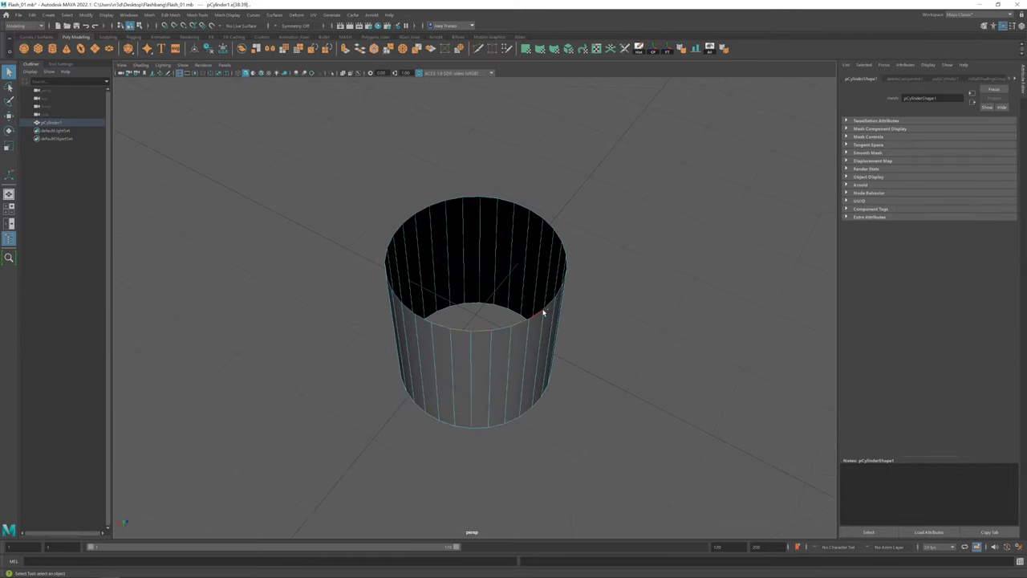
Step: Extrude the cylinder's top rim edge loop into a ring of twelve flat panels with short inner walls
left_click_drag(543, 312, 460, 352, "alt")
mouse_move(542, 341)
left_mouse_down("alt")
mouse_move(476, 338)
mouse_move(514, 326)
left_mouse_up("alt")
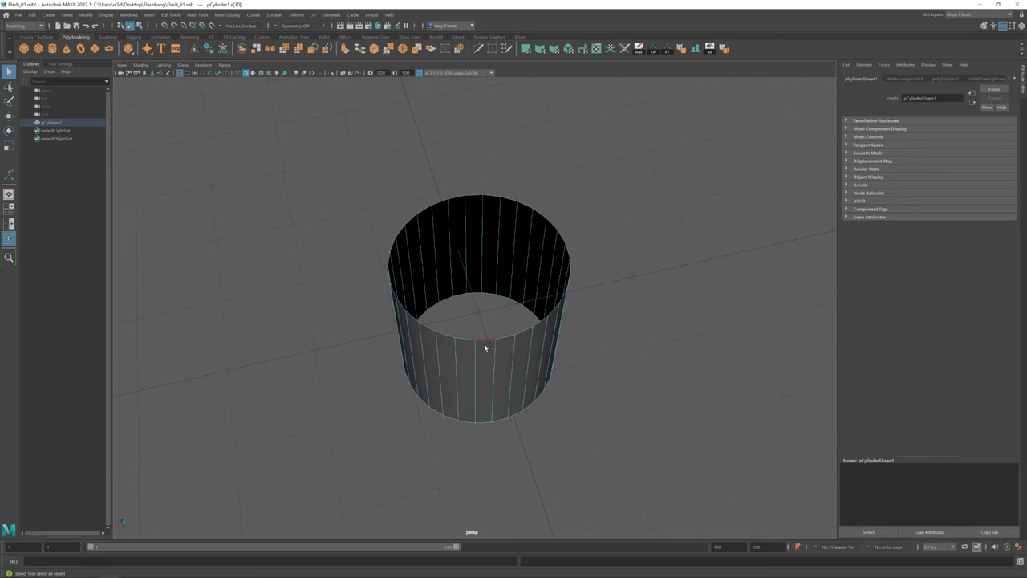
double_click(484, 346)
key("ctrl+e")
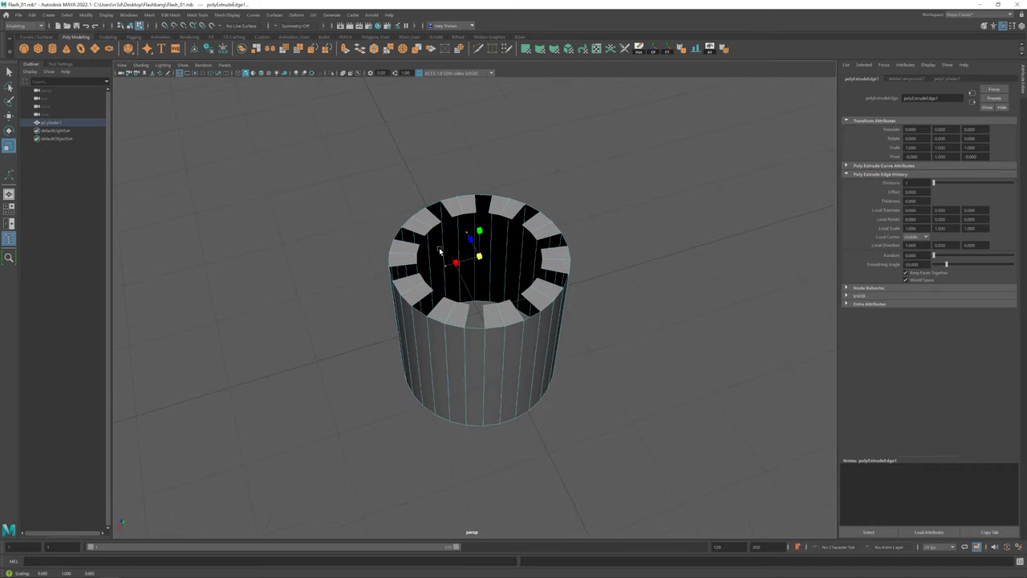
mouse_move(431, 251)
left_mouse_down("alt")
mouse_move(592, 366)
mouse_move(497, 273)
left_mouse_up("alt")
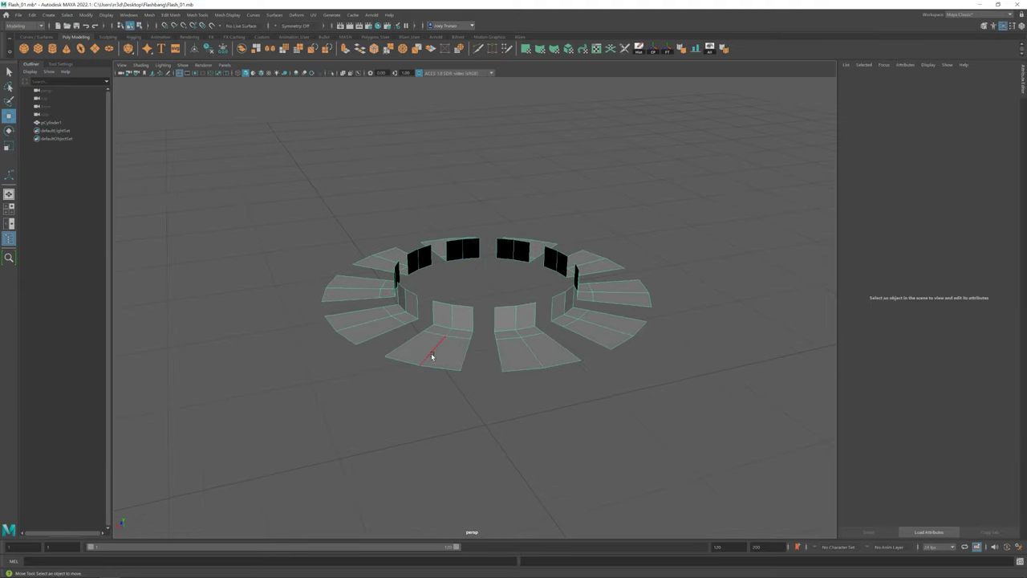
Step: Extrude the panels' outer edges downward so each flap gets a thick lip
left_click_drag(430, 356, 446, 369, "alt")
left_click(447, 369)
left_click_drag(527, 367, 527, 401, "alt")
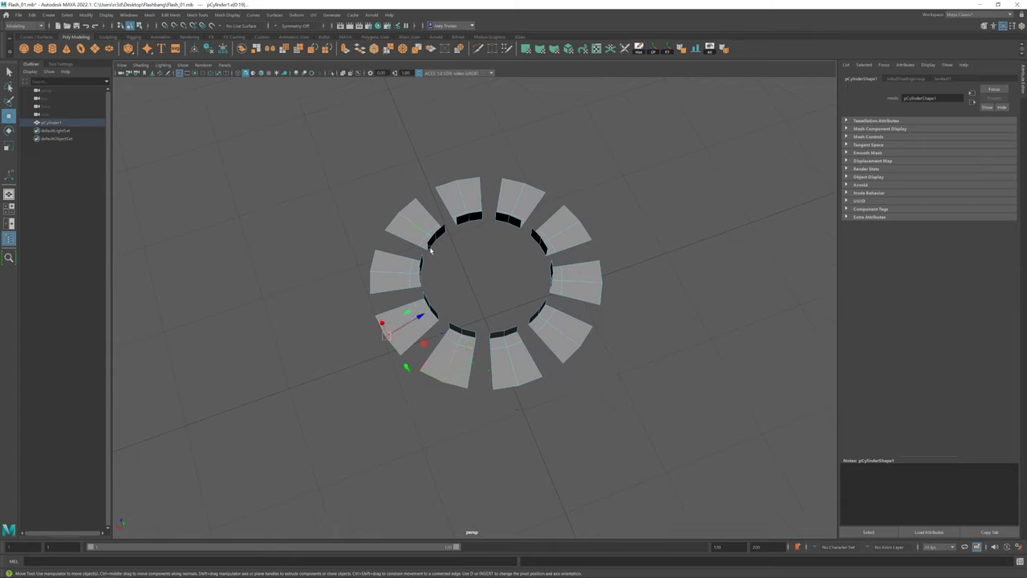
key("ctrl+e")
mouse_move(496, 343)
left_mouse_down("alt")
mouse_move(442, 259)
mouse_move(615, 362)
left_mouse_up("alt")
Step: Select the ring in edge mode and bridge the two front inner walls together
left_click(615, 361)
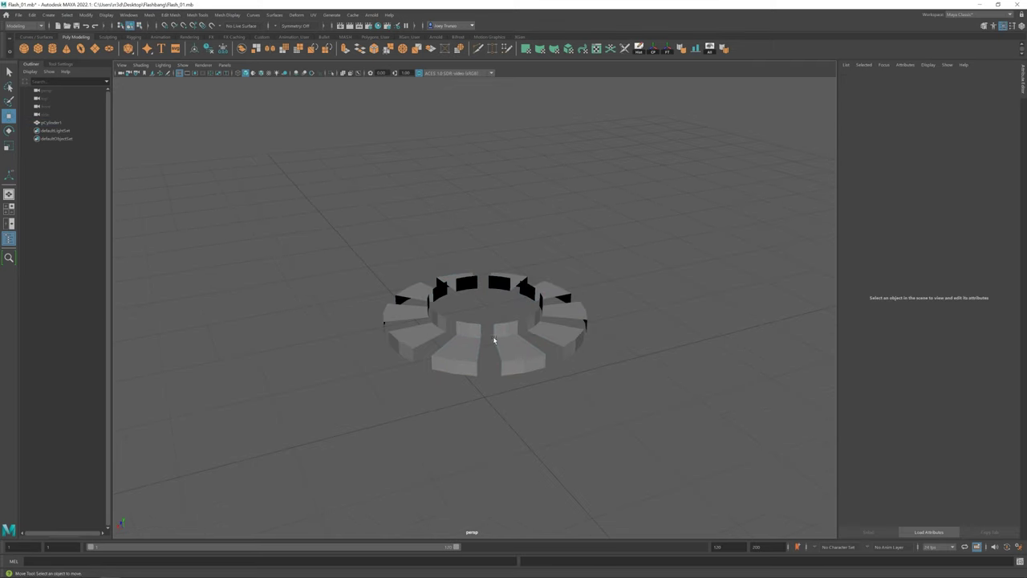
scroll(435, 286, "up", 3)
left_click(436, 287)
left_click(170, 15)
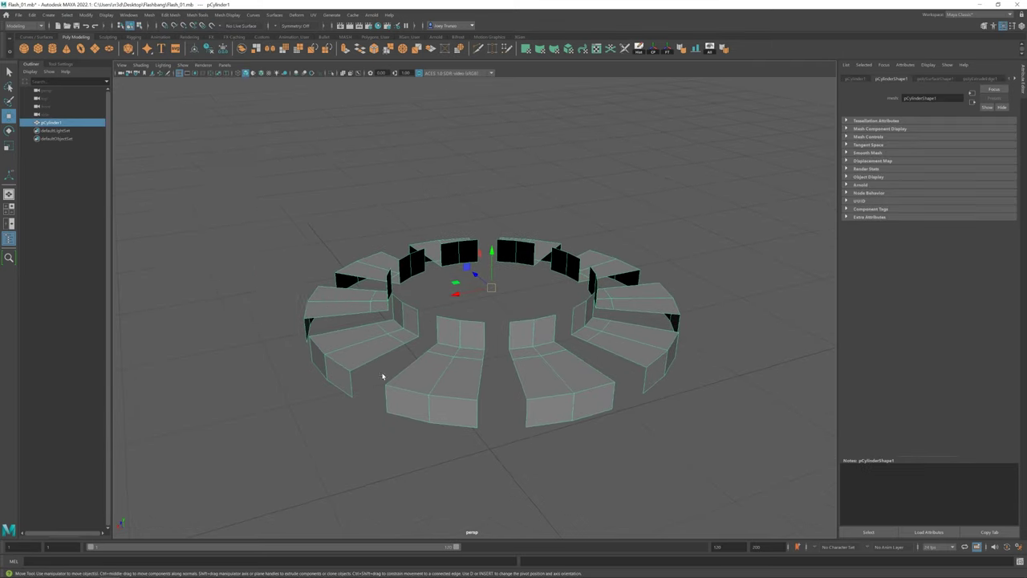
key("ctrl+z")
left_click(198, 14)
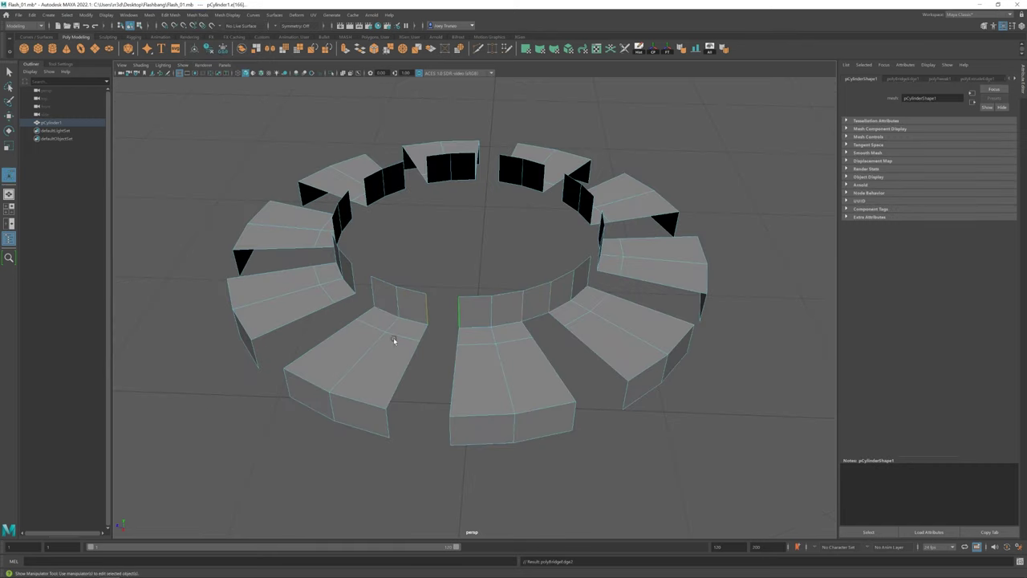
Step: Bridge the first several inner-wall gaps by repeating Bridge with G
left_click_drag(392, 339, 367, 284, "alt")
key("g")
key("g")
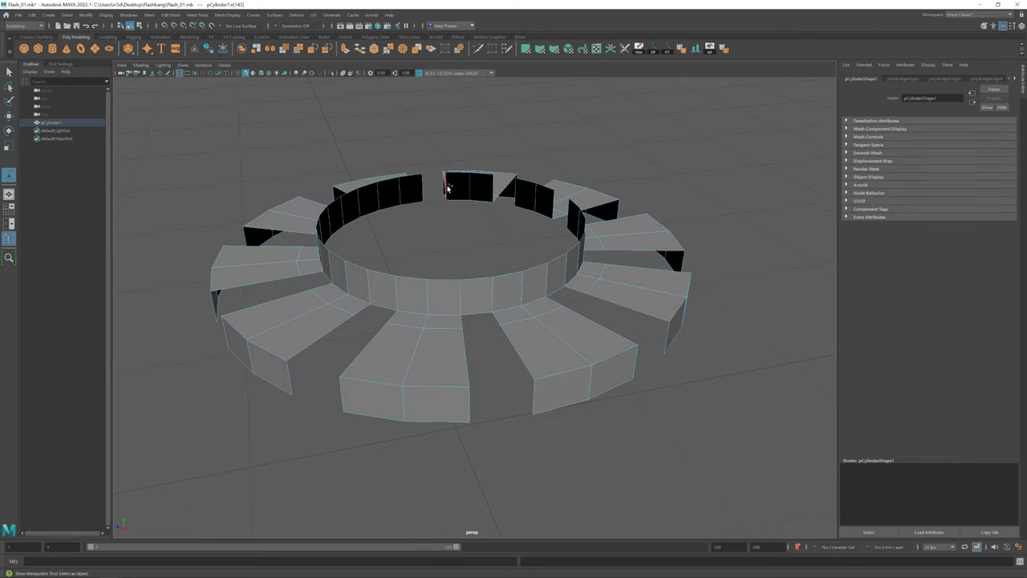
key("g")
key("g")
left_click_drag(591, 254, 551, 259, "alt")
key("g")
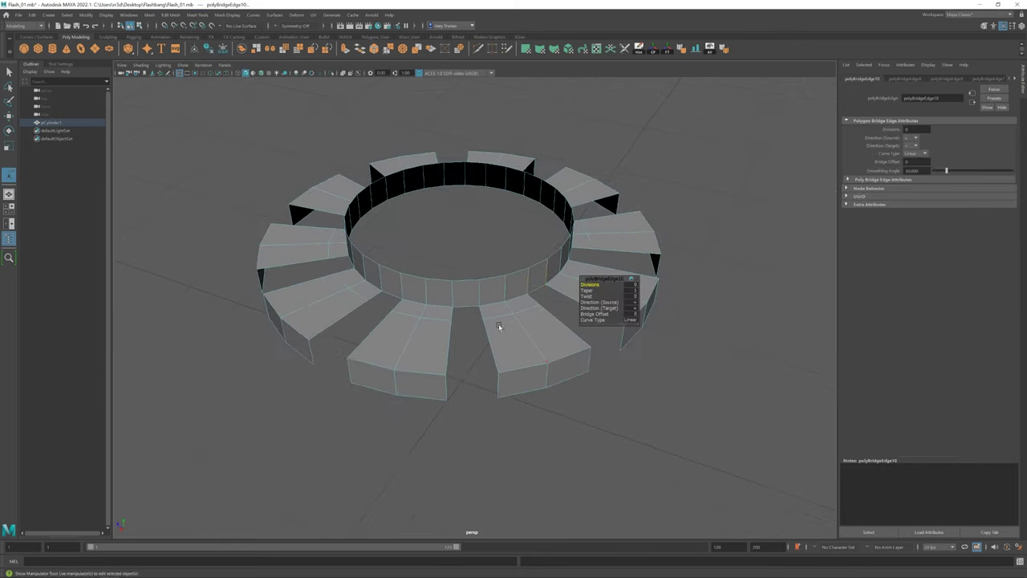
left_click_drag(498, 323, 448, 303, "alt")
left_click_drag(429, 271, 450, 267, "alt")
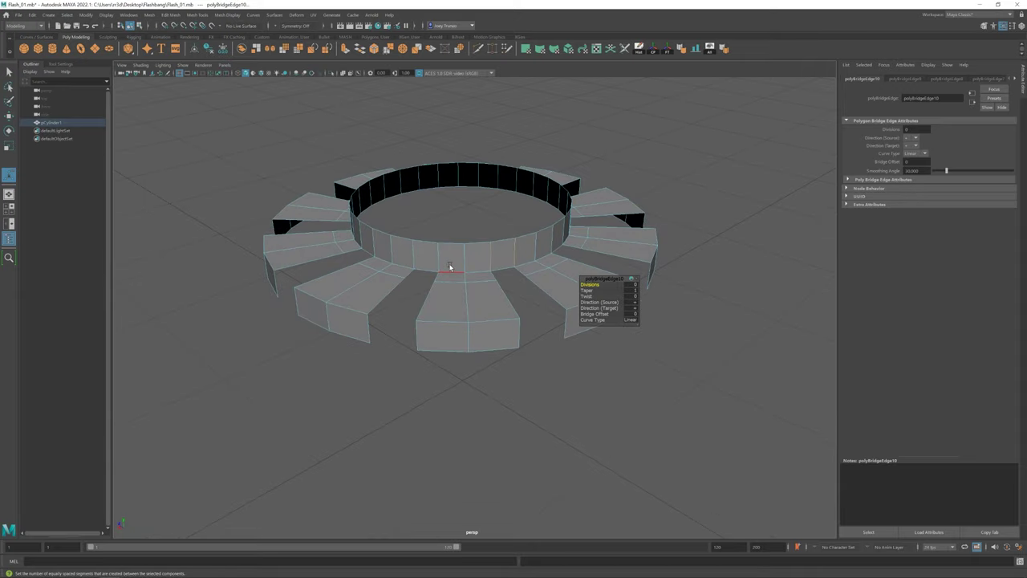
right_click_drag(451, 267, 513, 298, "alt")
Step: Bridge the remaining gaps so the inner wall becomes one continuous collar
key("g")
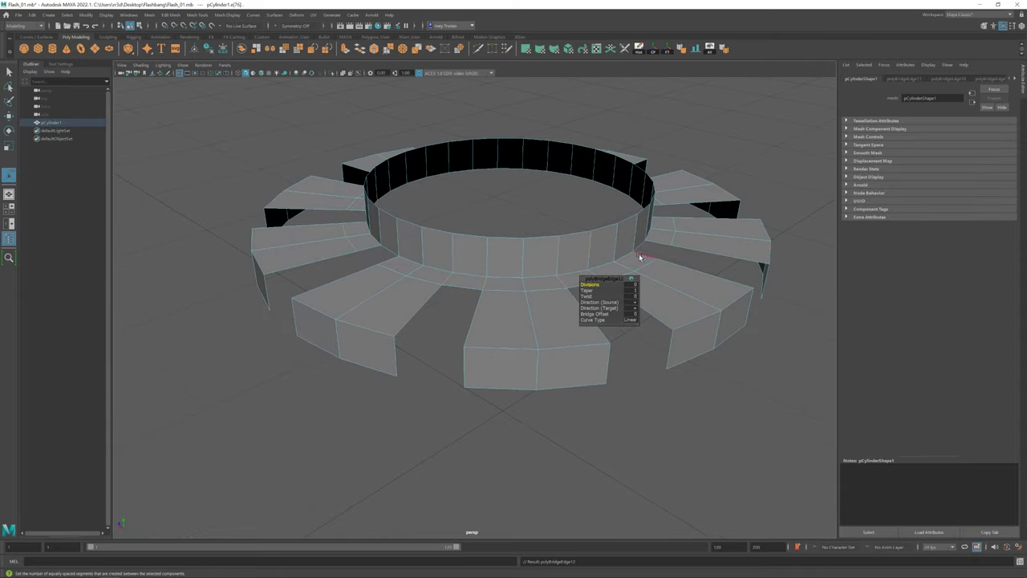
key("g")
left_click_drag(609, 265, 390, 371, "alt")
key("g")
key("g")
mouse_move(490, 355)
left_mouse_down("alt")
mouse_move(349, 295)
mouse_move(449, 353)
left_mouse_up("alt")
left_click(350, 295)
key("g")
left_click(449, 353)
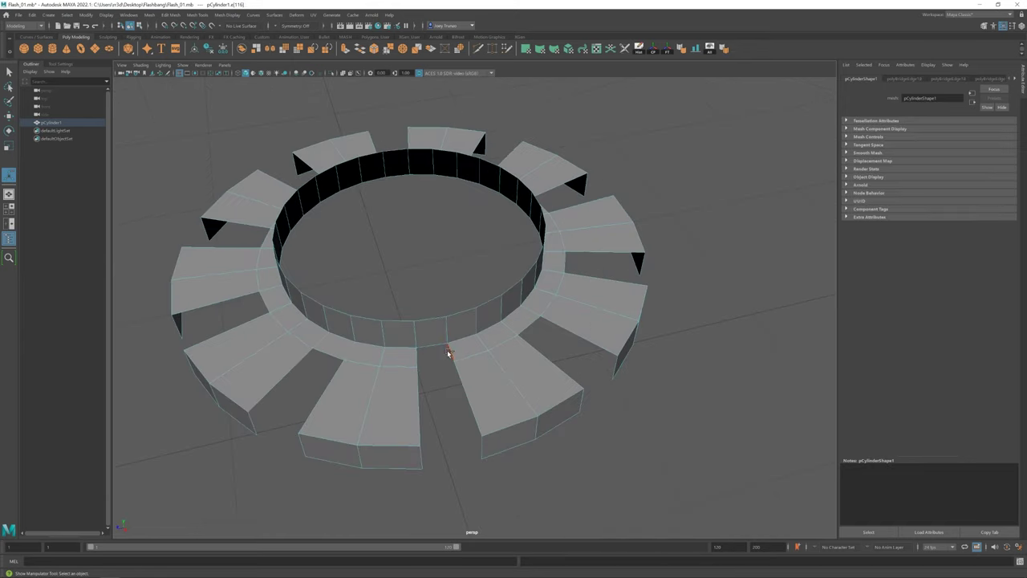
Step: Duplicate the ring in object mode and scale the copy down to about 0.973
key("F8")
key("w")
right_click_drag(449, 353, 435, 294, "alt")
left_click_drag(435, 294, 525, 290, "alt")
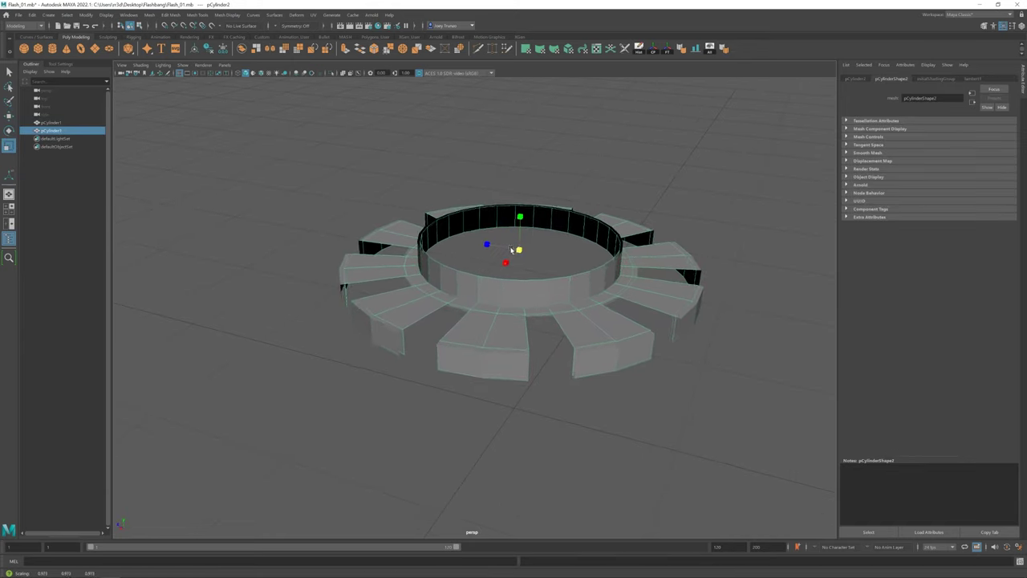
Step: Select the duplicate's bottom row of vertices and set the move axis orientation
mouse_move(504, 251)
left_mouse_down("alt")
mouse_move(499, 286)
mouse_move(531, 280)
mouse_move(517, 263)
mouse_move(396, 320)
left_mouse_up("alt")
key("ctrl+F9")
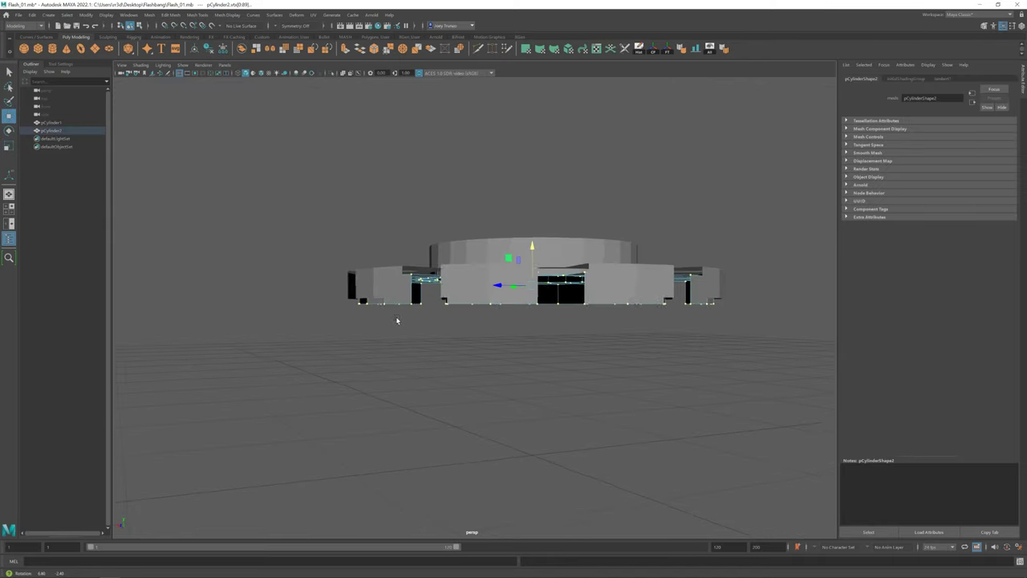
mouse_move(529, 294)
left_mouse_down("alt")
mouse_move(513, 298)
mouse_move(533, 277)
left_mouse_up("alt")
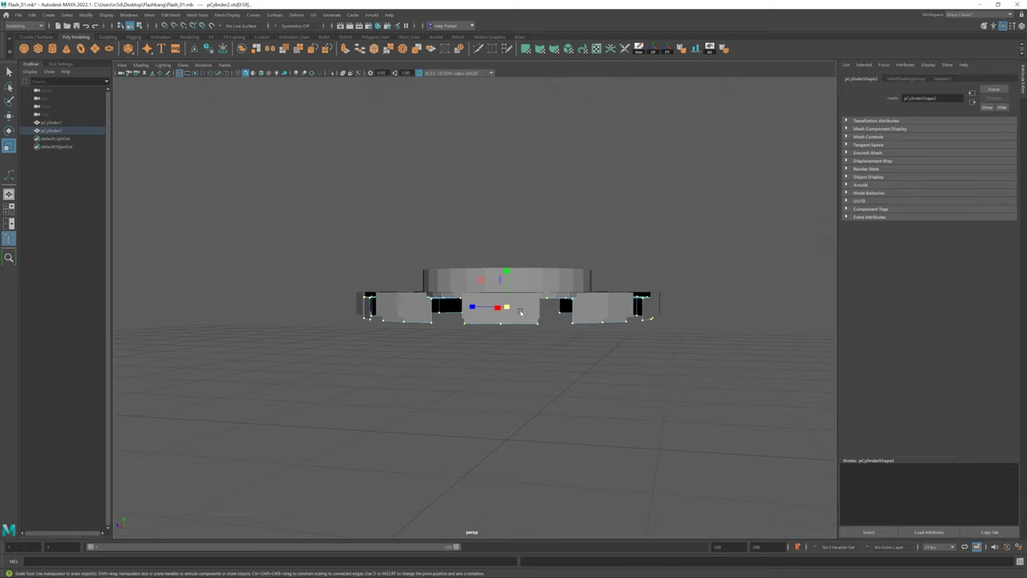
right_click_drag(533, 276, 549, 274, "alt")
left_click_drag(302, 335, 729, 292)
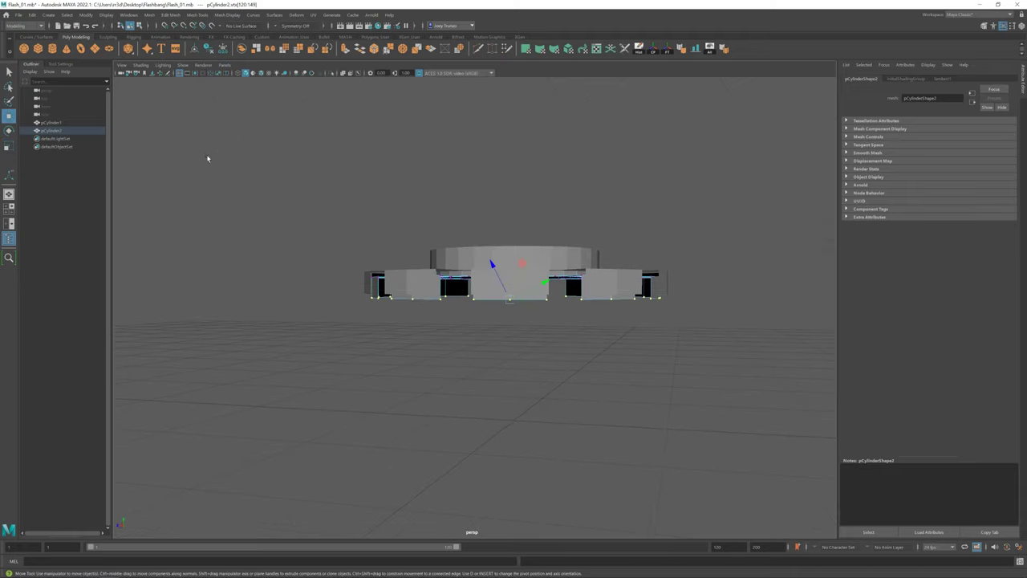
left_click(60, 63)
left_click(82, 96)
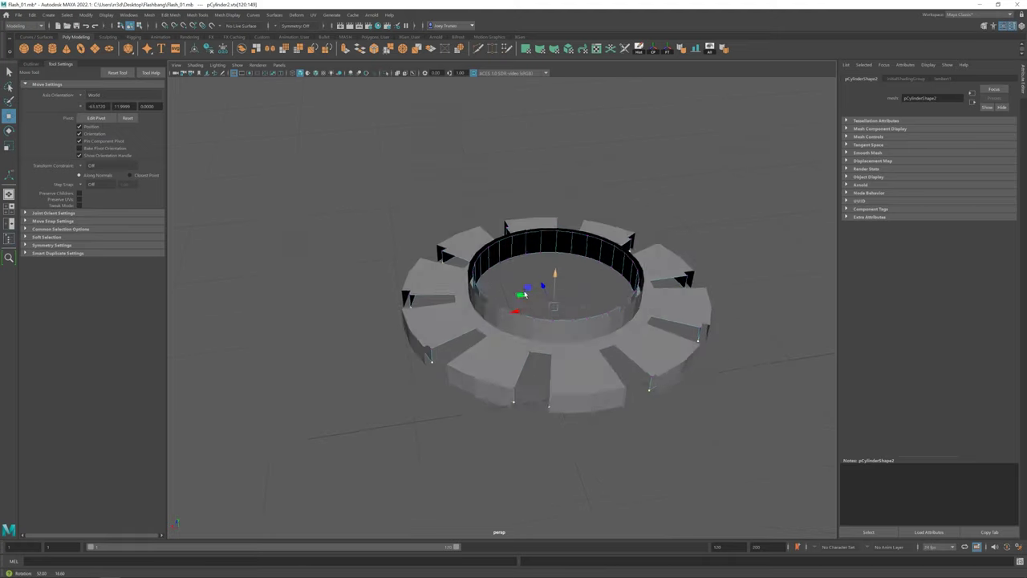
mouse_move(537, 258)
left_mouse_down("alt")
mouse_move(641, 196)
mouse_move(476, 324)
left_mouse_up("alt")
left_click(641, 196)
Step: Select the inner-wall loop and bottom vertices and move them to form the inner shell
scroll(476, 324, "up", 3)
double_click(519, 254)
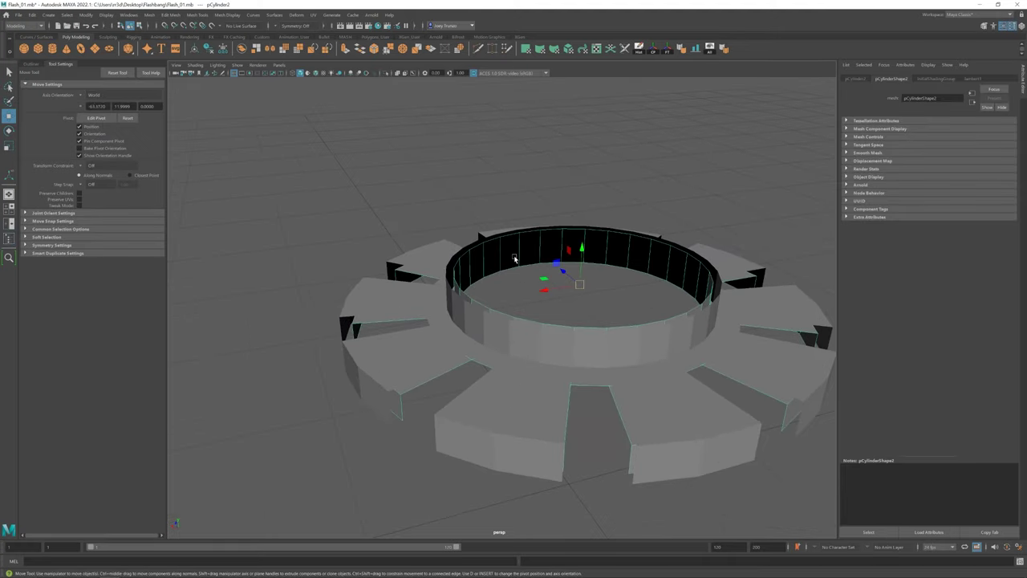
left_click_drag(572, 290, 619, 277, "alt")
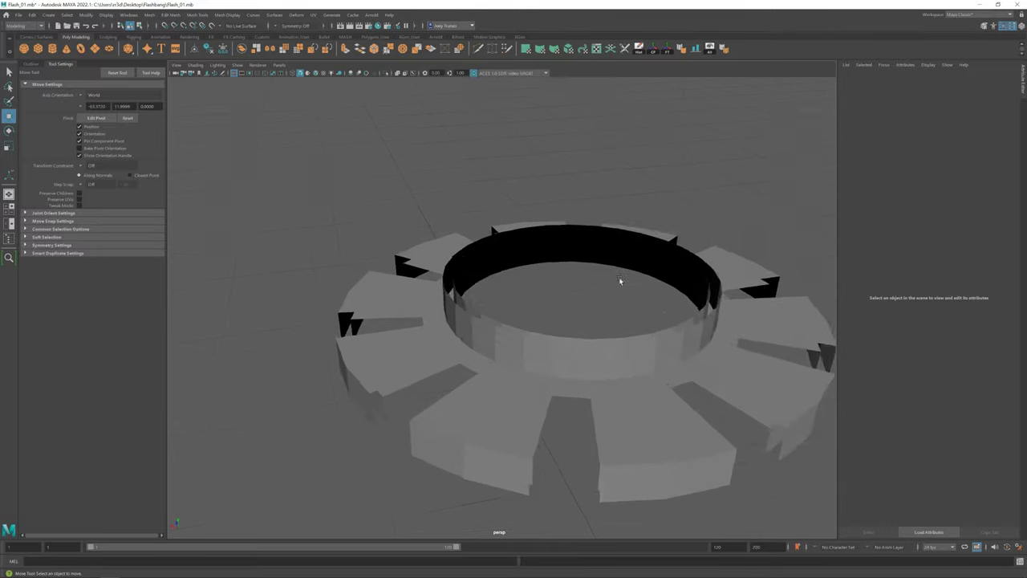
key("w")
left_click(507, 309)
mouse_move(507, 310)
left_mouse_down("alt")
mouse_move(508, 289)
mouse_move(416, 278)
left_mouse_up("alt")
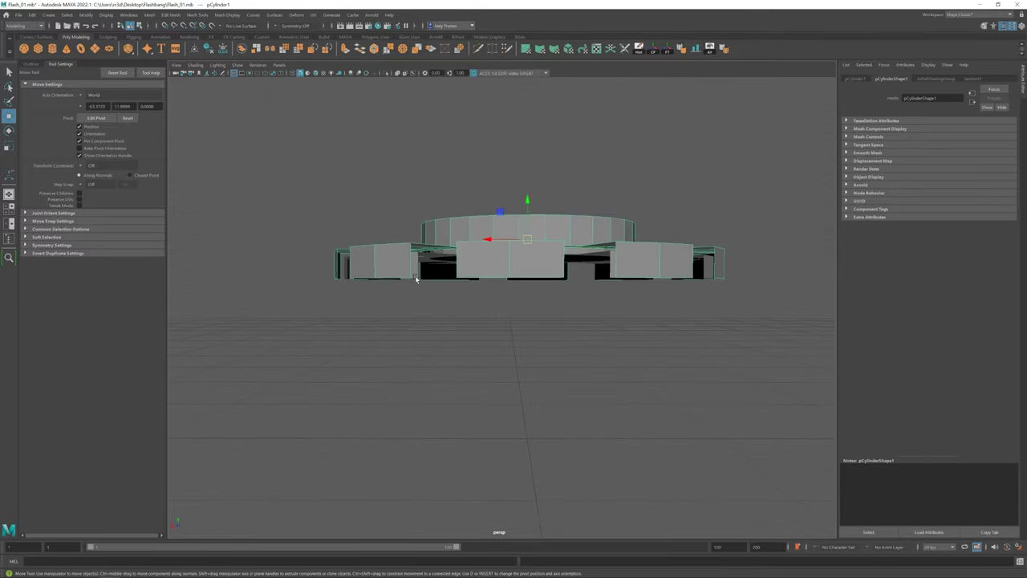
left_click_drag(270, 324, 761, 307)
key("w")
left_click_drag(528, 290, 507, 300, "alt")
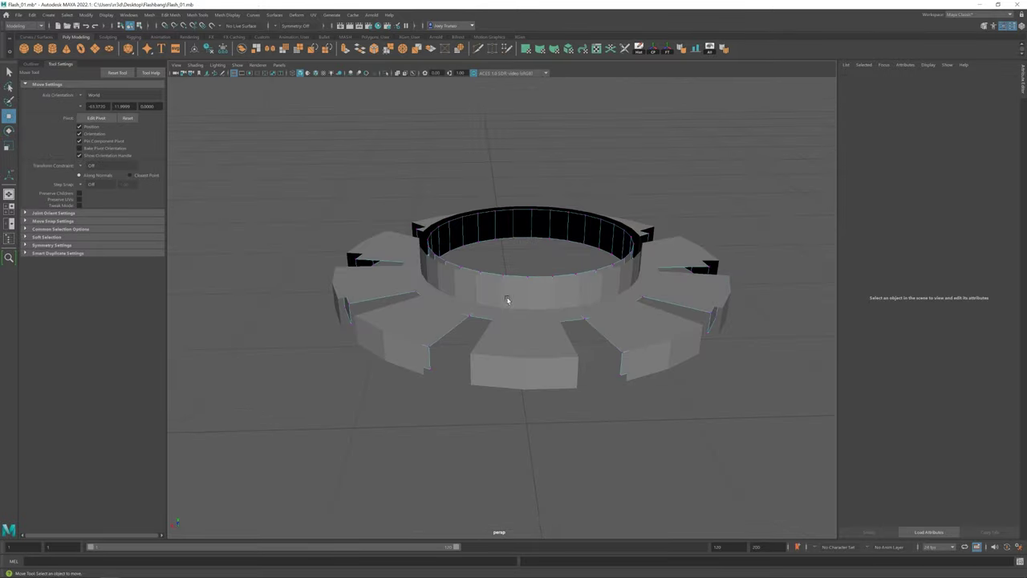
Step: Reverse the duplicate's normals, combine both rings into pCylinder3, and bridge the top rim
left_click(380, 240)
left_click(227, 15)
left_click(229, 50)
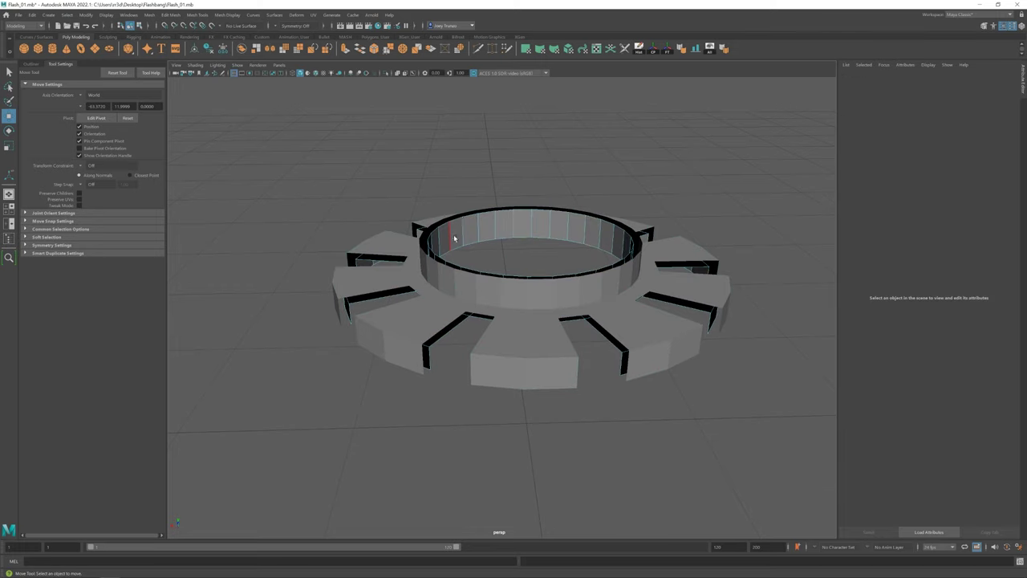
left_click(420, 233)
left_click(149, 15)
left_click(165, 51)
scroll(382, 183, "up", 2)
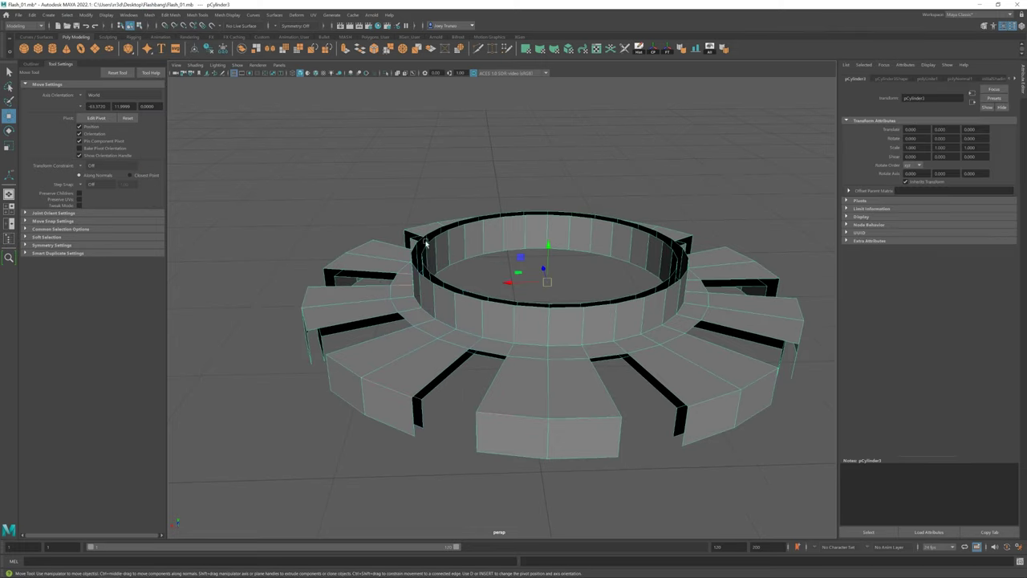
left_click(171, 15)
left_click(183, 60)
mouse_move(337, 192)
left_mouse_down("alt")
mouse_move(422, 321)
mouse_move(481, 247)
left_mouse_up("alt")
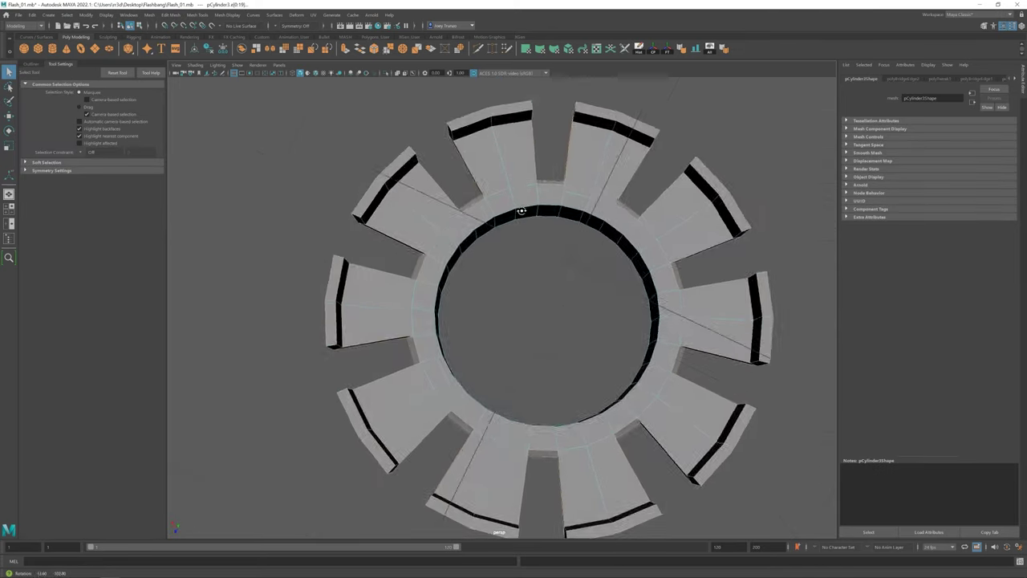
Step: Select the front tab's vertices and move them to reshape the ring's tabs
key("w")
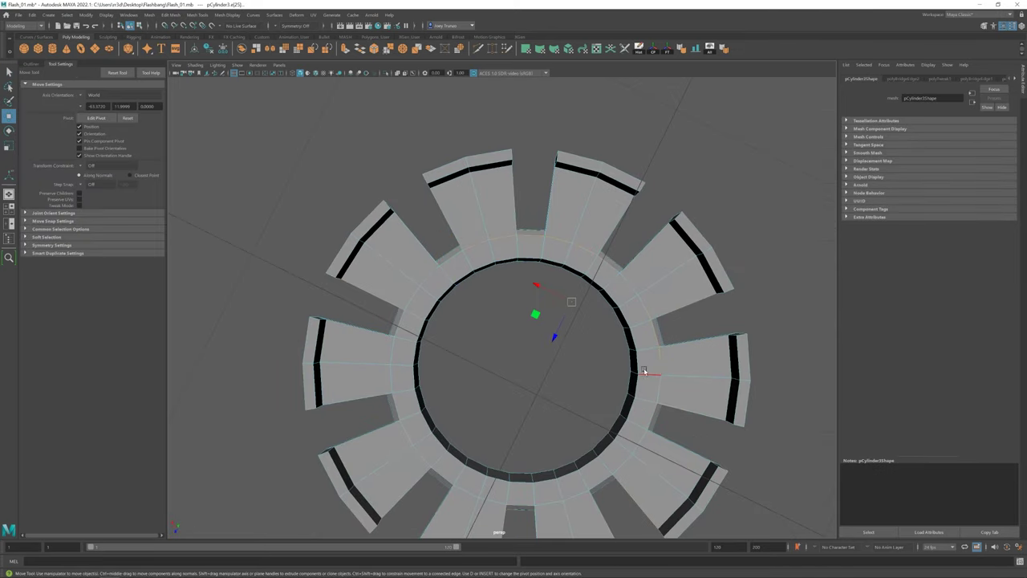
left_click_drag(644, 371, 605, 302, "alt")
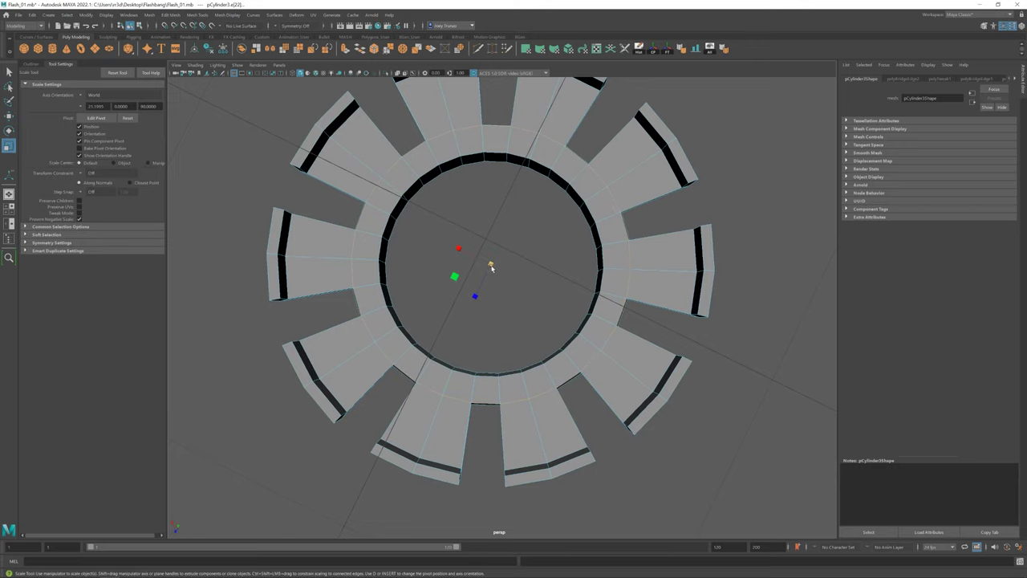
key("space")
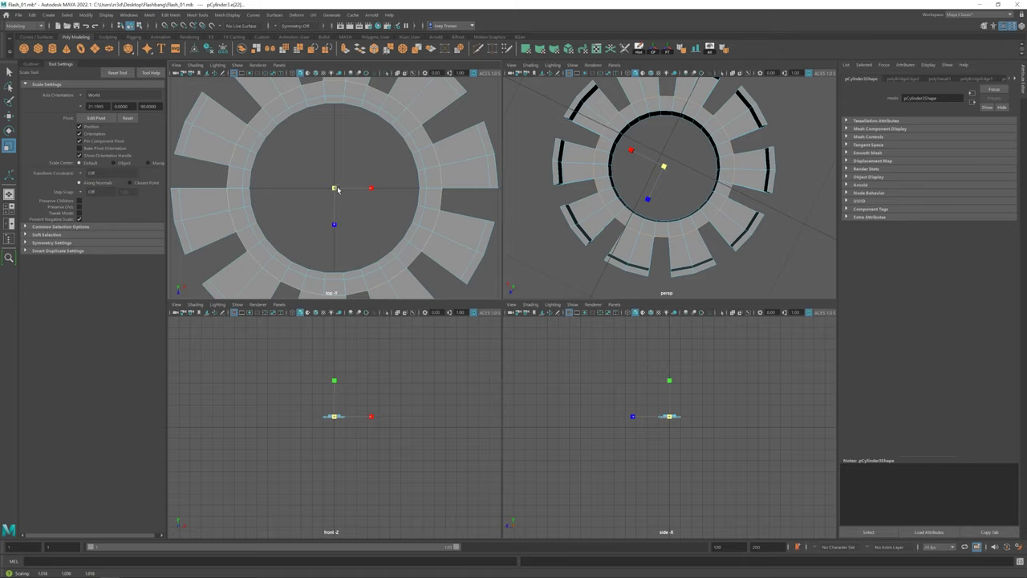
key("space")
left_click_drag(337, 190, 579, 258, "alt")
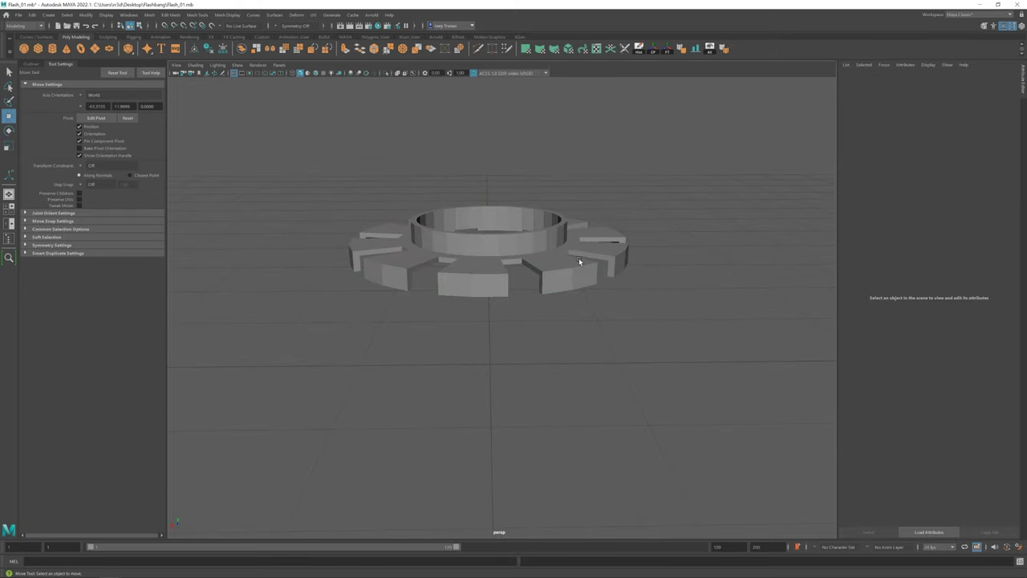
left_click_drag(542, 325, 462, 353, "alt")
right_click_drag(461, 353, 438, 353)
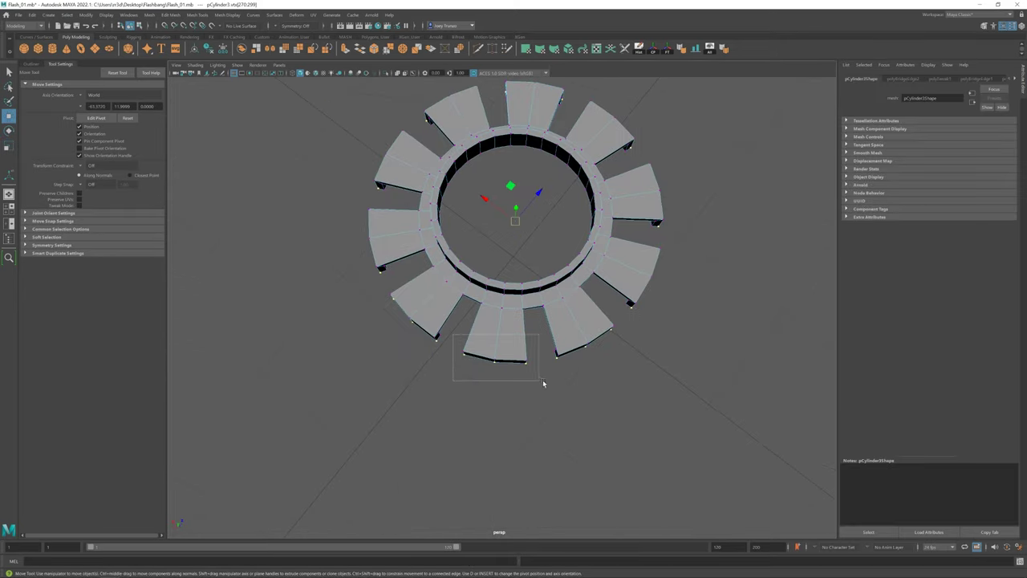
mouse_move(499, 373)
left_mouse_down()
mouse_move(652, 415)
mouse_move(534, 373)
mouse_move(430, 391)
mouse_move(536, 417)
mouse_move(538, 361)
mouse_move(452, 409)
mouse_move(521, 302)
left_mouse_up()
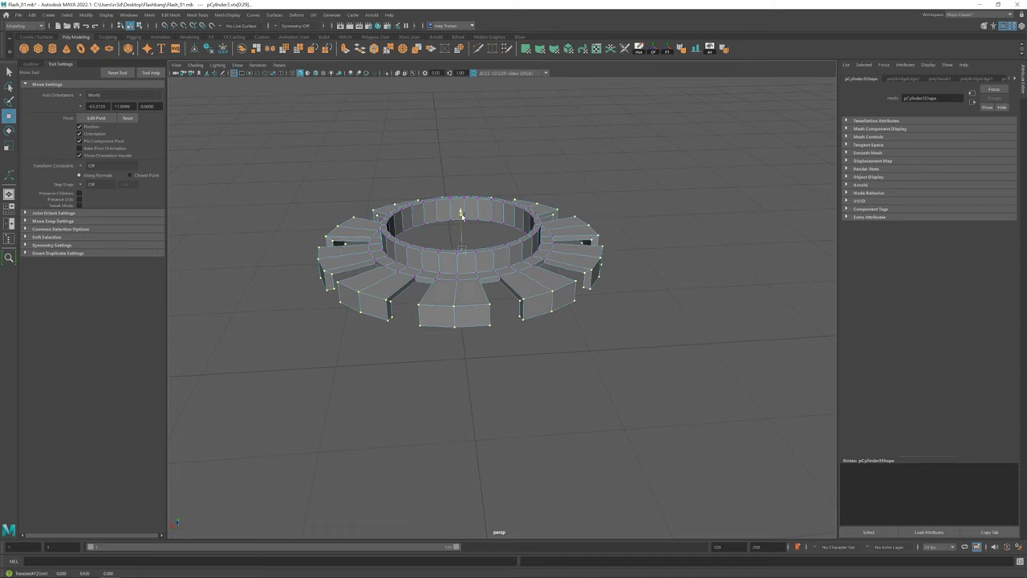
Step: Return to object mode and select the whole ring
key("F8")
mouse_move(461, 215)
left_mouse_down("alt")
mouse_move(600, 194)
mouse_move(623, 241)
left_mouse_up("alt")
left_click(622, 241)
Step: Centre the ring's pivot and insert an extra edge loop across the slotted ring
left_click(481, 241)
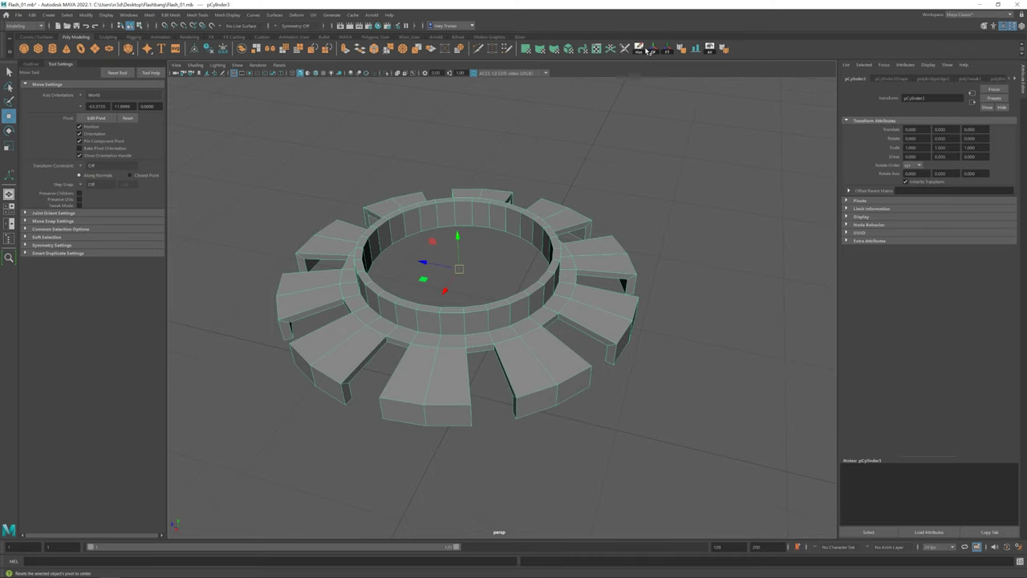
mouse_move(530, 241)
left_mouse_down("alt")
mouse_move(470, 284)
mouse_move(481, 297)
mouse_move(471, 315)
left_mouse_up("alt")
left_click(197, 14)
left_click(214, 77)
left_click(454, 277)
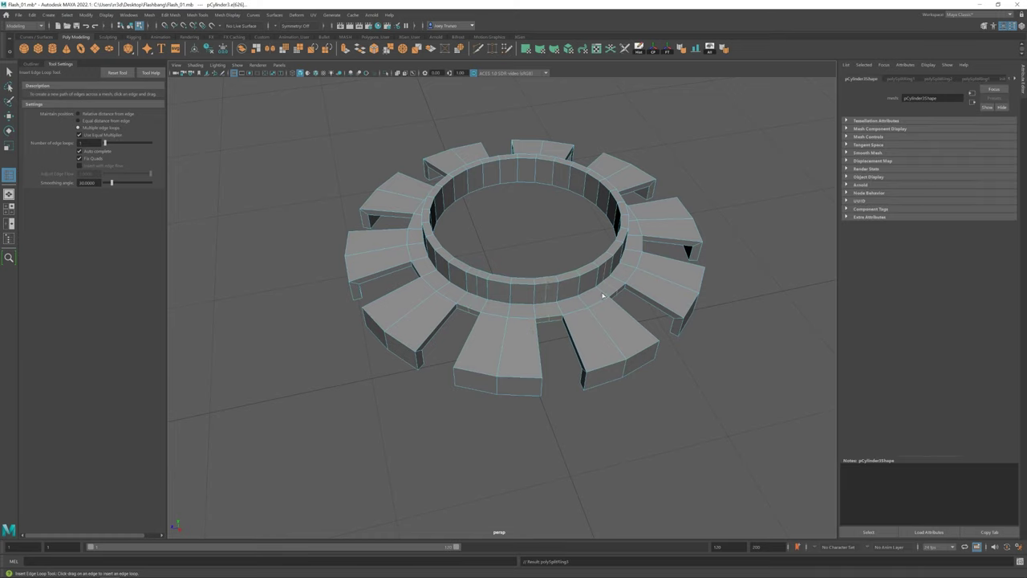
mouse_move(602, 298)
left_mouse_down("alt")
mouse_move(503, 297)
mouse_move(495, 282)
mouse_move(529, 295)
left_mouse_up("alt")
left_click(502, 296)
Step: Move two tab vertices, vtx[303:304], to adjust the tab shape
key("w")
left_click(220, 167)
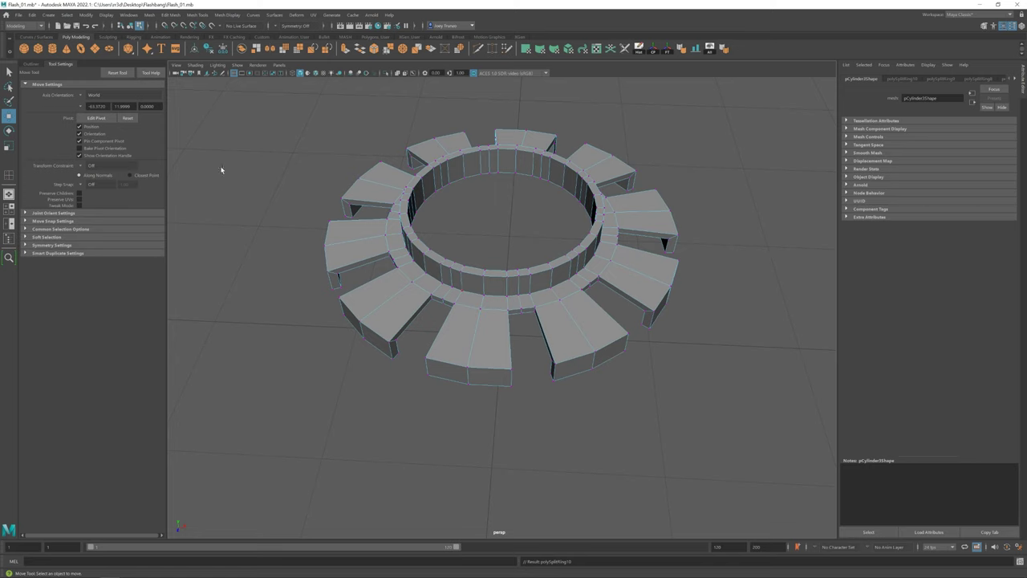
scroll(566, 401, "up", 3)
left_click_drag(566, 399, 493, 377)
left_click_drag(494, 377, 519, 405, "alt")
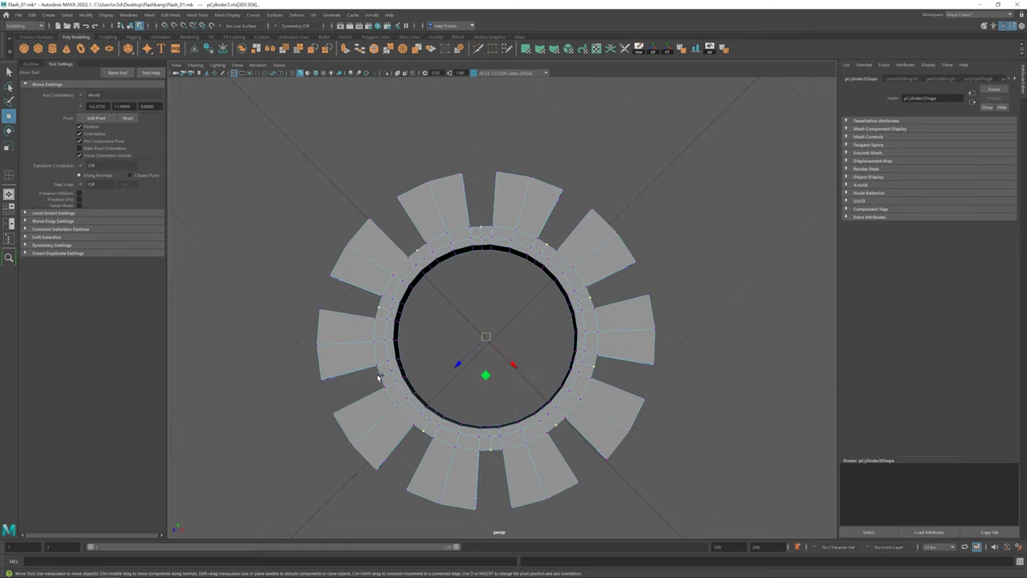
Step: Leave vertex editing and select the whole ring to inspect the result
mouse_move(484, 336)
left_mouse_down("alt")
mouse_move(513, 336)
mouse_move(489, 366)
left_mouse_up("alt")
right_click_drag(488, 366, 438, 298)
left_click(438, 299)
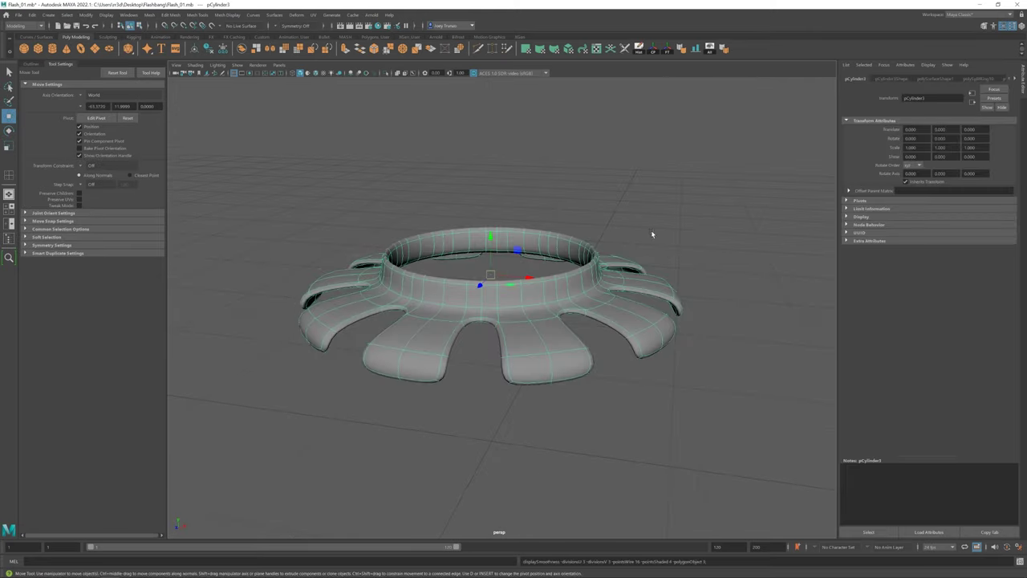
mouse_move(438, 299)
left_mouse_down("alt")
mouse_move(504, 309)
mouse_move(603, 378)
mouse_move(473, 328)
mouse_move(481, 365)
left_mouse_up("alt")
Step: Set axis orientation to Component and scale the vertex pair at a slot corner
left_click_drag(541, 380, 513, 353, "alt")
left_click(87, 95)
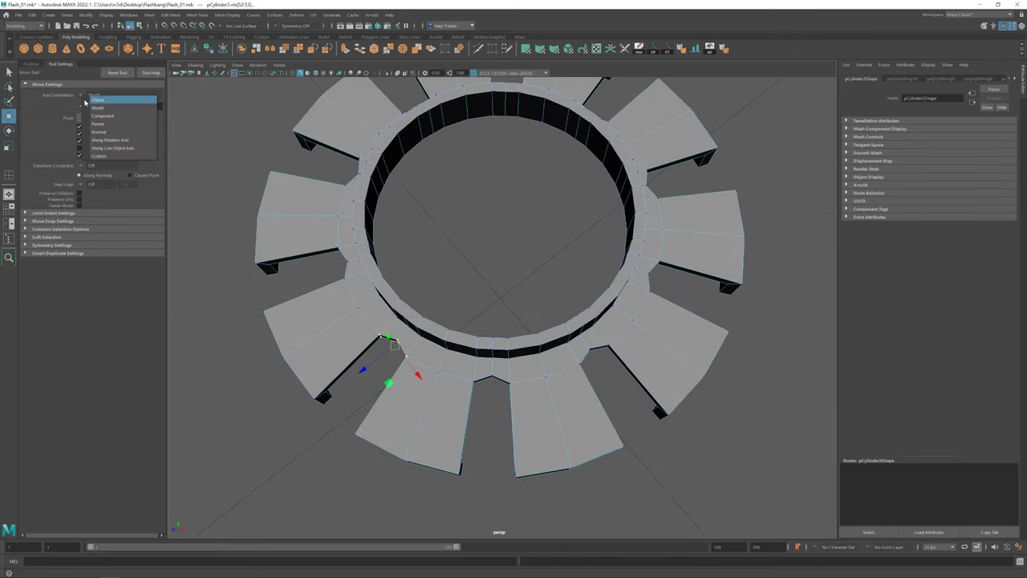
left_click_drag(536, 395, 437, 377, "alt")
key("r")
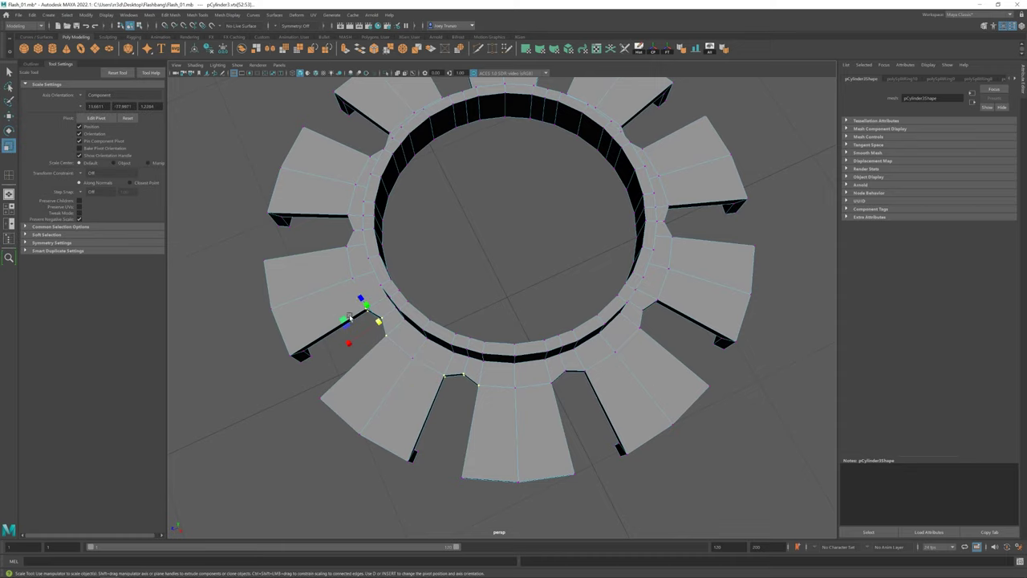
mouse_move(357, 293)
left_mouse_down("alt")
mouse_move(580, 390)
mouse_move(529, 393)
mouse_move(522, 435)
mouse_move(503, 447)
mouse_move(531, 309)
left_mouse_up("alt")
key("w")
Step: Select vertices along a tab's outer edge and scale them to taper the slot
mouse_move(585, 160)
left_mouse_down("alt")
mouse_move(572, 337)
mouse_move(554, 329)
mouse_move(567, 372)
mouse_move(522, 323)
mouse_move(489, 346)
mouse_move(534, 428)
mouse_move(484, 411)
mouse_move(500, 449)
mouse_move(479, 461)
mouse_move(414, 393)
left_mouse_up("alt")
key("F8")
left_click(565, 388)
key("F8")
mouse_move(414, 393)
left_mouse_down()
mouse_move(502, 454)
mouse_move(527, 447)
mouse_move(406, 388)
mouse_move(480, 412)
left_mouse_up()
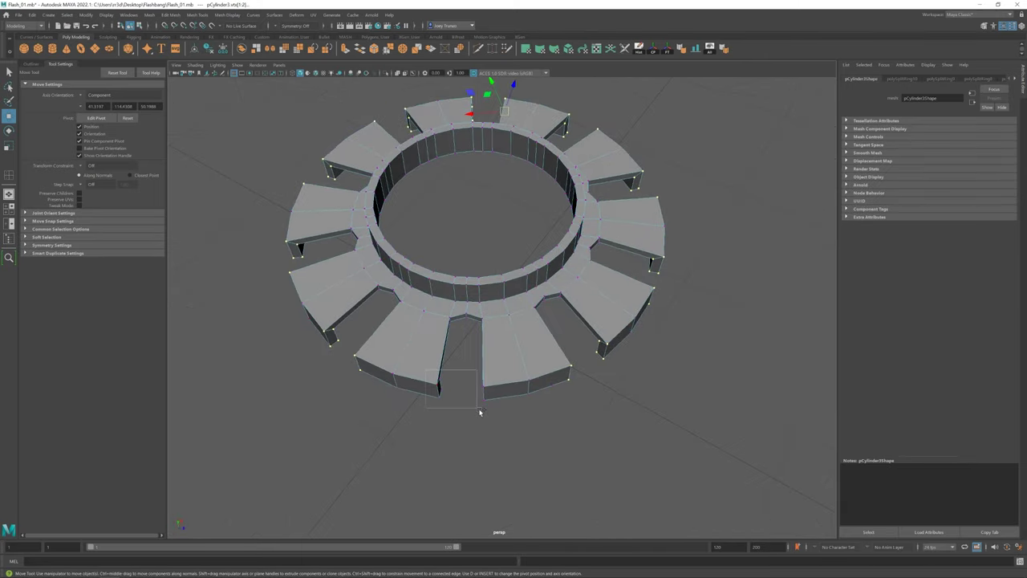
key("r")
mouse_move(576, 210)
left_mouse_down("alt")
mouse_move(524, 329)
mouse_move(490, 298)
mouse_move(461, 335)
left_mouse_up("alt")
scroll(524, 330, "up", 5)
scroll(529, 304, "up", 2)
scroll(530, 303, "down", 5)
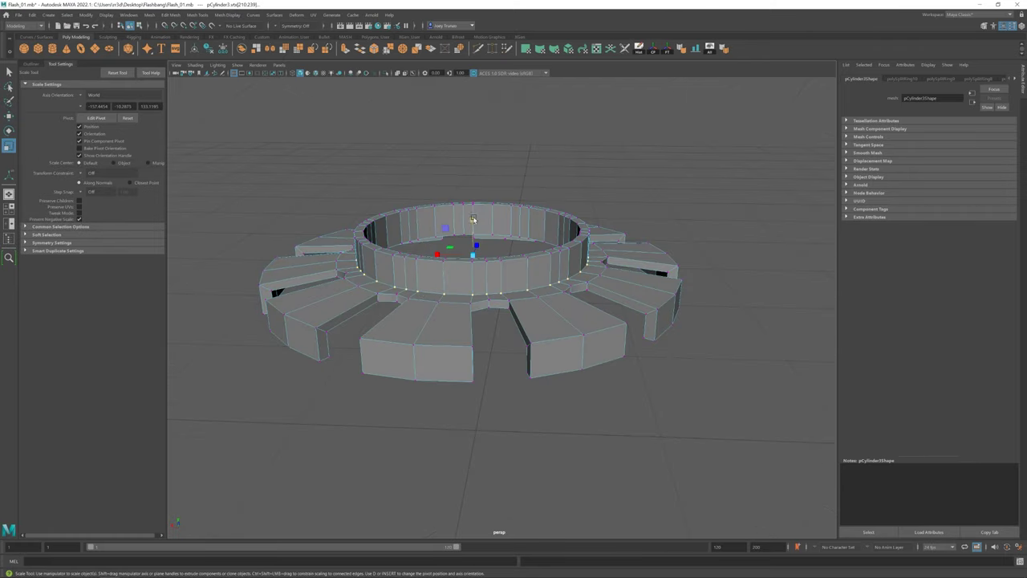
Step: Select the base ring and toggle the smooth preview (3, then 1) to check its shape
scroll(459, 335, "up", 4)
left_click(470, 315)
right_click_drag(604, 303, 639, 281, "ctrl")
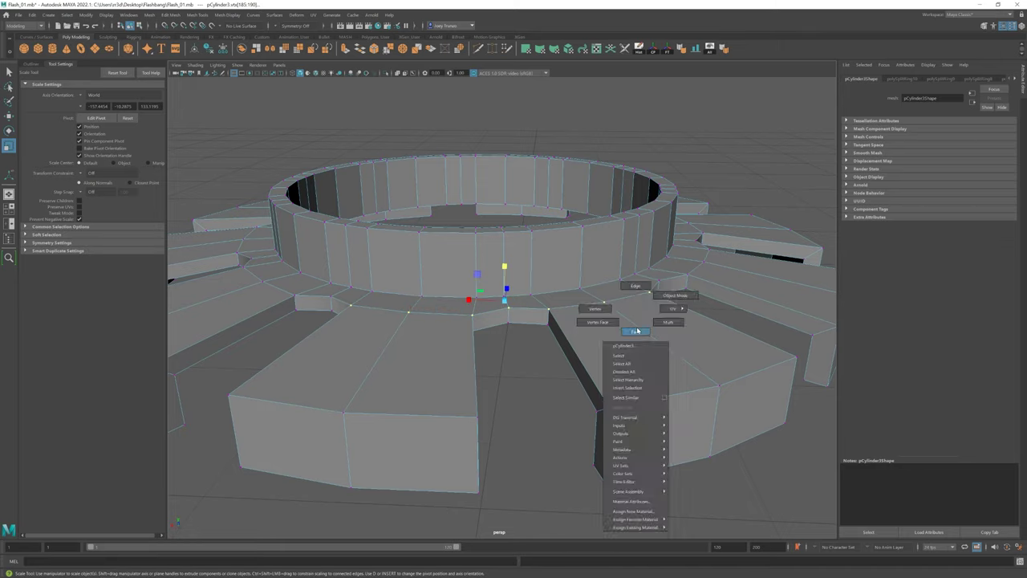
left_click_drag(481, 279, 737, 212, "alt")
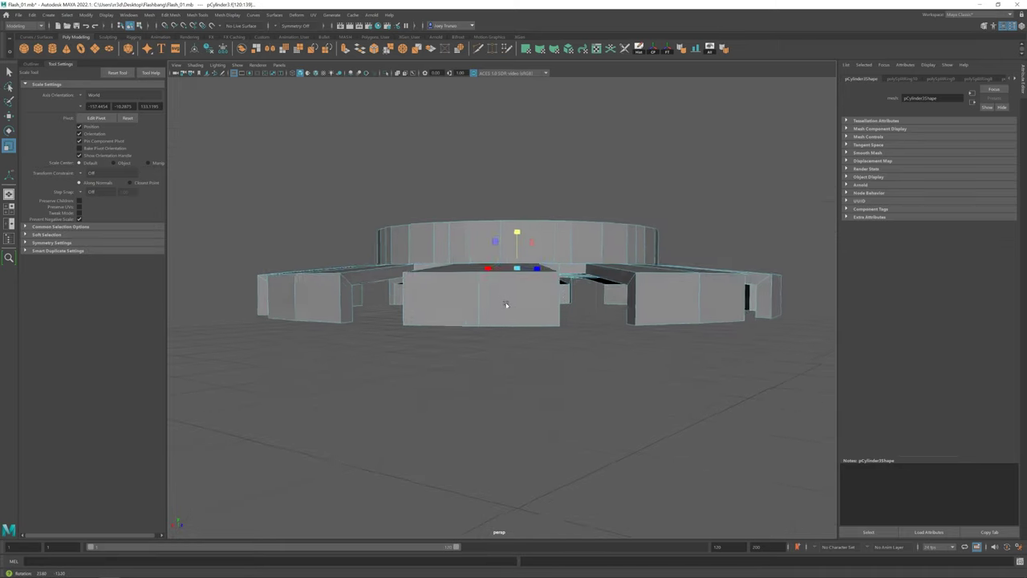
key("w")
left_click(736, 212)
scroll(504, 275, "down", 3)
left_click_drag(505, 275, 470, 344, "alt")
left_click(394, 313)
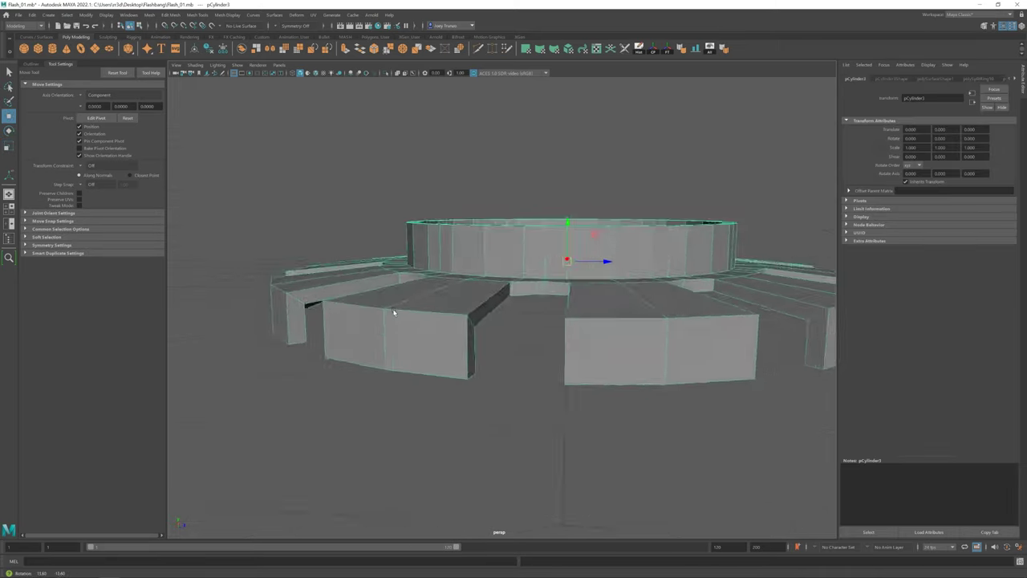
left_click_drag(394, 313, 512, 321, "alt")
key("3")
key("1")
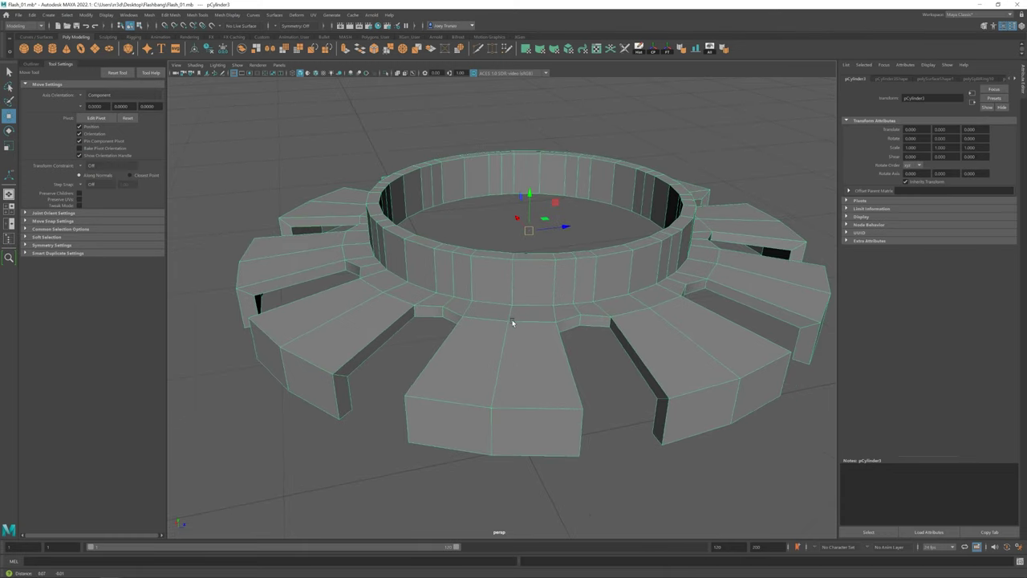
middle_click_drag(511, 322, 498, 315, "alt")
left_click_drag(499, 316, 377, 281, "alt")
Step: Insert an edge loop across the ring's tabs with Mesh Tools > Insert Edge Loop
left_click(193, 15)
left_click(216, 76)
left_click(446, 298)
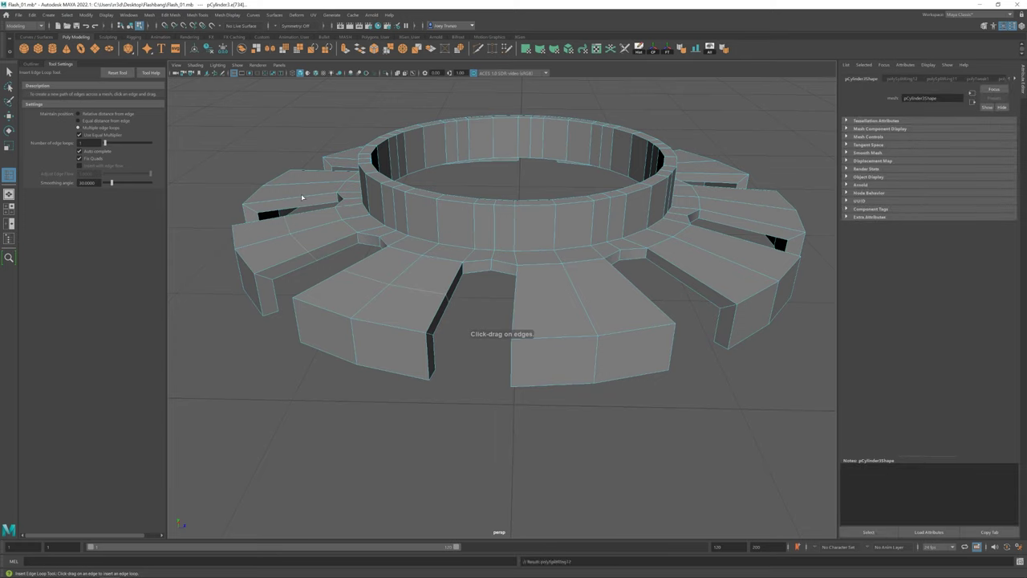
left_click_drag(723, 228, 540, 187, "alt")
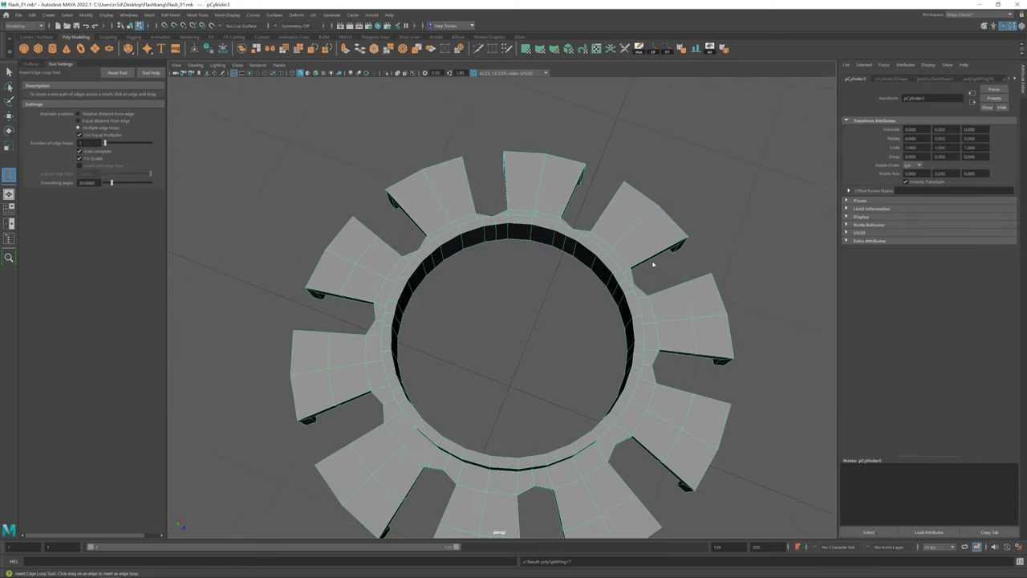
key("w")
left_click_drag(435, 197, 591, 305, "alt")
left_click(592, 226)
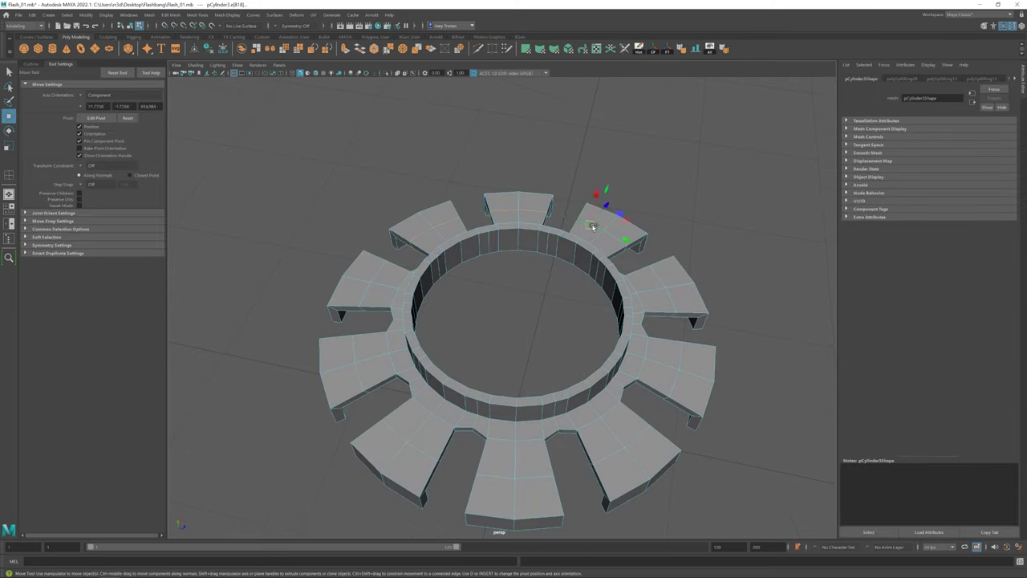
Step: Scale the ring down in Y to flatten it slightly, viewing it smoothed
key("r")
left_click_drag(368, 296, 540, 363, "alt")
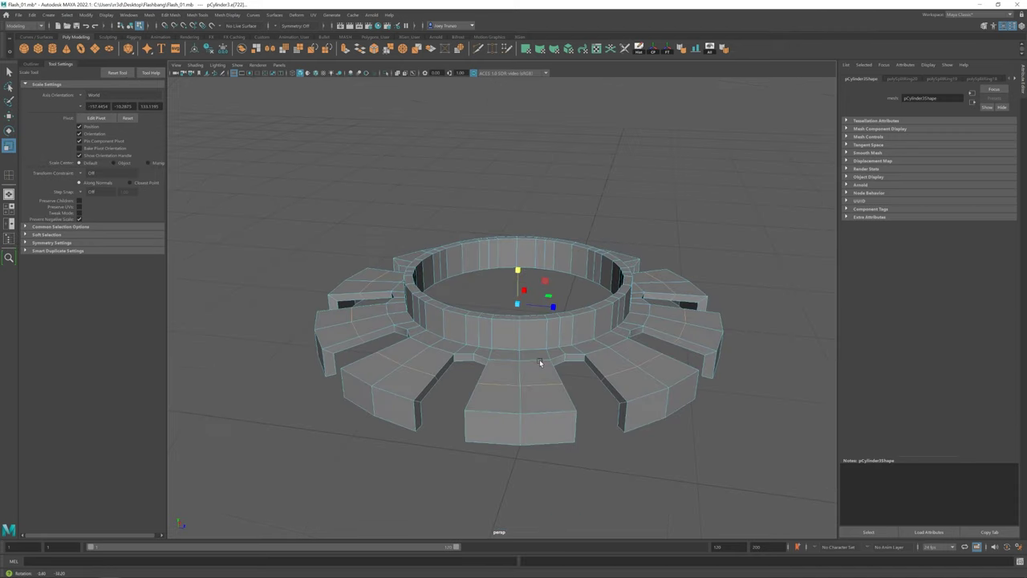
key("3")
left_click_drag(523, 305, 516, 299)
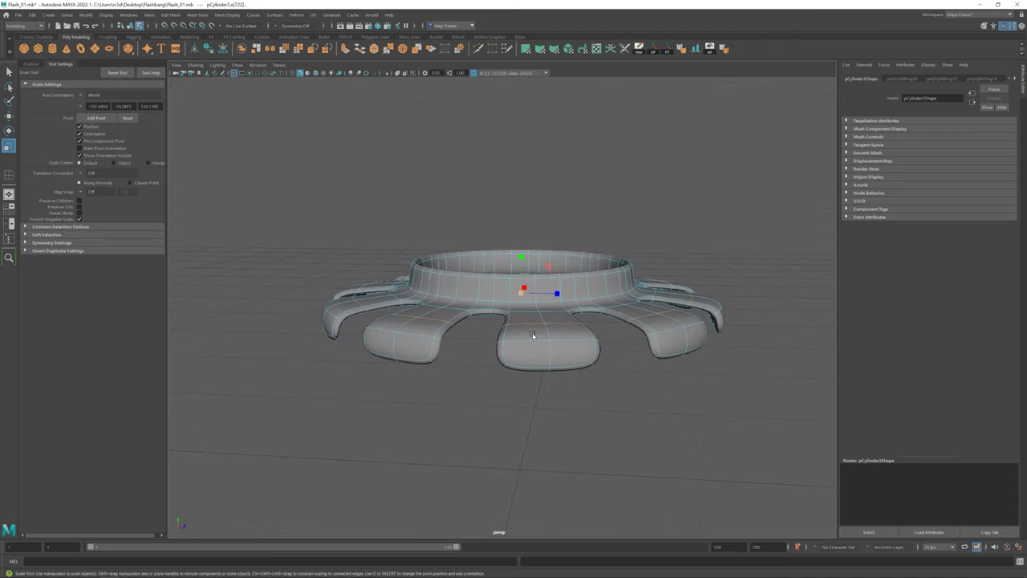
right_click_drag(517, 299, 427, 330, "alt")
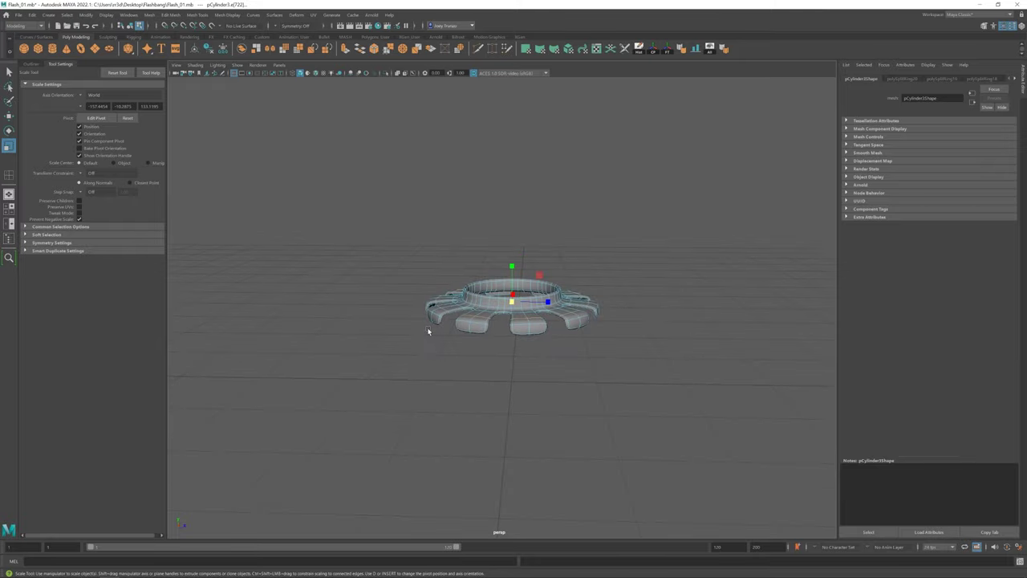
left_click_drag(458, 332, 598, 390, "alt")
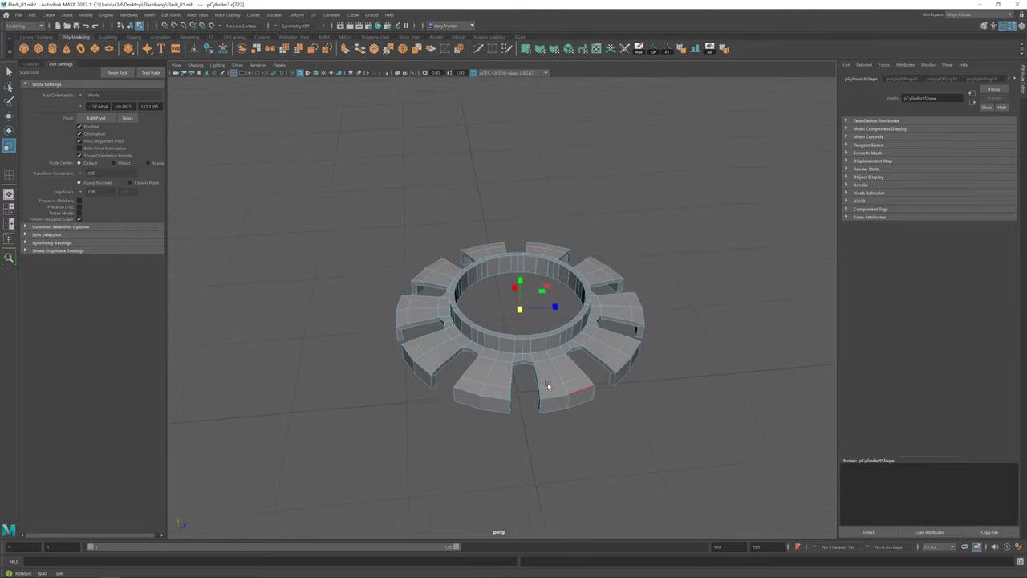
scroll(551, 373, "up", 5)
scroll(551, 373, "down", 5)
Step: Return to the unsmoothed view, switch to edge mode and pick a slot edge
key("F8")
key("w")
left_click_drag(465, 348, 522, 323, "alt")
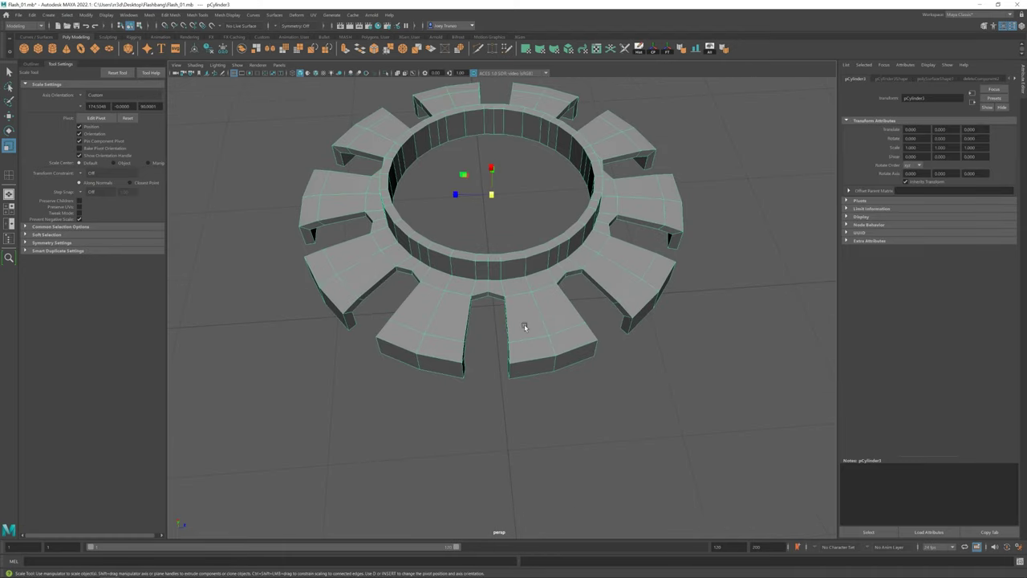
scroll(522, 323, "up", 5)
right_click_drag(576, 294, 575, 255)
left_click(547, 297)
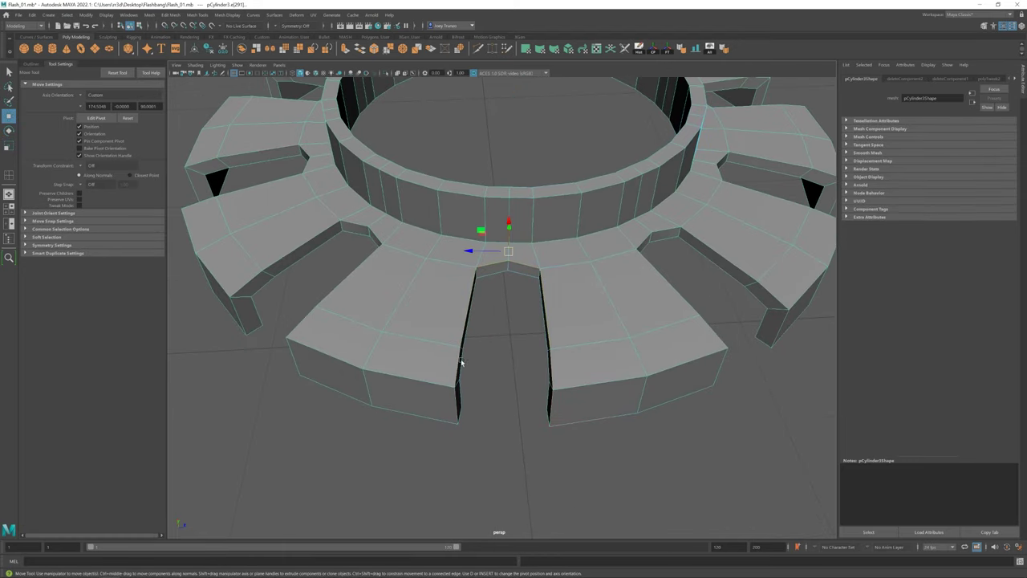
Step: Inspect the selected slot edges from several angles and show their manipulator
scroll(518, 279, "down", 3)
left_click_drag(518, 279, 552, 257, "alt")
scroll(433, 347, "up", 3)
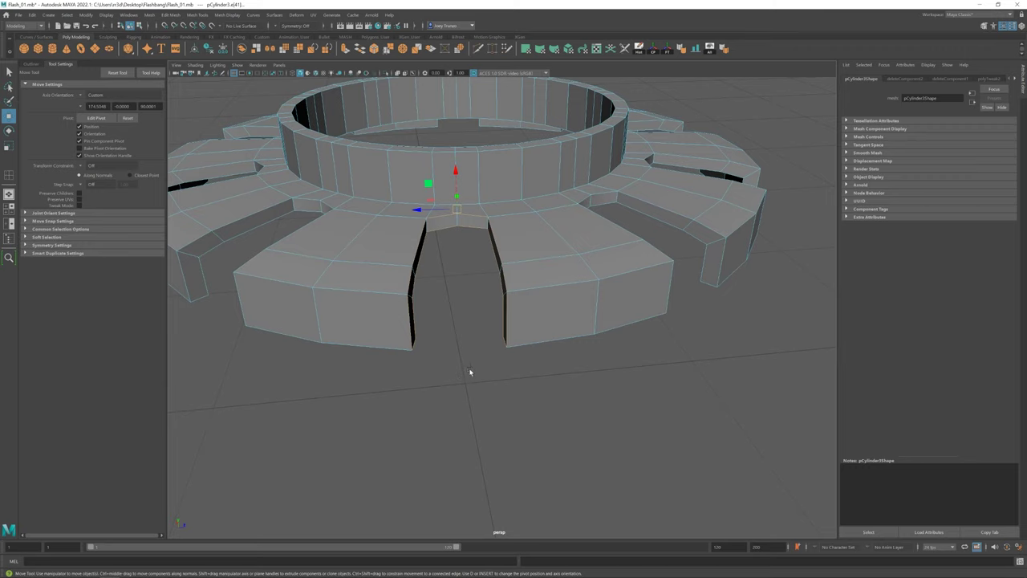
scroll(470, 372, "down", 3)
left_click_drag(436, 374, 431, 294, "alt")
scroll(431, 343, "down", 2)
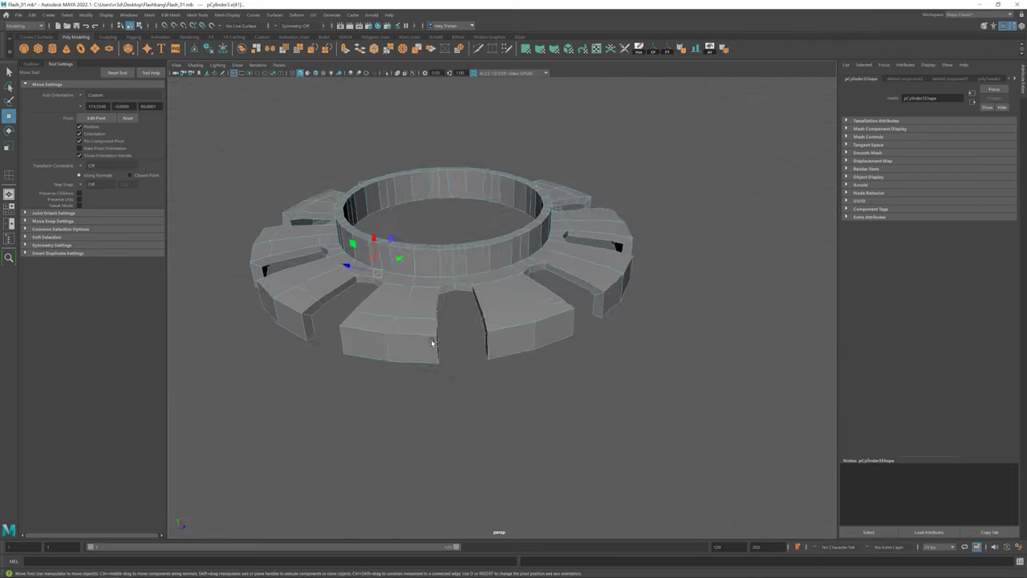
left_click_drag(432, 343, 517, 393, "alt")
mouse_move(470, 422)
left_mouse_down("alt")
mouse_move(505, 372)
mouse_move(486, 401)
mouse_move(481, 389)
mouse_move(405, 386)
mouse_move(504, 303)
mouse_move(586, 309)
left_mouse_up("alt")
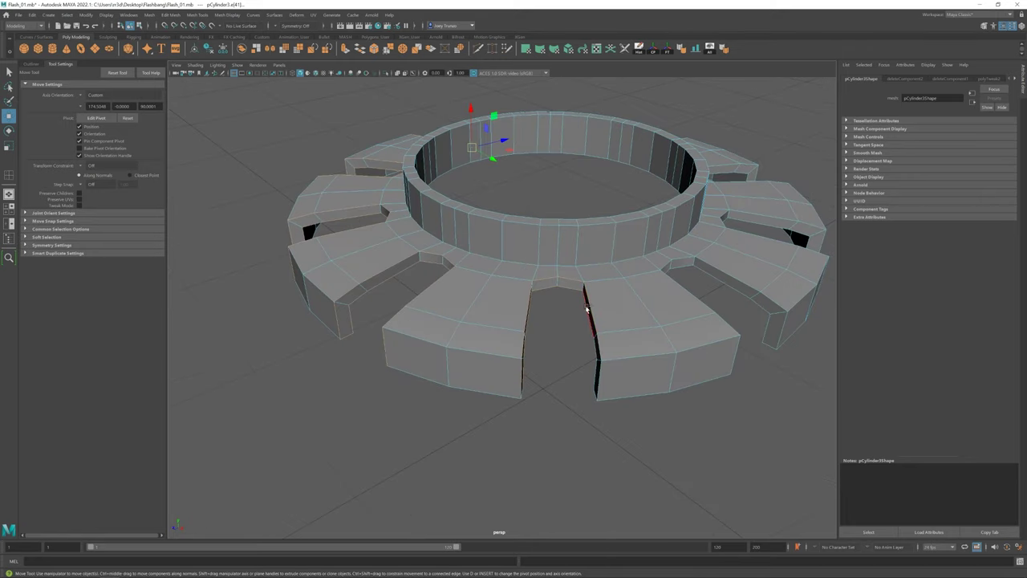
mouse_move(548, 403)
left_mouse_down("alt")
mouse_move(449, 303)
mouse_move(465, 415)
mouse_move(529, 273)
mouse_move(526, 387)
mouse_move(452, 324)
left_mouse_up("alt")
mouse_move(513, 280)
left_mouse_down("alt")
mouse_move(548, 318)
mouse_move(527, 351)
mouse_move(518, 321)
mouse_move(491, 330)
mouse_move(568, 366)
mouse_move(435, 413)
mouse_move(601, 440)
mouse_move(645, 417)
mouse_move(413, 339)
mouse_move(452, 356)
mouse_move(405, 301)
mouse_move(515, 216)
left_mouse_up("alt")
key("t")
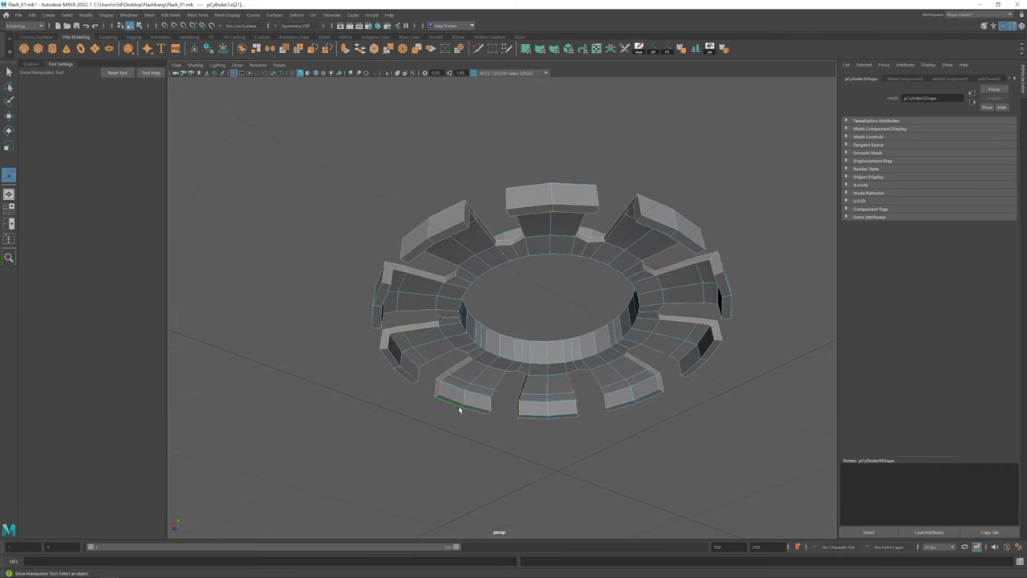
Step: Apply Edit Mesh > Bevel to the selected ring edges and tumble around to review it
left_click(171, 14)
left_click(184, 36)
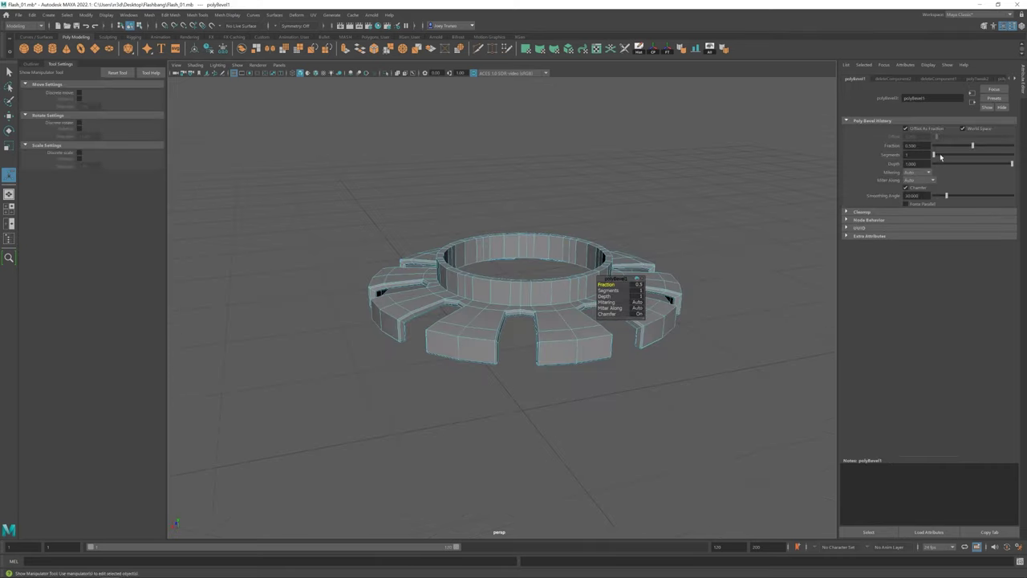
mouse_move(481, 337)
left_mouse_down("alt")
mouse_move(505, 321)
mouse_move(453, 328)
left_mouse_up("alt")
left_click_drag(509, 344, 665, 429, "alt")
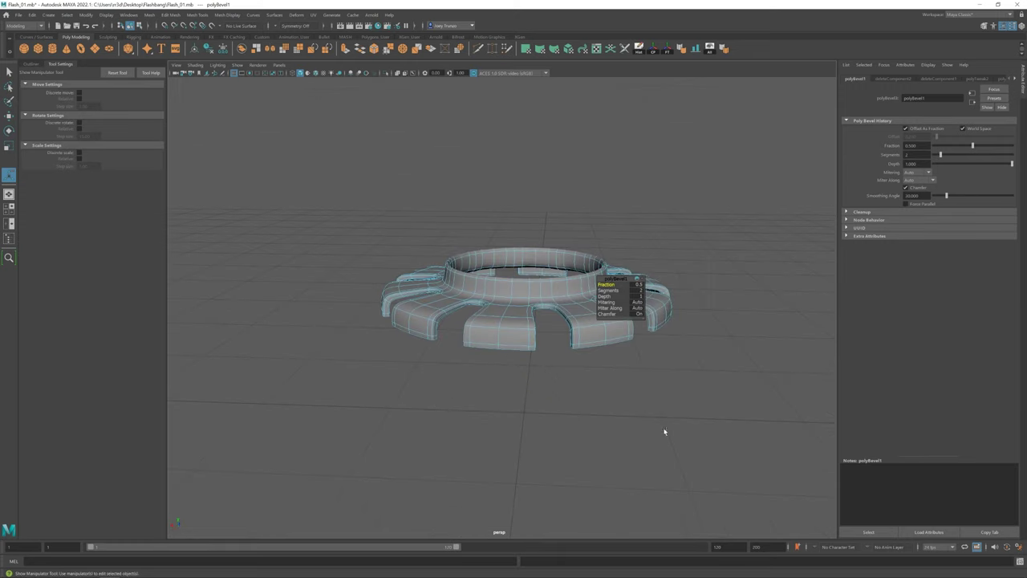
key("w")
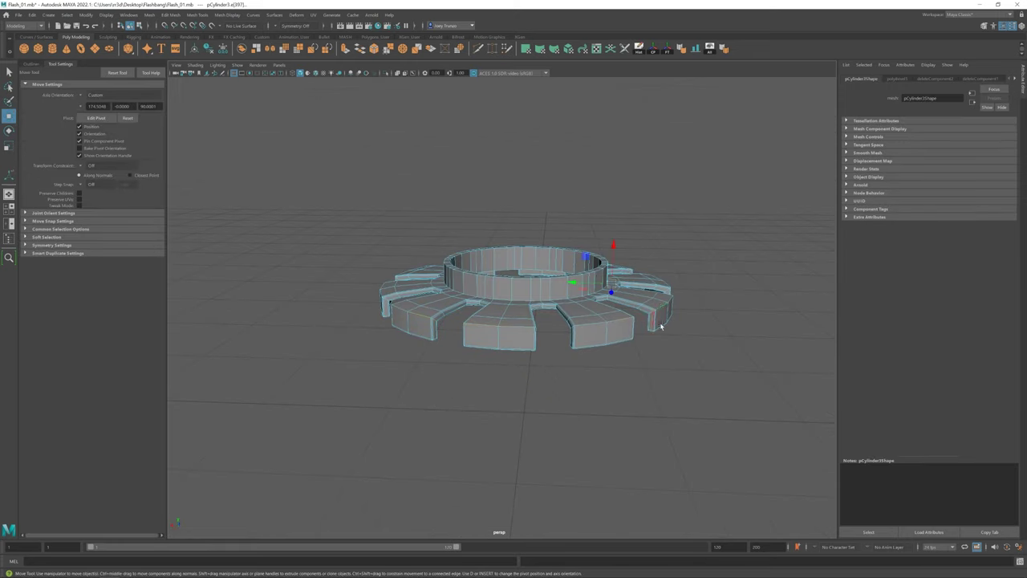
mouse_move(661, 326)
left_mouse_down("alt")
mouse_move(623, 355)
mouse_move(648, 332)
mouse_move(565, 313)
mouse_move(534, 225)
left_mouse_up("alt")
left_click(171, 15)
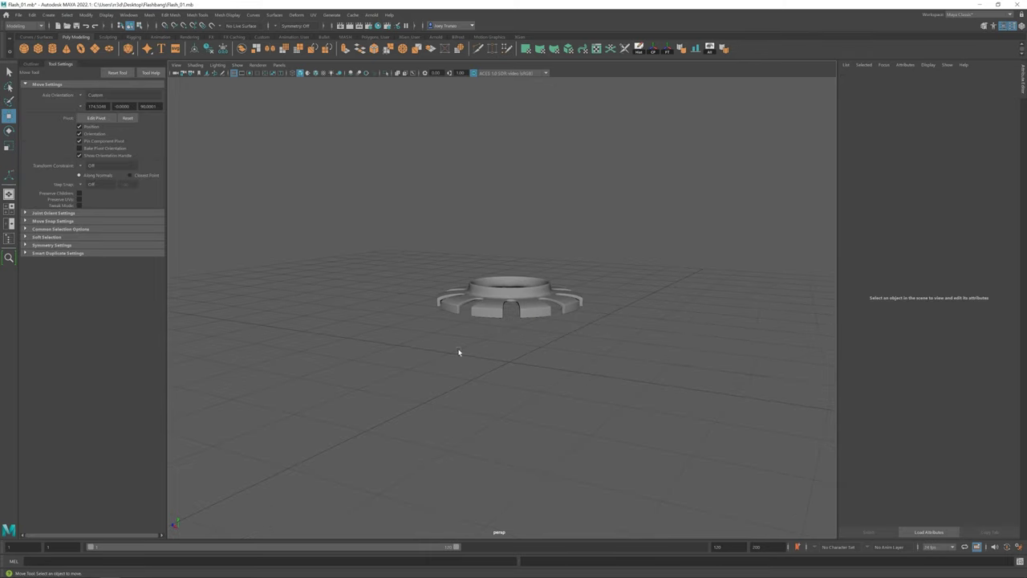
Step: Reselect the slotted base ring as a whole object and frame it
left_click_drag(474, 323, 422, 303)
left_click_drag(614, 306, 616, 307)
left_click_drag(615, 306, 619, 362, "alt")
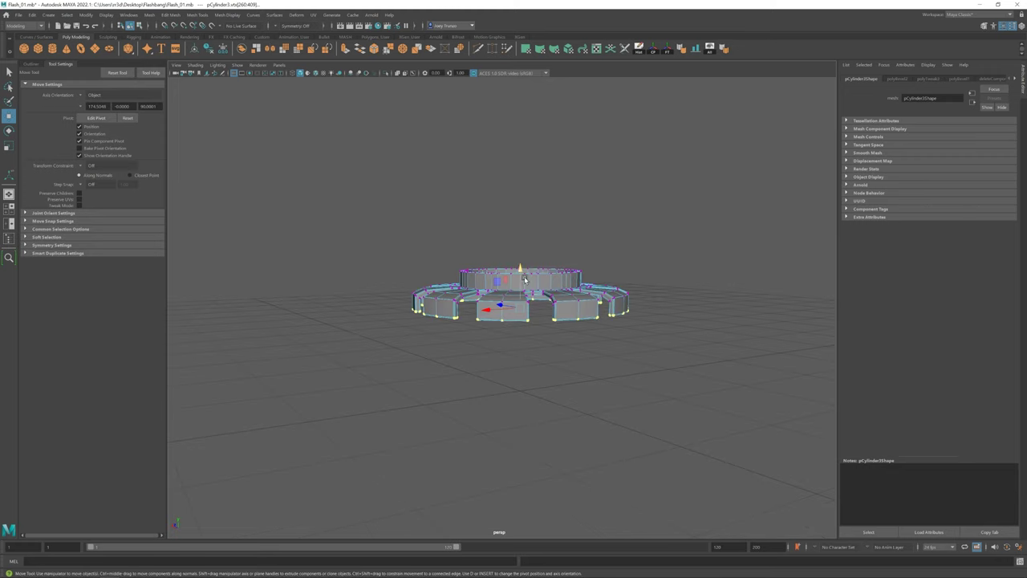
left_click(470, 321)
key("f")
Step: Create a new cylinder and lower its top cap down onto the base to form the collar
right_click_drag(409, 301, 476, 232, "shift")
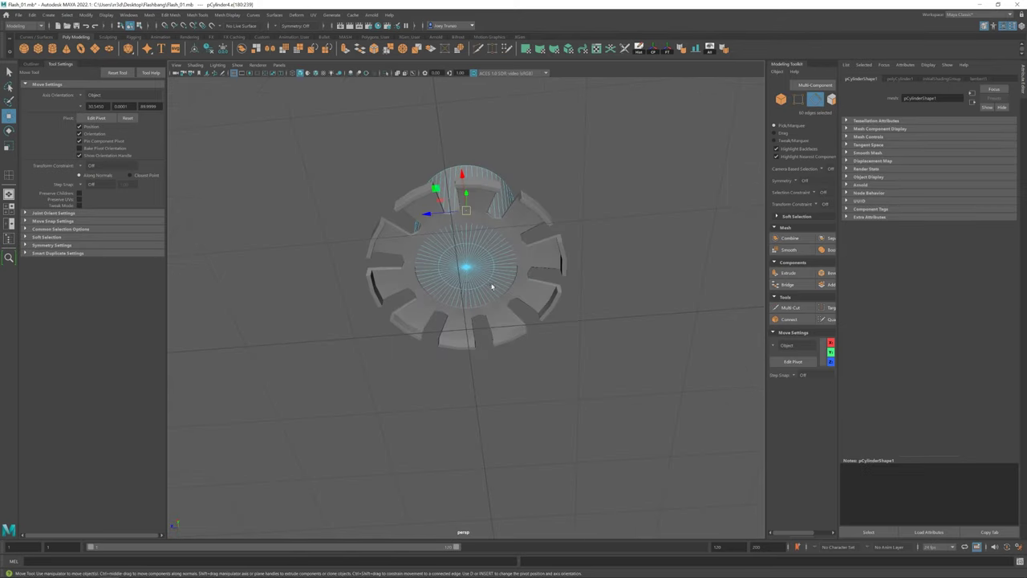
left_click(96, 96)
left_click(102, 117)
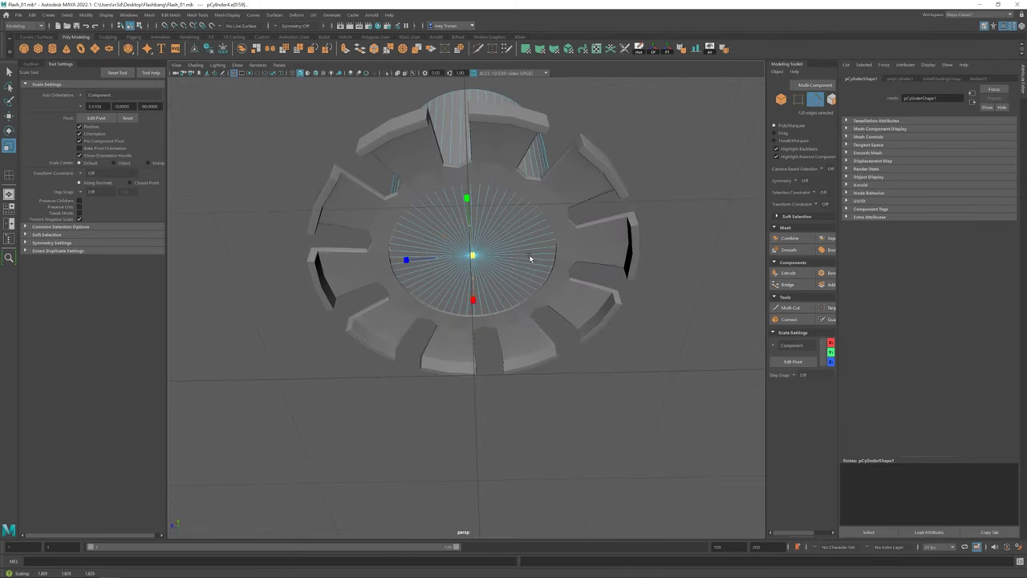
left_click_drag(523, 261, 488, 280, "alt")
key("w")
key("ctrl+F9")
middle_click_drag(463, 284, 495, 317)
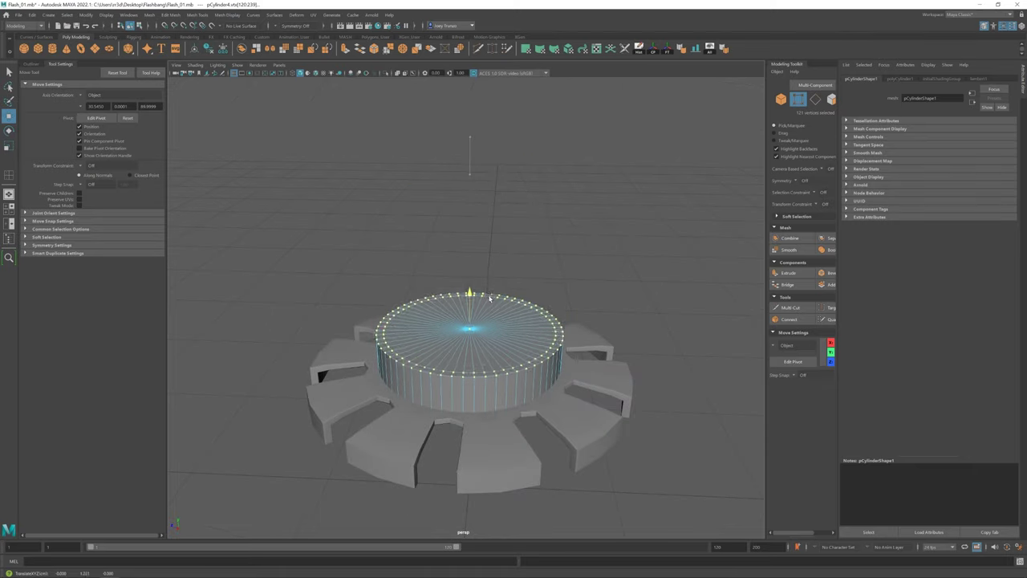
mouse_move(495, 317)
left_mouse_down("alt")
mouse_move(506, 379)
mouse_move(481, 321)
mouse_move(340, 105)
left_mouse_up("alt")
key("F8")
Step: Select the slotted base ring's faces from a low side view
scroll(481, 321, "up", 5)
mouse_move(369, 329)
left_mouse_down("alt")
mouse_move(450, 272)
mouse_move(483, 232)
mouse_move(420, 355)
left_mouse_up("alt")
left_click(420, 356)
left_click(18, 15)
key("Escape")
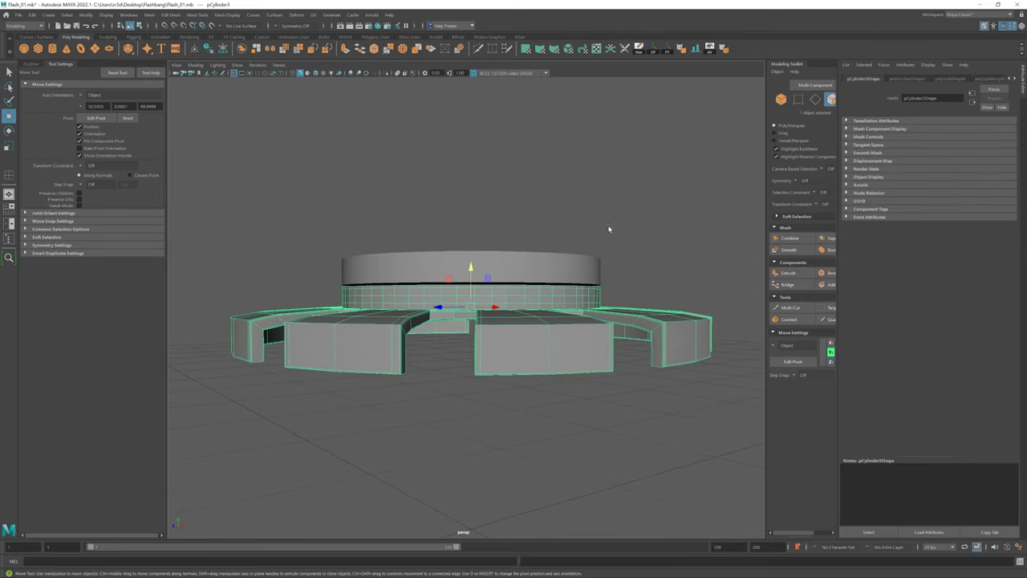
mouse_move(252, 195)
left_mouse_down()
mouse_move(715, 279)
mouse_move(610, 282)
mouse_move(612, 292)
left_mouse_up()
Step: Select the base's inner edges and apply Circularize to make the opening perfectly round
scroll(515, 349, "up", 5)
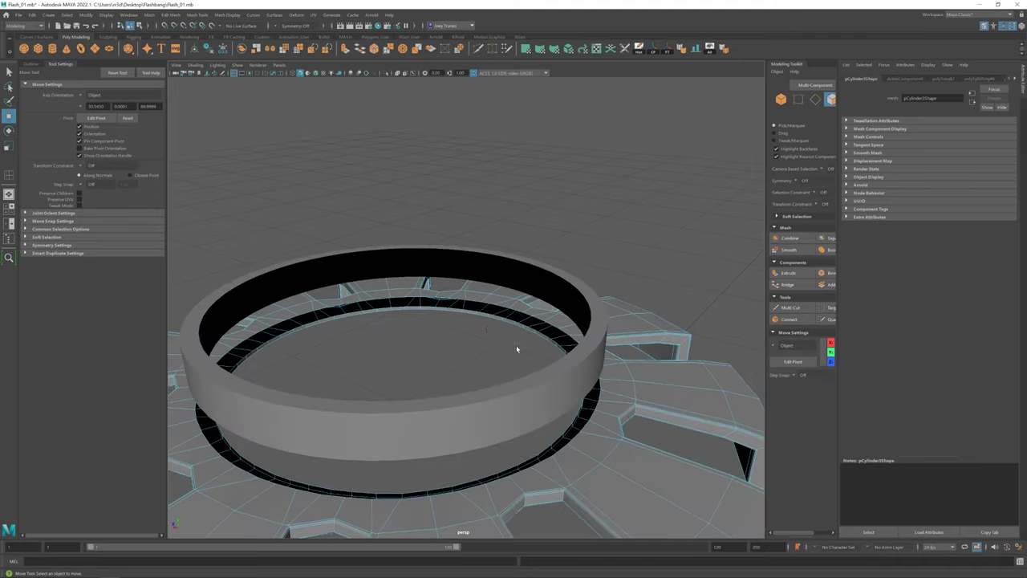
left_click_drag(482, 315, 345, 292, "alt")
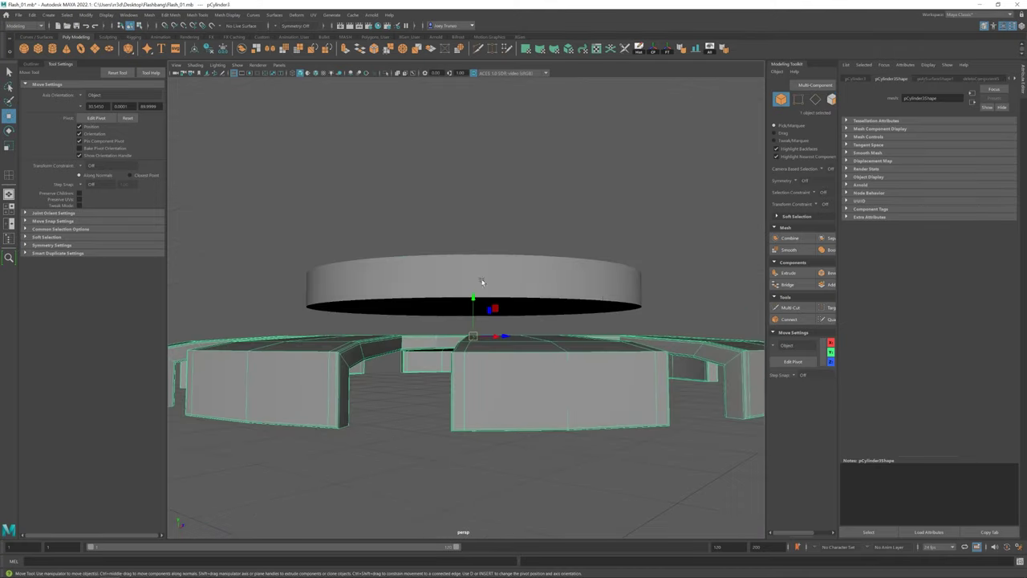
left_click(345, 292)
mouse_move(473, 297)
left_mouse_down("alt")
mouse_move(465, 279)
mouse_move(417, 321)
left_mouse_up("alt")
scroll(412, 331, "down", 4)
right_click_drag(412, 330, 448, 348)
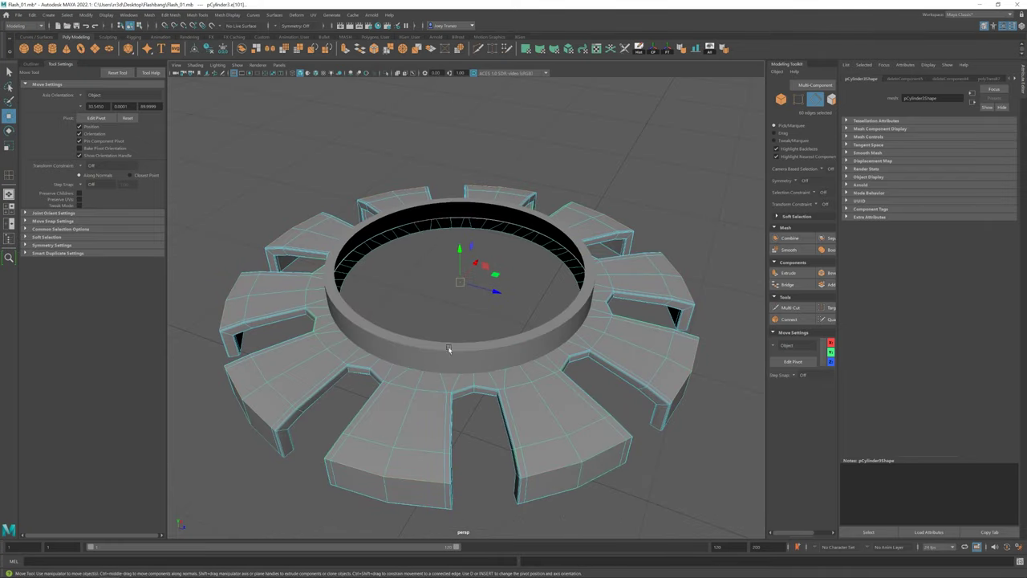
left_click(459, 49)
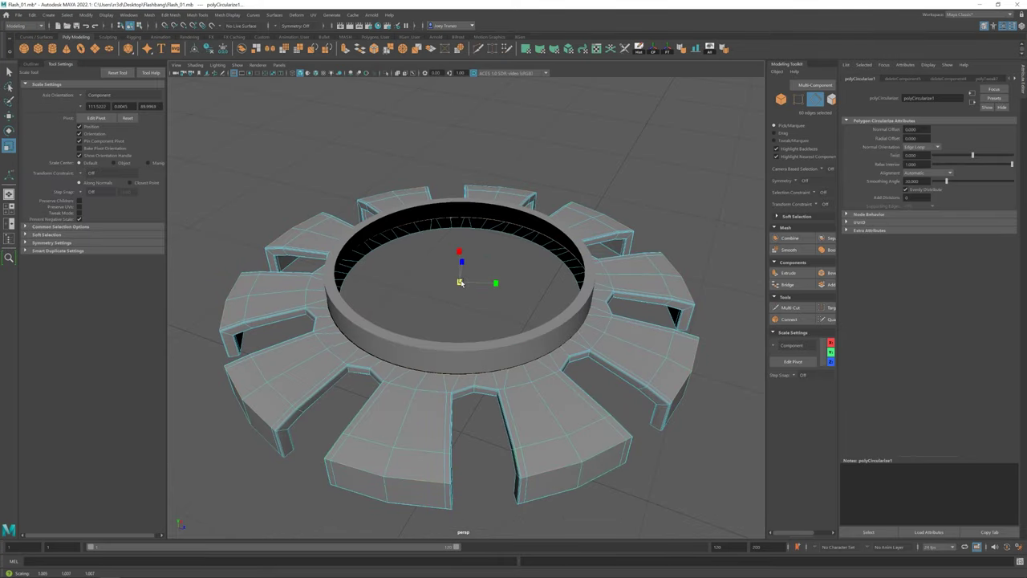
Step: Return to object selection and orbit to review the rounded opening and collar
left_click_drag(460, 284, 449, 305, "alt")
key("w")
key("F8")
scroll(394, 382, "up", 3)
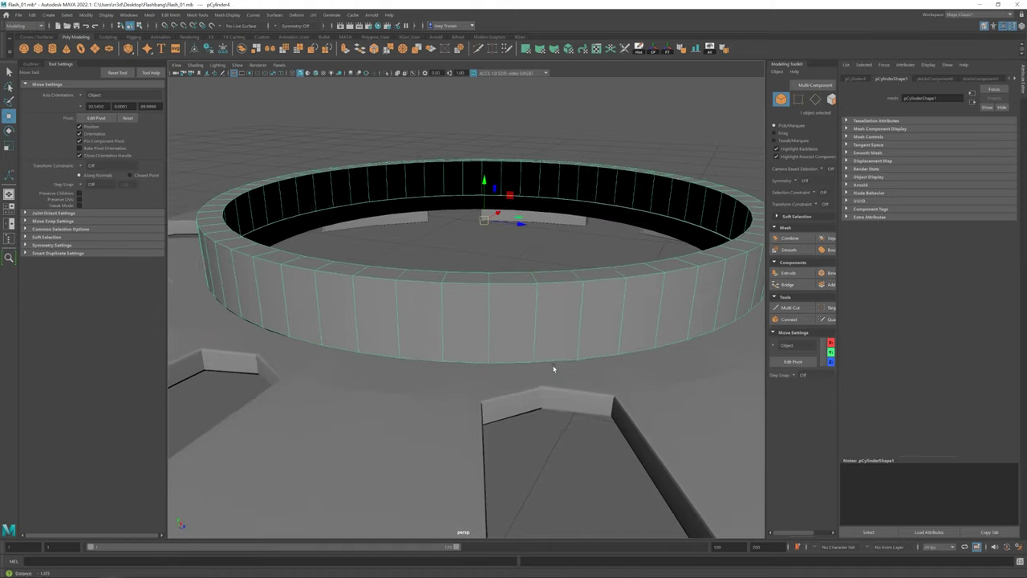
scroll(462, 383, "up", 3)
left_click_drag(463, 382, 438, 385, "alt")
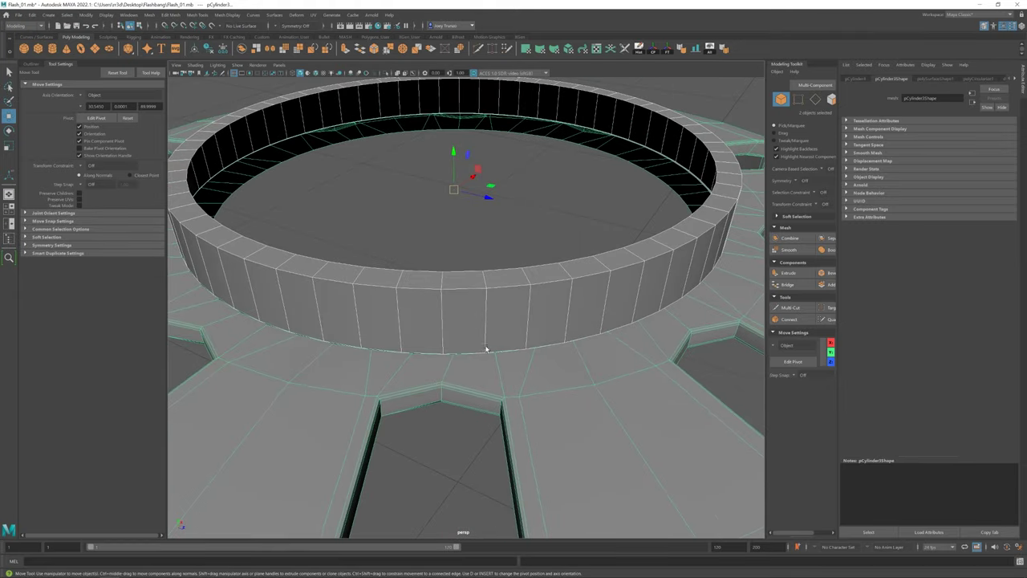
mouse_move(514, 314)
left_mouse_down("alt")
mouse_move(572, 321)
mouse_move(521, 337)
left_mouse_up("alt")
Step: Merge overlapping vertices of the combined ring mesh and switch to the Target Weld Tool in vertex mode
left_click(170, 15)
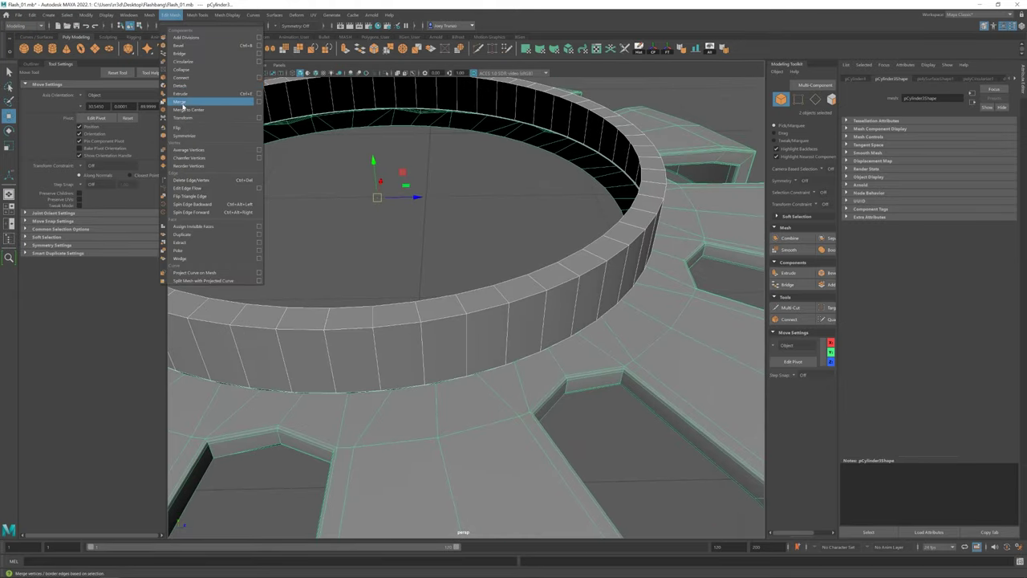
left_click(196, 108)
key("F8")
key("w")
left_click(496, 359)
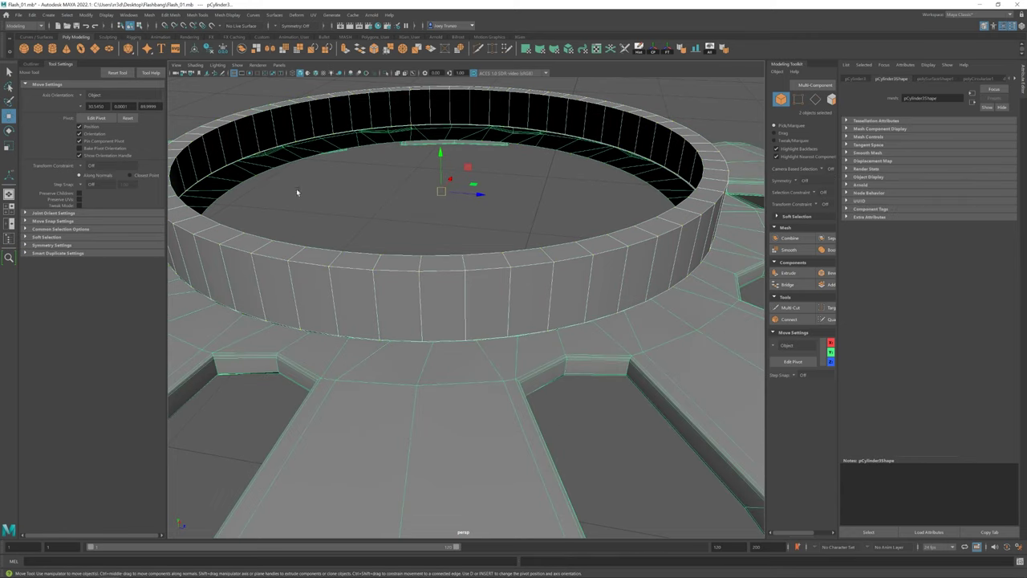
left_click_drag(451, 436, 481, 401, "alt")
right_click_drag(482, 401, 497, 377, "shift")
mouse_move(497, 377)
left_mouse_down("alt")
mouse_move(517, 354)
mouse_move(393, 340)
left_mouse_up("alt")
Step: Orbit all around the ring to inspect the welded collar seam and the notch
left_click_drag(461, 318, 499, 339, "alt")
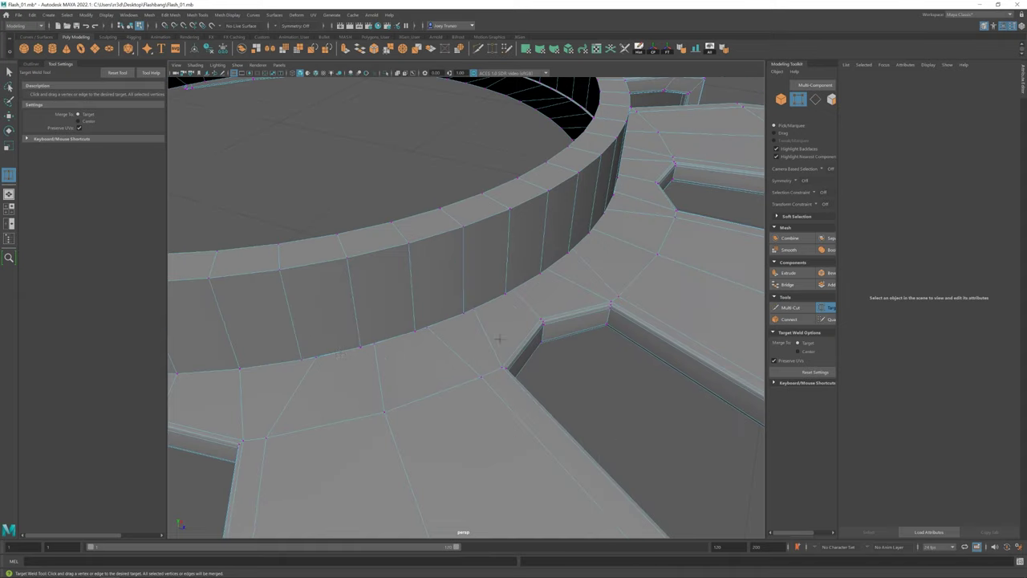
scroll(385, 359, "down", 3)
left_click_drag(390, 374, 421, 357, "alt")
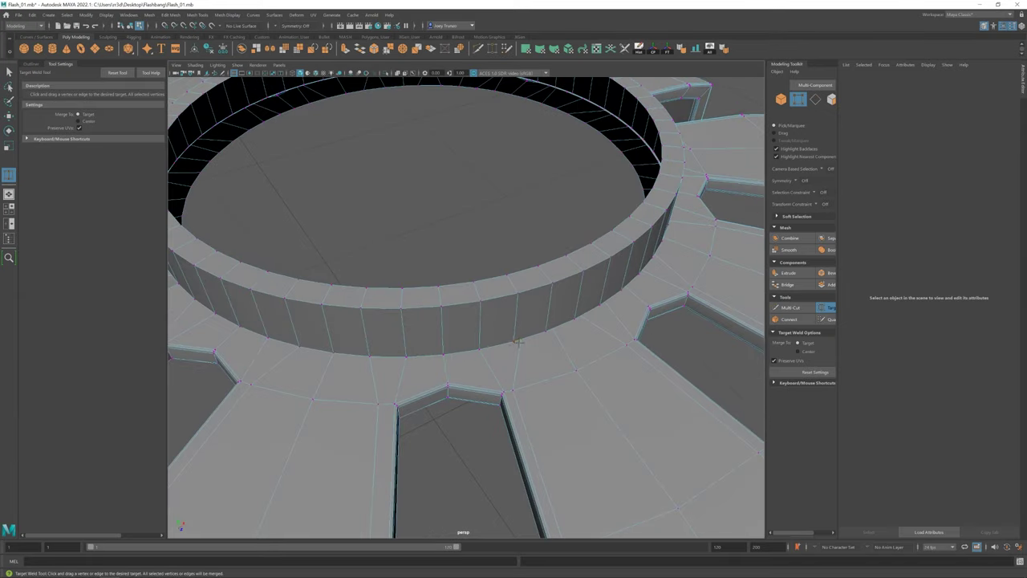
mouse_move(517, 341)
left_mouse_down("alt")
mouse_move(531, 354)
mouse_move(483, 356)
left_mouse_up("alt")
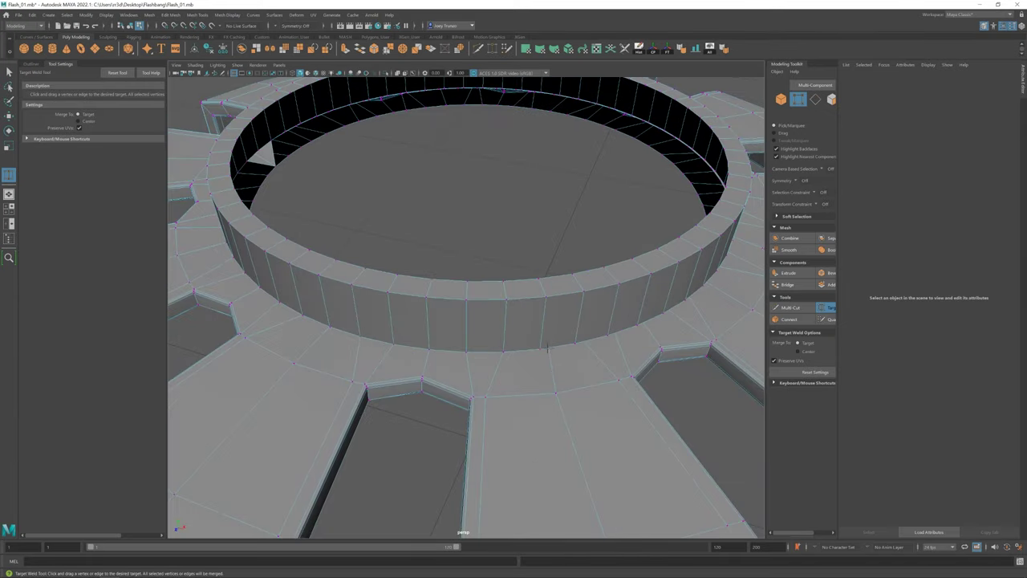
left_click_drag(548, 348, 460, 351, "alt")
mouse_move(601, 359)
left_mouse_down("alt")
mouse_move(589, 343)
mouse_move(506, 335)
left_mouse_up("alt")
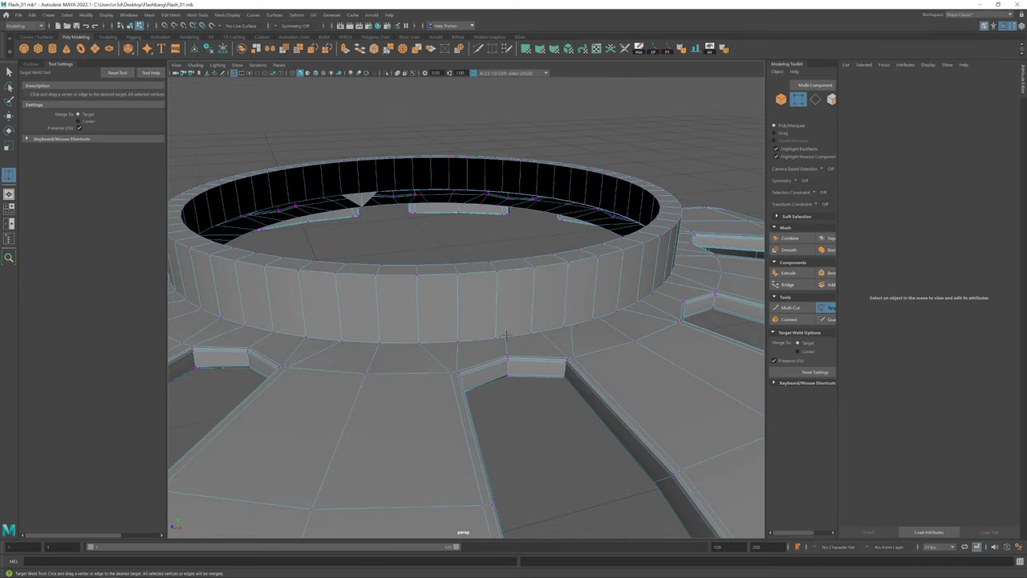
left_click_drag(609, 327, 510, 347, "alt")
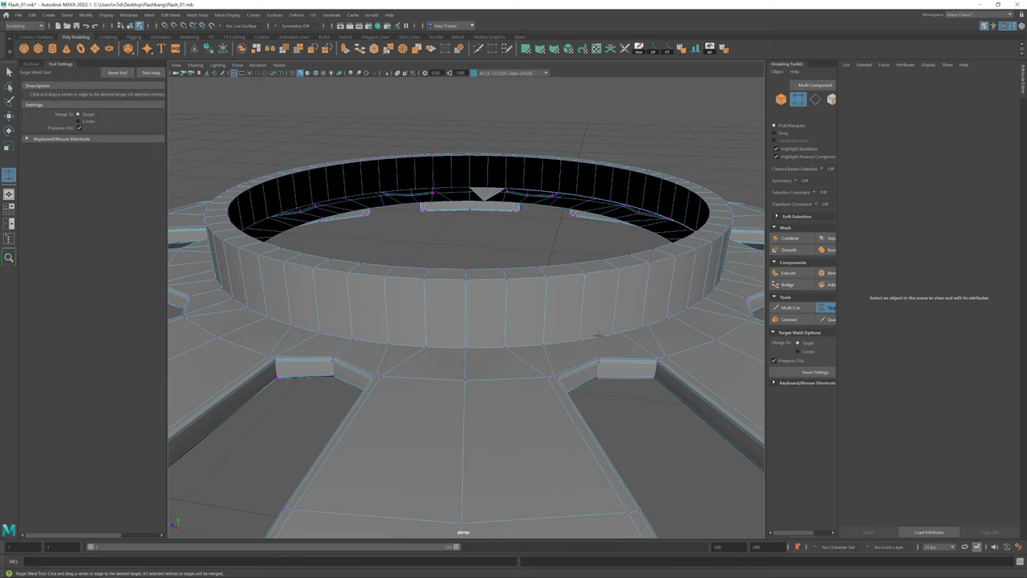
left_click_drag(695, 329, 458, 343, "alt")
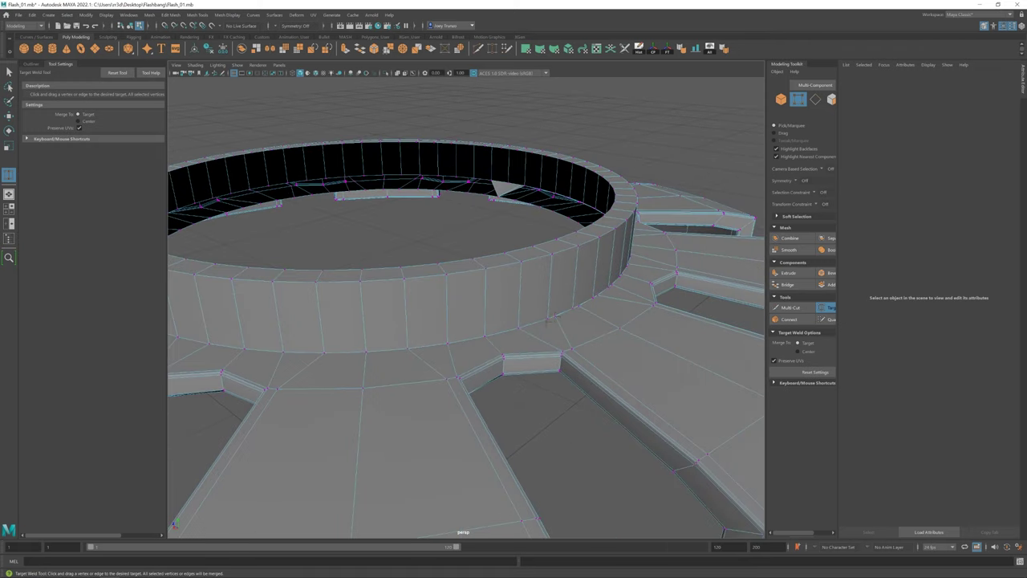
mouse_move(635, 292)
left_mouse_down("alt")
mouse_move(536, 356)
mouse_move(448, 367)
left_mouse_up("alt")
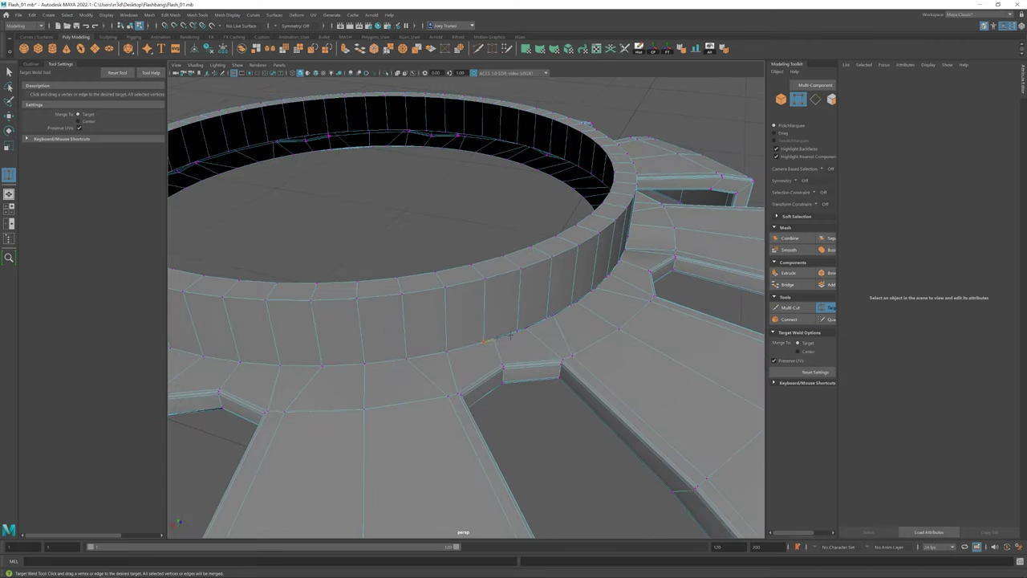
left_click_drag(510, 335, 517, 332, "alt")
mouse_move(620, 331)
left_mouse_down("alt")
mouse_move(533, 363)
mouse_move(462, 237)
left_mouse_up("alt")
scroll(583, 365, "down", 3)
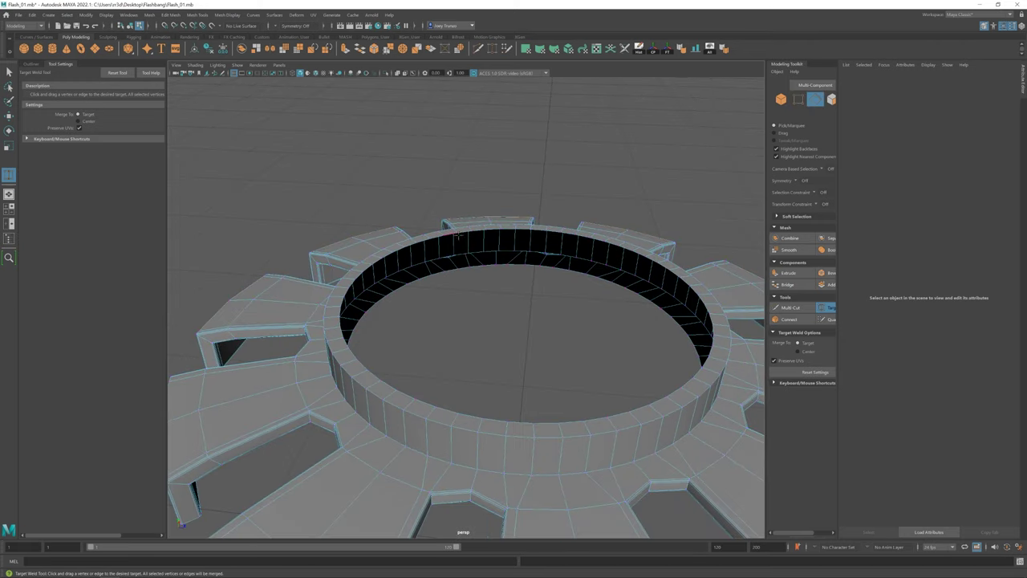
Step: Select the collar's top edge loop, then return to whole-object selection
key("w")
double_click(459, 233)
scroll(465, 270, "up", 3)
mouse_move(546, 337)
left_mouse_down("alt")
mouse_move(509, 297)
mouse_move(622, 335)
mouse_move(449, 337)
left_mouse_up("alt")
left_click(192, 14)
key("F8")
scroll(543, 275, "down", 5)
Step: Insert edge loops around the collar wall and the ring
key("F10")
scroll(401, 337, "up", 5)
left_click(202, 14)
left_click(216, 60)
left_click(377, 328)
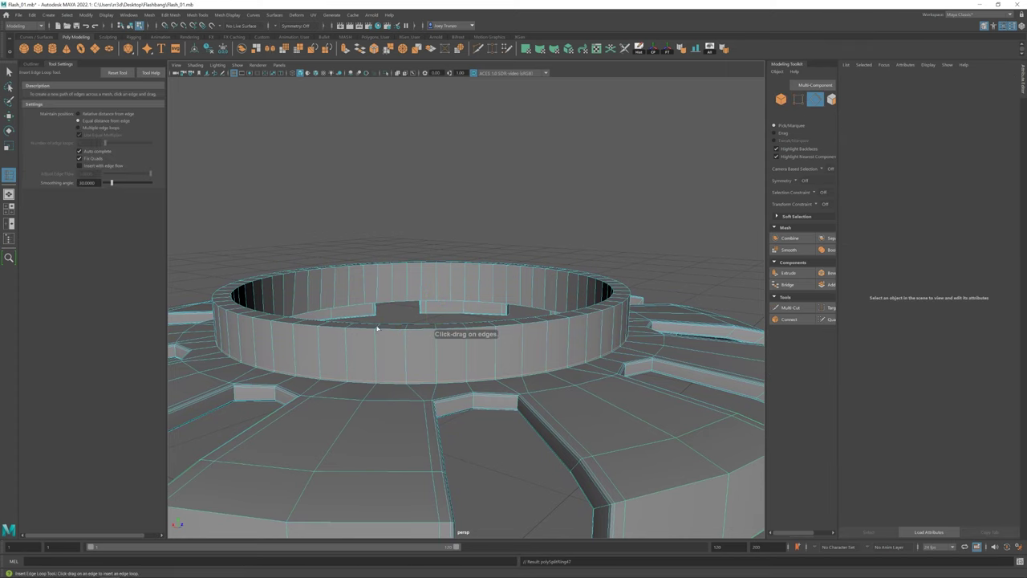
left_click_drag(377, 327, 360, 390, "alt")
scroll(315, 303, "up", 2)
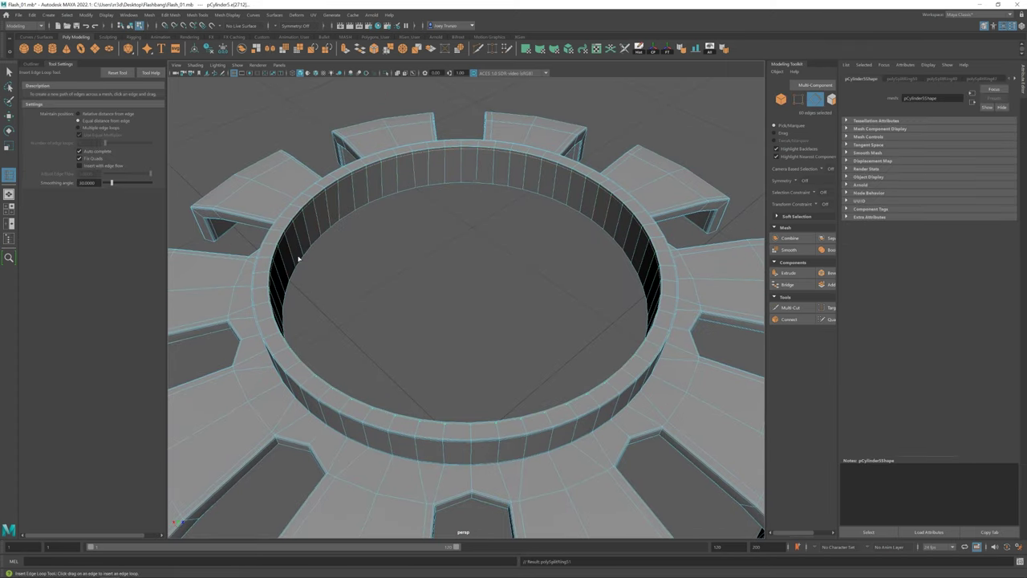
left_click_drag(298, 258, 365, 311, "alt")
key("w")
key("F8")
mouse_move(434, 290)
left_mouse_down("alt")
mouse_move(449, 337)
mouse_move(481, 305)
left_mouse_up("alt")
Step: Select the gear ring and bevel its edges with Ctrl+B
left_click(607, 413)
scroll(418, 355, "down", 3)
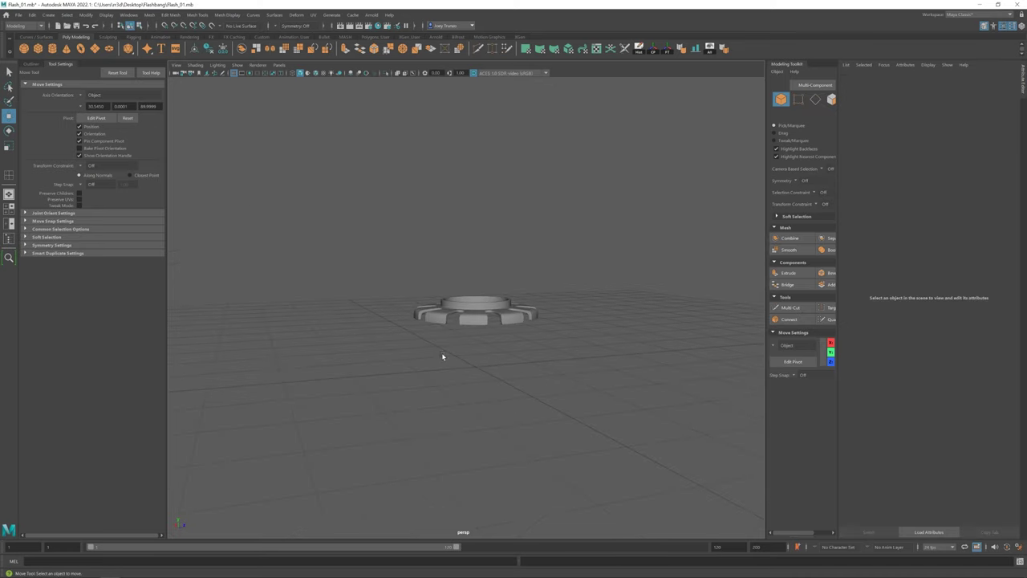
scroll(449, 349, "up", 2)
left_click_drag(466, 344, 479, 360, "alt")
left_click(513, 321)
scroll(532, 314, "up", 4)
right_click_drag(537, 321, 454, 313)
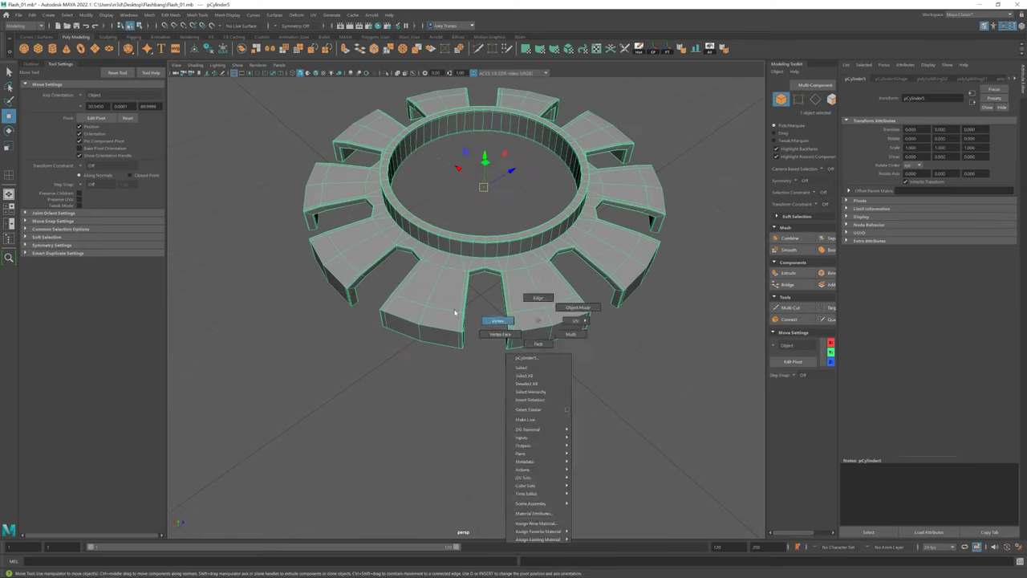
left_click_drag(454, 313, 612, 347, "alt")
scroll(602, 367, "down", 2)
key("ctrl+b")
scroll(551, 331, "up", 2)
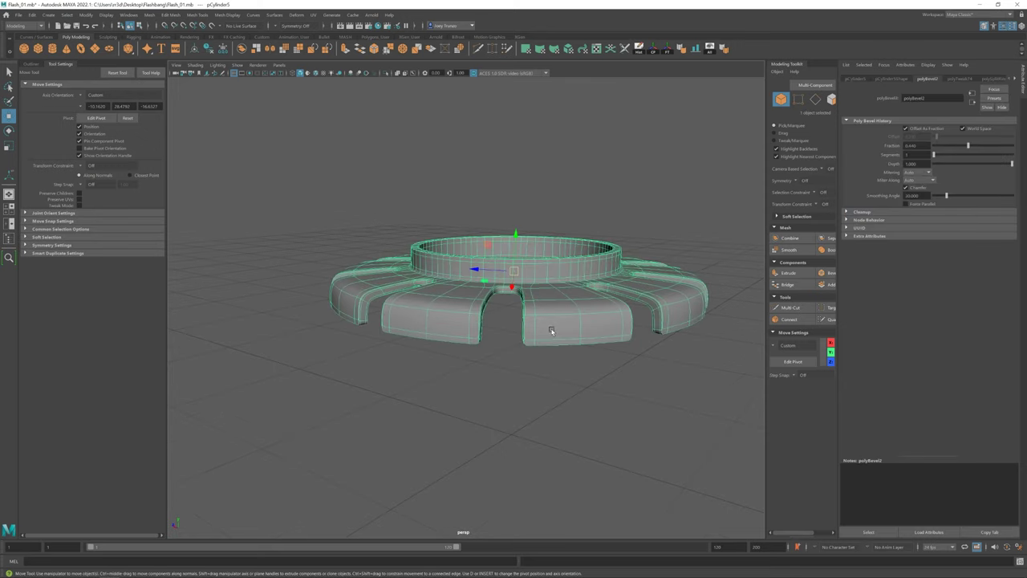
left_click_drag(551, 330, 553, 272, "alt")
scroll(481, 241, "up", 2)
Step: Insert a new edge loop around a ring block and scale it
left_click(171, 14)
left_click(205, 58)
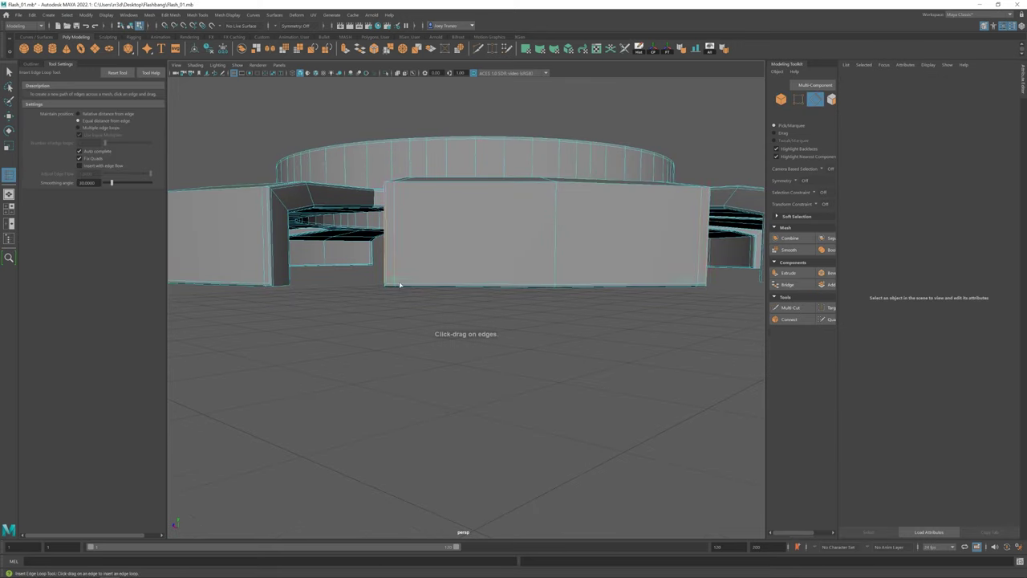
left_click(400, 284)
key("r")
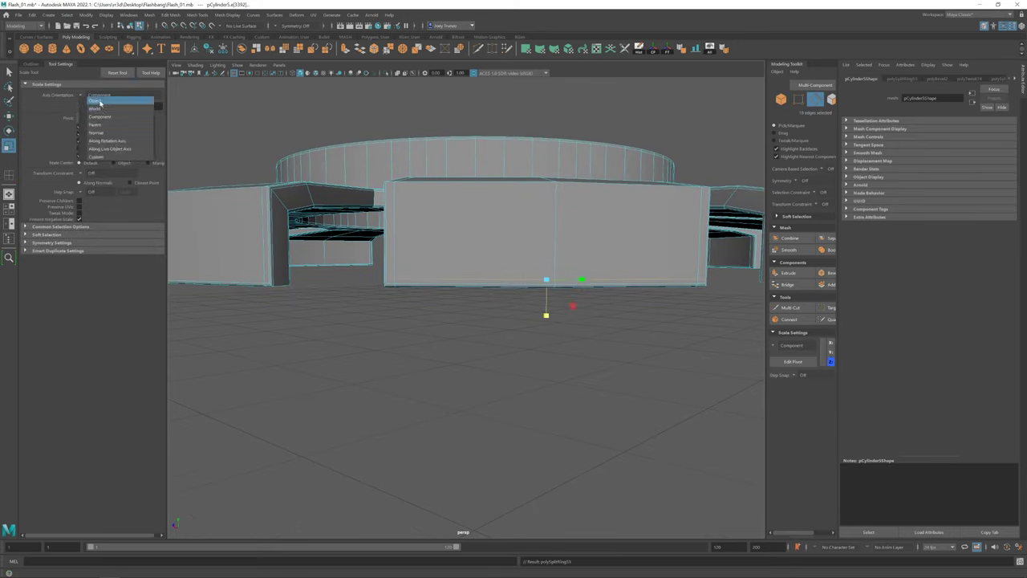
key("w")
key("3")
key("1")
scroll(569, 378, "down", 3)
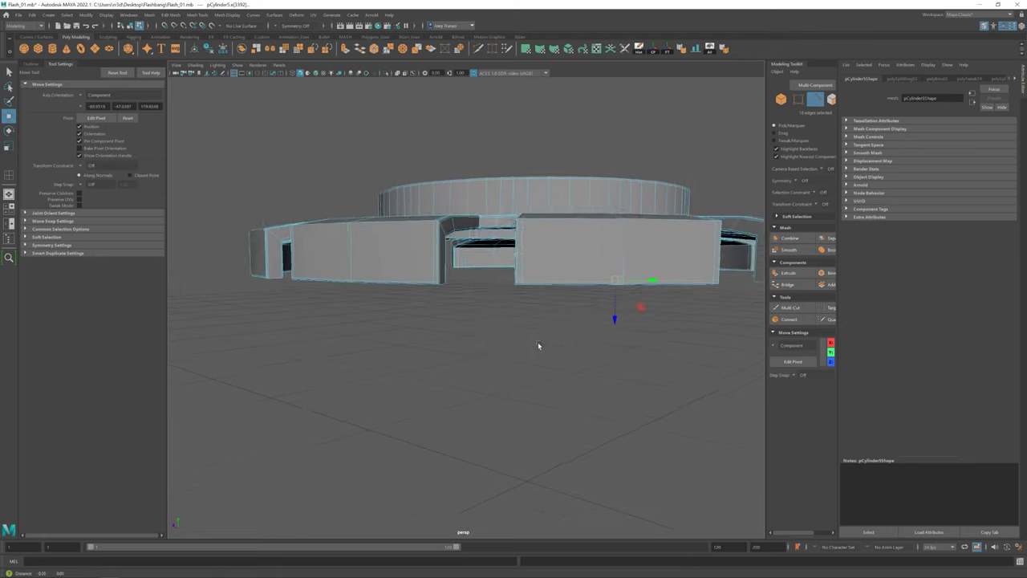
left_click_drag(537, 342, 561, 351, "alt")
scroll(529, 333, "up", 2)
scroll(509, 321, "up", 2)
Step: Insert more edge loops on the ring blocks and add another loop to the selection
left_click(171, 14)
left_click(204, 58)
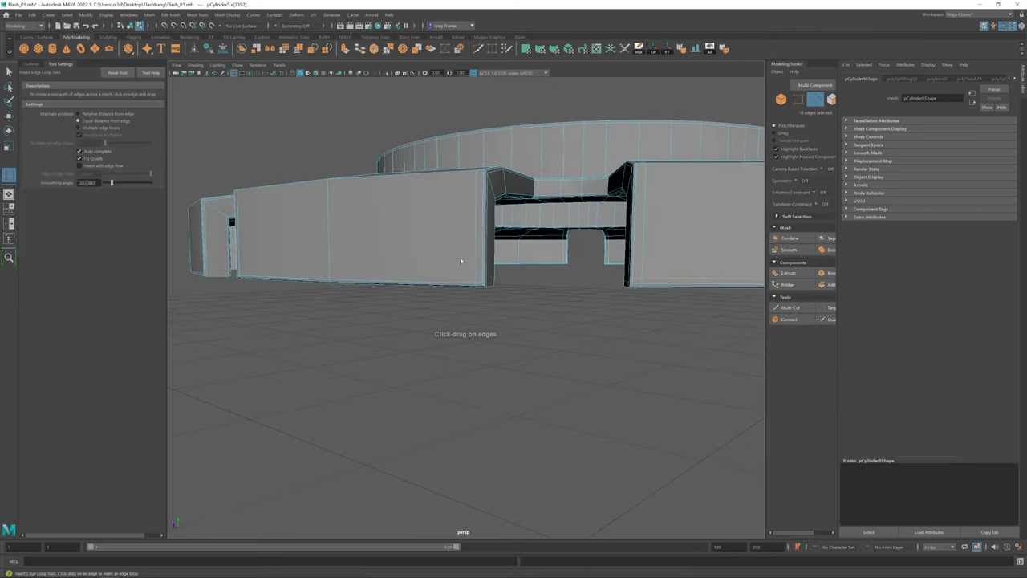
mouse_move(487, 283)
left_mouse_down("alt")
mouse_move(392, 287)
mouse_move(378, 266)
mouse_move(361, 280)
mouse_move(511, 275)
mouse_move(472, 286)
mouse_move(431, 277)
left_mouse_up("alt")
left_click_drag(485, 307, 467, 323, "alt")
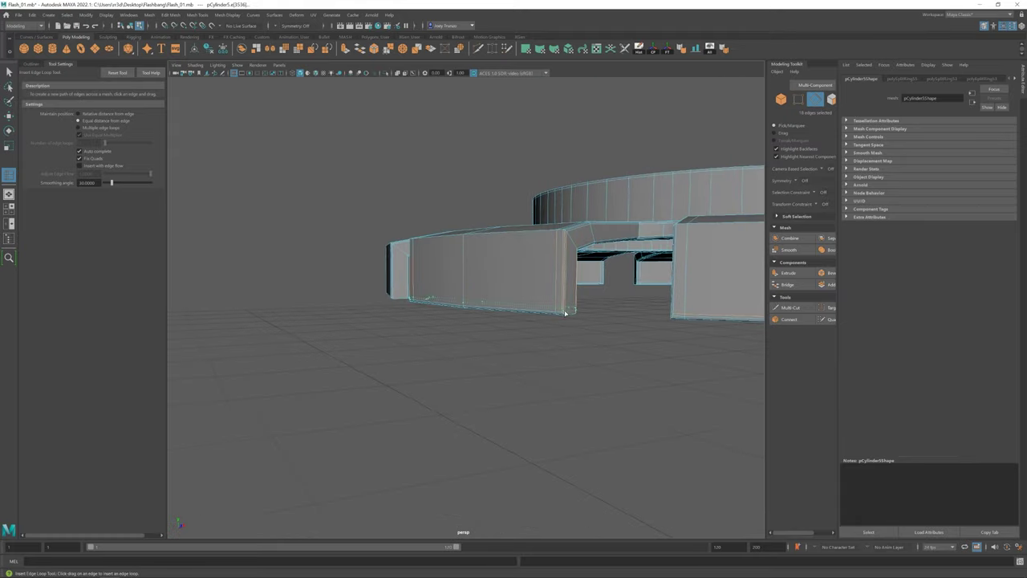
mouse_move(565, 313)
left_mouse_down("alt")
mouse_move(441, 348)
mouse_move(504, 361)
mouse_move(385, 353)
mouse_move(449, 357)
mouse_move(499, 383)
mouse_move(479, 355)
mouse_move(457, 353)
left_mouse_up("alt")
key("w")
mouse_move(294, 327)
left_mouse_down("alt")
mouse_move(623, 360)
mouse_move(506, 341)
mouse_move(477, 319)
mouse_move(507, 344)
mouse_move(445, 365)
mouse_move(351, 334)
left_mouse_up("alt")
double_click(477, 319, "shift")
scroll(351, 334, "up", 3)
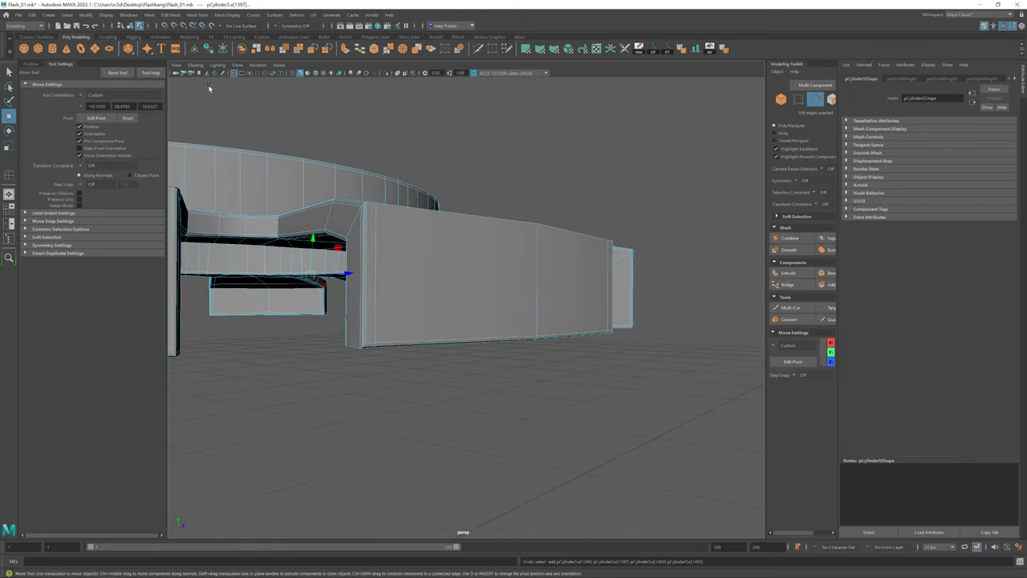
Step: Add another support loop near the block bottoms and scale the selected edges
left_click(171, 13)
left_click(213, 75)
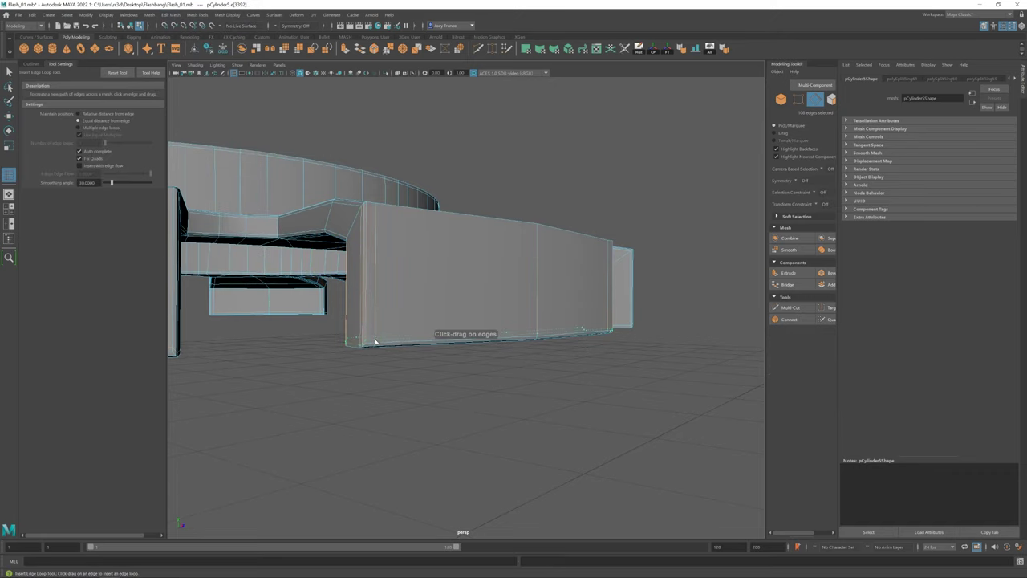
mouse_move(337, 317)
left_mouse_down("alt")
mouse_move(379, 331)
mouse_move(543, 323)
mouse_move(508, 321)
left_mouse_up("alt")
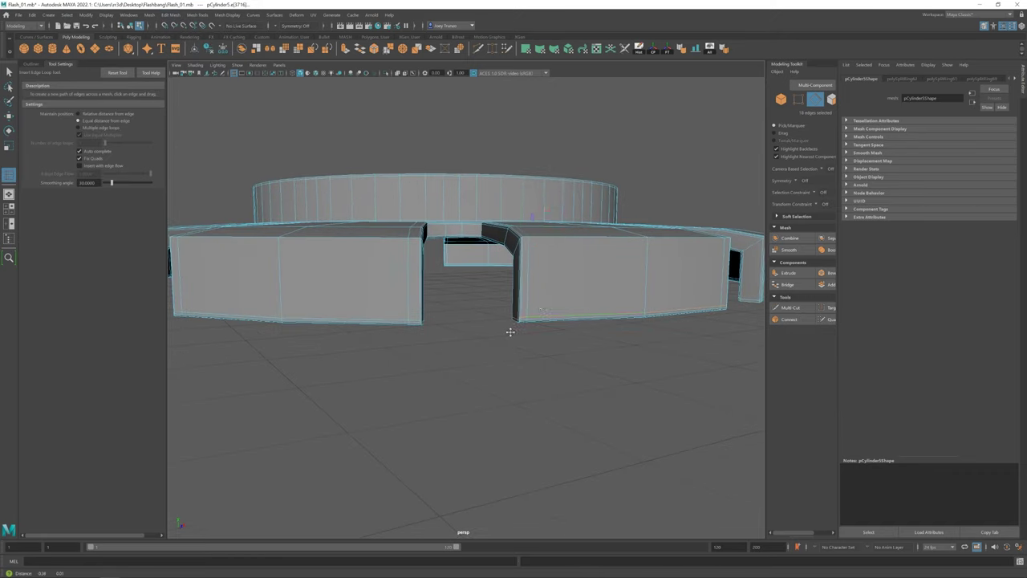
key("w")
right_click(539, 304)
left_click(539, 281)
left_click_drag(539, 281, 557, 330, "alt")
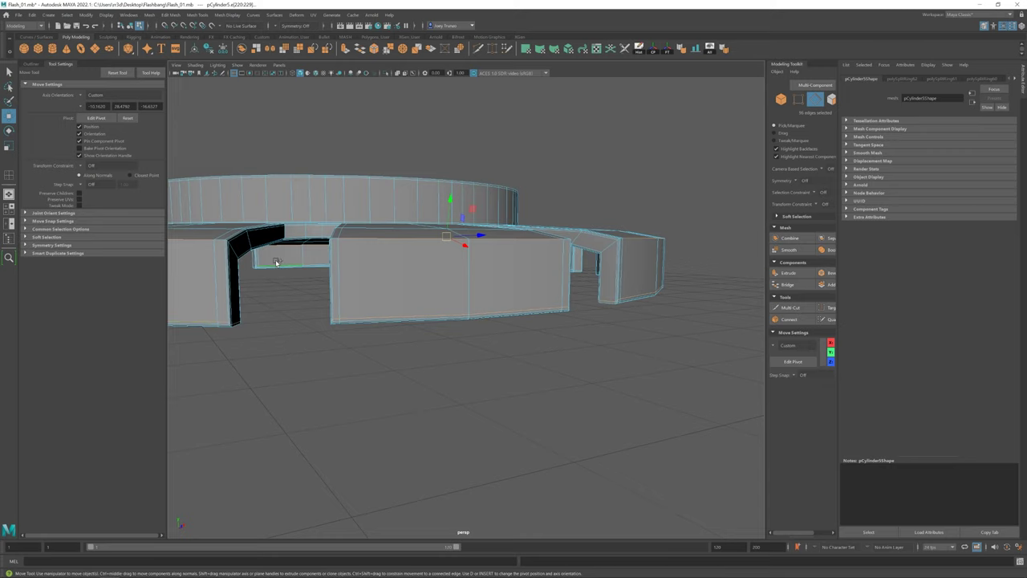
mouse_move(275, 263)
left_mouse_down("alt")
mouse_move(385, 360)
mouse_move(539, 326)
mouse_move(607, 335)
left_mouse_up("alt")
right_click_drag(608, 334, 329, 289, "alt")
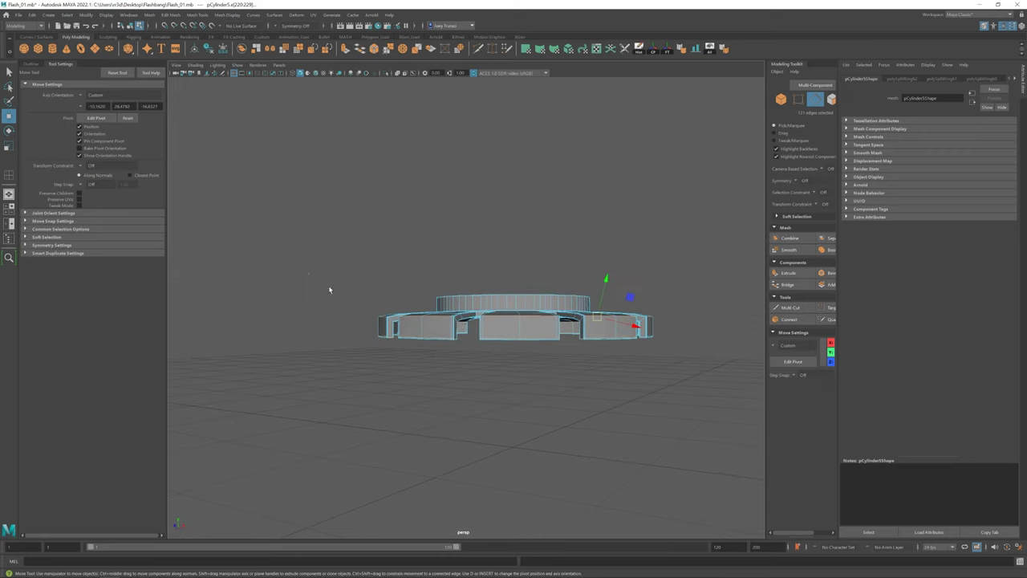
mouse_move(329, 289)
left_mouse_down("alt")
mouse_move(661, 344)
mouse_move(561, 337)
left_mouse_up("alt")
right_click_drag(534, 329, 519, 371, "alt")
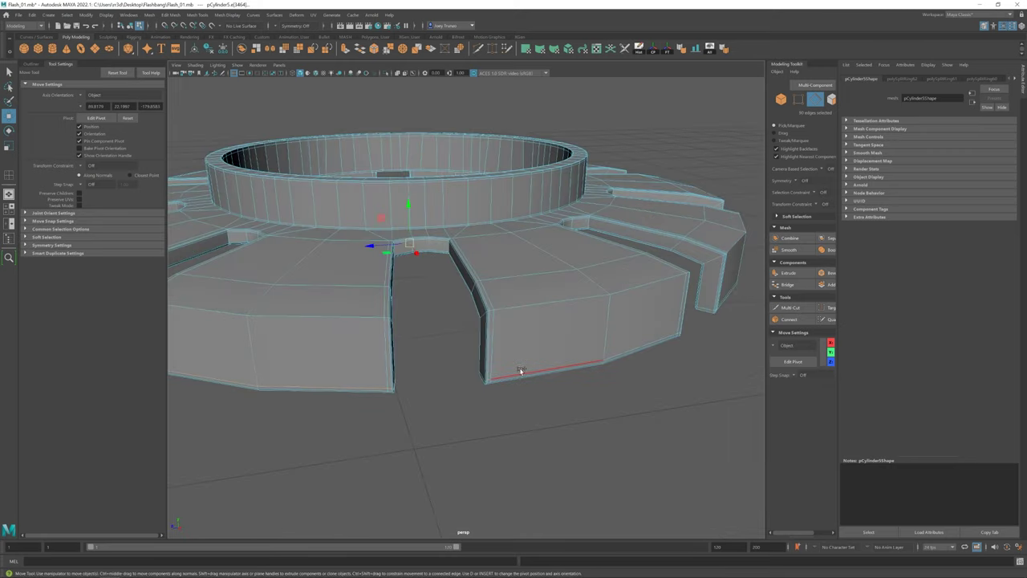
left_click_drag(518, 371, 260, 313, "alt")
scroll(259, 314, "down", 5)
key("r")
left_click_drag(394, 340, 453, 338, "alt")
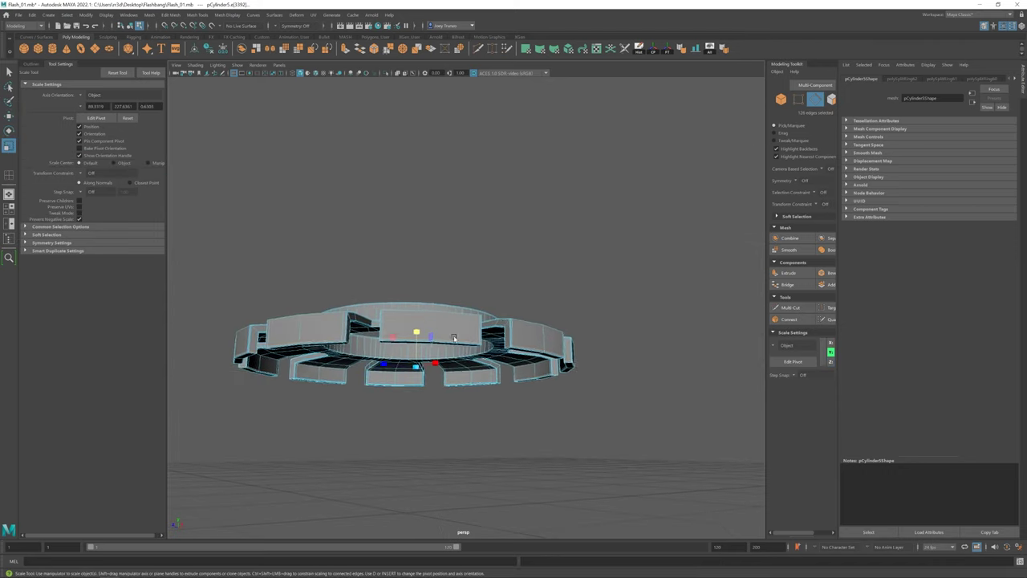
scroll(318, 340, "up", 4)
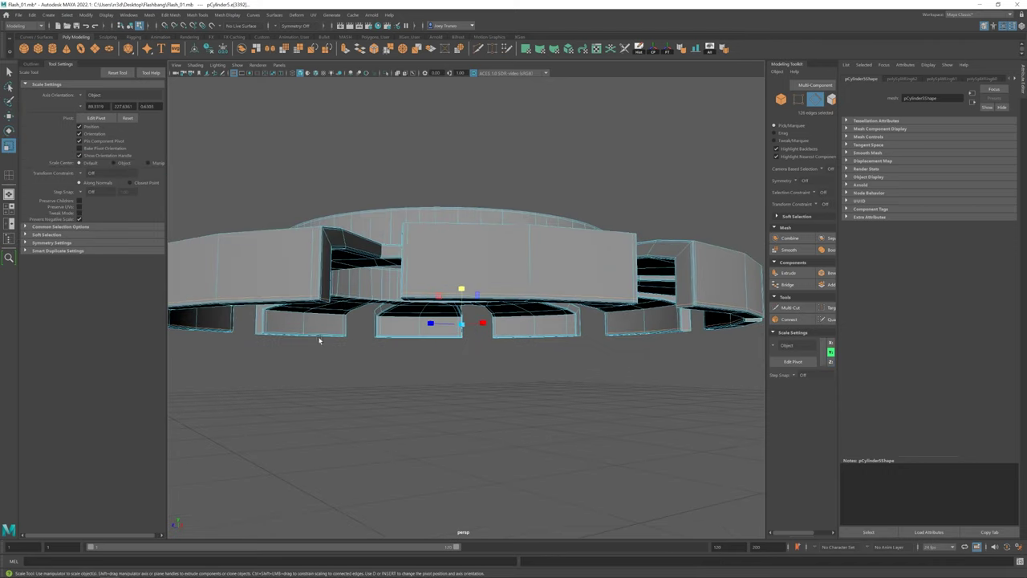
left_click_drag(572, 350, 365, 354, "alt")
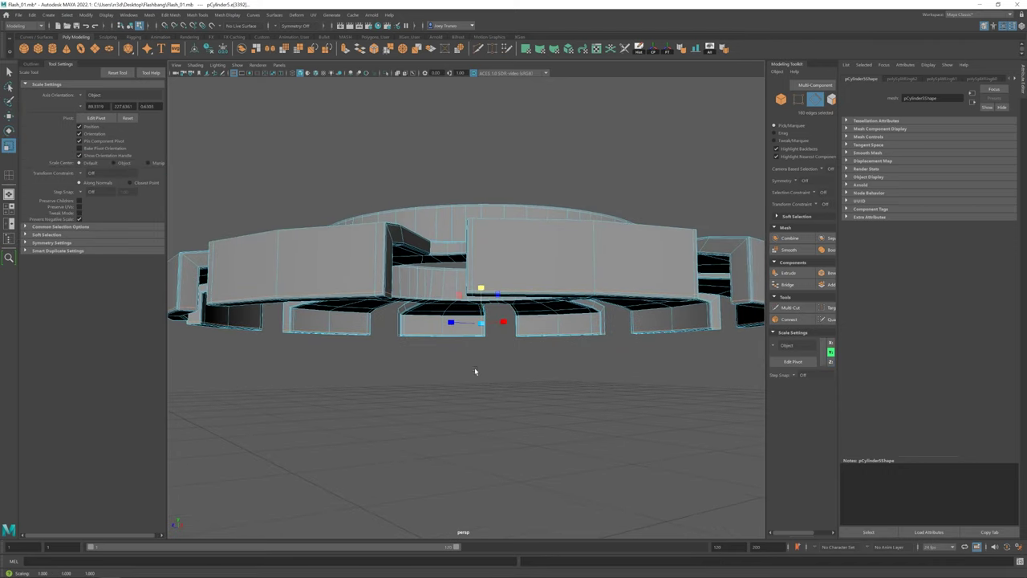
Step: Bevel the selected ring edges, widen the viewport, and select the slotted ring
key("F8")
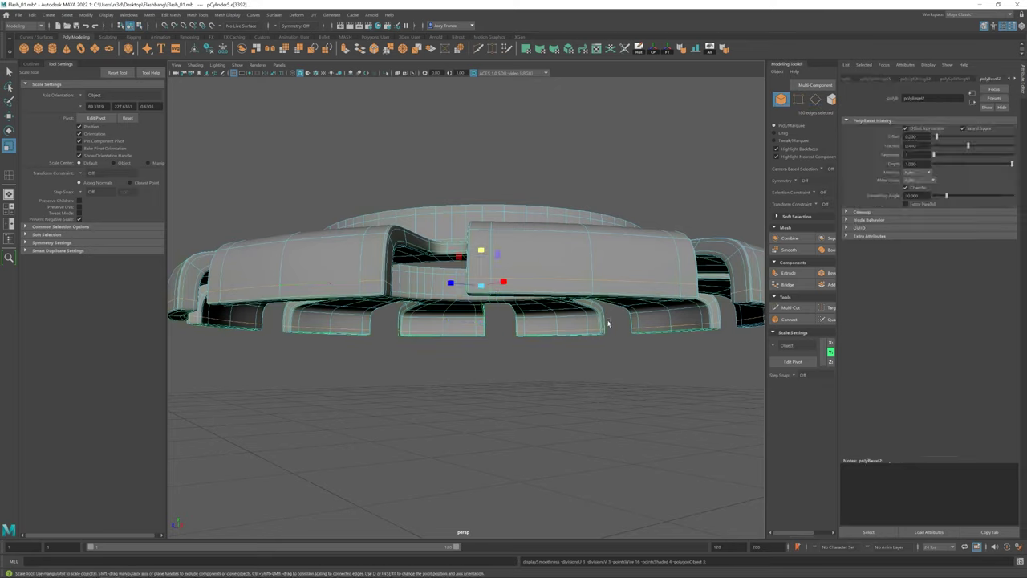
scroll(376, 321, "down", 5)
scroll(409, 301, "down", 3)
scroll(471, 296, "up", 3)
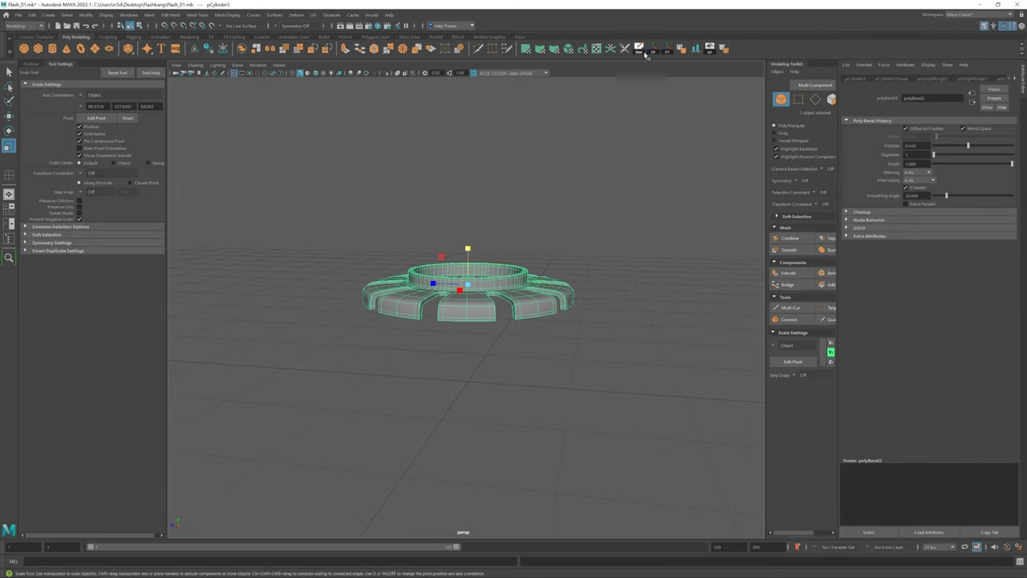
scroll(494, 298, "down", 3)
key("w")
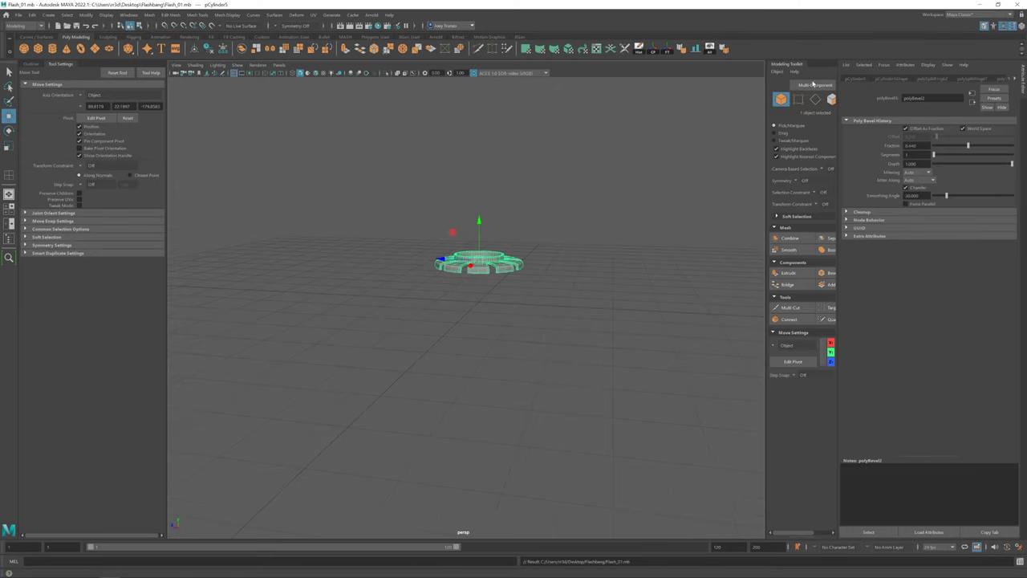
mouse_move(813, 83)
left_mouse_down()
mouse_move(1019, 128)
mouse_move(1023, 120)
left_mouse_up()
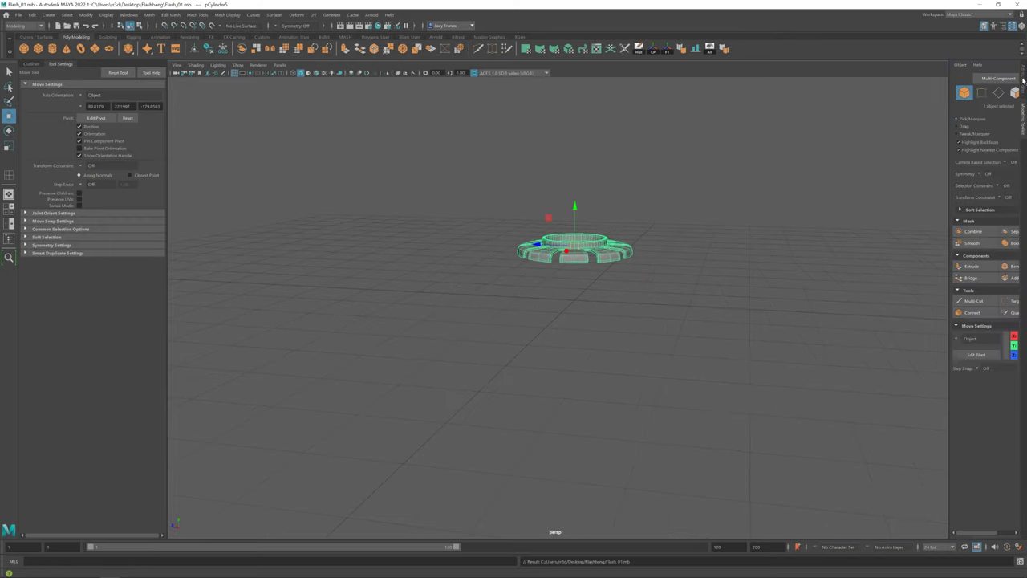
left_click(1022, 80)
key("e")
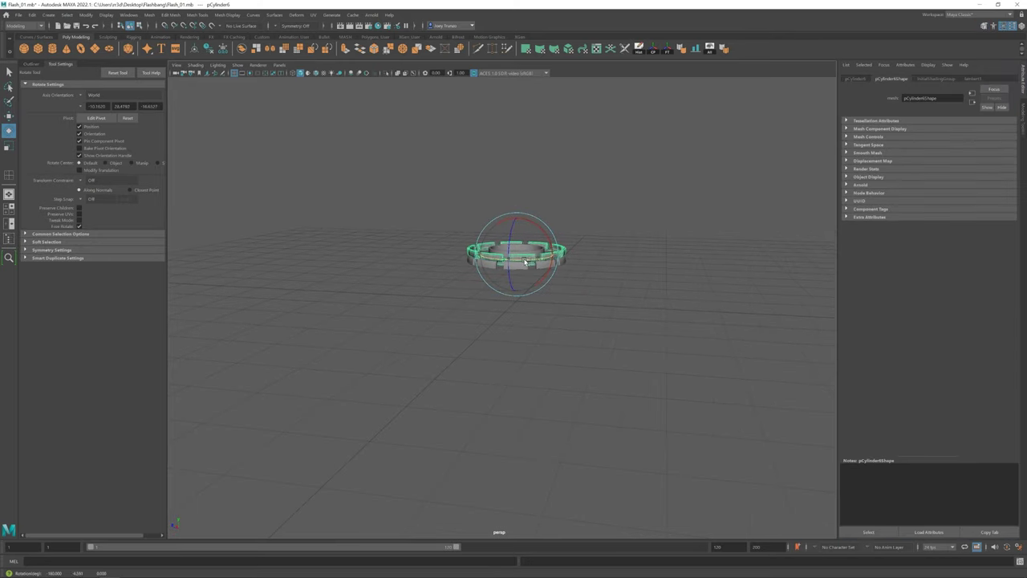
Step: Duplicate the slotted ring and move the copy below the original
key("ctrl+d")
key("w")
left_click_drag(520, 261, 516, 442)
left_click(571, 292)
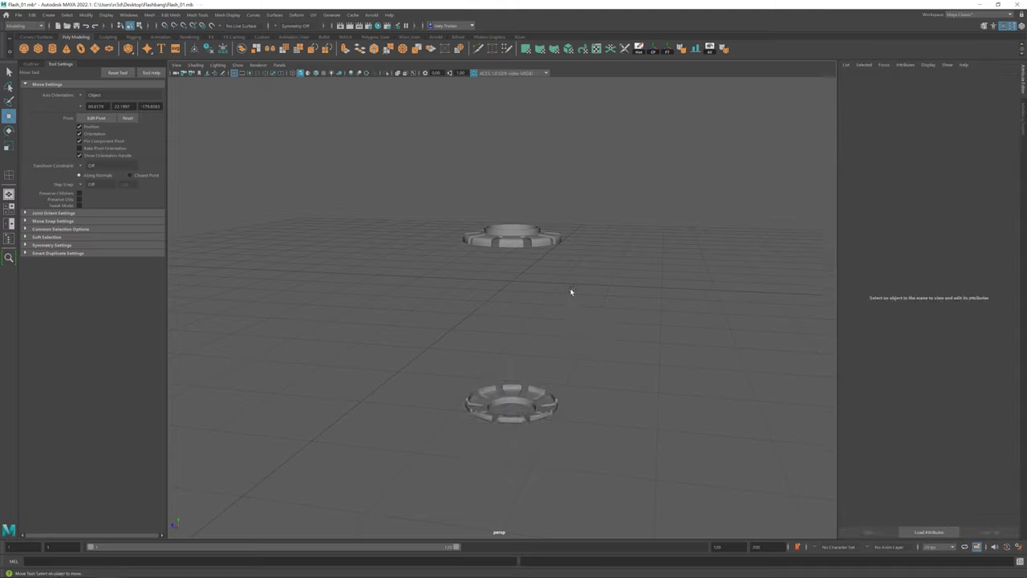
right_click_drag(516, 326, 564, 327, "alt")
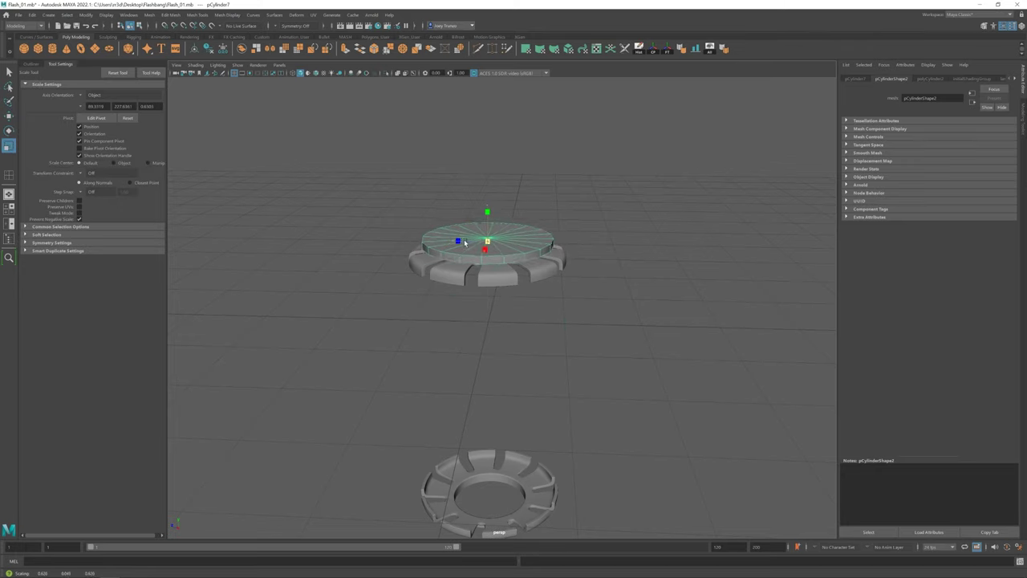
Step: Bevel the disc's top rim edge loop (fraction 0.5, 1 segment)
left_click_drag(438, 243, 450, 321, "alt")
scroll(452, 327, "up", 5)
key("w")
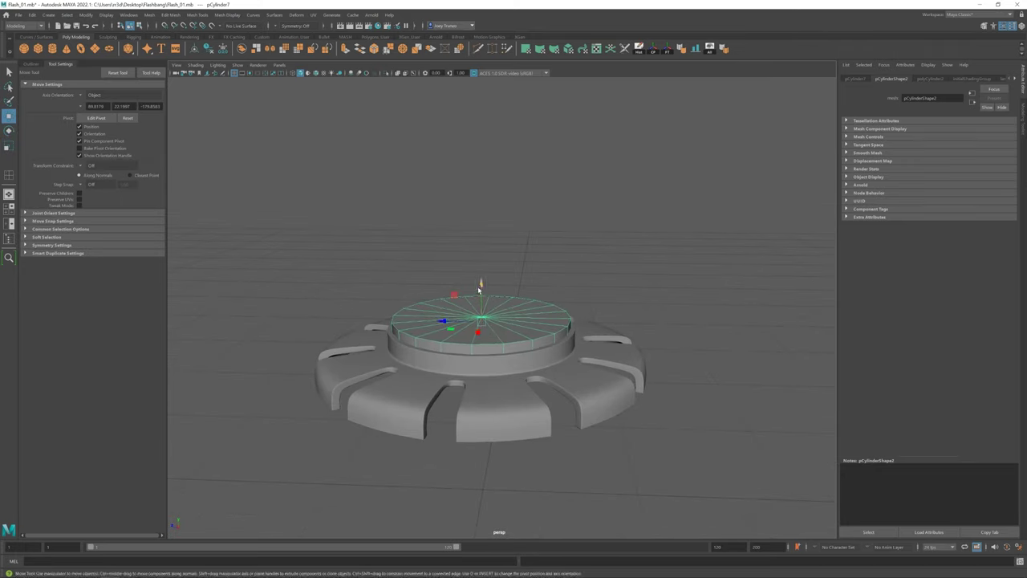
double_click(451, 327)
left_click(171, 14)
left_click(186, 40)
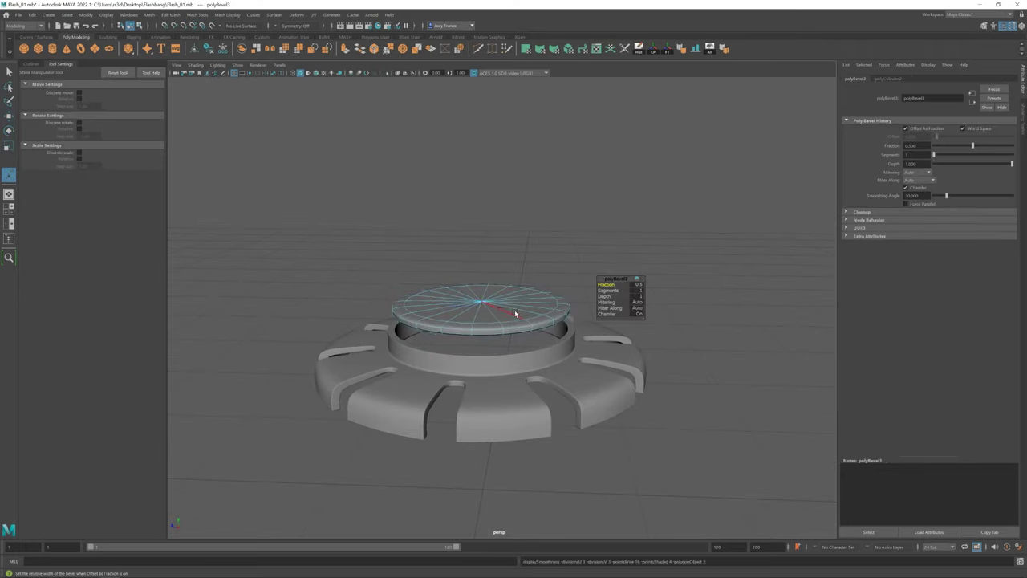
left_click(536, 204)
Step: Raise the disc and scale it thinner so it sits inside the collar as a lid
left_click(485, 305)
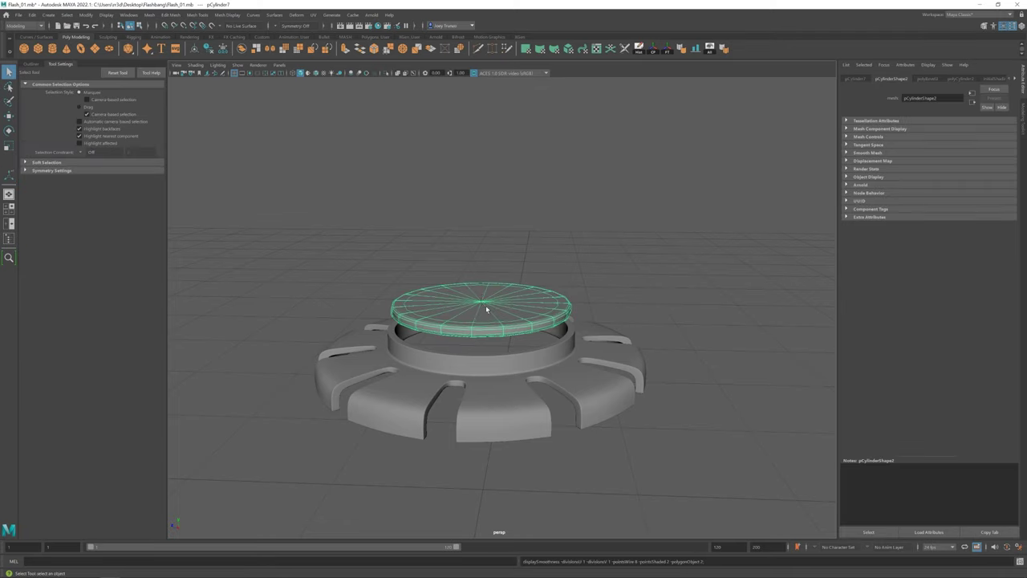
key("w")
mouse_move(522, 292)
left_mouse_down("alt")
mouse_move(529, 266)
mouse_move(486, 272)
left_mouse_up("alt")
left_click(635, 323)
left_click_drag(635, 323, 561, 289, "alt")
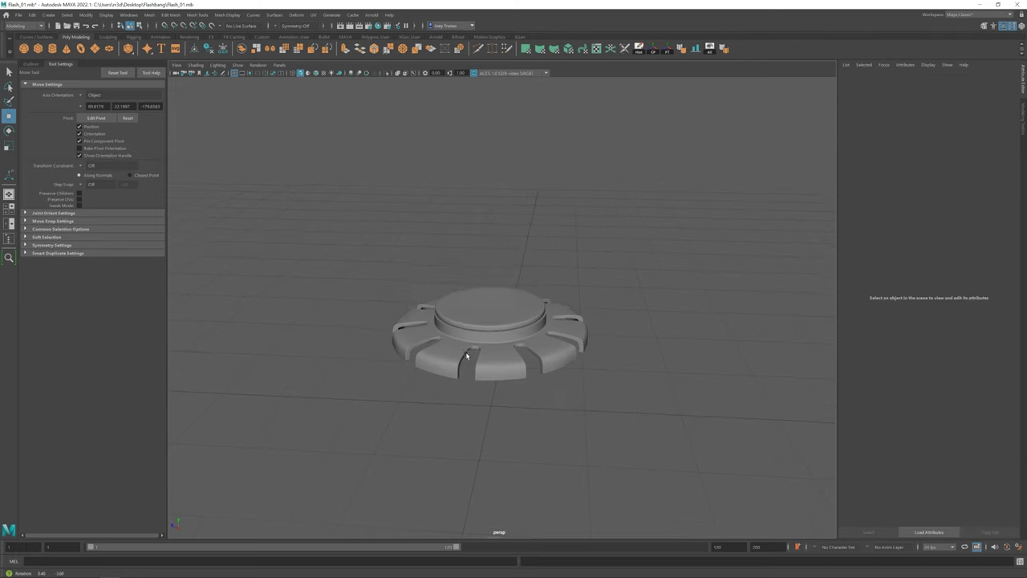
left_click(489, 317)
key("r")
key("w")
scroll(489, 247, "up", 3)
left_click(514, 233)
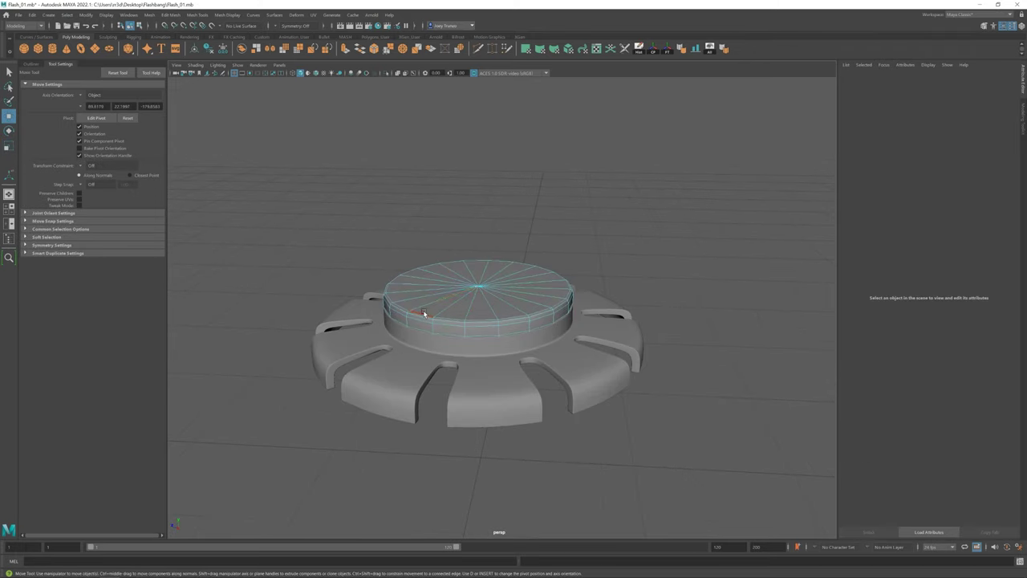
left_click(473, 299)
mouse_move(562, 241)
left_mouse_down("alt")
mouse_move(562, 161)
mouse_move(609, 197)
mouse_move(562, 241)
left_mouse_up("alt")
key("r")
key("w")
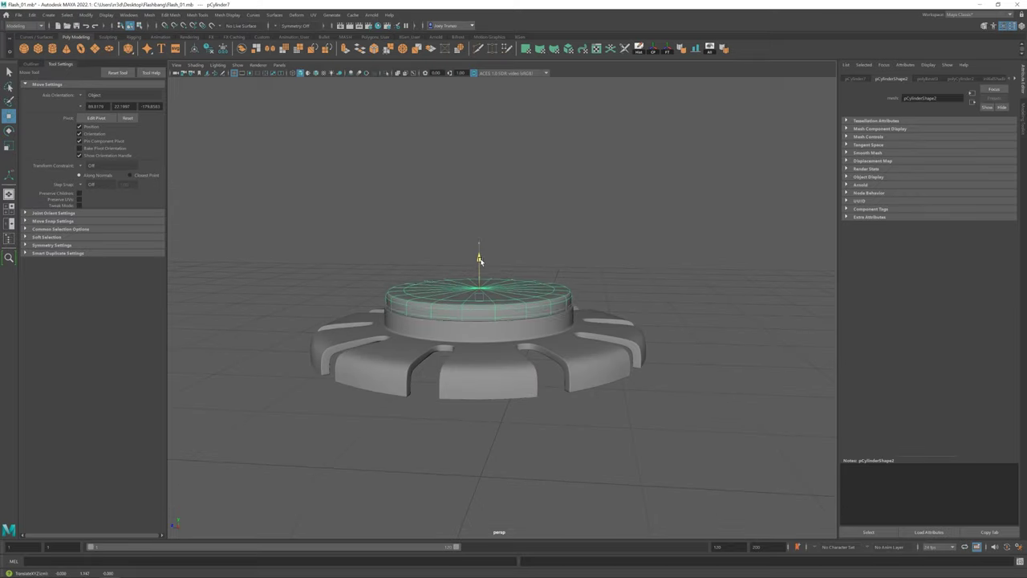
scroll(259, 305, "down", 5)
left_click(259, 305)
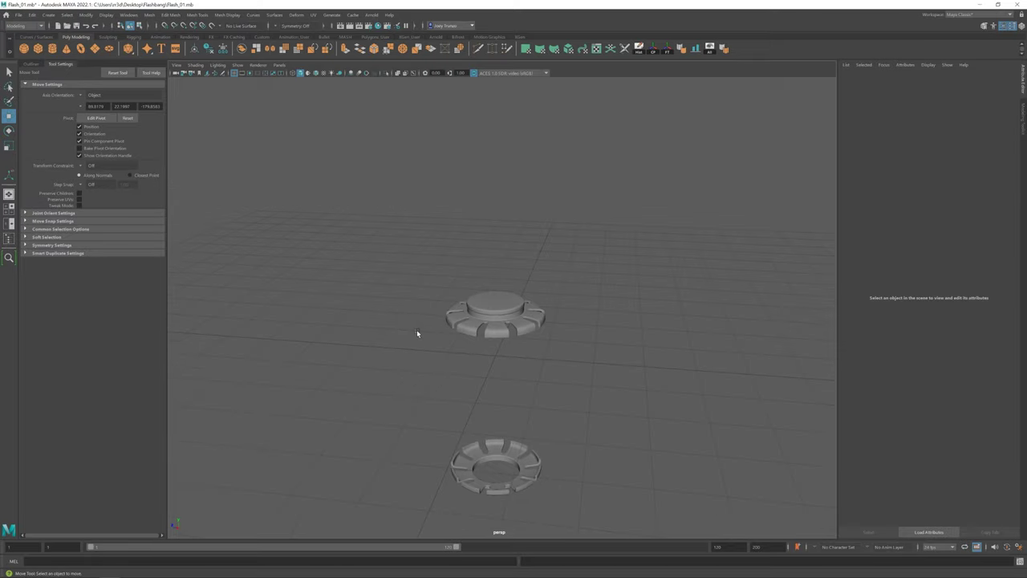
Step: Extrude the base cylinder's bottom edge ring downward twice
right_click_drag(417, 333, 581, 399, "alt")
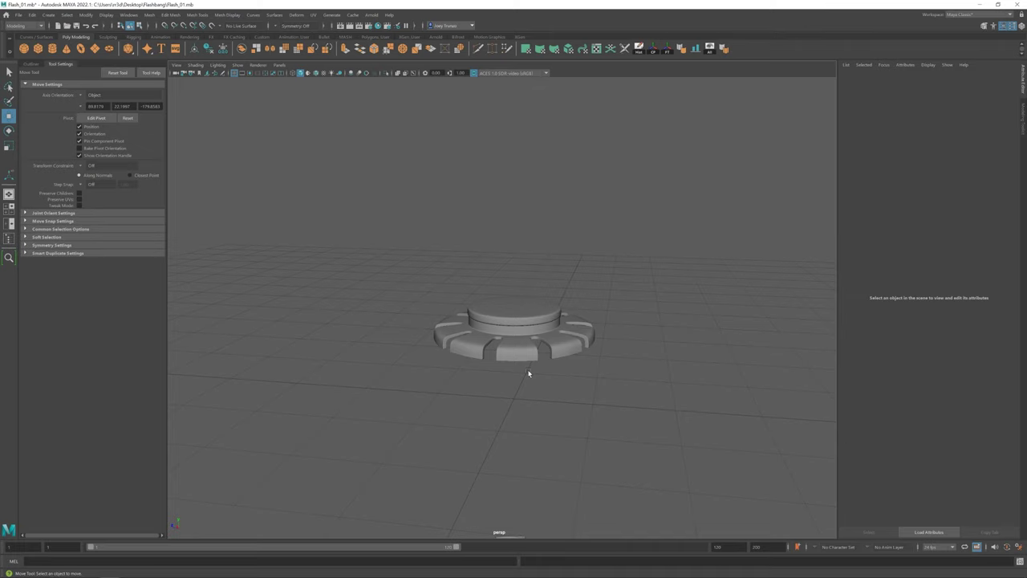
key("g")
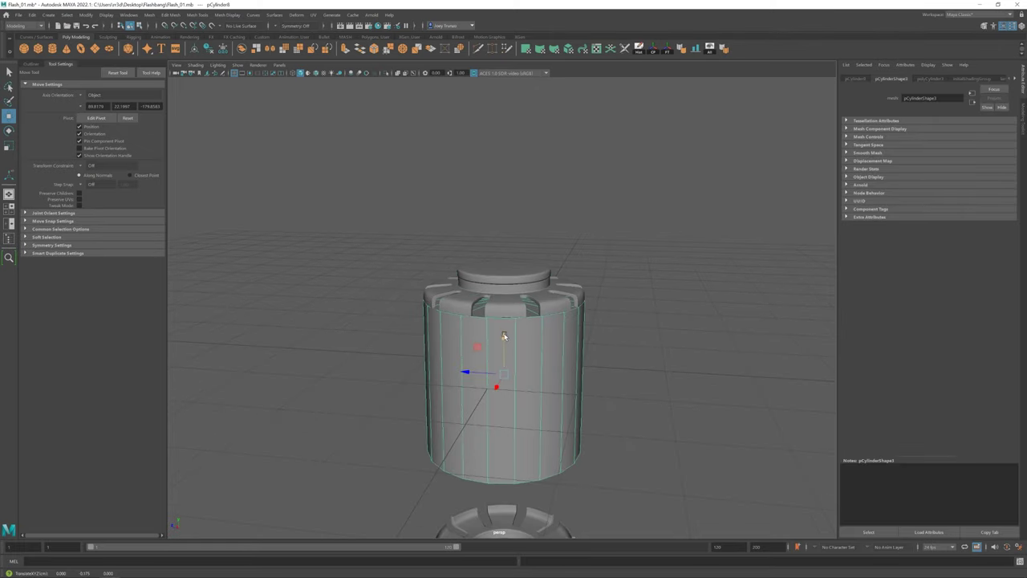
mouse_move(544, 354)
left_mouse_down("alt")
mouse_move(649, 429)
mouse_move(493, 346)
mouse_move(499, 199)
left_mouse_up("alt")
key("F9")
scroll(501, 197, "up", 3)
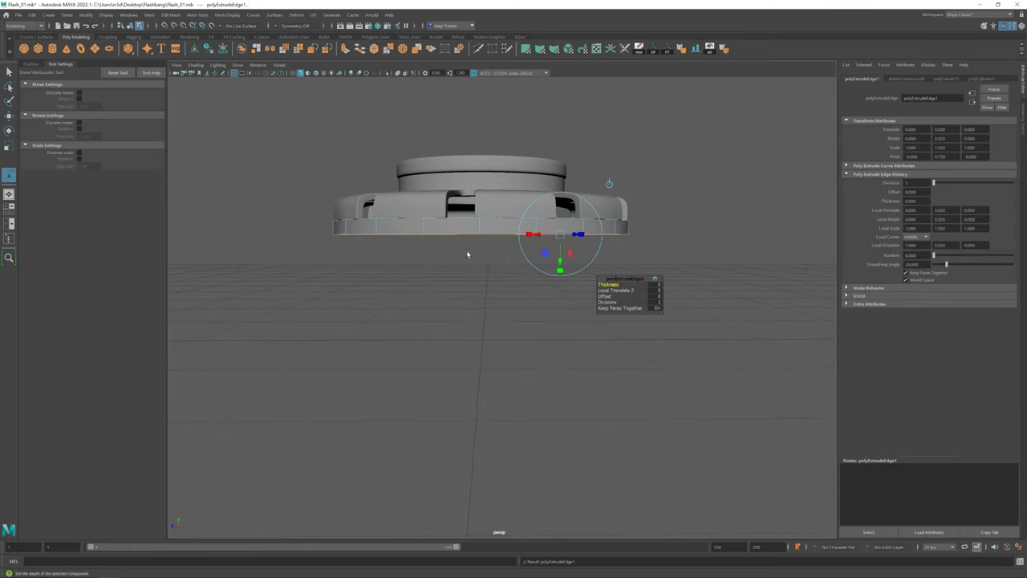
right_click_drag(455, 233, 468, 256, "shift")
left_click_drag(468, 256, 480, 241, "alt")
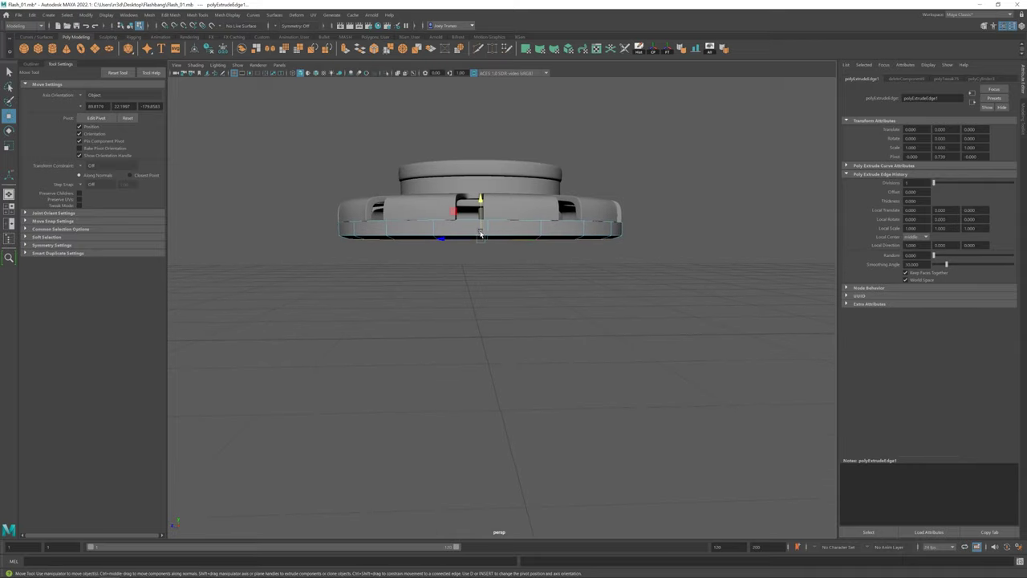
key("r")
key("w")
key("ctrl+e")
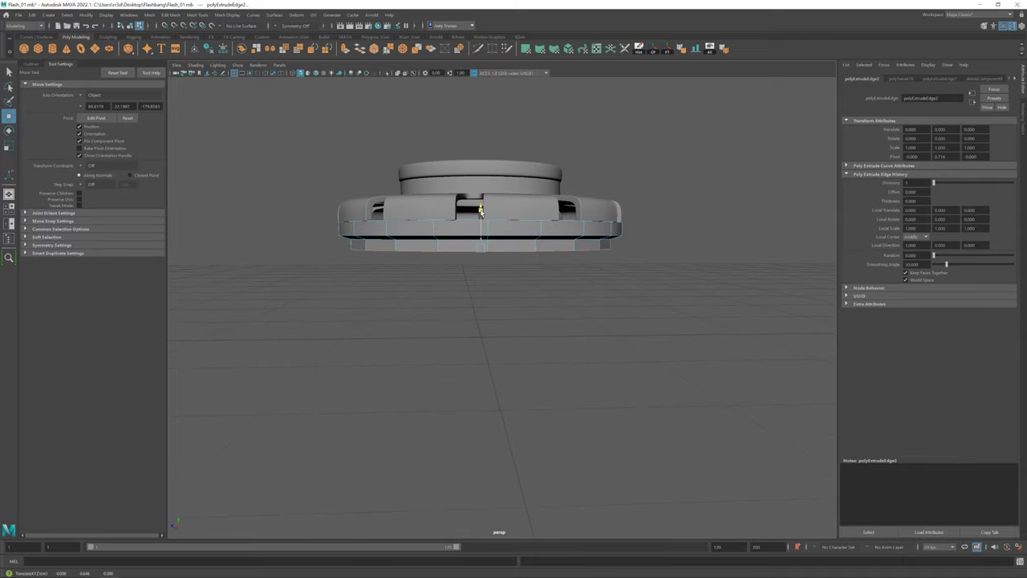
Step: Select the new underside edges and bevel them at fraction 0.222 with 1 segment
left_click(415, 246)
key("w")
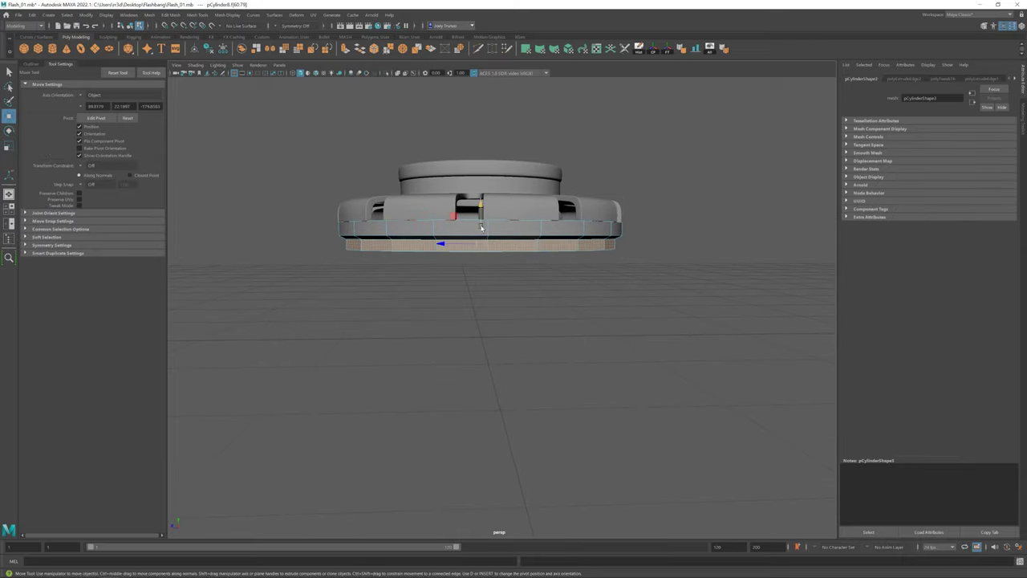
right_click_drag(452, 251, 468, 206)
left_click_drag(447, 245, 358, 240, "alt")
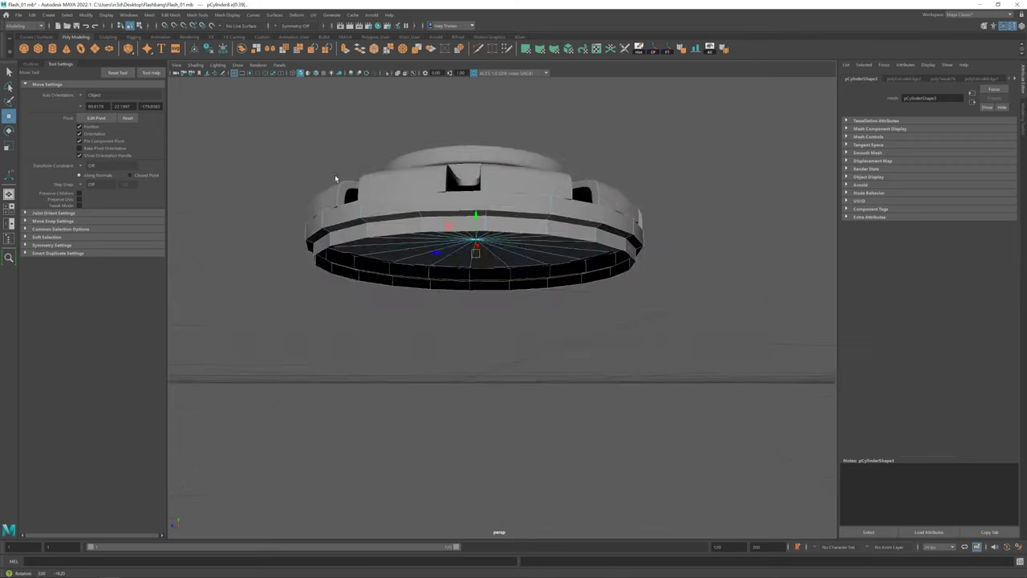
right_click_drag(597, 265, 398, 233)
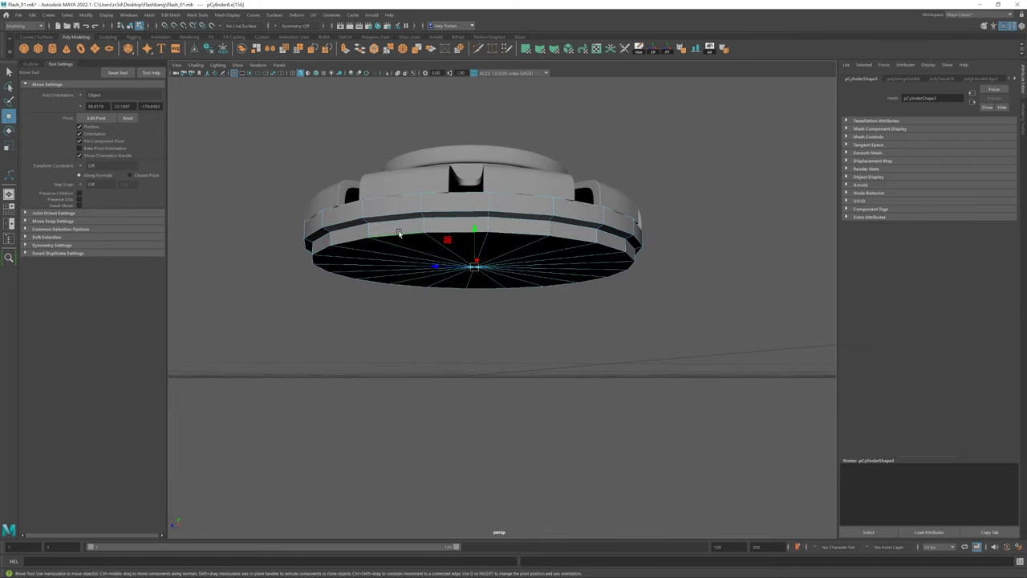
left_click(170, 14)
left_click(185, 53)
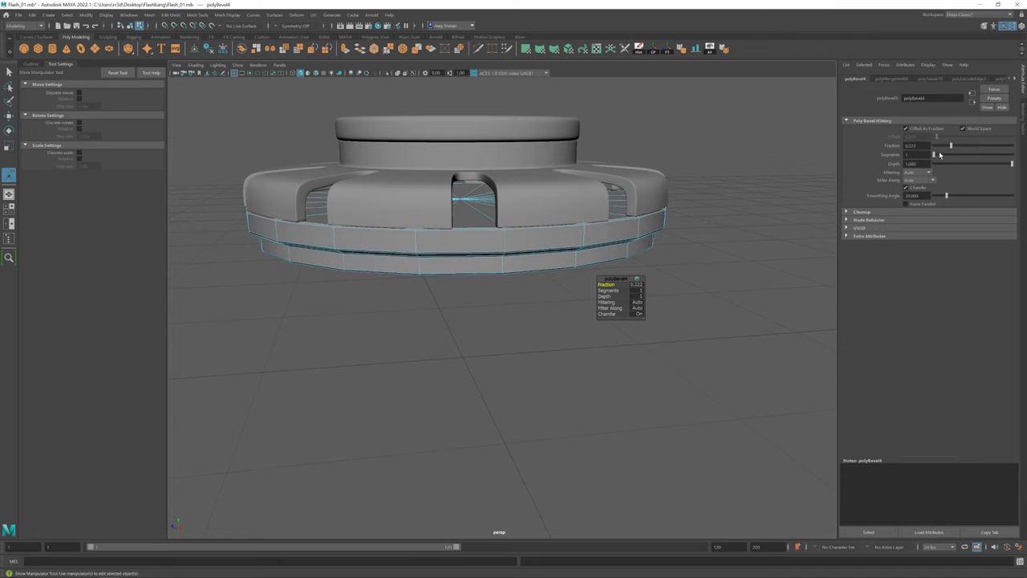
key("F8")
key("r")
scroll(440, 312, "down", 3)
scroll(466, 381, "up", 4)
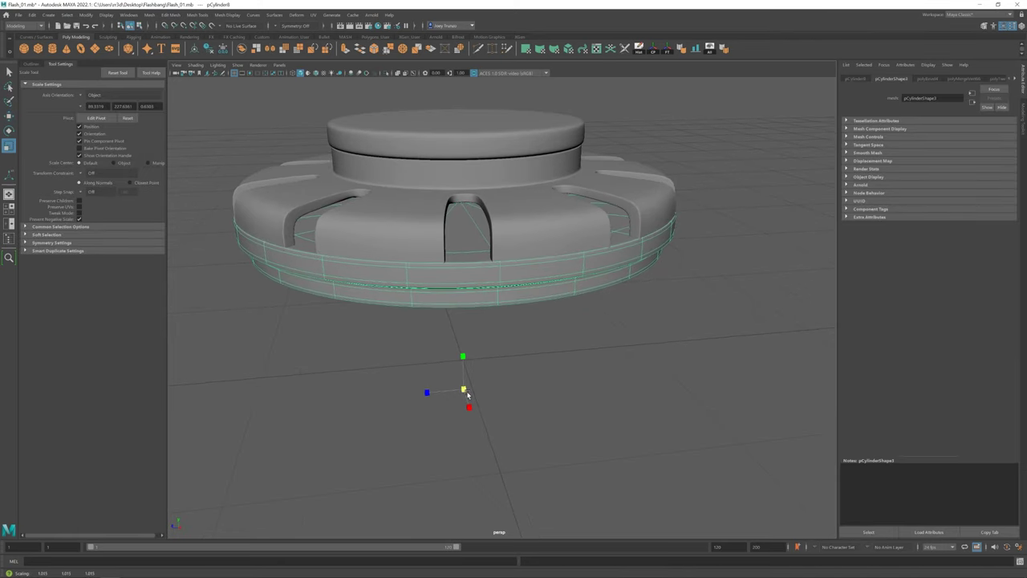
key("w")
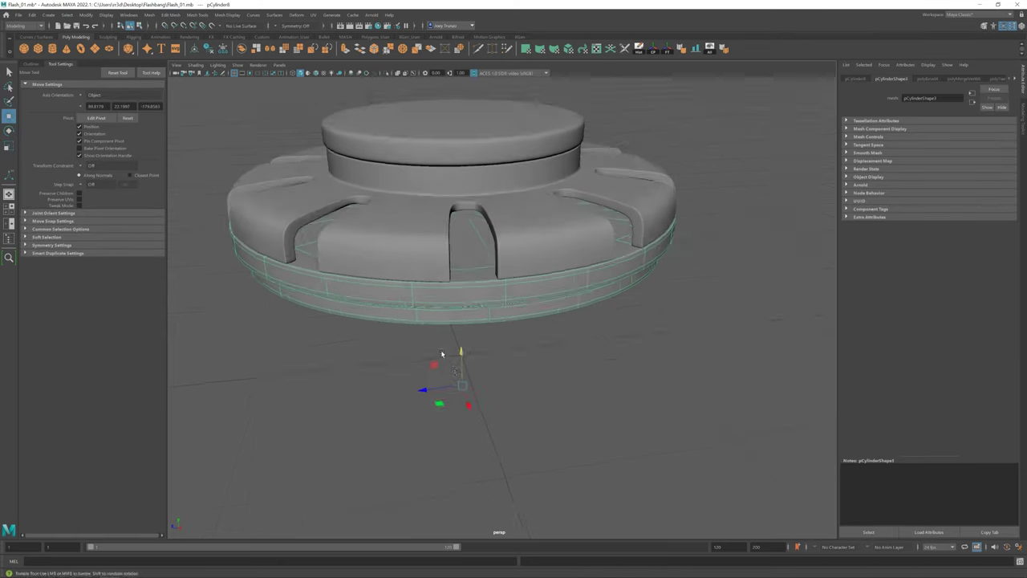
mouse_move(464, 358)
left_mouse_down("alt")
mouse_move(481, 293)
mouse_move(624, 338)
mouse_move(492, 128)
left_mouse_up("alt")
left_click(481, 293)
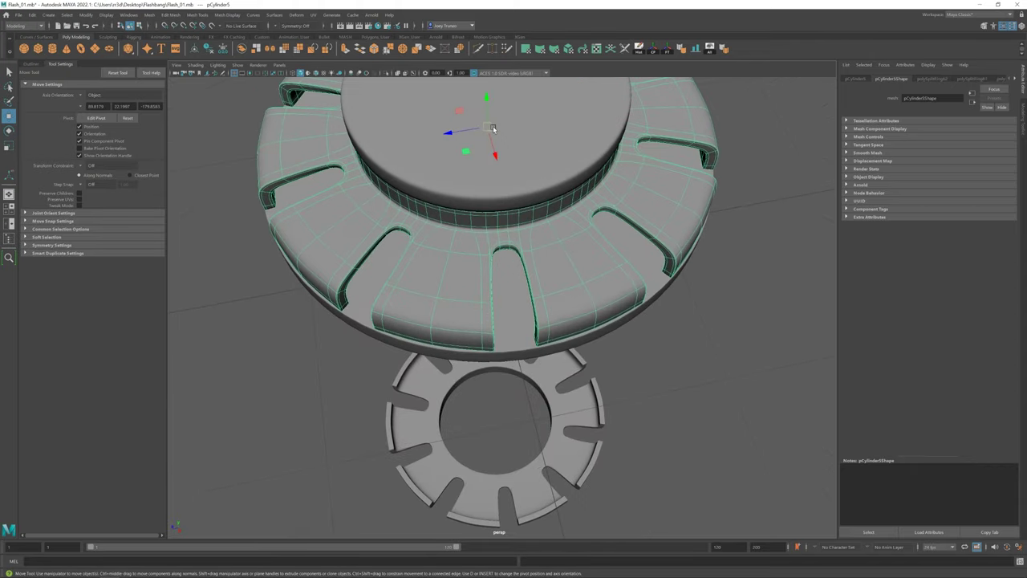
key("ctrl+1")
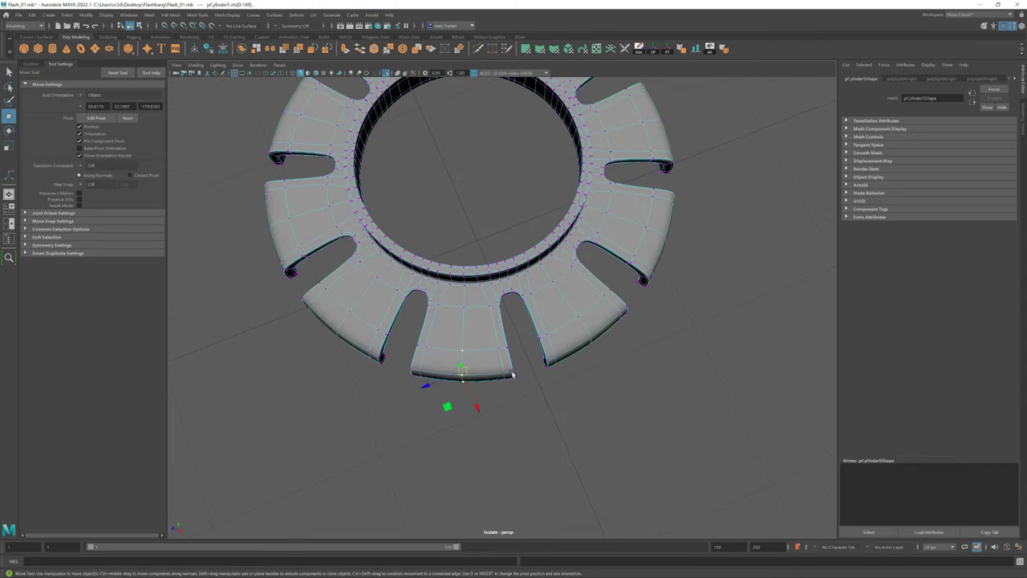
mouse_move(512, 374)
left_mouse_down("alt")
mouse_move(566, 362)
mouse_move(484, 426)
mouse_move(524, 350)
mouse_move(507, 360)
mouse_move(514, 385)
mouse_move(534, 394)
mouse_move(596, 385)
mouse_move(647, 337)
left_mouse_up("alt")
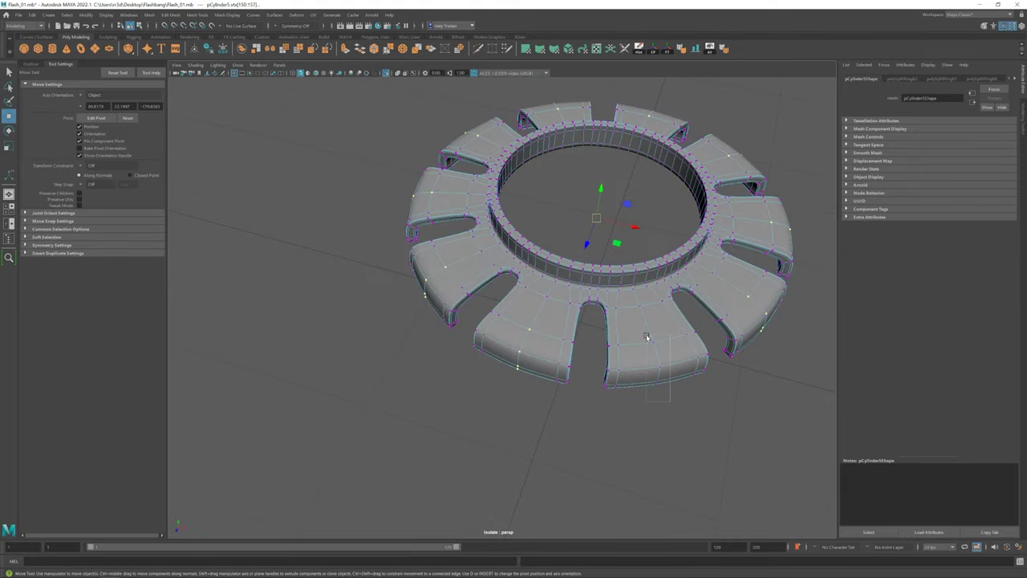
key("r")
key("ctrl+1")
scroll(628, 185, "up", 5)
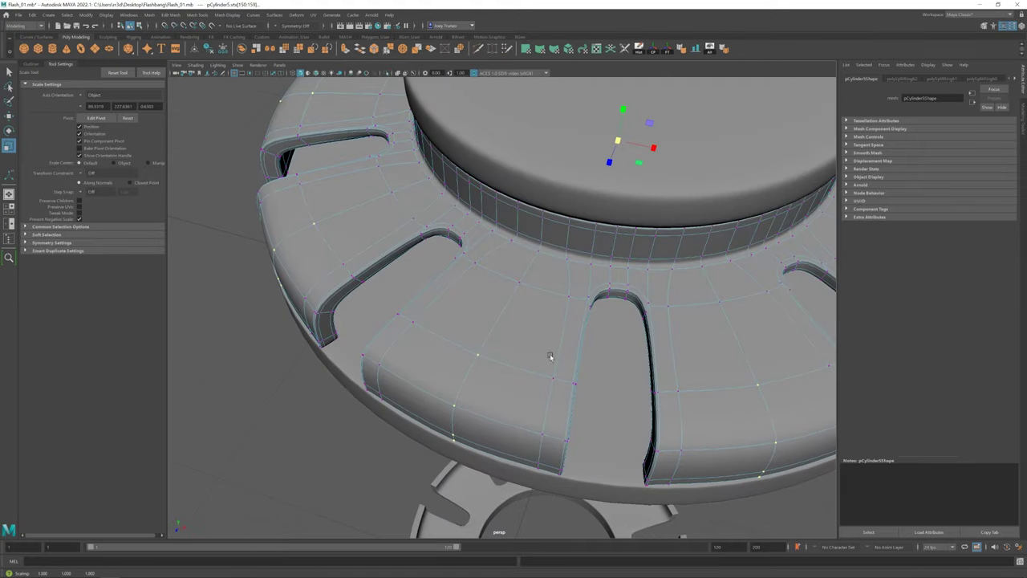
mouse_move(551, 356)
left_mouse_down("alt")
mouse_move(507, 372)
mouse_move(531, 366)
mouse_move(524, 425)
mouse_move(481, 413)
mouse_move(493, 401)
mouse_move(420, 369)
left_mouse_up("alt")
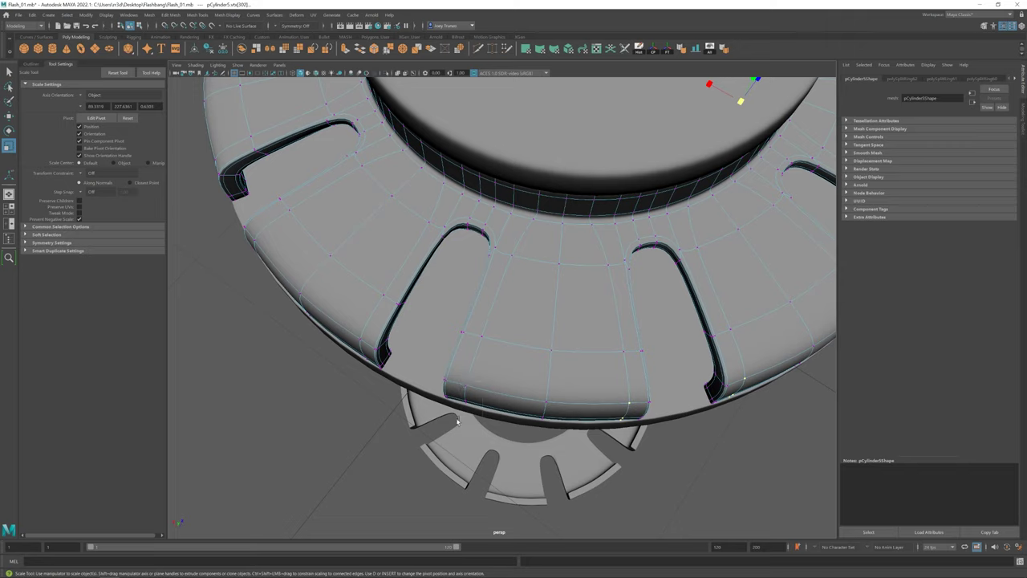
mouse_move(457, 421)
left_mouse_down("alt")
mouse_move(397, 443)
mouse_move(444, 450)
left_mouse_up("alt")
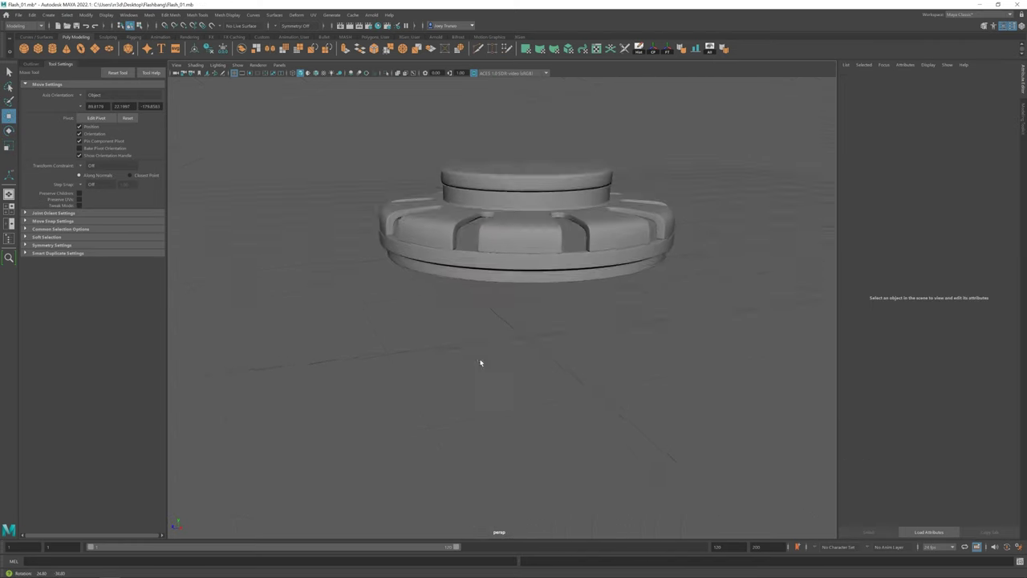
mouse_move(538, 359)
left_mouse_down("alt")
mouse_move(460, 358)
mouse_move(452, 339)
mouse_move(543, 366)
left_mouse_up("alt")
scroll(447, 302, "up", 3)
Step: Select the base cylinder and box-select its bottom row of vertices from a low angle
left_click(448, 302)
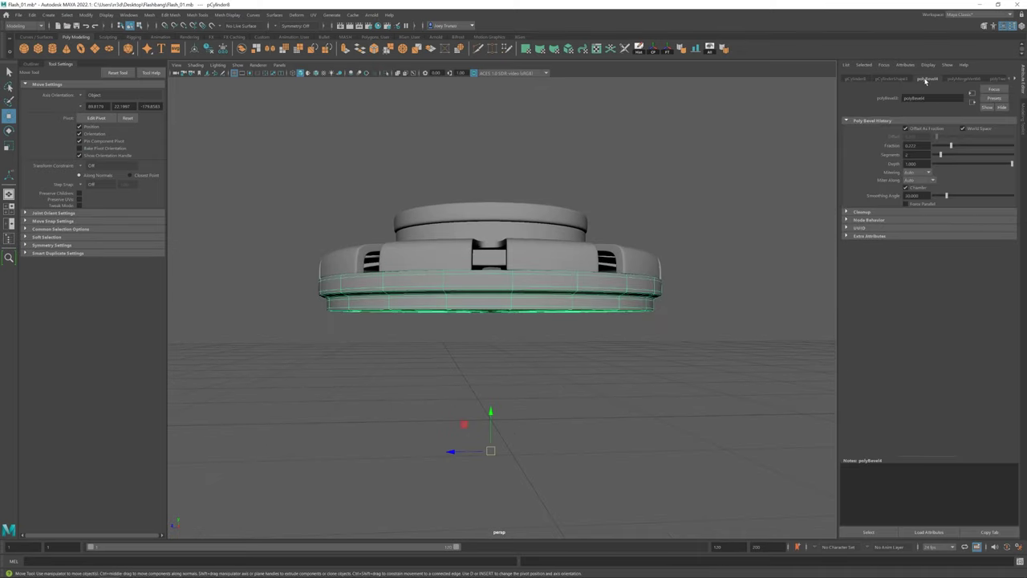
left_click_drag(722, 264, 596, 286, "alt")
left_click(367, 358)
scroll(367, 358, "down", 5)
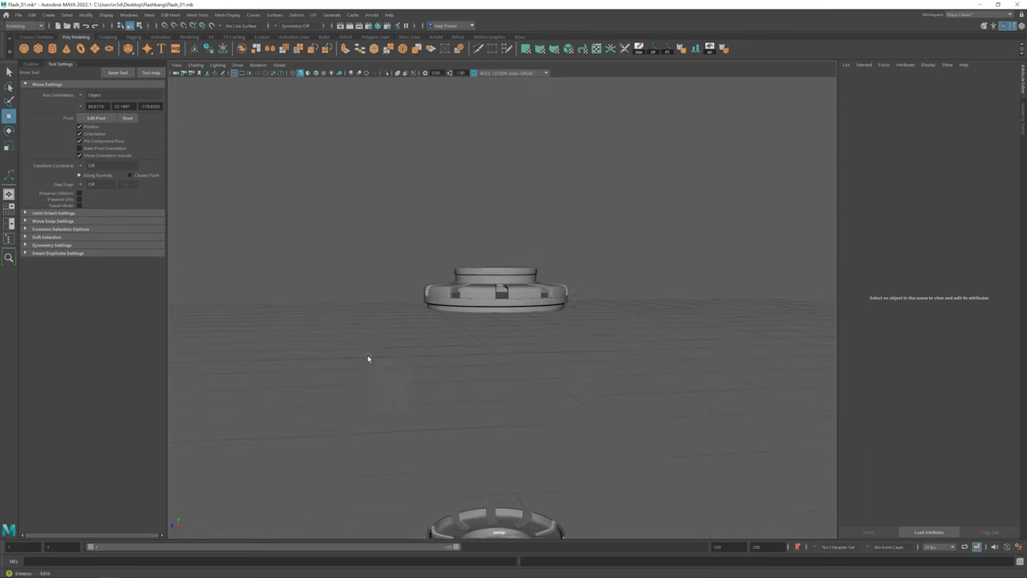
left_click(408, 290)
key("F9")
left_click_drag(306, 317, 686, 296)
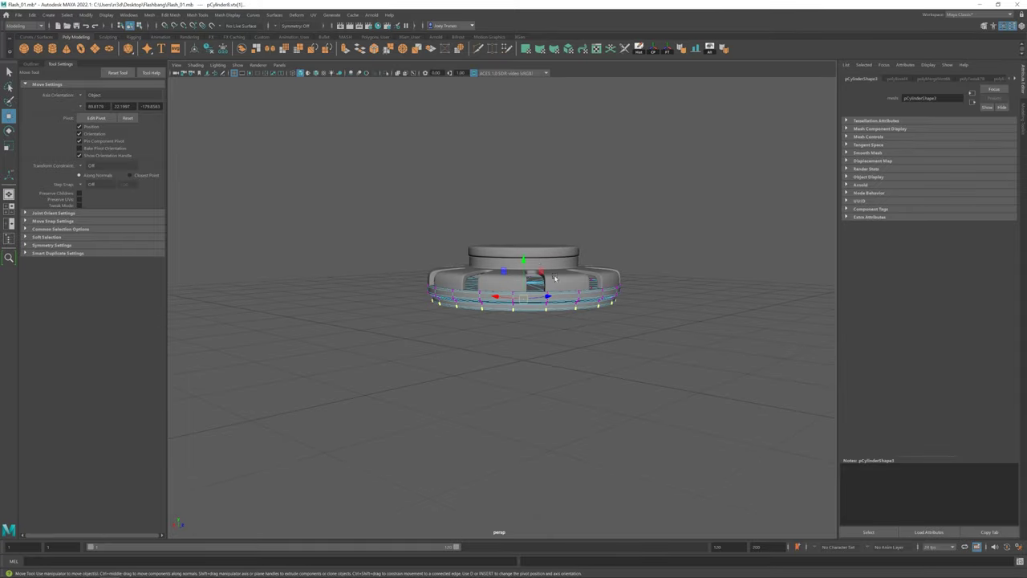
Step: Clear the vertex selection, then select and deselect the top cylinder
left_click(623, 310)
scroll(624, 309, "up", 3)
scroll(646, 355, "down", 3)
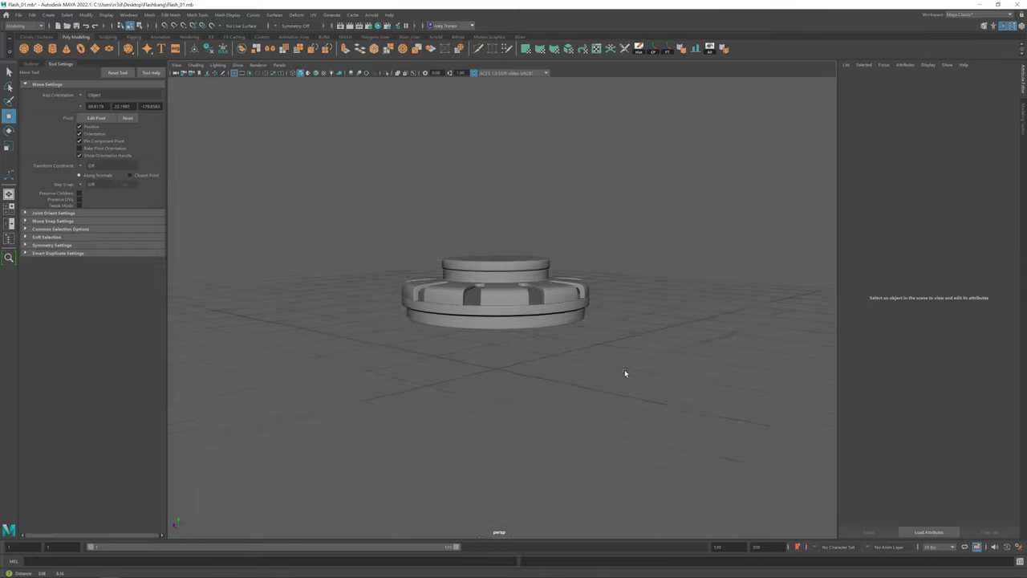
mouse_move(624, 369)
left_mouse_down("alt")
mouse_move(551, 380)
mouse_move(631, 385)
left_mouse_up("alt")
scroll(481, 367, "up", 2)
left_click(473, 333)
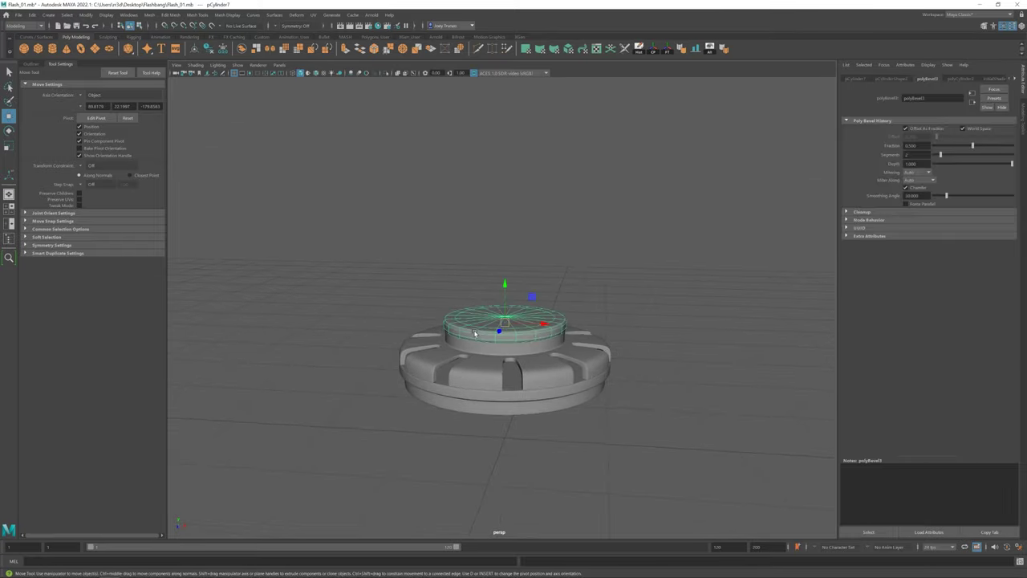
left_click(366, 280)
Step: Create a new polygon cube and raise it above the base
left_click(52, 48)
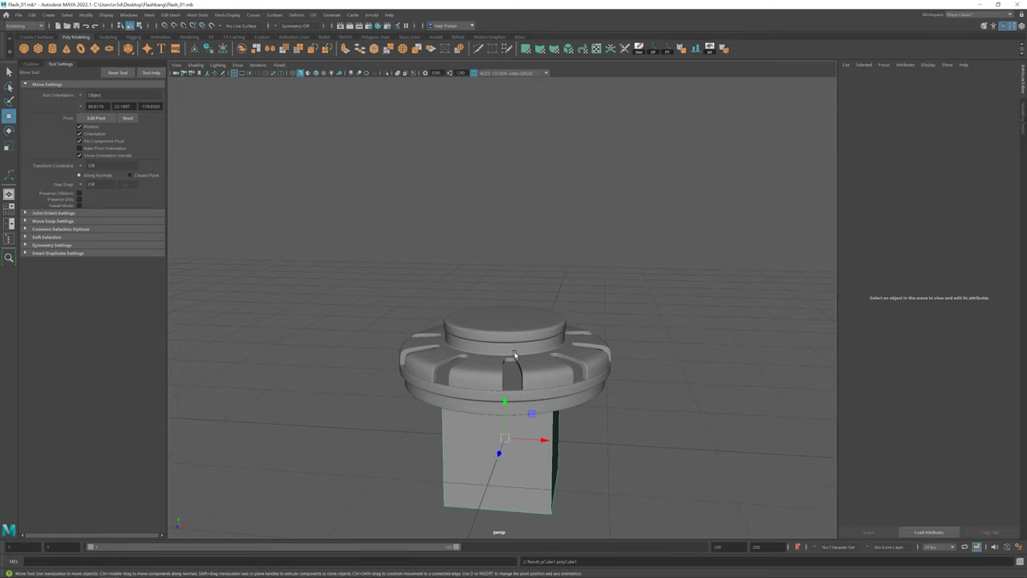
mouse_move(500, 417)
left_mouse_down()
mouse_move(500, 240)
mouse_move(481, 289)
mouse_move(478, 265)
mouse_move(397, 262)
mouse_move(463, 292)
mouse_move(556, 265)
mouse_move(514, 335)
left_mouse_up()
key("r")
key("w")
Step: Extrude a plate edge twice, rotating each extrusion to angle the side flap outward
left_click(553, 277)
scroll(514, 335, "up", 3)
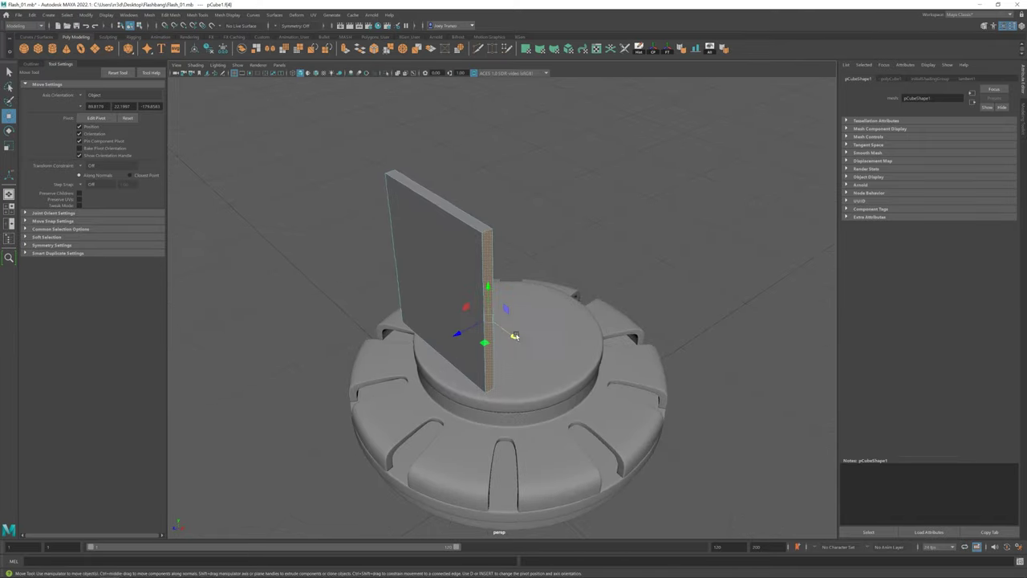
left_click(482, 259)
key("ctrl+e")
mouse_move(482, 259)
left_mouse_down("alt")
mouse_move(510, 342)
mouse_move(401, 365)
mouse_move(453, 358)
mouse_move(454, 289)
mouse_move(458, 356)
mouse_move(502, 366)
mouse_move(472, 382)
mouse_move(441, 366)
mouse_move(493, 360)
left_mouse_up("alt")
key("e")
key("ctrl+e")
key("e")
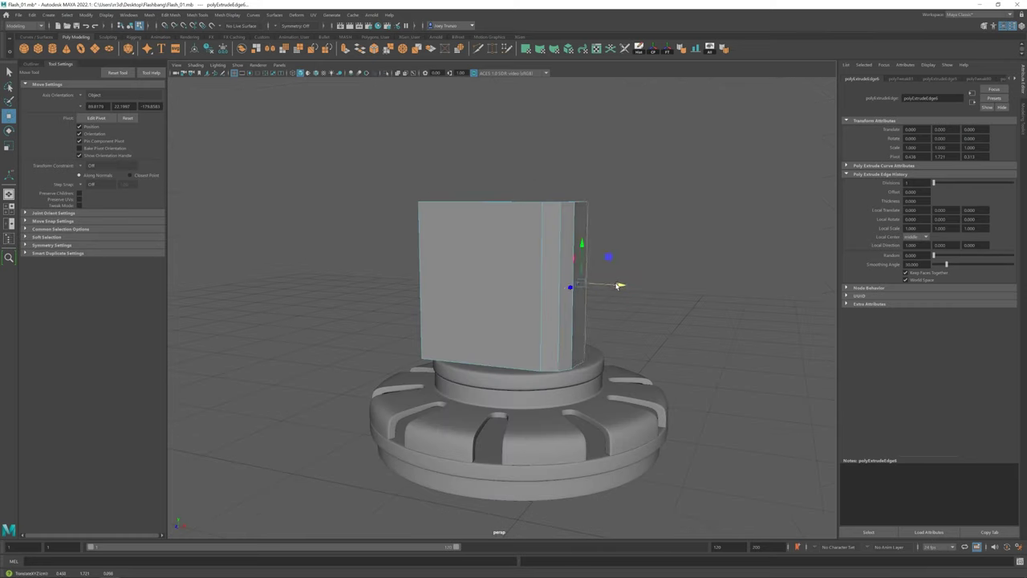
Step: Return to object mode and select the plate's top vertices from the front
key("F8")
mouse_move(618, 285)
left_mouse_down("alt")
mouse_move(514, 301)
mouse_move(521, 310)
left_mouse_up("alt")
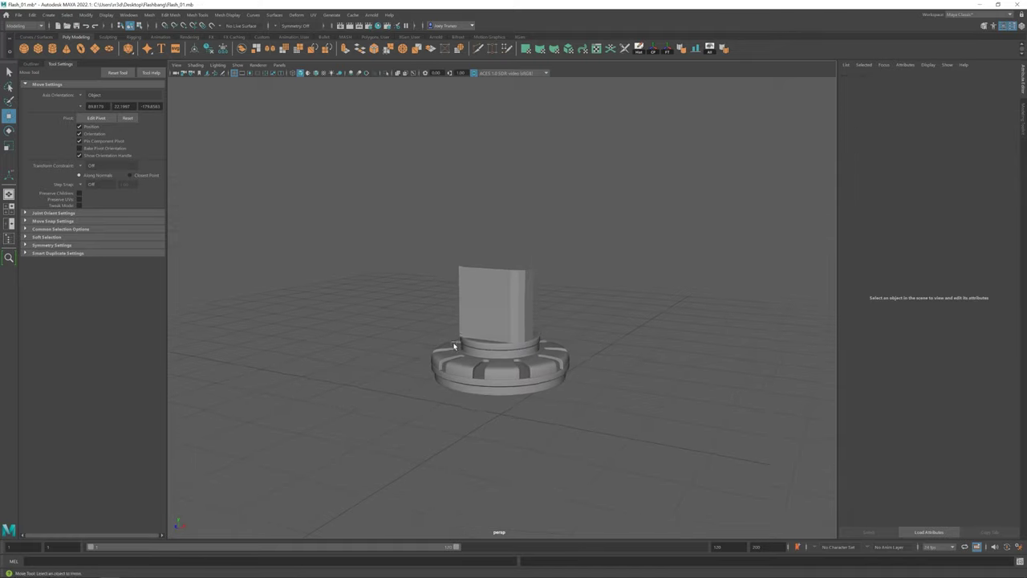
left_click_drag(372, 213, 627, 287)
left_click_drag(627, 287, 477, 222, "alt")
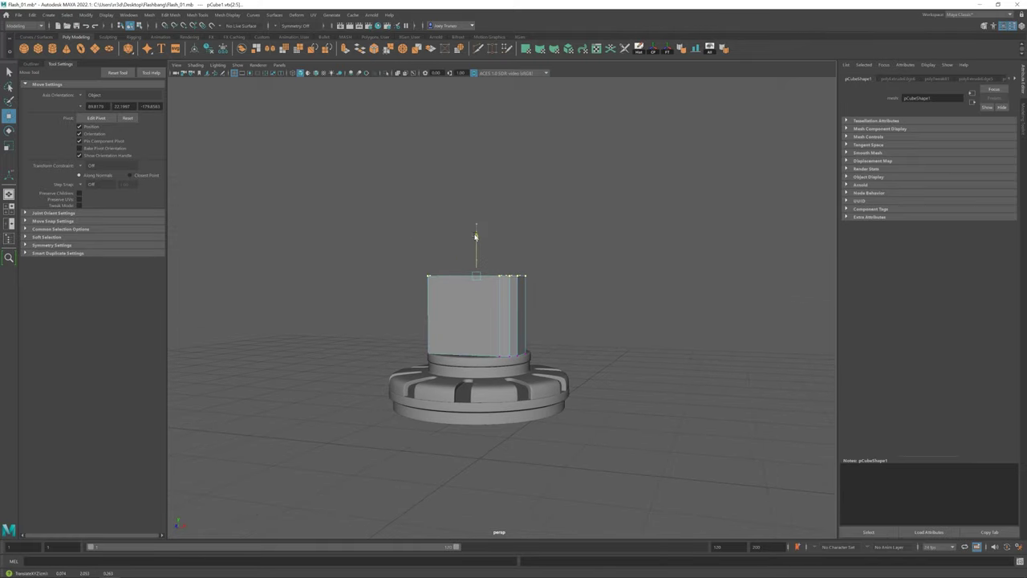
scroll(476, 268, "up", 5)
Step: Insert an edge loop across the lever plate
left_click(197, 14)
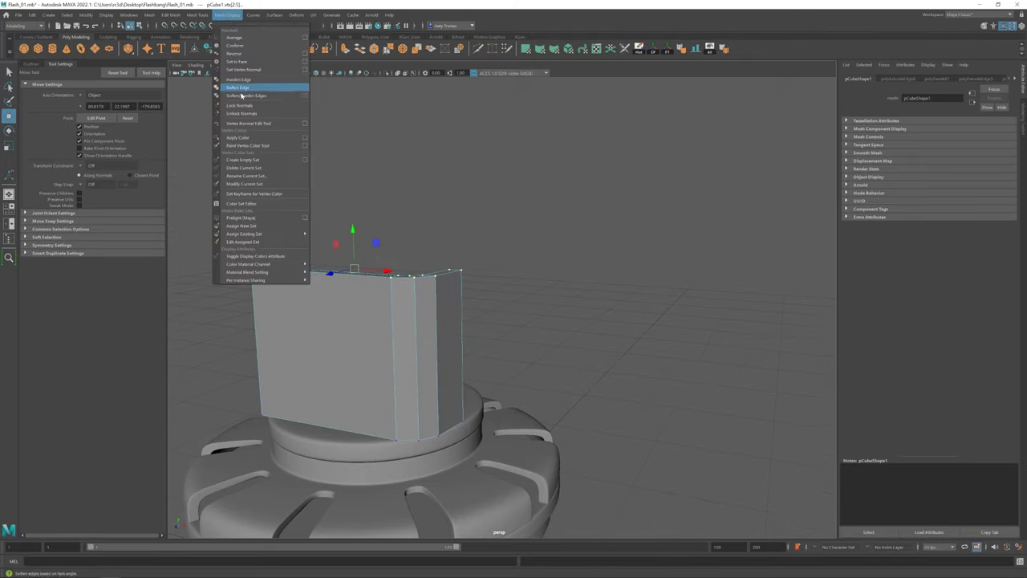
left_click(245, 83)
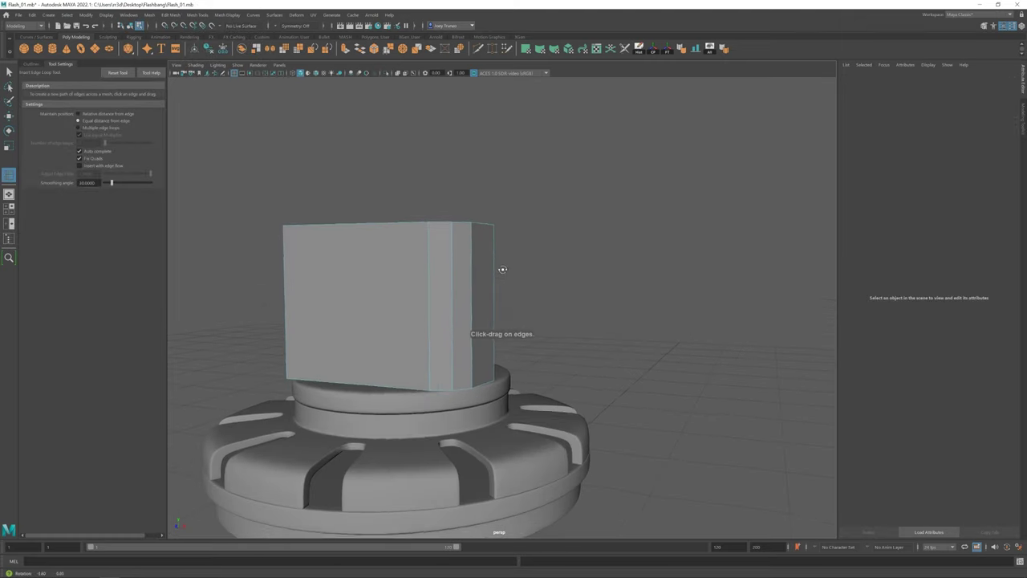
mouse_move(502, 269)
left_mouse_down("alt")
mouse_move(469, 286)
mouse_move(481, 282)
left_mouse_up("alt")
left_click(471, 284)
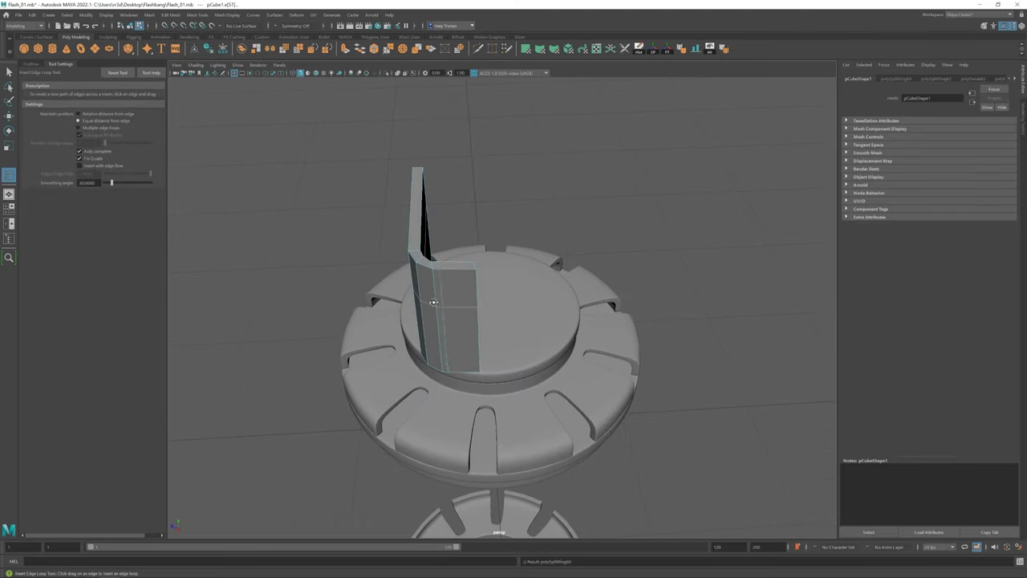
key("w")
Step: Extrude a selected face of the plate
right_click(482, 282)
left_click(493, 289)
key("ctrl+e")
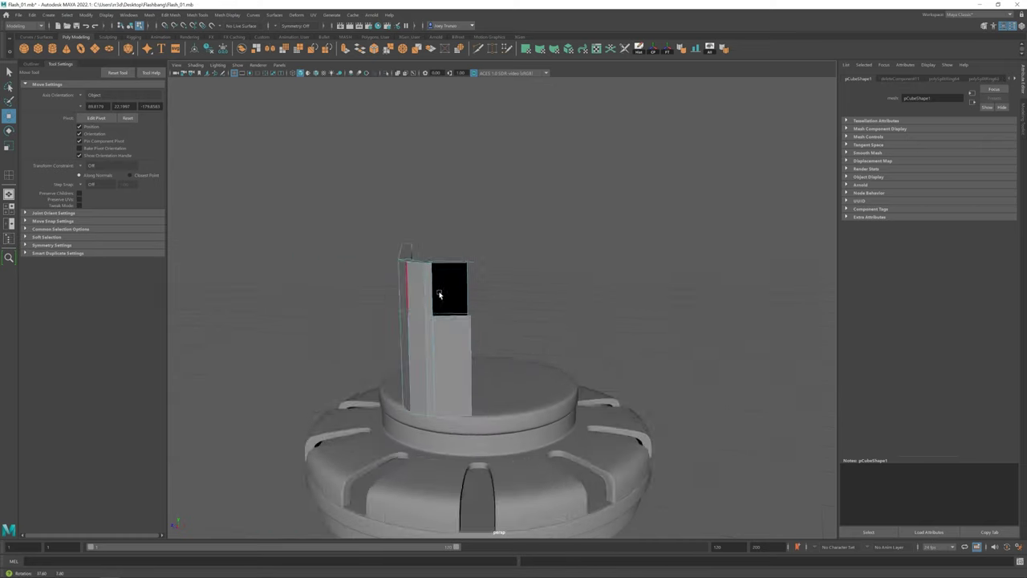
left_click_drag(450, 321, 562, 288, "alt")
Step: Append polygons to close the opening, then extrude and move its surrounding edges
left_click(171, 14)
left_click(213, 48)
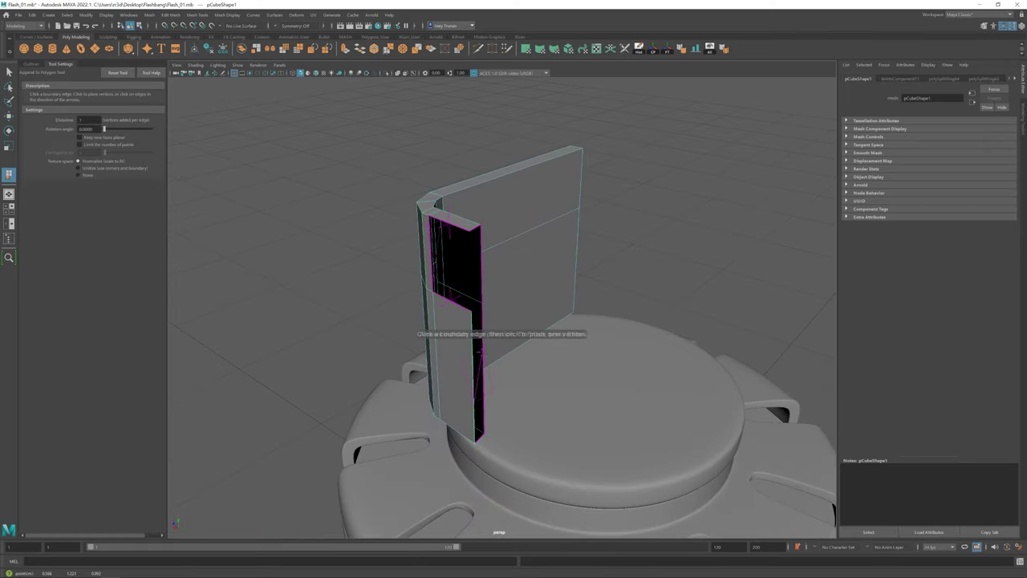
mouse_move(486, 293)
left_mouse_down("alt")
mouse_move(461, 281)
mouse_move(509, 287)
mouse_move(600, 268)
mouse_move(526, 307)
mouse_move(551, 261)
mouse_move(578, 271)
left_mouse_up("alt")
key("w")
key("ctrl+e")
key("w")
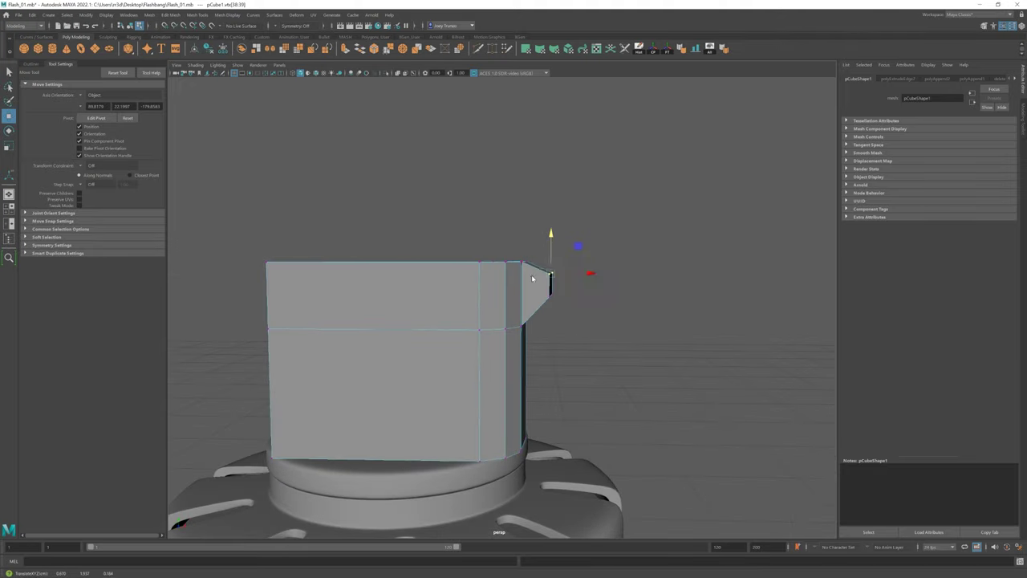
key("F8")
scroll(564, 319, "down", 3)
scroll(545, 337, "down", 2)
scroll(502, 374, "down", 2)
Step: Rotate the hinge cylinder 90° to lie sideways and scale it down uniformly
left_click(459, 438)
key("e")
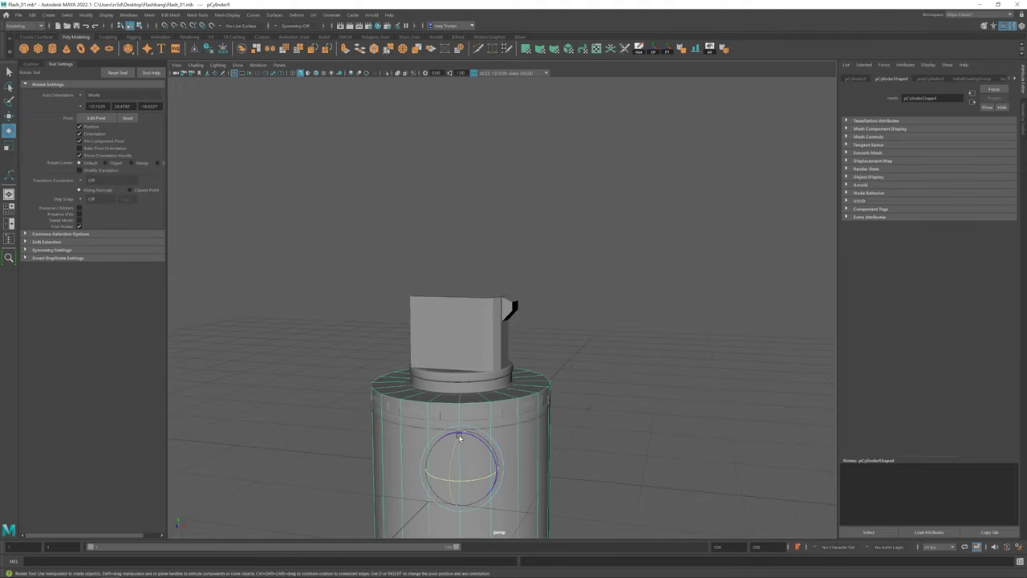
left_click_drag(458, 437, 453, 501)
key("r")
left_click_drag(464, 337, 360, 337)
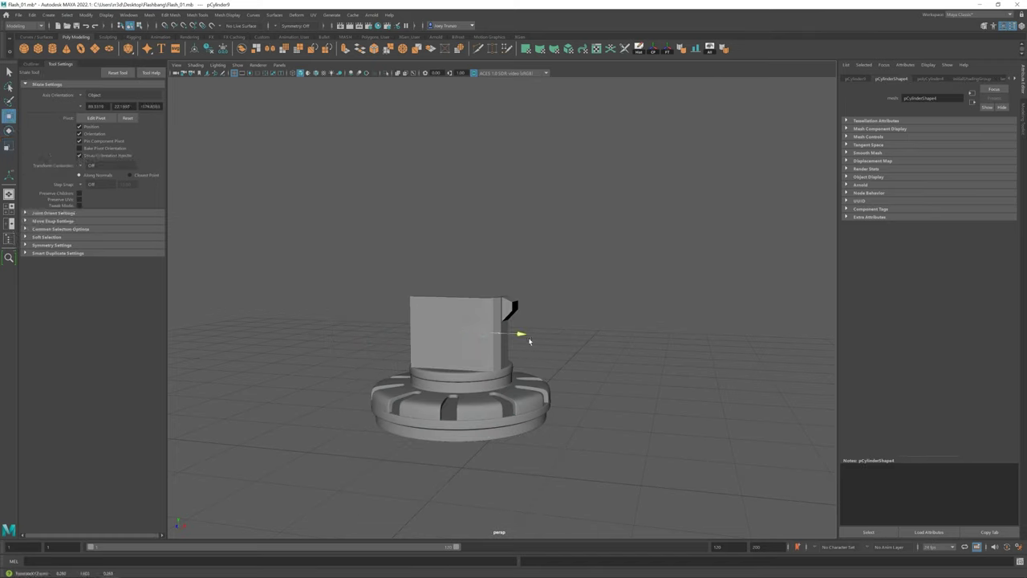
Step: Adjust vertices on the cylinder and lever plate, then reselect the hinge cylinder
mouse_move(554, 309)
left_mouse_down("alt")
mouse_move(483, 357)
mouse_move(596, 291)
mouse_move(555, 344)
mouse_move(522, 321)
mouse_move(586, 280)
left_mouse_up("alt")
key("F8")
key("F8")
key("r")
left_click(522, 321)
key("w")
left_click(534, 313)
left_click(526, 335)
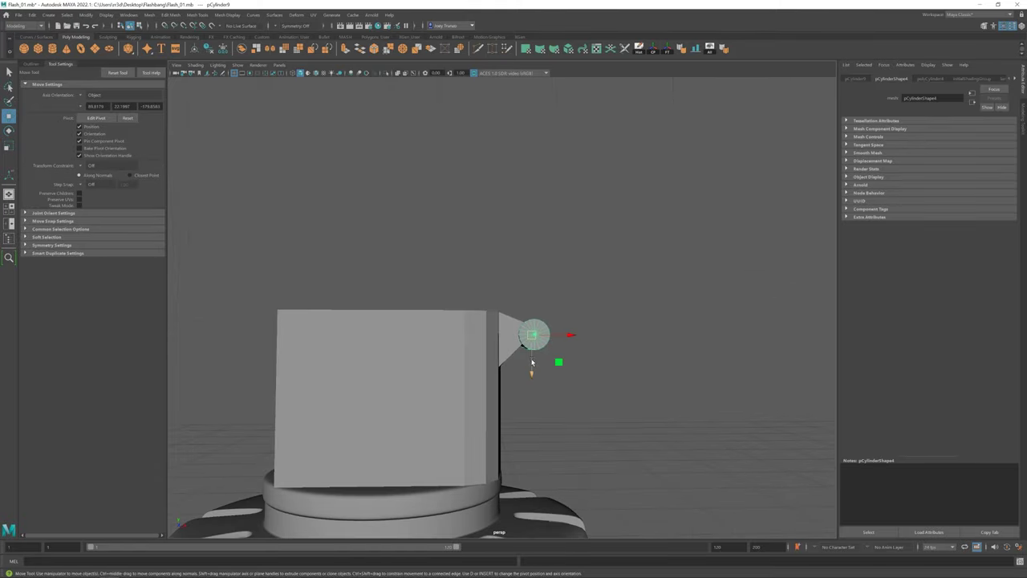
Step: Box-select the small hinge cylinder's end vertices from a side view
left_click(539, 385)
mouse_move(526, 334)
left_mouse_down("alt")
mouse_move(539, 386)
mouse_move(550, 358)
left_mouse_up("alt")
scroll(550, 355, "up", 3)
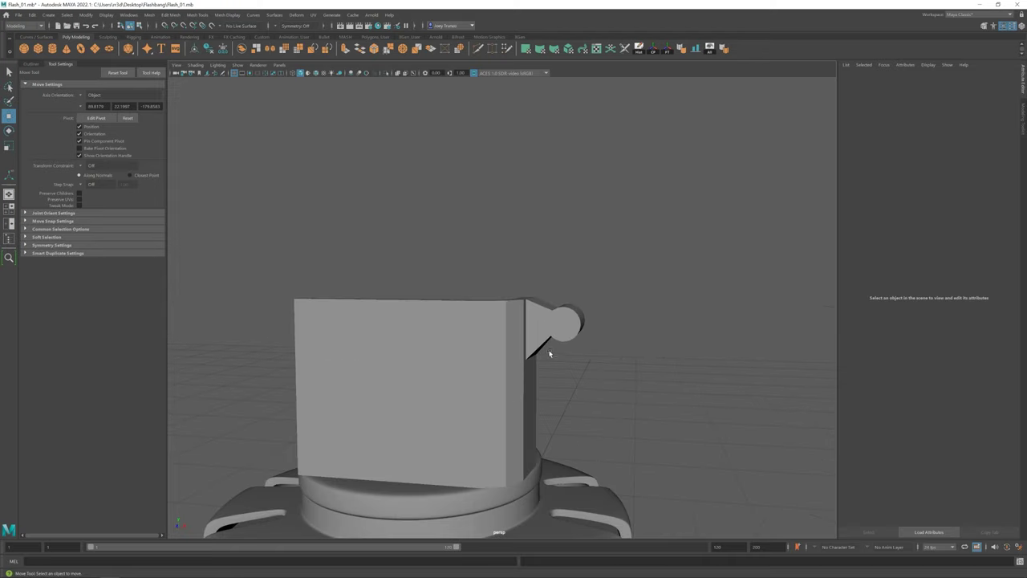
left_click(568, 323)
left_click_drag(560, 323, 431, 298, "alt")
left_click_drag(432, 298, 496, 379)
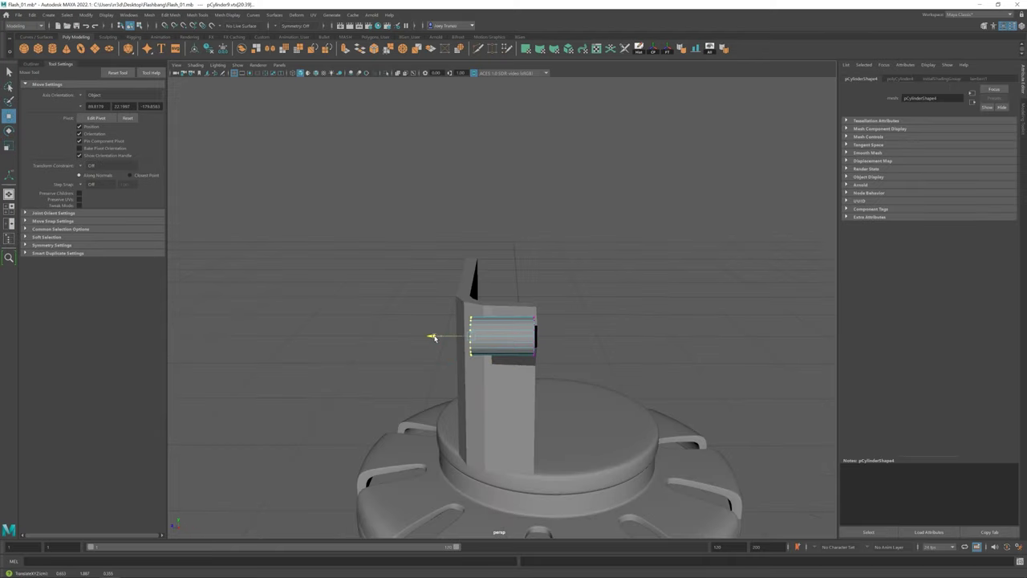
Step: Select the lever plate and insert edge loops near its bend
mouse_move(425, 335)
left_mouse_down("alt")
mouse_move(562, 367)
mouse_move(541, 339)
mouse_move(542, 290)
left_mouse_up("alt")
scroll(565, 339, "down", 3)
scroll(553, 322, "up", 3)
left_click(517, 326)
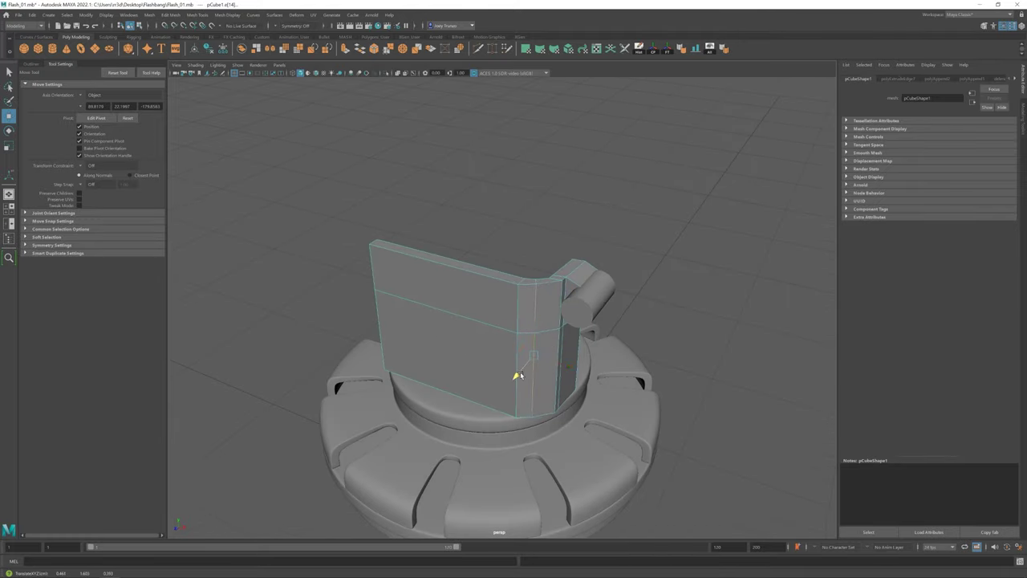
mouse_move(536, 371)
left_mouse_down("alt")
mouse_move(531, 337)
mouse_move(449, 321)
left_mouse_up("alt")
left_click(181, 15)
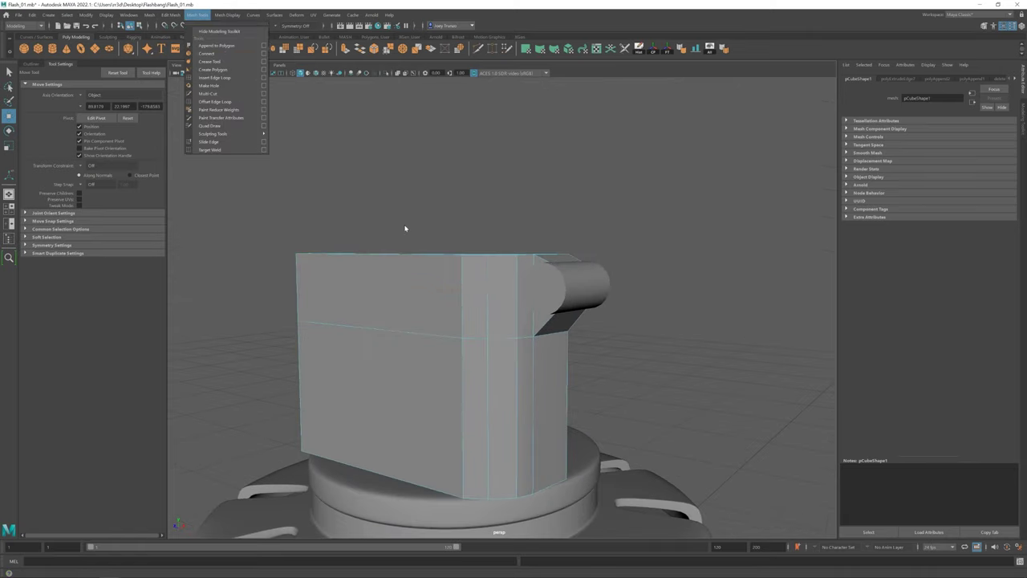
mouse_move(406, 227)
left_mouse_down("alt")
mouse_move(474, 337)
mouse_move(449, 279)
left_mouse_up("alt")
left_click(172, 15)
left_click(215, 69)
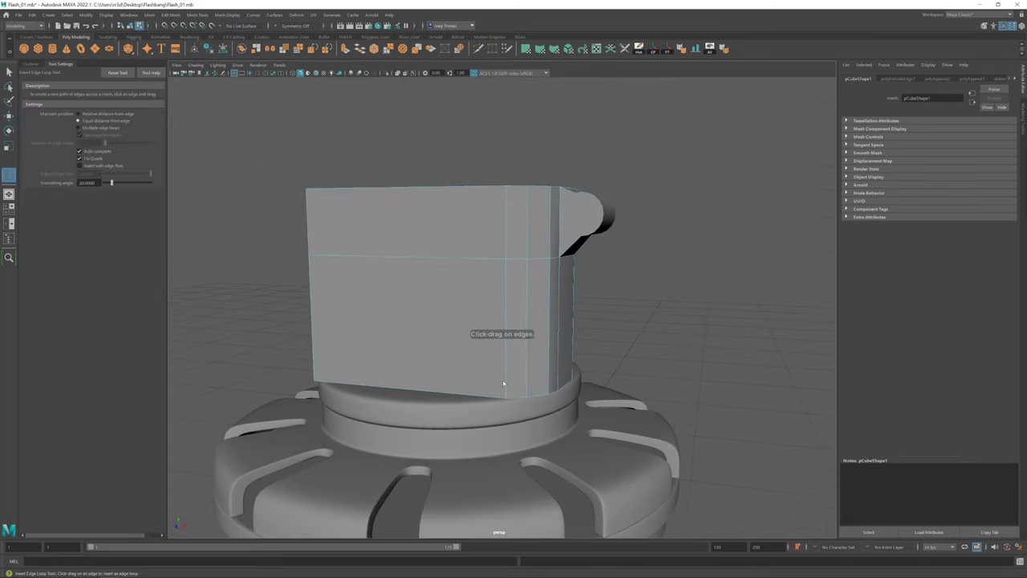
key("w")
scroll(449, 366, "down", 1)
scroll(445, 361, "down", 2)
scroll(441, 353, "down", 3)
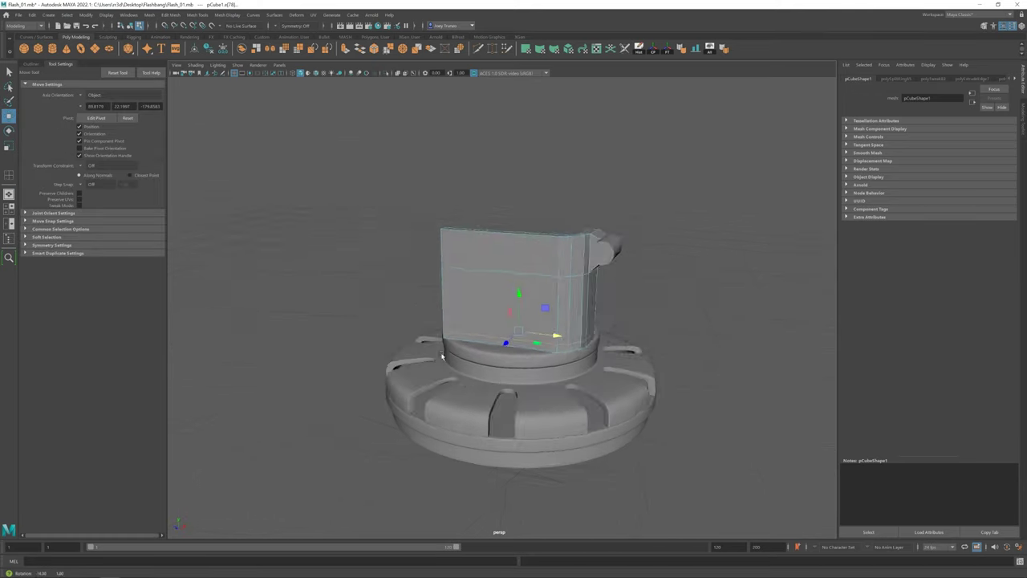
scroll(439, 345, "down", 2)
scroll(442, 341, "down", 3)
Step: Box-select all turret parts and group them into group1
left_click(563, 295)
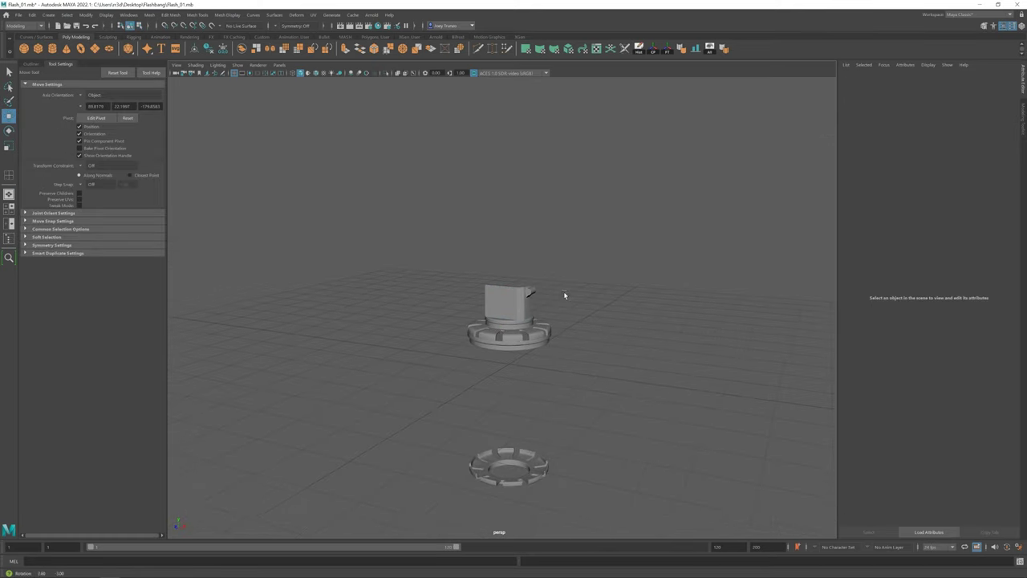
left_click_drag(518, 295, 518, 296)
key("ctrl+g")
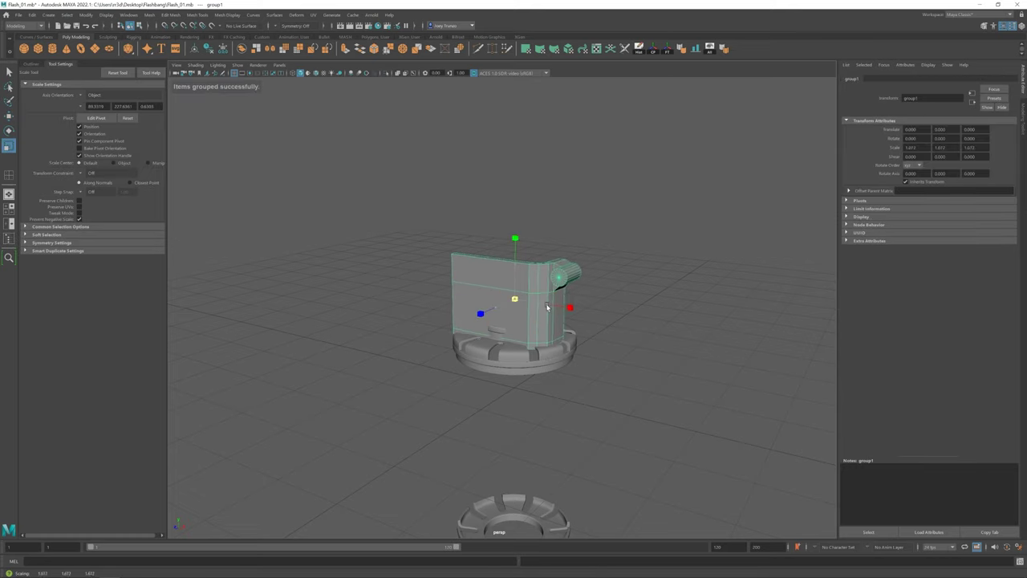
mouse_move(519, 252)
left_mouse_down("alt")
mouse_move(552, 279)
mouse_move(492, 286)
mouse_move(518, 297)
mouse_move(449, 301)
mouse_move(456, 311)
left_mouse_up("alt")
Step: Add a horizontal edge loop to the lever plate, then undo back to the top-corner vertex selection
left_click(475, 313)
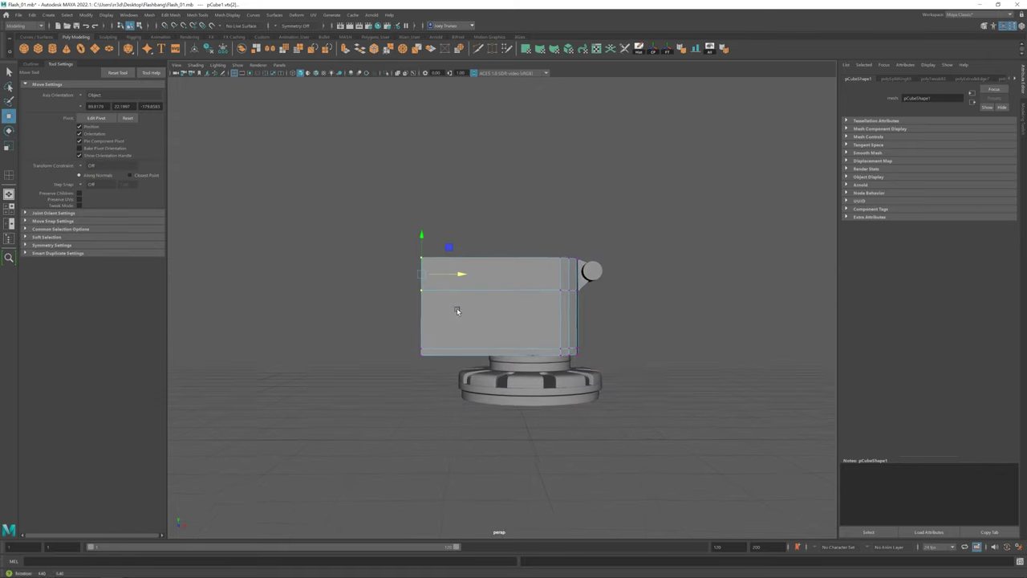
right_click_drag(466, 313, 465, 292)
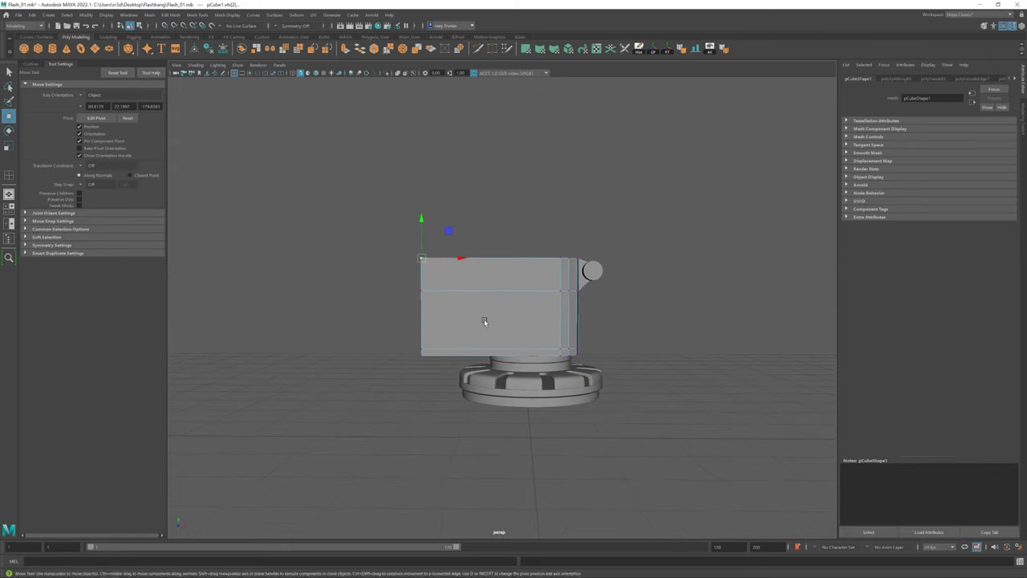
left_click(187, 14)
left_click(241, 96)
left_click(421, 323)
key("w")
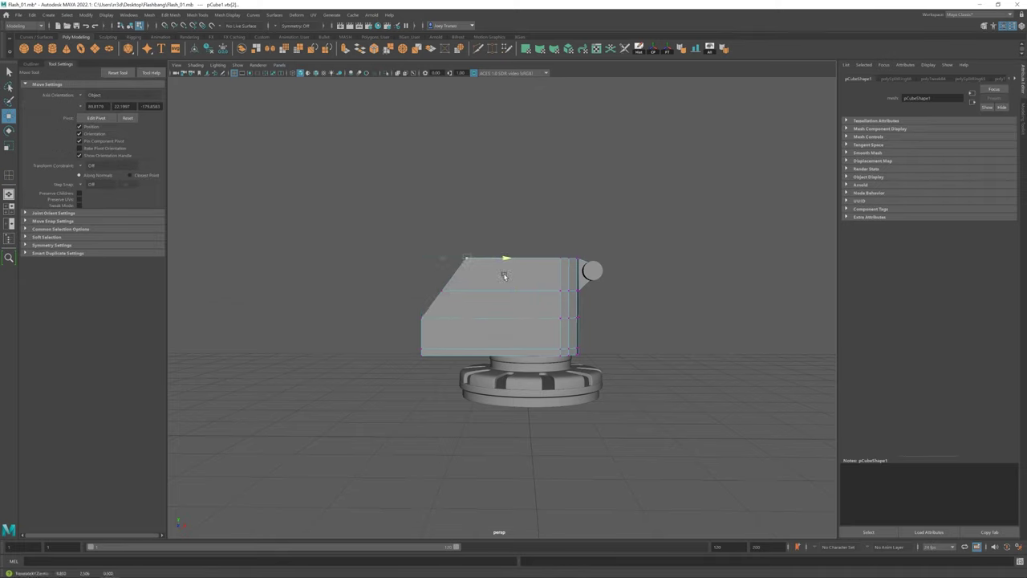
mouse_move(504, 276)
left_mouse_down("alt")
mouse_move(634, 337)
mouse_move(550, 355)
left_mouse_up("alt")
key("ctrl+z")
key("ctrl+z")
key("ctrl+z")
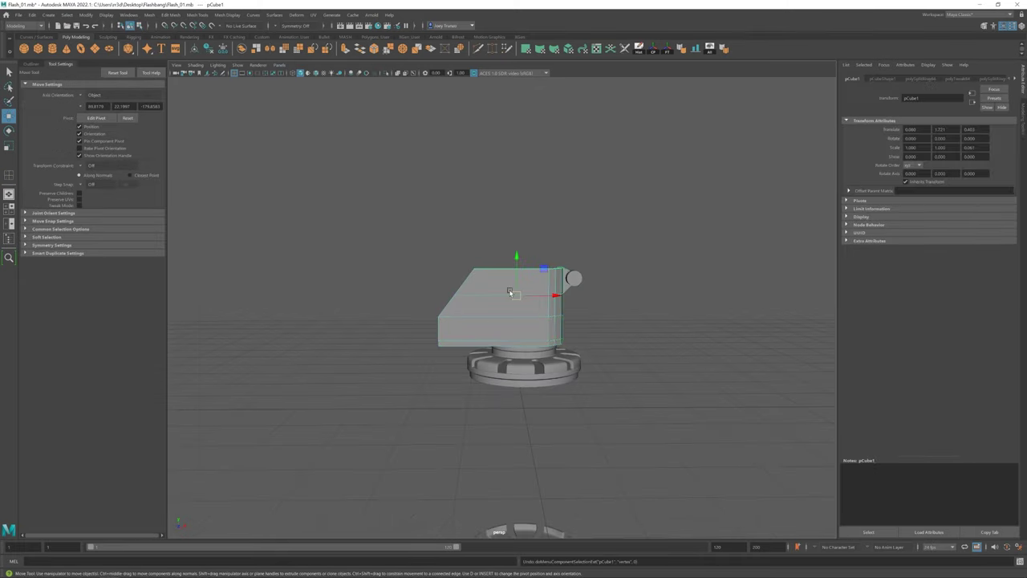
key("ctrl+z")
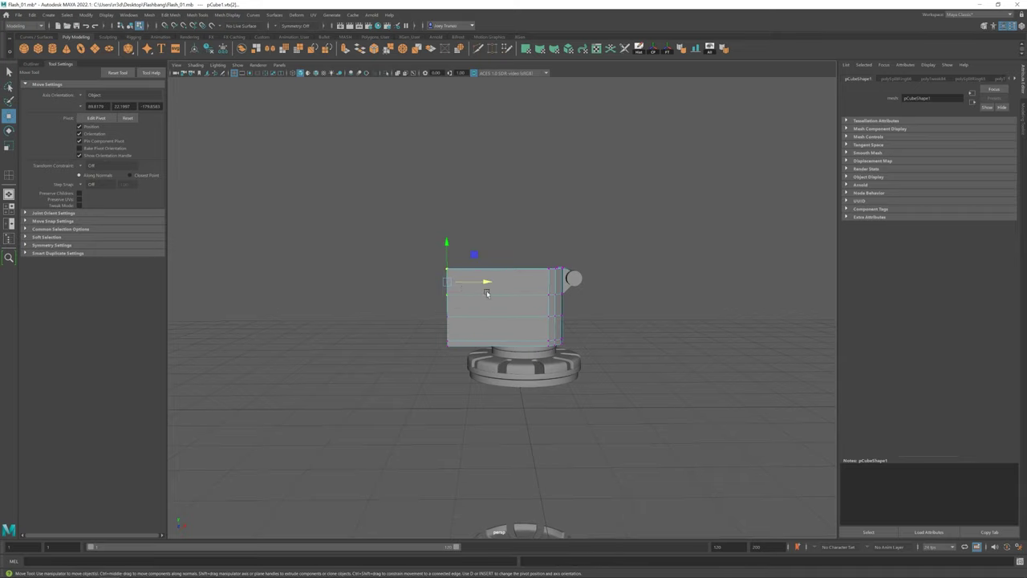
Step: Insert another edge loop on the lever plate and scale the selection
left_click_drag(601, 244, 529, 289, "alt")
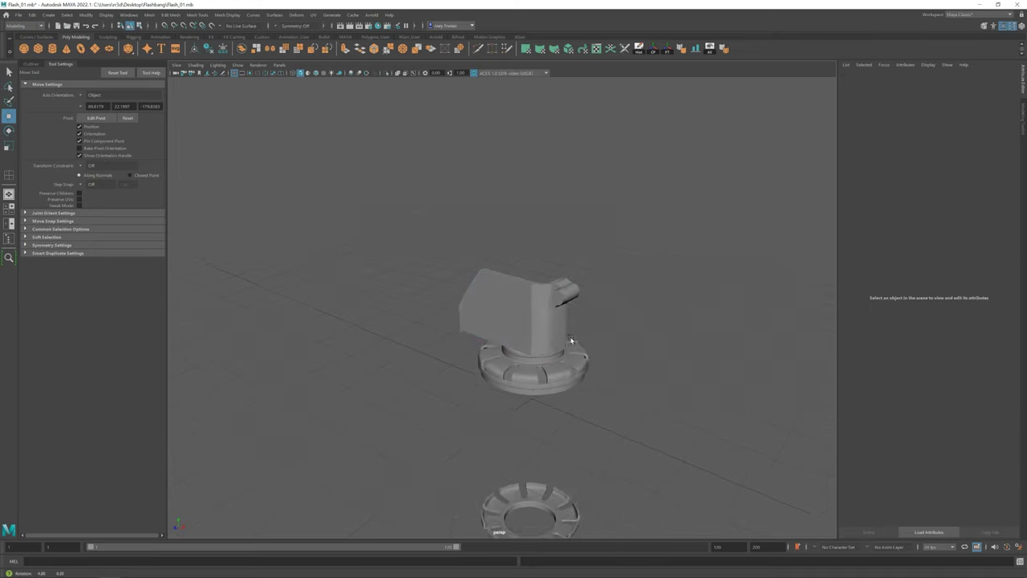
left_click(498, 273)
left_click(197, 15)
left_click(213, 77)
left_click_drag(562, 337, 514, 321, "alt")
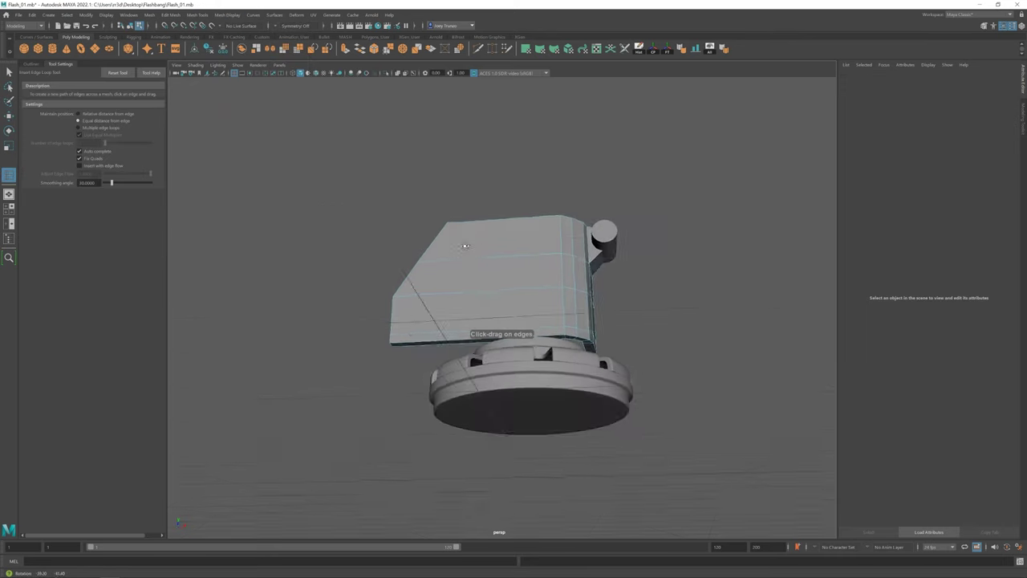
left_click(562, 290)
key("r")
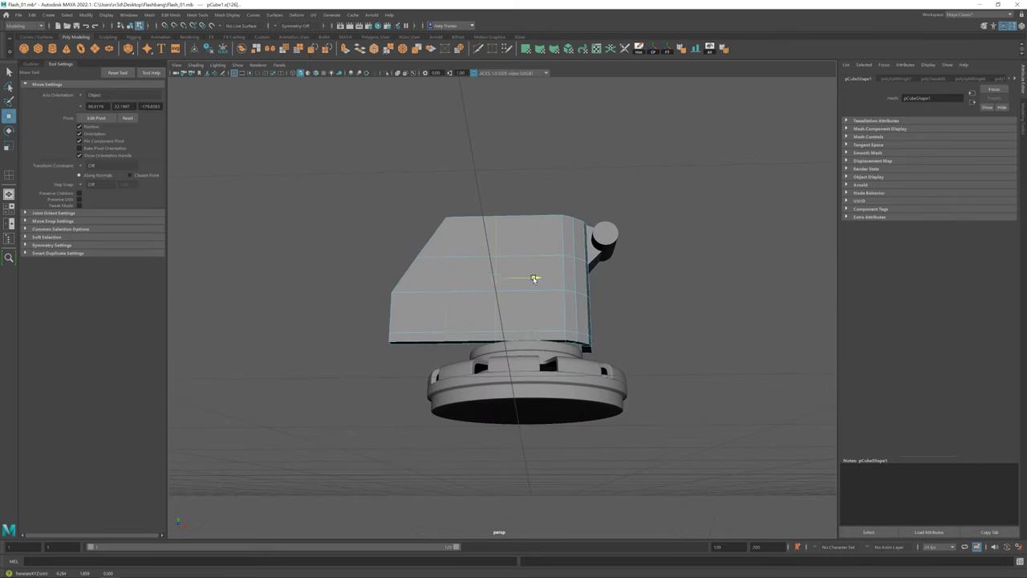
left_click_drag(534, 279, 493, 293, "alt")
right_click_drag(493, 293, 606, 254)
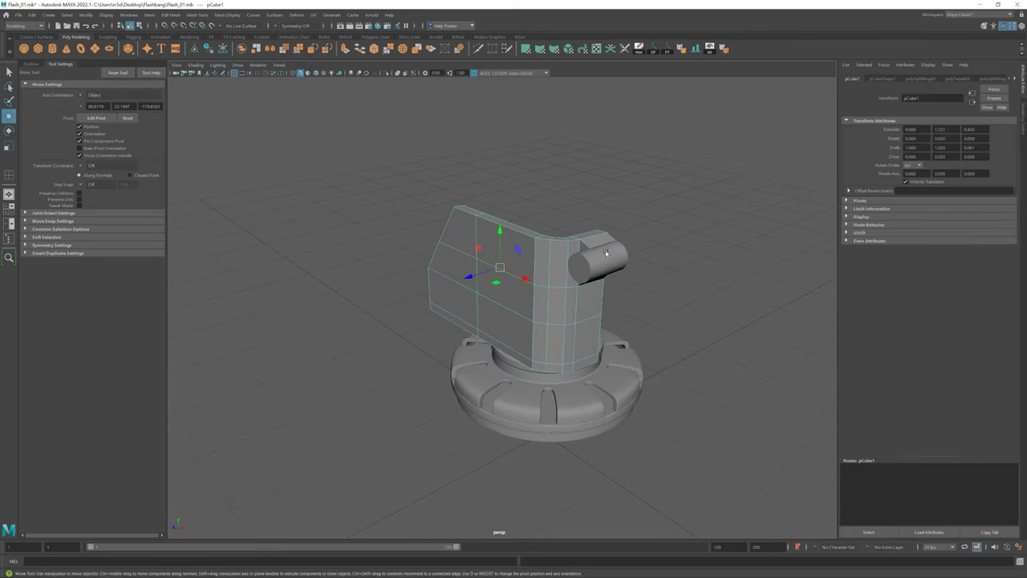
left_click_drag(504, 292, 528, 296, "alt")
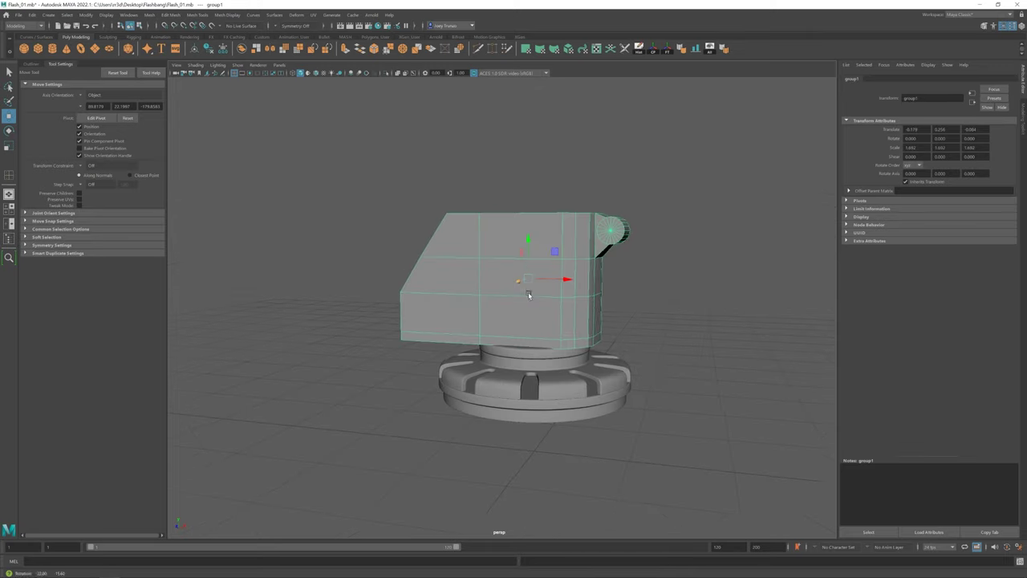
left_click_drag(528, 238, 526, 297, "alt")
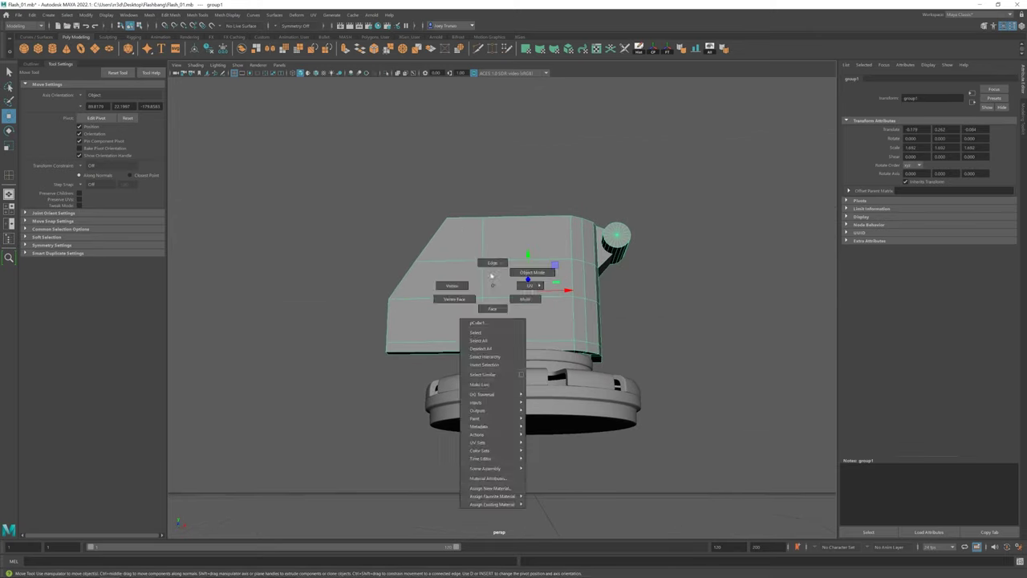
Step: Extrude an edge along the lever plate's bottom
right_click_drag(492, 280, 492, 258)
left_click(521, 280)
key("w")
mouse_move(521, 280)
left_mouse_down("alt")
mouse_move(495, 338)
mouse_move(518, 297)
left_mouse_up("alt")
key("ctrl+e")
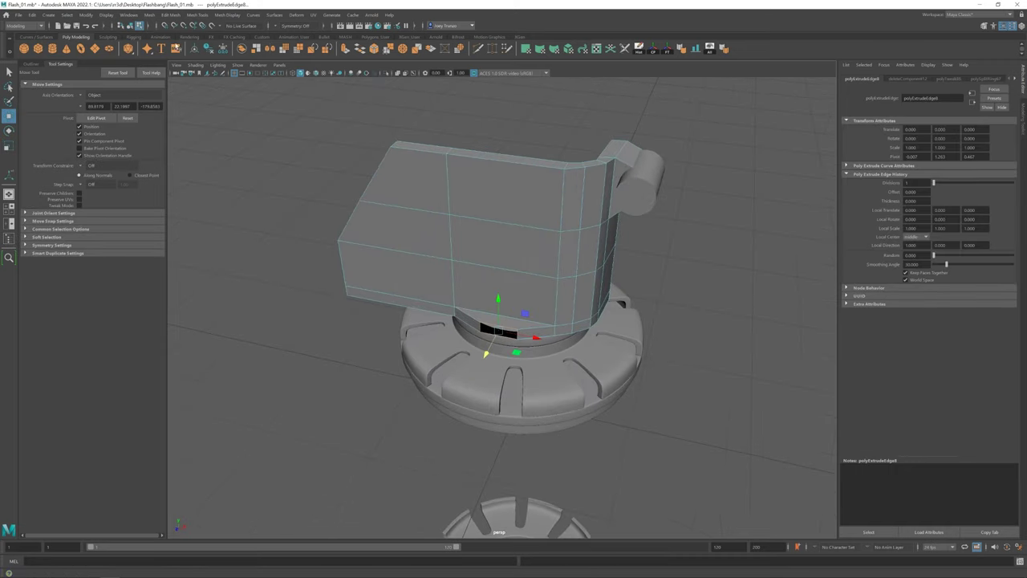
Step: Scale the extruded bottom edge of the plate to resize it
left_click(198, 15)
left_click(214, 77)
left_click(171, 15)
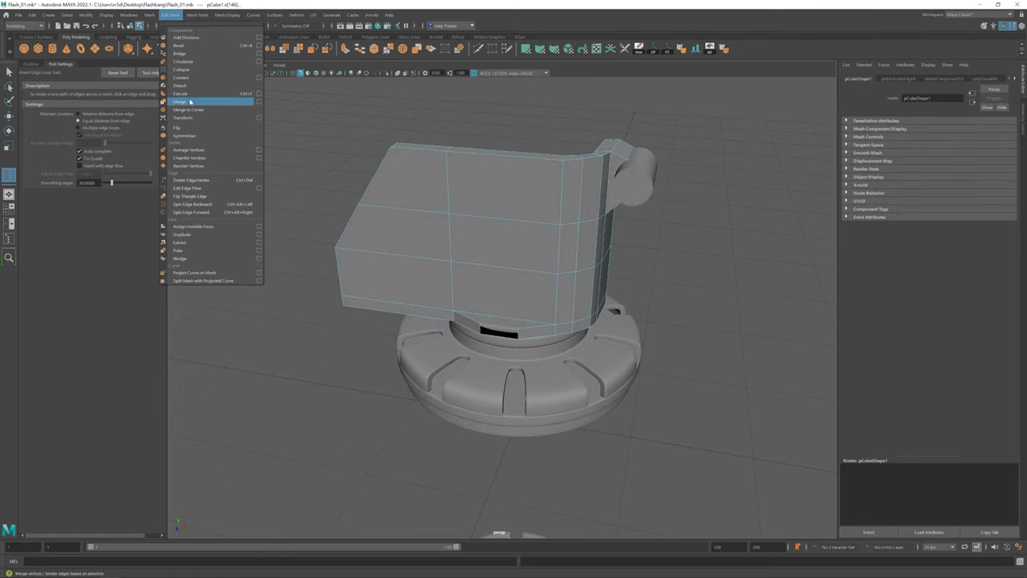
left_click_drag(482, 304, 467, 328, "alt")
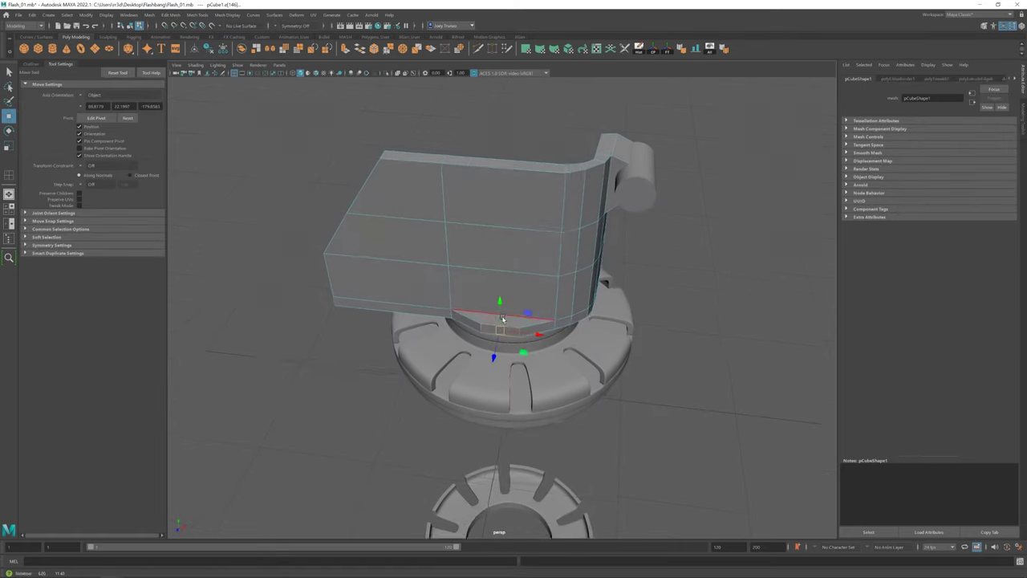
key("r")
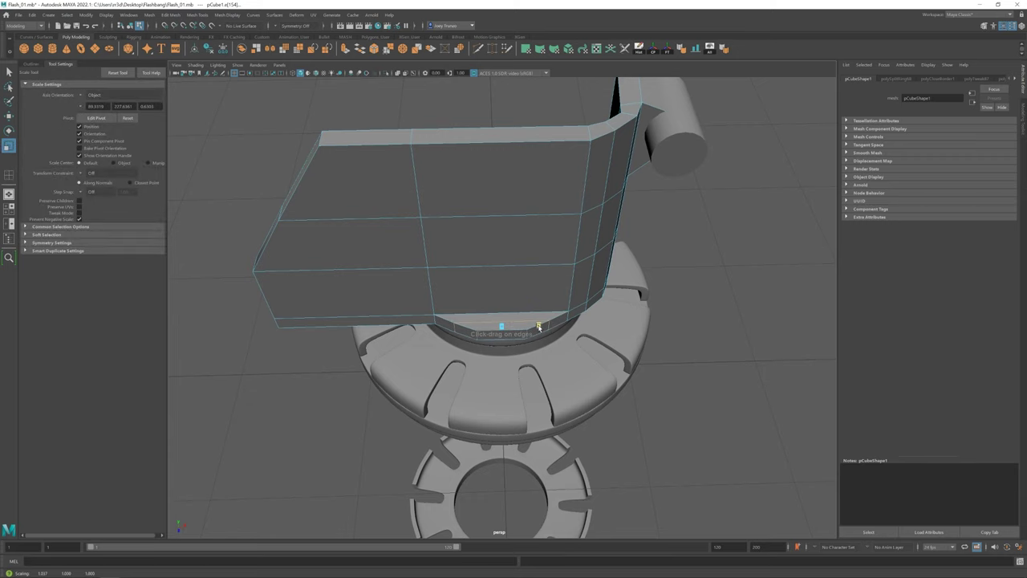
left_click(457, 323)
left_click_drag(481, 321, 485, 311, "alt")
Step: Insert a vertical edge loop across the plate and select a vertex near the collar
left_click(227, 15)
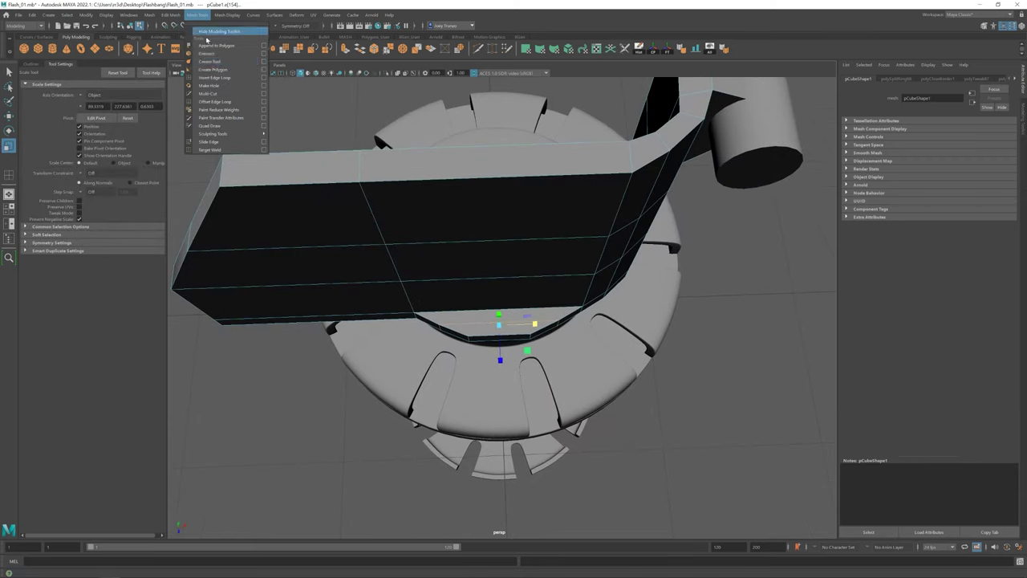
left_click(213, 76)
left_click(495, 309)
key("w")
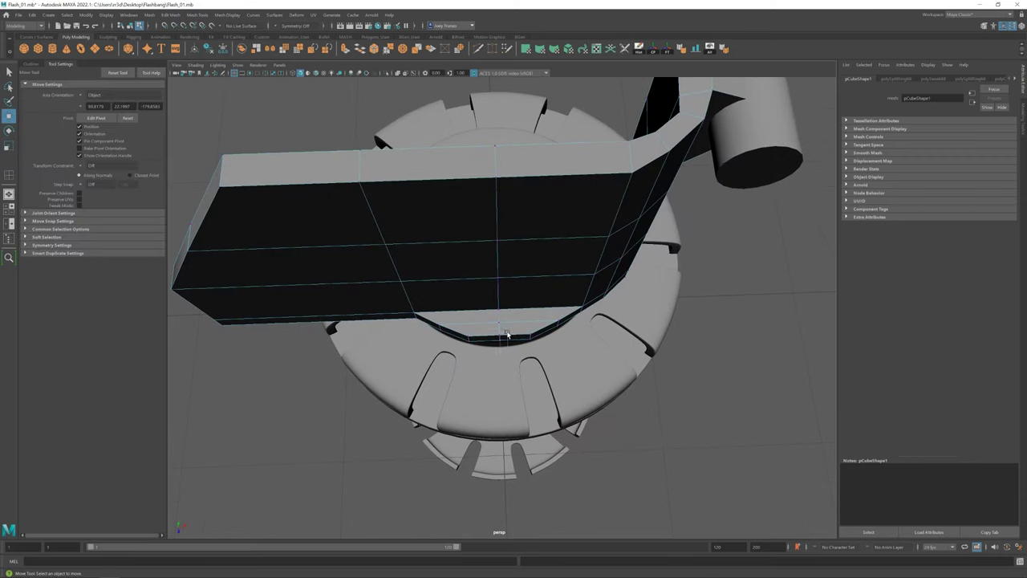
left_click(498, 365)
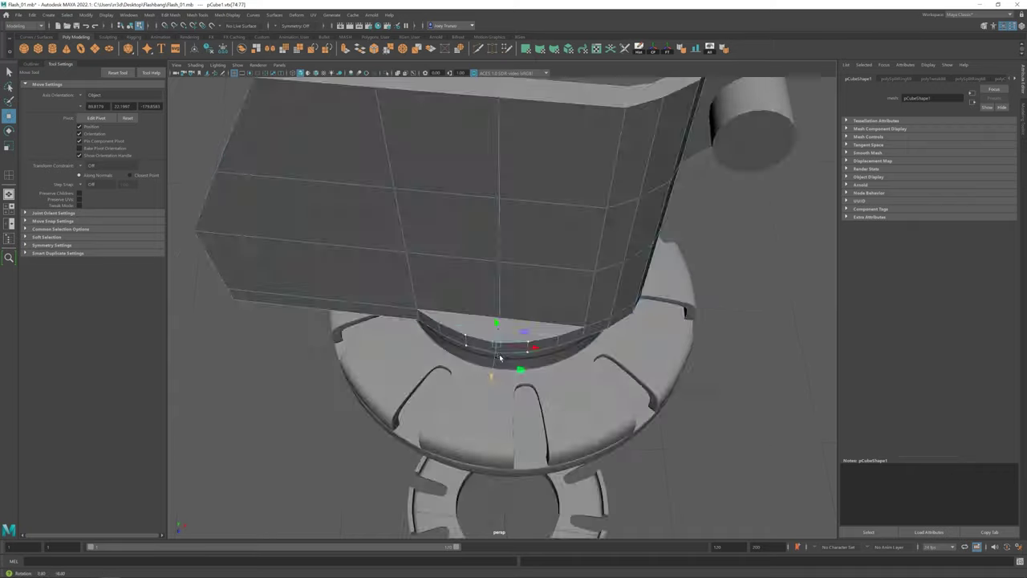
mouse_move(497, 365)
left_mouse_down("alt")
mouse_move(495, 355)
mouse_move(535, 344)
left_mouse_up("alt")
Step: Undo the accidental grouping and reselect the lever plate mesh
key("ctrl+g")
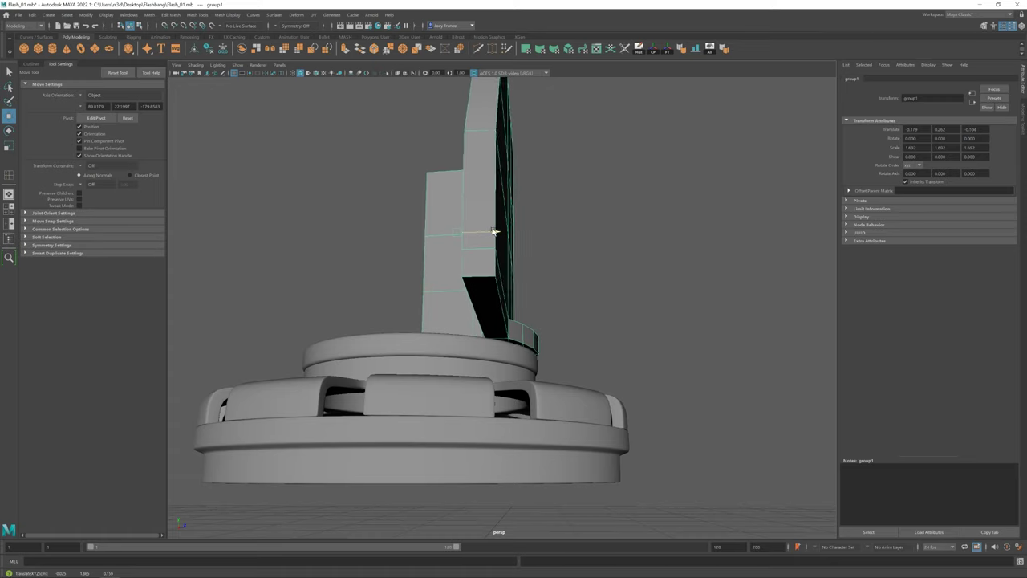
key("ctrl+z")
key("ctrl+z")
key("ctrl+z")
left_click(538, 315)
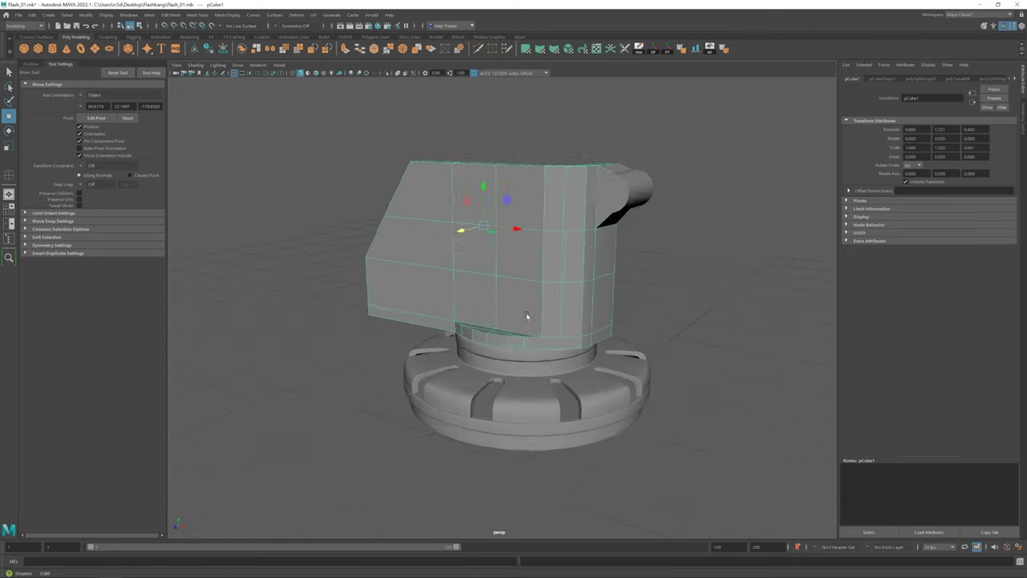
scroll(527, 316, "up", 3)
right_click_drag(485, 297, 442, 233, "shift")
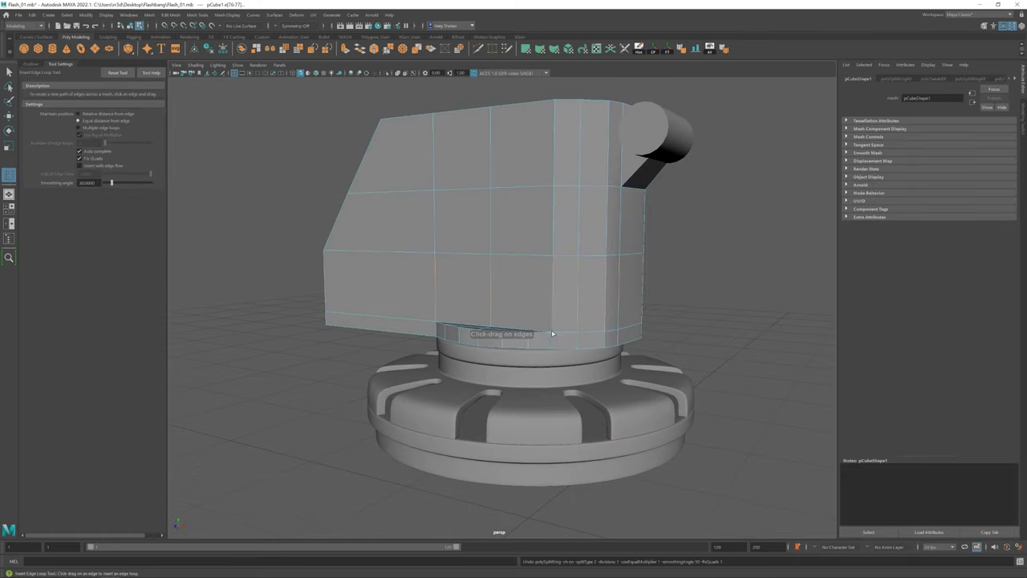
left_click_drag(597, 327, 582, 191, "alt")
left_click_drag(571, 151, 563, 173, "alt")
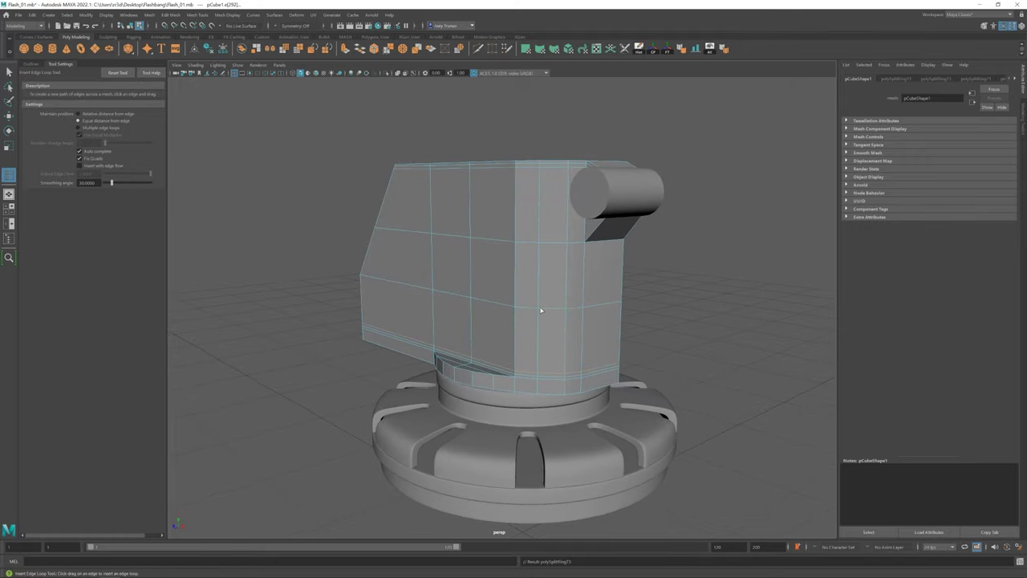
mouse_move(561, 311)
left_mouse_down("alt")
mouse_move(578, 321)
mouse_move(476, 324)
left_mouse_up("alt")
Step: Insert support edge loops beside the plate's bend toward the hinge
key("w")
scroll(477, 324, "up", 3)
left_click(252, 14)
left_click(229, 75)
scroll(528, 354, "up", 2)
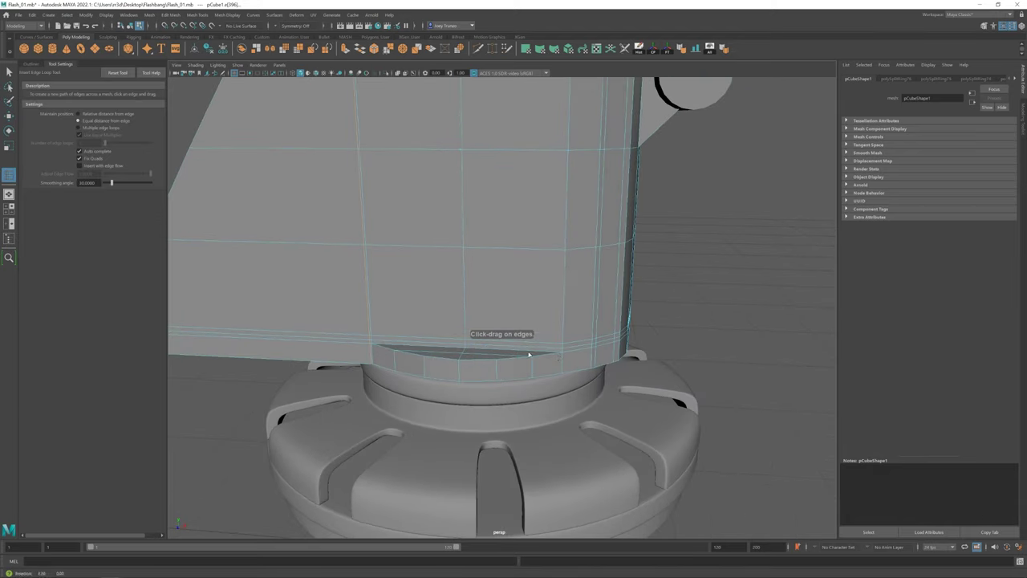
scroll(565, 354, "down", 3)
mouse_move(564, 354)
left_mouse_down("alt")
mouse_move(535, 310)
mouse_move(482, 321)
mouse_move(557, 359)
left_mouse_up("alt")
Step: With the Move Tool, select vertices along the plate's bend and nudge one to smooth the curve
key("w")
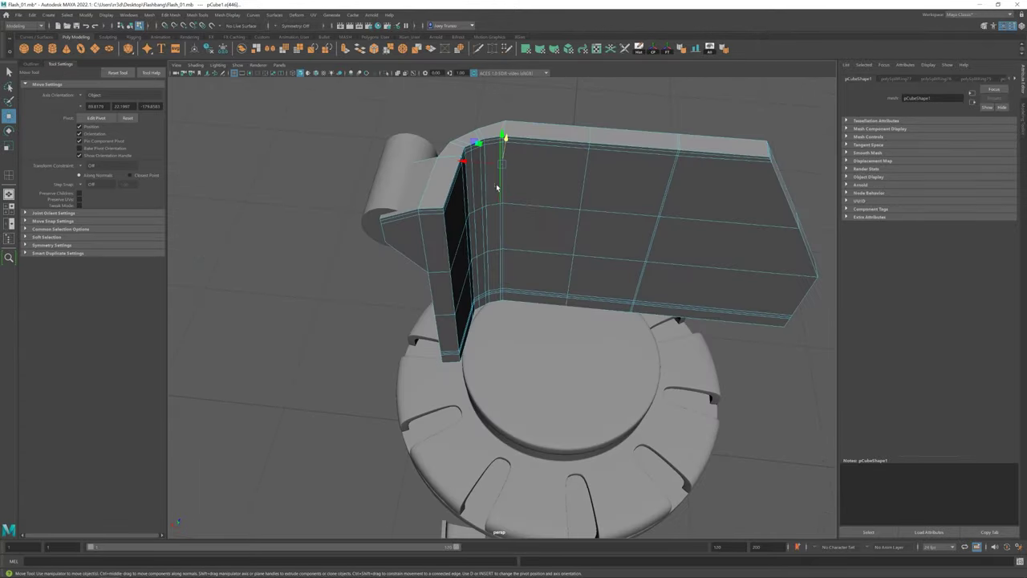
mouse_move(551, 345)
left_mouse_down("alt")
mouse_move(525, 277)
mouse_move(587, 249)
mouse_move(482, 297)
mouse_move(478, 309)
mouse_move(452, 259)
mouse_move(499, 275)
mouse_move(482, 217)
mouse_move(532, 297)
mouse_move(492, 280)
mouse_move(527, 236)
left_mouse_up("alt")
left_click(493, 290)
mouse_move(532, 291)
left_mouse_down("alt")
mouse_move(541, 324)
mouse_move(479, 296)
mouse_move(518, 298)
mouse_move(514, 238)
left_mouse_up("alt")
left_click(518, 298)
mouse_move(477, 298)
left_mouse_down("alt")
mouse_move(505, 284)
mouse_move(481, 298)
mouse_move(495, 365)
mouse_move(471, 325)
mouse_move(514, 320)
mouse_move(488, 277)
mouse_move(500, 296)
left_mouse_up("alt")
left_click(481, 298)
left_click(501, 297)
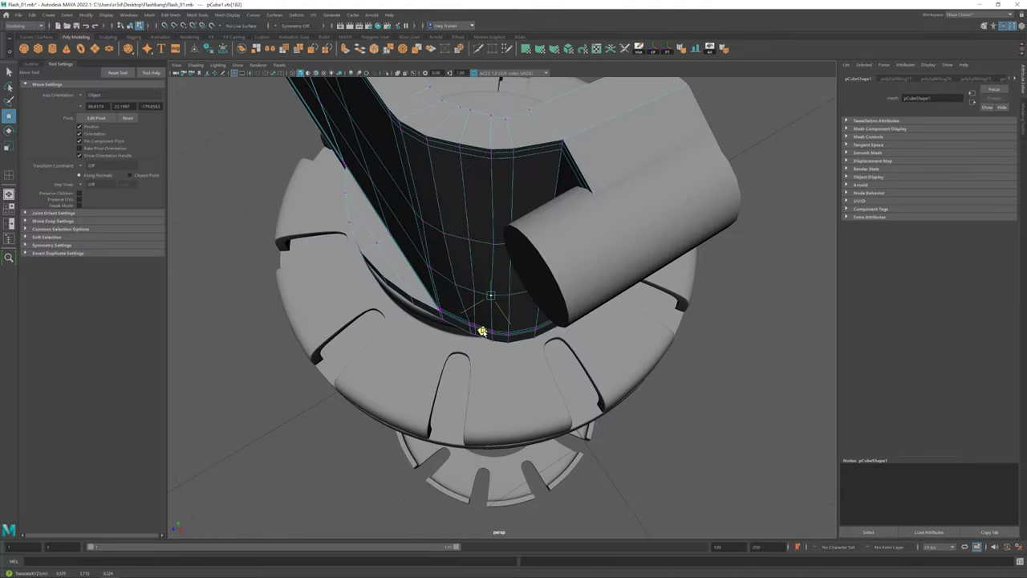
left_click(482, 331)
mouse_move(482, 331)
left_mouse_down("alt")
mouse_move(490, 337)
mouse_move(475, 395)
mouse_move(499, 284)
mouse_move(561, 337)
mouse_move(522, 275)
left_mouse_up("alt")
Step: Reposition plate face vertices to even the grid and round the plate's curved corner
scroll(557, 341, "down", 5)
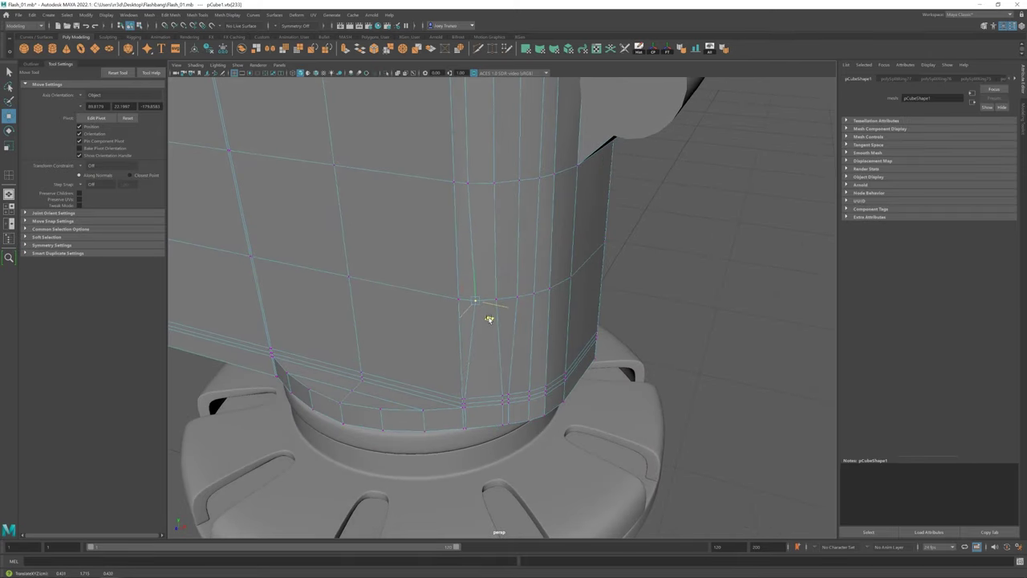
left_click(489, 318)
left_click_drag(488, 318, 497, 346, "alt")
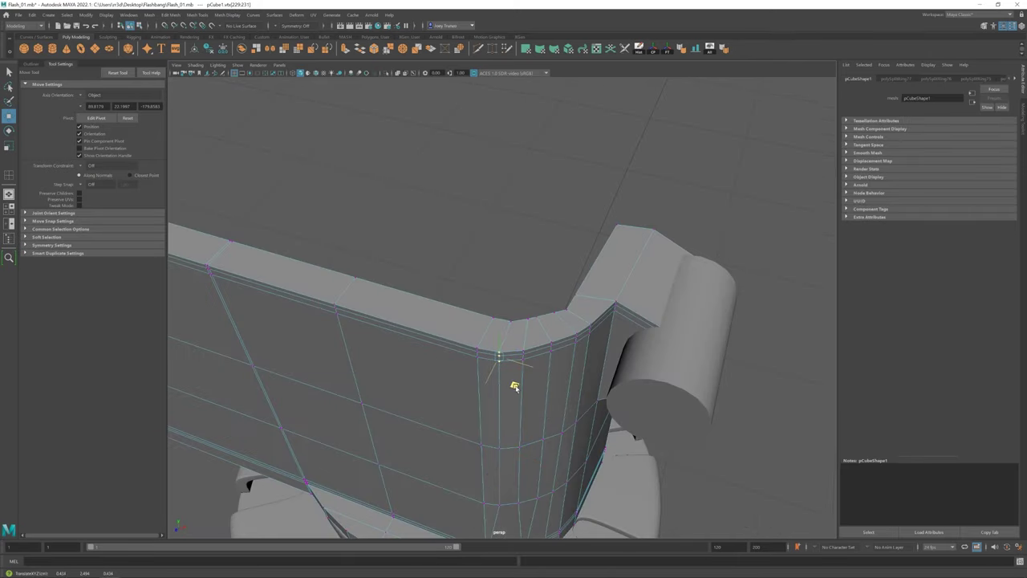
mouse_move(514, 386)
left_mouse_down("alt")
mouse_move(509, 394)
mouse_move(484, 287)
mouse_move(509, 291)
mouse_move(573, 419)
left_mouse_up("alt")
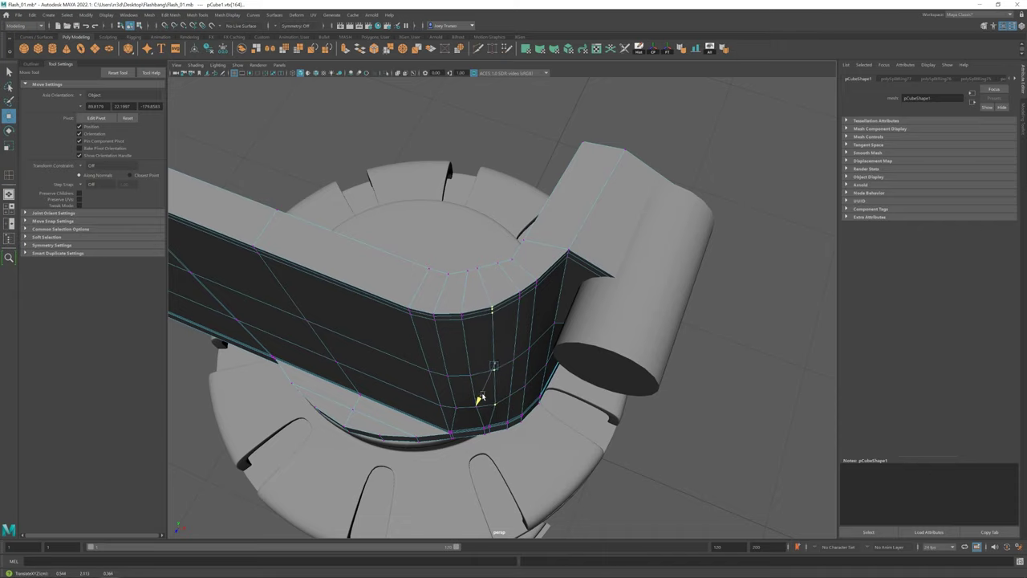
left_click(492, 309)
mouse_move(492, 309)
left_mouse_down("alt")
mouse_move(468, 372)
mouse_move(435, 366)
mouse_move(444, 358)
mouse_move(401, 294)
mouse_move(436, 345)
mouse_move(447, 287)
mouse_move(481, 289)
mouse_move(522, 268)
mouse_move(446, 281)
mouse_move(497, 306)
mouse_move(486, 297)
mouse_move(508, 382)
mouse_move(638, 238)
left_mouse_up("alt")
left_click(401, 293)
Step: Select an edge on the plate's underside, review base and plate from several angles, and start Insert Edge Loop
scroll(637, 238, "down", 5)
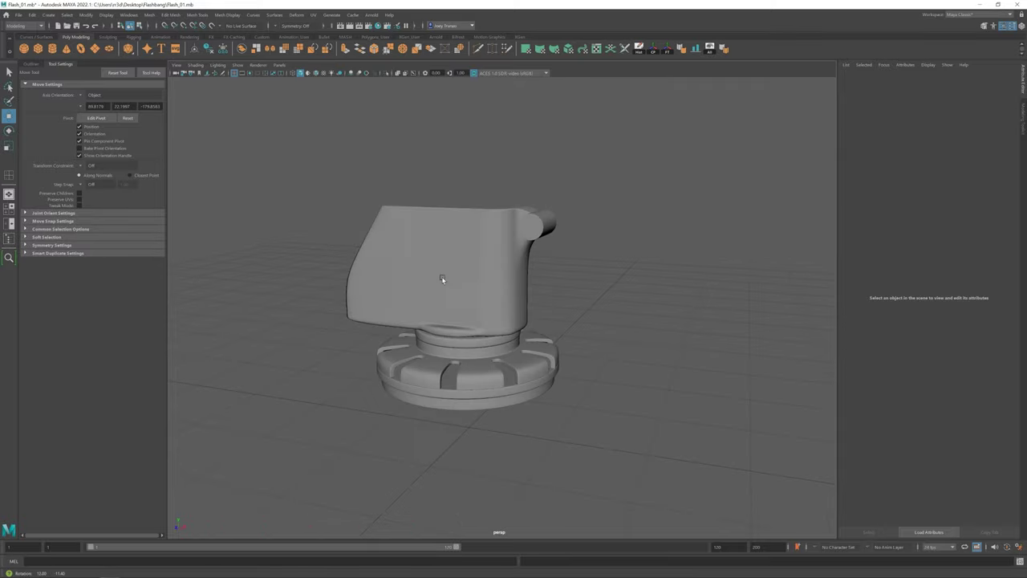
mouse_move(441, 276)
left_mouse_down("alt")
mouse_move(487, 304)
mouse_move(467, 297)
mouse_move(479, 304)
mouse_move(469, 338)
left_mouse_up("alt")
left_click(468, 298)
left_click_drag(453, 299, 461, 297, "alt")
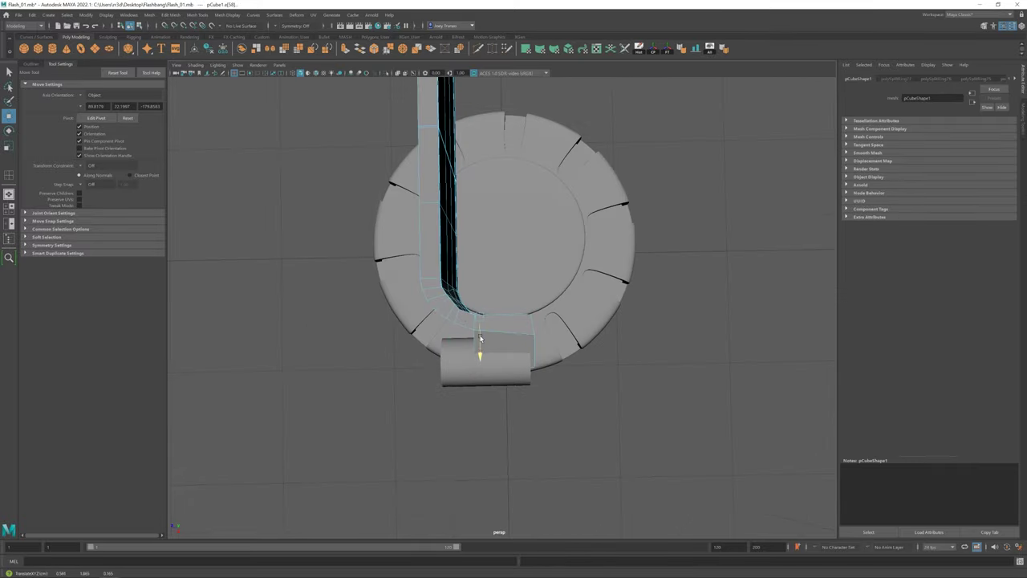
left_click_drag(502, 337, 526, 239, "alt")
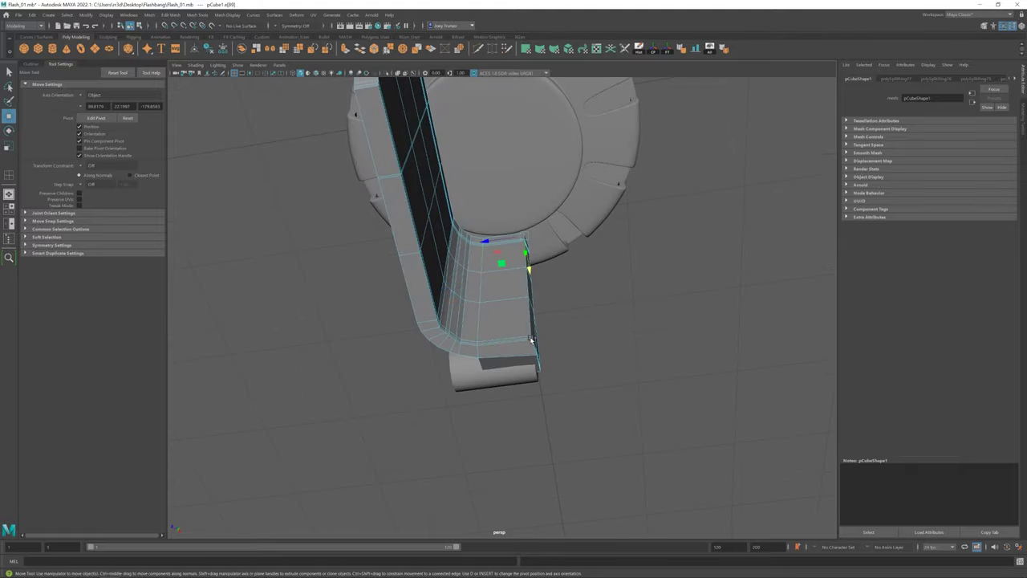
mouse_move(530, 340)
left_mouse_down("alt")
mouse_move(511, 345)
mouse_move(504, 378)
left_mouse_up("alt")
left_click_drag(501, 300, 457, 361, "alt")
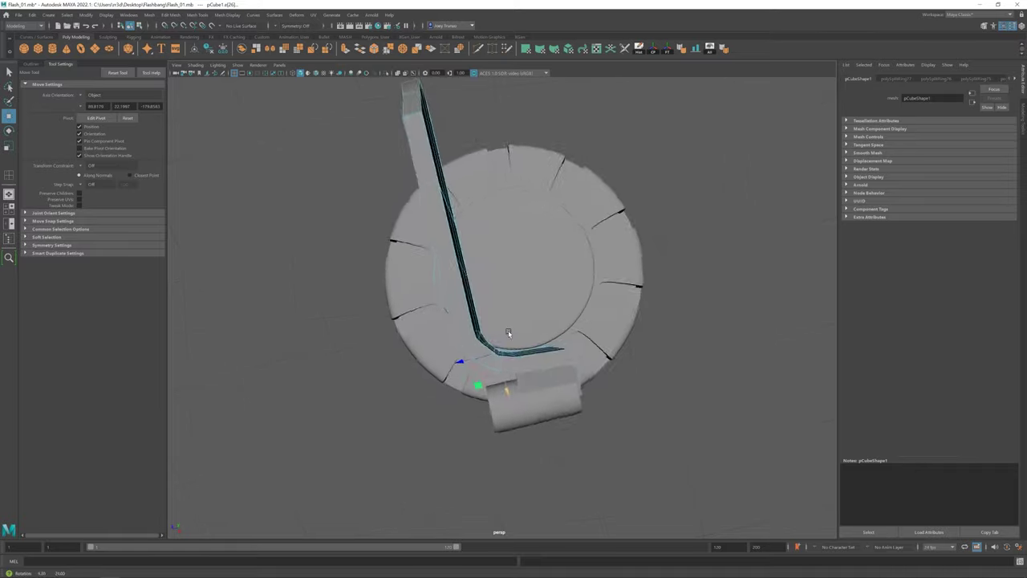
mouse_move(501, 390)
left_mouse_down("alt")
mouse_move(450, 345)
mouse_move(502, 360)
mouse_move(458, 378)
mouse_move(596, 216)
mouse_move(540, 363)
left_mouse_up("alt")
left_click(213, 77)
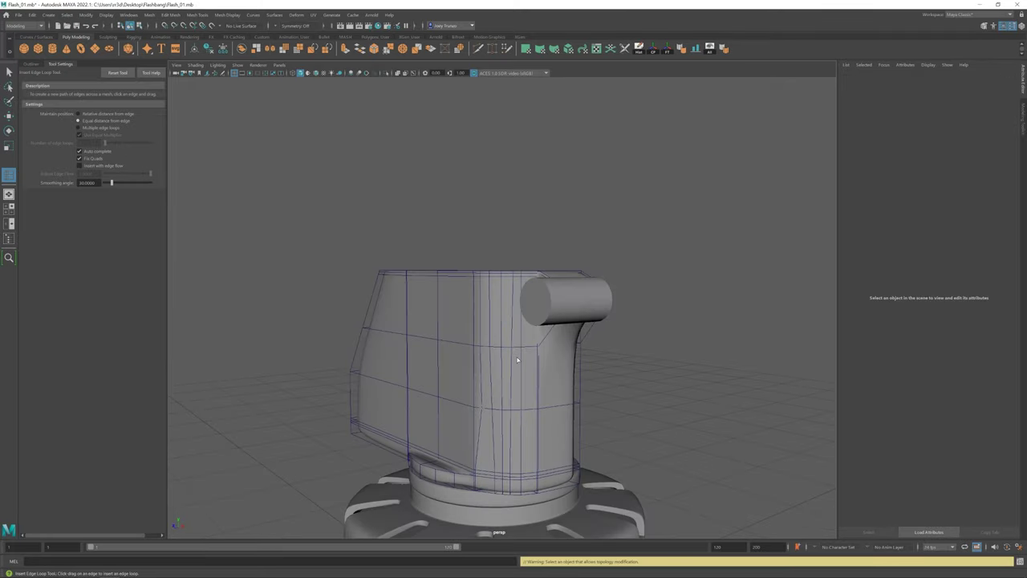
Step: Insert a new edge loop on the lever plate mesh
left_click(518, 360)
scroll(500, 297, "down", 3)
scroll(465, 316, "up", 5)
scroll(495, 350, "up", 3)
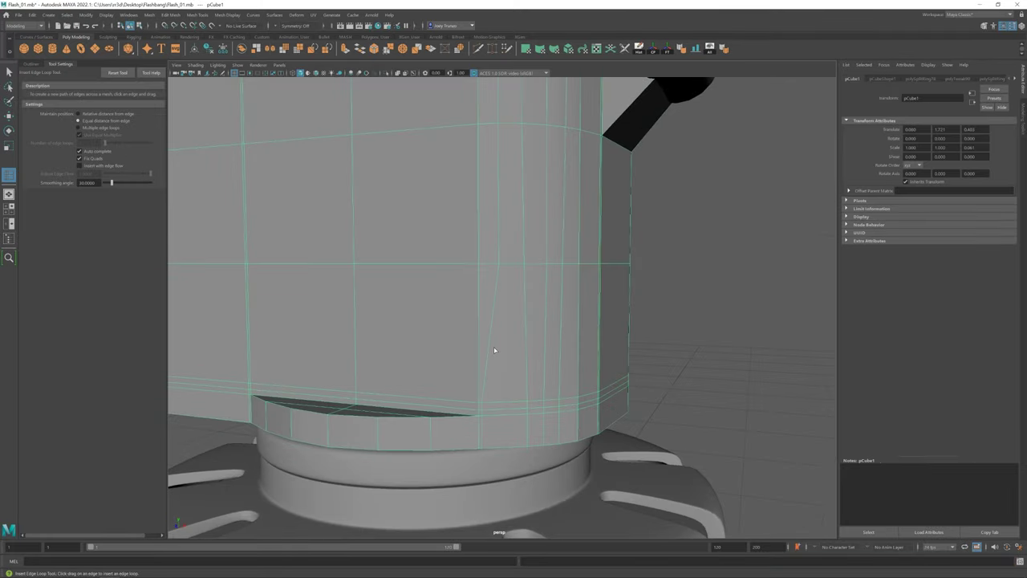
left_click_drag(481, 339, 484, 389, "alt")
left_click(487, 394)
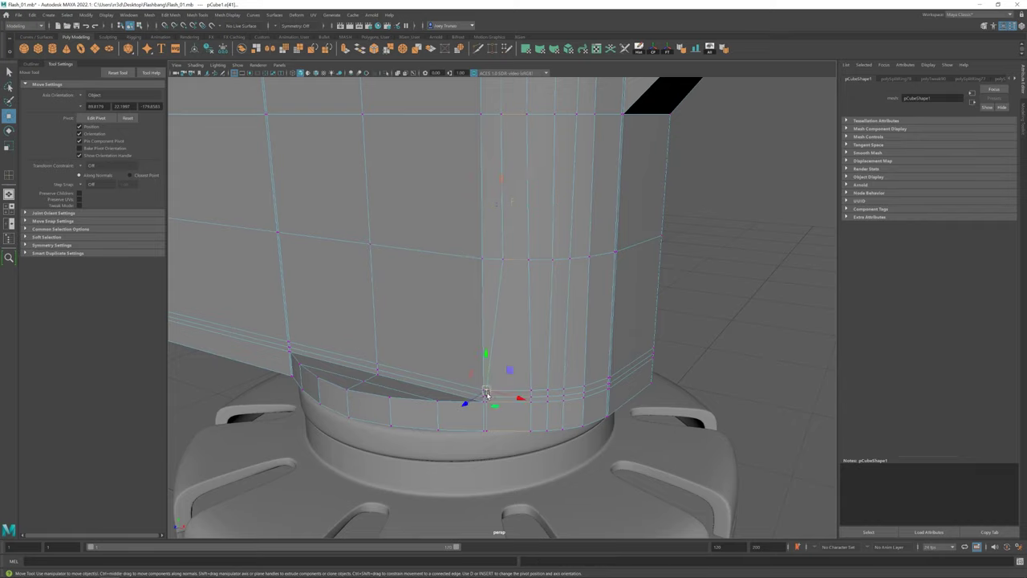
Step: Drag the vertex where the plate meets the collar so it fits the collar
left_click(485, 394)
scroll(499, 397, "up", 1)
left_click(493, 381)
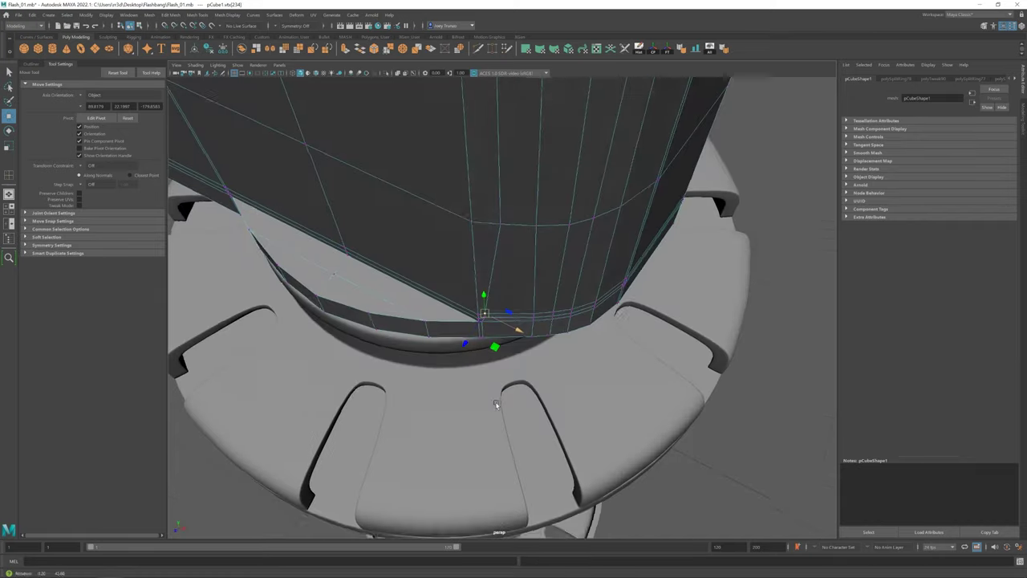
mouse_move(493, 380)
left_mouse_down("alt")
mouse_move(498, 348)
mouse_move(485, 399)
left_mouse_up("alt")
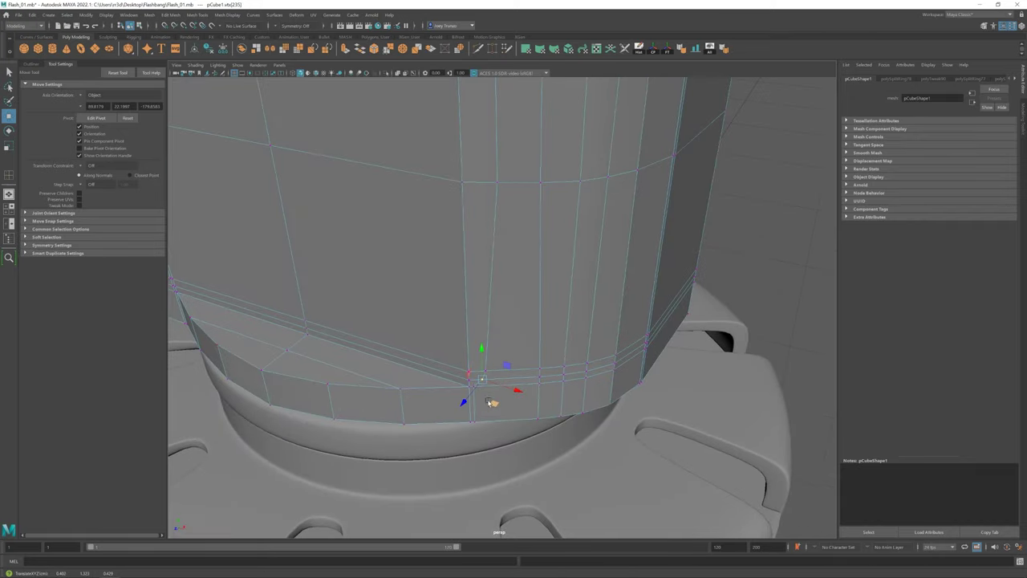
scroll(491, 401, "down", 3)
scroll(708, 282, "down", 2)
Step: Clear the vertex selection, frame the lever plate, and orbit beneath it
left_click(707, 281)
scroll(708, 282, "down", 5)
scroll(439, 351, "up", 1)
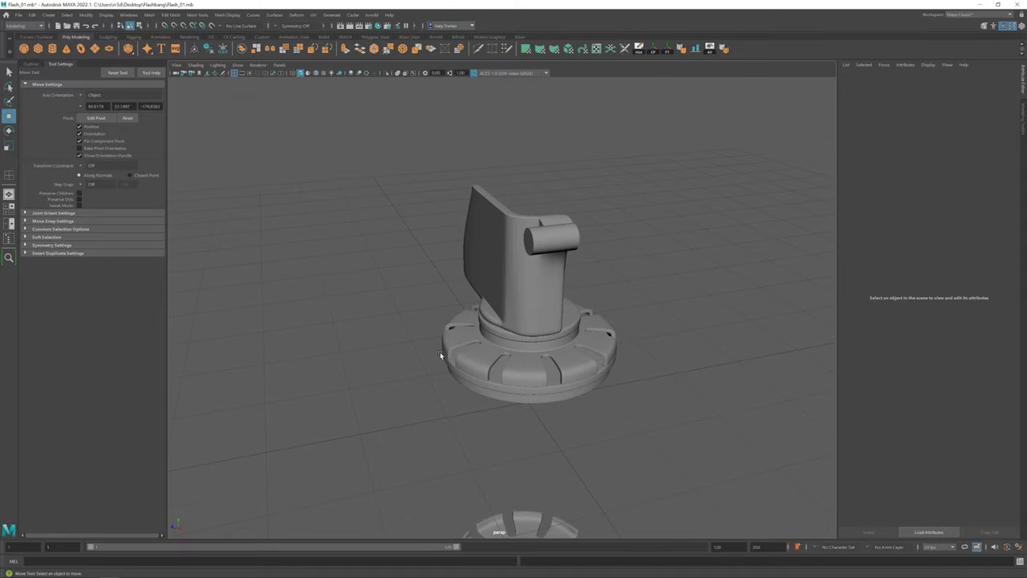
left_click(505, 264)
key("f")
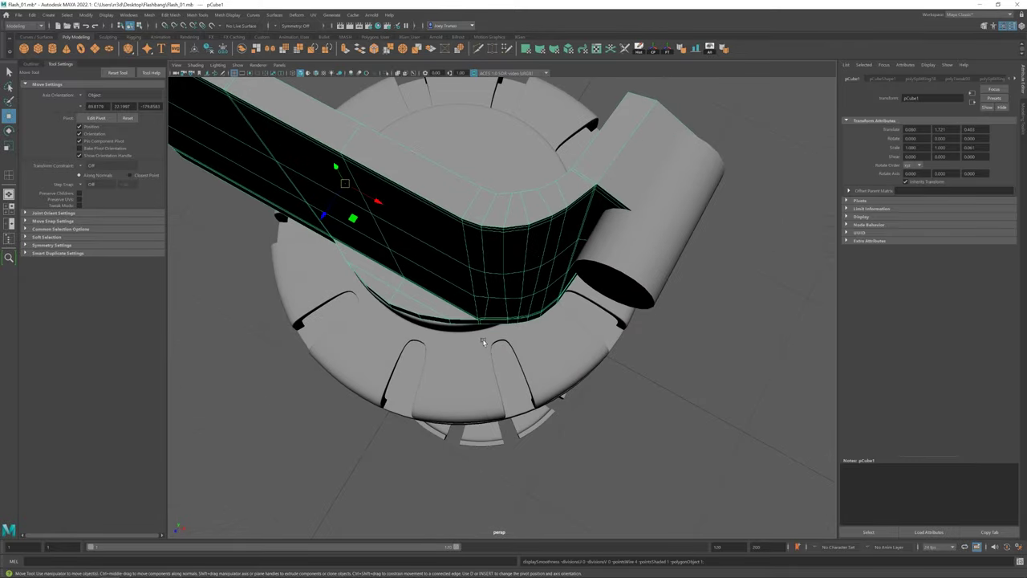
mouse_move(505, 265)
left_mouse_down("alt")
mouse_move(504, 329)
mouse_move(500, 308)
left_mouse_up("alt")
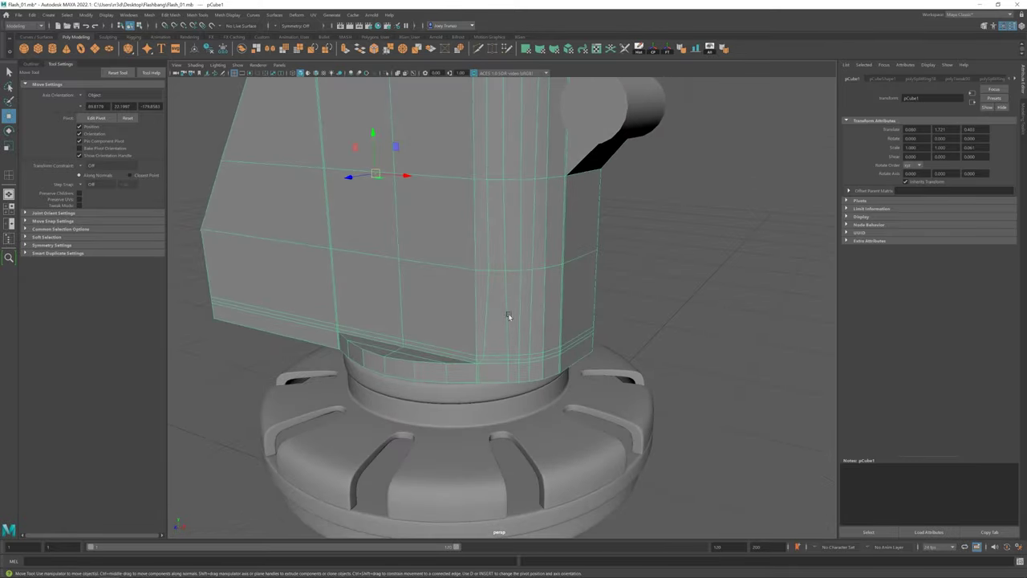
right_click_drag(507, 315, 504, 325, "shift")
mouse_move(504, 325)
left_mouse_down("alt")
mouse_move(493, 386)
mouse_move(512, 393)
left_mouse_up("alt")
Step: Return to the Move Tool and inspect the plate's lower-edge vertices and the hinge cylinder
key("w")
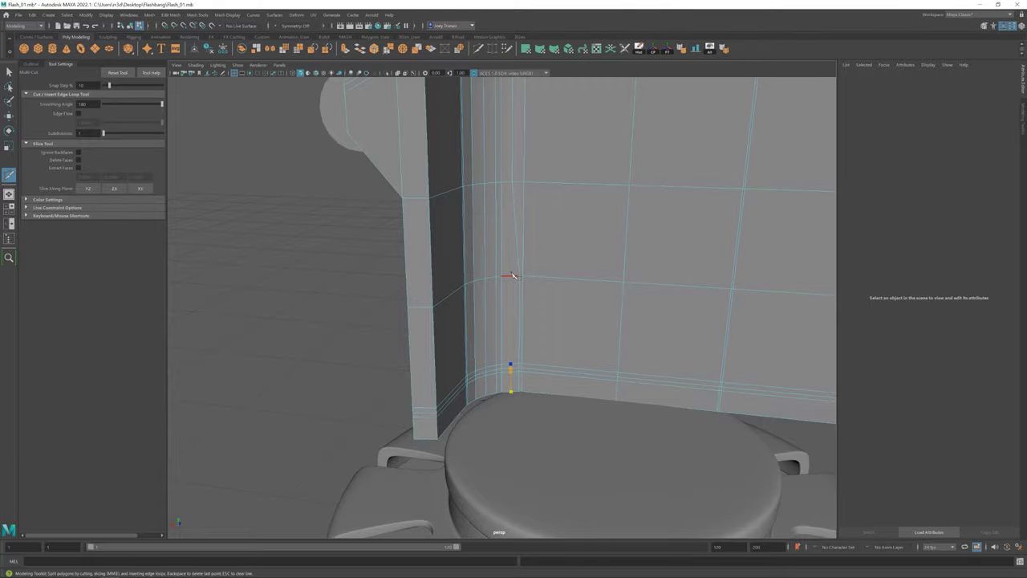
mouse_move(532, 296)
left_mouse_down("alt")
mouse_move(596, 340)
mouse_move(474, 361)
mouse_move(477, 296)
mouse_move(513, 282)
mouse_move(484, 426)
mouse_move(362, 415)
mouse_move(447, 410)
mouse_move(424, 442)
mouse_move(472, 351)
mouse_move(516, 390)
mouse_move(491, 194)
left_mouse_up("alt")
left_click(477, 295)
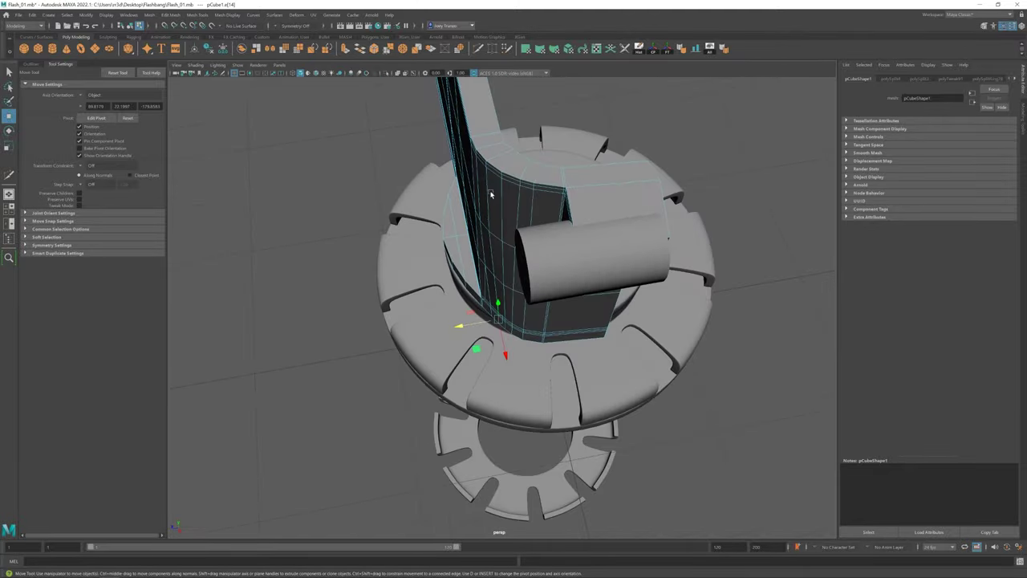
mouse_move(516, 263)
left_mouse_down("alt")
mouse_move(492, 252)
mouse_move(521, 291)
mouse_move(491, 227)
mouse_move(556, 348)
mouse_move(505, 413)
left_mouse_up("alt")
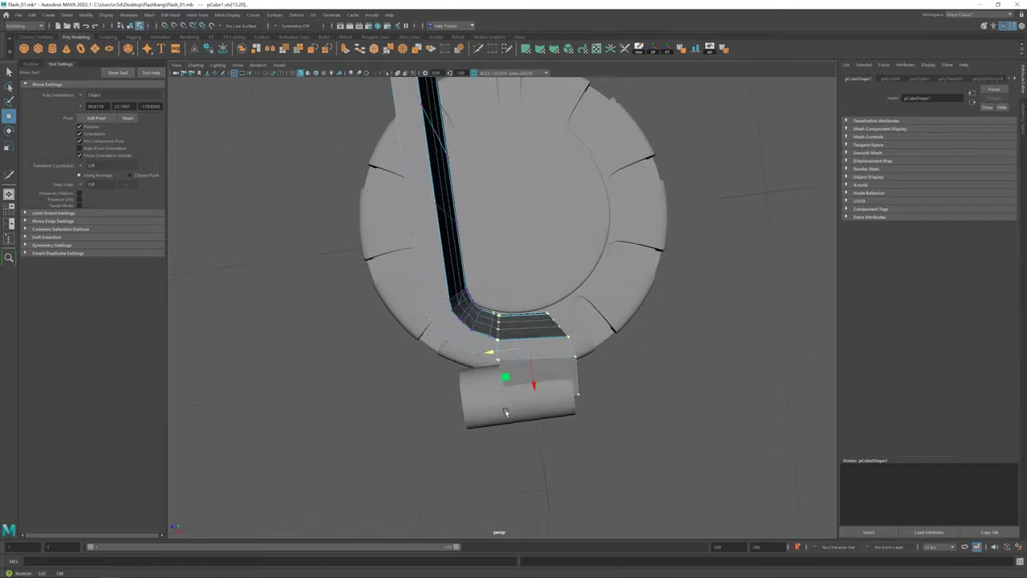
left_click(534, 379)
mouse_move(534, 379)
left_mouse_down("alt")
mouse_move(561, 305)
mouse_move(628, 236)
mouse_move(482, 293)
left_mouse_up("alt")
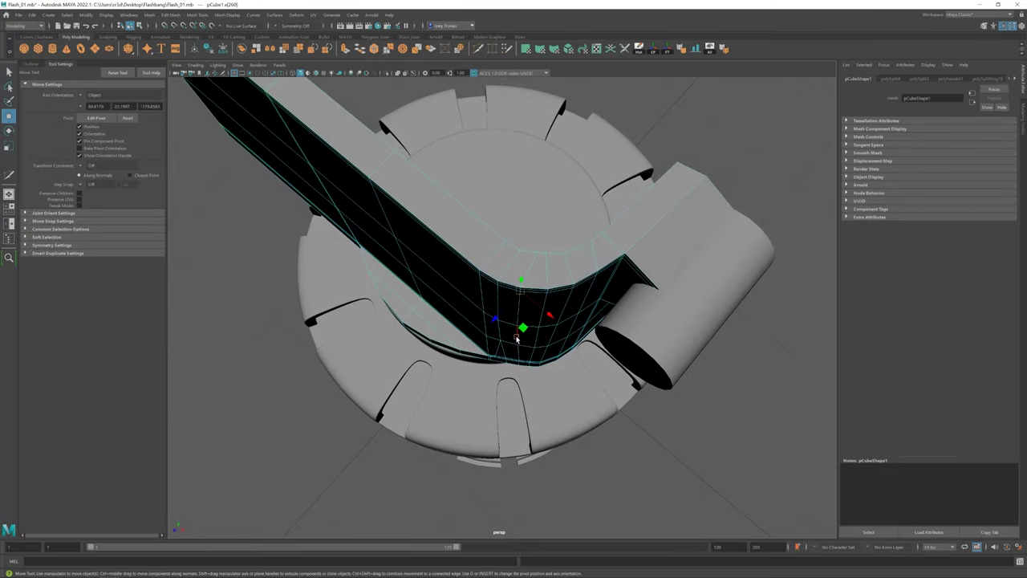
mouse_move(556, 232)
left_mouse_down("alt")
mouse_move(567, 314)
mouse_move(488, 321)
mouse_move(513, 345)
mouse_move(527, 321)
mouse_move(613, 282)
mouse_move(521, 342)
mouse_move(511, 320)
mouse_move(501, 333)
mouse_move(433, 340)
mouse_move(491, 288)
mouse_move(482, 290)
left_mouse_up("alt")
Step: In vertex mode, move a plate vertex to even out the plate's top
left_click(476, 315)
key("F9")
left_click(478, 289)
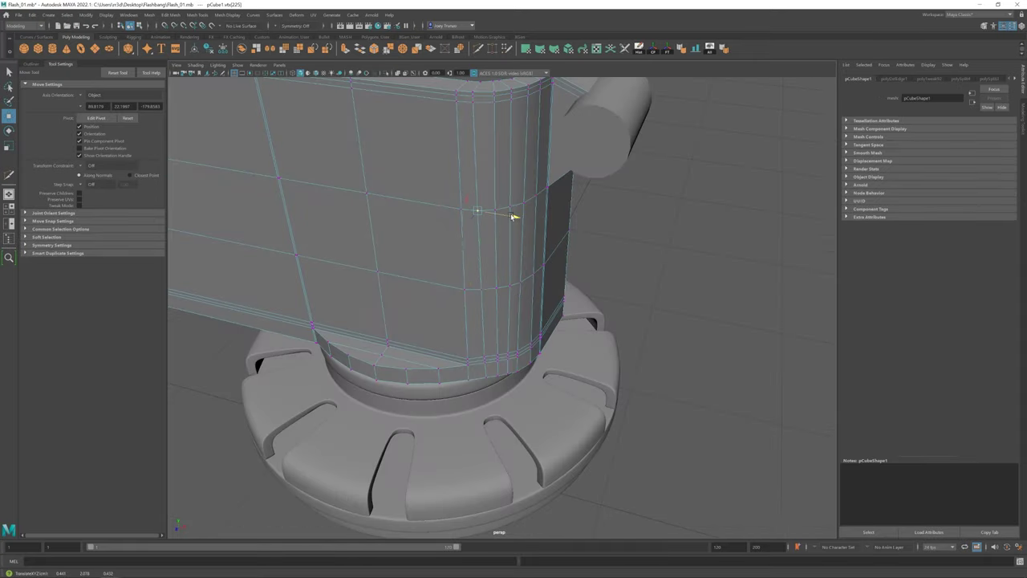
left_click_drag(513, 216, 470, 217, "alt")
key("F8")
mouse_move(586, 189)
left_mouse_down("alt")
mouse_move(580, 382)
mouse_move(509, 318)
mouse_move(493, 341)
mouse_move(488, 195)
left_mouse_up("alt")
Step: Select a front edge, reselect the whole lever plate, and start Mesh Tools > Insert Edge Loop
key("F10")
left_click(457, 361)
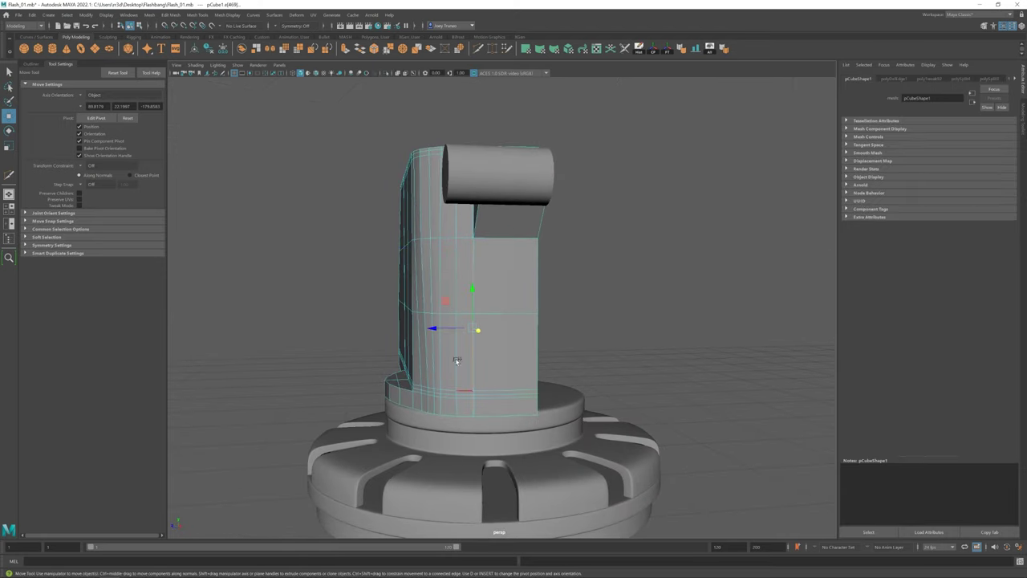
mouse_move(433, 330)
left_mouse_down("alt")
mouse_move(623, 327)
mouse_move(499, 334)
mouse_move(569, 368)
left_mouse_up("alt")
key("F8")
left_click(622, 326)
left_click(498, 333)
scroll(553, 353, "down", 2)
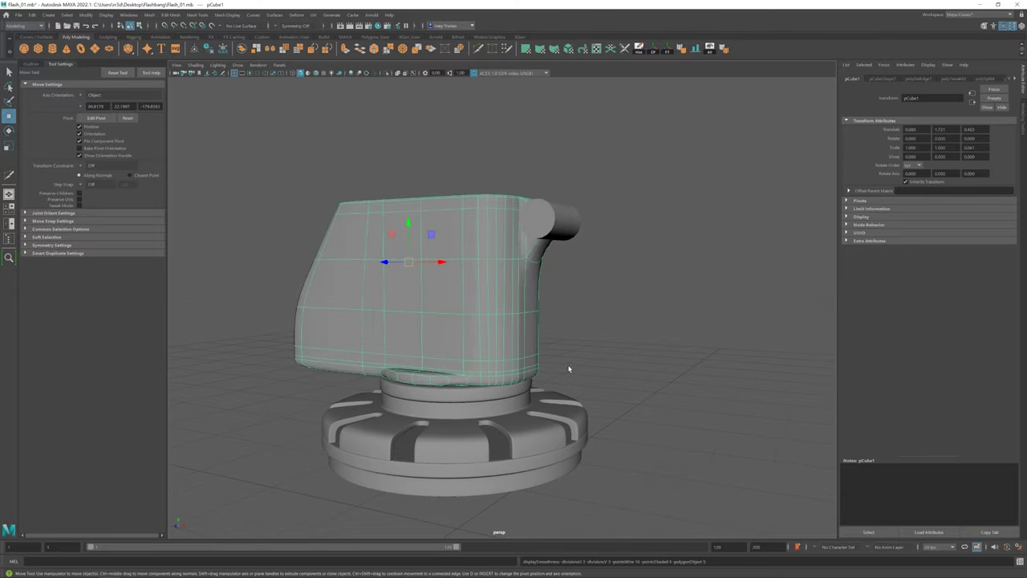
scroll(519, 382, "up", 3)
left_click(198, 15)
left_click(241, 64)
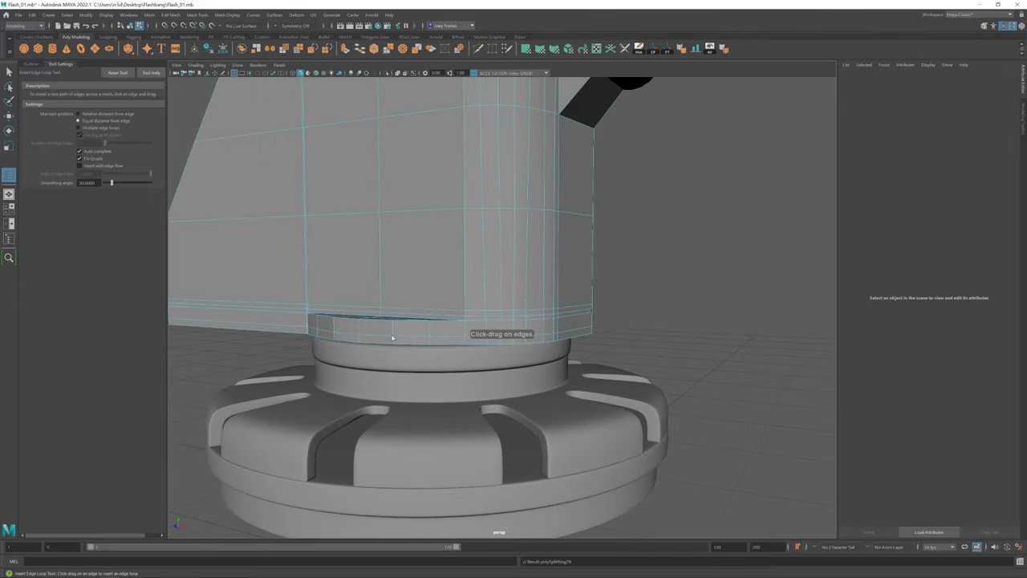
Step: Orbit and zoom to view the upright lever plate, hinge cylinder, and round base with Move active
scroll(393, 338, "down", 5)
left_click_drag(392, 338, 363, 293, "alt")
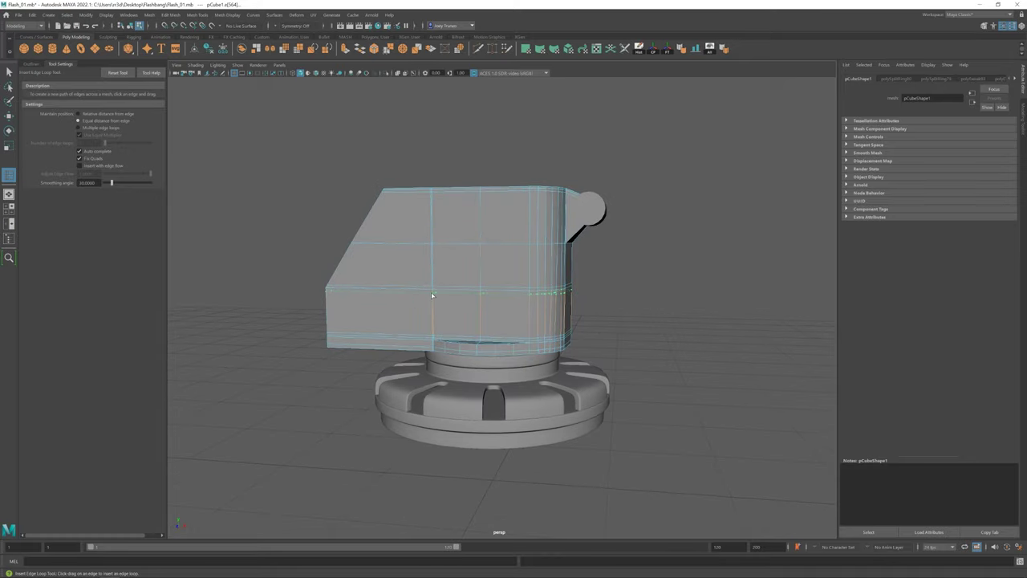
left_click_drag(442, 306, 482, 265, "alt")
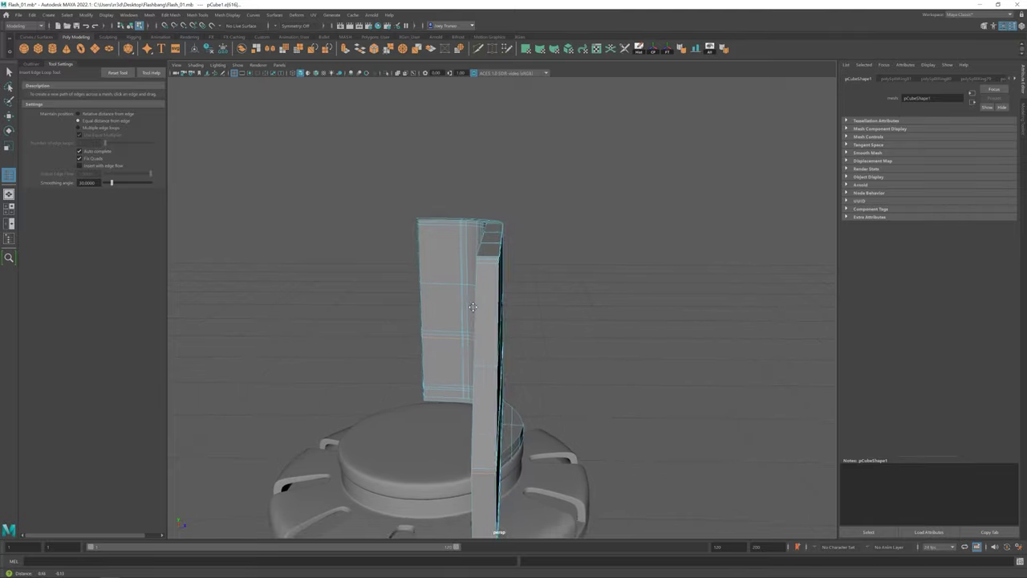
mouse_move(478, 263)
left_mouse_down("alt")
mouse_move(390, 314)
mouse_move(377, 298)
left_mouse_up("alt")
scroll(601, 429, "up", 3)
key("w")
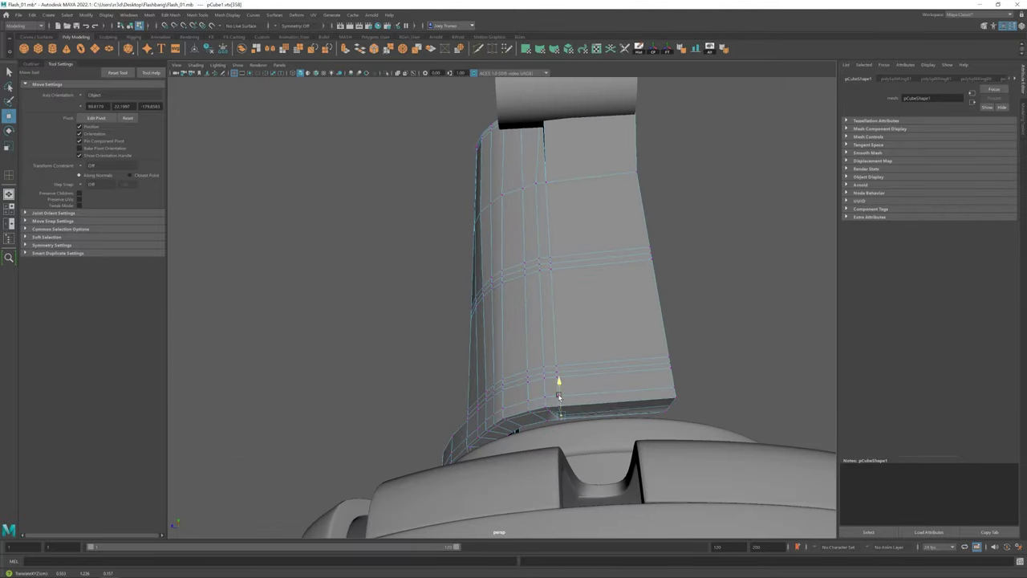
mouse_move(558, 395)
left_mouse_down("alt")
mouse_move(449, 425)
mouse_move(415, 451)
mouse_move(482, 401)
left_mouse_up("alt")
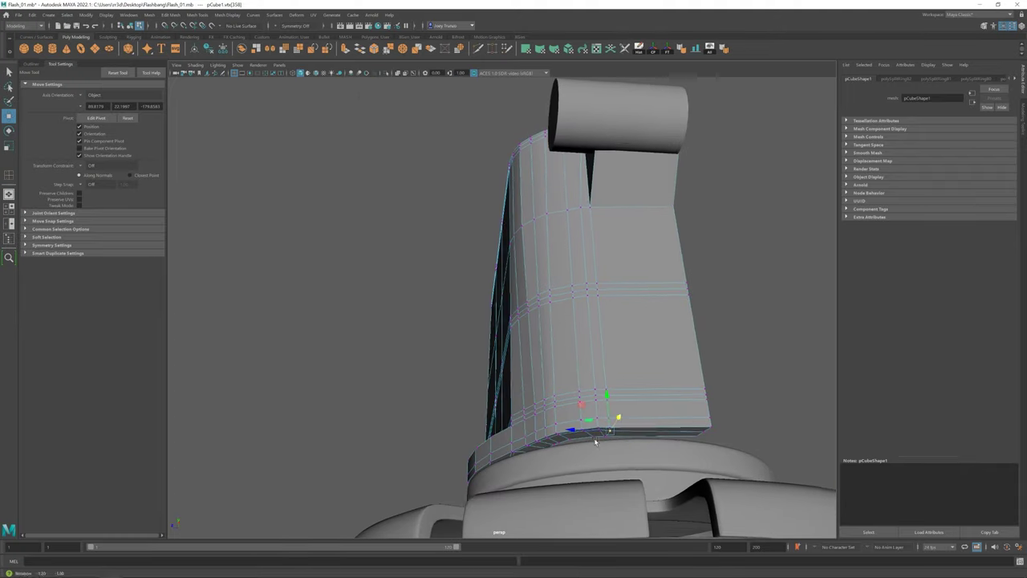
scroll(723, 440, "up", 3)
mouse_move(723, 441)
left_mouse_down("alt")
mouse_move(551, 228)
mouse_move(514, 260)
left_mouse_up("alt")
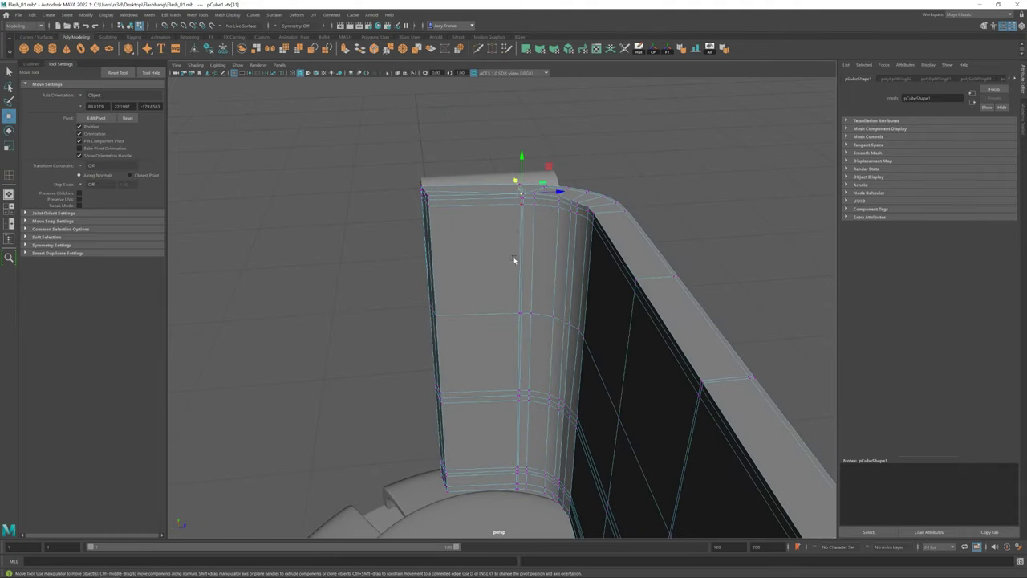
mouse_move(509, 354)
left_mouse_down("alt")
mouse_move(543, 321)
mouse_move(582, 350)
mouse_move(525, 350)
mouse_move(534, 318)
mouse_move(520, 249)
left_mouse_up("alt")
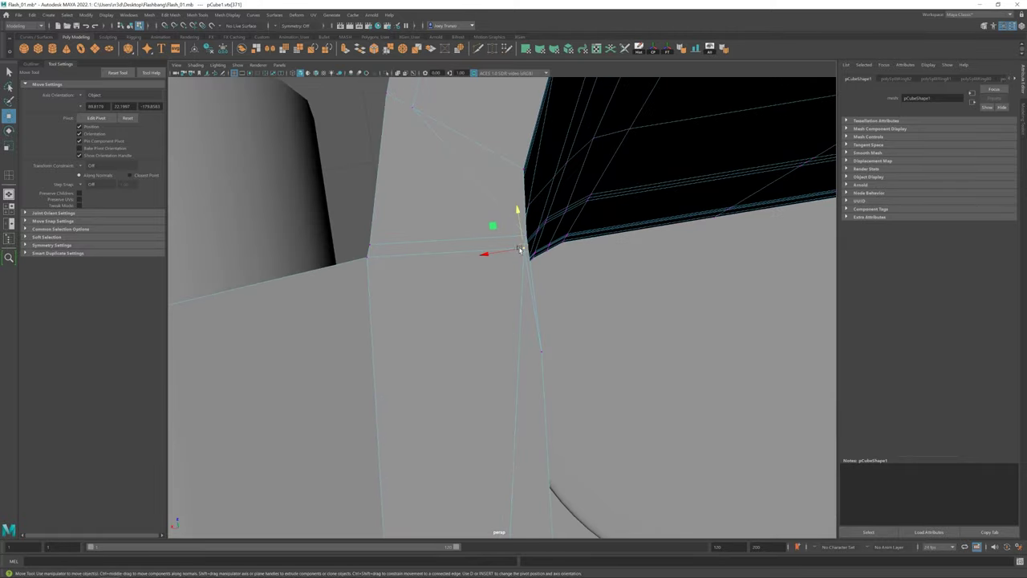
left_click_drag(393, 236, 514, 310, "alt")
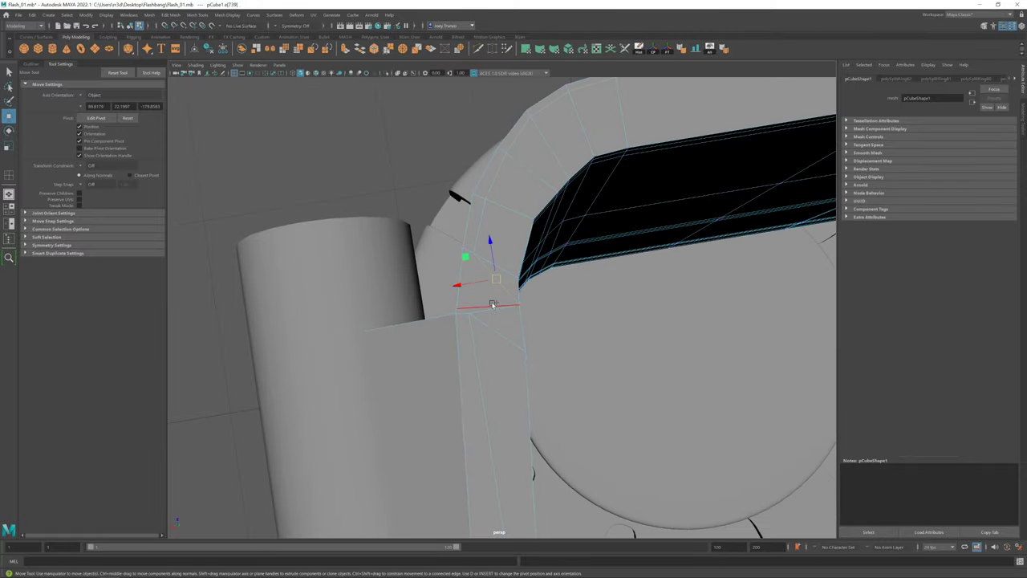
mouse_move(470, 277)
left_mouse_down("alt")
mouse_move(431, 305)
mouse_move(535, 300)
mouse_move(531, 240)
mouse_move(507, 328)
mouse_move(467, 328)
mouse_move(515, 220)
mouse_move(409, 218)
mouse_move(592, 270)
mouse_move(601, 293)
mouse_move(517, 293)
left_mouse_up("alt")
Step: Select and adjust a vertex at the plate's inner corner beside the hinge cylinder
key("w")
left_click(515, 218)
key("w")
left_click(517, 293)
left_click(516, 293)
mouse_move(499, 341)
left_mouse_down("alt")
mouse_move(519, 339)
mouse_move(513, 319)
mouse_move(662, 330)
mouse_move(633, 317)
mouse_move(404, 307)
mouse_move(476, 273)
mouse_move(481, 356)
mouse_move(527, 331)
left_mouse_up("alt")
left_click(403, 307)
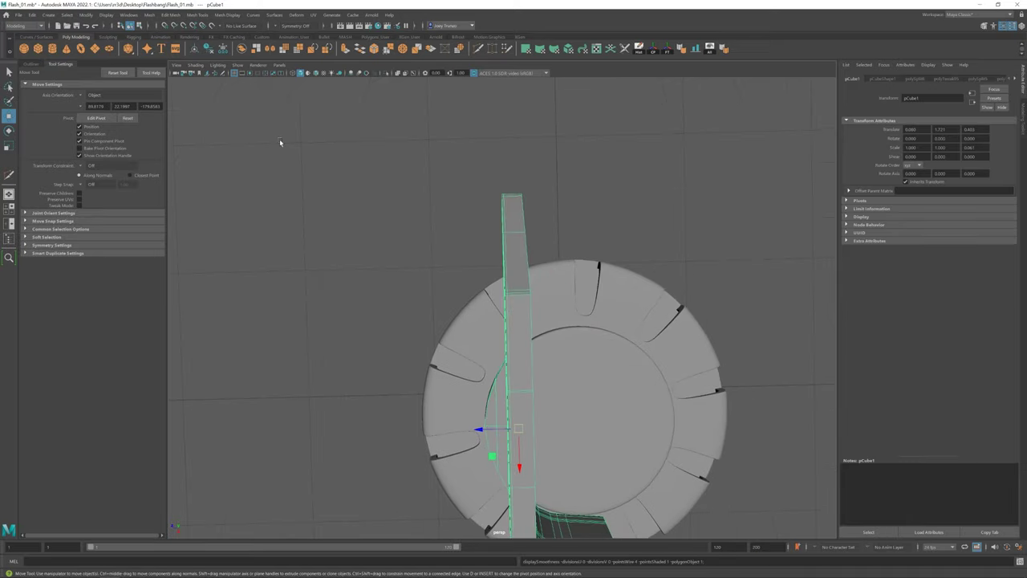
left_click_drag(528, 294, 463, 298, "alt")
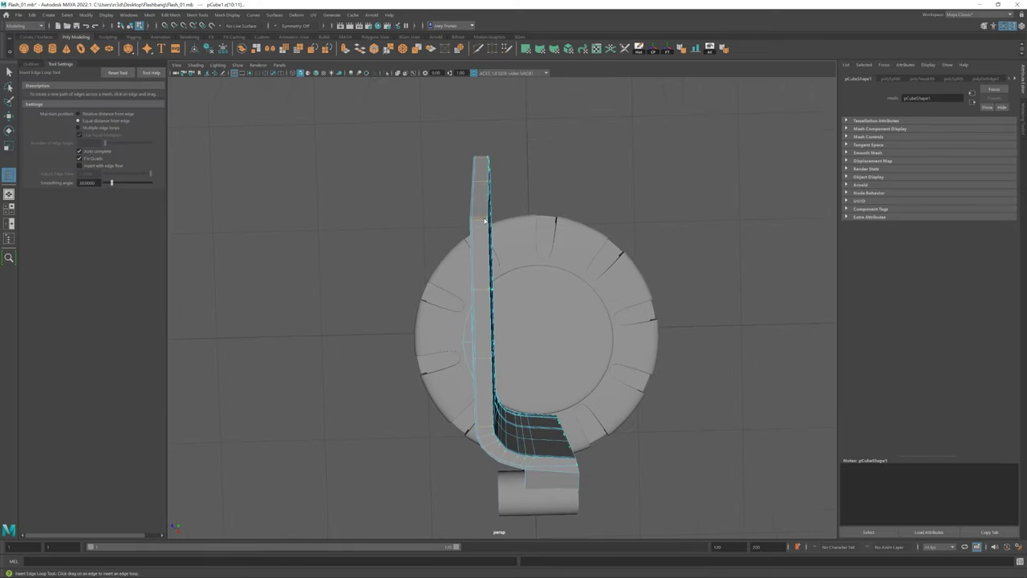
Step: Inspect the plate's lower and rounded top corners, then exit cutting with the Move Tool
mouse_move(485, 220)
left_mouse_down("alt")
mouse_move(465, 297)
mouse_move(531, 344)
mouse_move(417, 293)
mouse_move(416, 361)
mouse_move(398, 259)
mouse_move(557, 339)
mouse_move(437, 363)
mouse_move(465, 190)
mouse_move(466, 268)
mouse_move(412, 252)
mouse_move(504, 316)
mouse_move(505, 403)
mouse_move(551, 239)
left_mouse_up("alt")
key("w")
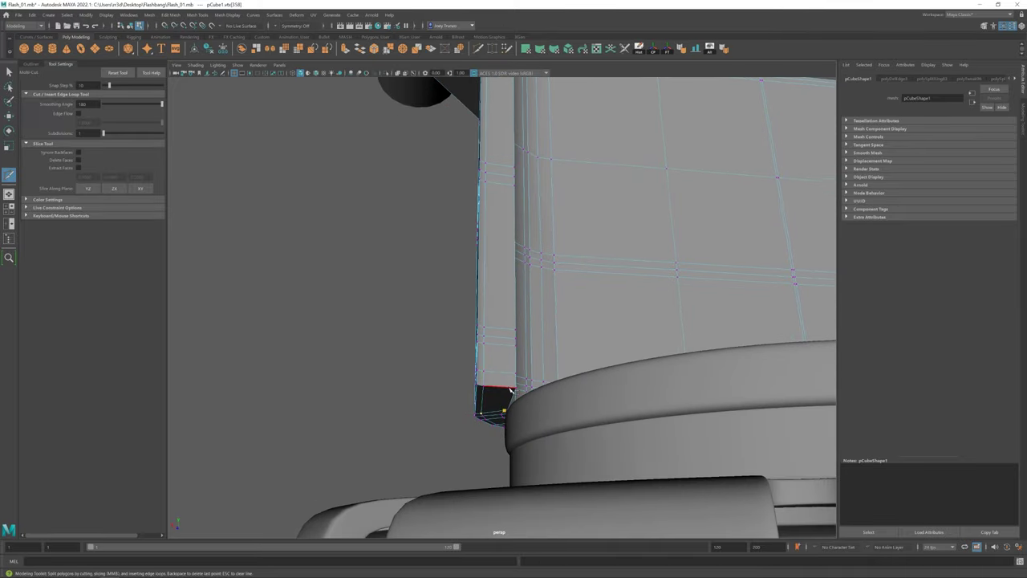
left_click_drag(510, 391, 508, 325, "alt")
mouse_move(511, 171)
left_mouse_down("alt")
mouse_move(474, 233)
mouse_move(474, 340)
left_mouse_up("alt")
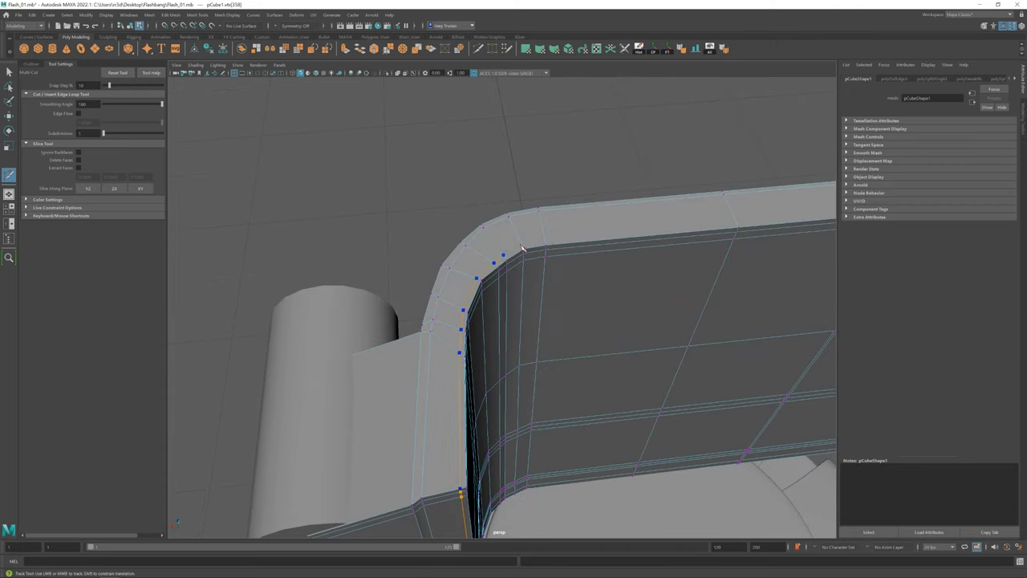
mouse_move(546, 240)
left_mouse_down("alt")
mouse_move(596, 298)
mouse_move(465, 341)
mouse_move(418, 339)
mouse_move(499, 271)
left_mouse_up("alt")
key("w")
scroll(498, 273, "down", 5)
left_click_drag(415, 360, 459, 395, "alt")
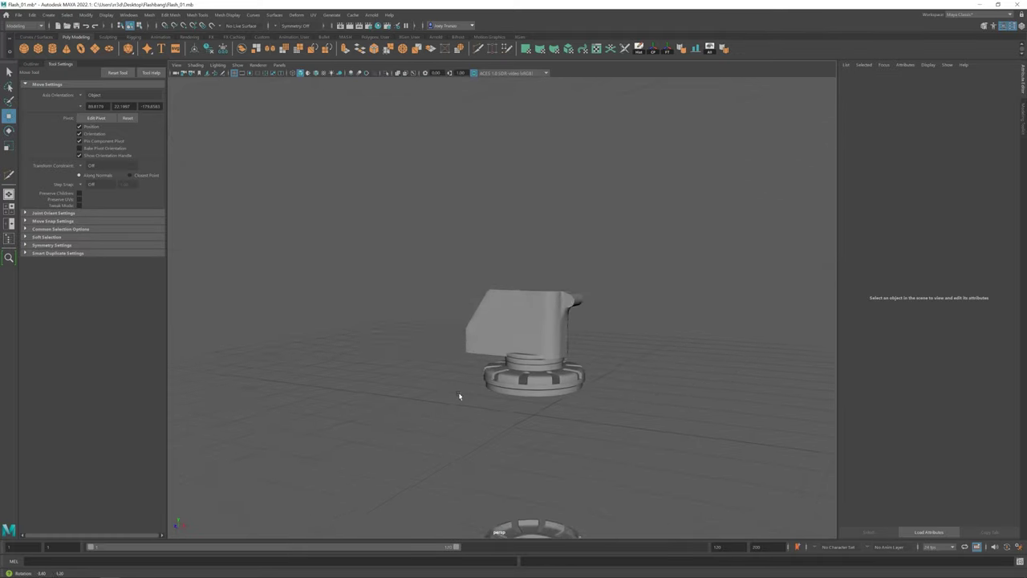
scroll(511, 351, "up", 5)
left_click_drag(548, 418, 481, 337, "alt")
Step: Select the lever plate body and pick one of its edges in edge mode
left_click(482, 337)
scroll(466, 301, "up", 3)
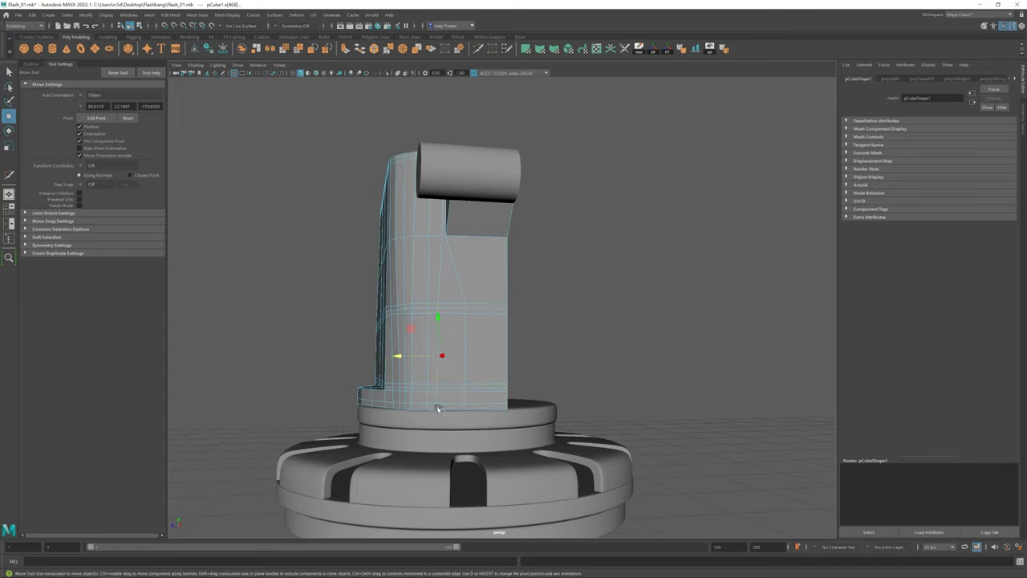
mouse_move(437, 409)
left_mouse_down("alt")
mouse_move(436, 374)
mouse_move(588, 291)
left_mouse_up("alt")
left_click(628, 385)
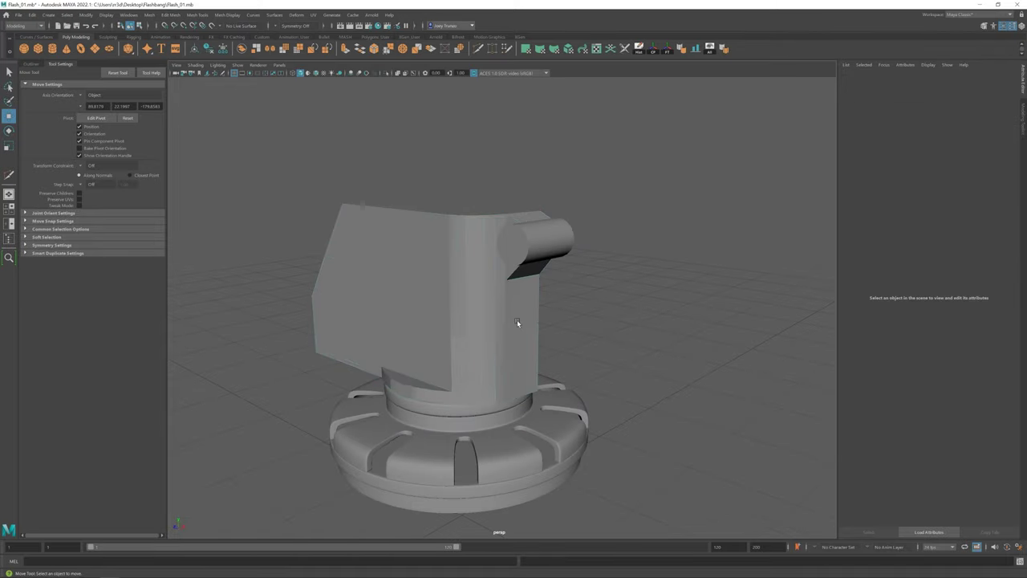
mouse_move(518, 321)
left_mouse_down("alt")
mouse_move(589, 335)
mouse_move(555, 356)
mouse_move(476, 312)
mouse_move(576, 319)
left_mouse_up("alt")
left_click(554, 355)
scroll(546, 337, "up", 3)
key("F10")
left_click(538, 323)
Step: Reselect the lever plate and insert an edge loop across its top via Mesh Tools
right_click_drag(471, 275, 559, 240)
scroll(470, 321, "down", 3)
scroll(513, 347, "down", 2)
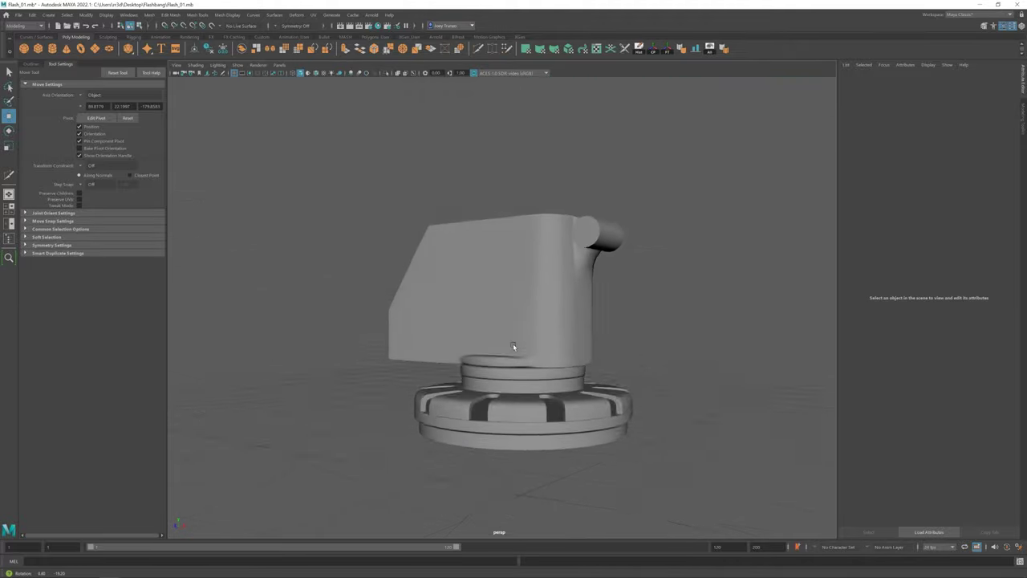
mouse_move(513, 346)
left_mouse_down("alt")
mouse_move(506, 341)
mouse_move(574, 282)
mouse_move(514, 337)
mouse_move(460, 350)
mouse_move(450, 300)
left_mouse_up("alt")
scroll(500, 337, "up", 3)
left_click(493, 333)
left_click(204, 14)
left_click(220, 113)
left_click(545, 269)
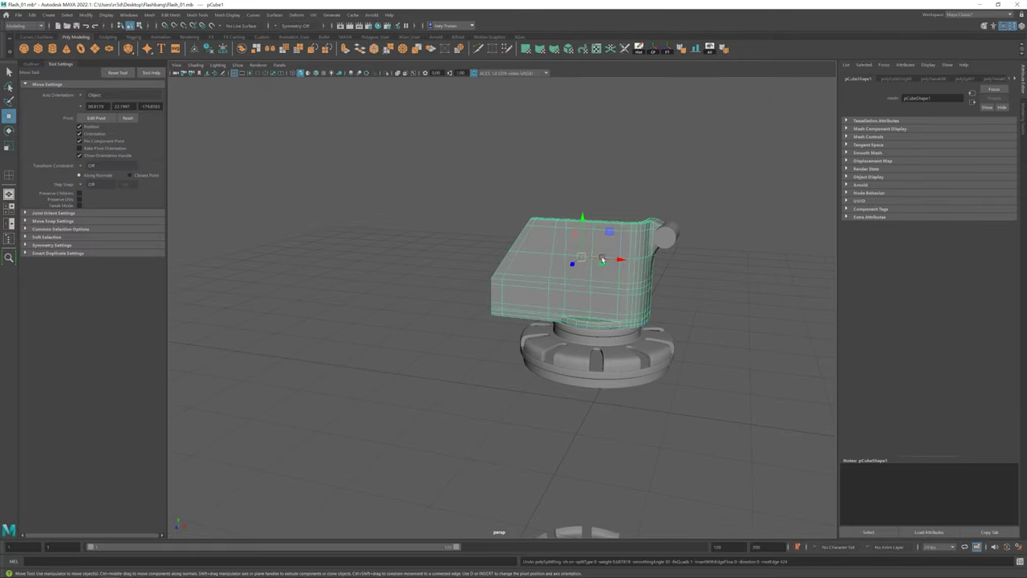
Step: Select the end cap faces of the small hinge cylinder
left_click(695, 294)
left_click_drag(695, 294, 587, 391, "alt")
mouse_move(668, 424)
left_mouse_down("alt")
mouse_move(477, 312)
mouse_move(470, 371)
left_mouse_up("alt")
scroll(649, 414, "up", 5)
scroll(530, 302, "down", 3)
left_click(529, 302)
left_click_drag(529, 302, 578, 339, "alt")
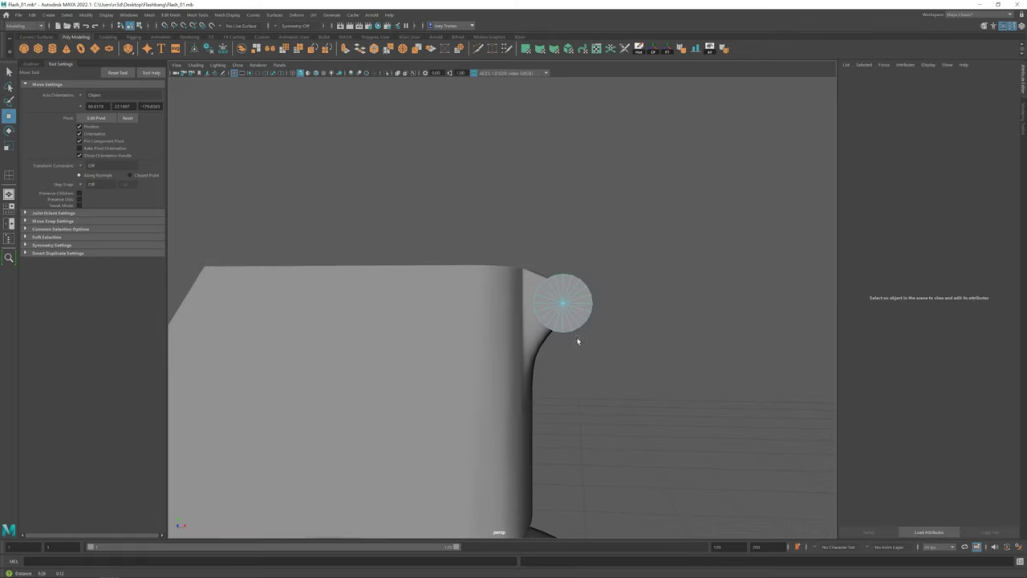
left_click(567, 313)
Step: Extrude the end cap and scale it outward into a rim, then extrude again and recess inward
key("ctrl+e")
key("r")
left_click_drag(562, 304, 629, 370)
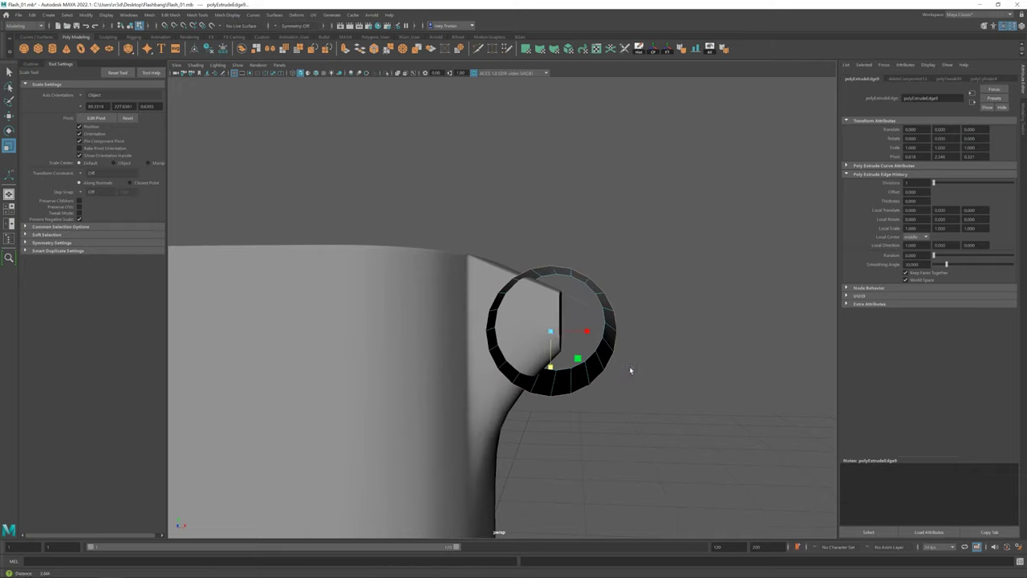
key("ctrl+e")
key("w")
mouse_move(542, 328)
left_mouse_down("alt")
mouse_move(458, 385)
mouse_move(410, 390)
left_mouse_up("alt")
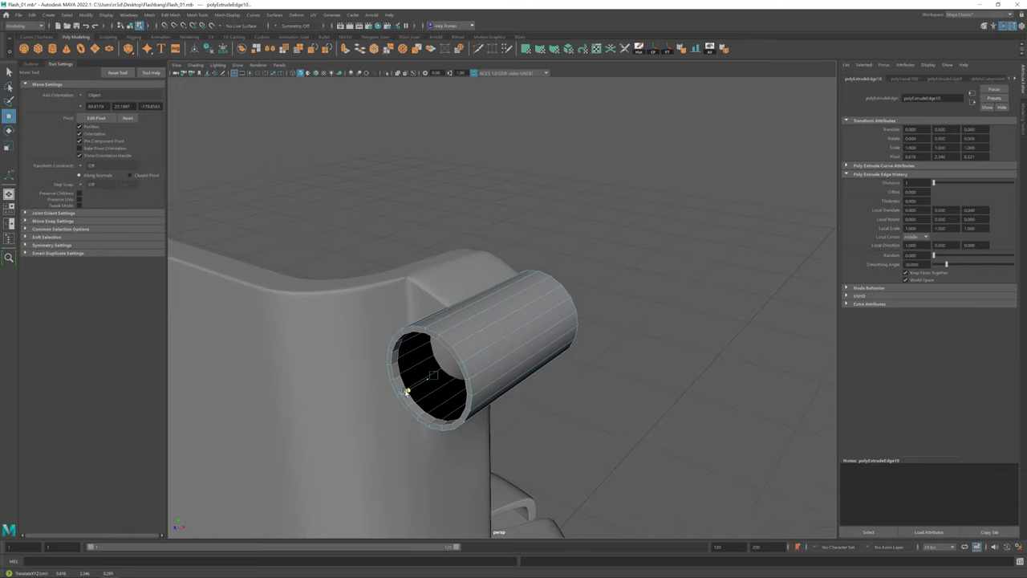
Step: Orbit to the tube's end and frame the hinge cylinder to check the hollow rim
left_click_drag(433, 240, 469, 303, "alt")
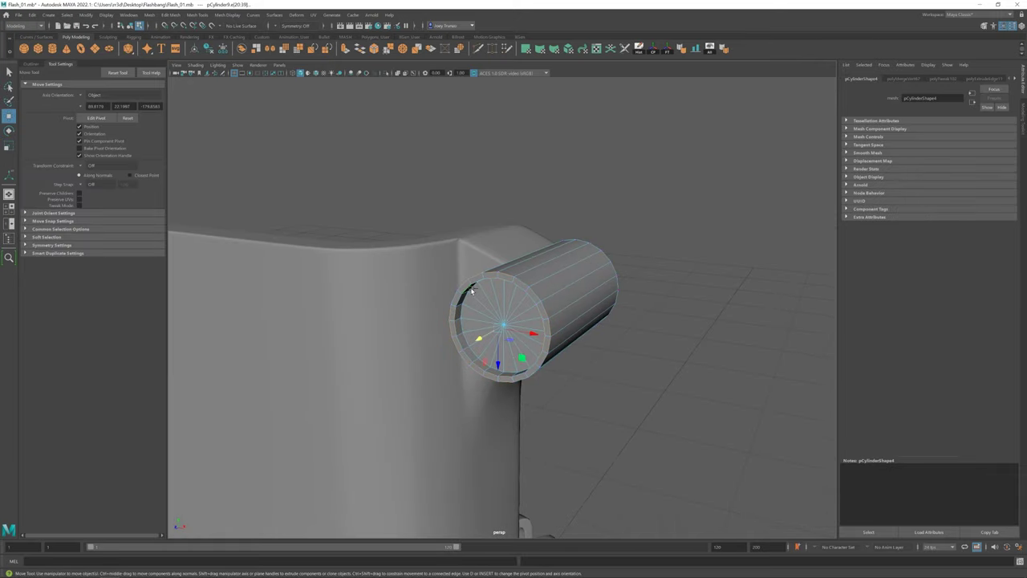
right_click_drag(550, 270, 378, 348, "alt")
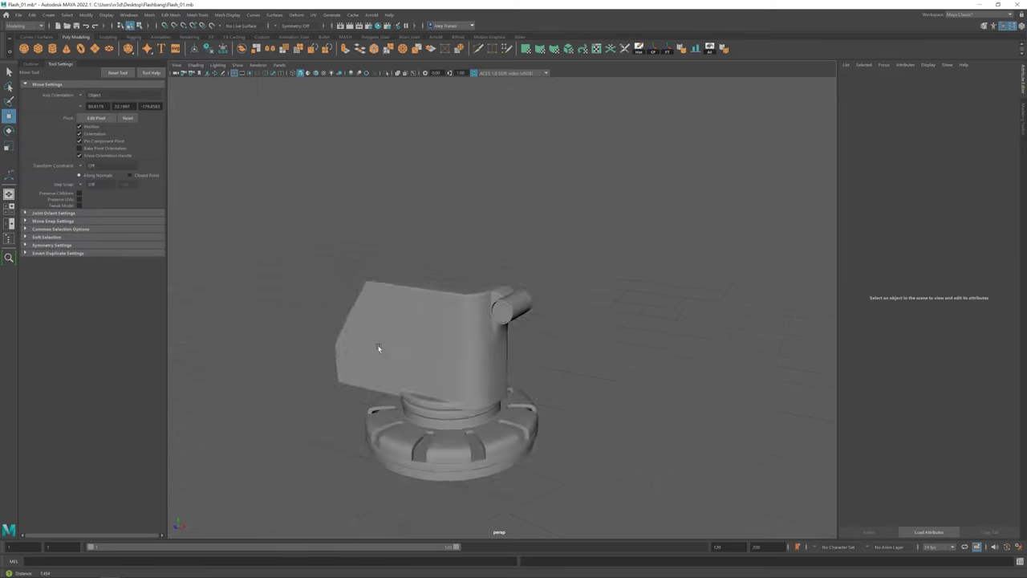
left_click(507, 301)
key("f")
key("q")
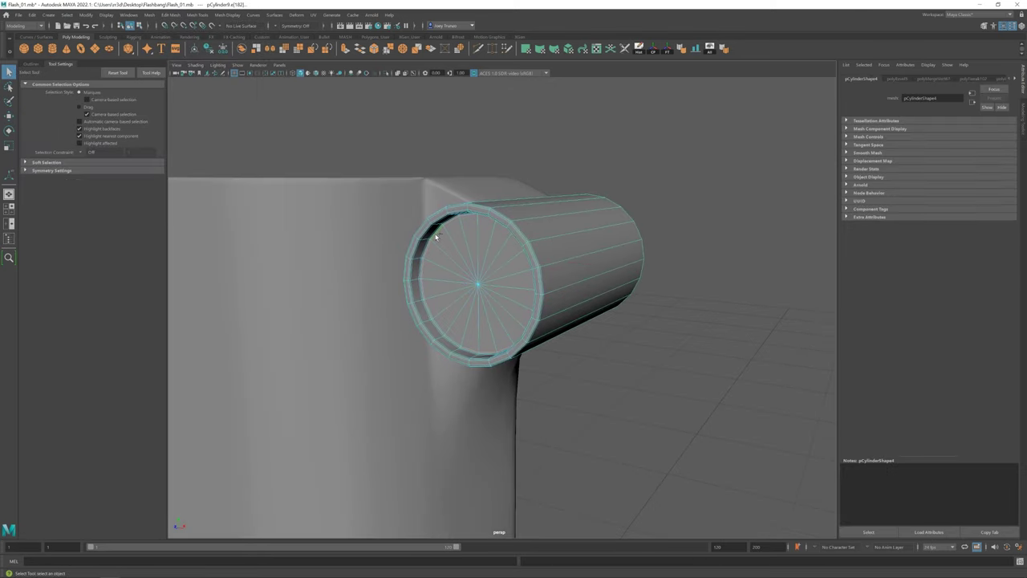
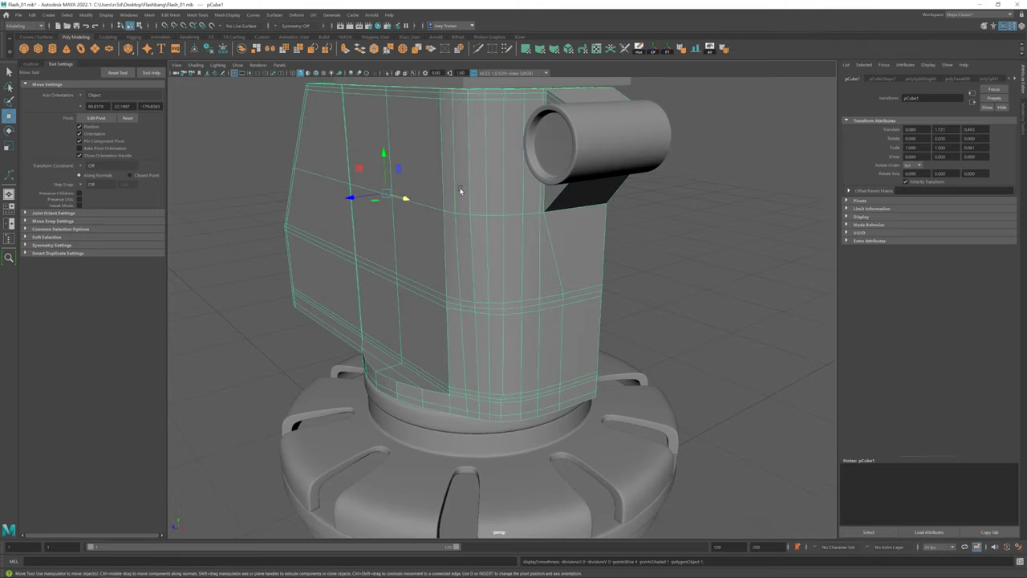
Step: In edge mode, select a vertical edge on the housing's rounded corner and move it
right_click_drag(459, 193, 462, 187)
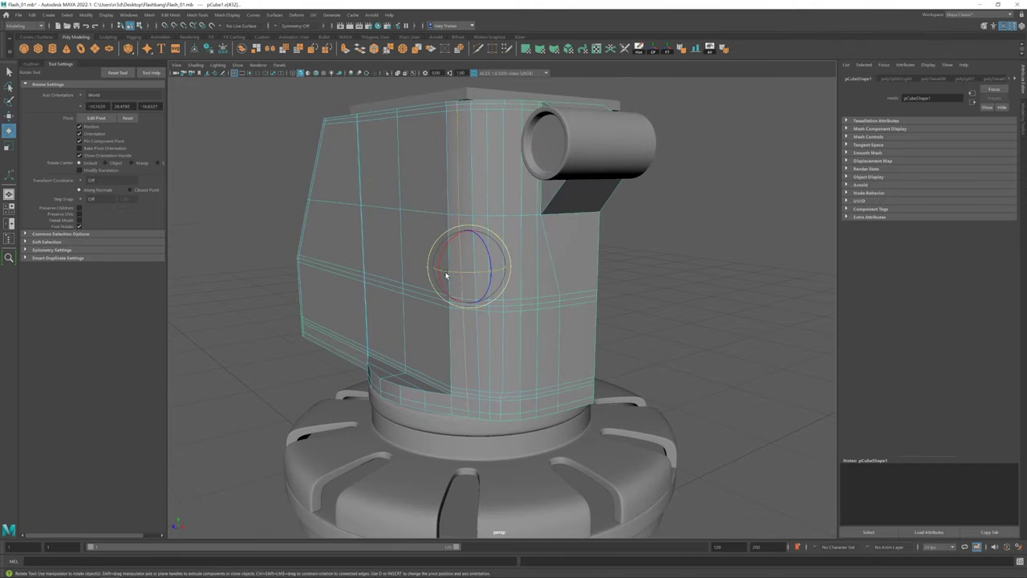
key("w")
mouse_move(508, 242)
left_mouse_down("alt")
mouse_move(465, 281)
mouse_move(481, 112)
left_mouse_up("alt")
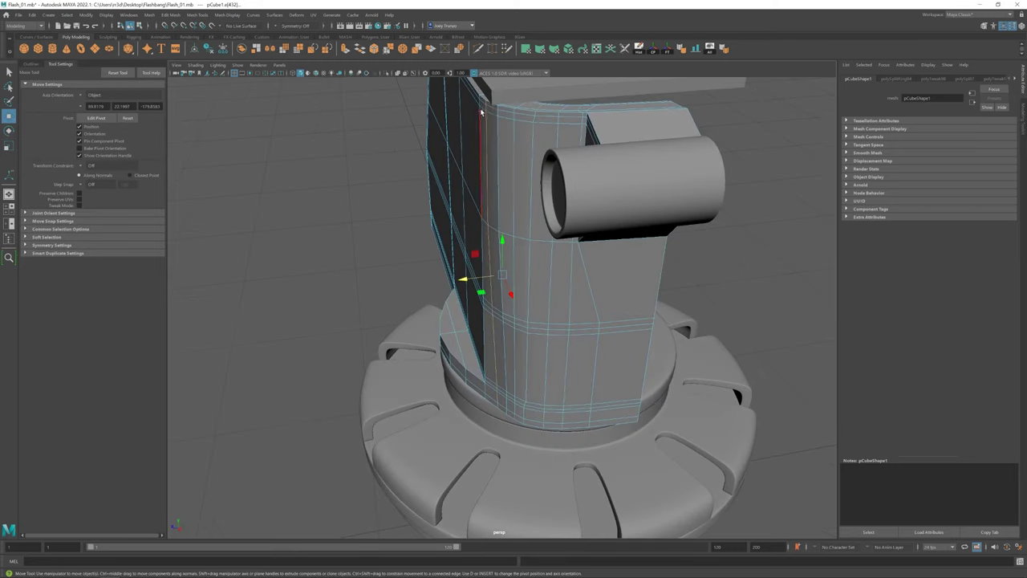
left_click(500, 277)
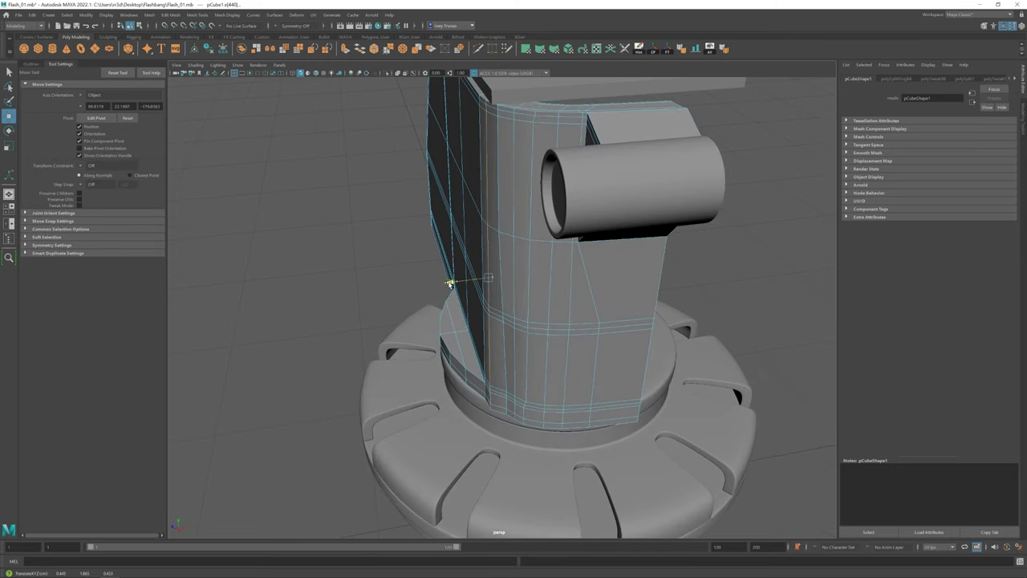
mouse_move(452, 283)
left_mouse_down("alt")
mouse_move(488, 282)
mouse_move(477, 292)
left_mouse_up("alt")
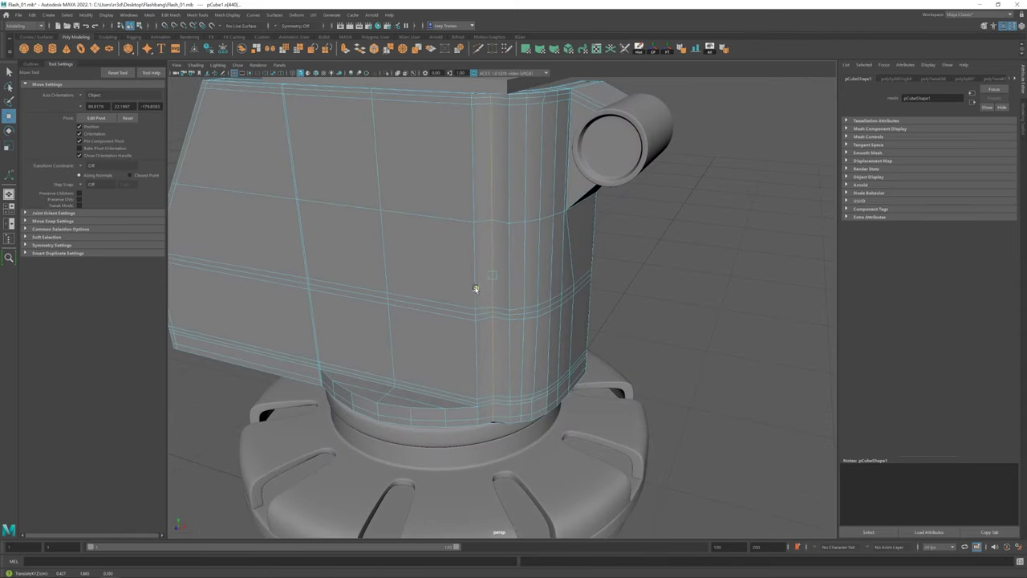
mouse_move(475, 290)
left_mouse_down("alt")
mouse_move(470, 259)
mouse_move(458, 291)
mouse_move(479, 302)
left_mouse_up("alt")
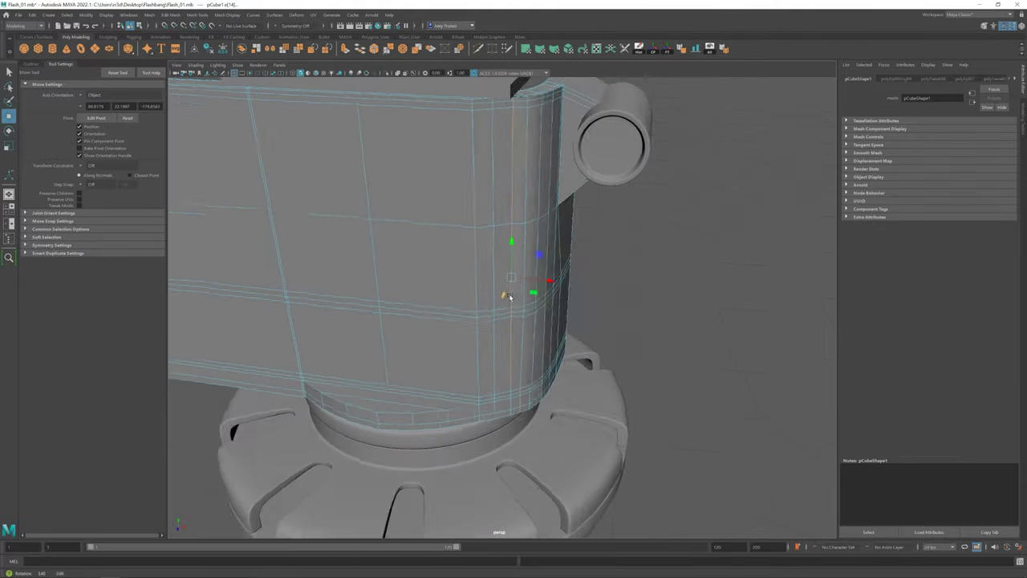
key("w")
mouse_move(506, 294)
left_mouse_down("alt")
mouse_move(482, 190)
mouse_move(503, 321)
left_mouse_up("alt")
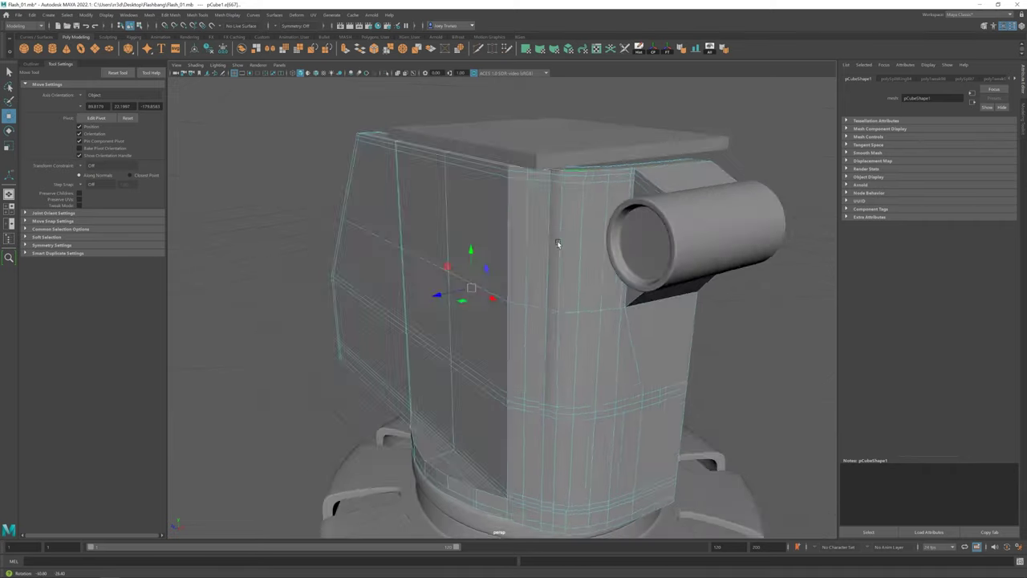
Step: Isolate the housing mesh and move a vertex on its curved top edge
key("ctrl+1")
scroll(502, 321, "up", 1)
key("F9")
left_click(484, 282)
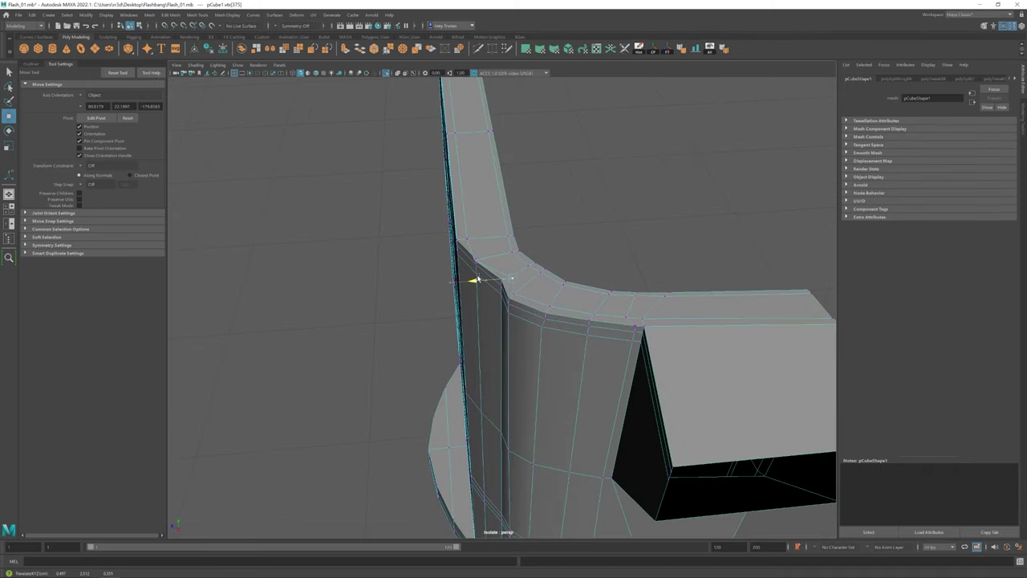
mouse_move(454, 260)
left_mouse_down("alt")
mouse_move(504, 297)
mouse_move(553, 268)
mouse_move(583, 280)
mouse_move(522, 321)
mouse_move(542, 327)
mouse_move(535, 366)
mouse_move(525, 253)
left_mouse_up("alt")
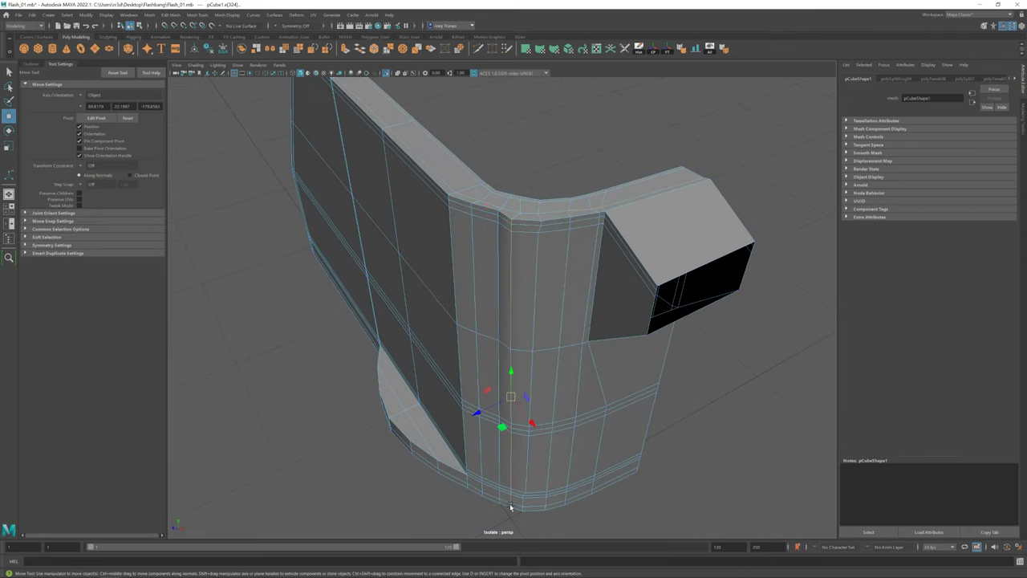
key("w")
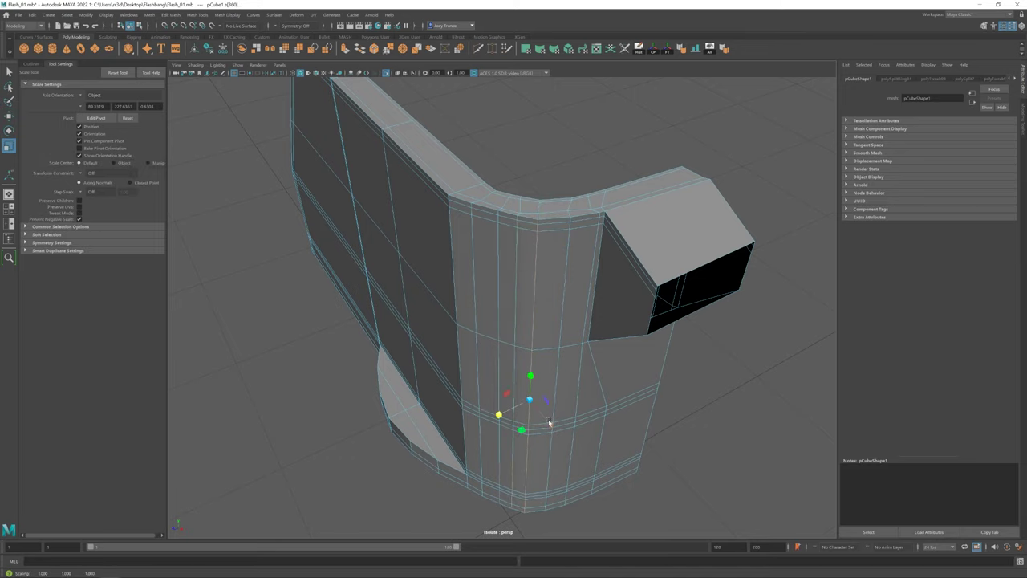
Step: Show the full turret again, then marquee-select the housing's right-side vertices and scale and move them
left_click(386, 73)
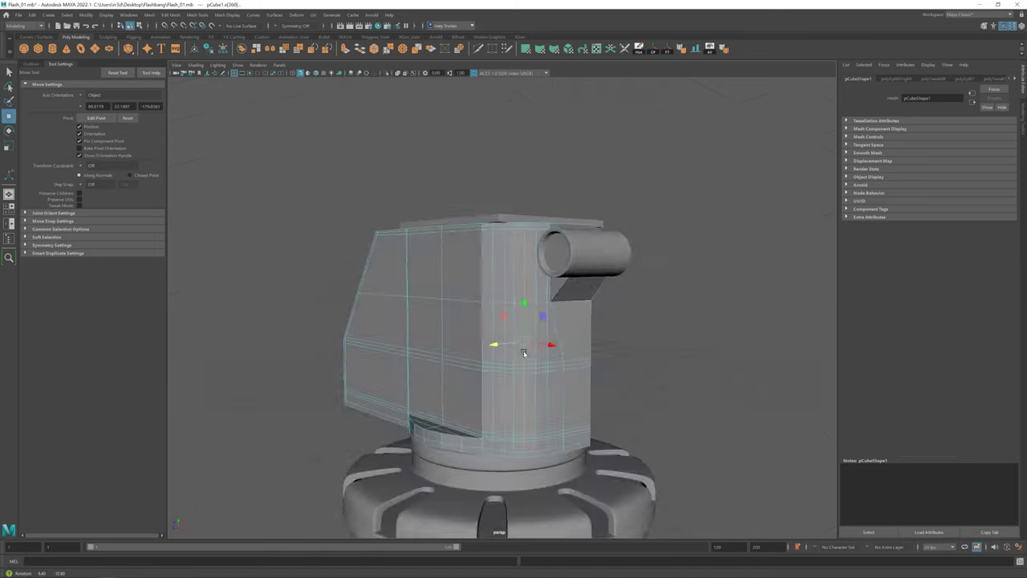
mouse_move(513, 336)
left_mouse_down("alt")
mouse_move(531, 372)
mouse_move(517, 342)
left_mouse_up("alt")
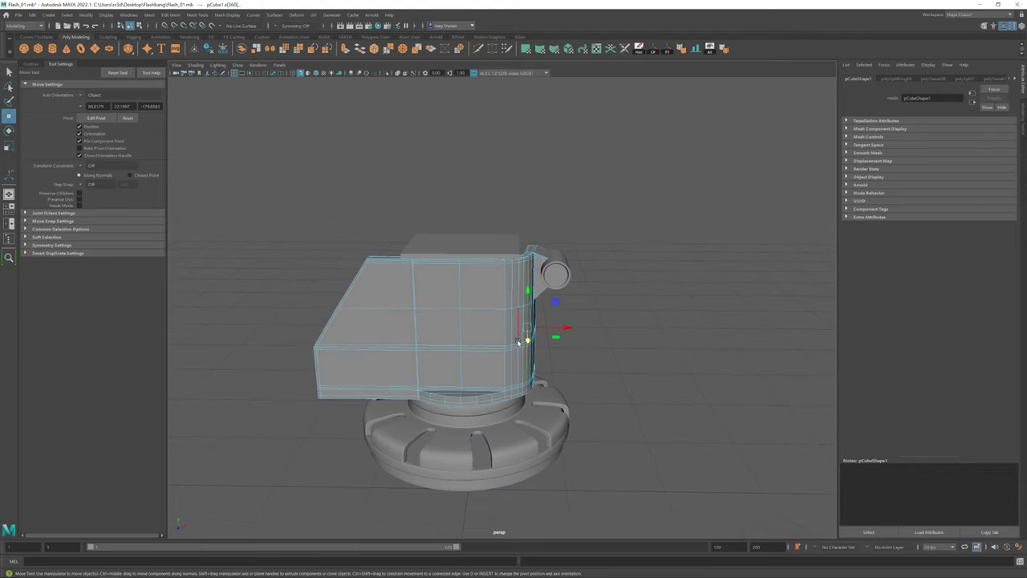
left_click_drag(622, 180, 505, 416)
key("r")
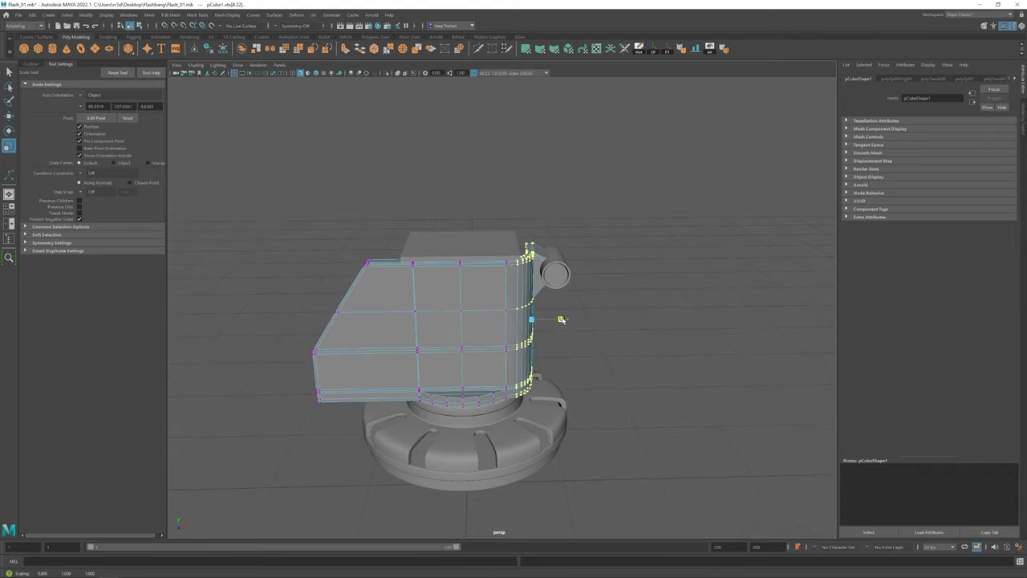
mouse_move(562, 319)
left_mouse_down("alt")
mouse_move(487, 350)
mouse_move(497, 264)
left_mouse_up("alt")
key("r")
key("w")
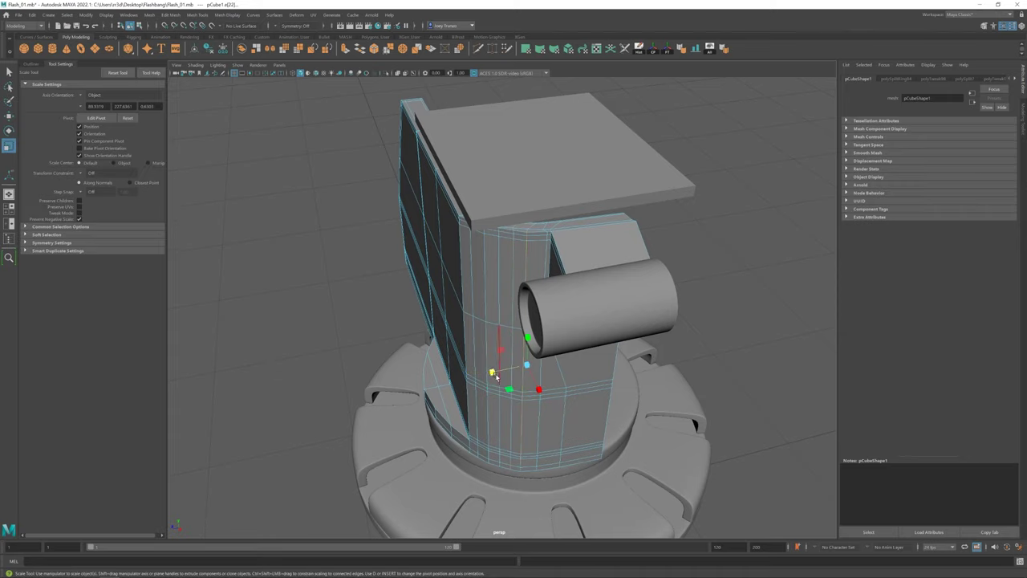
key("w")
key("r")
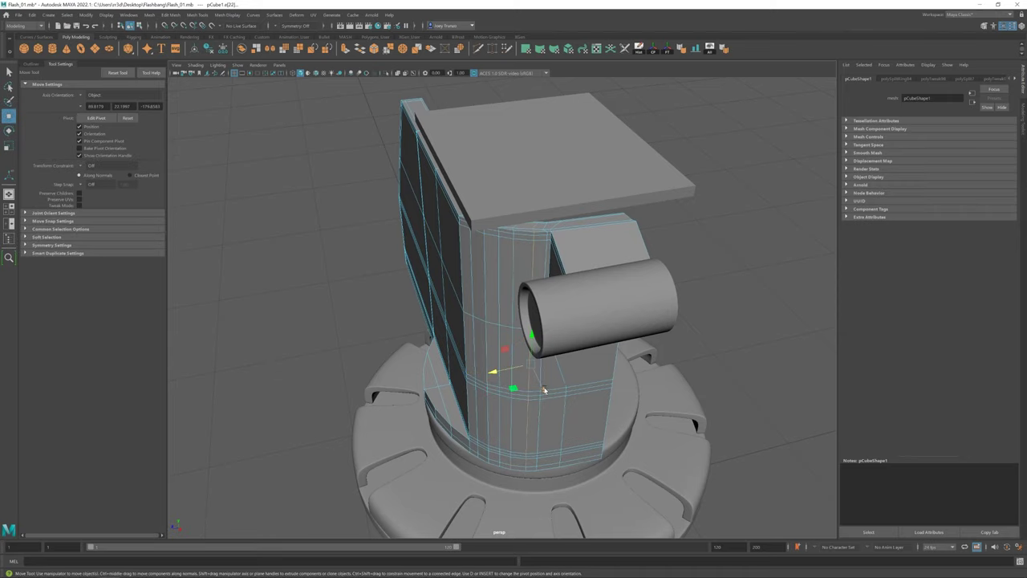
mouse_move(543, 387)
left_mouse_down("alt")
mouse_move(573, 348)
mouse_move(553, 386)
mouse_move(515, 372)
mouse_move(442, 257)
mouse_move(566, 394)
mouse_move(477, 259)
mouse_move(433, 304)
mouse_move(527, 264)
left_mouse_up("alt")
Step: Isolate the housing object and adjust a vertex on its curved corner
key("F8")
left_click(515, 371)
key("shift+i")
right_click_drag(527, 264, 483, 191)
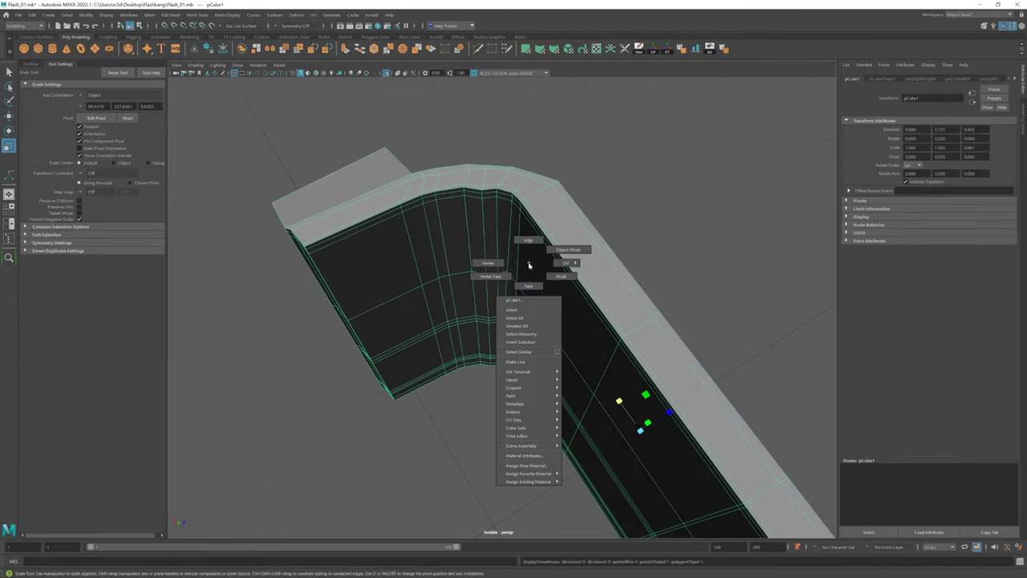
left_click(483, 185)
mouse_move(483, 184)
left_mouse_down("alt")
mouse_move(532, 245)
mouse_move(520, 362)
left_mouse_up("alt")
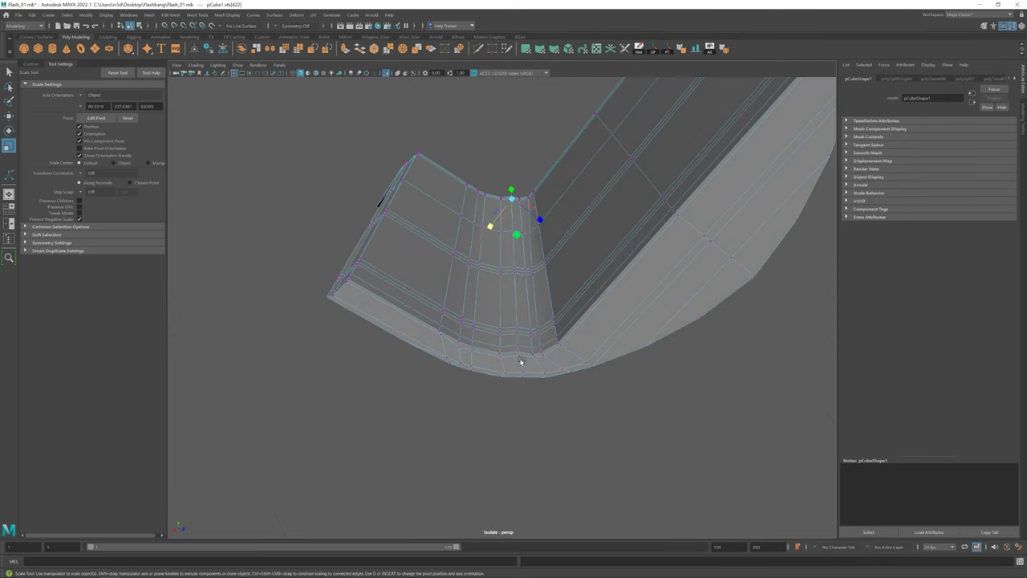
left_click_drag(511, 195, 520, 226, "alt")
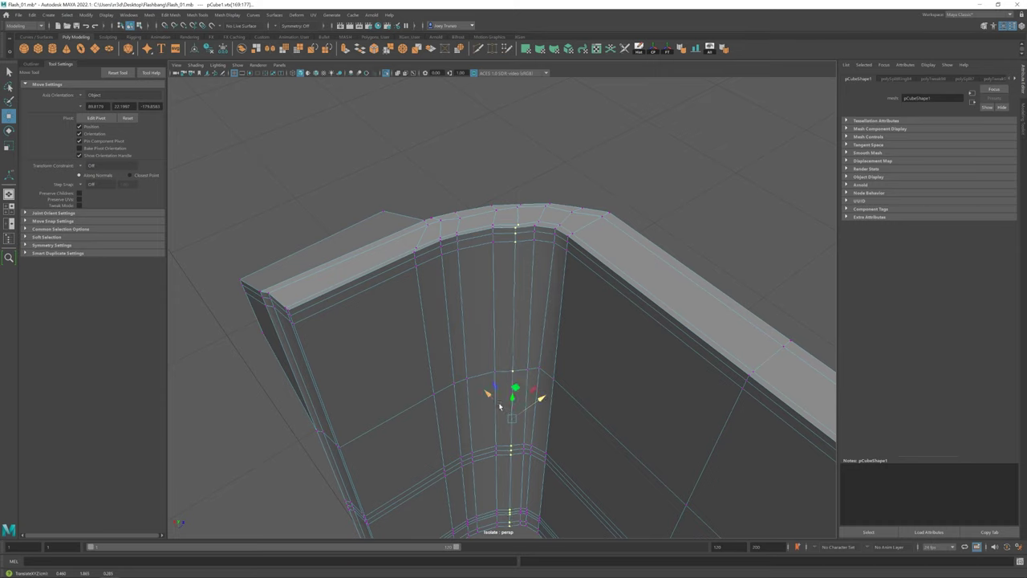
mouse_move(491, 202)
left_mouse_down("alt")
mouse_move(520, 217)
mouse_move(516, 208)
left_mouse_up("alt")
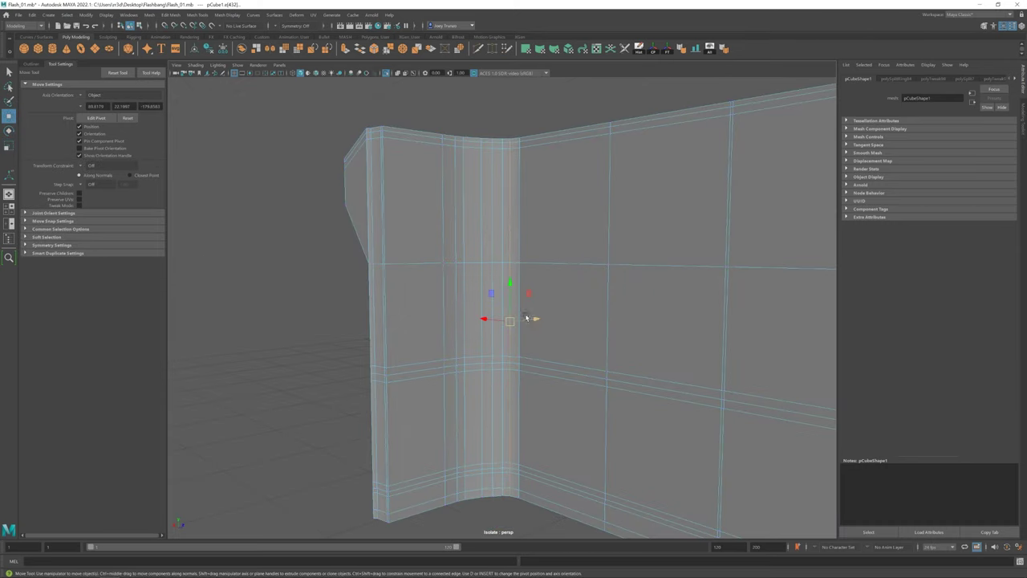
left_click_drag(526, 319, 508, 153, "alt")
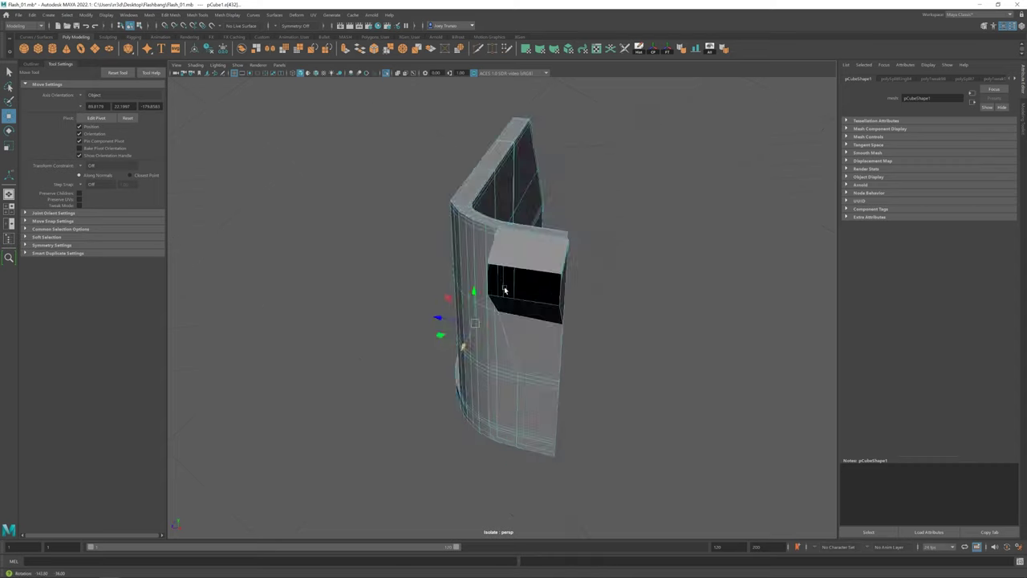
mouse_move(471, 223)
left_mouse_down("alt")
mouse_move(580, 172)
mouse_move(492, 321)
left_mouse_up("alt")
Step: Return the housing to vertex editing and inspect the bent wall from several angles
key("F8")
right_click(492, 321)
right_click_drag(492, 321, 479, 308)
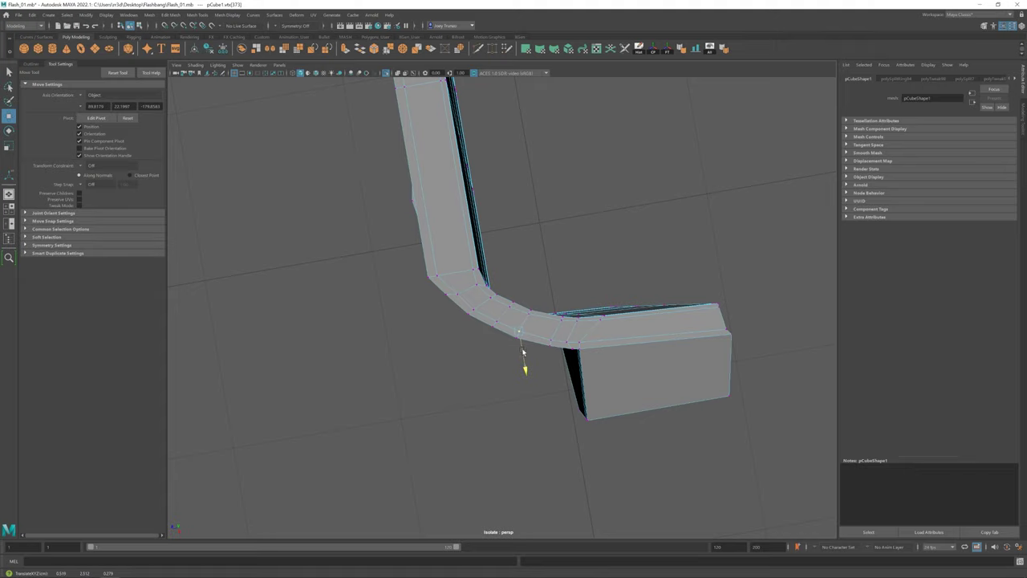
mouse_move(522, 351)
left_mouse_down("alt")
mouse_move(479, 300)
mouse_move(489, 294)
mouse_move(535, 327)
left_mouse_up("alt")
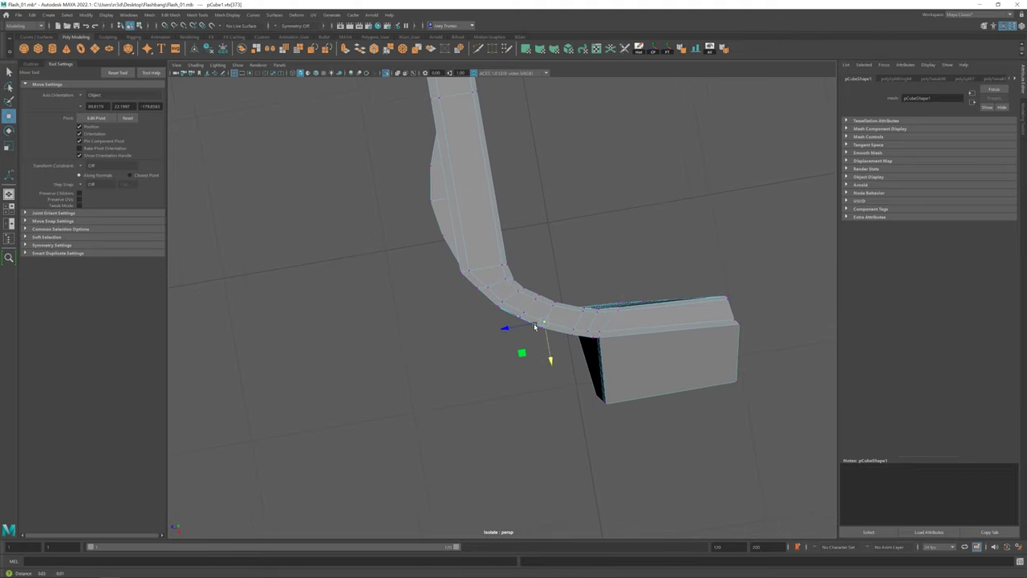
right_click_drag(535, 327, 522, 344)
left_click_drag(522, 345, 499, 322, "alt")
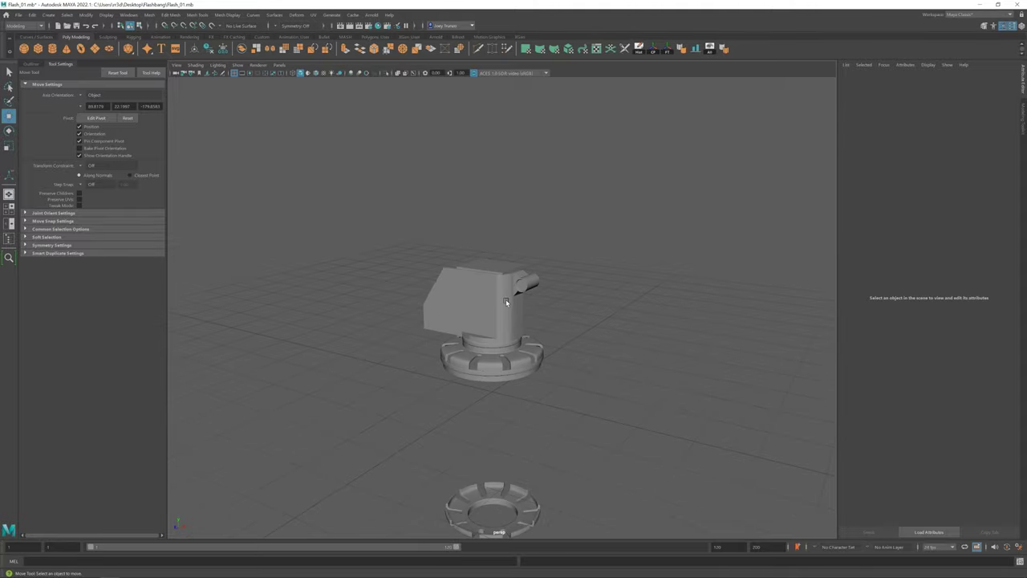
Step: Select an edge on the housing's right corner, then clear the selection
left_click(505, 301)
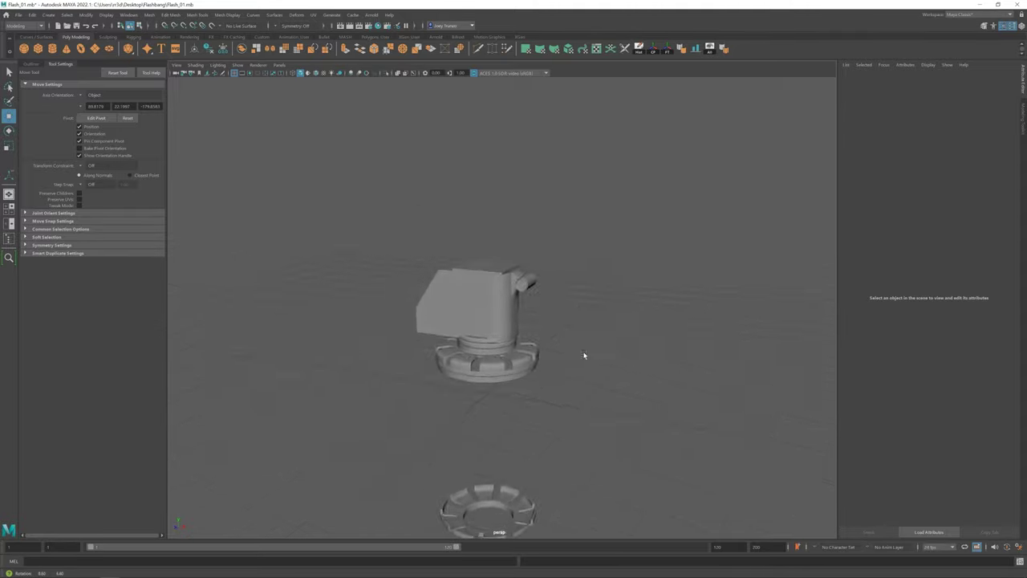
scroll(500, 321, "up", 3)
scroll(682, 425, "up", 4)
scroll(492, 281, "up", 2)
mouse_move(492, 280)
left_mouse_down("alt")
mouse_move(523, 309)
mouse_move(509, 252)
mouse_move(540, 310)
mouse_move(577, 313)
mouse_move(532, 339)
mouse_move(565, 328)
left_mouse_up("alt")
left_click(566, 313)
key("F8")
scroll(524, 271, "down", 3)
left_click(541, 310)
Step: Isolate the housing again and select a vertex on its top arch
right_click_drag(565, 328, 481, 344, "alt")
left_click_drag(481, 344, 539, 383, "alt")
scroll(539, 384, "up", 10)
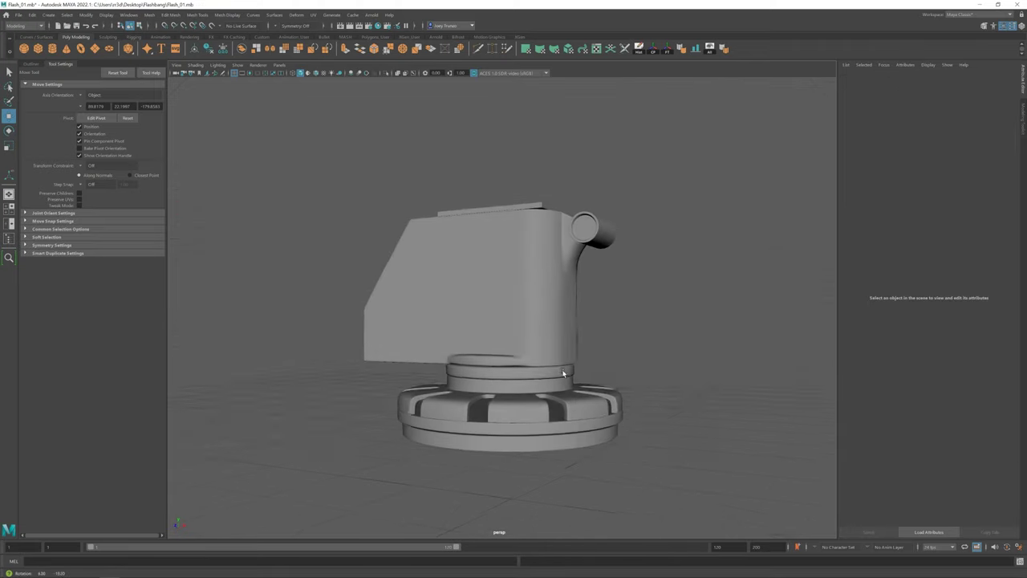
left_click(522, 337)
scroll(591, 360, "up", 5)
scroll(599, 369, "up", 2)
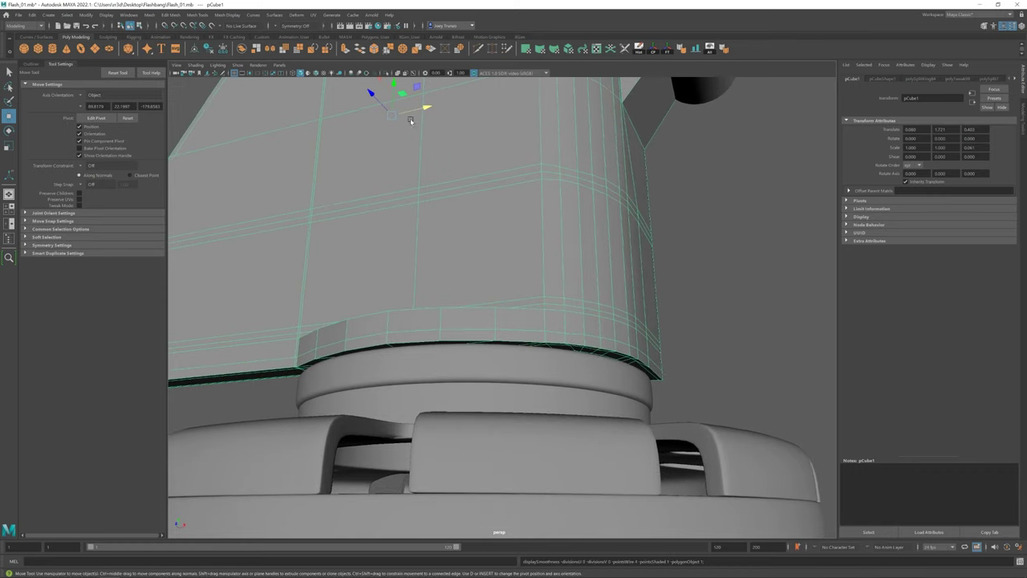
key("ctrl+1")
mouse_move(410, 121)
left_mouse_down("alt")
mouse_move(545, 351)
mouse_move(548, 330)
left_mouse_up("alt")
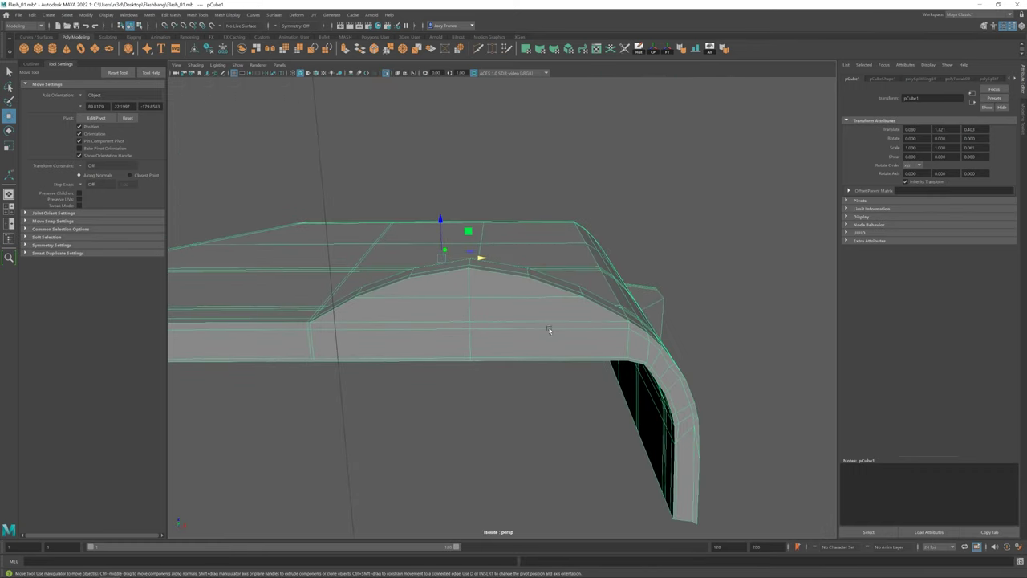
key("F9")
left_click(673, 367)
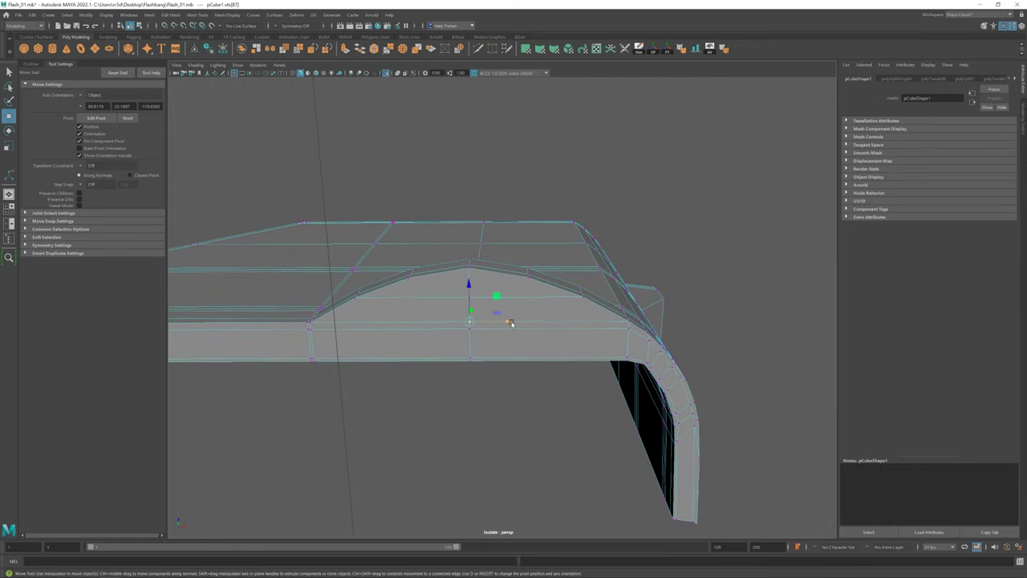
Step: Start the Multi-Cut tool, then end isolation and zoom out to the whole turret
key("ctrl+shift+x")
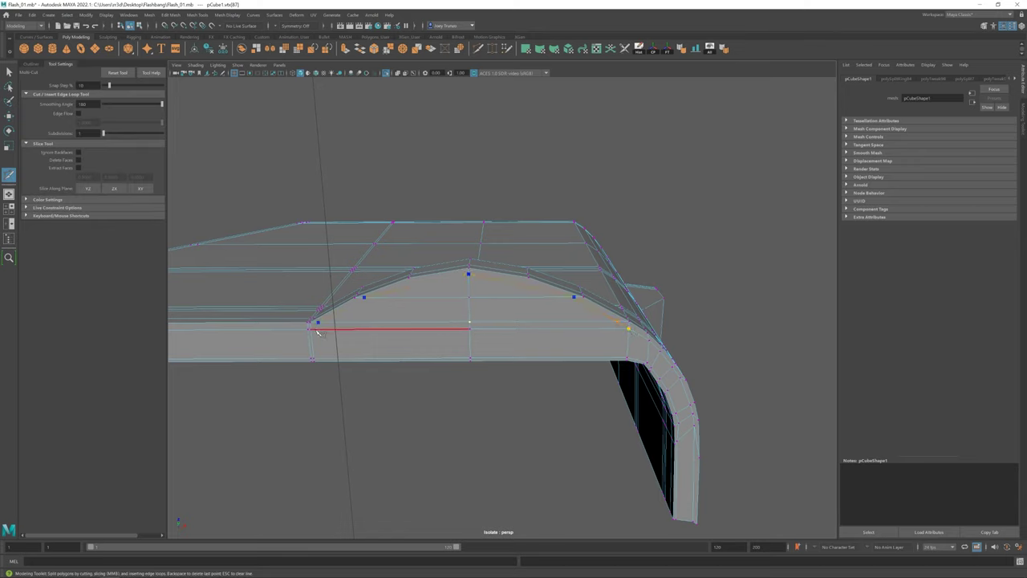
mouse_move(355, 347)
left_mouse_down("alt")
mouse_move(545, 337)
mouse_move(493, 286)
left_mouse_up("alt")
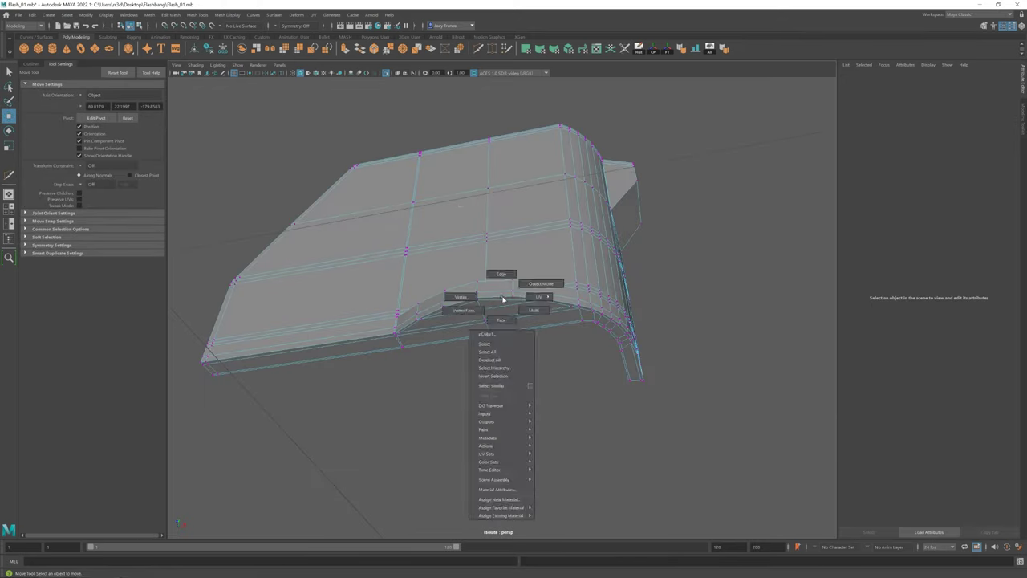
right_click_drag(492, 286, 493, 268)
left_click_drag(550, 395, 531, 394, "alt")
key("w")
key("ctrl+1")
mouse_move(531, 394)
right_mouse_down("alt")
mouse_move(546, 357)
mouse_move(275, 330)
mouse_move(618, 430)
right_mouse_up("alt")
key("ctrl+z")
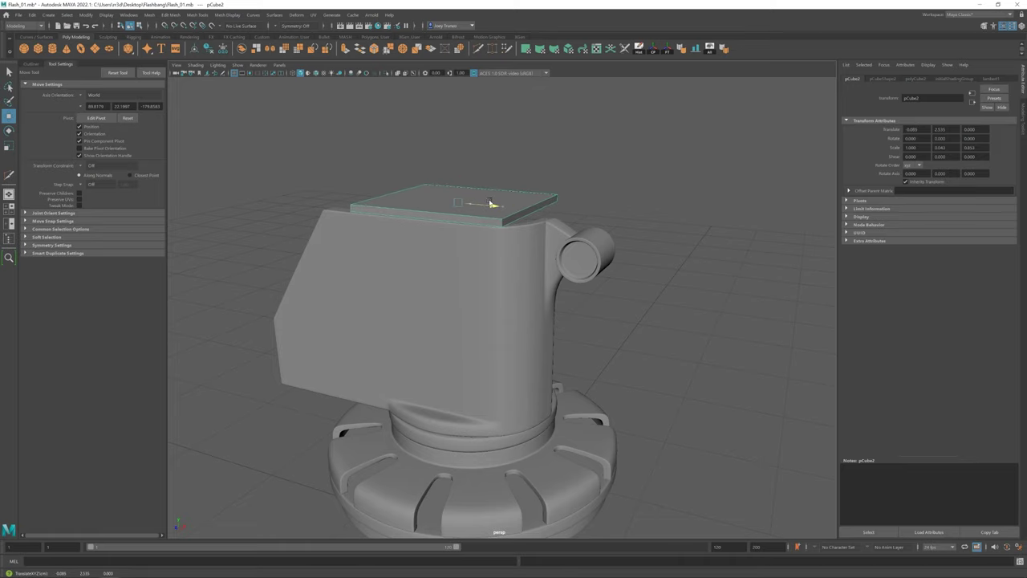
Step: Slide the top plate slightly along X, then inspect the housing and side clamp cylinder
left_click_drag(511, 208, 556, 218)
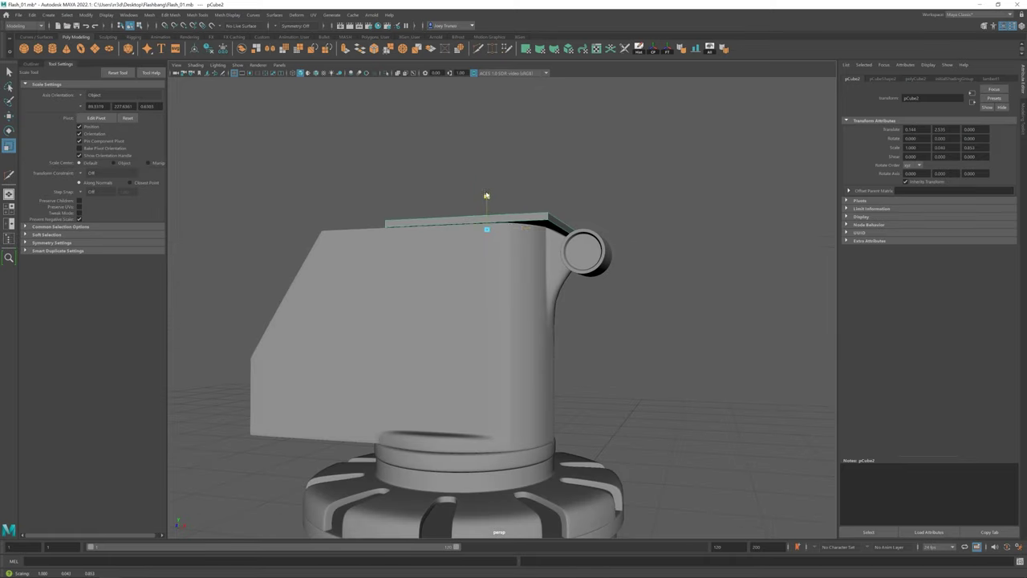
left_click(557, 218)
left_click(538, 274)
left_click_drag(539, 274, 660, 252, "alt")
left_click(575, 222)
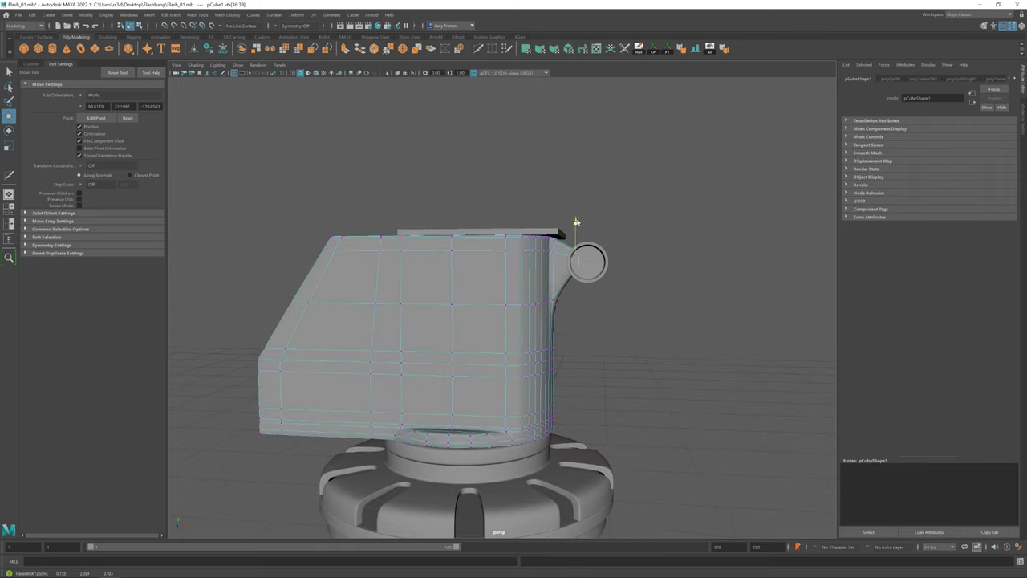
left_click_drag(575, 222, 592, 265, "alt")
left_click(591, 265)
left_click_drag(589, 222, 562, 241, "alt")
scroll(561, 241, "down", 3)
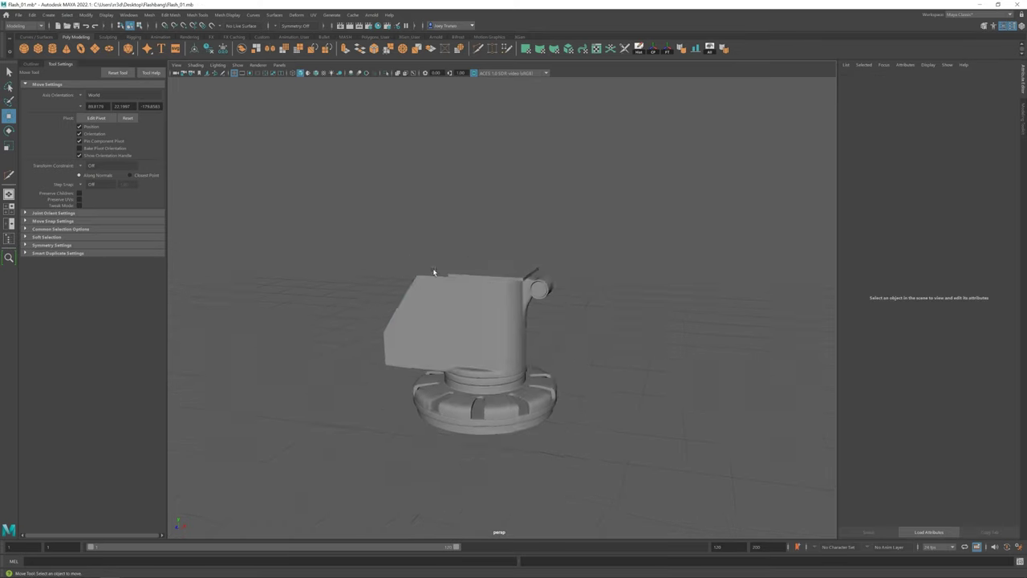
left_click(553, 280)
key("r")
mouse_move(553, 280)
left_mouse_down("alt")
mouse_move(540, 290)
mouse_move(599, 271)
mouse_move(497, 303)
left_mouse_up("alt")
key("w")
Step: Select a face on the housing wall, then reselect the whole housing
mouse_move(433, 303)
left_mouse_down("alt")
mouse_move(642, 290)
mouse_move(512, 337)
left_mouse_up("alt")
scroll(643, 291, "down", 3)
scroll(512, 336, "up", 5)
left_click(452, 316)
key("w")
mouse_move(451, 317)
left_mouse_down("alt")
mouse_move(474, 297)
mouse_move(482, 340)
mouse_move(532, 222)
left_mouse_up("alt")
key("F11")
left_click(382, 173)
left_click_drag(405, 481, 408, 523, "alt")
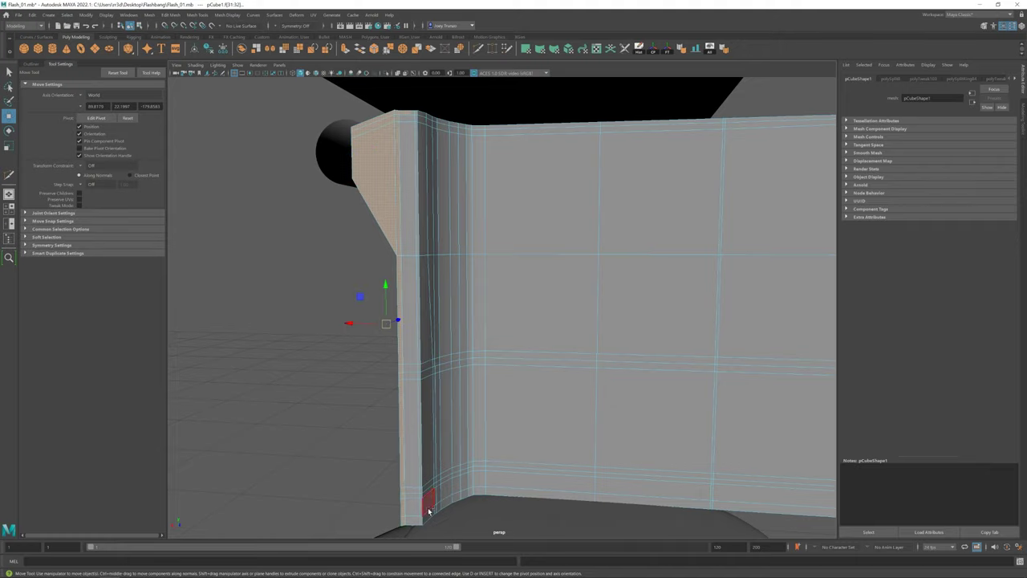
mouse_move(416, 113)
left_mouse_down("alt")
mouse_move(442, 310)
mouse_move(527, 325)
mouse_move(451, 274)
left_mouse_up("alt")
right_click_drag(451, 274, 417, 241, "alt")
left_click(513, 265)
right_click_drag(514, 264, 481, 240, "alt")
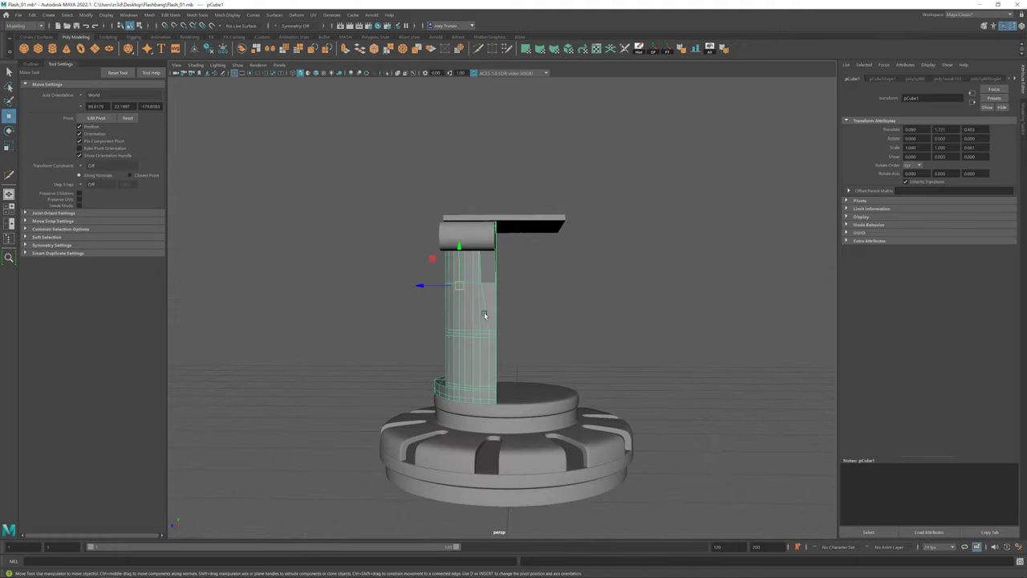
mouse_move(481, 240)
left_mouse_down("alt")
mouse_move(608, 325)
mouse_move(541, 351)
left_mouse_up("alt")
Step: Select the top plate and pick Insert Edge Loop from Mesh Tools
left_click(608, 325)
scroll(591, 413, "up", 5)
scroll(521, 321, "up", 5)
left_click(481, 241)
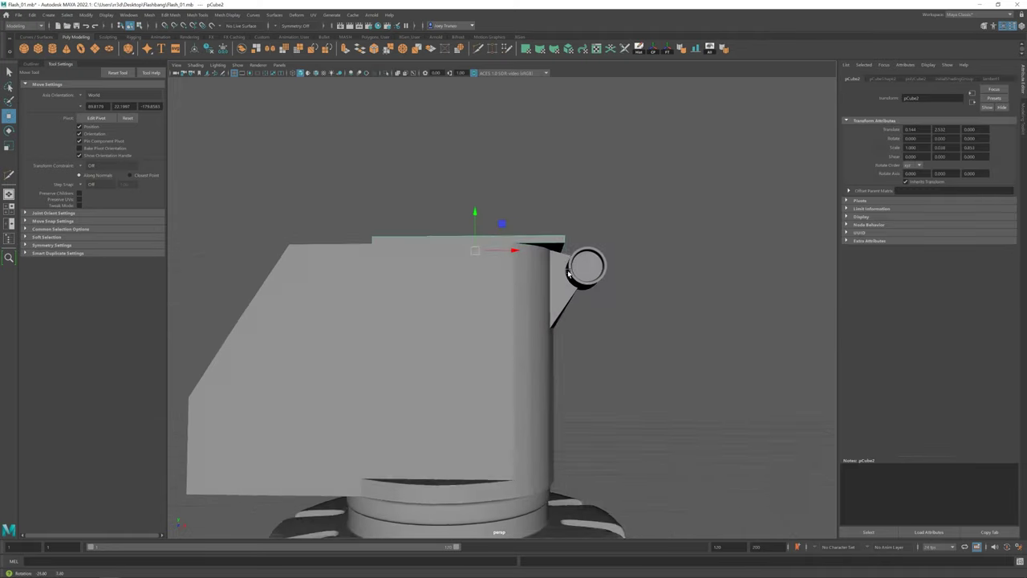
left_click(197, 14)
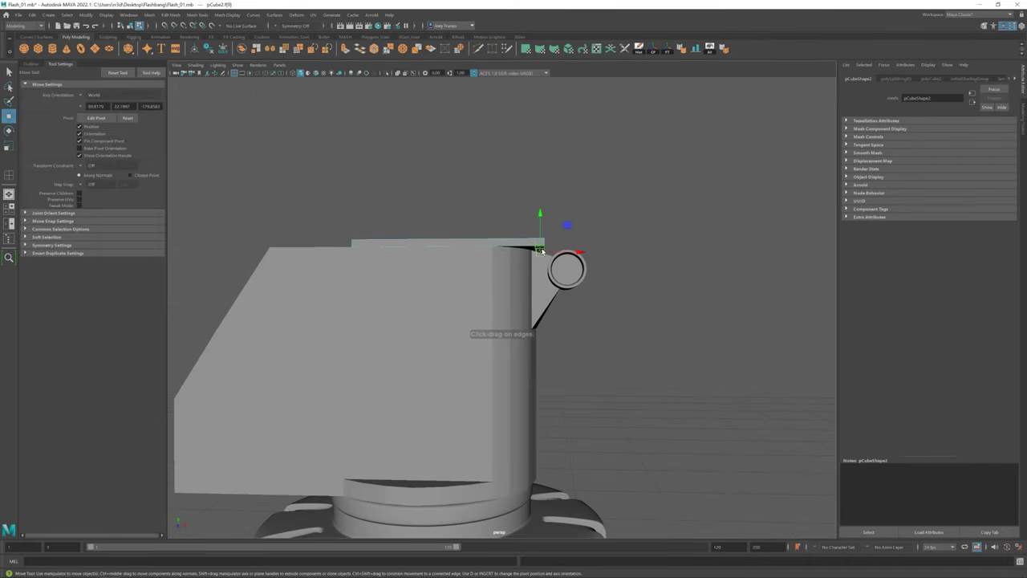
left_click(196, 14)
left_click(213, 77)
Step: Cut an edge loop across the top plate, then extrude its edge down and around the clamp
left_click(495, 262)
key("w")
left_click_drag(494, 261, 529, 241, "alt")
left_click_drag(529, 241, 542, 289, "alt")
key("e")
key("w")
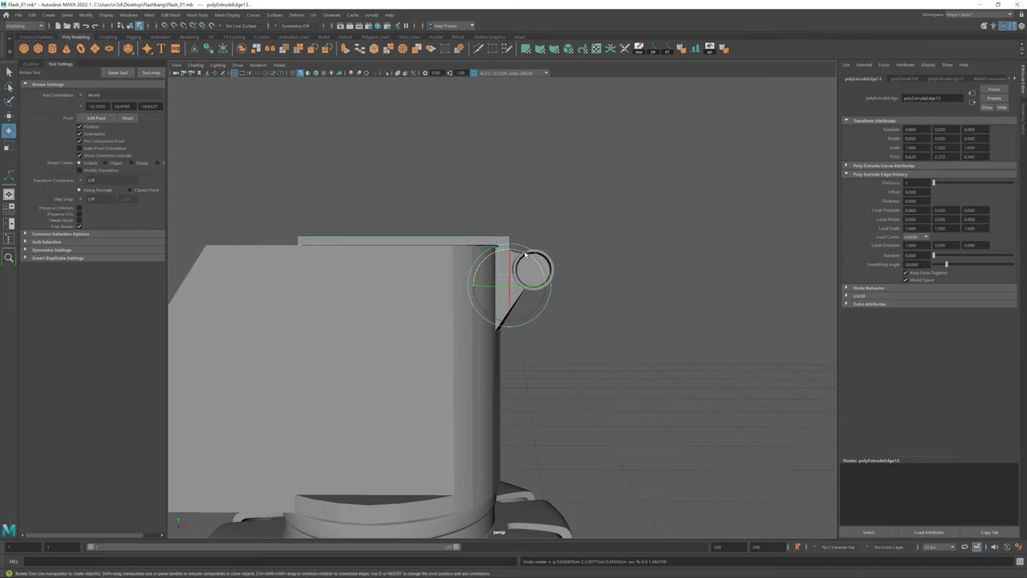
mouse_move(511, 250)
left_mouse_down()
mouse_move(509, 263)
mouse_move(524, 273)
left_mouse_up()
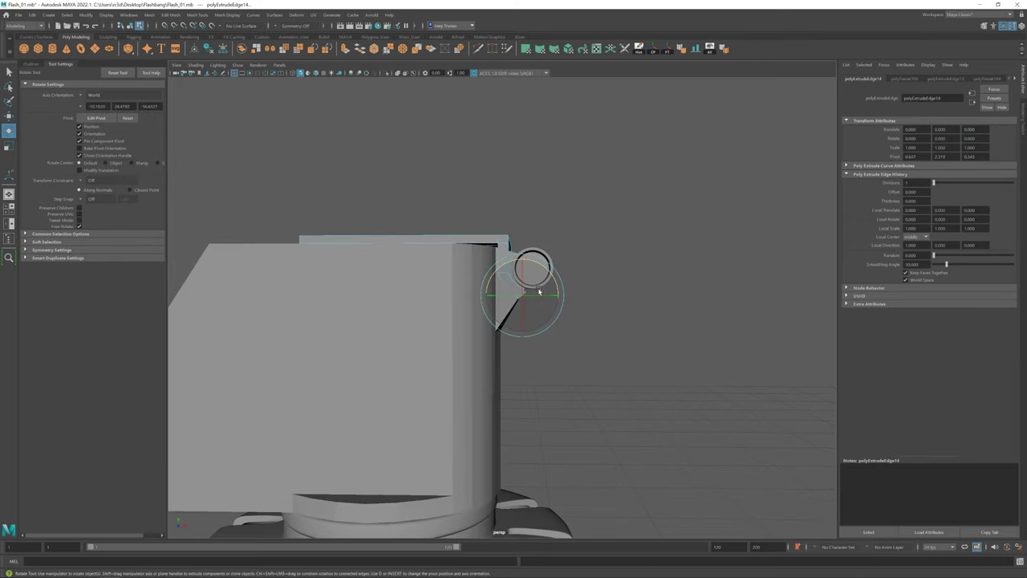
key("e")
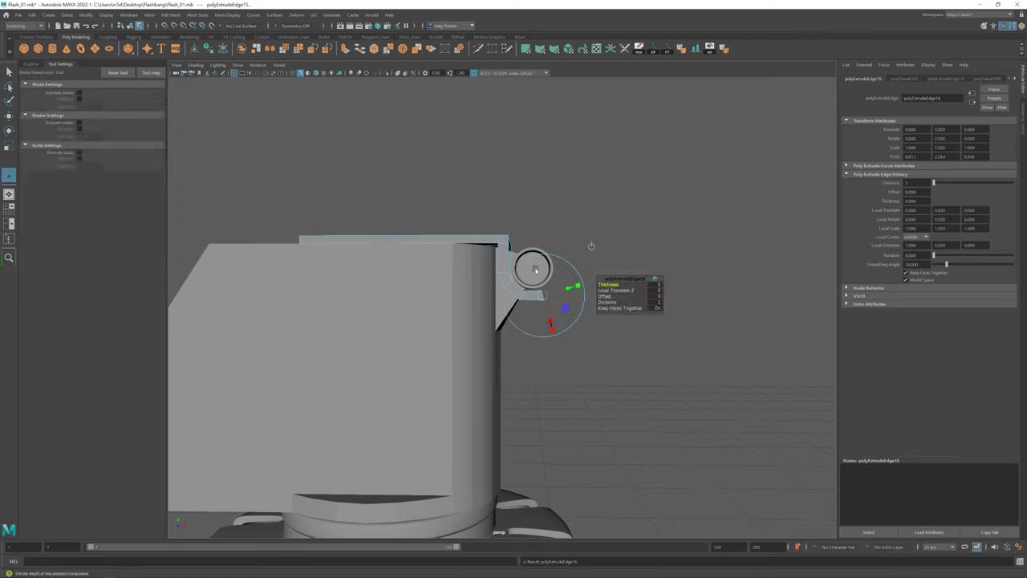
left_click_drag(575, 305, 586, 291, "alt")
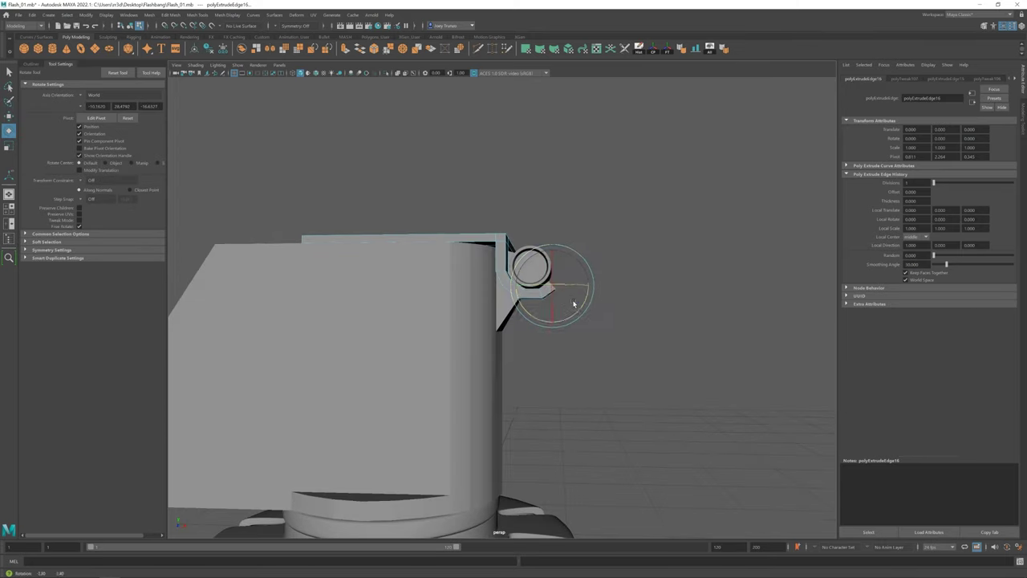
key("w")
Step: Frame the top plate and insert another edge loop across it
scroll(573, 297, "down", 3)
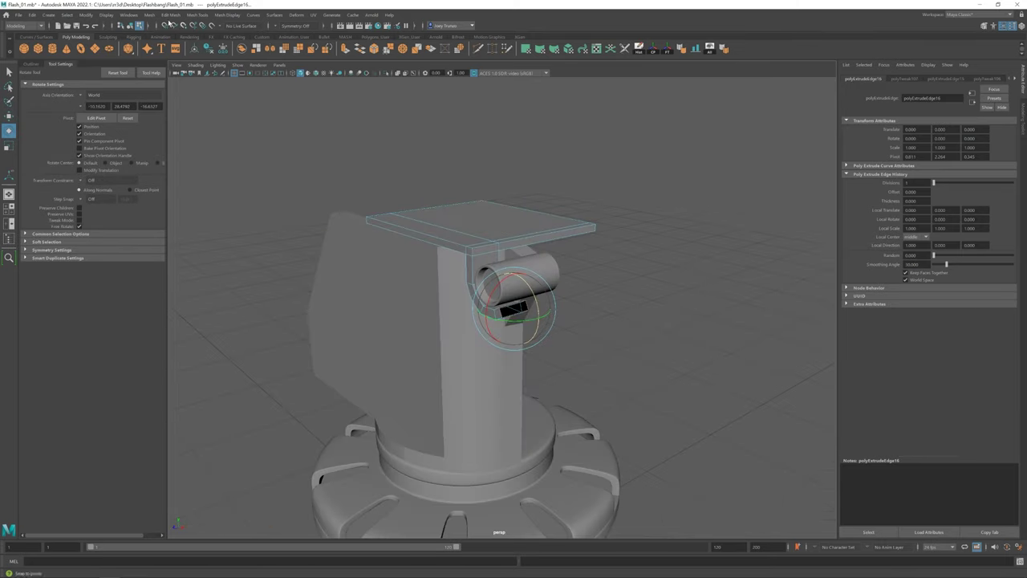
left_click(637, 256)
scroll(489, 284, "down", 3)
left_click(489, 285)
key("f")
left_click_drag(598, 405, 602, 482, "alt")
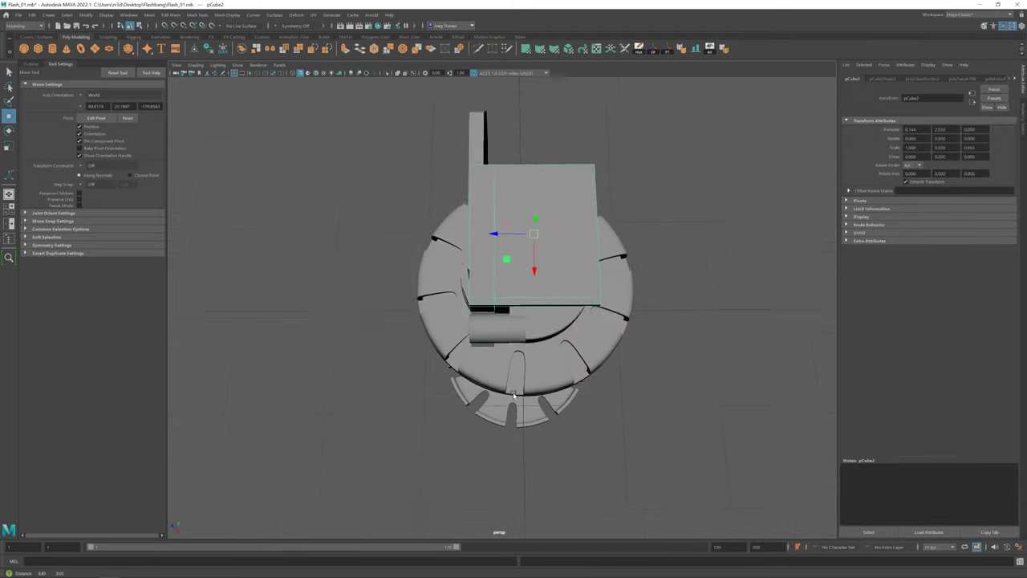
right_click_drag(481, 289, 480, 324, "shift")
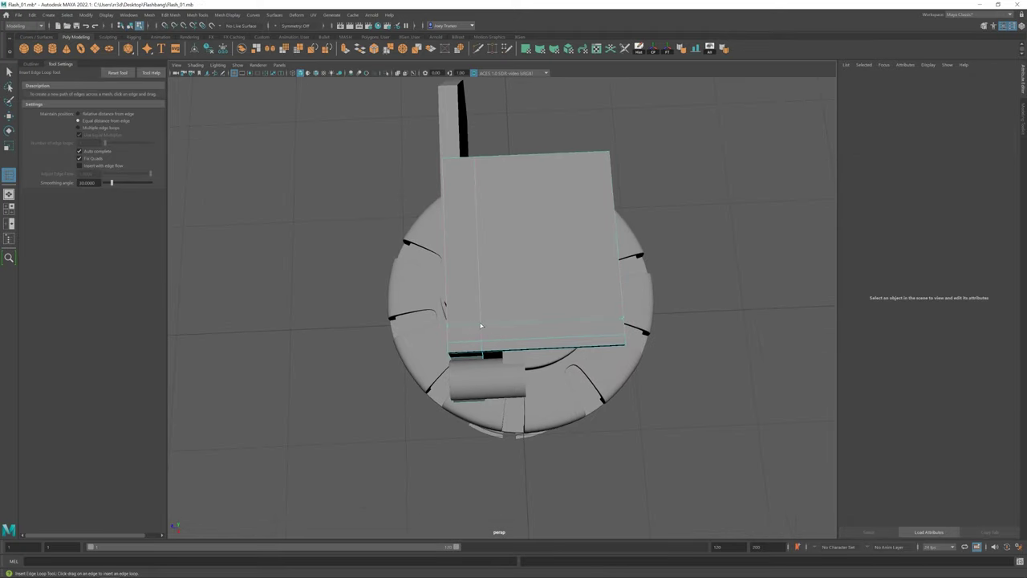
left_click(480, 325)
key("w")
Step: Fill the hole in the top plate with a new face using Append to Polygon
mouse_move(487, 247)
left_mouse_down("alt")
mouse_move(580, 337)
mouse_move(514, 369)
left_mouse_up("alt")
scroll(468, 312, "up", 5)
left_click_drag(468, 312, 562, 353, "alt")
left_click(195, 15)
left_click(213, 32)
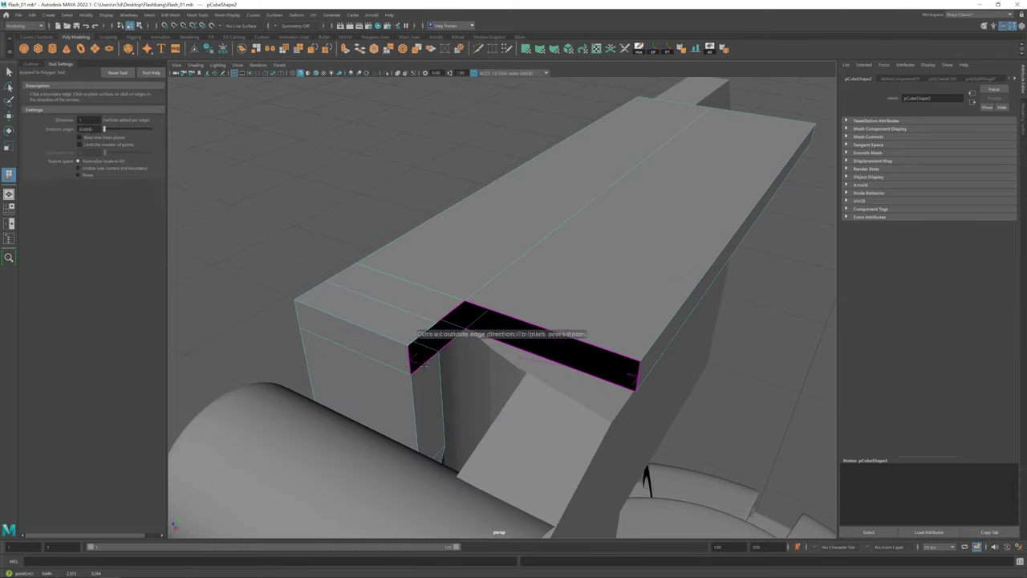
left_click_drag(458, 348, 504, 245, "alt")
key("Return")
key("w")
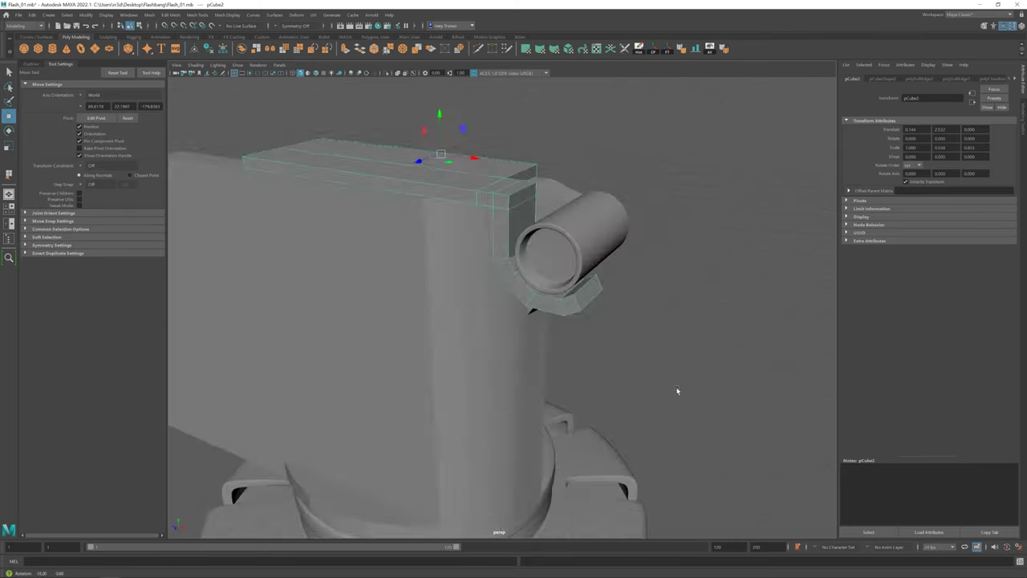
Step: Insert an edge loop into the top block and select one of its corner vertices
left_click(197, 14)
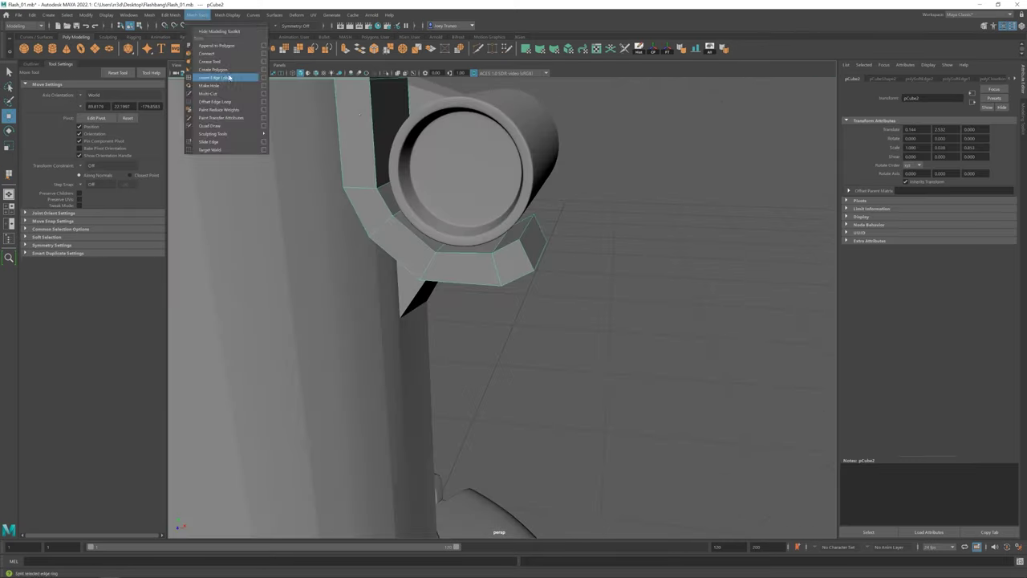
left_click(228, 77)
left_click_drag(490, 329, 397, 295, "alt")
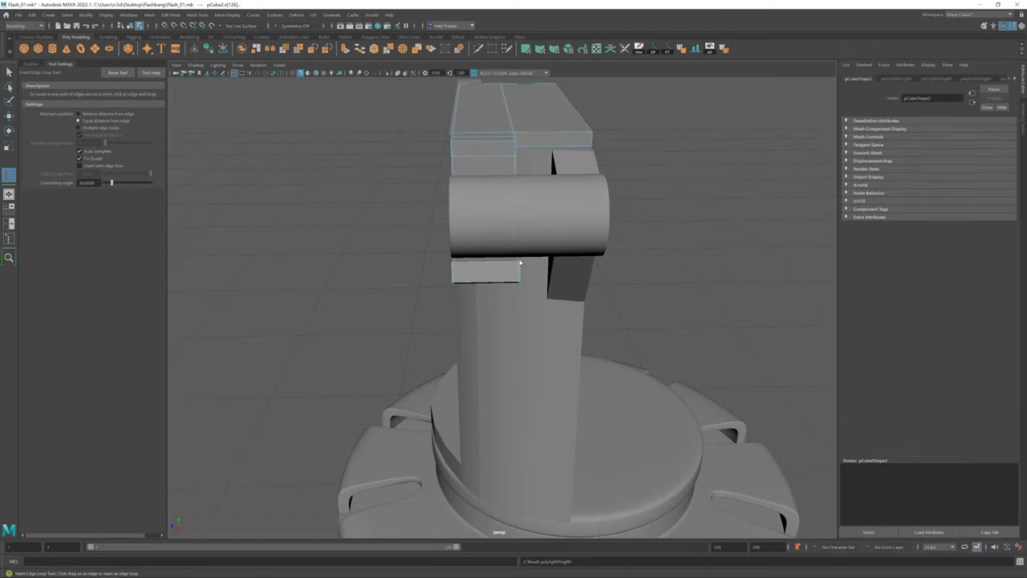
mouse_move(520, 262)
left_mouse_down("alt")
mouse_move(660, 334)
mouse_move(477, 310)
mouse_move(528, 337)
mouse_move(561, 305)
mouse_move(544, 263)
left_mouse_up("alt")
left_click(458, 332)
key("1")
left_click(614, 293)
Step: Slide the corner vertex along X and extrude the plate's front edge down onto the slanted front
key("w")
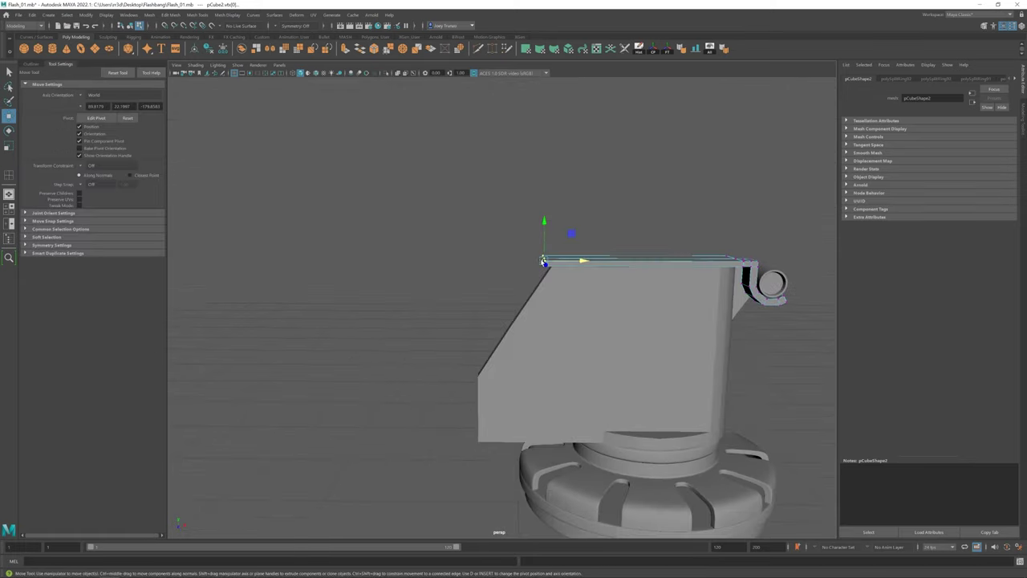
scroll(544, 262, "up", 3)
left_click_drag(619, 224, 660, 223)
key("ctrl+e")
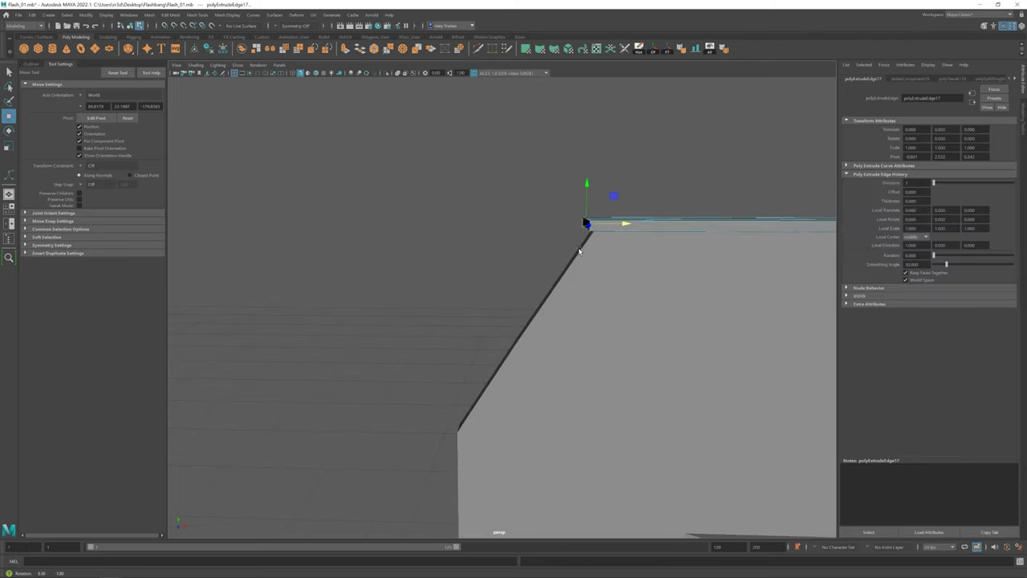
left_click_drag(452, 217, 437, 377)
Step: Select the block's top corner vertex and the lower vertex of the slanted edge
key("e")
scroll(447, 387, "down", 2)
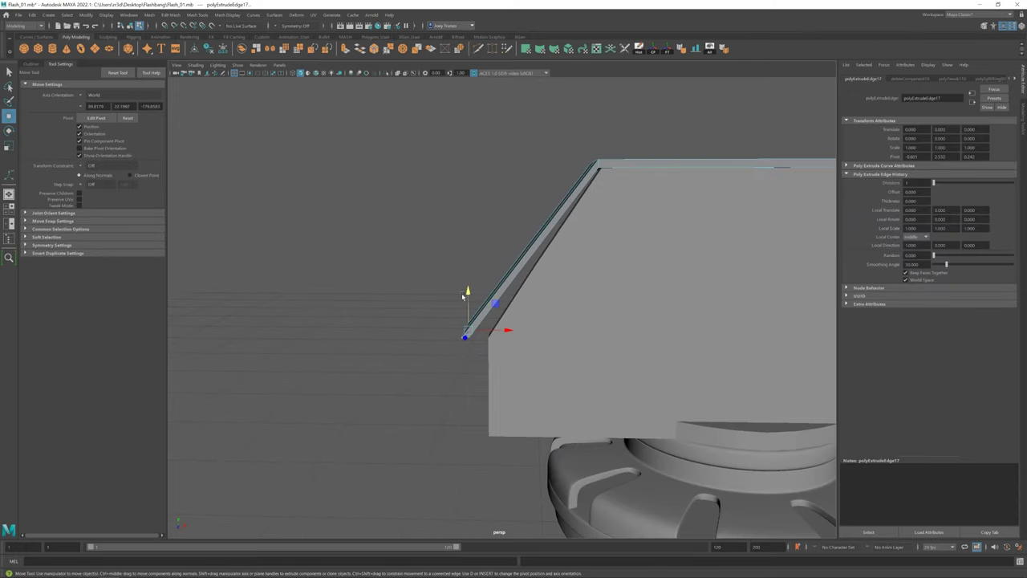
left_click(594, 163)
left_click(463, 335)
middle_click_drag(465, 324, 509, 245, "alt")
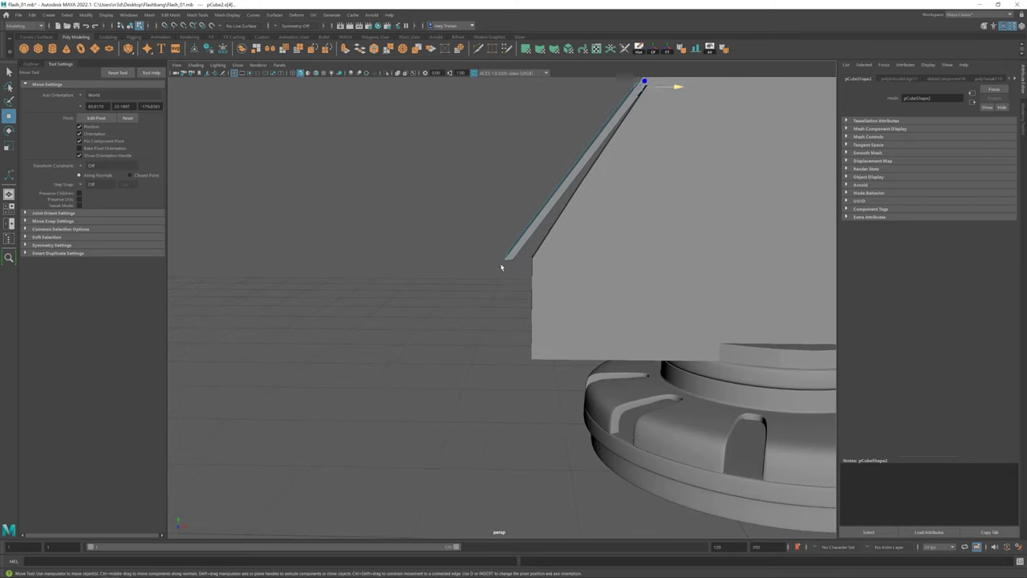
Step: Extrude the slanted edge again to extend the edge strip downward
key("w")
scroll(562, 257, "down", 2)
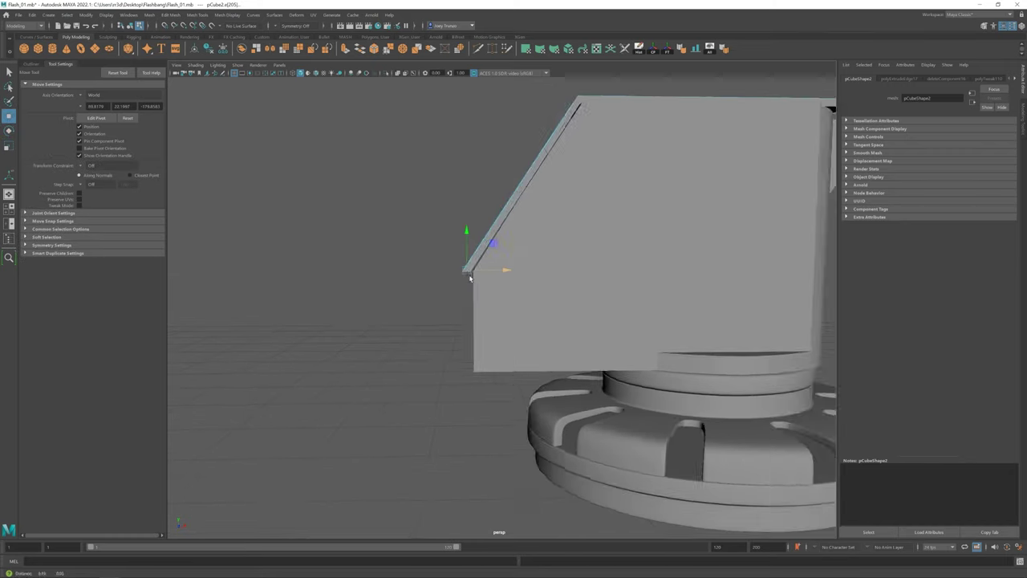
scroll(481, 265, "down", 3)
scroll(429, 263, "down", 2)
key("ctrl+e")
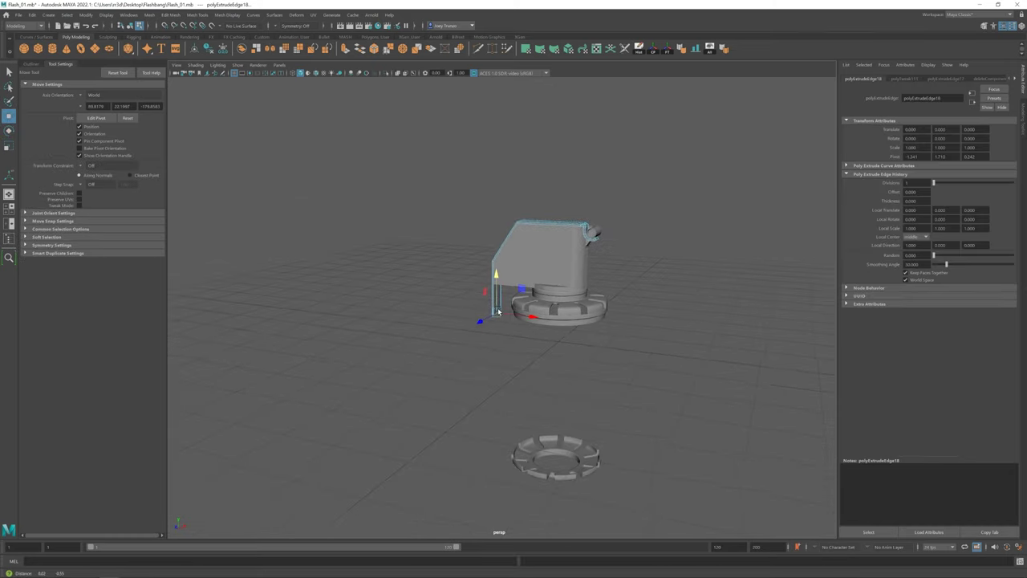
left_click_drag(478, 303, 518, 280, "alt")
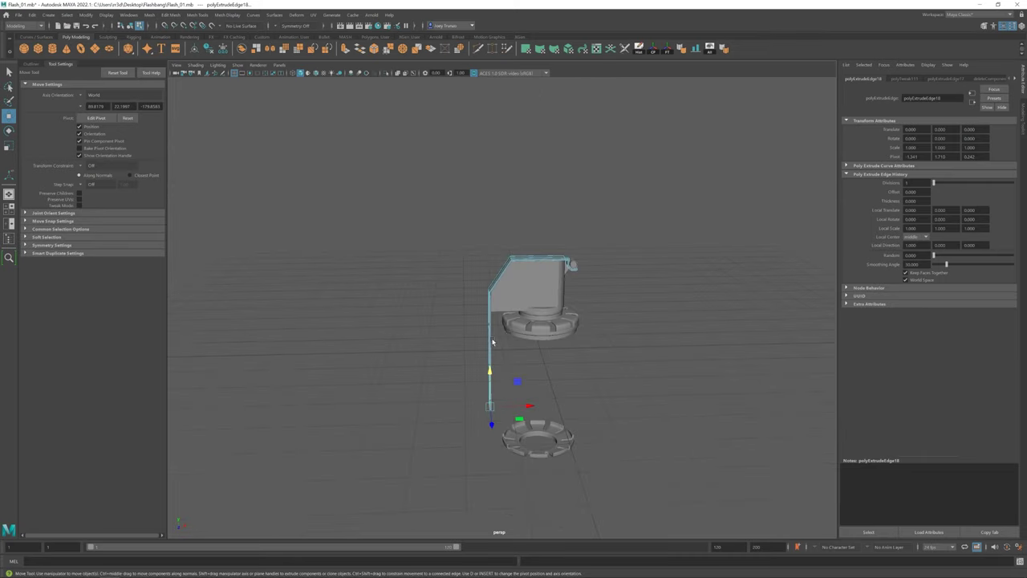
Step: Select the top plate with the Scale tool, then deselect it
left_click_drag(481, 203, 579, 233, "alt")
left_click(623, 273)
key("r")
scroll(630, 297, "down", 3)
left_click(634, 321)
mouse_move(634, 320)
left_mouse_down("alt")
mouse_move(665, 305)
mouse_move(639, 336)
mouse_move(651, 309)
left_mouse_up("alt")
scroll(650, 309, "down", 3)
Step: Select the edge loop along the housing's slanted panel and bevel it
left_click(562, 320)
key("w")
scroll(820, 291, "up", 5)
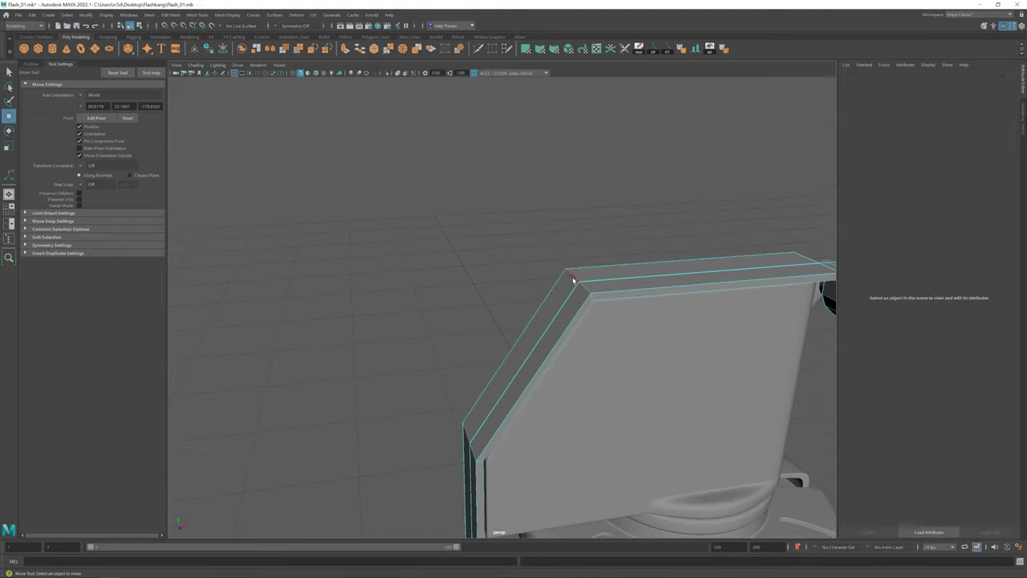
double_click(527, 356)
mouse_move(462, 407)
left_mouse_down("alt")
mouse_move(465, 183)
mouse_move(514, 241)
mouse_move(482, 200)
left_mouse_up("alt")
left_click(170, 14)
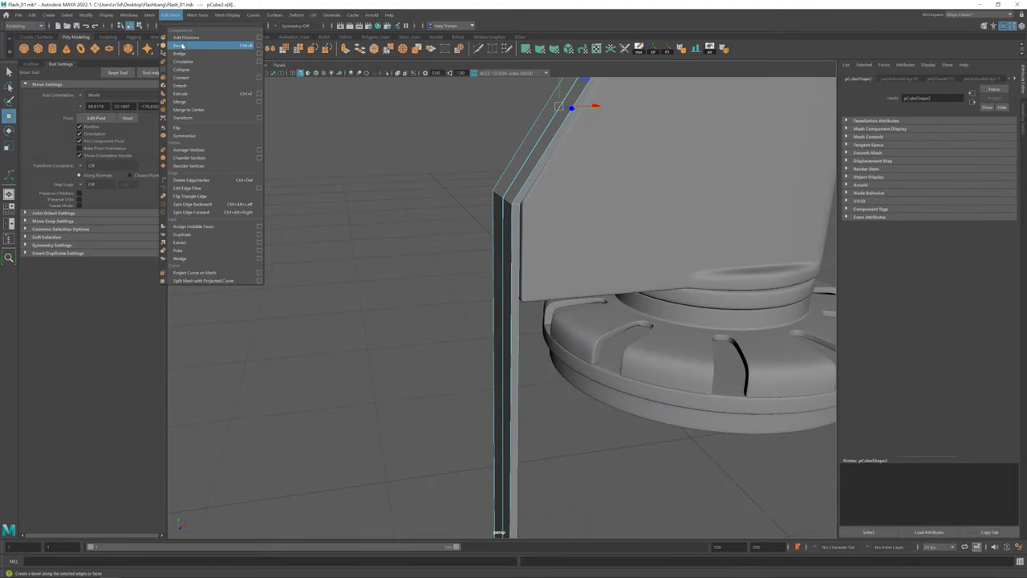
left_click(189, 42)
Step: Set the housing edge bevel to fraction 0.5 with 2 segments
key("w")
scroll(316, 240, "down", 5)
left_click_drag(316, 241, 500, 328, "alt")
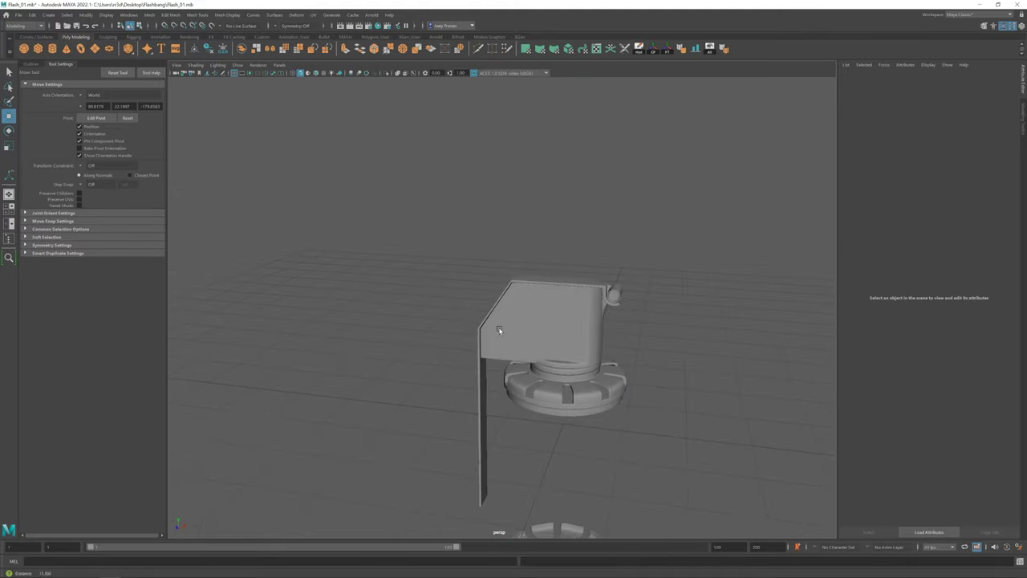
left_click(500, 329)
scroll(723, 336, "up", 8)
scroll(724, 336, "down", 5)
left_click(914, 78)
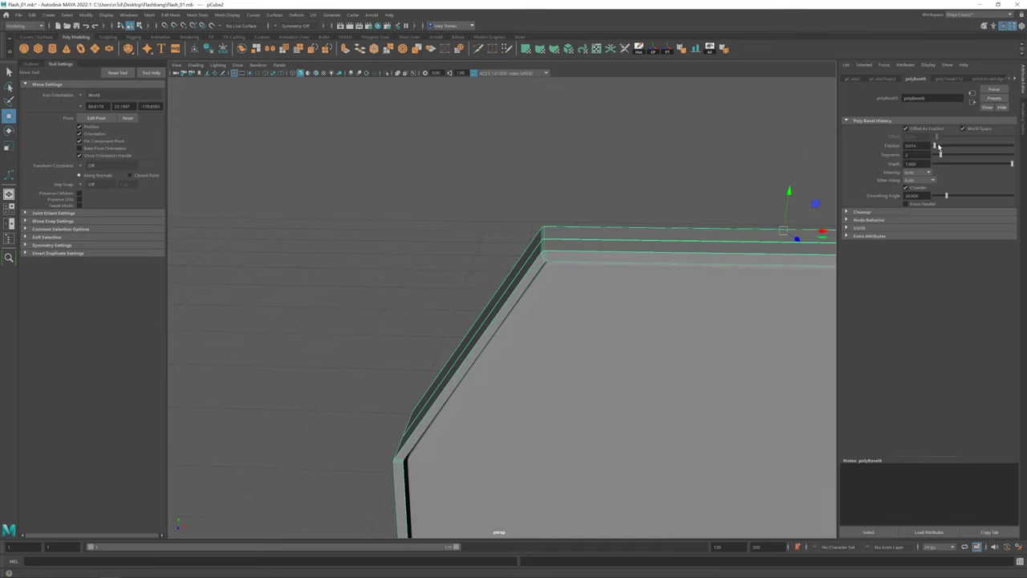
scroll(420, 298, "down", 5)
scroll(419, 297, "up", 2)
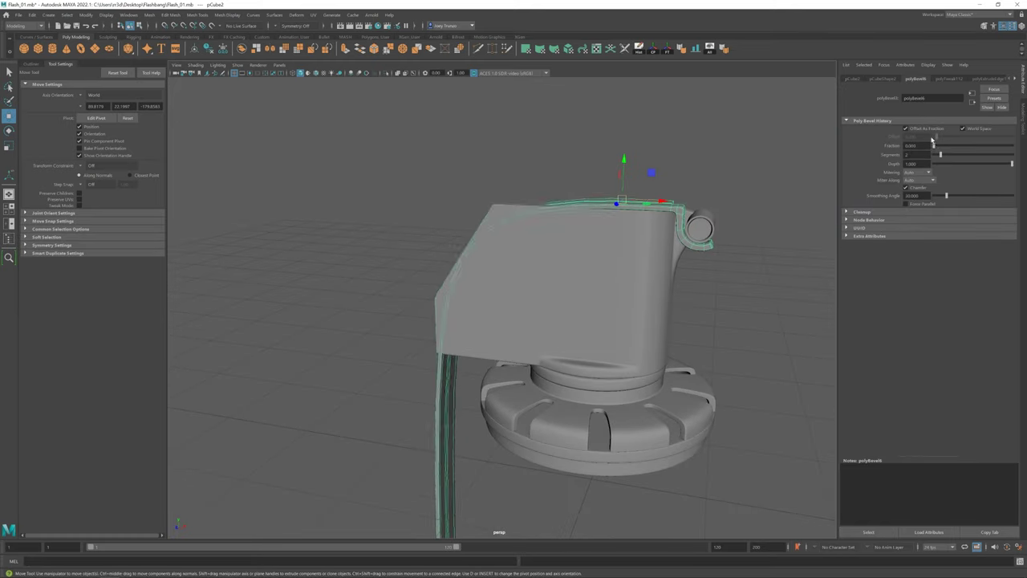
Step: Shift the bracket leg vertices into place in vertex mode
left_click_drag(385, 241, 473, 251, "alt")
scroll(562, 345, "down", 2)
key("ctrl+F9")
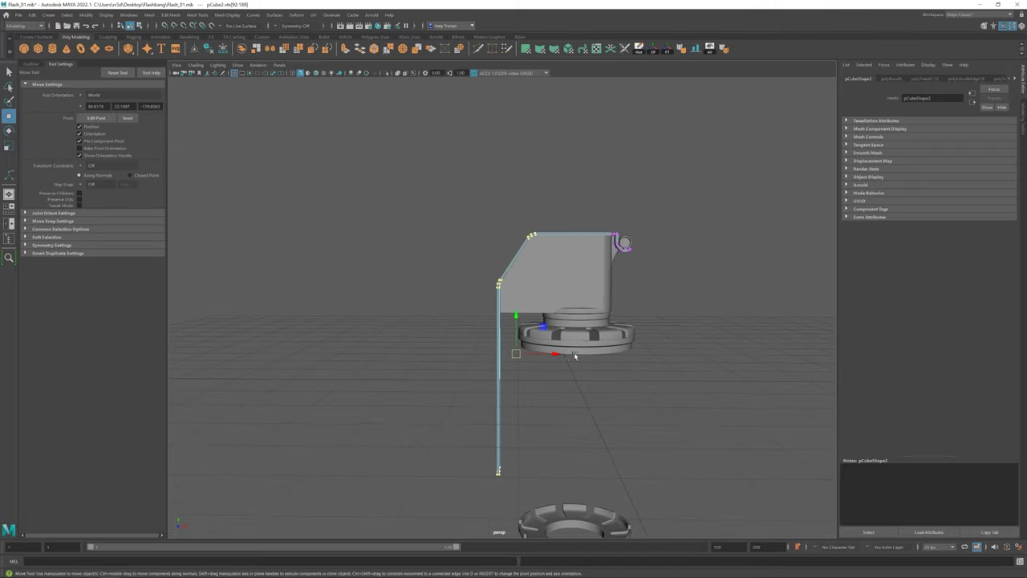
left_click_drag(553, 354, 522, 337, "alt")
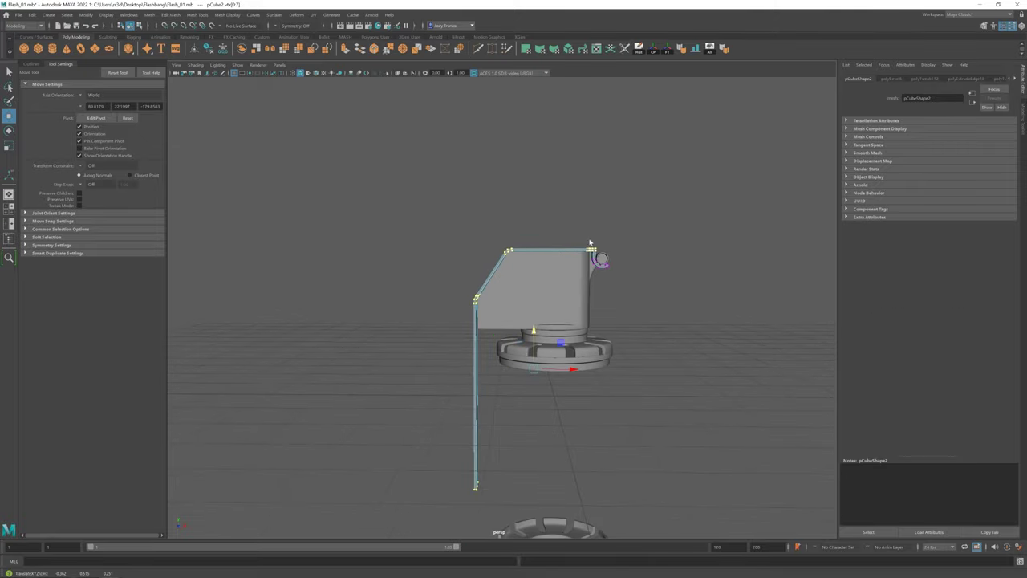
left_click_drag(590, 242, 648, 367, "alt")
scroll(543, 351, "up", 3)
left_click_drag(543, 350, 472, 281, "alt")
Step: Select the housing's top edge loop and apply a tool from Mesh Tools
left_click(482, 247)
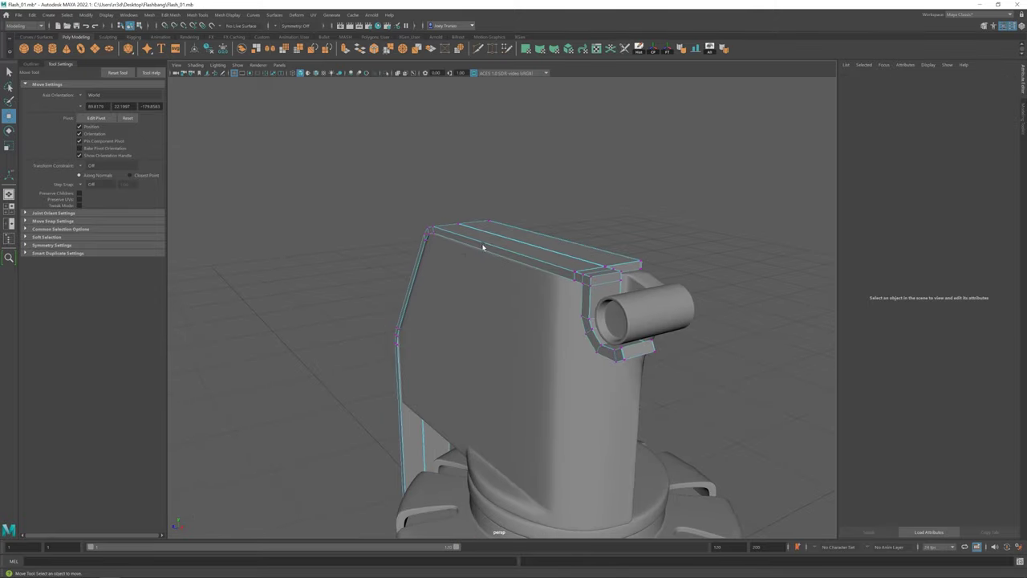
double_click(482, 247)
mouse_move(482, 247)
left_mouse_down("alt")
mouse_move(646, 268)
mouse_move(534, 308)
left_mouse_up("alt")
left_click(197, 14)
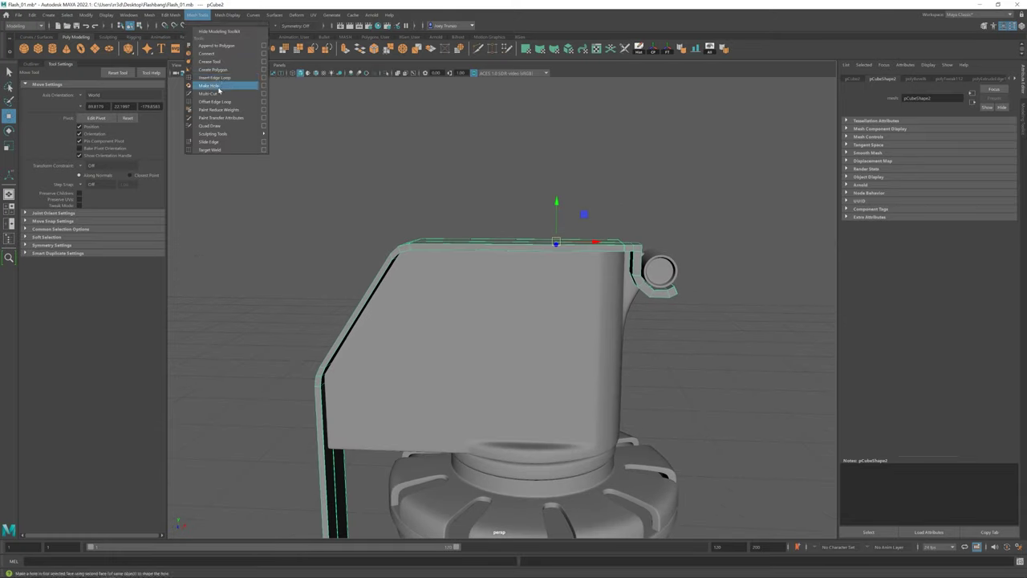
left_click(218, 88)
Step: Select the housing's top edges and extrude them with Ctrl+E
mouse_move(513, 264)
left_mouse_down("alt")
mouse_move(539, 248)
mouse_move(506, 190)
mouse_move(446, 202)
left_mouse_up("alt")
left_click_drag(510, 143, 711, 236, "alt")
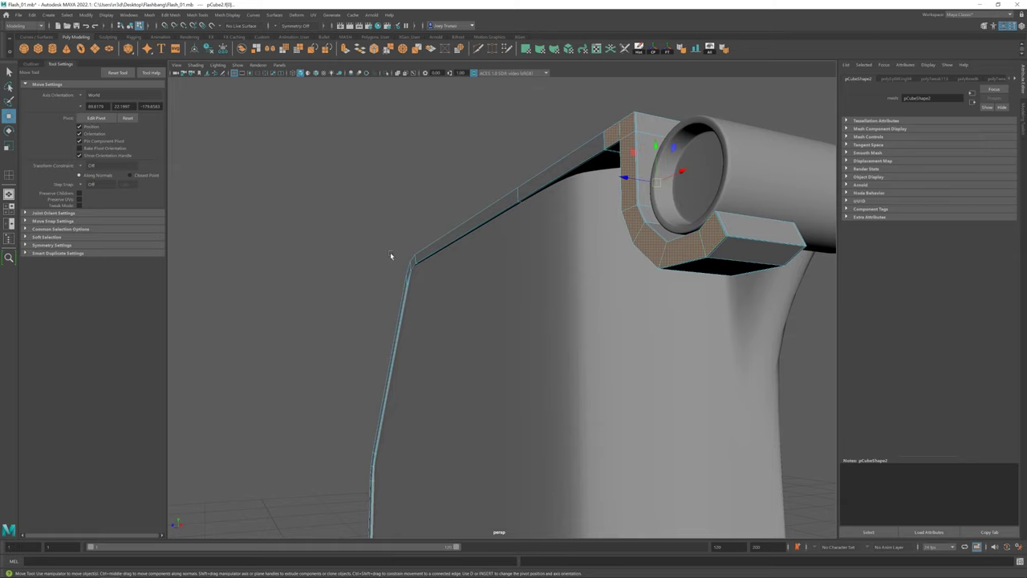
left_click_drag(391, 256, 405, 341, "alt")
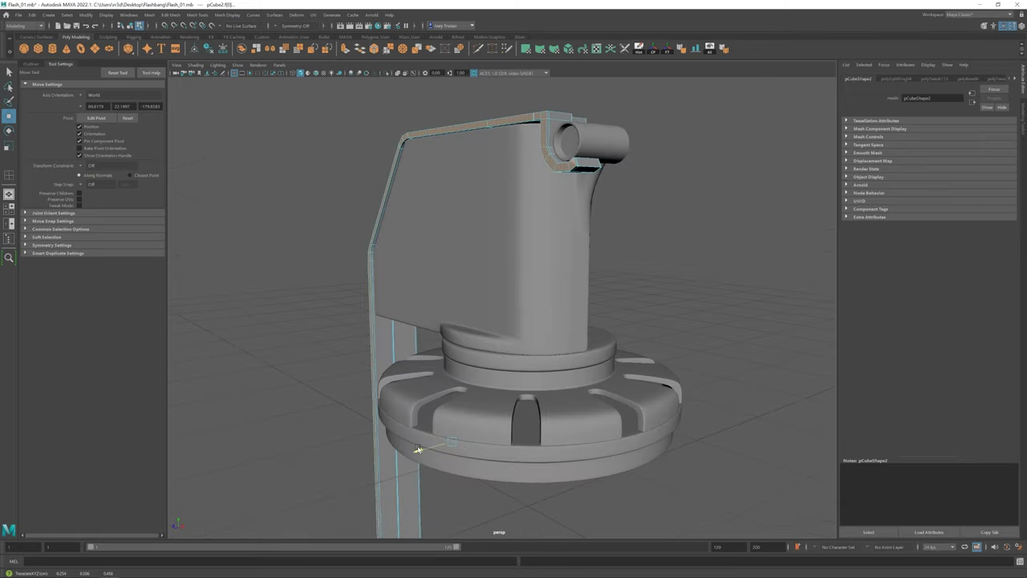
mouse_move(416, 449)
left_mouse_down("alt")
mouse_move(450, 337)
mouse_move(473, 163)
left_mouse_up("alt")
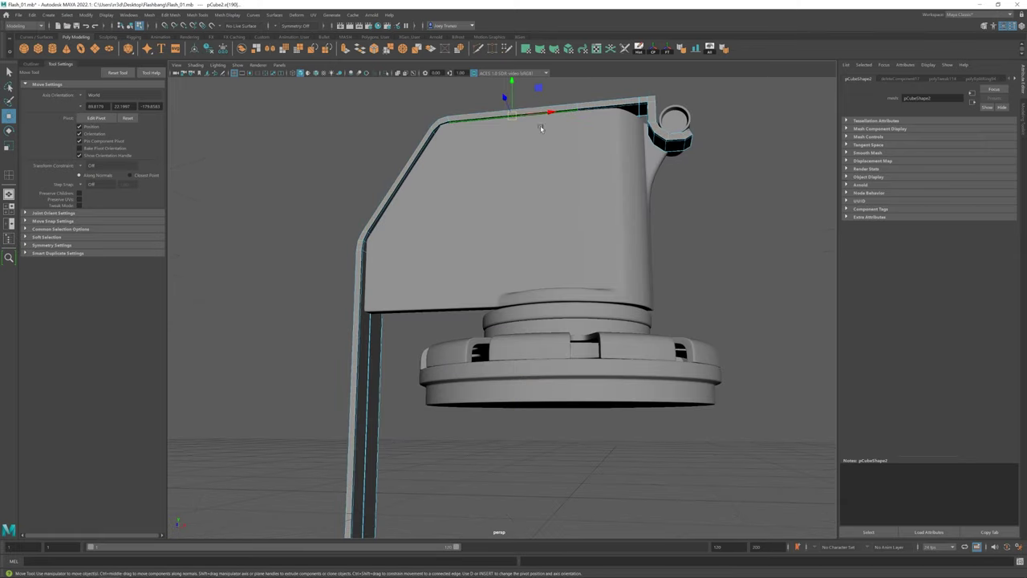
key("ctrl+e")
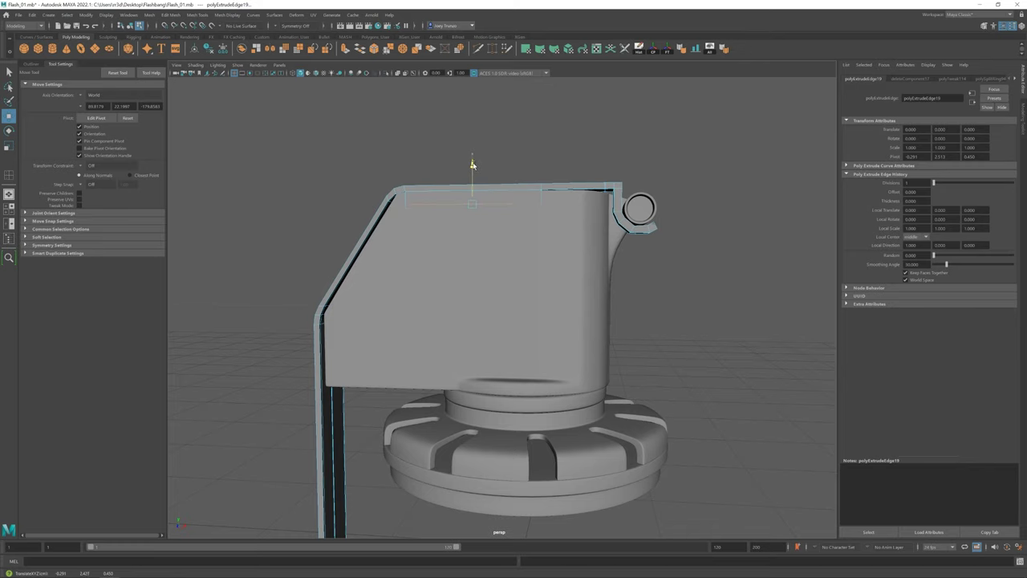
scroll(472, 163, "up", 3)
Step: Pull the top edge extrusion down into a small rectangular tab on the housing front
left_click_drag(497, 225, 280, 144, "alt")
right_click(497, 237)
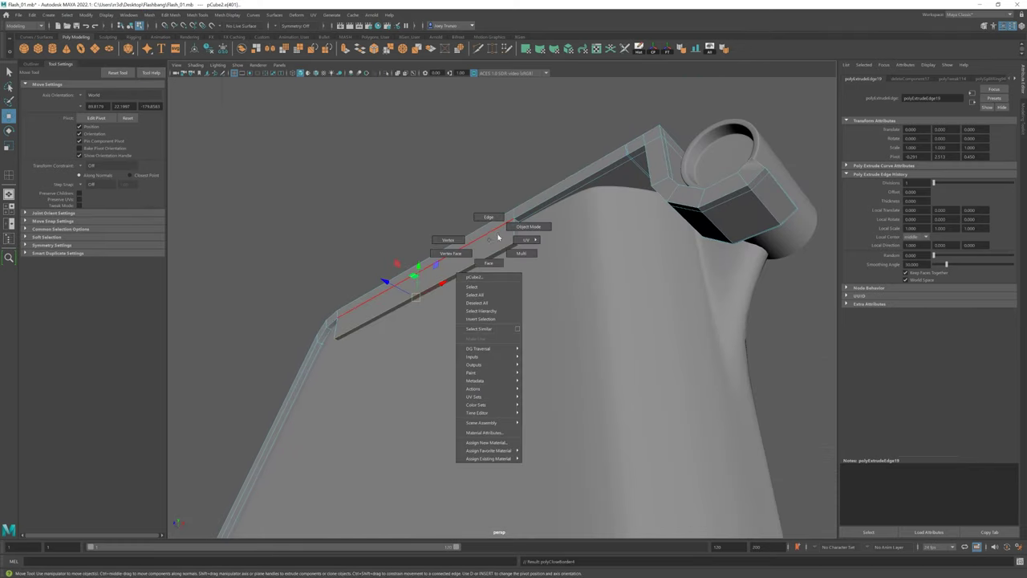
left_click(528, 226)
left_click(481, 268)
left_click_drag(481, 269, 440, 242, "alt")
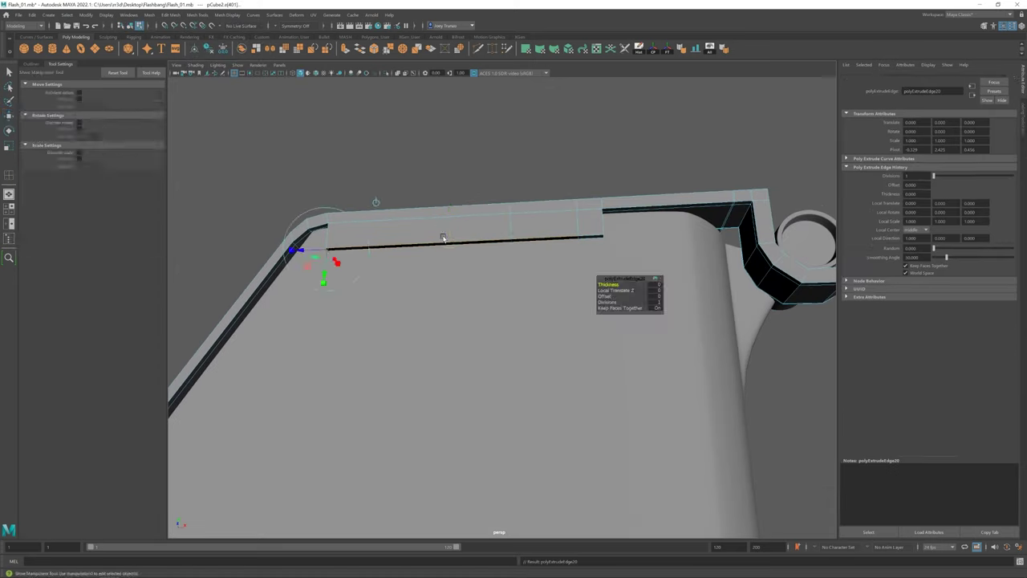
left_click_drag(337, 244, 471, 271, "alt")
key("f")
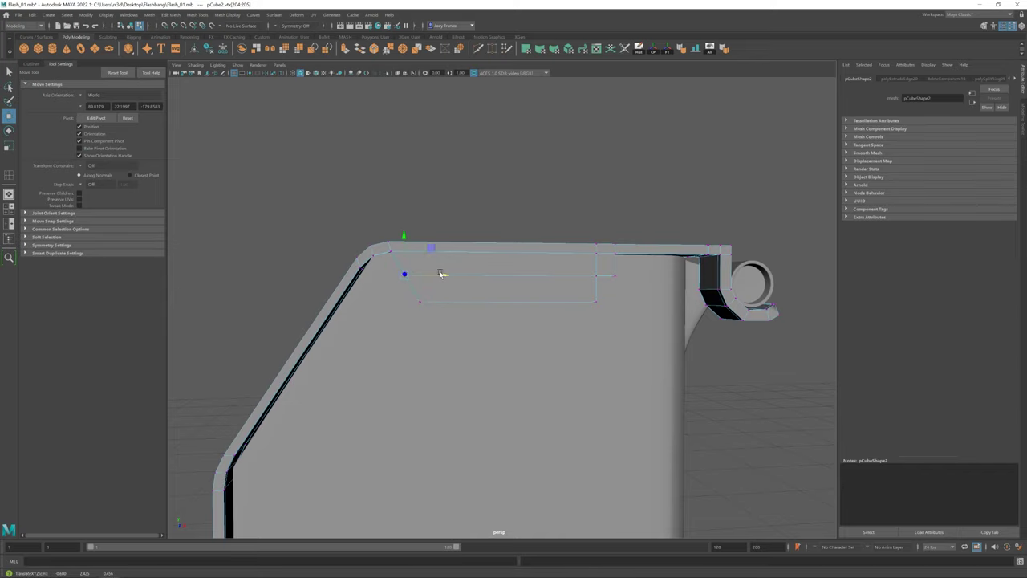
scroll(441, 273, "down", 5)
scroll(480, 313, "down", 3)
Step: Select vertices on the left of the housing block and scale them
left_click(481, 313)
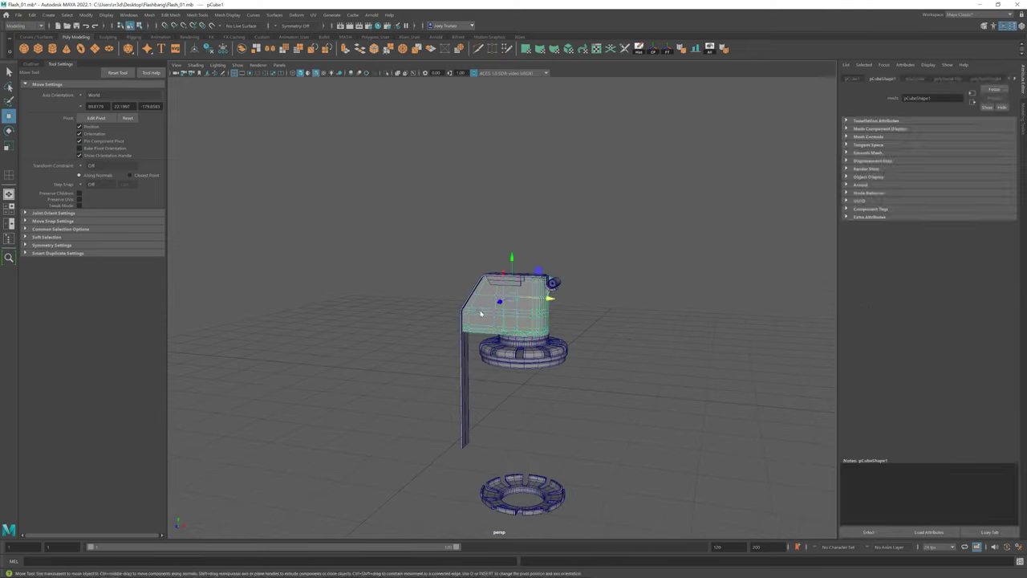
left_click_drag(481, 313, 464, 327, "alt")
left_click_drag(491, 239, 491, 239)
key("r")
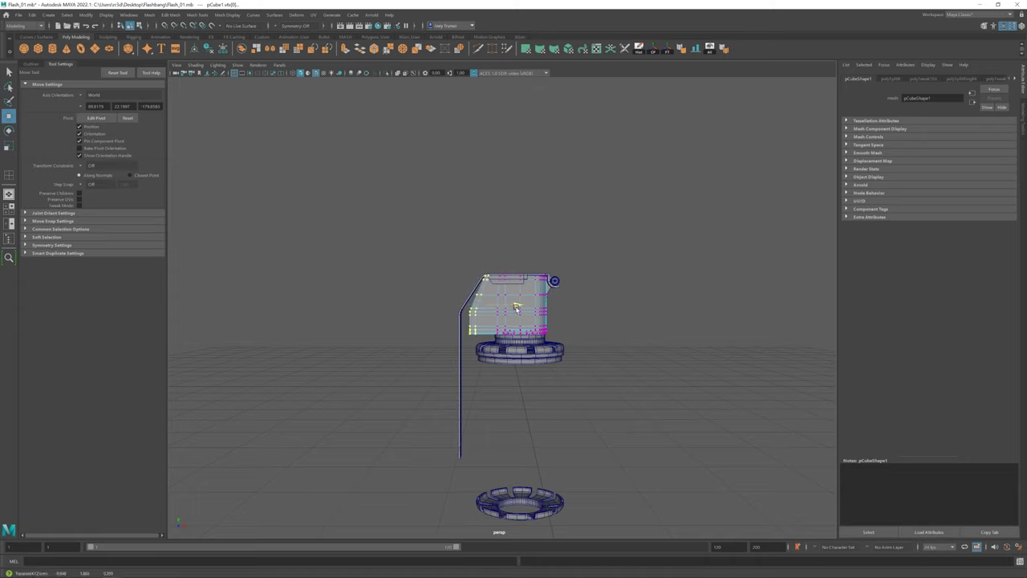
left_click(555, 312)
Step: Marquee-select the housing block's vertices in vertex mode, then clear the selection
left_click(479, 325)
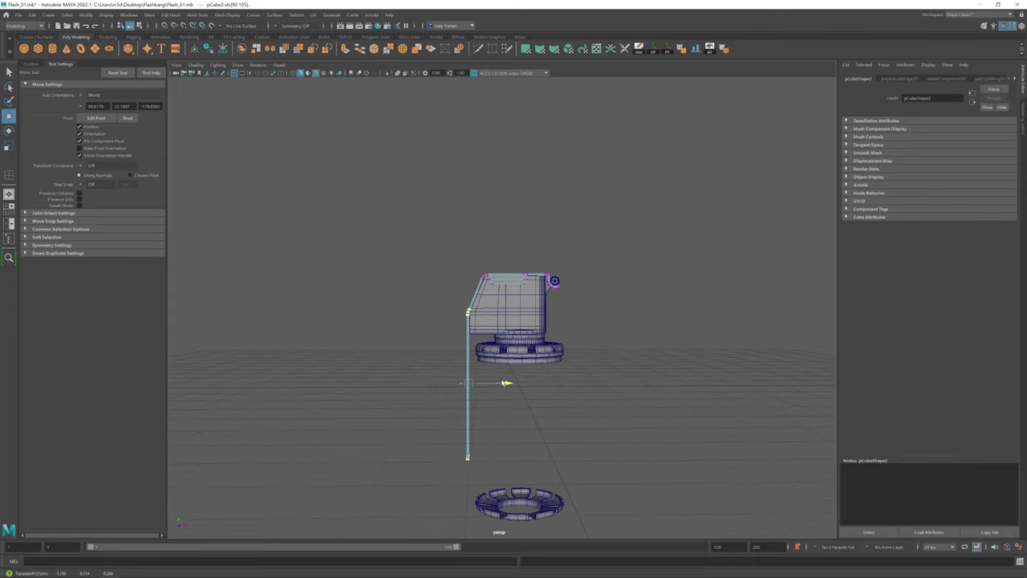
left_click_drag(469, 307, 569, 357, "alt")
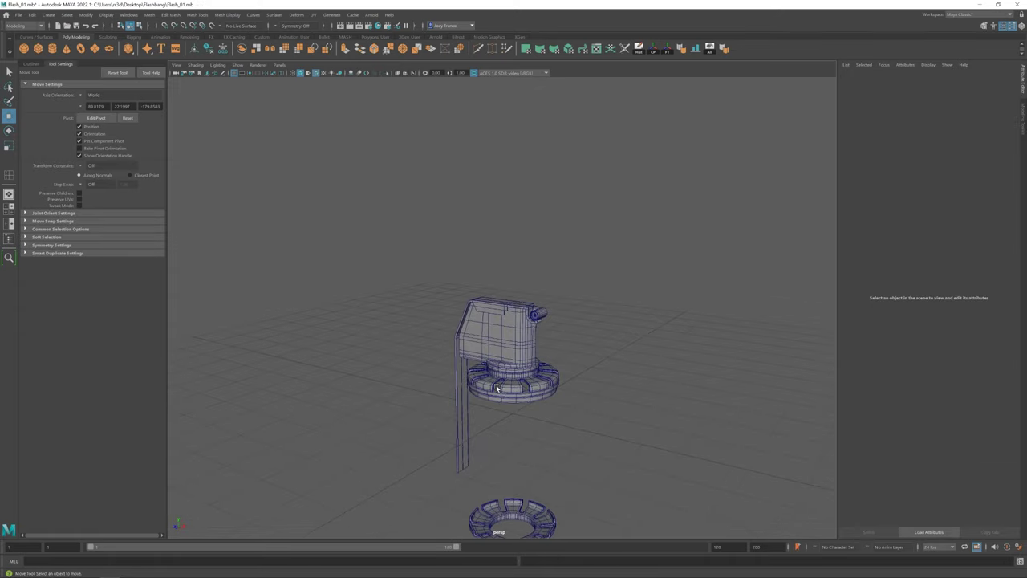
left_click_drag(496, 388, 418, 377, "alt")
left_click(513, 305)
key("F9")
left_click_drag(350, 196, 662, 285)
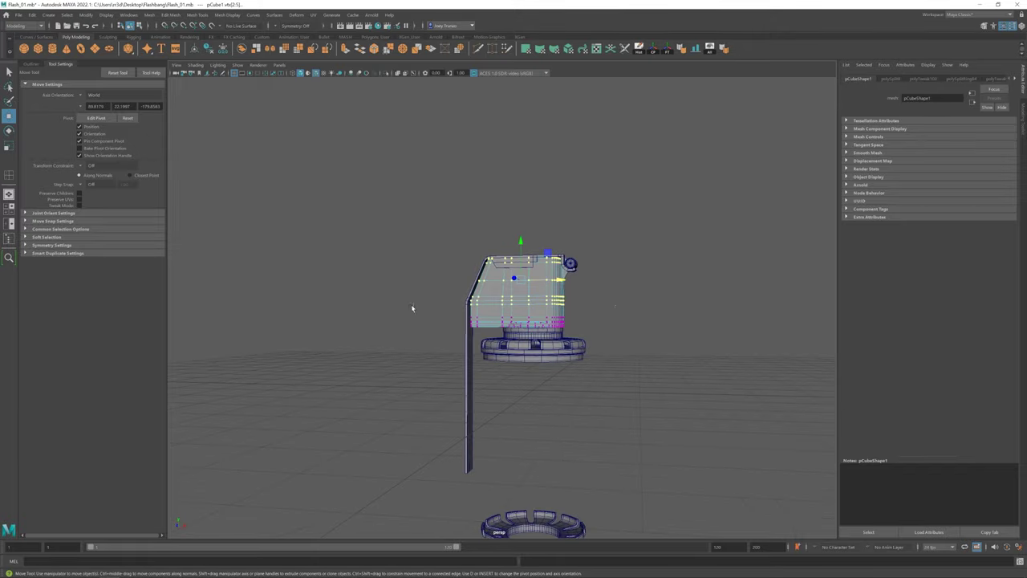
left_click_drag(469, 281, 633, 313, "alt")
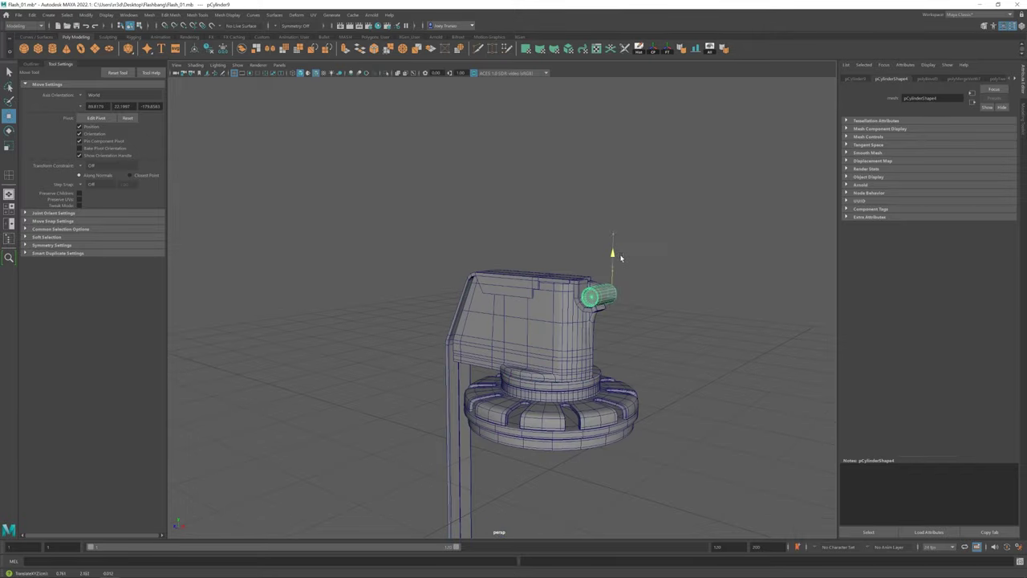
left_click_drag(620, 256, 561, 312, "alt")
left_click(514, 353)
left_click_drag(514, 353, 526, 362, "alt")
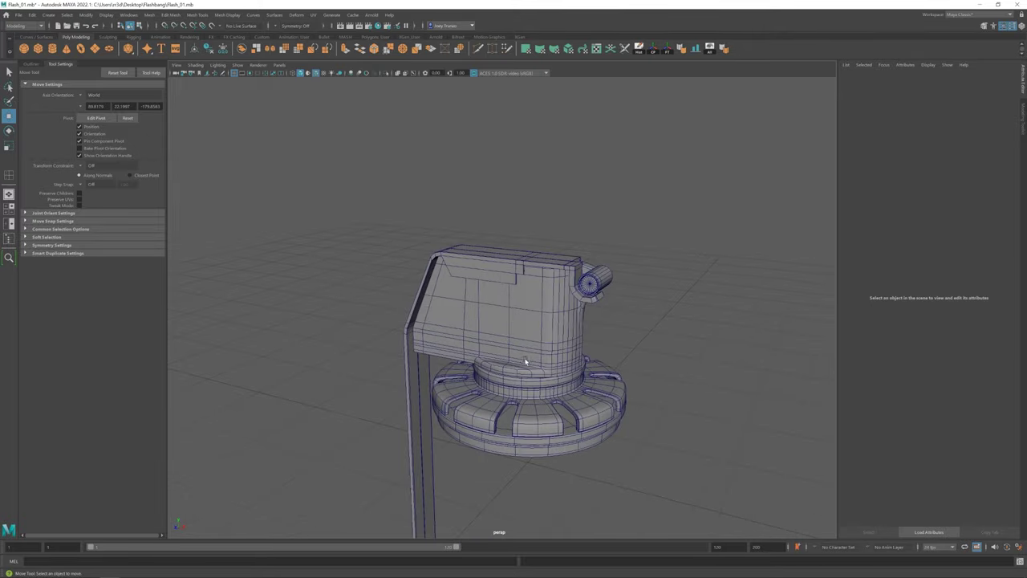
Step: Fine-tune the bracket shell's polyBevel Fraction in the Attribute Editor
left_click(471, 263)
left_click(953, 79)
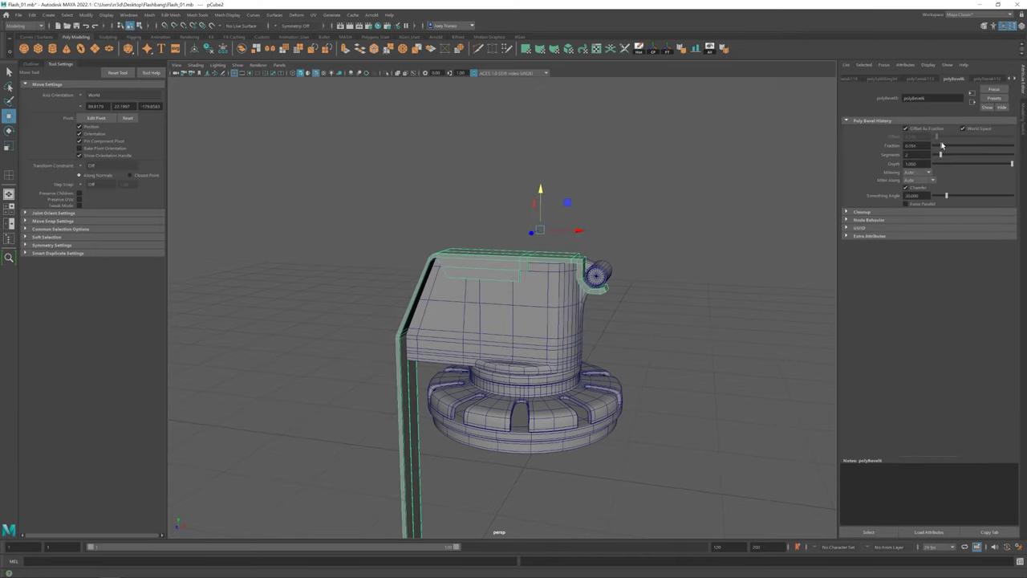
left_click(722, 337)
scroll(562, 321, "up", 2)
left_click(514, 305)
mouse_move(562, 304)
left_mouse_down("alt")
mouse_move(626, 289)
mouse_move(633, 369)
left_mouse_up("alt")
scroll(646, 271, "up", 5)
scroll(646, 272, "down", 3)
Step: Extrude the selected bracket leg faces
scroll(633, 369, "down", 3)
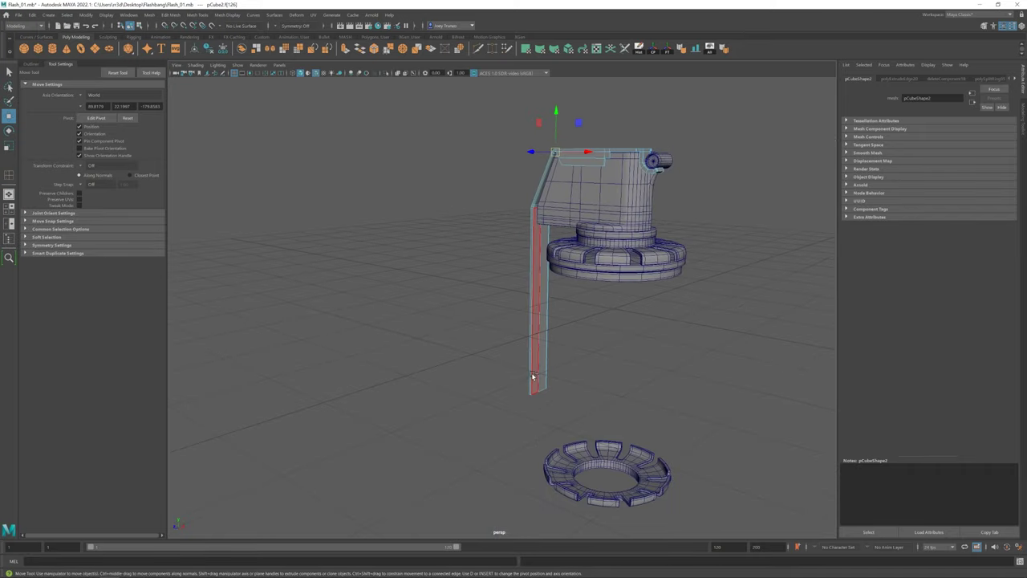
mouse_move(579, 297)
left_mouse_down("shift")
mouse_move(526, 268)
mouse_move(502, 298)
mouse_move(468, 281)
left_mouse_up("shift")
scroll(468, 282, "up", 5)
mouse_move(514, 337)
left_mouse_down("alt")
mouse_move(548, 235)
mouse_move(449, 461)
left_mouse_up("alt")
scroll(437, 295, "up", 3)
scroll(436, 295, "up", 3)
scroll(546, 88, "up", 3)
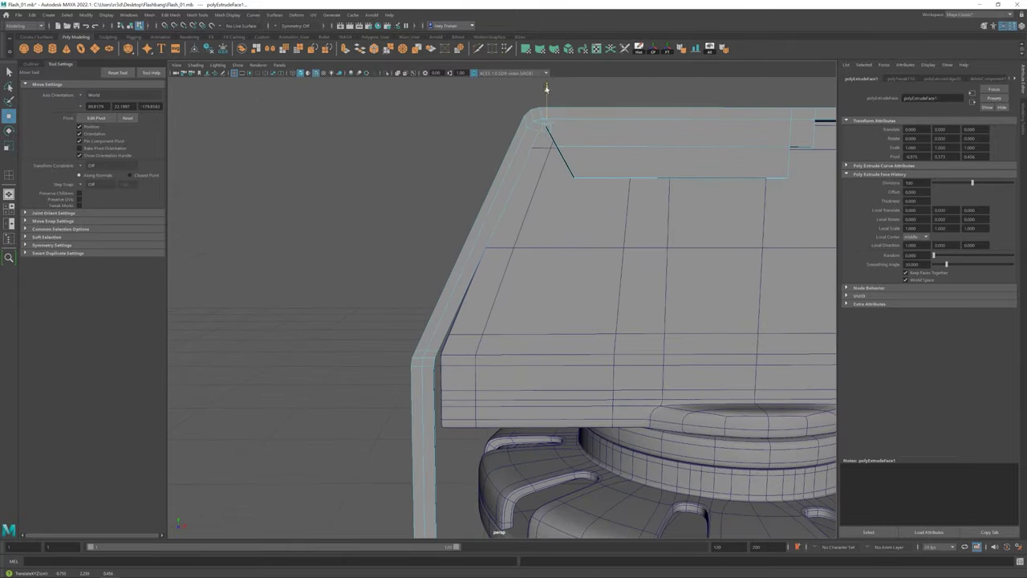
left_click_drag(581, 135, 570, 204, "alt")
scroll(541, 222, "up", 3)
Step: Bevel the groove's corner edge and target-weld its corner vertices together
key("F9")
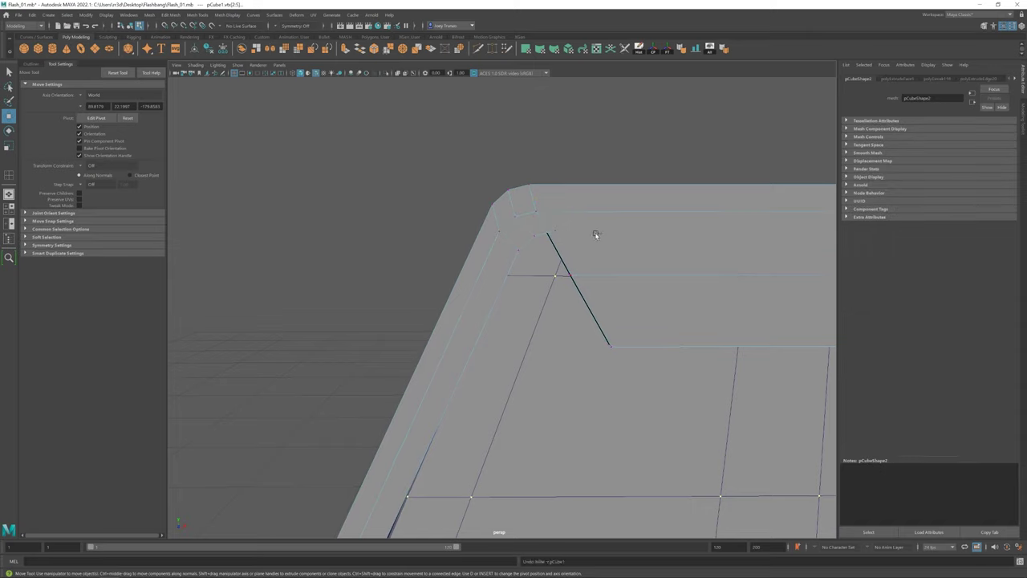
key("ctrl+b")
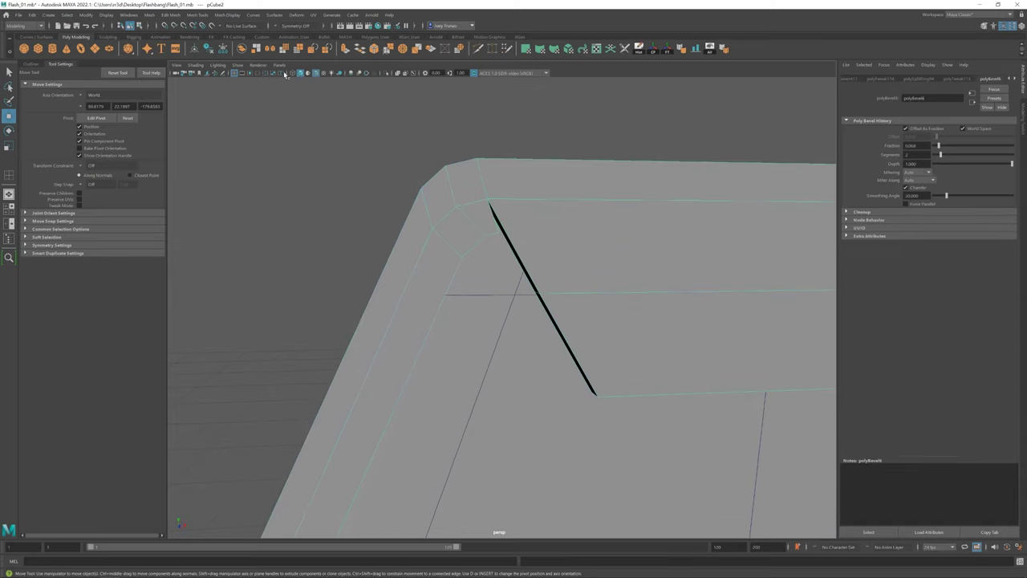
left_click_drag(514, 240, 562, 289, "alt")
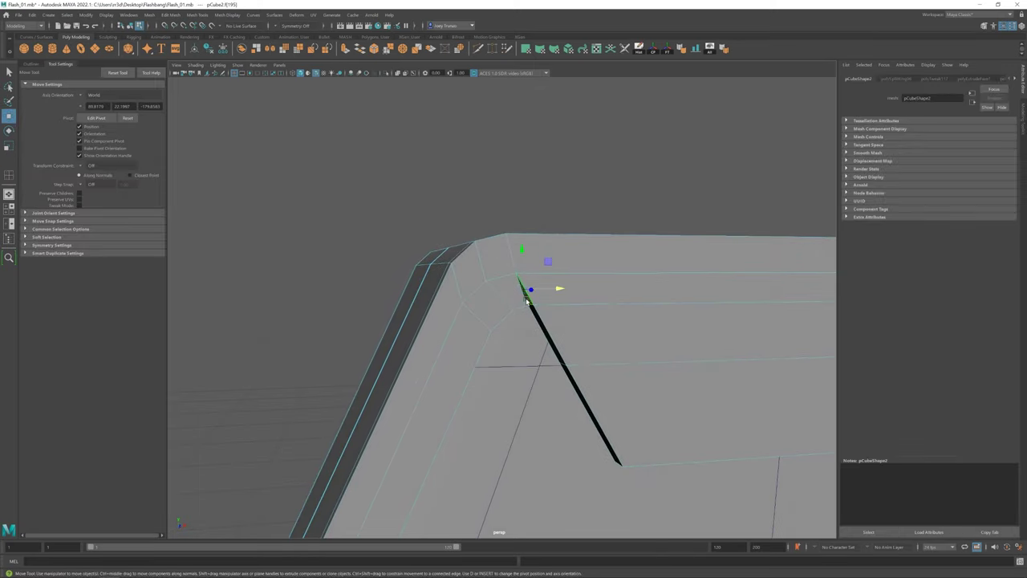
left_click_drag(605, 256, 534, 167, "alt")
right_click_drag(534, 167, 486, 152, "shift")
mouse_move(486, 152)
left_mouse_down("alt")
mouse_move(543, 202)
mouse_move(495, 258)
left_mouse_up("alt")
key("w")
Step: Exit isolate view to show the whole model and select the housing mesh
key("ctrl+1")
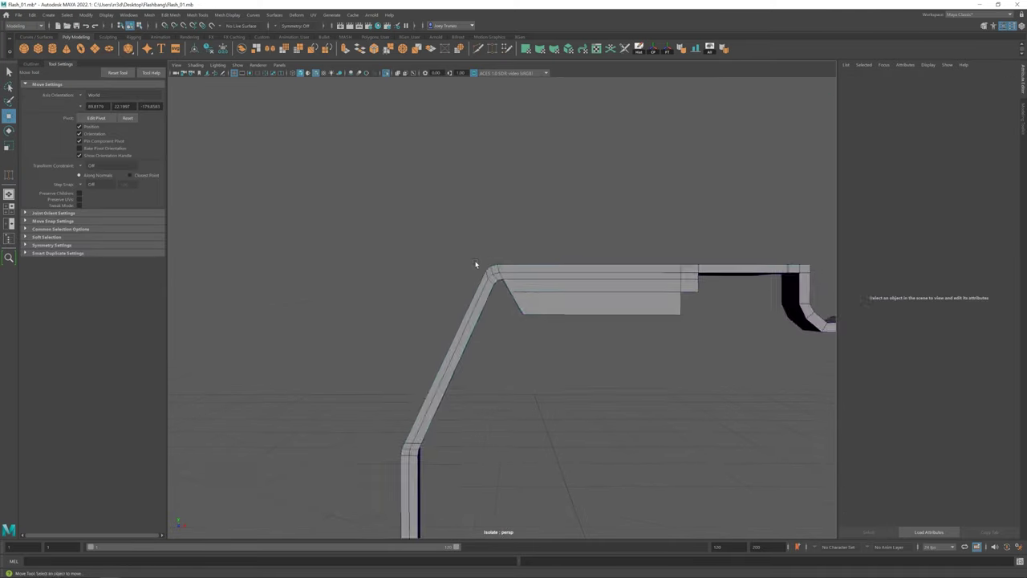
key("F8")
scroll(561, 320, "down", 3)
mouse_move(562, 321)
left_mouse_down("alt")
mouse_move(631, 317)
mouse_move(500, 281)
left_mouse_up("alt")
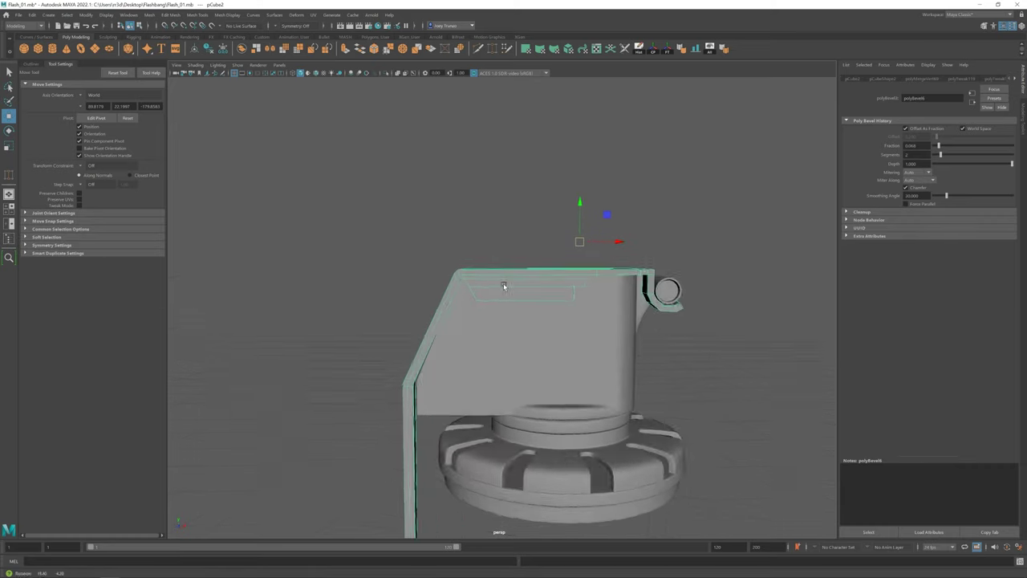
scroll(500, 282, "up", 3)
left_click(171, 14)
left_click(201, 100)
scroll(583, 302, "up", 2)
Step: Insert an edge loop across the housing's top face and move it
right_click_drag(583, 301, 522, 272, "shift")
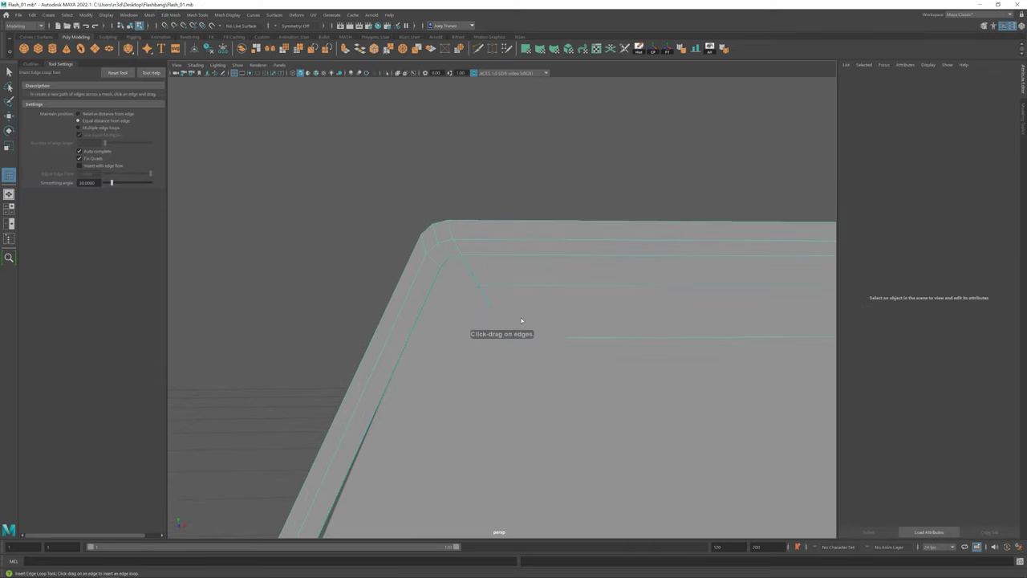
left_click(504, 265)
key("w")
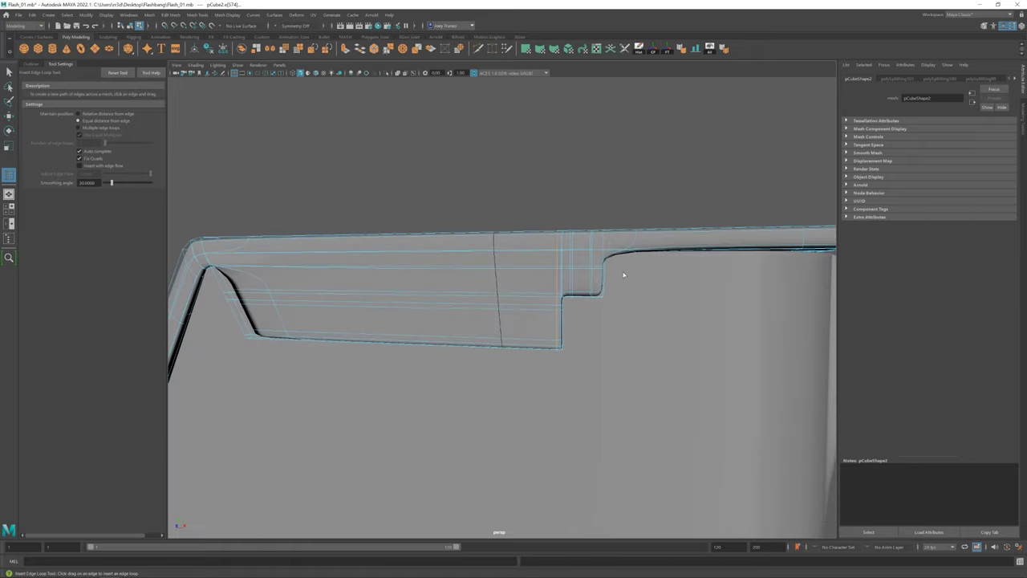
mouse_move(626, 276)
left_mouse_down("alt")
mouse_move(540, 337)
mouse_move(546, 287)
mouse_move(505, 229)
mouse_move(486, 303)
mouse_move(456, 338)
left_mouse_up("alt")
key("w")
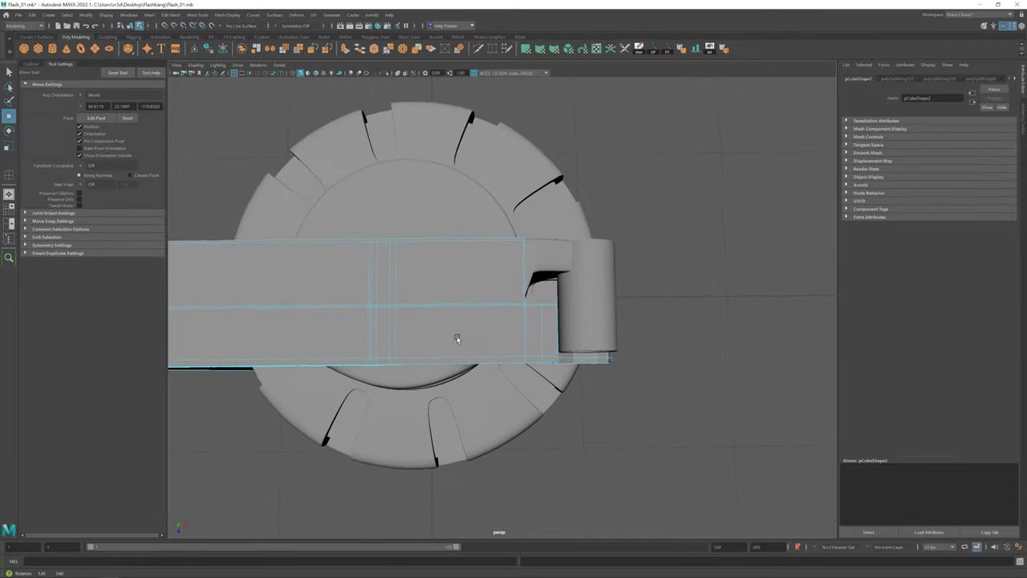
Step: Append faces along the bent bracket strip and reverse the inside-out faces
mouse_move(601, 370)
left_mouse_down("alt")
mouse_move(573, 321)
mouse_move(757, 440)
left_mouse_up("alt")
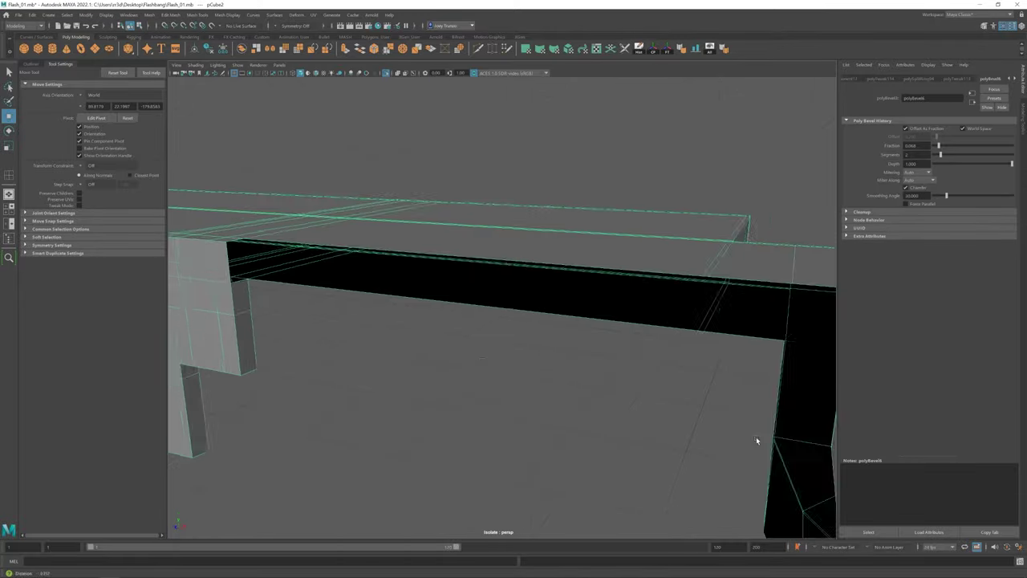
left_click(170, 14)
left_click(207, 53)
key("w")
mouse_move(592, 344)
left_mouse_down("alt")
mouse_move(725, 428)
mouse_move(612, 272)
mouse_move(679, 394)
left_mouse_up("alt")
key("g")
left_click_drag(240, 131, 619, 383, "alt")
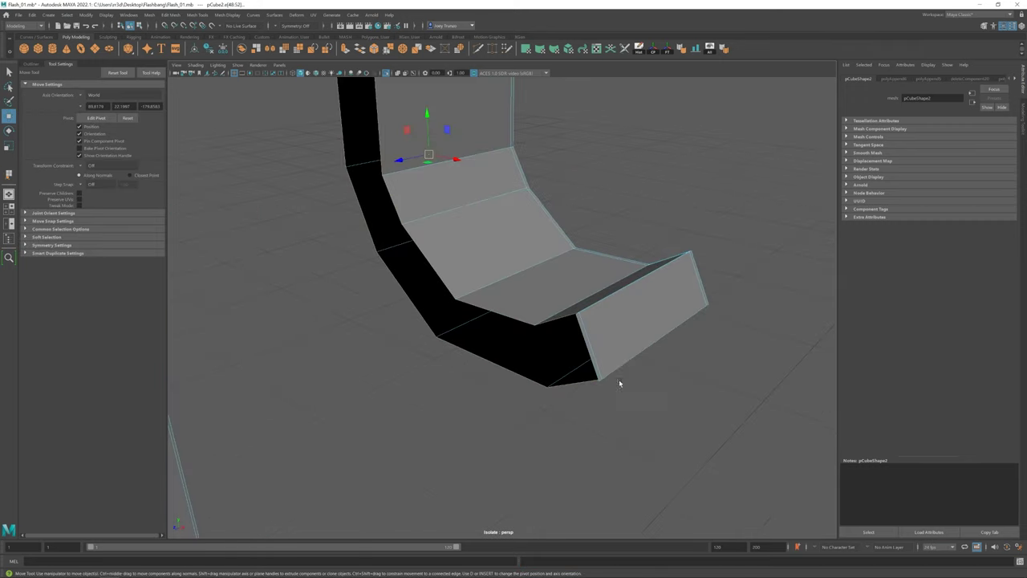
mouse_move(621, 335)
left_mouse_down("alt")
mouse_move(610, 346)
mouse_move(562, 305)
left_mouse_up("alt")
left_click(196, 14)
Step: Append a new face across the corner gap in the bent bracket leg
left_click(212, 29)
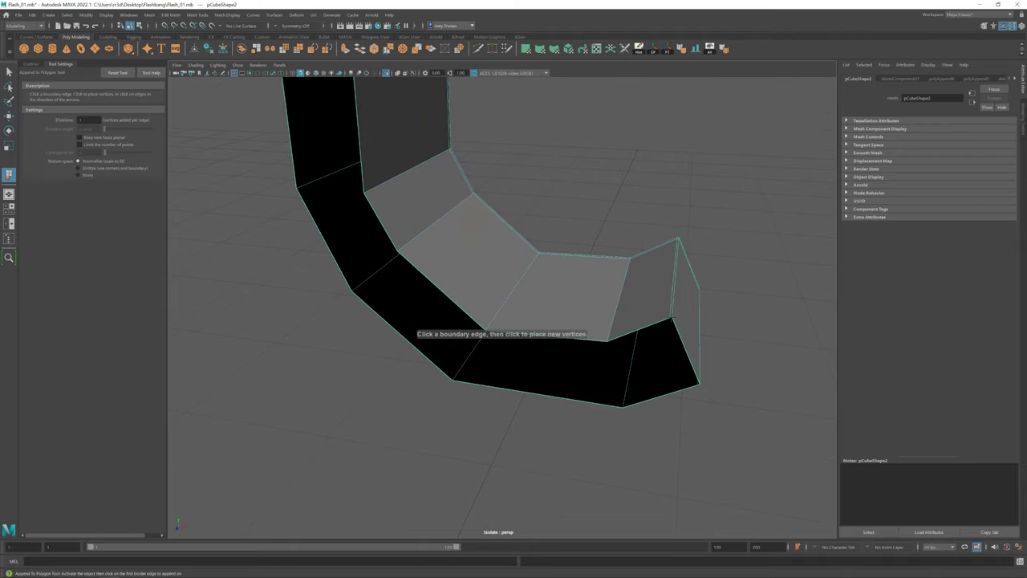
left_click_drag(673, 321, 706, 393, "alt")
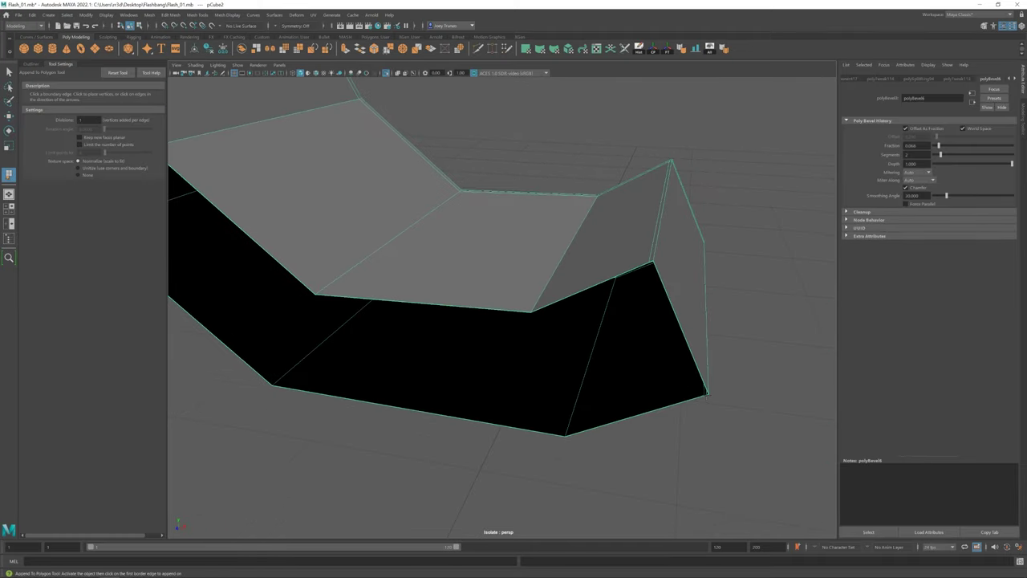
left_click(628, 320)
left_click_drag(628, 320, 631, 383, "alt")
left_click(631, 382)
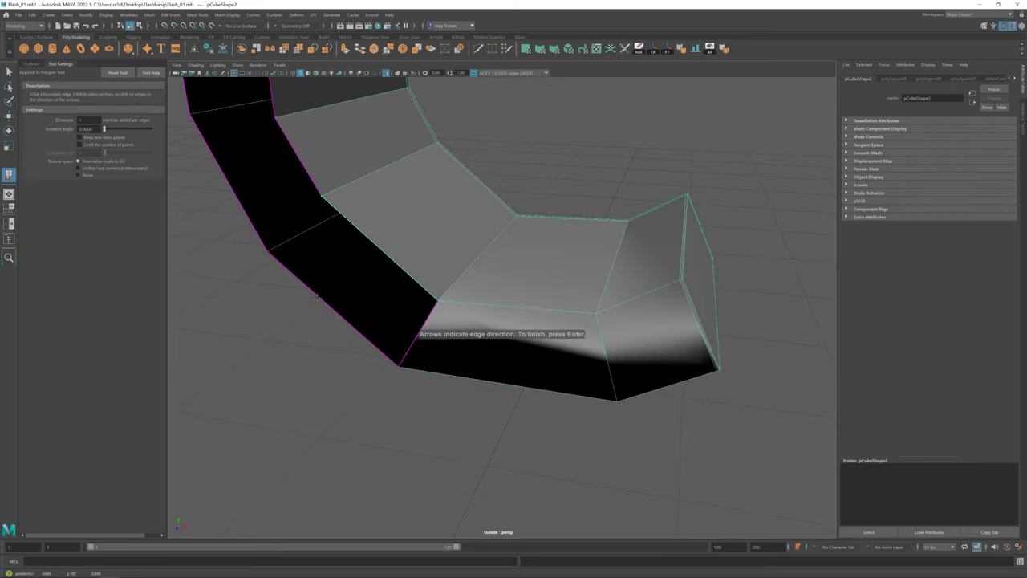
left_click_drag(317, 296, 406, 223, "alt")
key("Return")
key("Return")
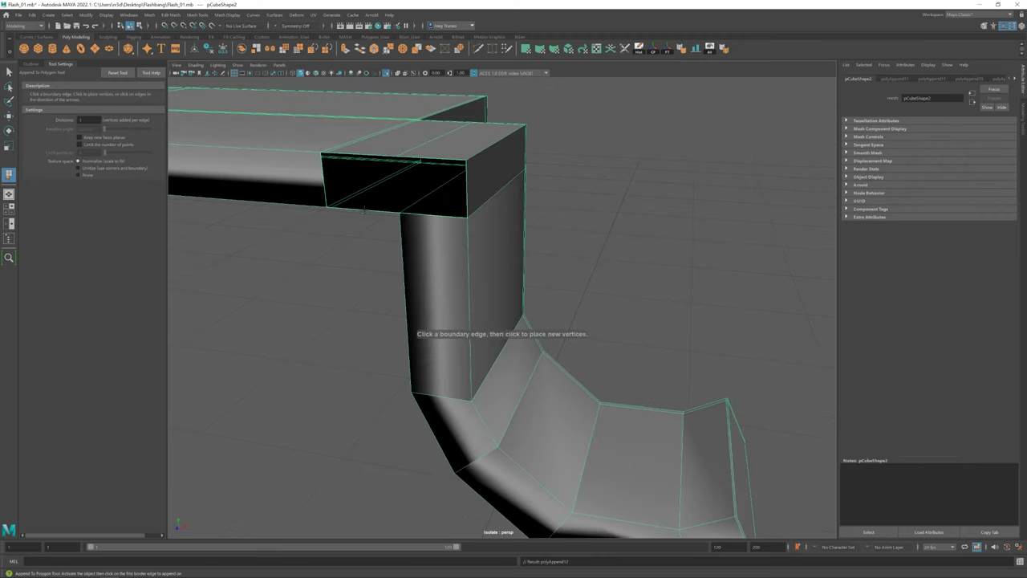
Step: Bevel the edges along the housing's top groove and review the whole turret
key("w")
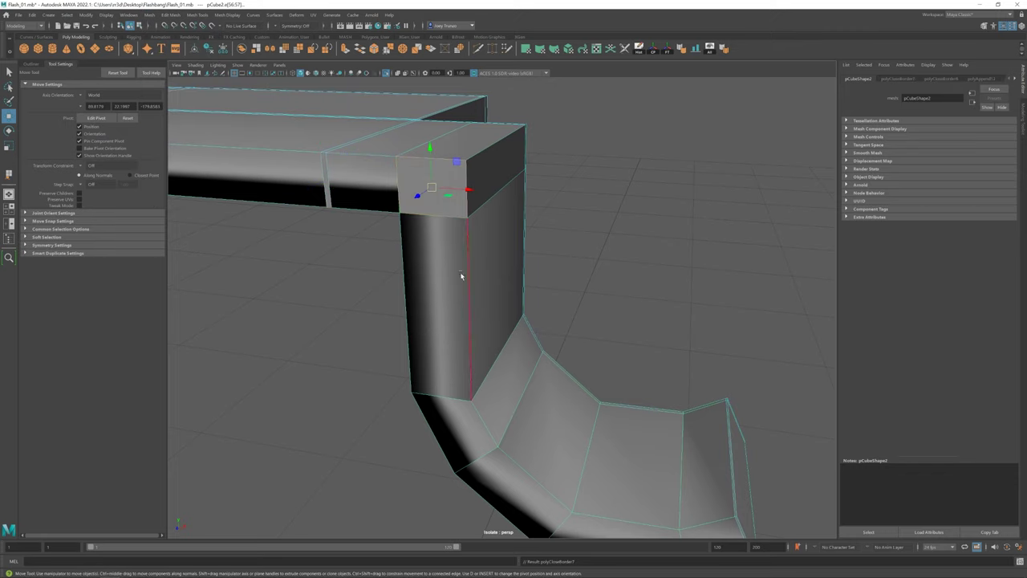
left_click(439, 449)
left_click_drag(439, 450, 471, 273, "alt")
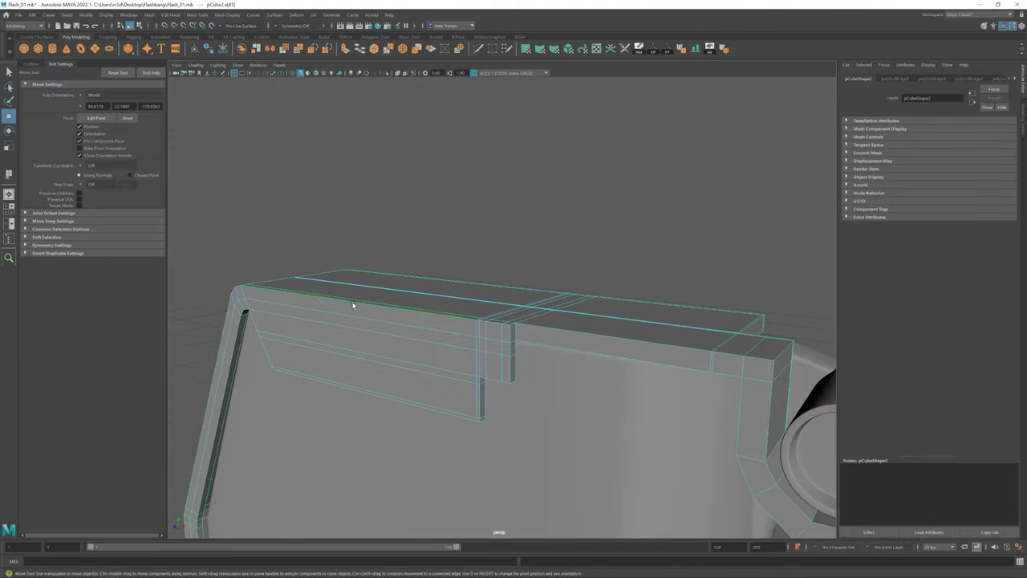
left_click(171, 14)
left_click(180, 41)
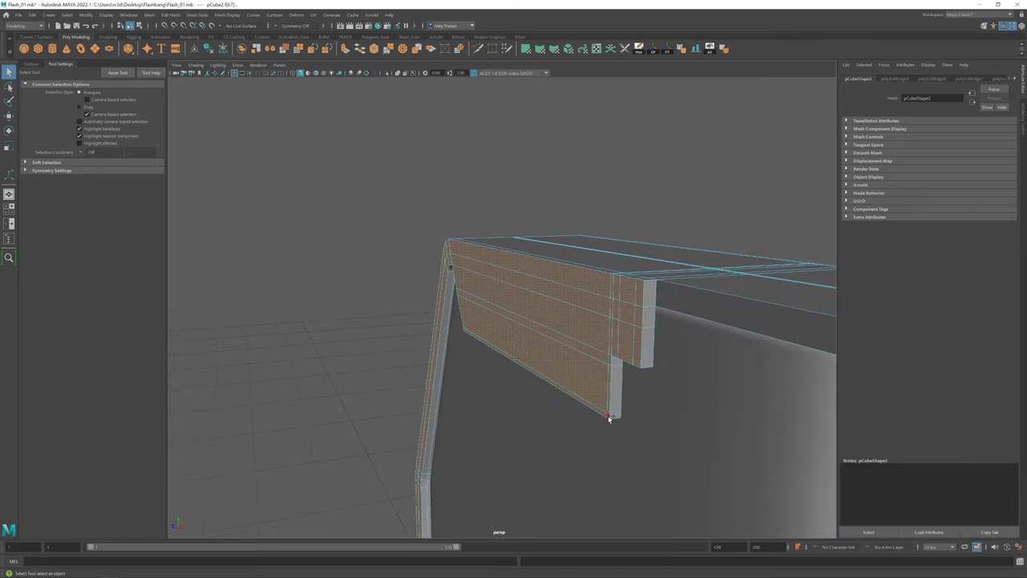
key("w")
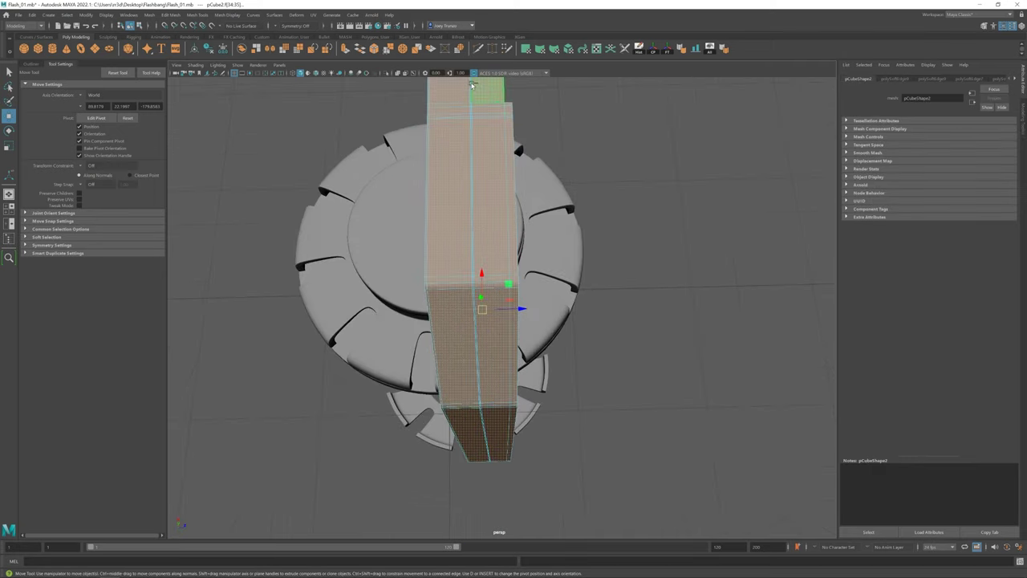
left_click_drag(484, 434, 739, 299, "alt")
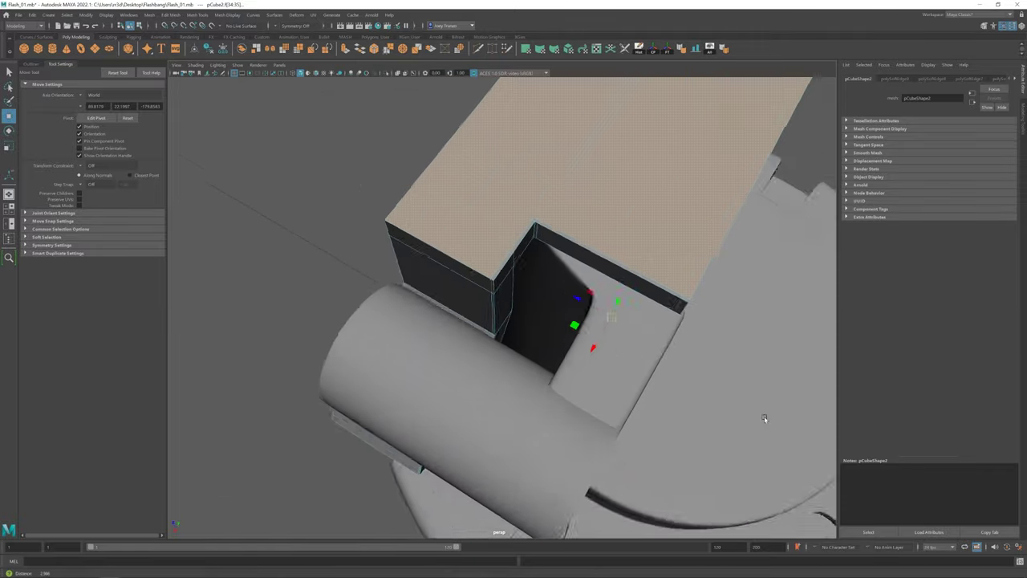
mouse_move(522, 223)
left_mouse_down("alt")
mouse_move(534, 235)
mouse_move(521, 296)
mouse_move(465, 190)
mouse_move(457, 305)
mouse_move(488, 363)
mouse_move(498, 337)
mouse_move(470, 238)
mouse_move(565, 324)
left_mouse_up("alt")
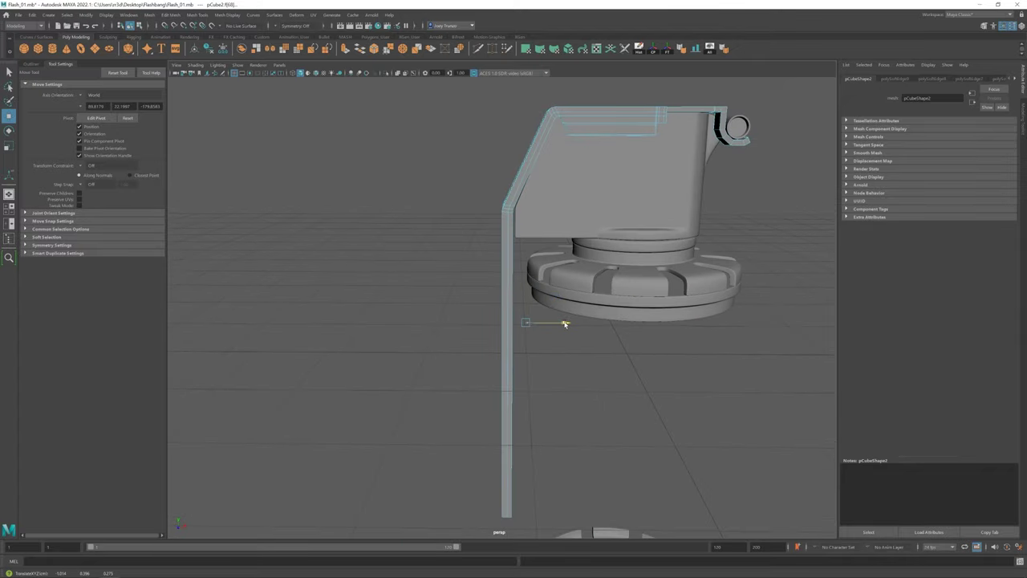
left_click_drag(665, 326, 568, 391, "alt")
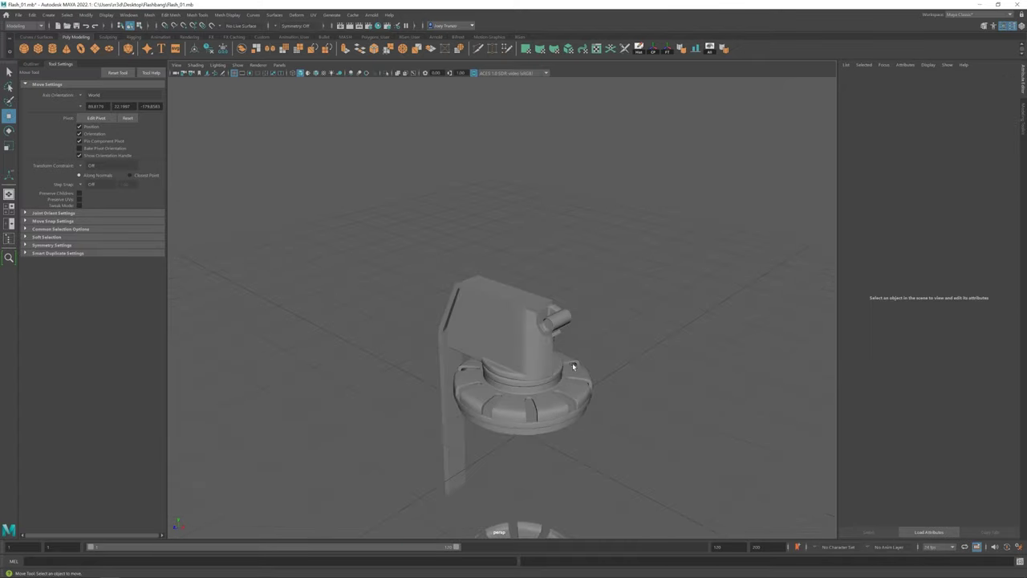
left_click(568, 391)
key("f")
left_click(413, 333)
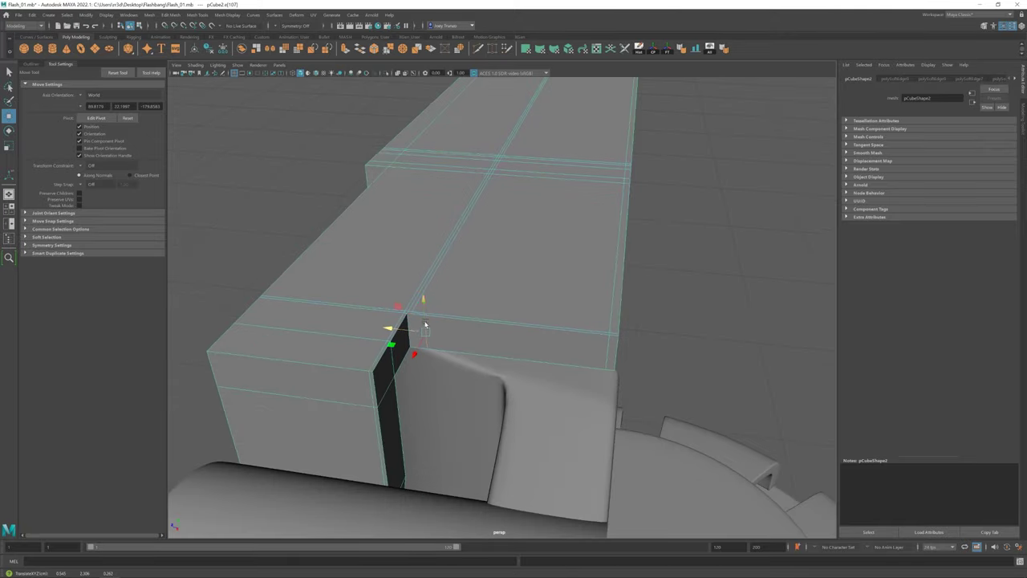
key("ctrl+1")
mouse_move(527, 374)
left_mouse_down("alt")
mouse_move(552, 362)
mouse_move(499, 338)
left_mouse_up("alt")
key("ctrl+z")
key("ctrl+z")
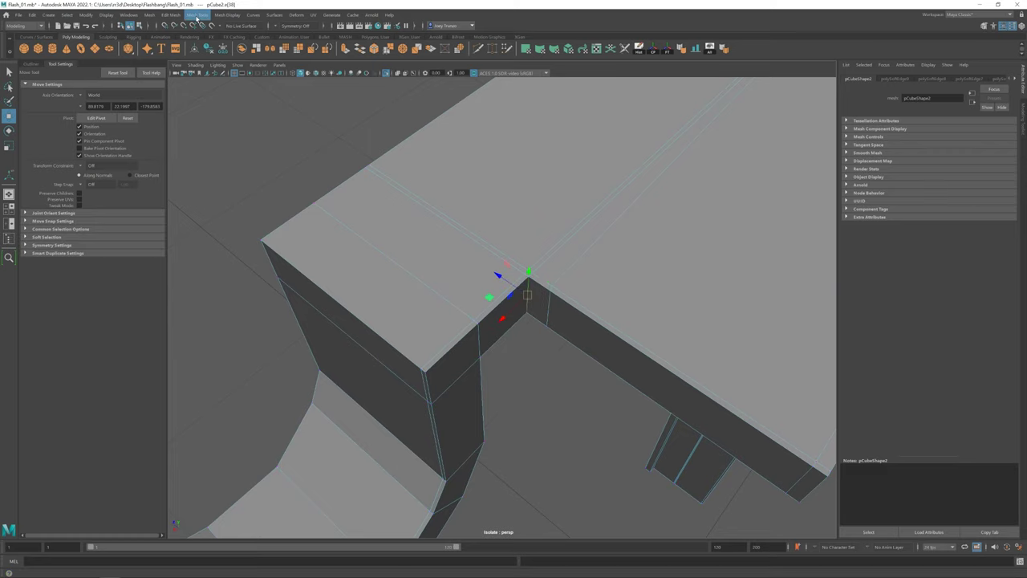
key("ctrl+z")
key("ctrl+z")
mouse_move(522, 230)
left_mouse_down("alt")
mouse_move(495, 245)
mouse_move(541, 327)
left_mouse_up("alt")
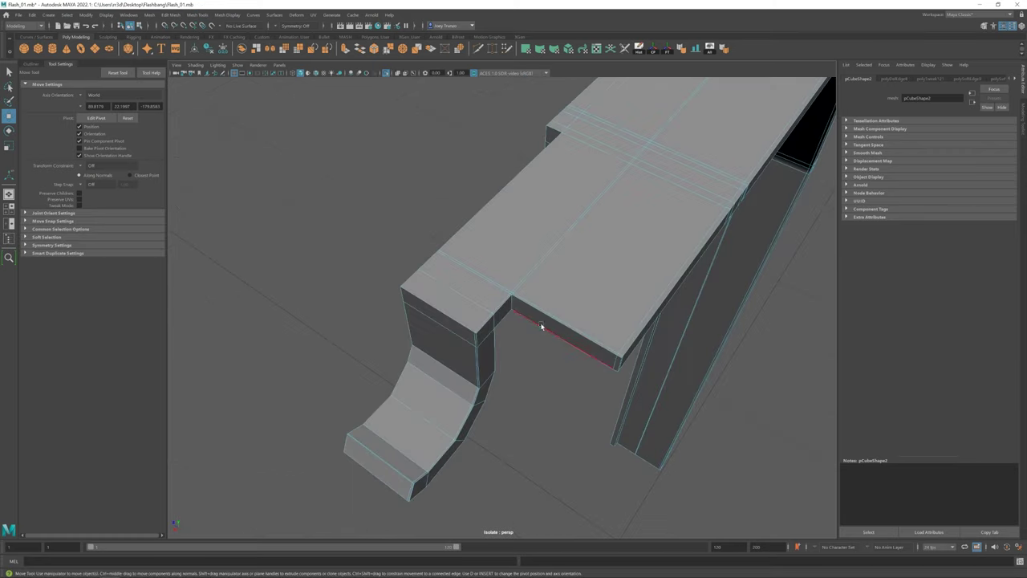
key("ctrl+z")
key("ctrl+z")
key("ctrl+z")
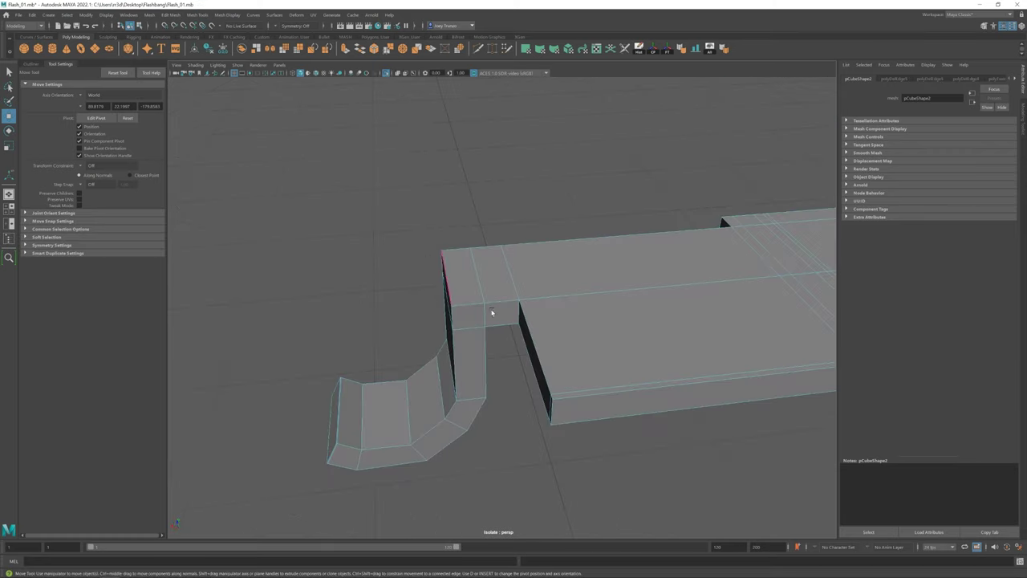
key("ctrl+z")
key("ctrl+z")
key("ctrl+z")
key("ctrl+z")
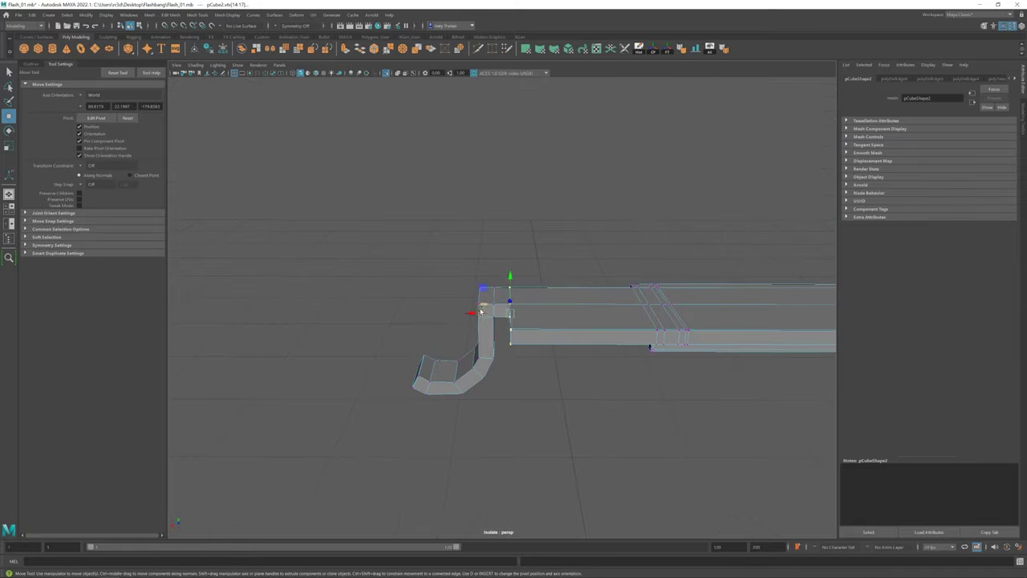
key("ctrl+z")
key("ctrl+z")
key("ctrl+z")
key("ctrl+z")
key("ctrl+z")
key("ctrl+z")
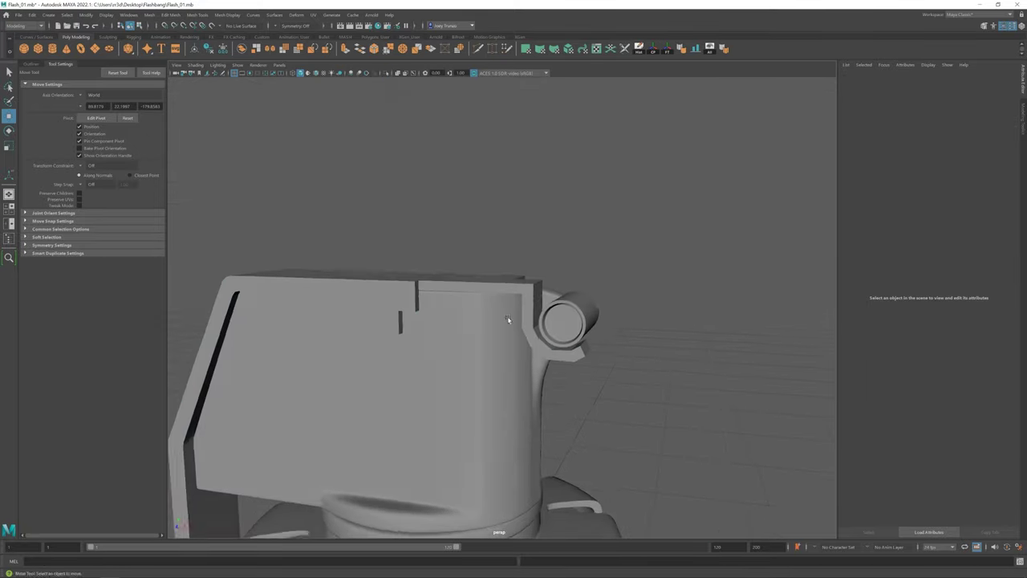
key("ctrl+z")
key("ctrl+z")
key("ctrl+z")
key("ctrl+z")
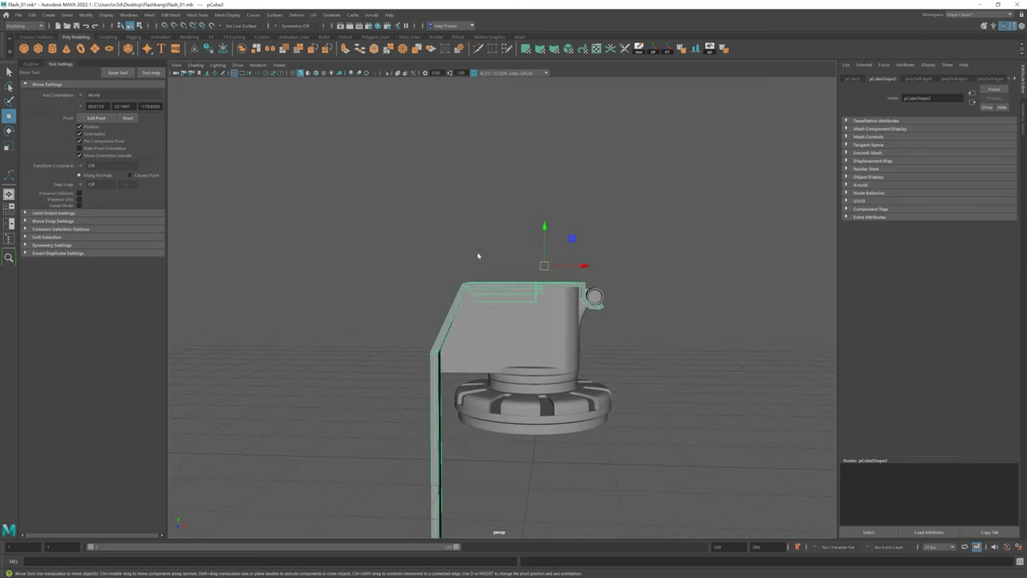
key("ctrl+z")
key("ctrl+z")
key("ctrl+z")
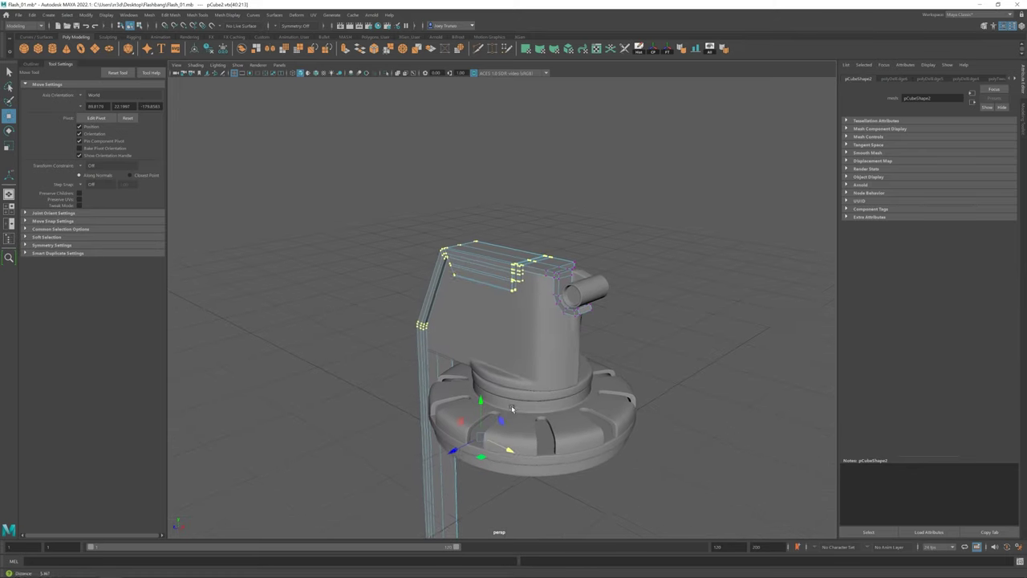
key("ctrl+z")
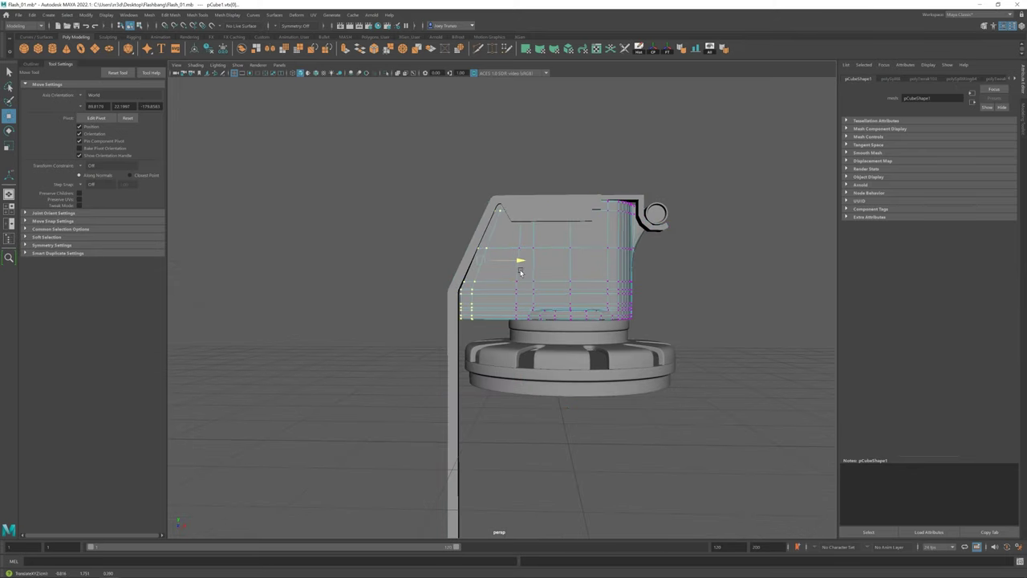
key("ctrl+z")
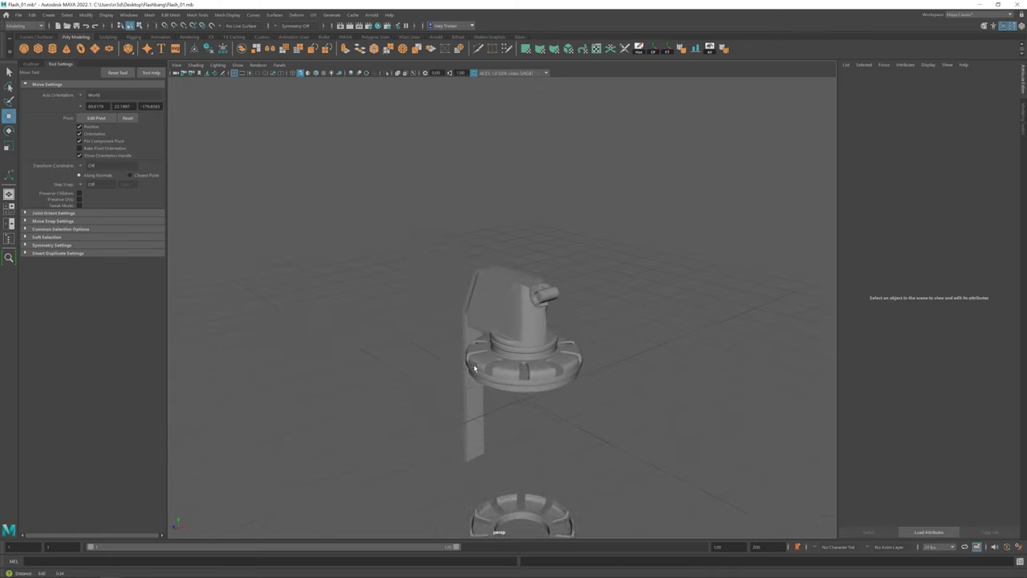
key("ctrl+z")
key("ctrl+z")
key("ctrl+z")
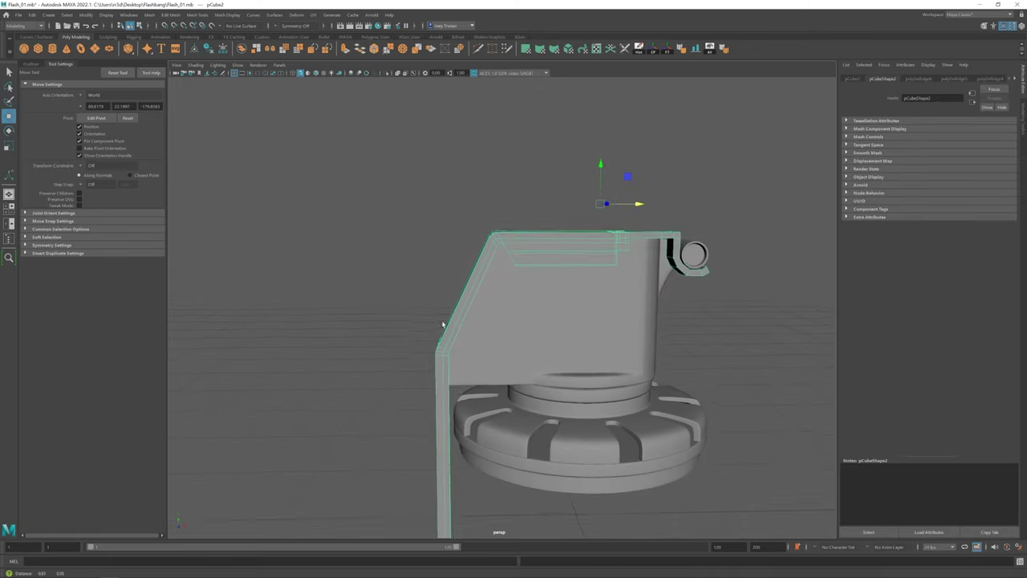
key("ctrl+z")
Step: Try extruding a housing edge with Ctrl+E, undo it, and frame the housing with F
right_click(463, 231)
key("ctrl+e")
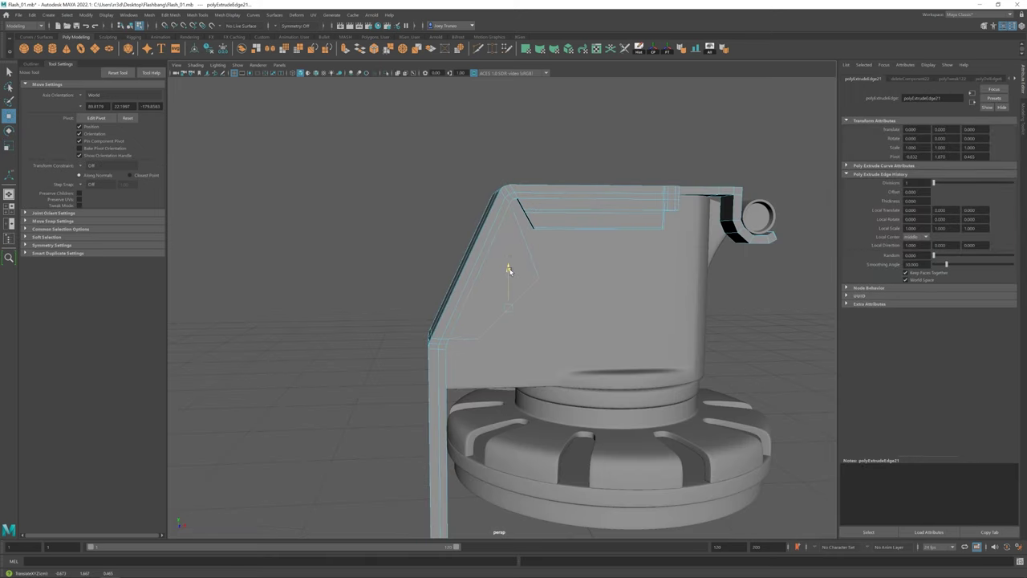
key("ctrl+z")
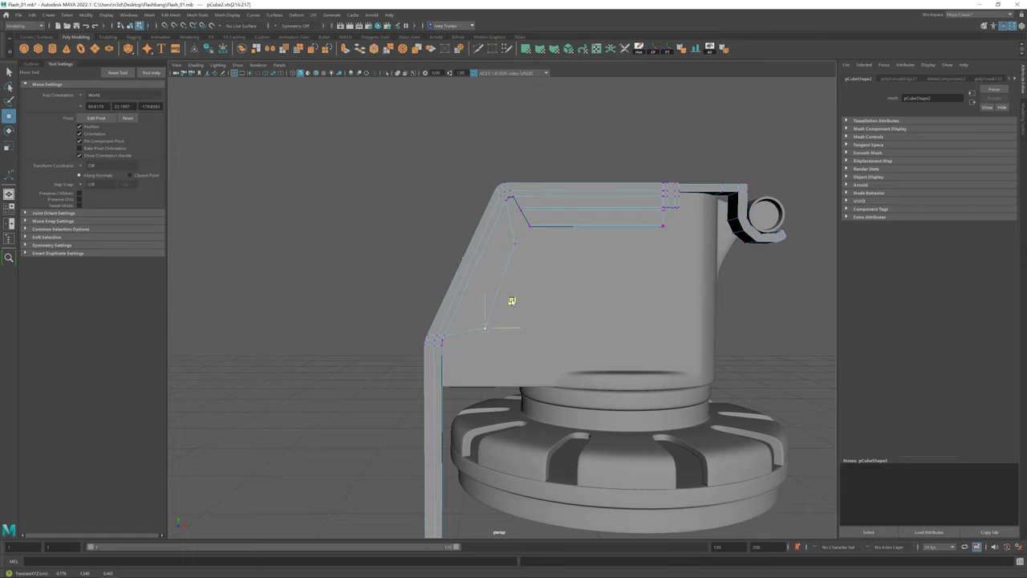
key("ctrl+z")
key("ctrl+z")
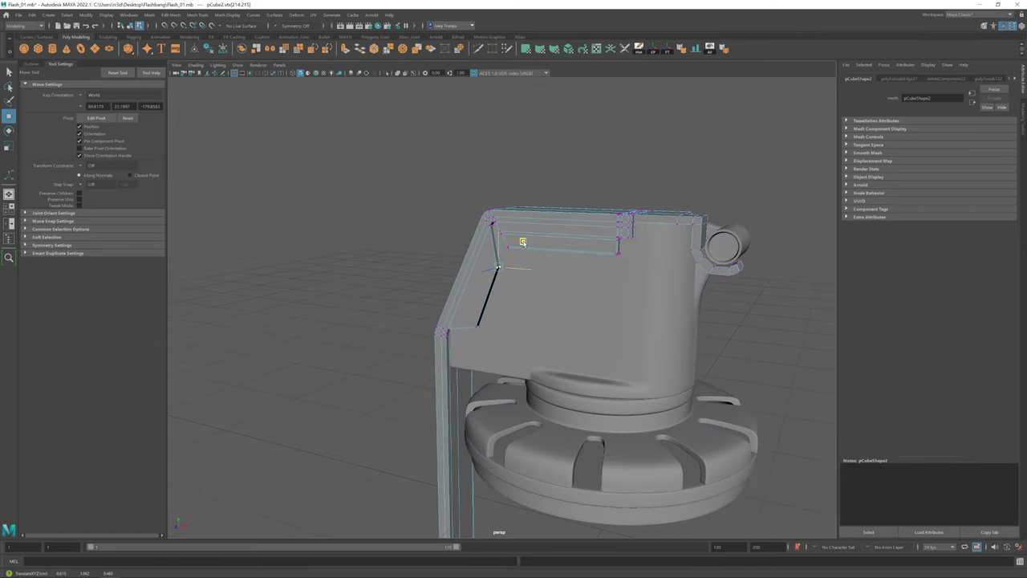
key("f")
right_click(499, 294)
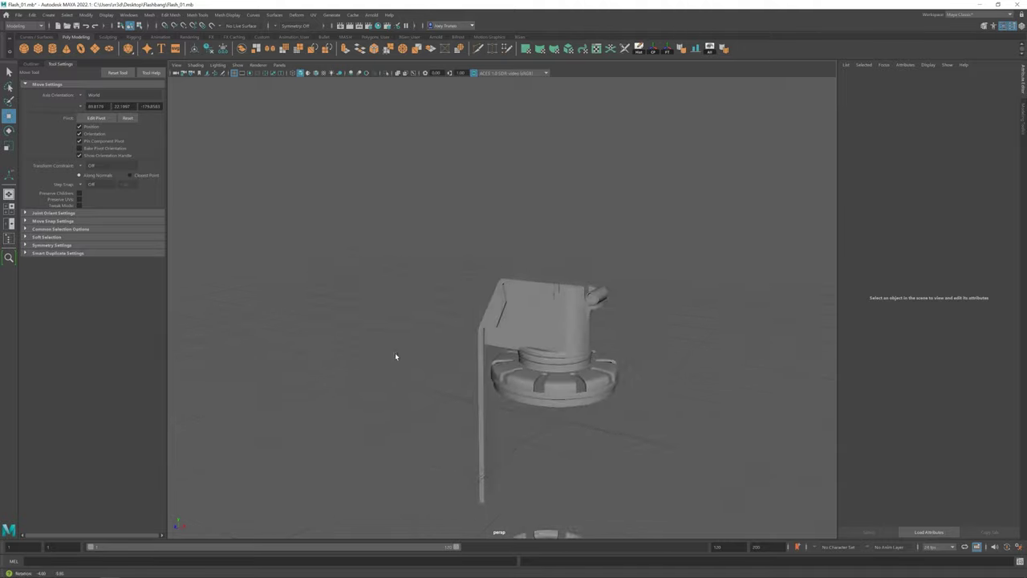
key("ctrl+z")
scroll(364, 268, "up", 3)
Step: Preview the housing smoothed and try Insert Edge Loop and Multi-Cut near the top bar
left_click(170, 14)
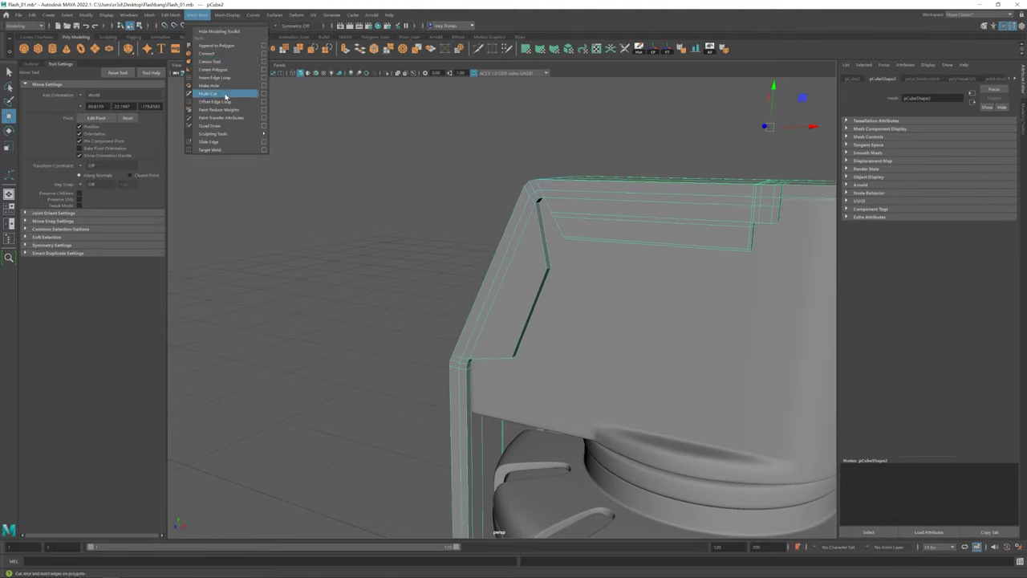
left_click(230, 93)
key("3")
mouse_move(522, 336)
left_mouse_down("alt")
mouse_move(612, 308)
mouse_move(485, 291)
left_mouse_up("alt")
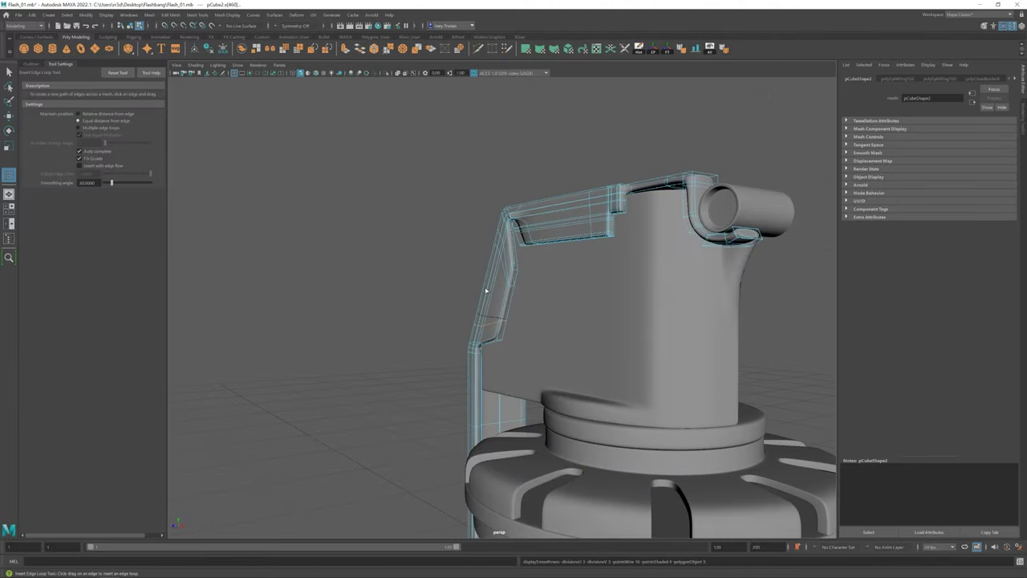
right_click_drag(529, 282, 516, 321, "alt")
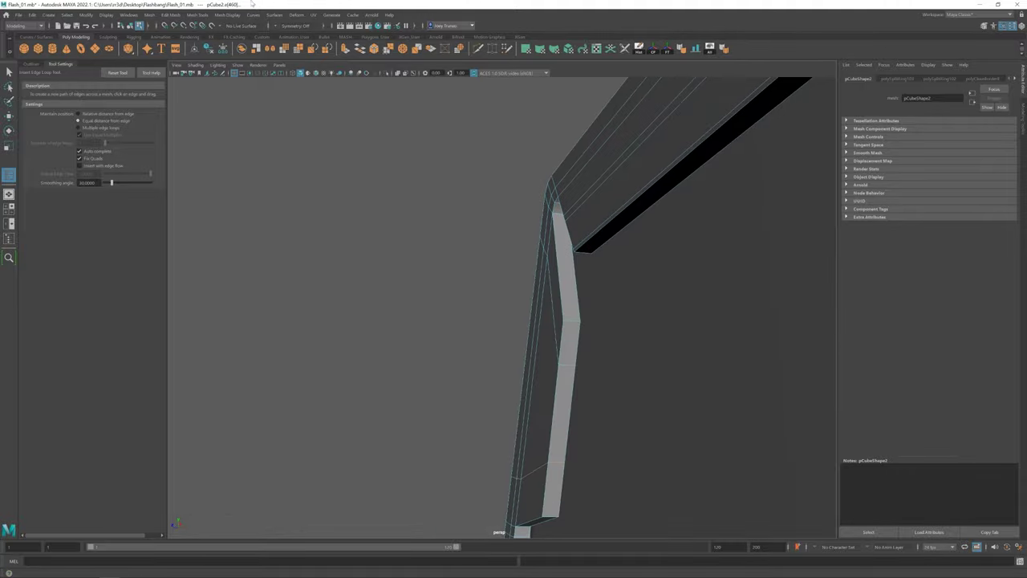
mouse_move(566, 322)
left_mouse_down("alt")
mouse_move(490, 337)
mouse_move(690, 390)
mouse_move(483, 367)
mouse_move(467, 309)
mouse_move(482, 365)
mouse_move(527, 326)
mouse_move(509, 344)
mouse_move(426, 165)
left_mouse_up("alt")
key("ctrl+shift+x")
key("w")
Step: Insert an edge loop along the groove corner and adjust it with the Move tool
left_click(522, 269)
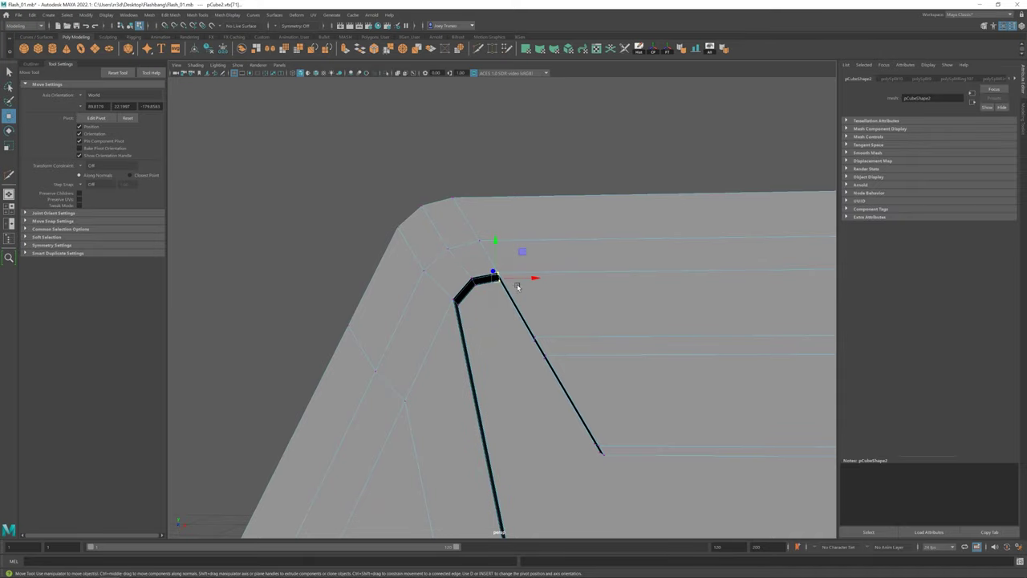
left_click_drag(517, 264, 467, 321, "alt")
left_click(205, 15)
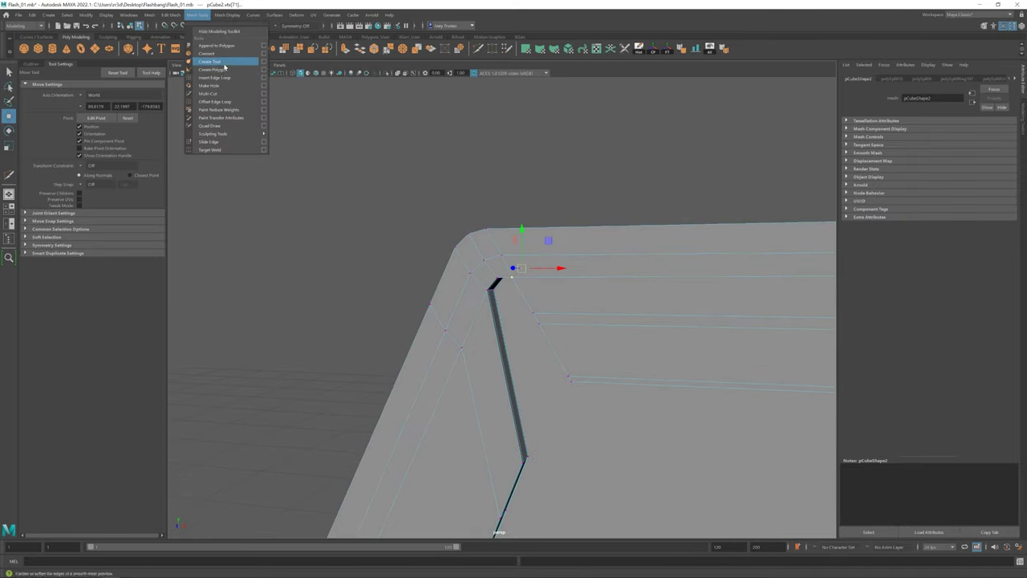
left_click(227, 69)
left_click(503, 285)
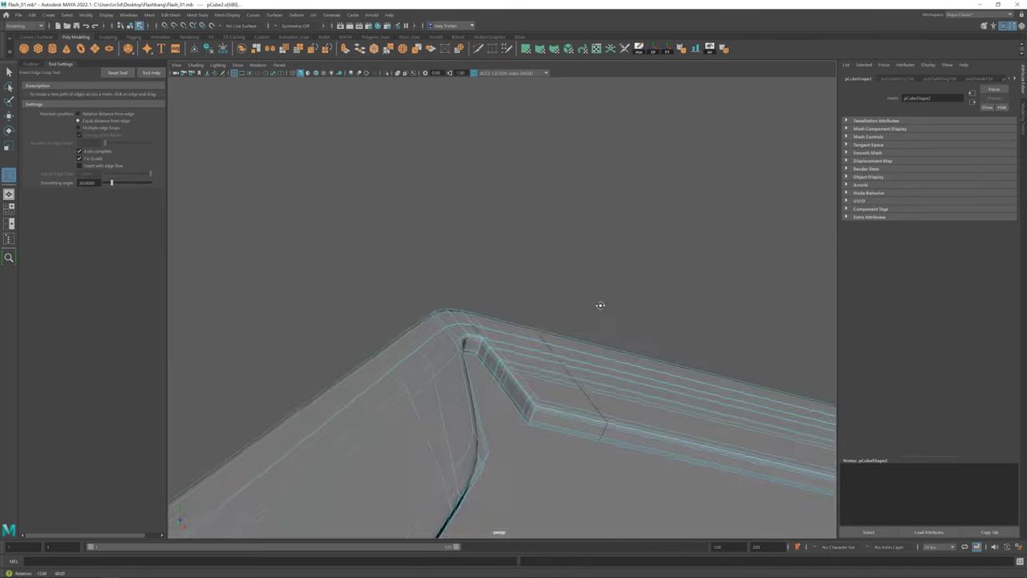
key("w")
scroll(620, 290, "down", 3)
key("g")
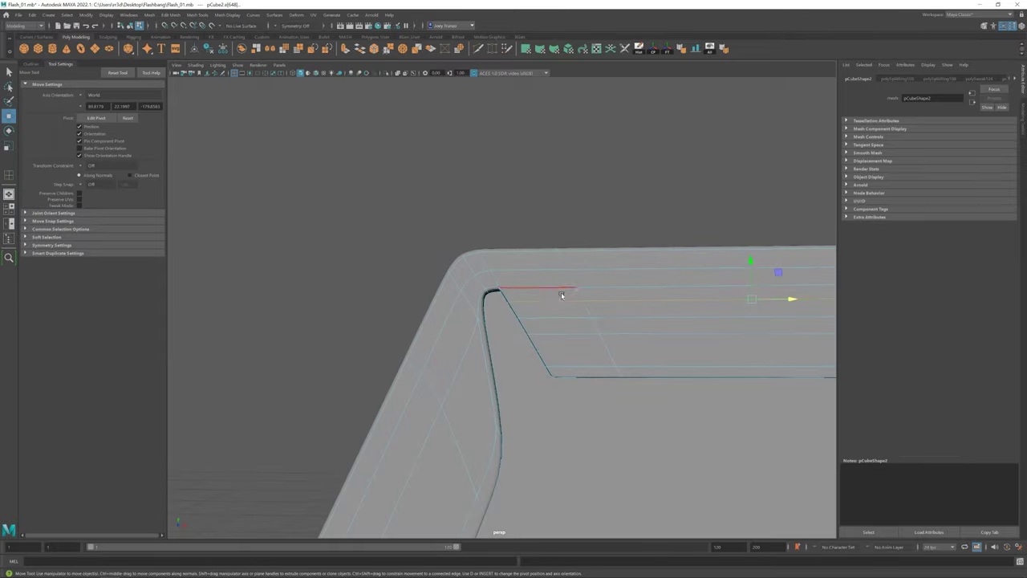
scroll(560, 292, "up", 4)
scroll(610, 321, "down", 3)
key("w")
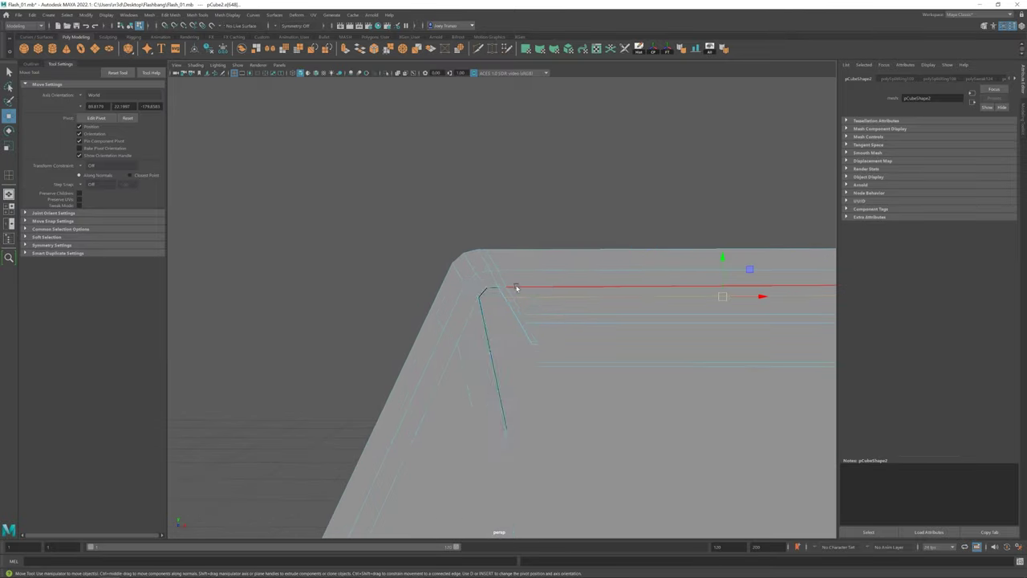
mouse_move(562, 309)
left_mouse_down("alt")
mouse_move(573, 355)
mouse_move(580, 237)
left_mouse_up("alt")
scroll(573, 355, "up", 3)
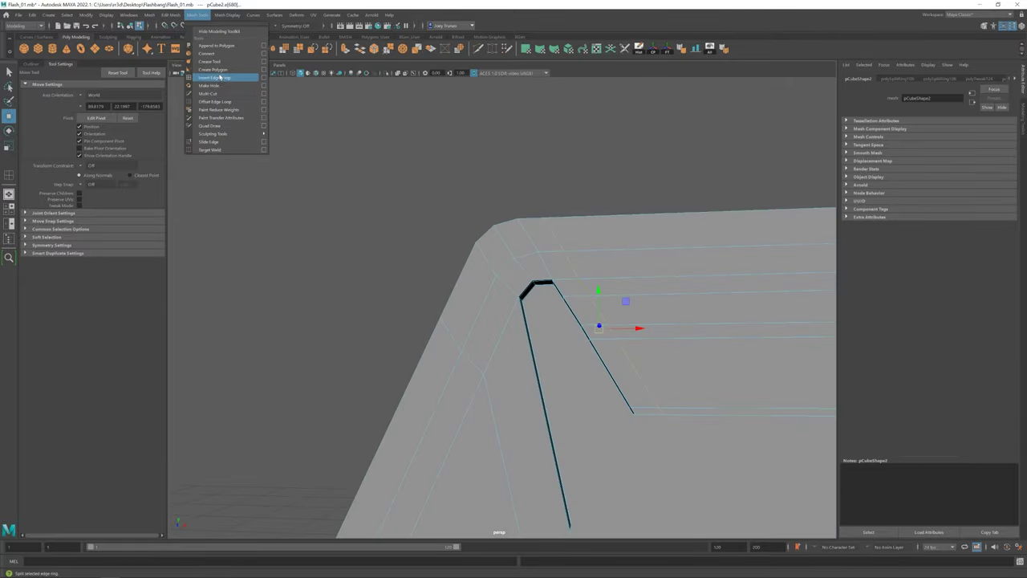
Step: Add an extra edge split to widen the groove and check it in smooth preview
left_click(215, 77)
left_click(529, 337)
key("w")
mouse_move(529, 337)
left_mouse_down("alt")
mouse_move(620, 253)
mouse_move(618, 280)
mouse_move(452, 287)
left_mouse_up("alt")
key("3")
left_click_drag(655, 192, 550, 321, "alt")
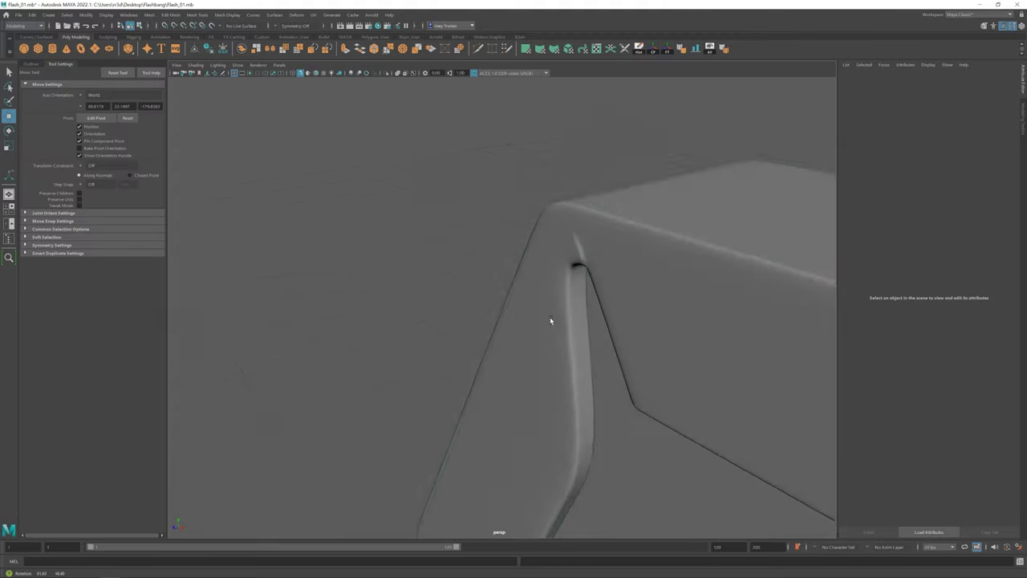
left_click(549, 321)
left_click_drag(596, 256, 516, 321, "alt")
right_click_drag(471, 241, 465, 217)
left_click(501, 307)
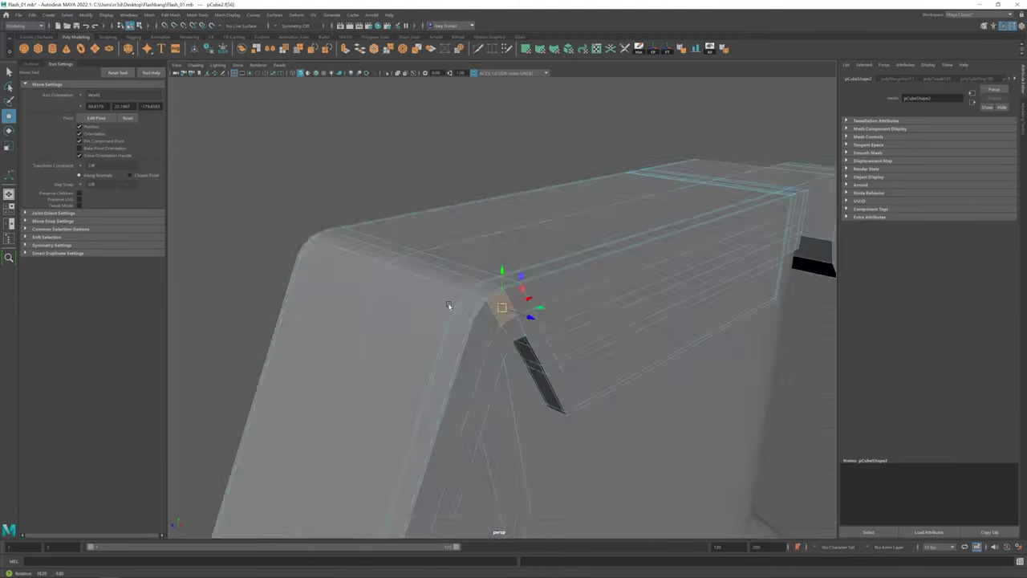
Step: Select the strip of faces along the groove for scaling, with wireframe on shaded
key("1")
mouse_move(448, 306)
left_mouse_down("alt")
mouse_move(562, 361)
mouse_move(550, 379)
mouse_move(603, 273)
mouse_move(601, 343)
mouse_move(561, 354)
left_mouse_up("alt")
double_click(530, 345, "shift")
key("r")
key("5")
Step: Insert an edge loop beside the groove corner and view the housing top as a cage
left_click(544, 348)
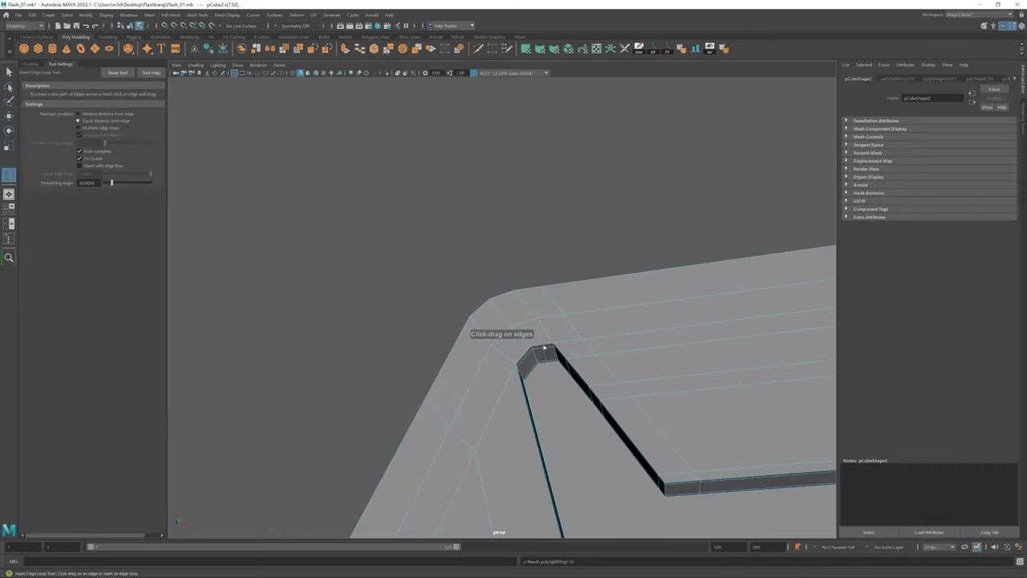
key("w")
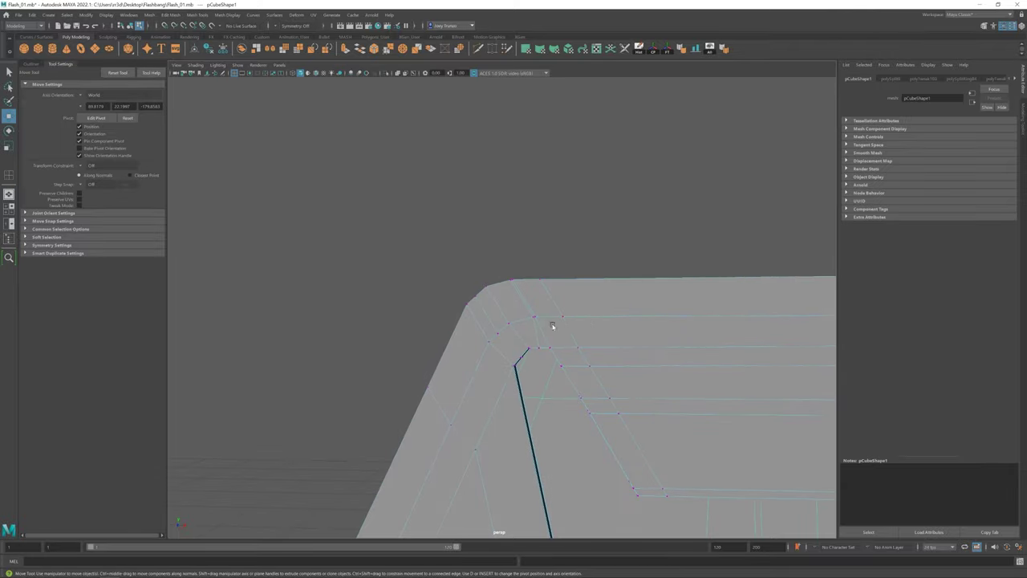
right_click_drag(619, 284, 552, 285)
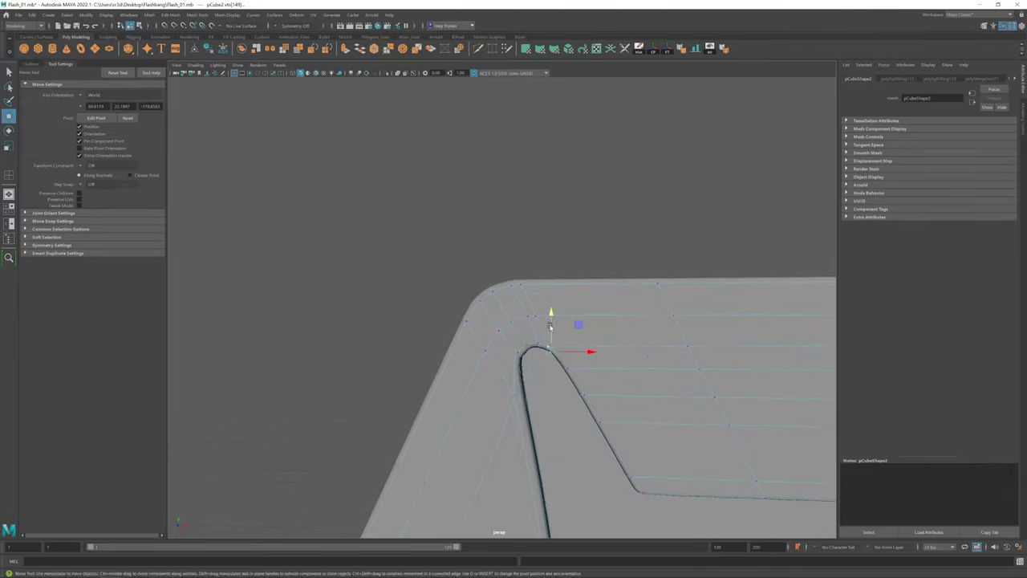
key("1")
left_click_drag(586, 322, 533, 184, "alt")
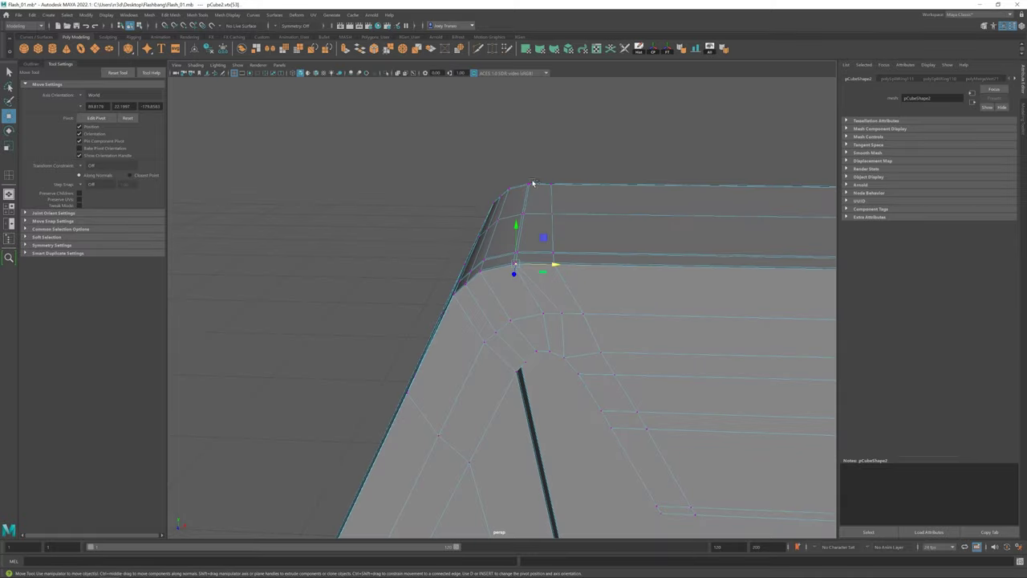
mouse_move(576, 213)
left_mouse_down("alt")
mouse_move(483, 307)
mouse_move(501, 291)
mouse_move(621, 316)
mouse_move(586, 239)
left_mouse_up("alt")
scroll(586, 239, "down", 5)
scroll(615, 390, "up", 5)
scroll(621, 380, "up", 2)
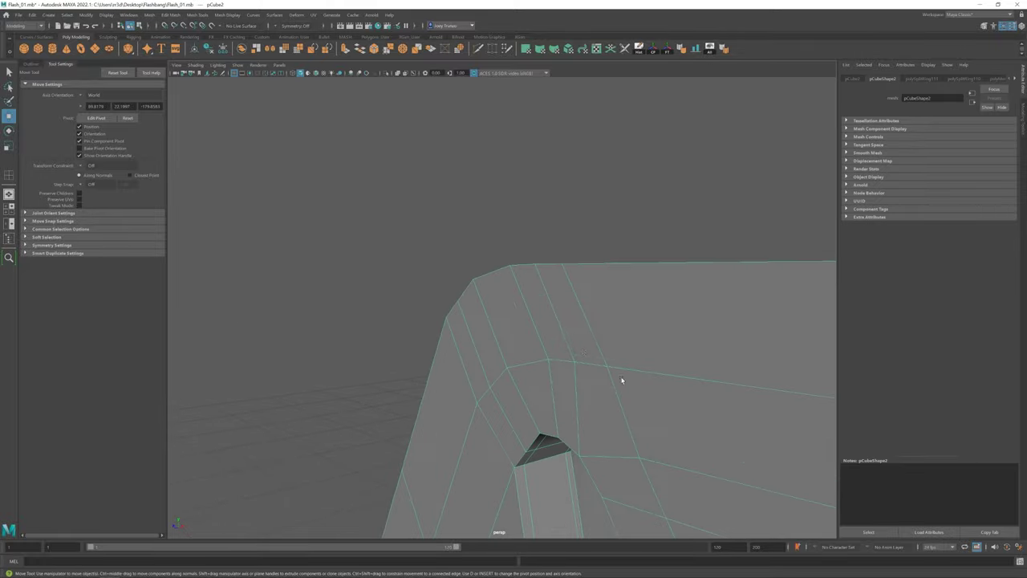
Step: Select and inspect the groove's corner face and the face at the hole
right_click_drag(621, 380, 614, 401)
mouse_move(614, 402)
left_mouse_down("alt")
mouse_move(621, 321)
mouse_move(666, 389)
mouse_move(640, 378)
mouse_move(637, 390)
left_mouse_up("alt")
left_click(654, 361)
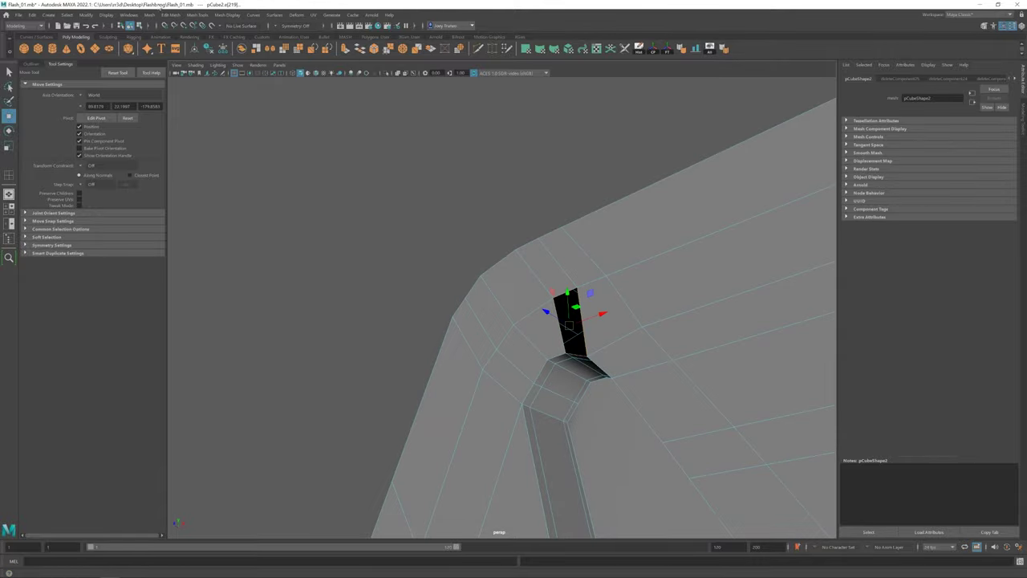
right_click_drag(569, 262, 593, 240)
scroll(594, 241, "down", 4)
mouse_move(593, 241)
left_mouse_down("alt")
mouse_move(542, 345)
mouse_move(594, 333)
left_mouse_up("alt")
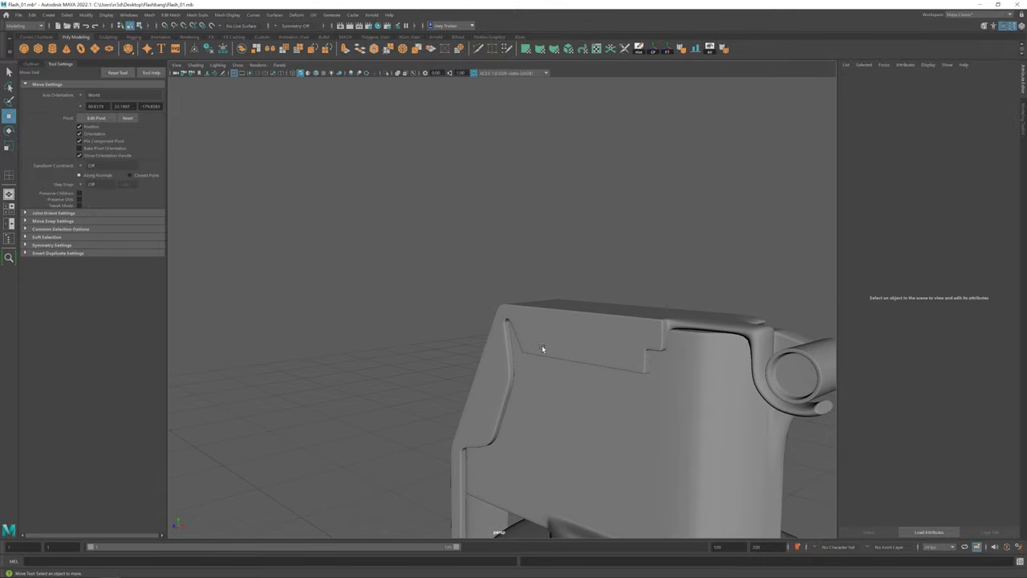
right_click_drag(593, 334, 572, 327)
left_click(572, 328)
mouse_move(572, 327)
left_mouse_down("alt")
mouse_move(514, 297)
mouse_move(591, 280)
mouse_move(630, 365)
left_mouse_up("alt")
left_click_drag(589, 335, 585, 390, "alt")
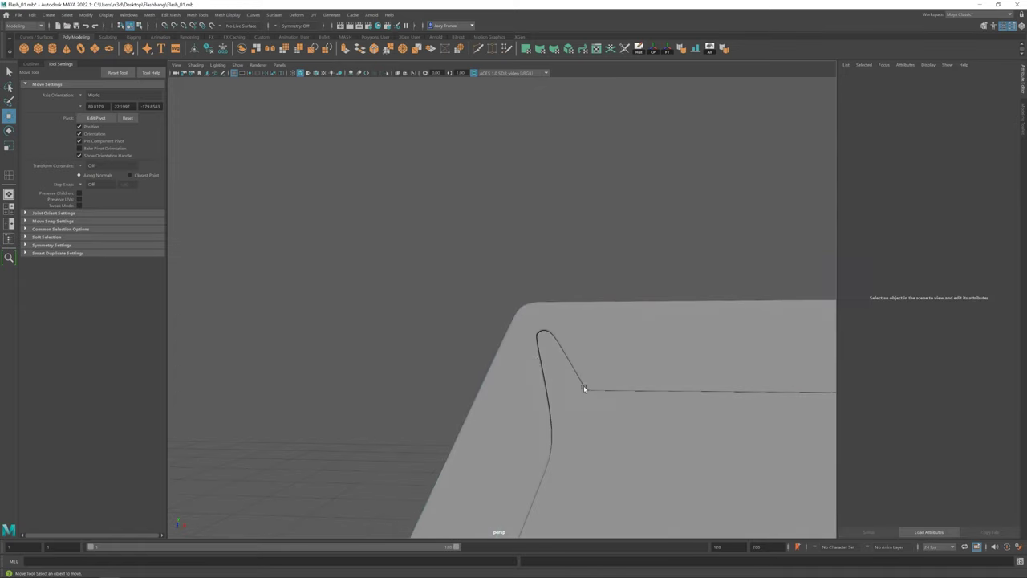
right_click_drag(584, 390, 598, 347)
mouse_move(599, 347)
left_mouse_down("alt")
mouse_move(567, 313)
mouse_move(618, 344)
mouse_move(614, 291)
mouse_move(568, 312)
mouse_move(585, 321)
mouse_move(556, 305)
mouse_move(575, 307)
mouse_move(534, 321)
mouse_move(532, 281)
mouse_move(660, 426)
mouse_move(610, 377)
left_mouse_up("alt")
left_click_drag(514, 304, 550, 439, "alt")
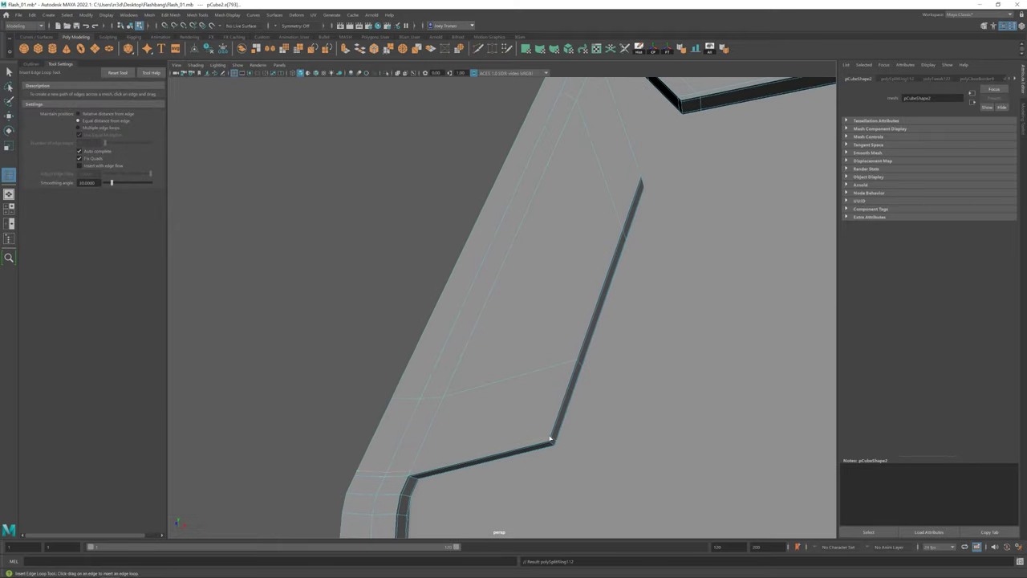
mouse_move(522, 247)
left_mouse_down("alt")
mouse_move(614, 351)
mouse_move(525, 351)
mouse_move(551, 300)
left_mouse_up("alt")
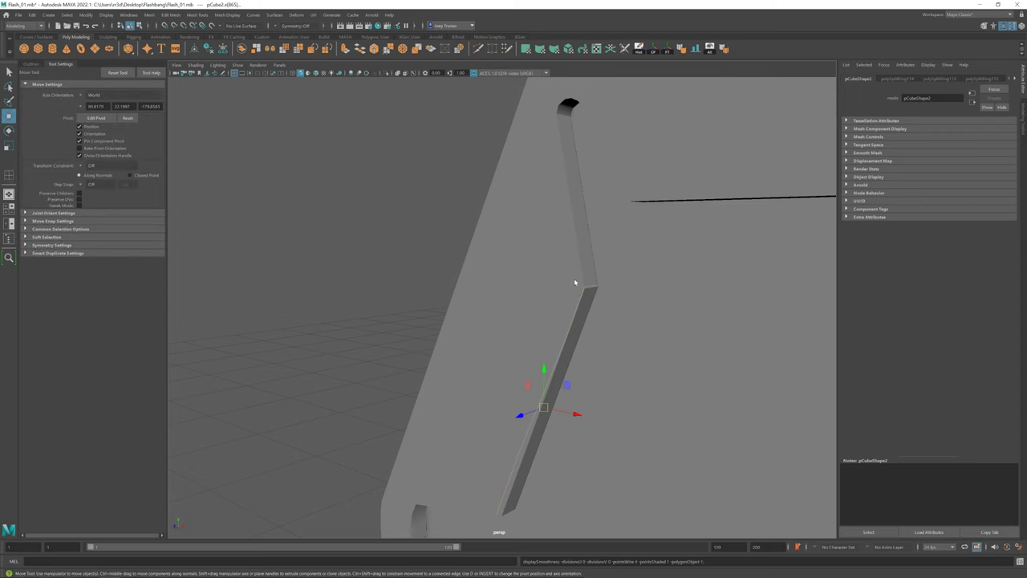
Step: Select the groove's corner edge and set Modeling Toolkit's Transform Constraint to Edge Slide
left_click(592, 286)
middle_click_drag(592, 287, 515, 309, "alt")
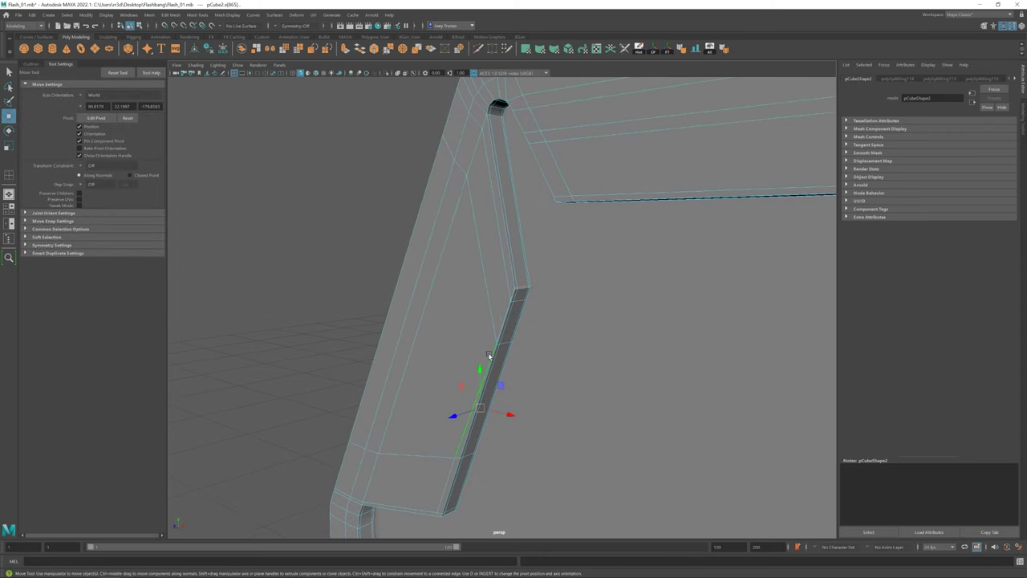
left_click(985, 28)
left_click(998, 199)
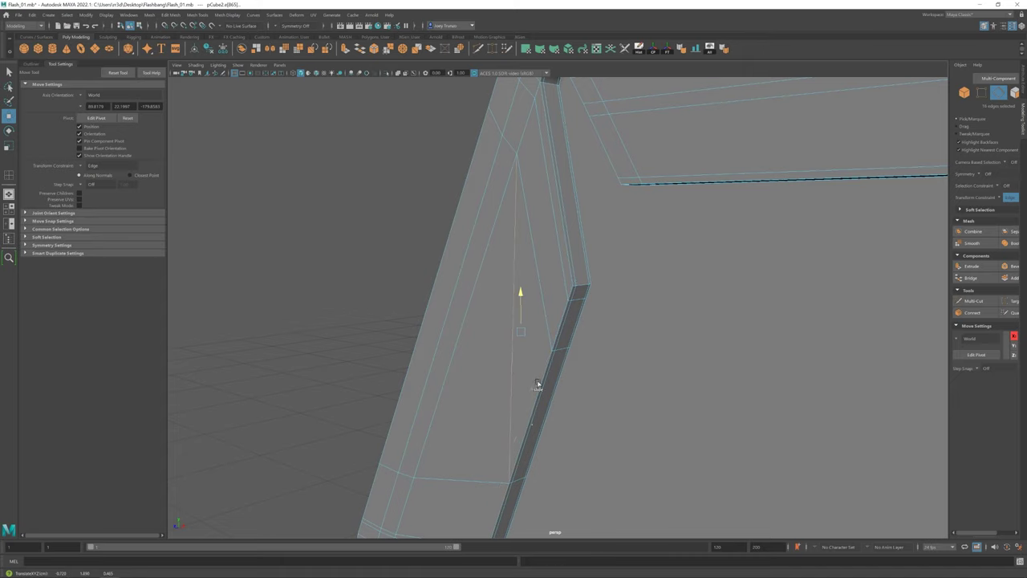
Step: Select the groove edges along the slanted side to slide them into place
mouse_move(550, 435)
left_mouse_down("alt")
mouse_move(517, 356)
mouse_move(601, 170)
mouse_move(587, 201)
mouse_move(451, 316)
mouse_move(553, 289)
mouse_move(519, 332)
mouse_move(628, 298)
mouse_move(576, 359)
left_mouse_up("alt")
left_click(601, 170)
left_click(519, 335)
left_click(629, 299)
left_click(575, 358)
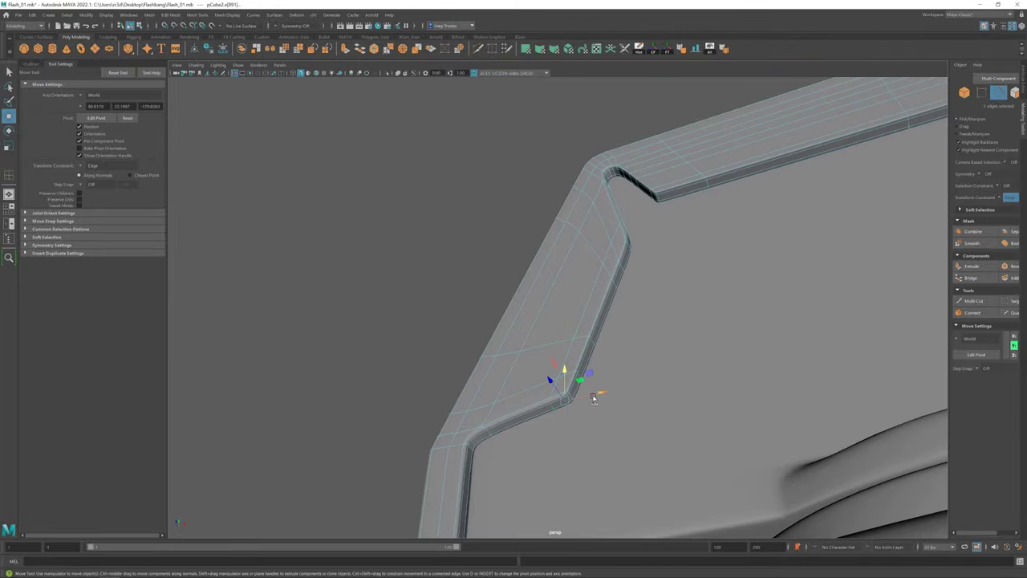
mouse_move(414, 445)
left_mouse_down("alt")
mouse_move(550, 274)
mouse_move(550, 245)
left_mouse_up("alt")
Step: Insert an edge loop across the housing's top edges
right_click_drag(627, 216, 444, 321, "alt")
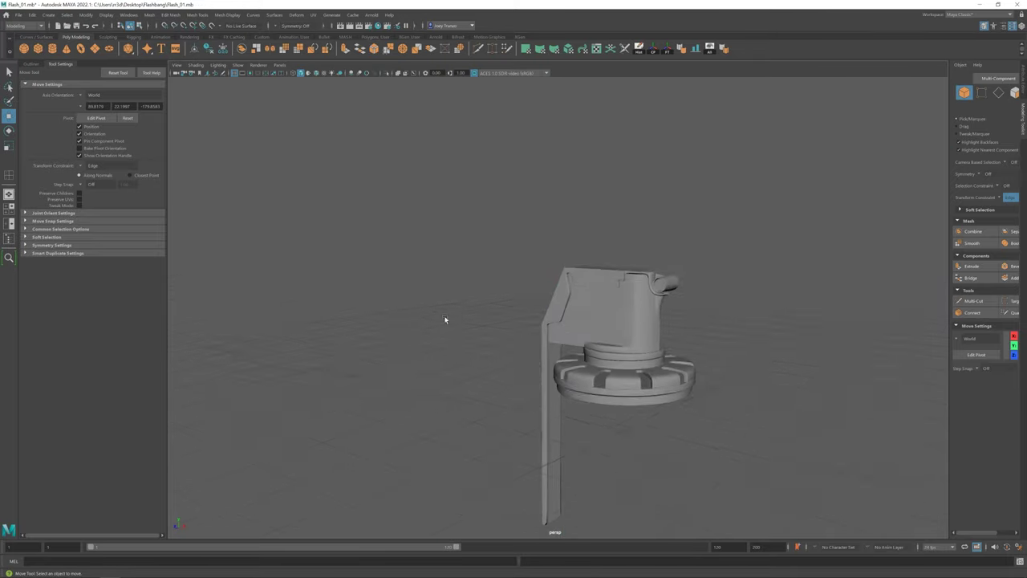
left_click_drag(444, 321, 679, 394, "alt")
left_click(171, 14)
left_click(210, 70)
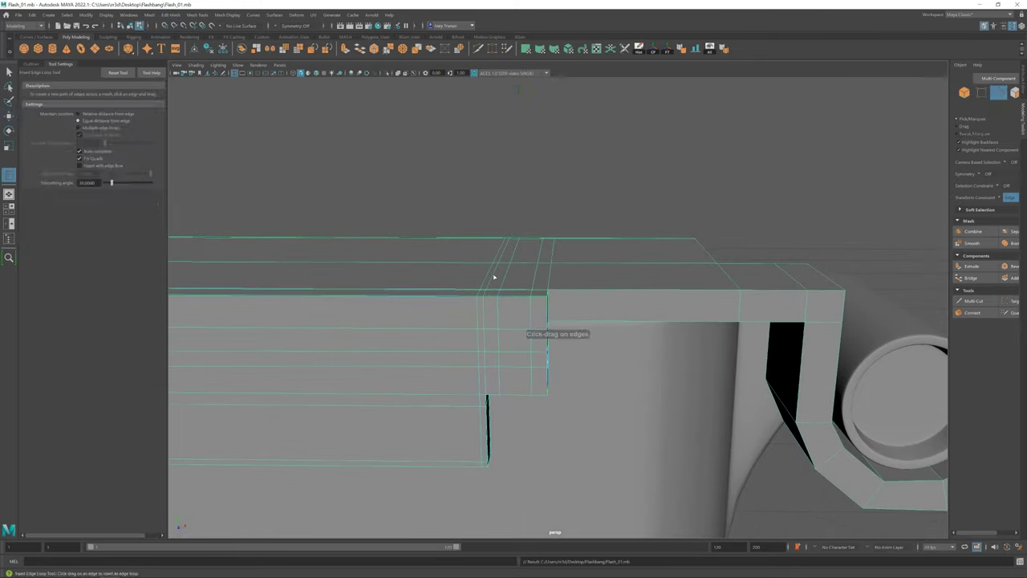
left_click(553, 289)
mouse_move(552, 289)
left_mouse_down("alt")
mouse_move(589, 298)
mouse_move(398, 345)
mouse_move(443, 290)
left_mouse_up("alt")
mouse_move(348, 298)
left_mouse_down("alt")
mouse_move(442, 367)
mouse_move(487, 362)
mouse_move(555, 384)
mouse_move(516, 339)
left_mouse_up("alt")
Step: Move edges on the top block, undoing the last move
key("w")
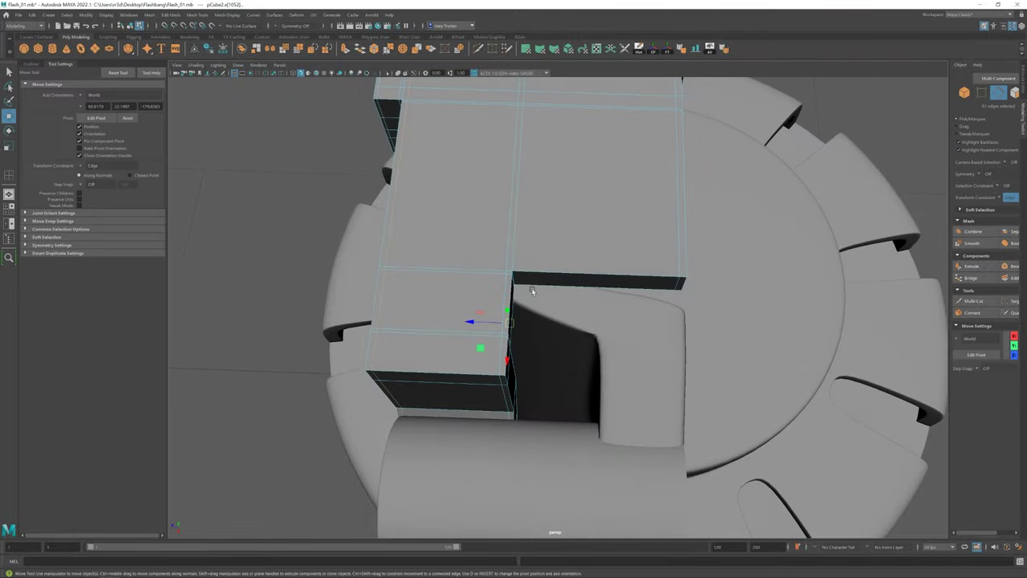
left_click(517, 261)
mouse_move(531, 292)
left_mouse_down("alt")
mouse_move(517, 261)
mouse_move(532, 344)
mouse_move(490, 310)
left_mouse_up("alt")
left_click(490, 310)
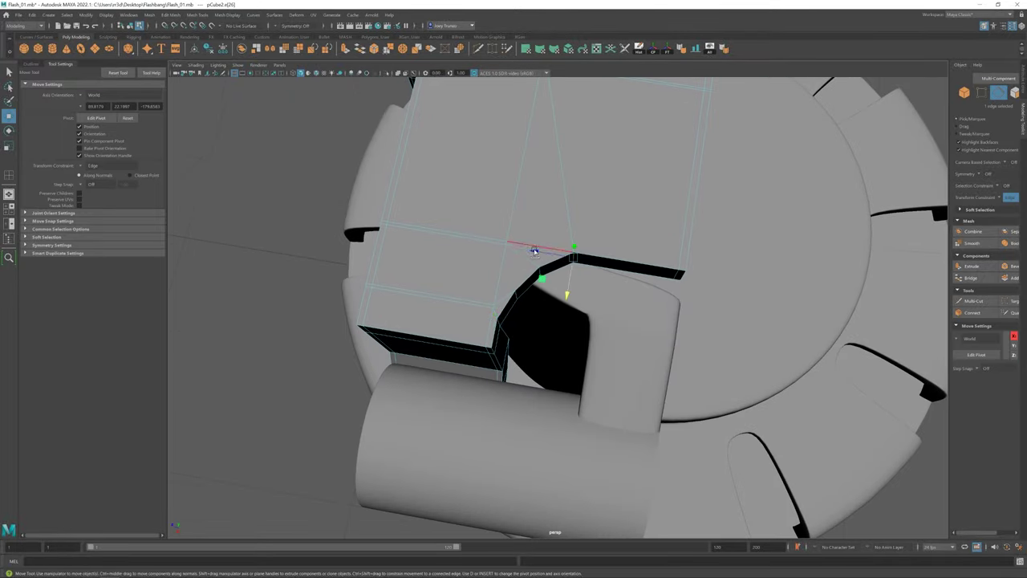
key("ctrl+z")
mouse_move(606, 265)
left_mouse_down("alt")
mouse_move(626, 240)
mouse_move(597, 469)
left_mouse_up("alt")
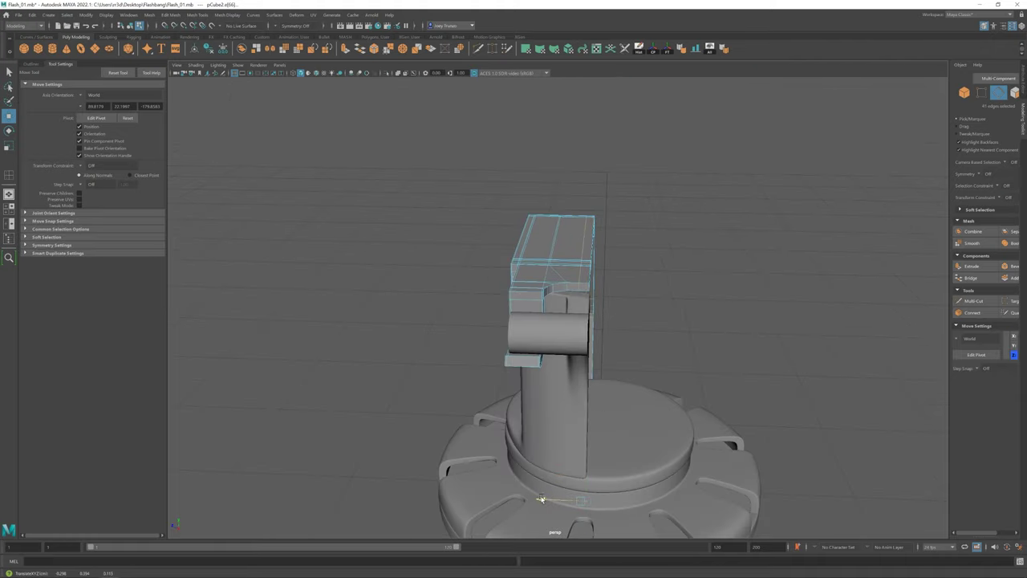
mouse_move(539, 499)
left_mouse_down("alt")
mouse_move(633, 313)
mouse_move(559, 297)
left_mouse_up("alt")
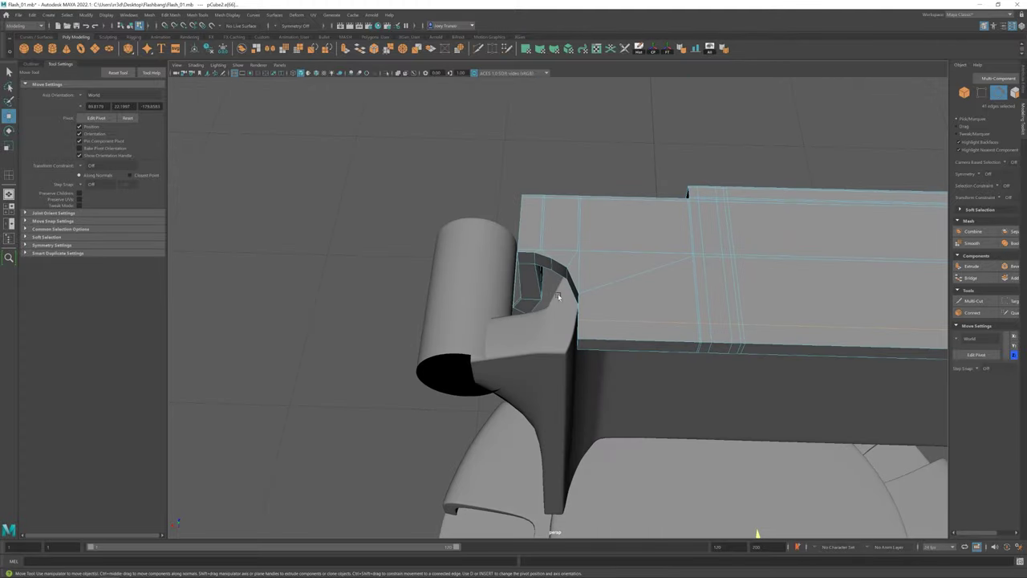
Step: Insert another edge loop on the housing block
left_click(171, 14)
left_click(209, 73)
key("w")
mouse_move(583, 342)
left_mouse_down("alt")
mouse_move(657, 301)
mouse_move(637, 131)
mouse_move(600, 316)
mouse_move(511, 262)
mouse_move(454, 326)
mouse_move(617, 359)
left_mouse_up("alt")
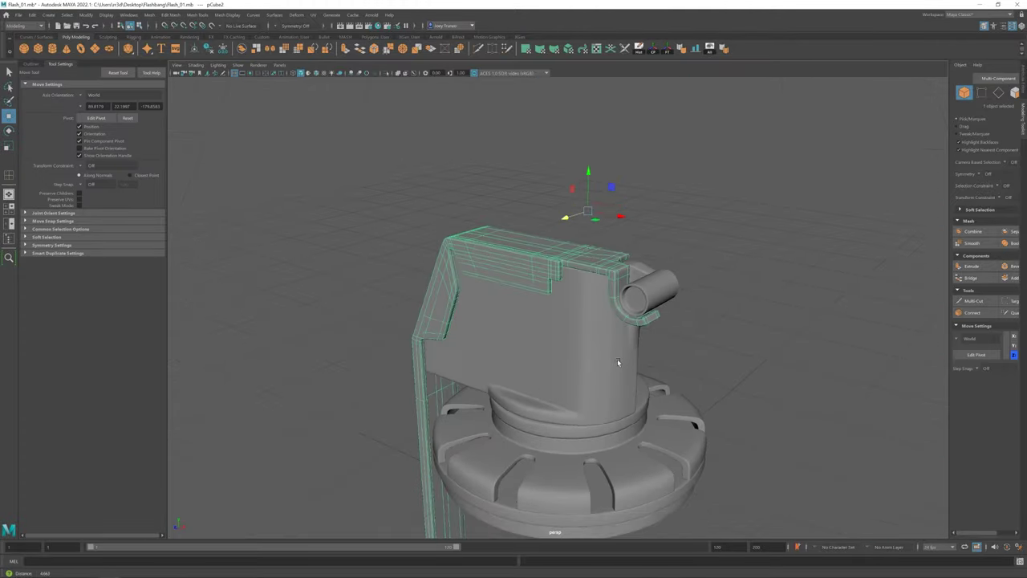
scroll(617, 359, "down", 5)
scroll(661, 380, "up", 5)
Step: Edit the clamp around the side cylinder in vertex and edge modes
left_click(661, 380)
key("F9")
left_click_drag(661, 384, 625, 318, "alt")
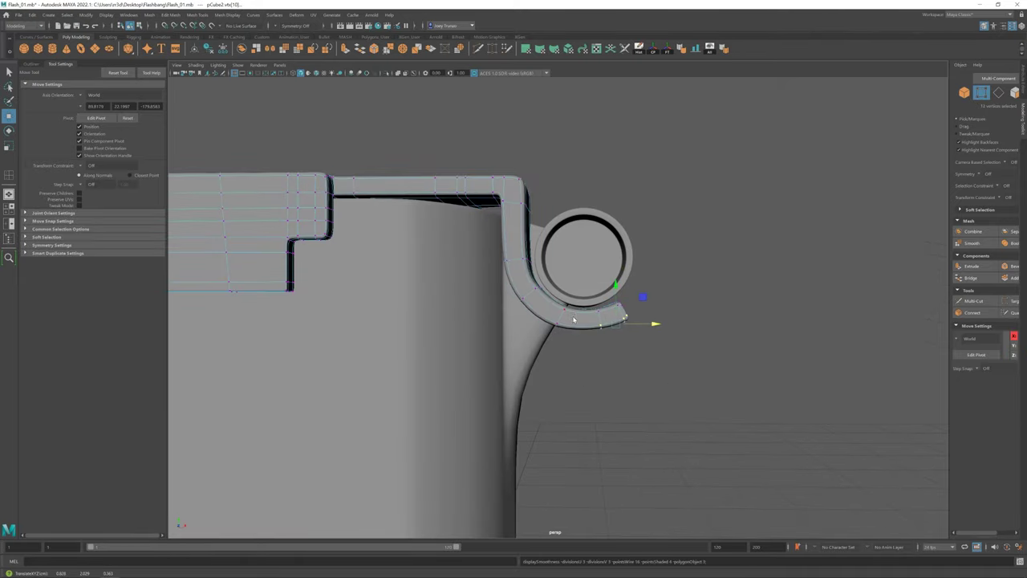
key("F8")
scroll(573, 319, "down", 3)
left_click_drag(573, 319, 554, 383, "alt")
scroll(598, 349, "up", 3)
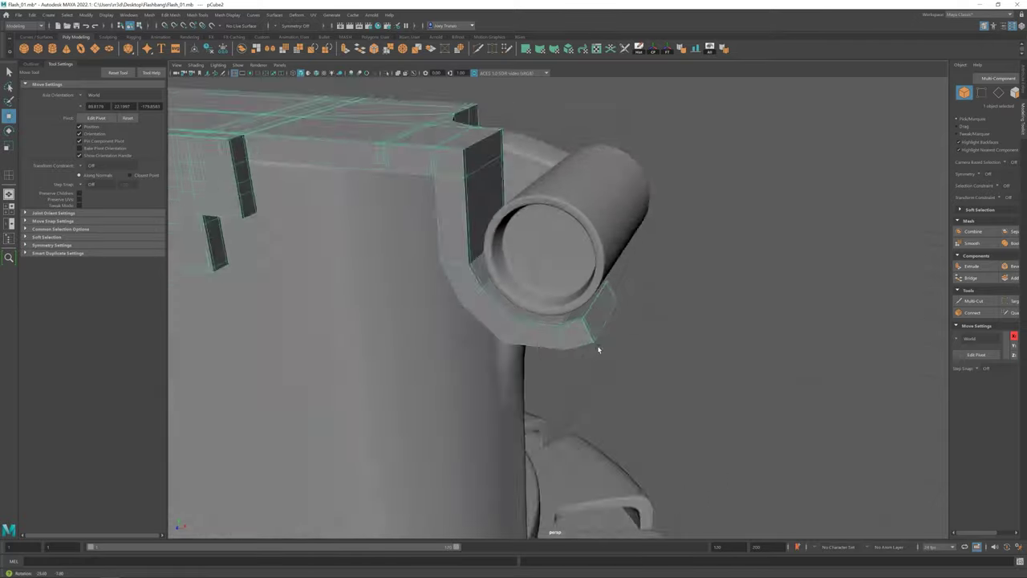
key("F10")
left_click_drag(597, 349, 618, 323, "alt")
scroll(618, 324, "up", 2)
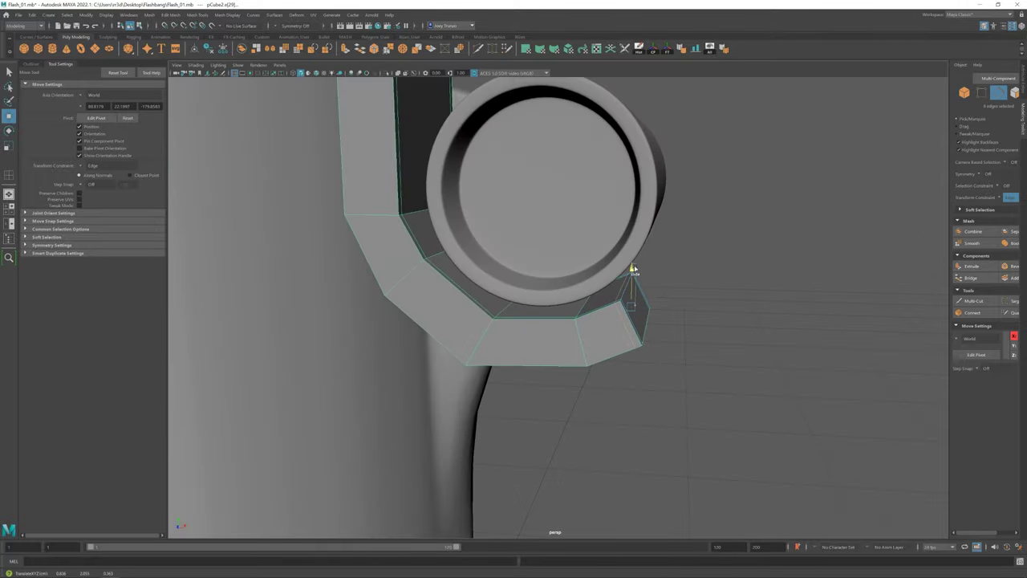
Step: Return to object mode and create a new polygon cylinder near the base
key("F8")
scroll(633, 269, "down", 3)
mouse_move(633, 269)
left_mouse_down("alt")
mouse_move(447, 298)
mouse_move(669, 391)
mouse_move(618, 328)
left_mouse_up("alt")
scroll(669, 392, "up", 3)
key("F8")
scroll(647, 380, "down", 2)
scroll(617, 328, "down", 3)
scroll(566, 300, "up", 5)
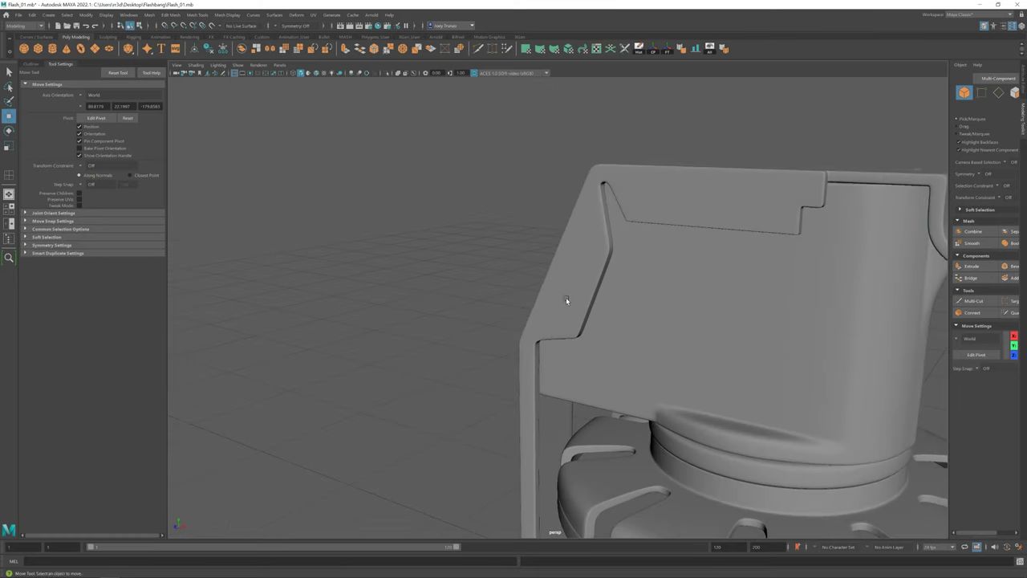
scroll(562, 320, "down", 5)
left_click(607, 447)
Step: Shrink the new cylinder and rotate it onto its side
key("e")
left_click_drag(608, 447, 513, 401)
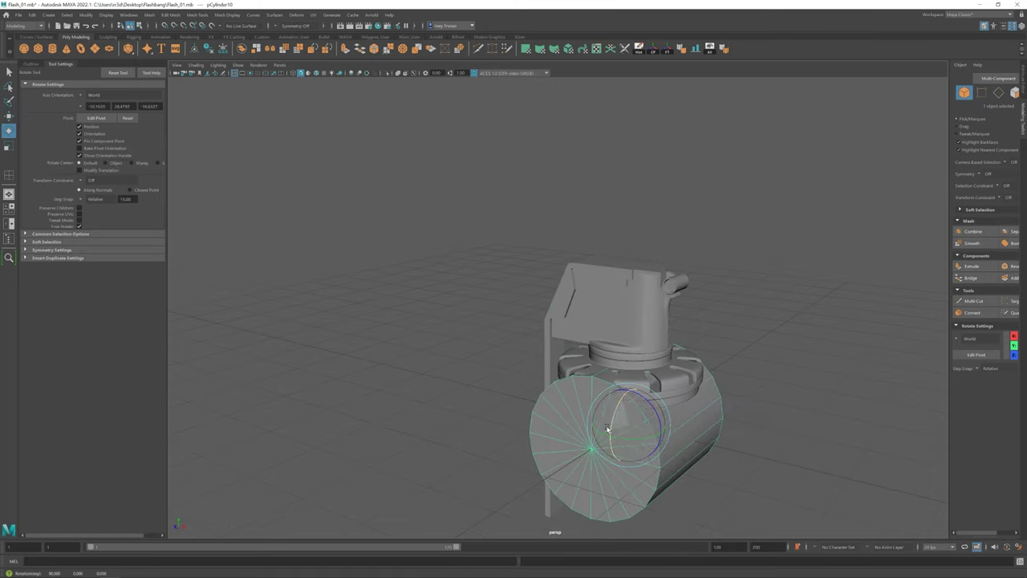
key("r")
left_click_drag(568, 297, 453, 300)
key("f")
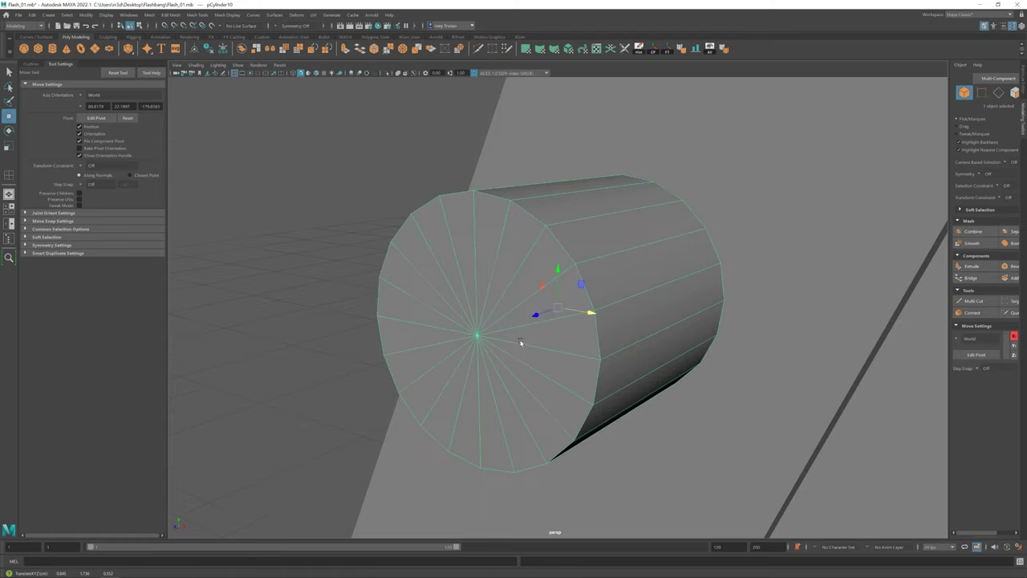
scroll(585, 306, "down", 3)
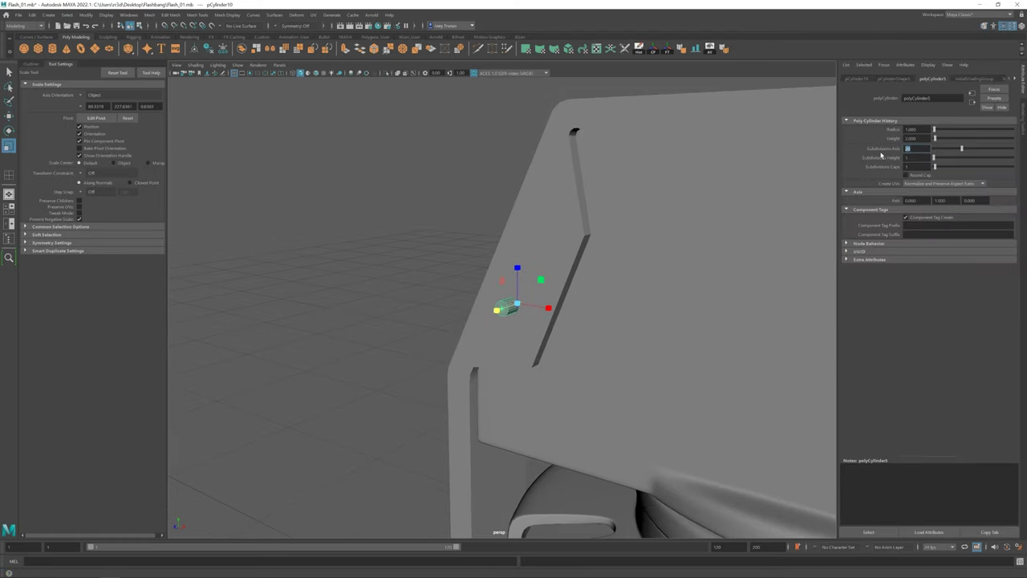
Step: Isolate the housing block briefly, then show the full model again
left_click(451, 283)
key("w")
key("ctrl+1")
key("f")
key("ctrl+1")
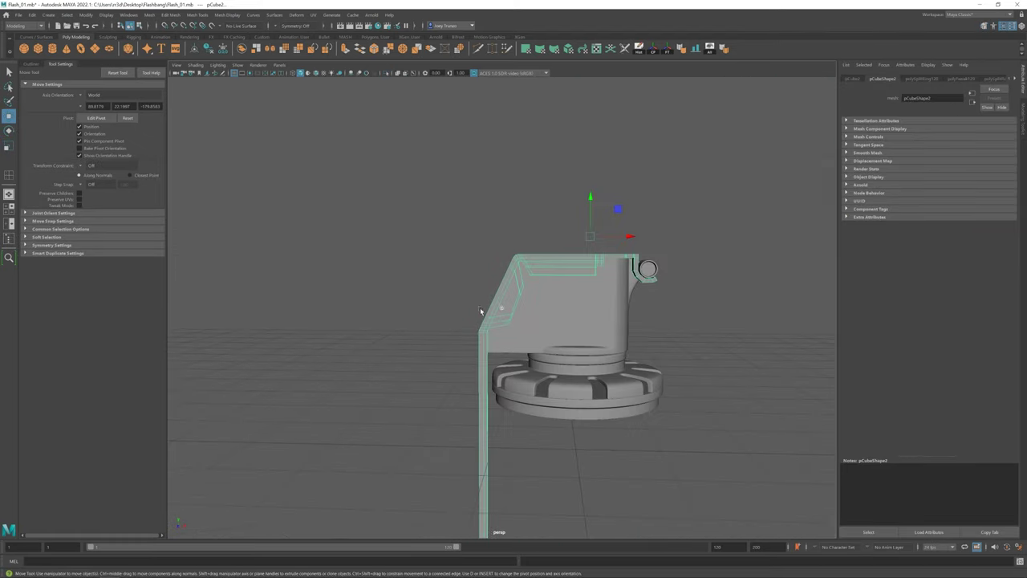
scroll(499, 283, "up", 3)
Step: Scale and move the small peg onto the housing's angled side panel
left_click(522, 287)
key("r")
left_click_drag(519, 286, 577, 284, "alt")
scroll(709, 397, "up", 5)
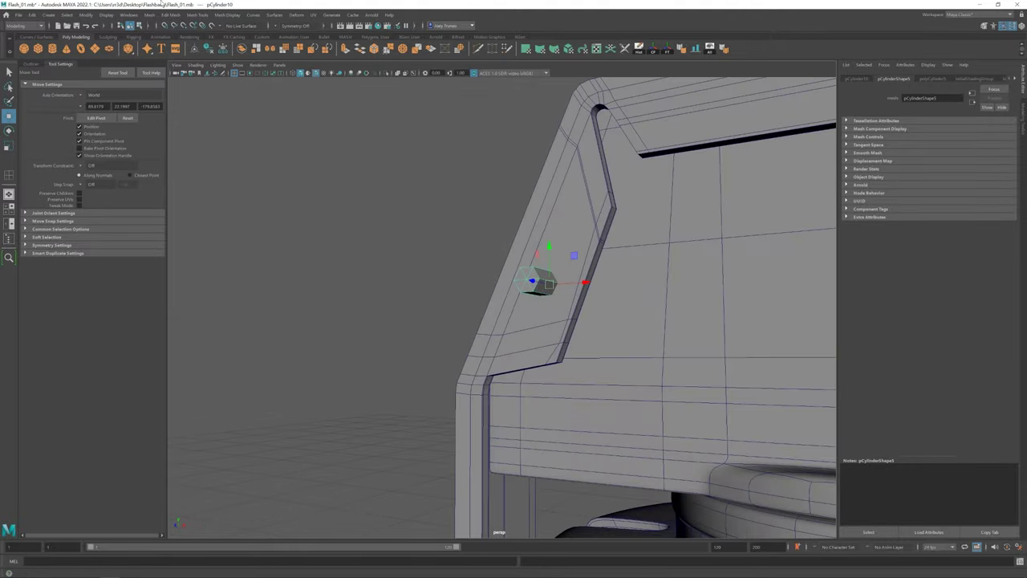
right_click_drag(532, 280, 500, 332, "shift")
Step: Insert an edge loop around the housing and scale the new loop along one axis
left_click(530, 277)
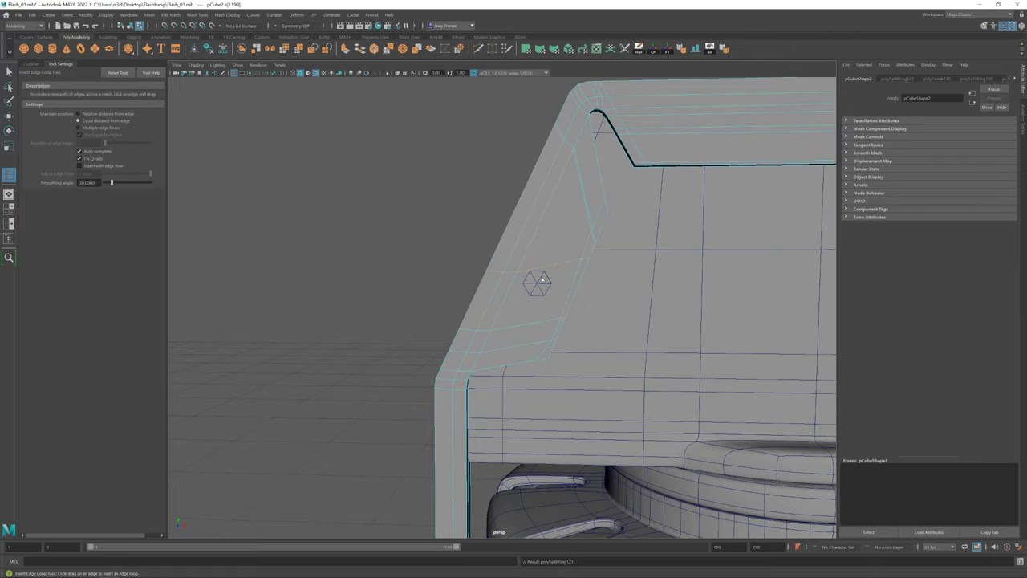
key("e")
scroll(537, 280, "down", 3)
left_click(997, 25)
left_click(988, 208)
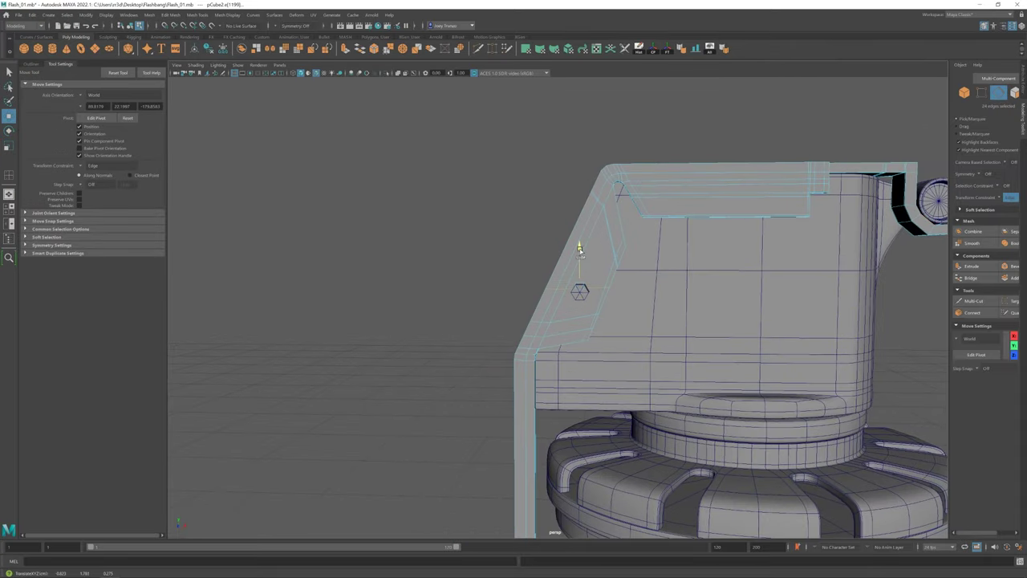
left_click_drag(592, 253, 583, 289, "alt")
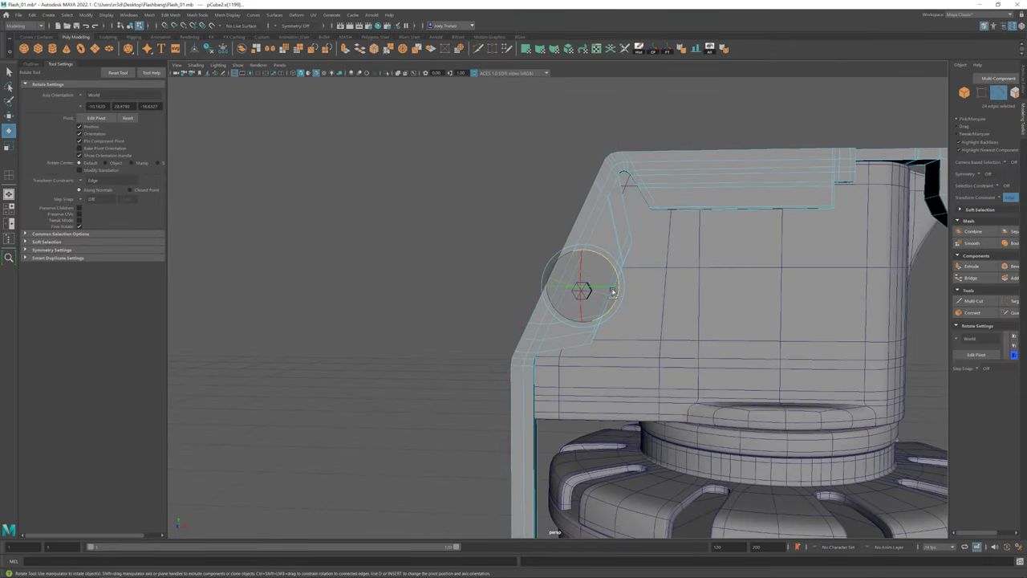
key("r")
left_click_drag(602, 265, 658, 320)
scroll(722, 401, "up", 5)
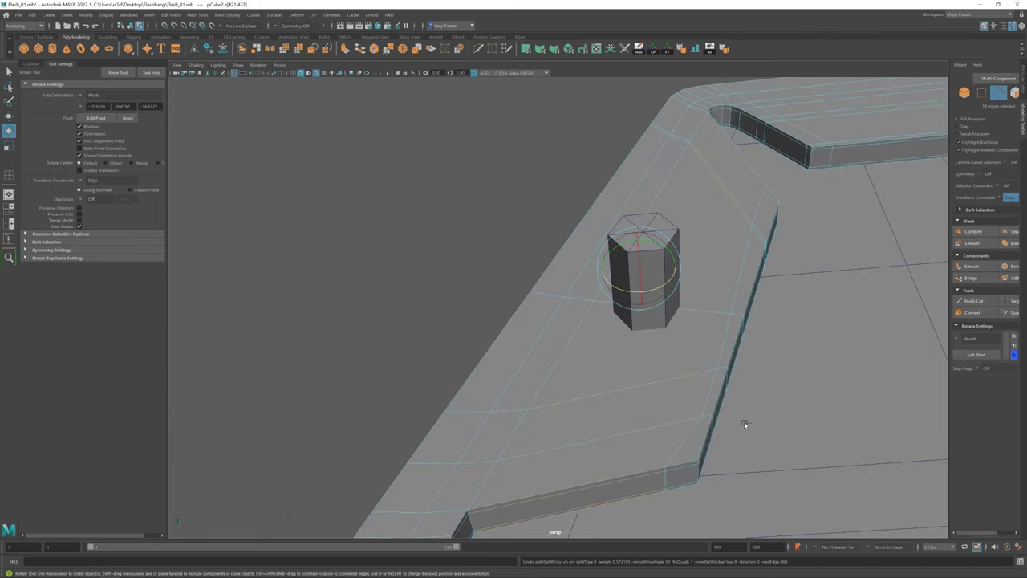
Step: Select the housing together with the peg in object mode
left_click_drag(743, 421, 633, 328, "alt")
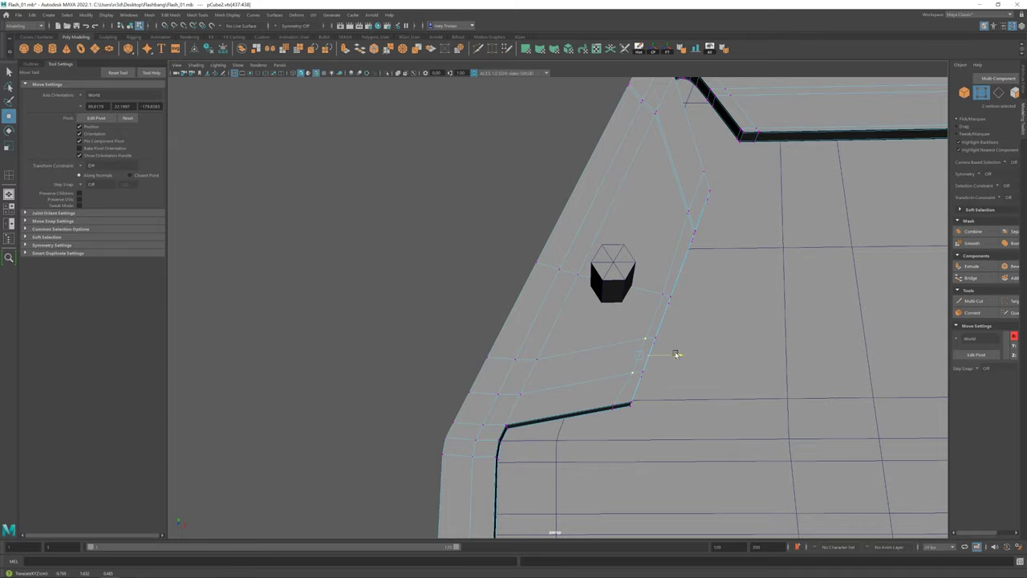
key("F8")
left_click_drag(675, 354, 658, 217, "alt")
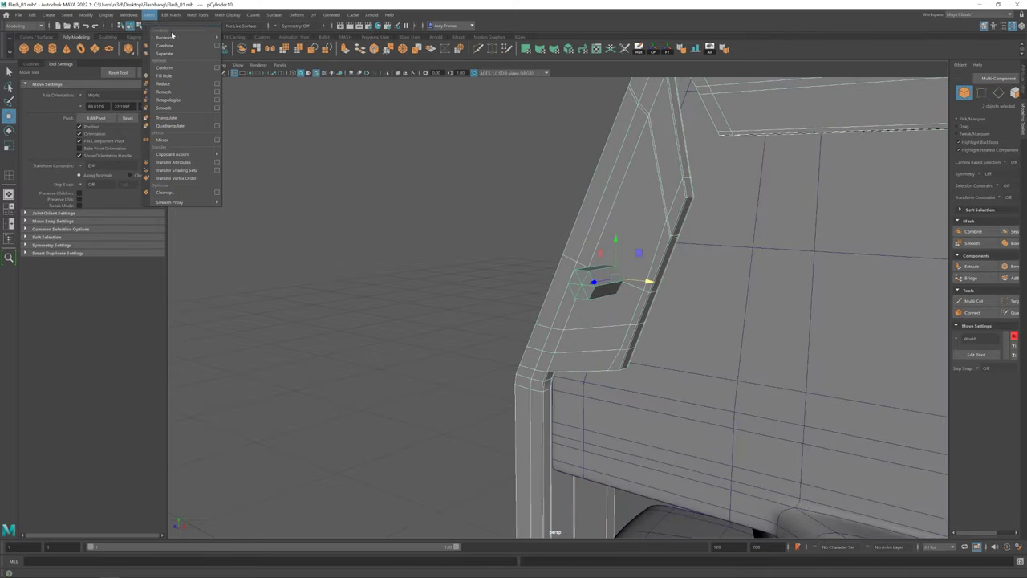
left_click(562, 265, "shift")
left_click(151, 15)
Step: Isolate the housing and peg, then bevel the selected housing edges
left_click_drag(460, 243, 502, 250, "alt")
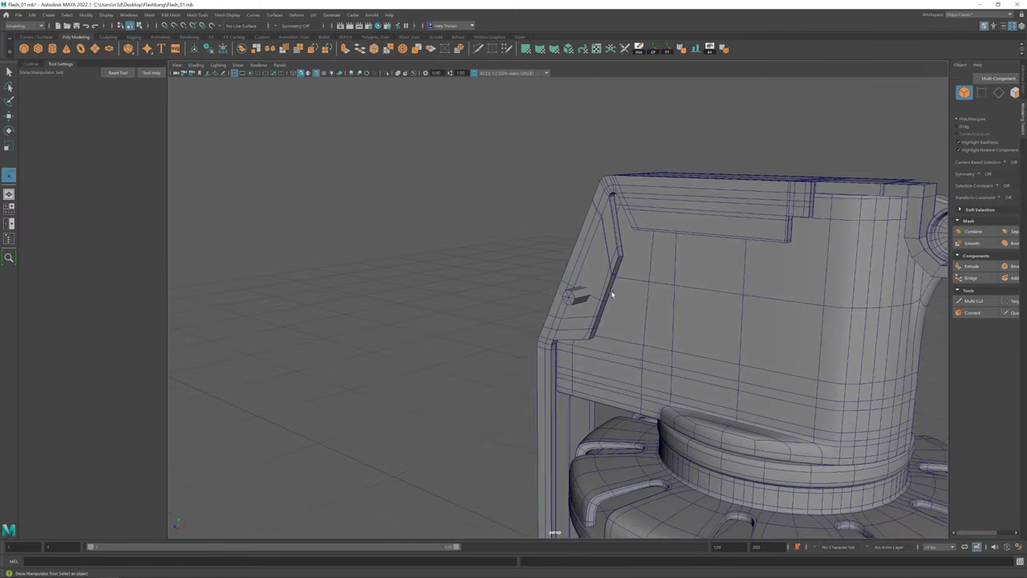
key("ctrl+1")
key("w")
left_click_drag(564, 294, 669, 362, "alt")
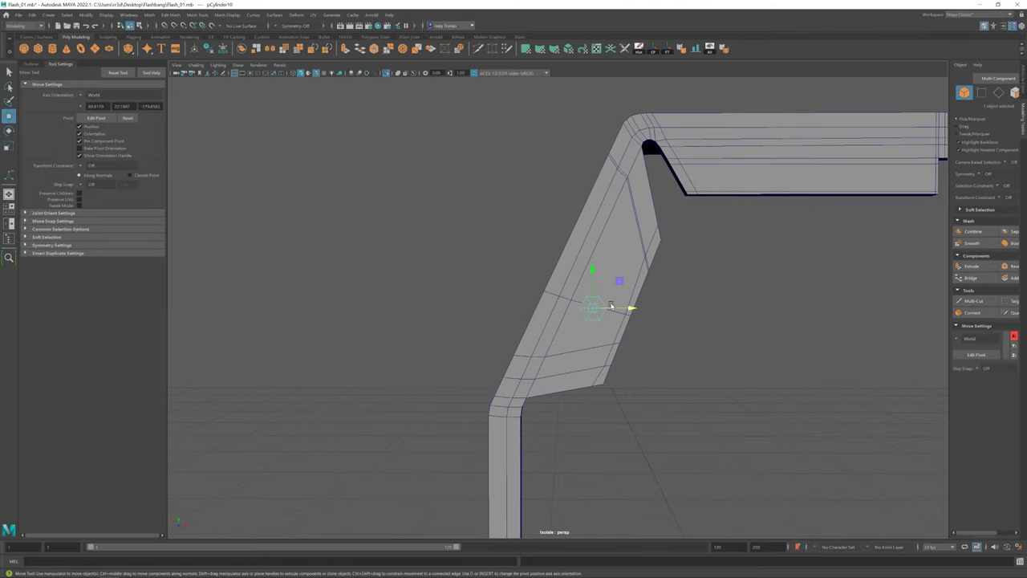
key("F10")
left_click_drag(611, 305, 581, 289, "alt")
left_click_drag(626, 321, 673, 305, "alt")
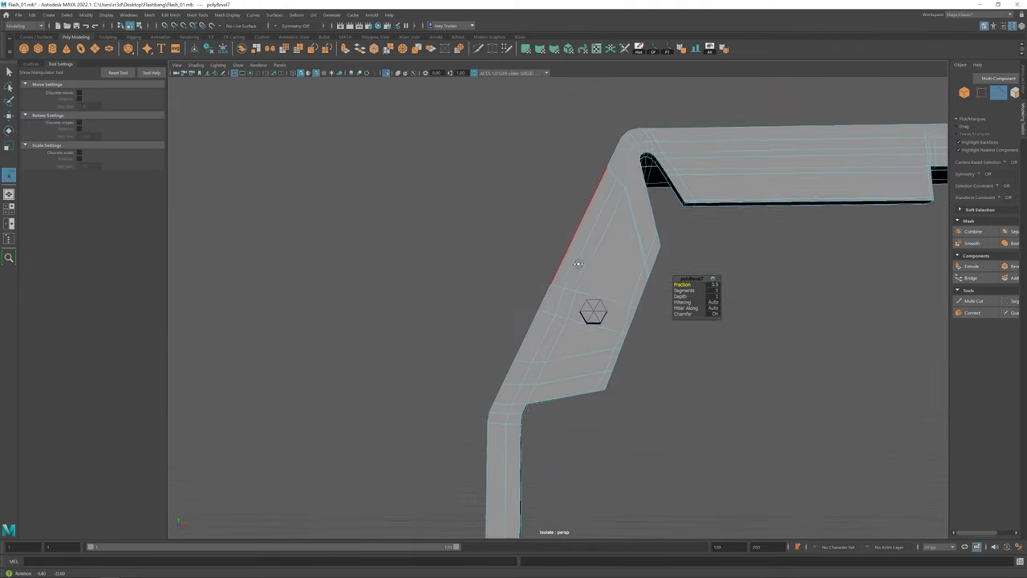
left_click(650, 330)
Step: Remove the peg geometry and inspect the resulting hexagonal hole up close
left_click_drag(598, 282, 592, 310, "alt")
key("r")
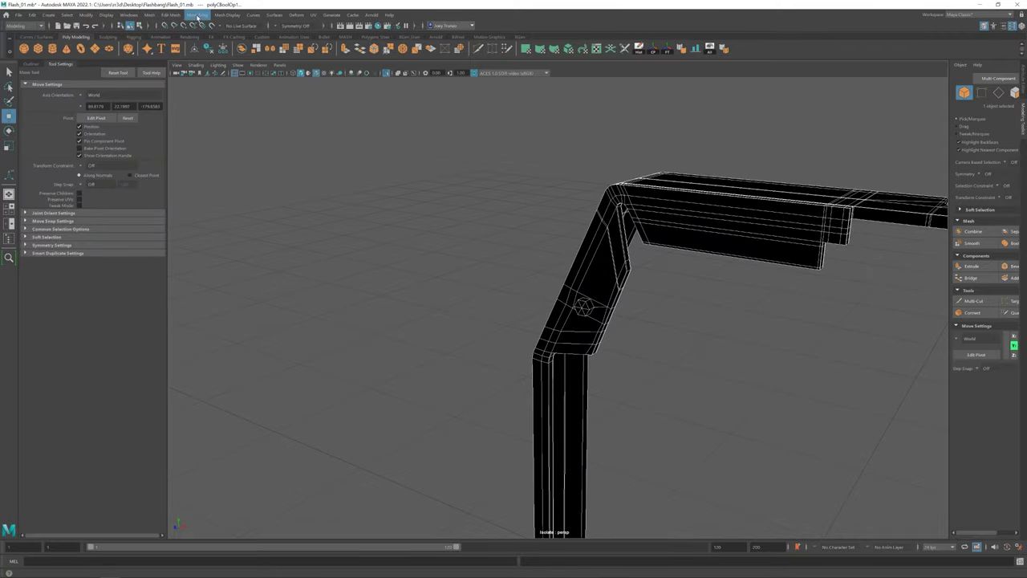
scroll(640, 349, "up", 3)
mouse_move(639, 349)
left_mouse_down("alt")
mouse_move(523, 289)
mouse_move(520, 301)
mouse_move(652, 230)
mouse_move(511, 275)
left_mouse_up("alt")
key("Delete")
scroll(614, 279, "up", 3)
scroll(614, 280, "down", 3)
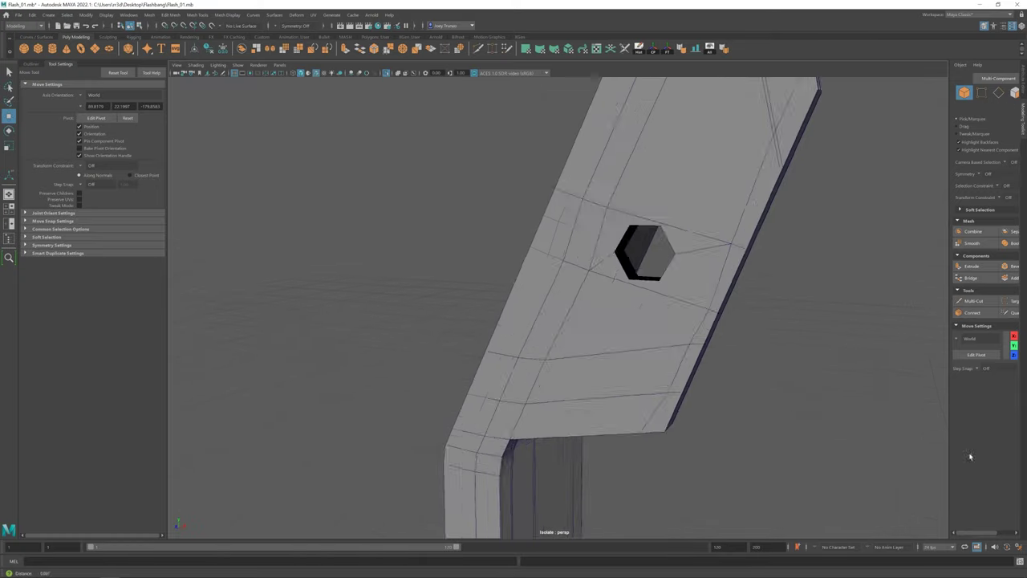
left_click_drag(615, 280, 562, 337, "alt")
right_click_drag(561, 337, 578, 361, "shift")
mouse_move(578, 361)
left_mouse_down("alt")
mouse_move(508, 132)
mouse_move(585, 320)
left_mouse_up("alt")
right_click_drag(585, 320, 579, 310, "alt")
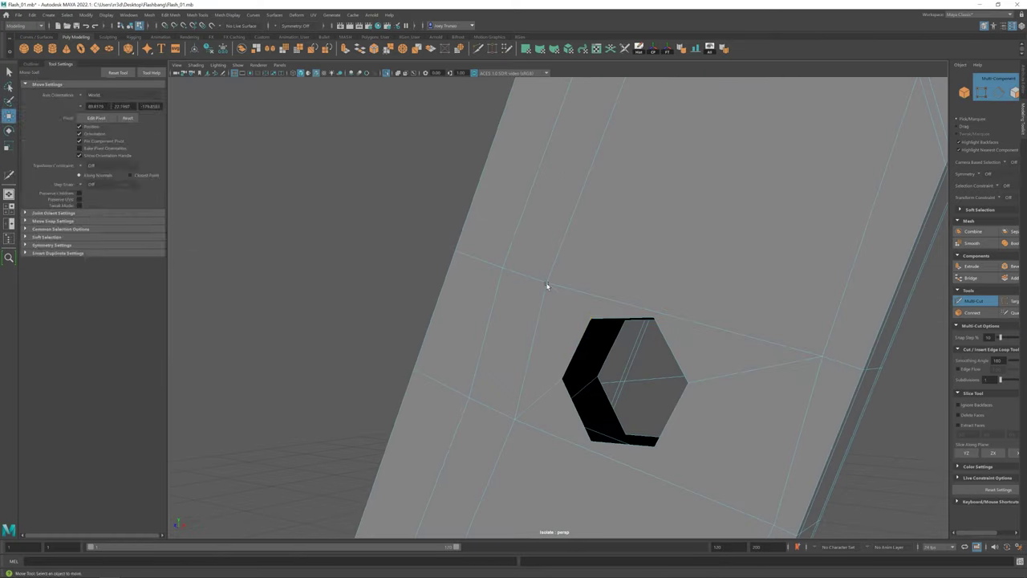
scroll(547, 285, "down", 3)
Step: Start the Insert Edge Loop Tool on the panel around the hole
key("q")
mouse_move(698, 263)
left_mouse_down("alt")
mouse_move(612, 332)
mouse_move(625, 321)
mouse_move(470, 165)
left_mouse_up("alt")
key("w")
left_click(226, 14)
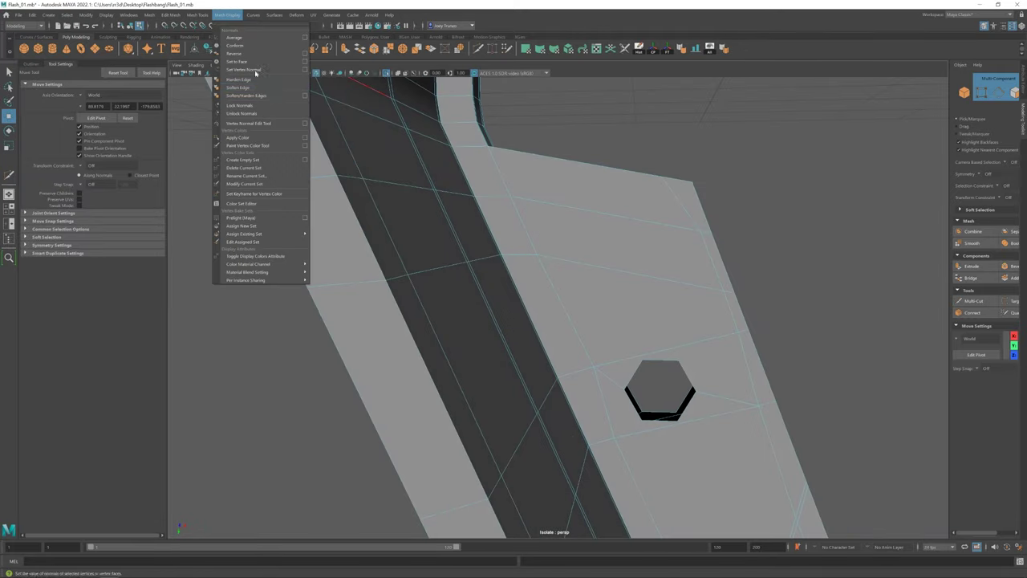
left_click(232, 69)
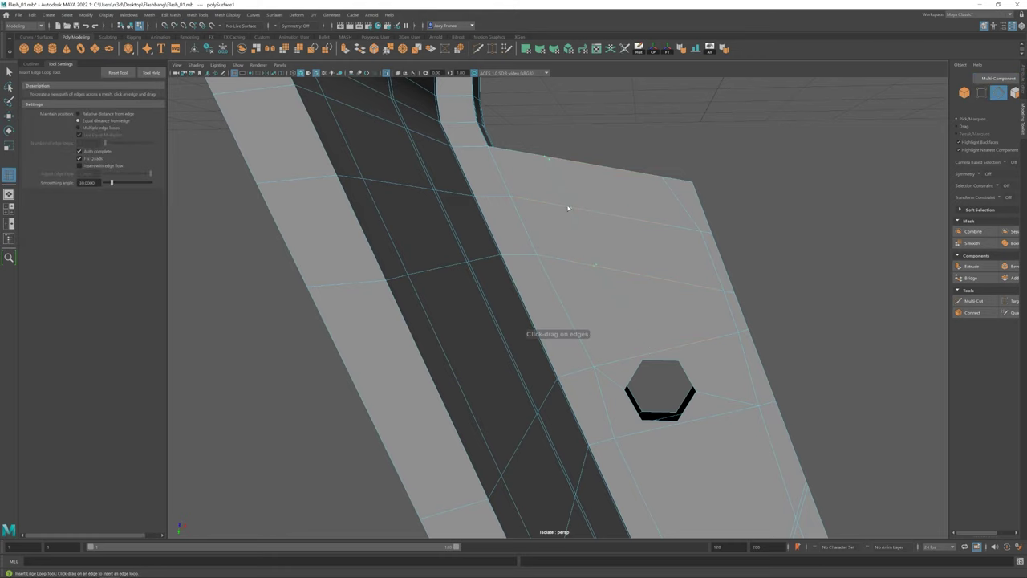
Step: Merge stray vertices around the hexagon hole in the panel
mouse_move(697, 408)
left_mouse_down("alt")
mouse_move(657, 390)
mouse_move(631, 248)
left_mouse_up("alt")
key("w")
scroll(631, 247, "up", 3)
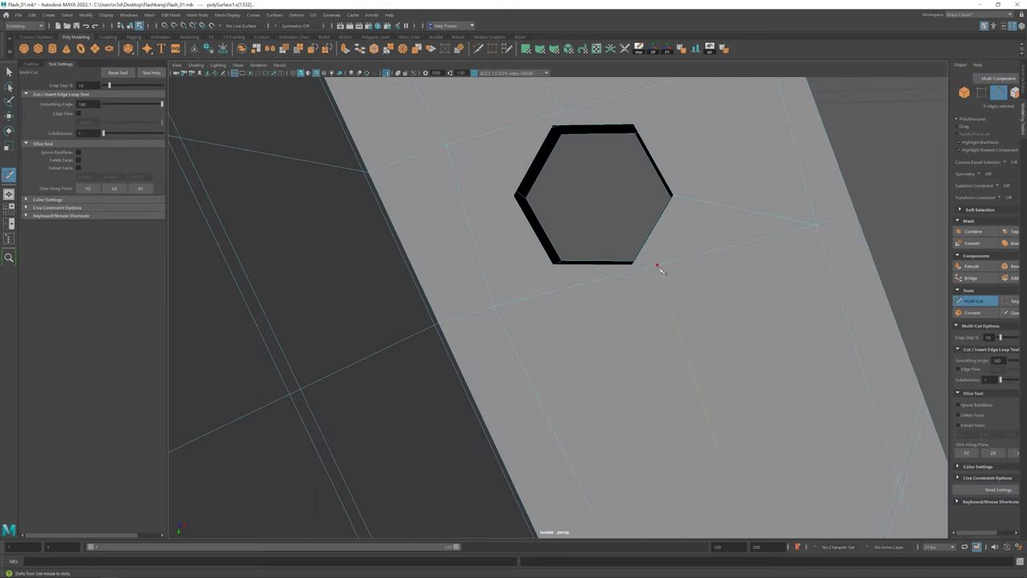
scroll(658, 268, "down", 3)
right_click_drag(637, 296, 618, 282, "shift")
left_click_drag(654, 312, 541, 192, "alt")
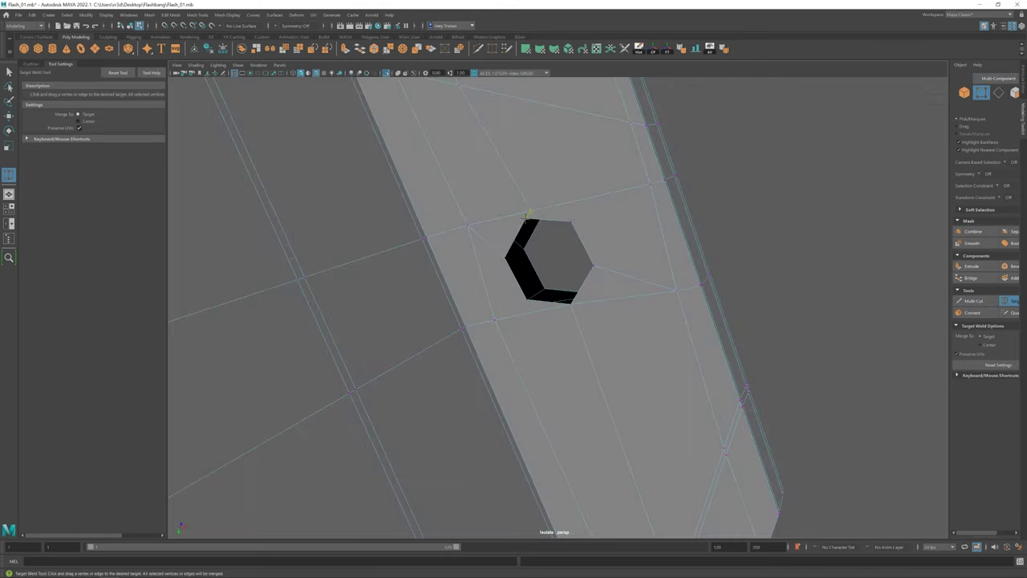
mouse_move(505, 266)
left_mouse_down("alt")
mouse_move(508, 294)
mouse_move(527, 280)
left_mouse_up("alt")
scroll(527, 280, "up", 3)
mouse_move(505, 369)
left_mouse_down("alt")
mouse_move(514, 377)
mouse_move(465, 381)
mouse_move(549, 345)
mouse_move(595, 351)
mouse_move(541, 256)
mouse_move(602, 284)
left_mouse_up("alt")
Step: Cut new edges around the hole with Multi-Cut, checking it from both sides
key("w")
key("ctrl+shift+x")
left_click_drag(550, 233, 546, 274, "alt")
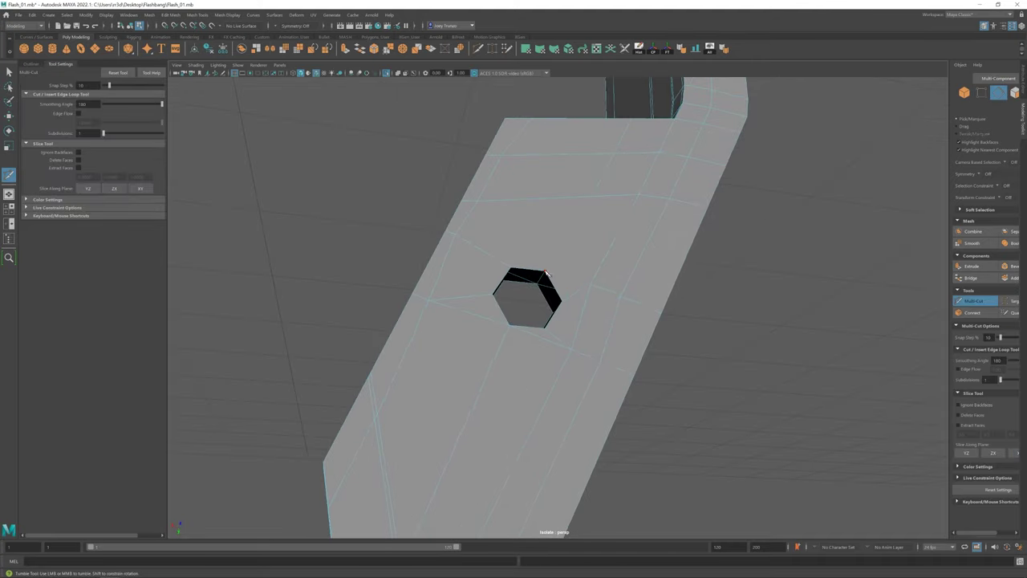
mouse_move(594, 199)
left_mouse_down("alt")
mouse_move(621, 294)
mouse_move(526, 265)
mouse_move(441, 285)
left_mouse_up("alt")
key("w")
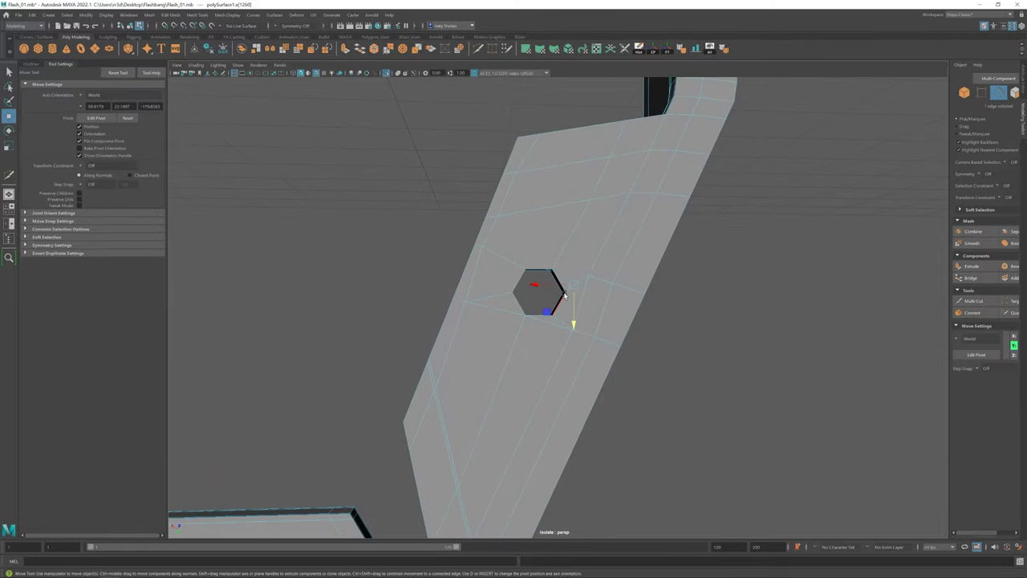
mouse_move(564, 295)
left_mouse_down("alt")
mouse_move(589, 318)
mouse_move(624, 323)
mouse_move(552, 326)
left_mouse_up("alt")
mouse_move(483, 313)
left_mouse_down("alt")
mouse_move(458, 321)
mouse_move(590, 326)
mouse_move(522, 355)
left_mouse_up("alt")
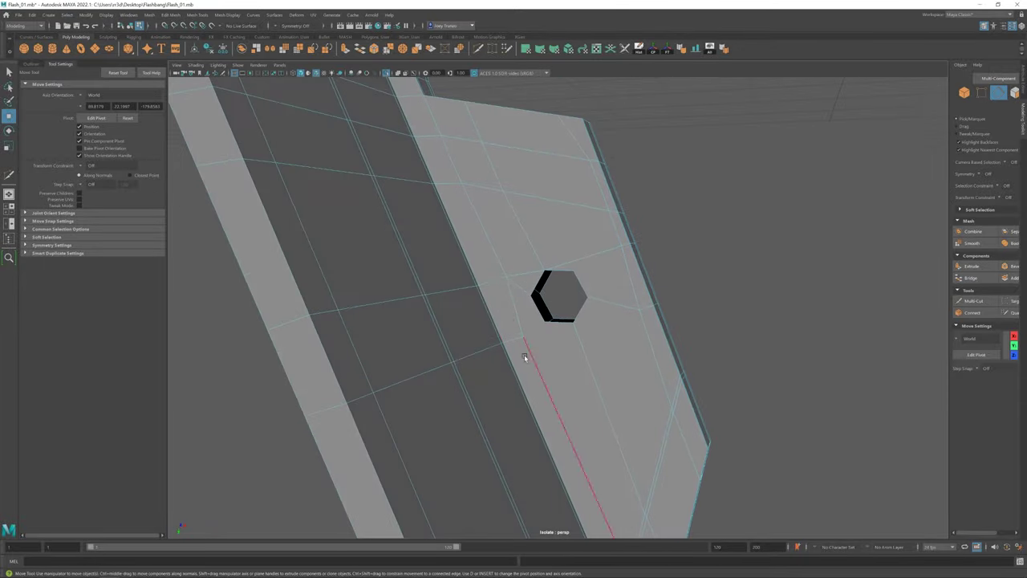
right_click_drag(523, 356, 525, 341, "shift")
mouse_move(543, 329)
left_mouse_down("alt")
mouse_move(596, 308)
mouse_move(575, 276)
mouse_move(573, 329)
mouse_move(474, 301)
left_mouse_up("alt")
key("w")
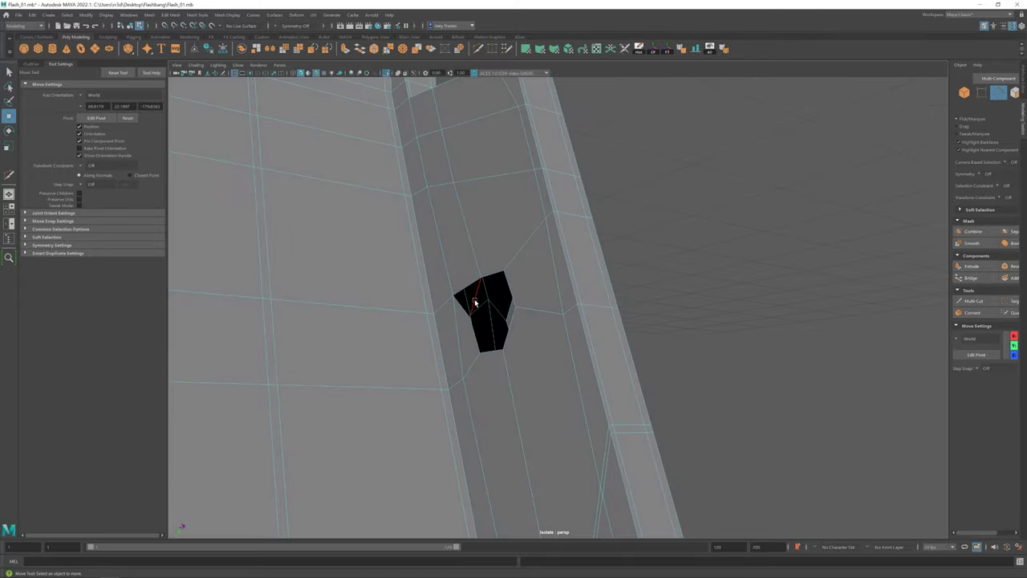
Step: Select the hexagon hole's two border loops and bridge them into a tube
mouse_move(535, 356)
left_mouse_down("alt")
mouse_move(509, 339)
mouse_move(454, 339)
mouse_move(496, 333)
mouse_move(461, 294)
left_mouse_up("alt")
scroll(396, 232, "up", 5)
scroll(579, 316, "down", 5)
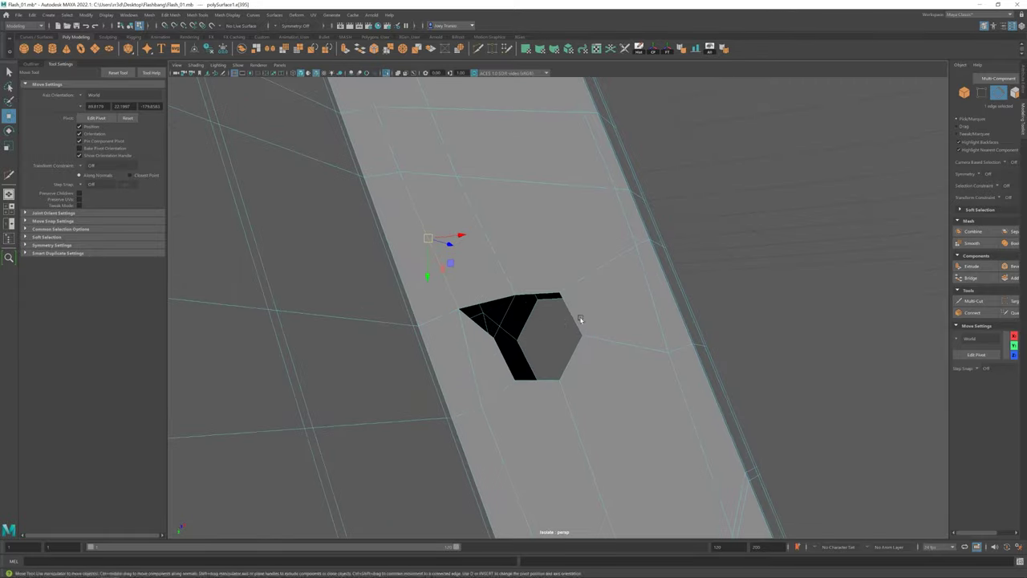
right_click_drag(580, 316, 562, 305, "shift")
scroll(382, 324, "down", 5)
key("w")
mouse_move(381, 324)
left_mouse_down("alt")
mouse_move(568, 296)
mouse_move(521, 313)
mouse_move(554, 284)
left_mouse_up("alt")
right_click_drag(554, 284, 541, 294)
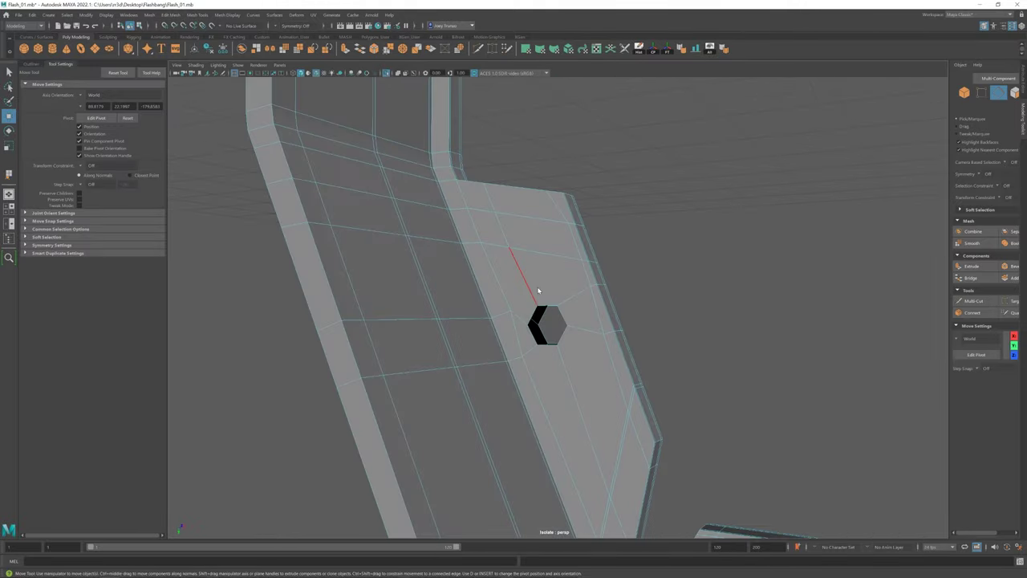
mouse_move(541, 293)
left_mouse_down("alt")
mouse_move(540, 321)
mouse_move(589, 361)
mouse_move(518, 355)
mouse_move(627, 352)
left_mouse_up("alt")
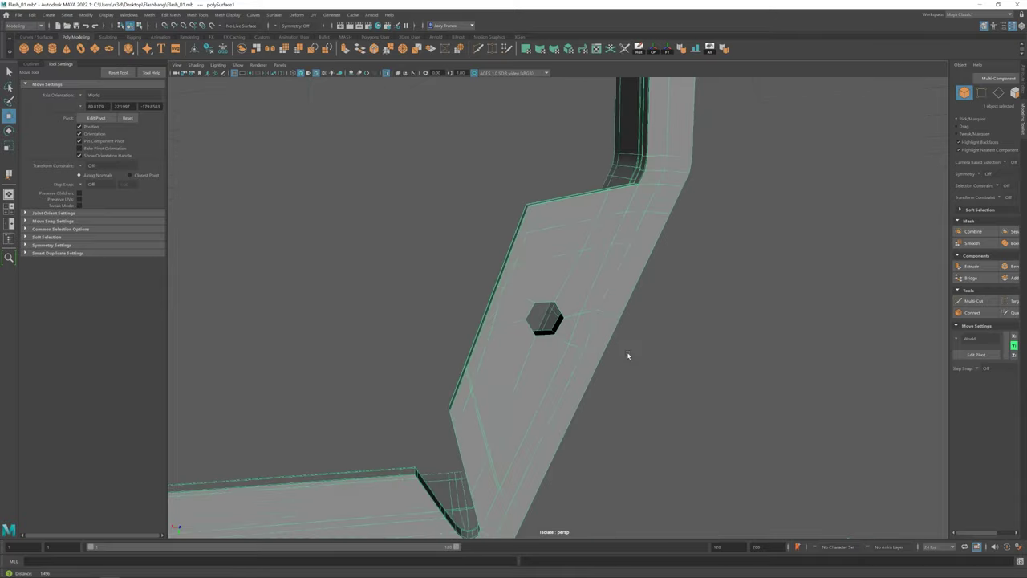
double_click(516, 332)
left_click(170, 14)
left_click(182, 53)
Step: Bevel the hole's rim edges at fraction 0.201
left_click_drag(489, 321, 516, 312, "alt")
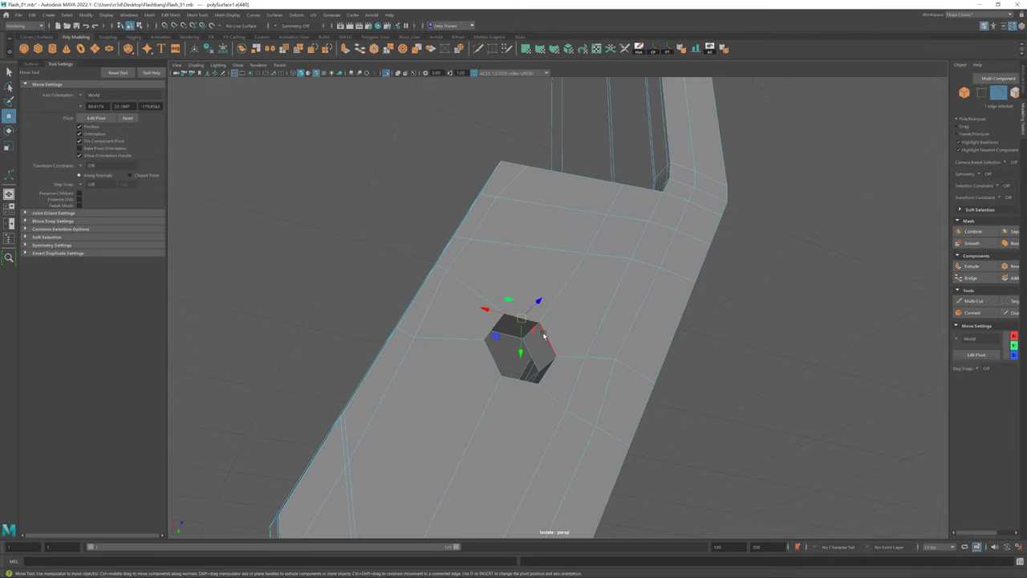
left_click(170, 15)
left_click(181, 40)
key("ctrl+a")
mouse_move(562, 337)
left_mouse_down("alt")
mouse_move(622, 305)
mouse_move(541, 348)
left_mouse_up("alt")
key("w")
scroll(637, 315, "down", 5)
Step: Leave isolation, clear the selection and show the whole device smooth-shaded
left_click(654, 326)
left_click(492, 297)
left_click(542, 286)
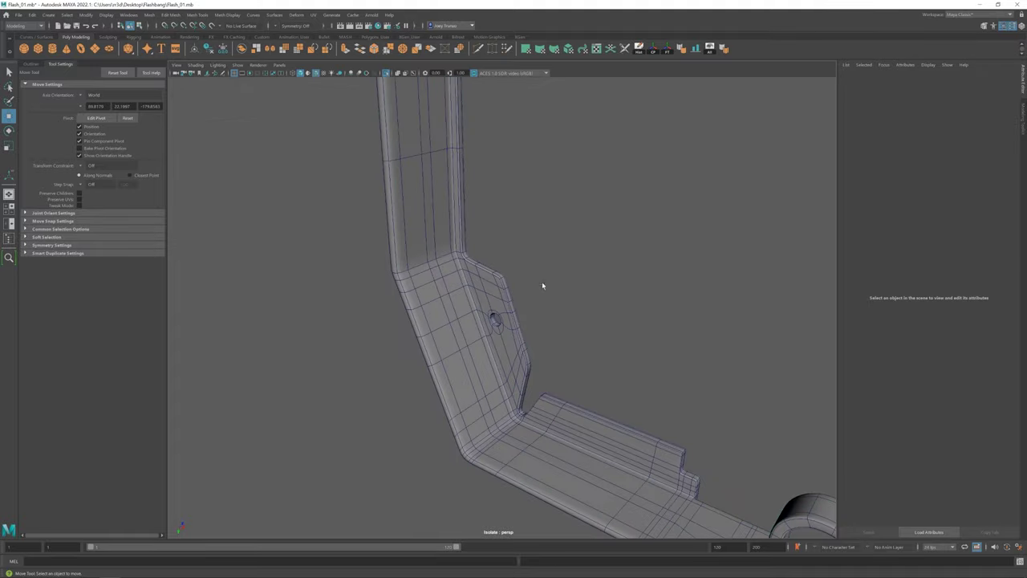
scroll(542, 285, "down", 3)
left_click(508, 270)
right_click(508, 270)
scroll(486, 189, "down", 3)
left_click(486, 188)
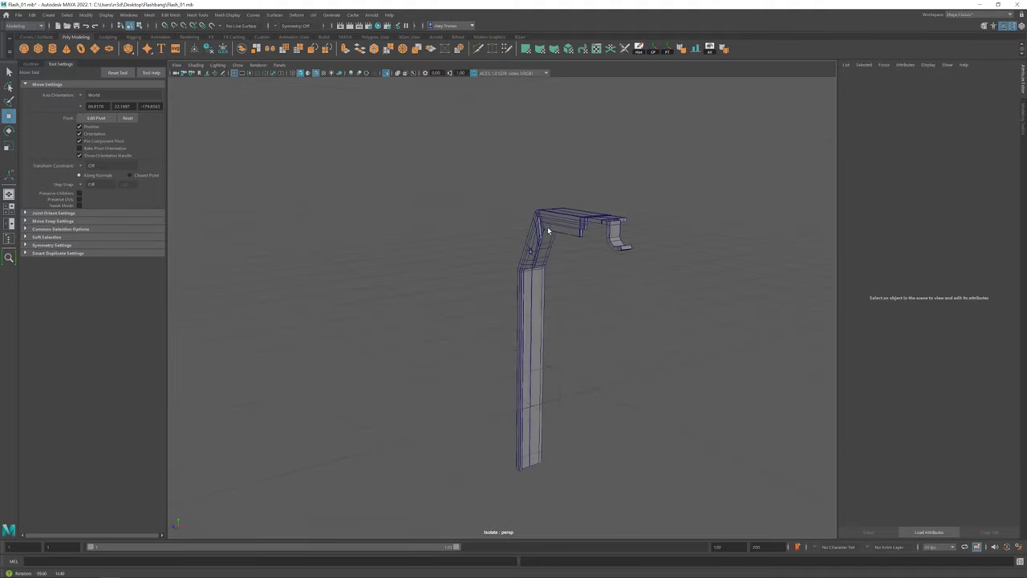
key("5")
scroll(548, 229, "up", 3)
scroll(617, 302, "down", 1)
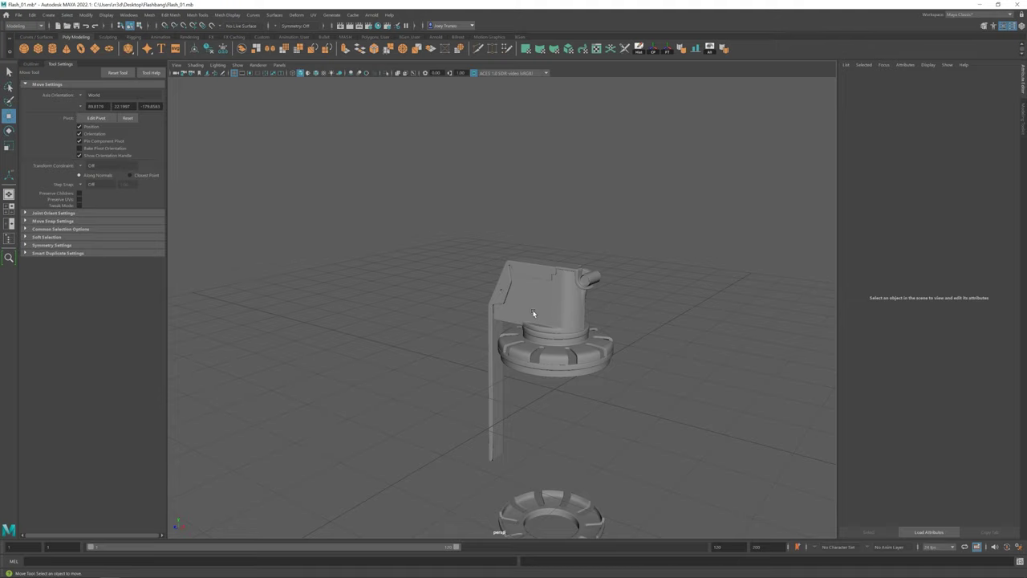
scroll(516, 298, "up", 3)
scroll(526, 357, "up", 2)
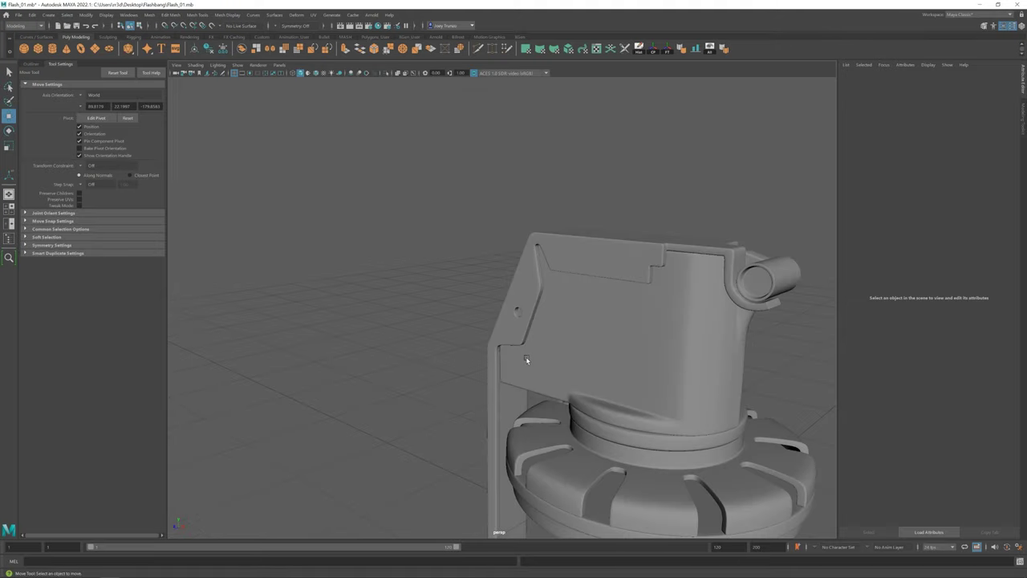
Step: Insert a supporting edge loop along the housing's top panel
left_click(559, 275)
scroll(670, 316, "up", 3)
left_click_drag(670, 316, 639, 339, "alt")
left_click(192, 14)
left_click(229, 76)
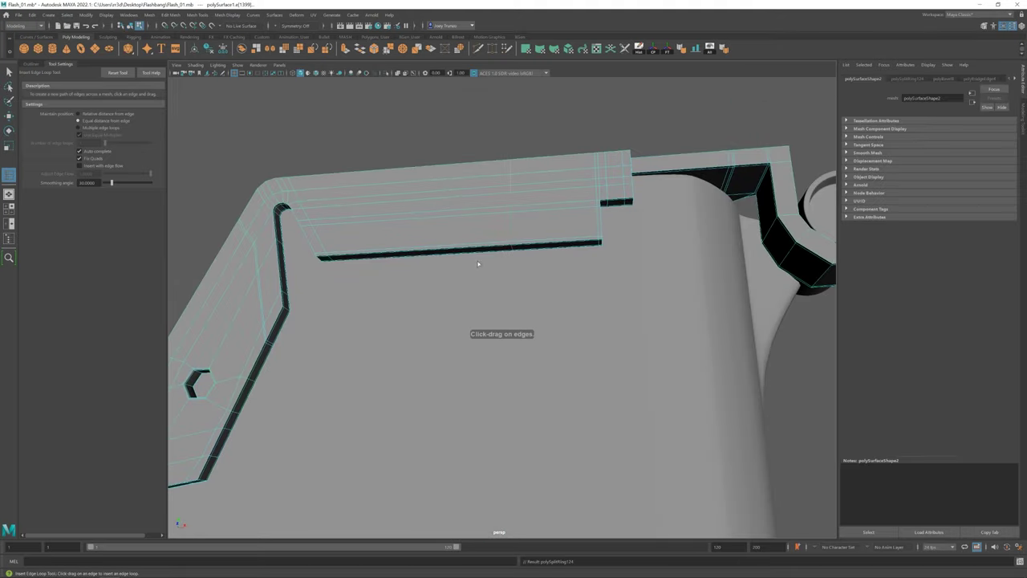
left_click_drag(396, 253, 470, 245, "alt")
right_click_drag(470, 245, 488, 304, "alt")
key("1")
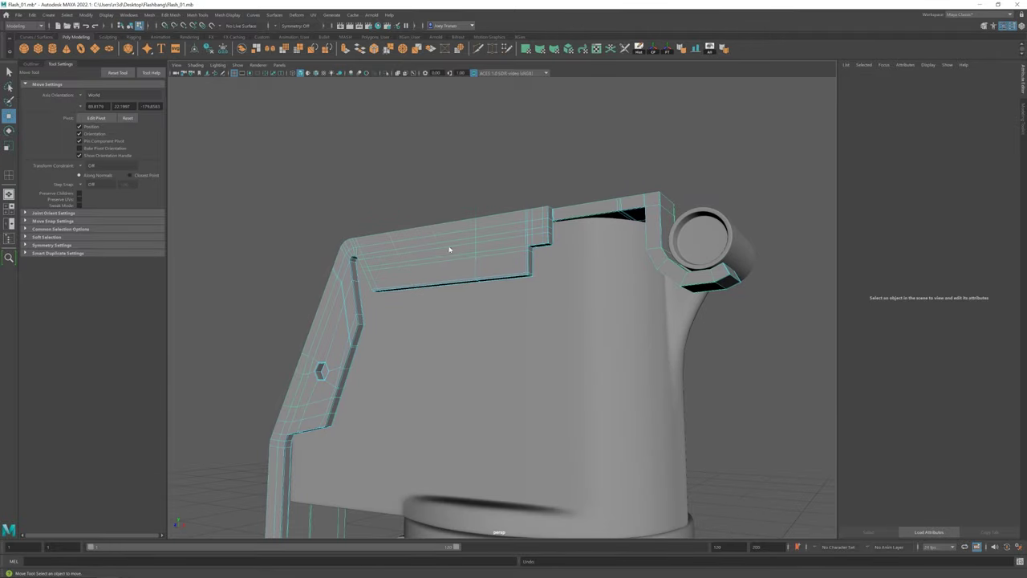
Step: Select the edges along the housing's top and frame them
left_click_drag(445, 256, 530, 290, "alt")
left_click(530, 290)
right_click_drag(531, 290, 635, 393, "alt")
left_click_drag(634, 394, 634, 321, "alt")
left_click(642, 207)
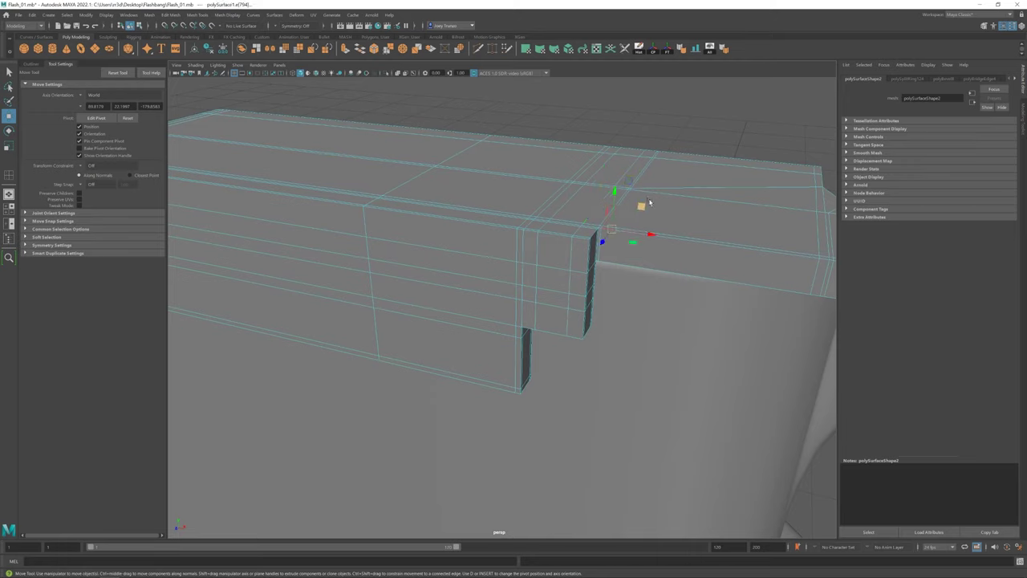
mouse_move(644, 206)
left_mouse_down("alt")
mouse_move(655, 233)
mouse_move(520, 278)
left_mouse_up("alt")
left_click(526, 283)
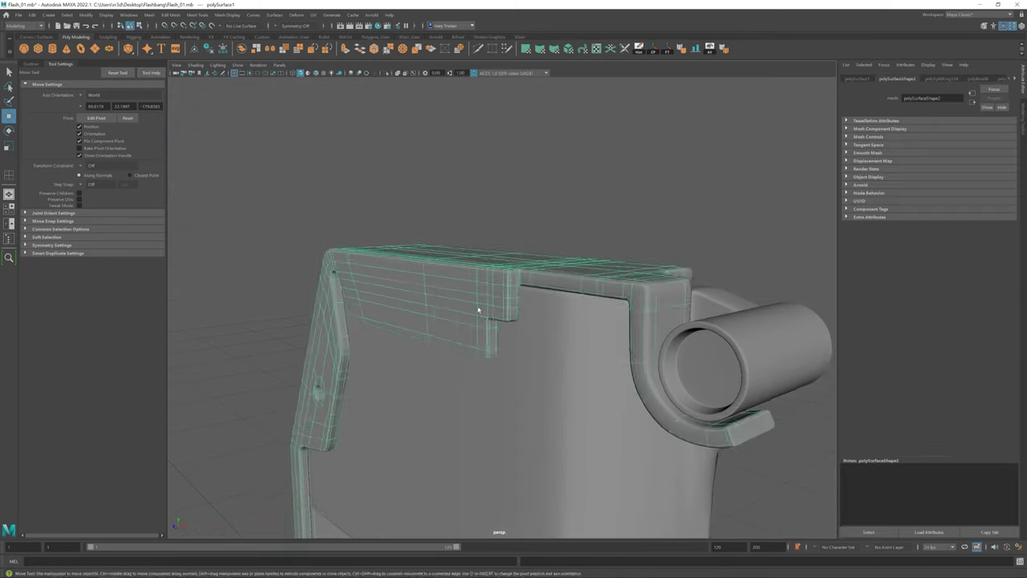
left_click_drag(481, 298, 396, 287, "alt")
left_click(478, 228)
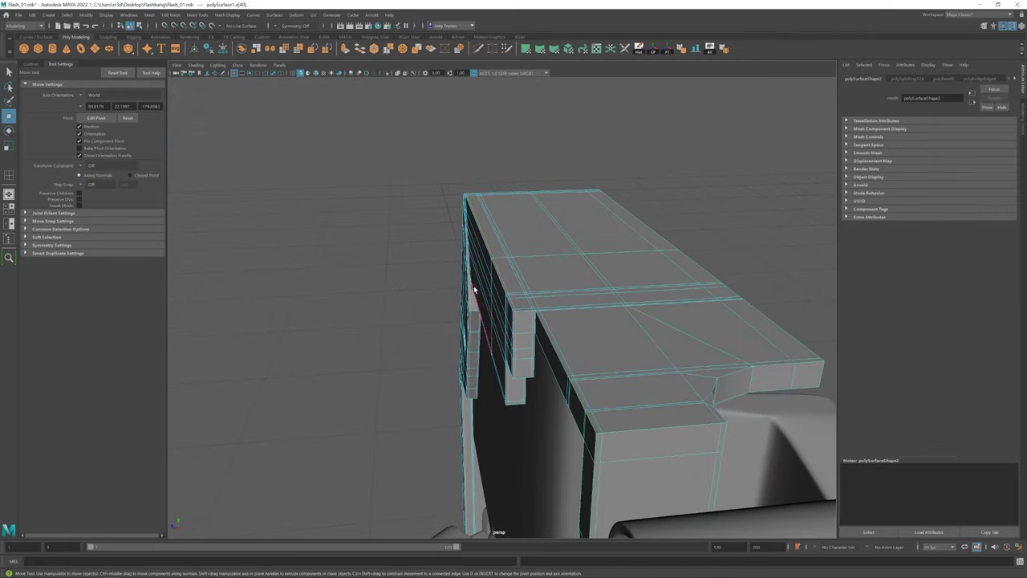
right_click_drag(473, 290, 411, 294, "alt")
left_click_drag(412, 295, 454, 484, "alt")
key("f")
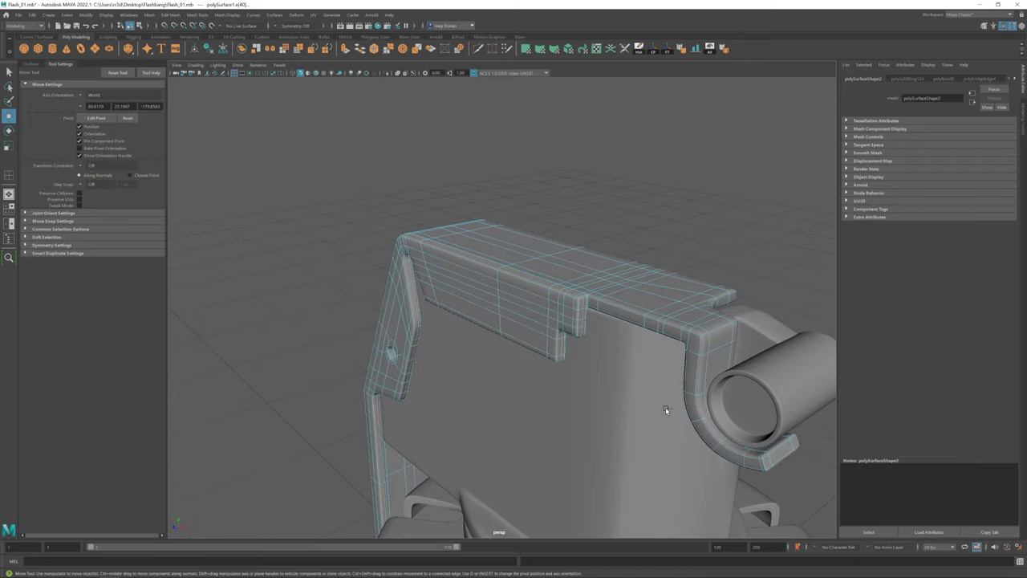
Step: Chamfer the top edges with a one-segment bevel at fraction about 0.676
left_click(372, 349)
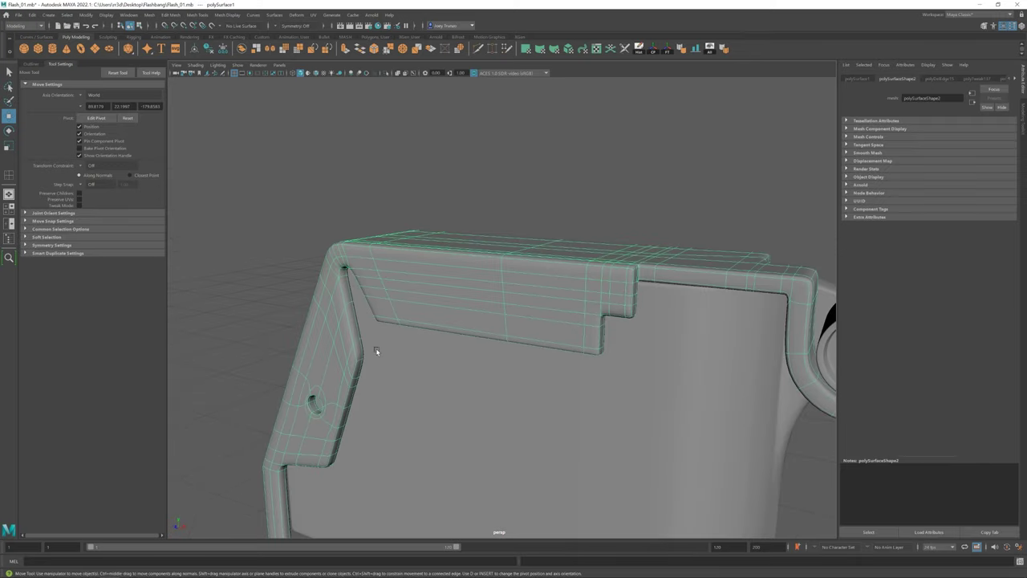
left_click(406, 195)
scroll(406, 195, "down", 3)
left_click(426, 339)
key("f")
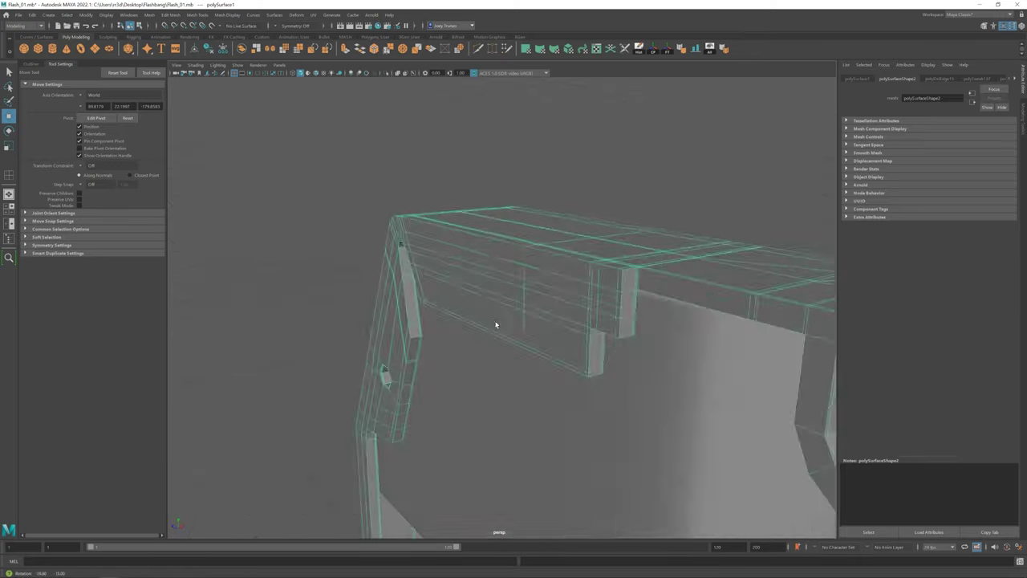
scroll(496, 324, "down", 3)
key("ctrl+b")
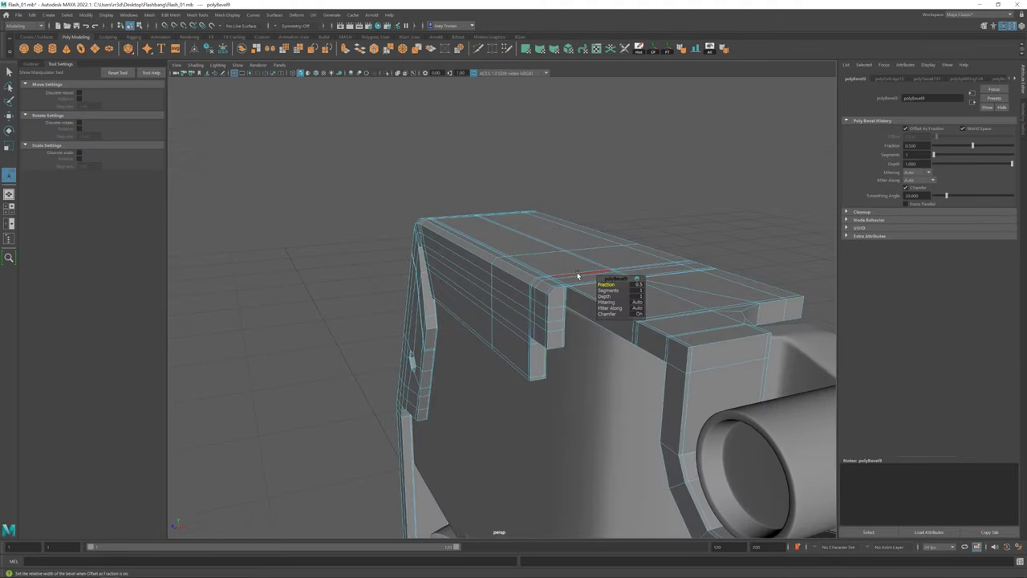
mouse_move(577, 275)
left_mouse_down("alt")
mouse_move(481, 305)
mouse_move(449, 241)
mouse_move(481, 337)
mouse_move(471, 284)
left_mouse_up("alt")
scroll(426, 273, "down", 3)
left_click(530, 298)
key("f")
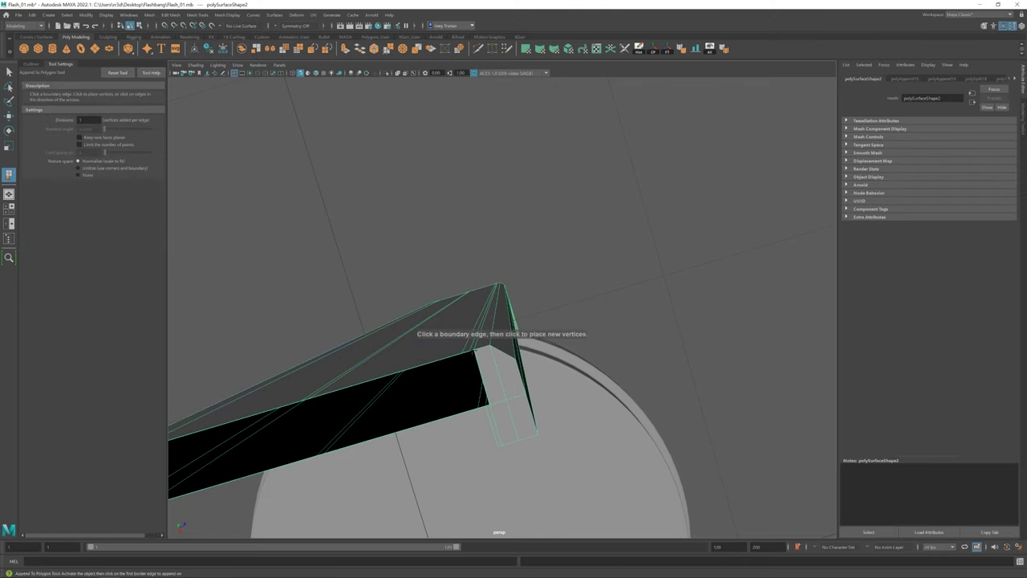
Step: Orbit around the lever and the whole model, then select the lever
key("w")
left_click_drag(450, 391, 627, 383, "alt")
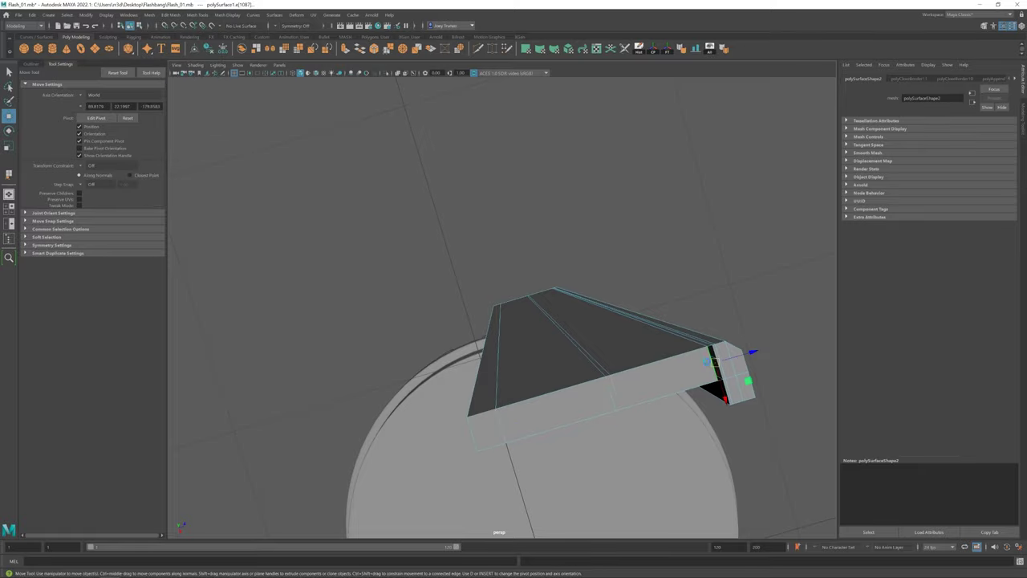
mouse_move(514, 321)
left_mouse_down("alt")
mouse_move(593, 241)
mouse_move(537, 316)
left_mouse_up("alt")
left_click(593, 242)
scroll(495, 321, "up", 5)
left_click(495, 321)
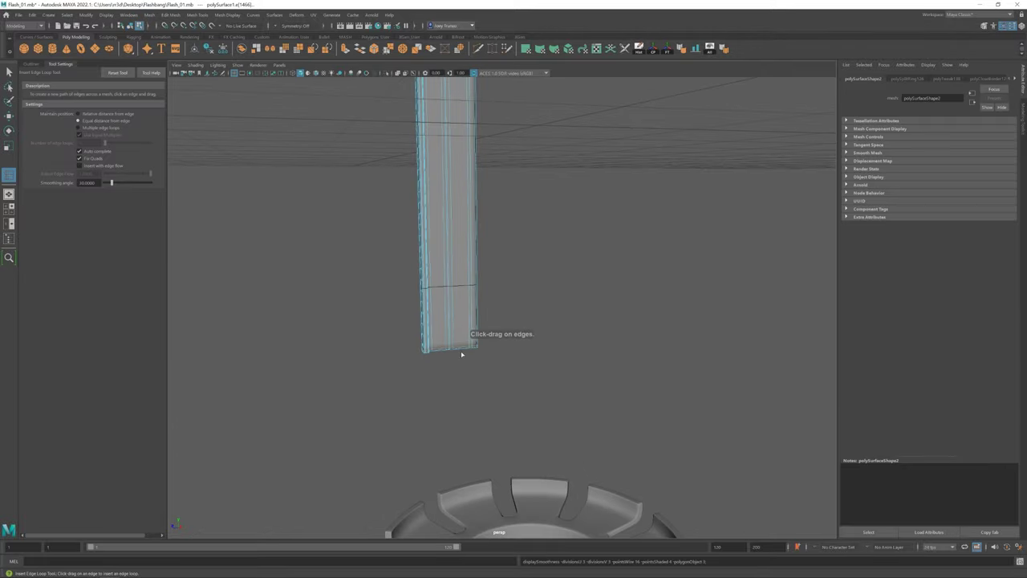
Step: View the lever edge-on, then frame the whole device with the Move tool active
left_click_drag(461, 354, 554, 395, "alt")
left_click_drag(621, 391, 525, 371, "alt")
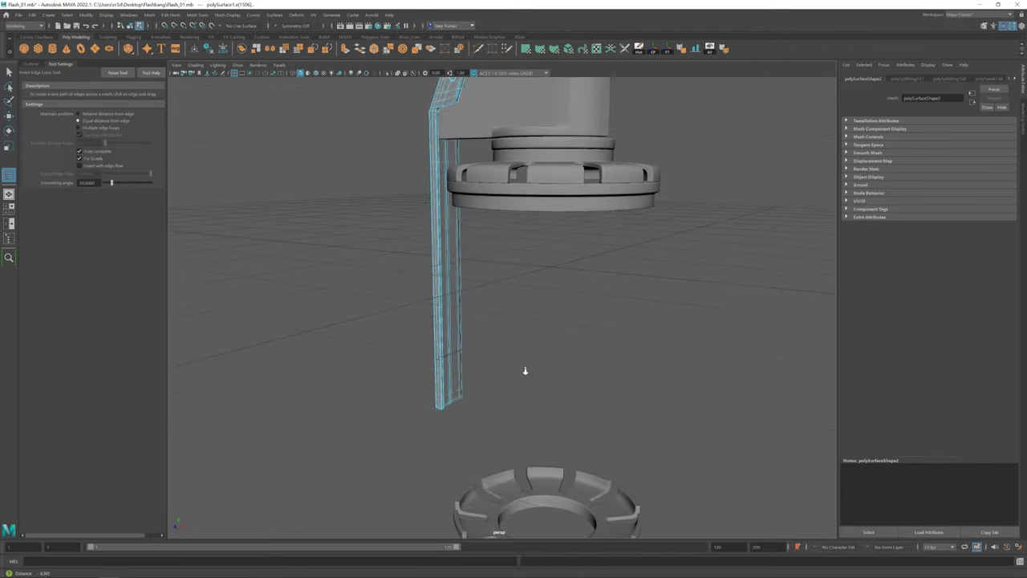
right_click_drag(447, 258, 485, 243)
key("w")
key("a")
scroll(449, 343, "up", 3)
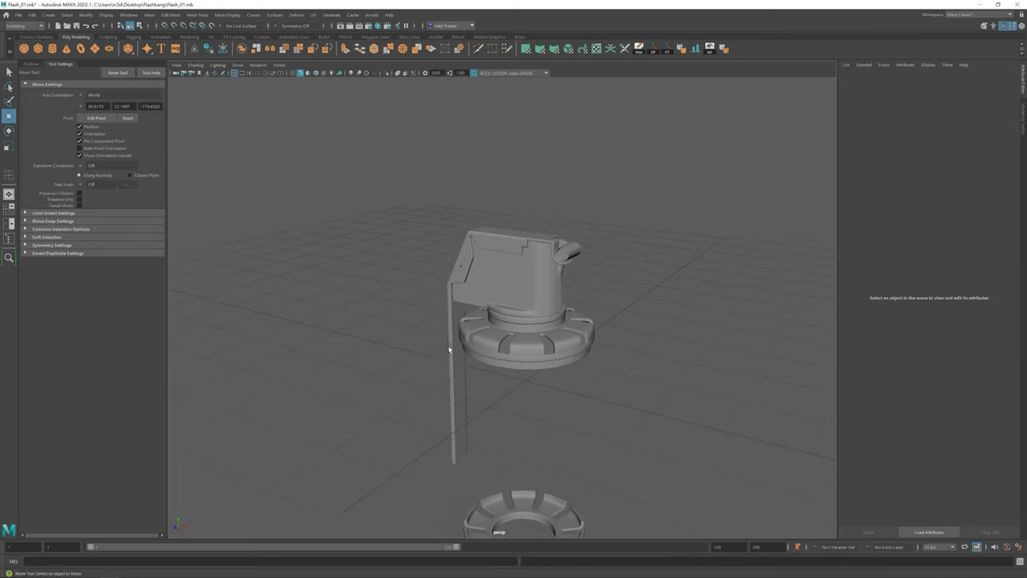
scroll(562, 349, "up", 5)
Step: Select the hexagon hole's vertices for scaling, then return to object mode
scroll(632, 353, "up", 3)
left_click_drag(589, 305, 599, 294)
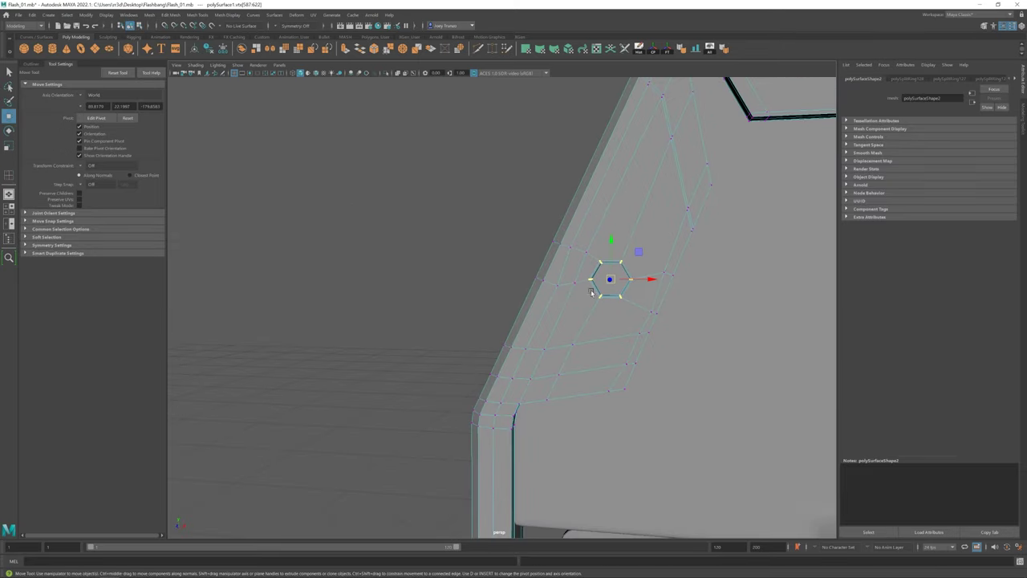
key("f")
key("r")
key("F8")
scroll(521, 329, "down", 5)
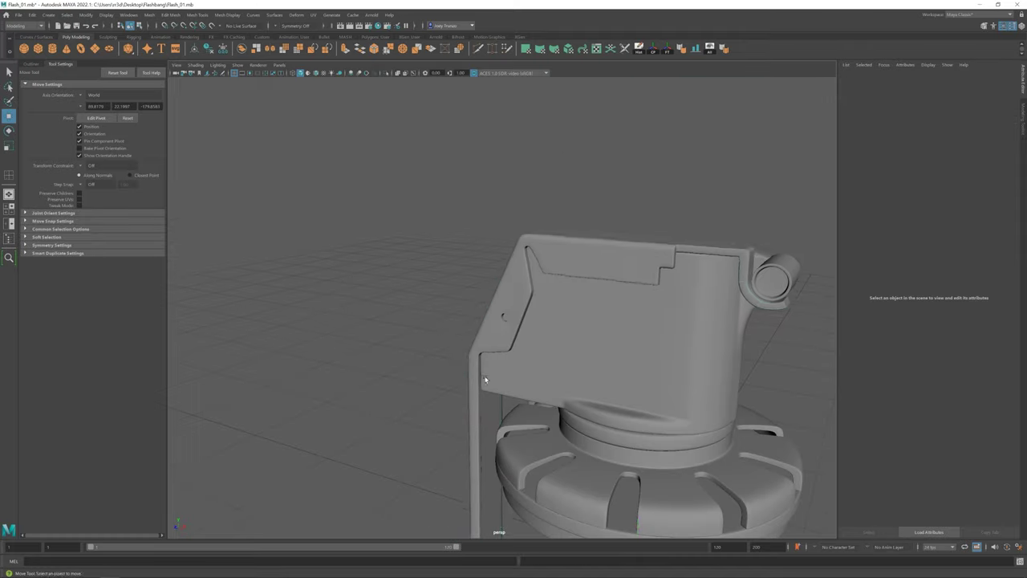
scroll(508, 332, "down", 3)
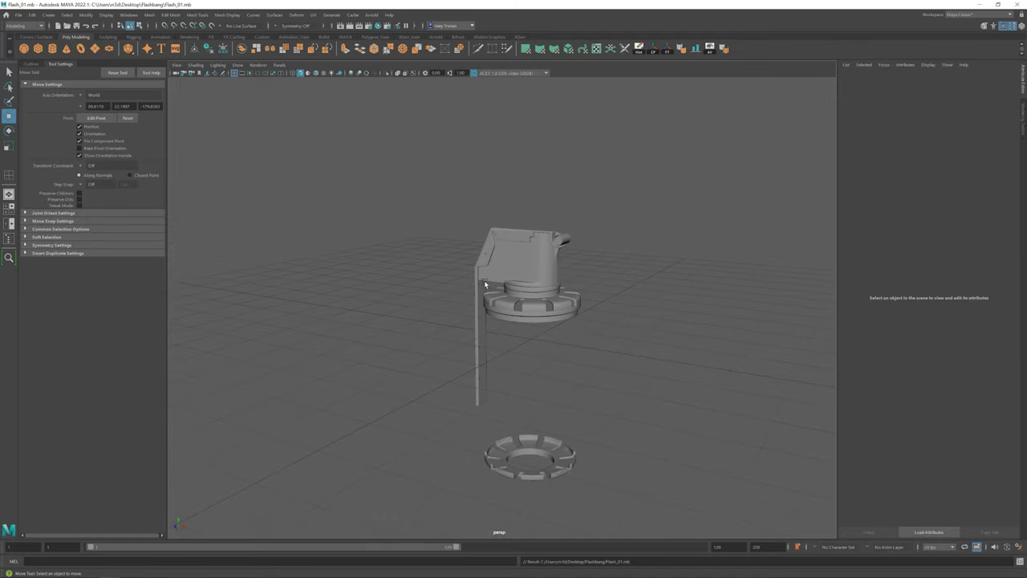
Step: Select the lever and pick the vertices along the top groove
left_click(512, 312)
scroll(514, 257, "up", 3)
scroll(568, 266, "up", 3)
key("F9")
left_click_drag(568, 266, 588, 243)
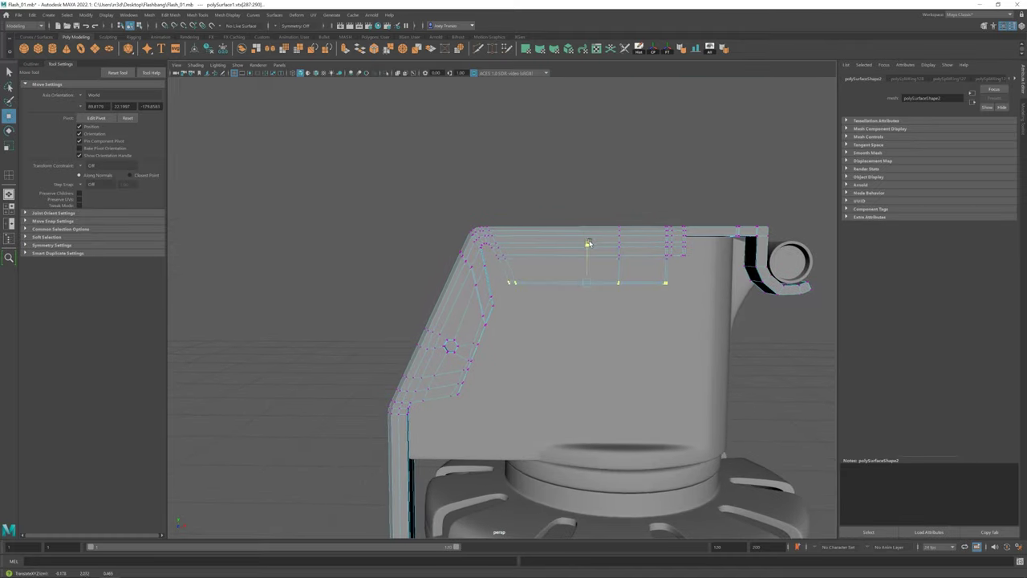
scroll(589, 224, "up", 2)
scroll(625, 289, "up", 2)
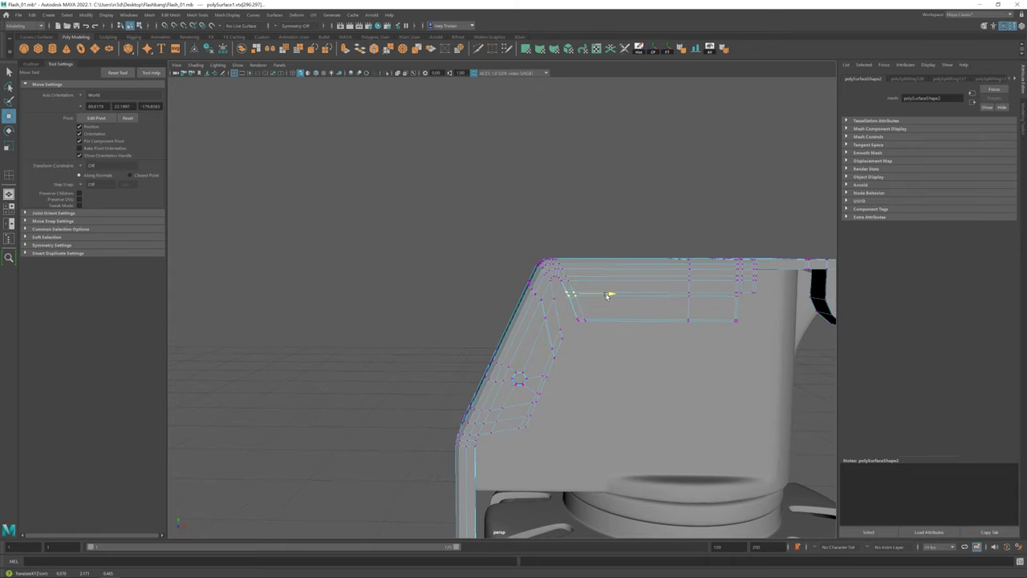
key("F8")
scroll(662, 353, "up", 2)
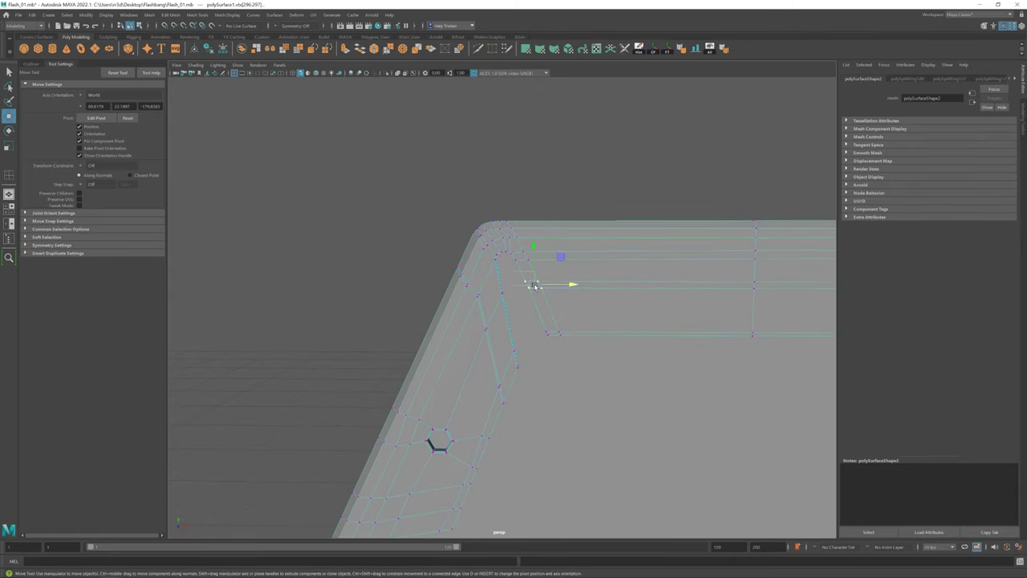
Step: Slide the two groove corner vertices into place on the slanted housing side
left_click(551, 187)
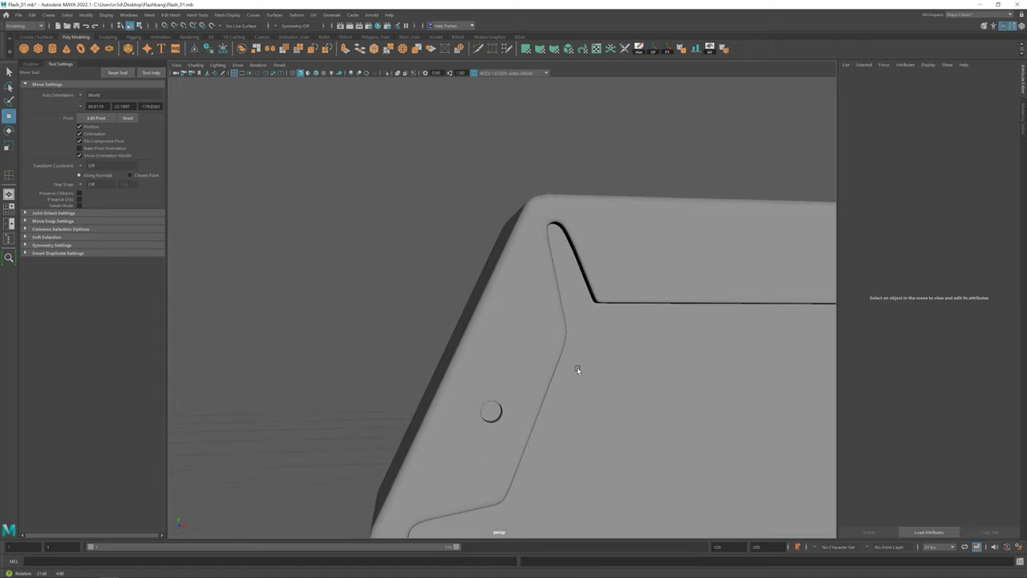
left_click(580, 286)
key("F9")
left_click_drag(550, 252, 580, 253)
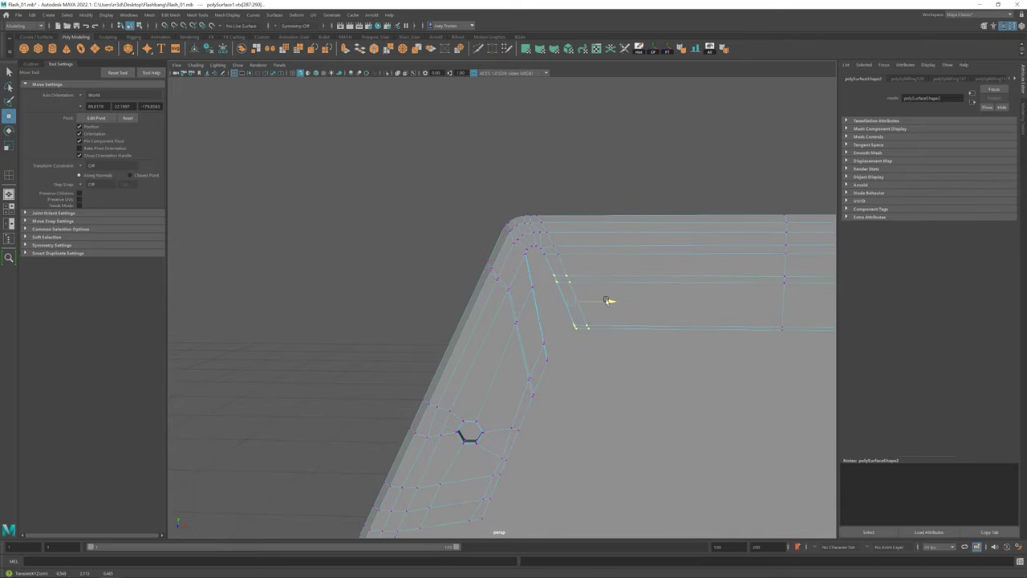
middle_click_drag(565, 279, 547, 263, "alt")
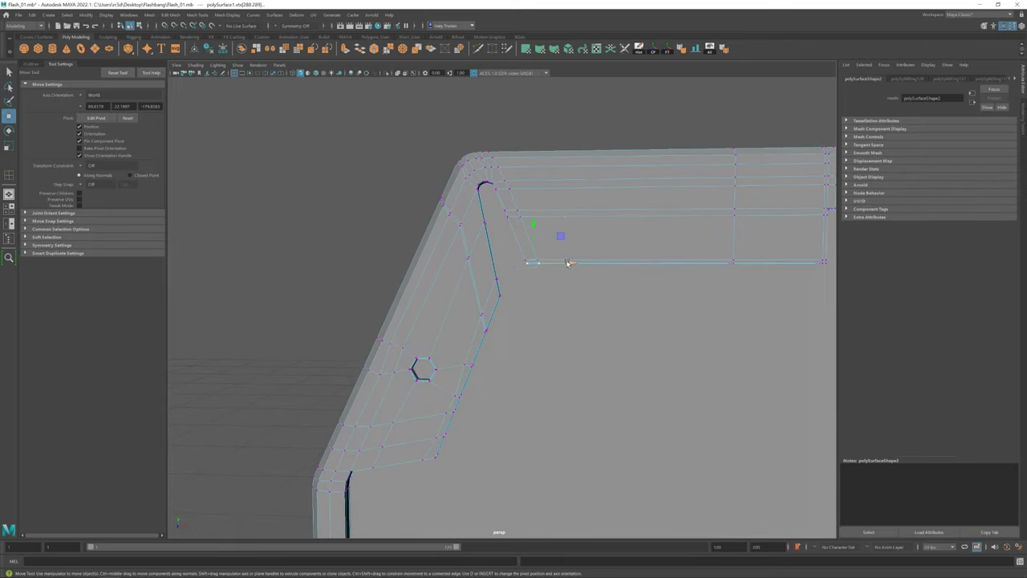
right_click_drag(638, 241, 639, 241)
scroll(462, 326, "down", 5)
scroll(576, 298, "up", 5)
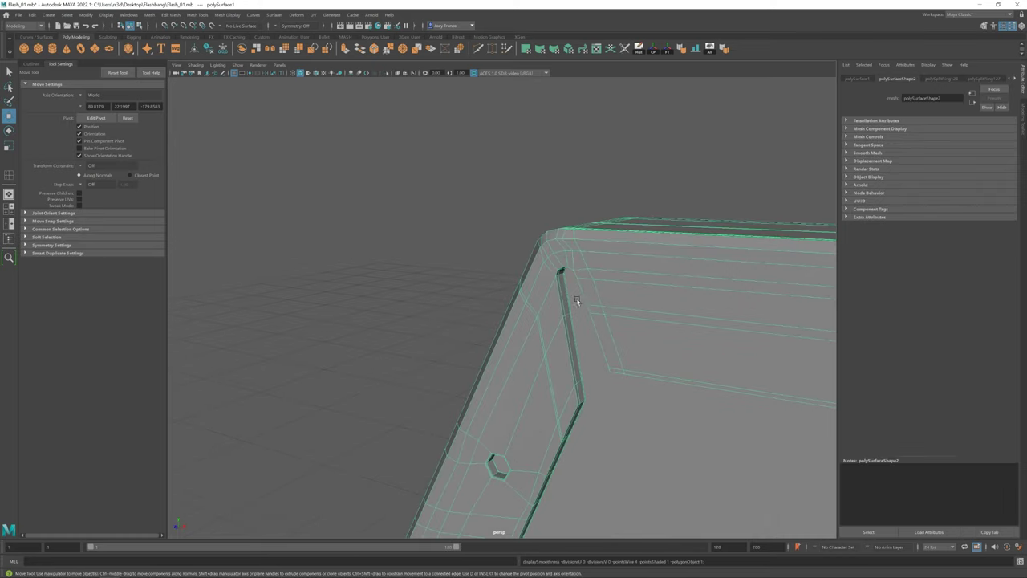
Step: Insert an edge loop on the housing, then orbit out to see the whole housing
left_click(197, 14)
left_click(221, 78)
scroll(683, 339, "down", 3)
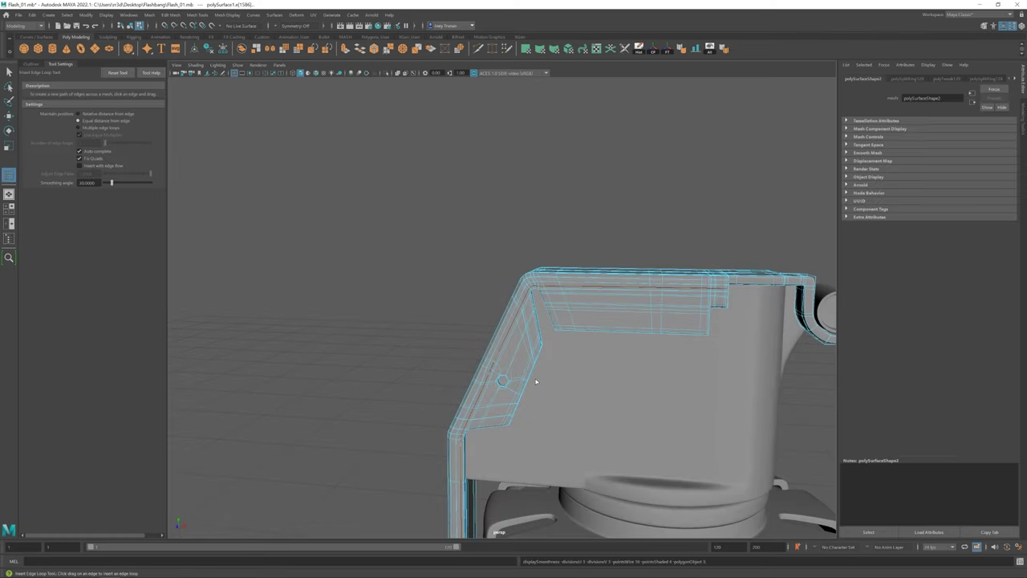
right_click_drag(587, 251, 519, 224)
key("w")
left_click_drag(520, 225, 493, 377, "alt")
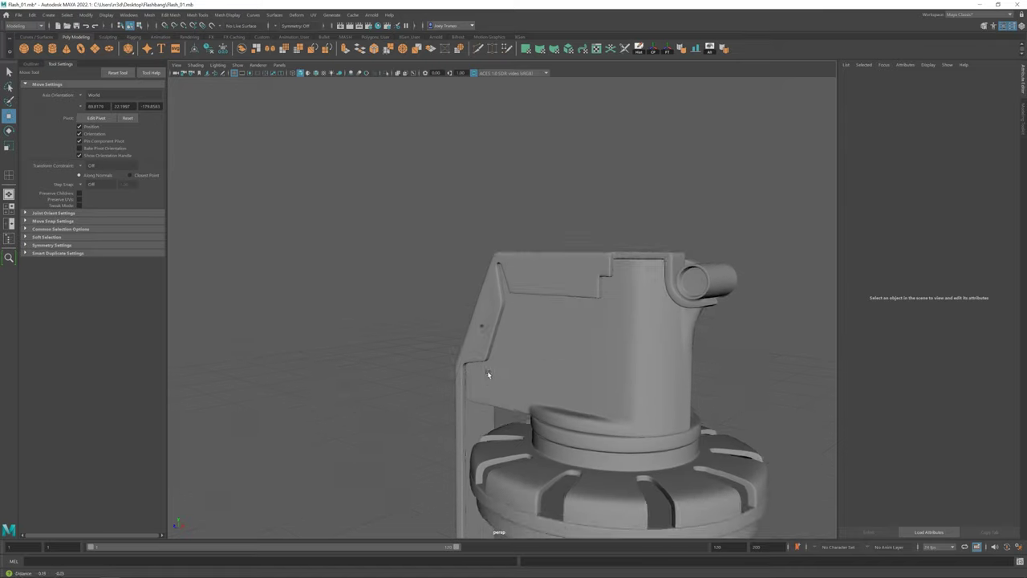
scroll(492, 379, "down", 3)
scroll(508, 367, "up", 3)
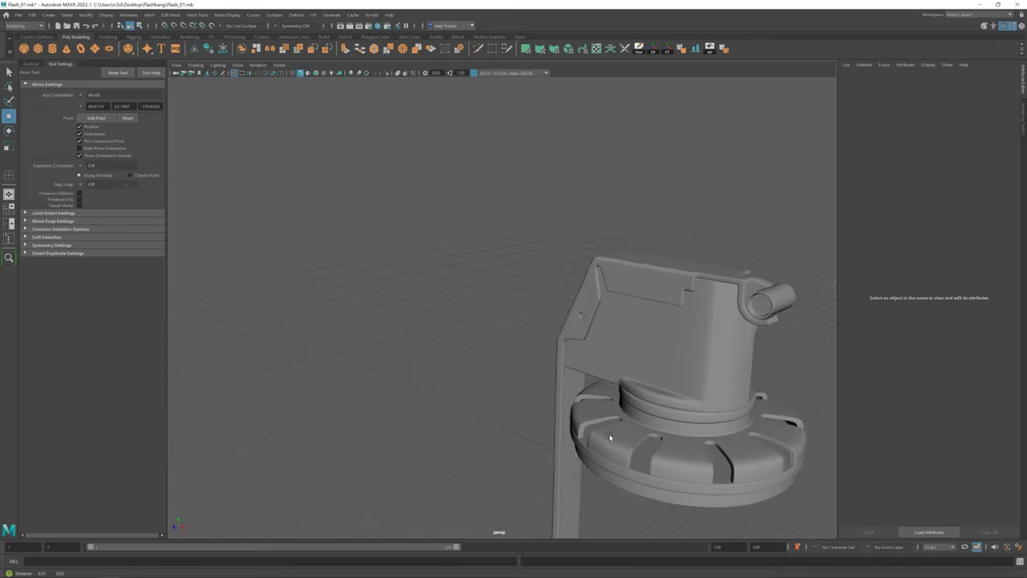
Step: Rotate the torus upright and set its section radius to 0.2
scroll(609, 434, "down", 2)
left_click(588, 394)
key("e")
mouse_move(587, 394)
left_mouse_down()
mouse_move(593, 457)
mouse_move(481, 401)
left_mouse_up()
key("r")
scroll(562, 321, "up", 3)
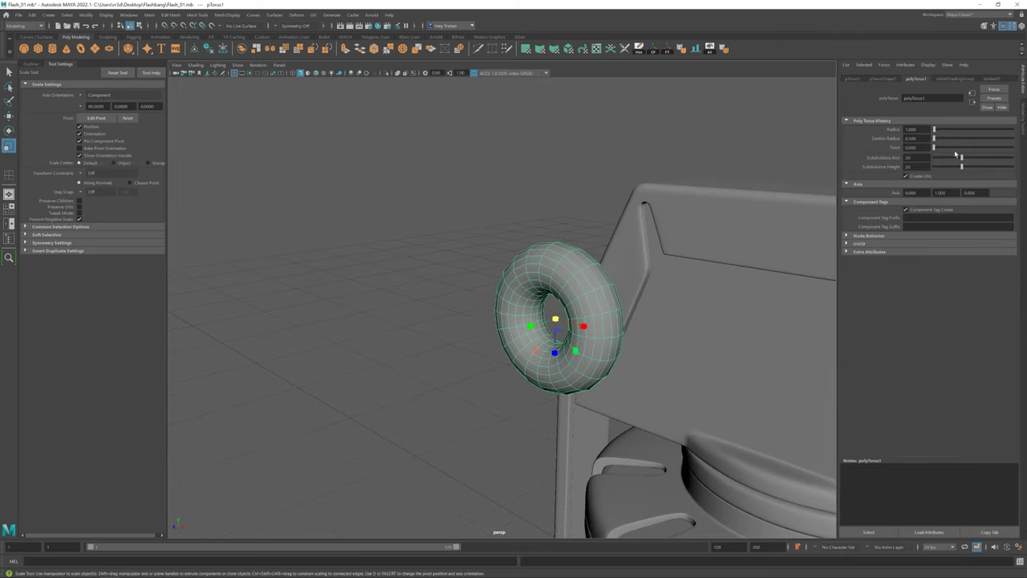
left_click_drag(934, 138, 934, 140)
type("0.2")
key("Return")
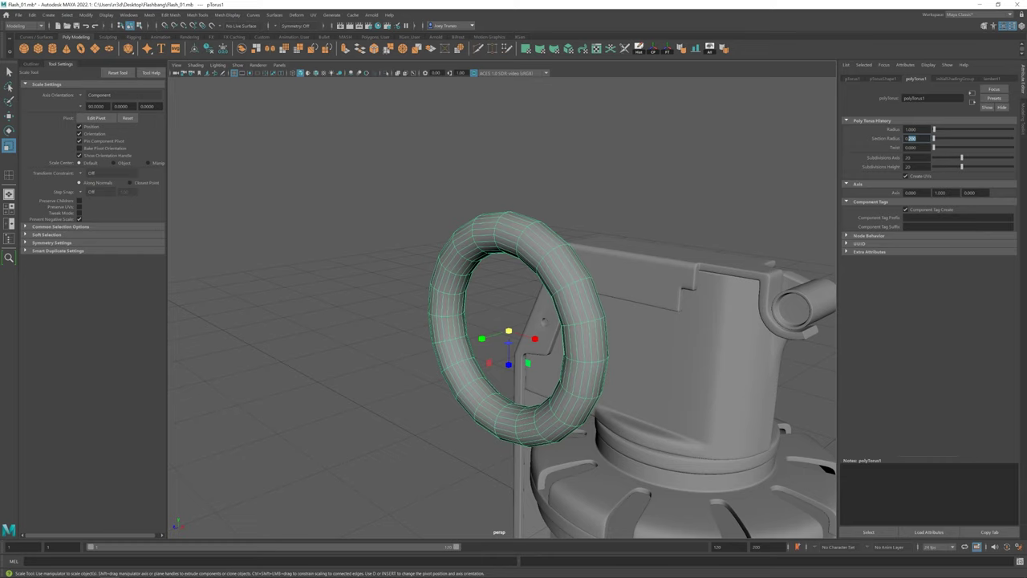
Step: Apply a vertex transform to the torus and nudge its vertices slightly
scroll(607, 363, "up", 3)
scroll(487, 383, "down", 5)
scroll(488, 384, "up", 5)
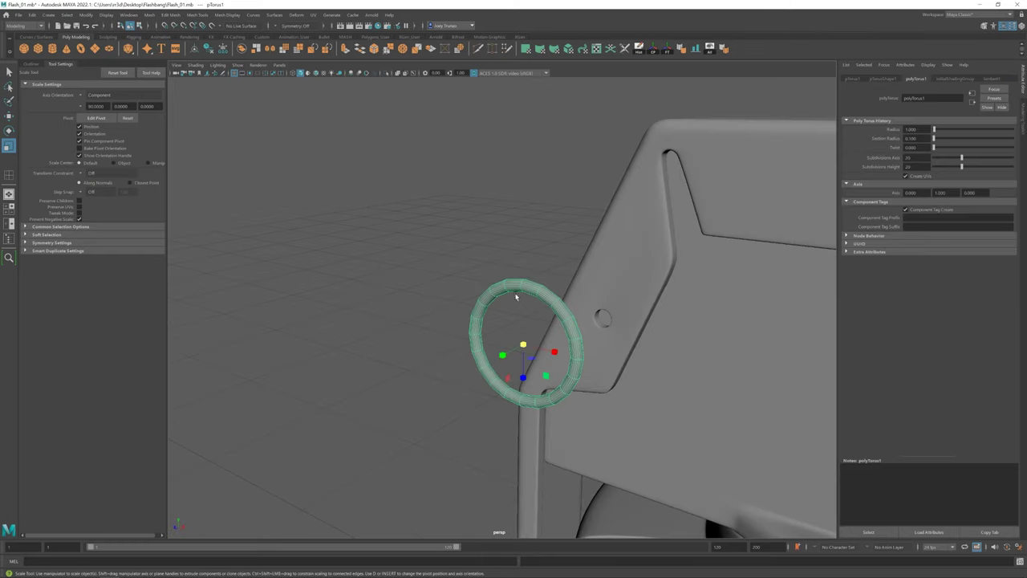
left_click(171, 16)
left_click(182, 118)
scroll(525, 343, "up", 1)
left_click_drag(513, 334, 514, 336)
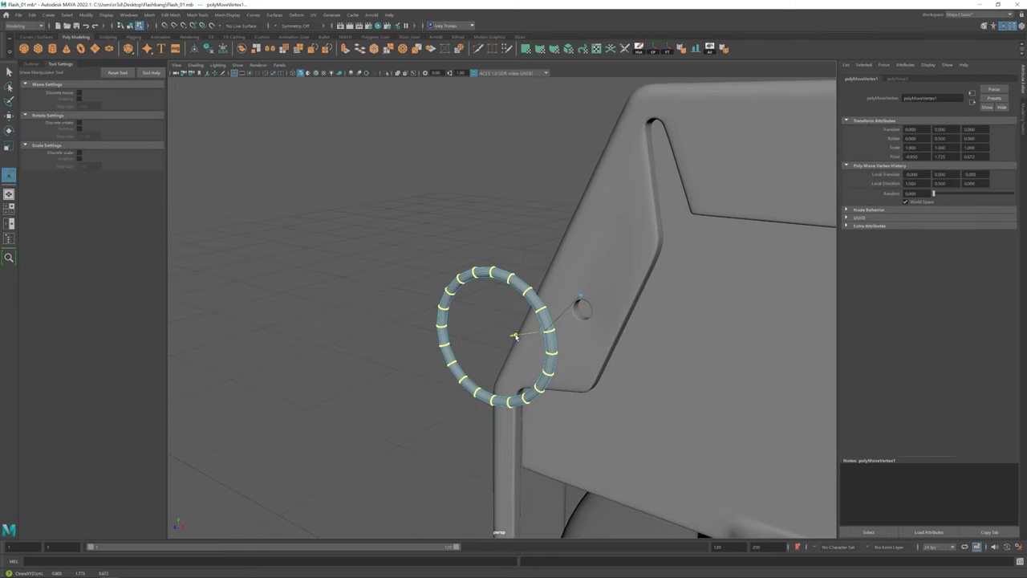
key("r")
mouse_move(574, 243)
left_mouse_down("alt")
mouse_move(405, 340)
mouse_move(491, 313)
left_mouse_up("alt")
Step: Duplicate the torus, move the copy to the left, and reselect the original
key("ctrl+d")
left_click_drag(541, 281, 389, 285)
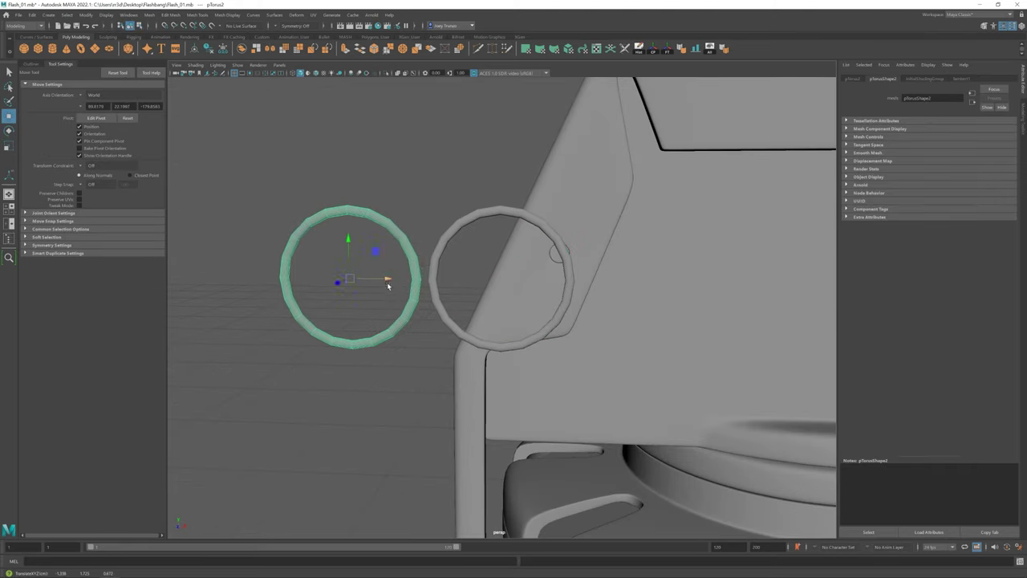
middle_click_drag(387, 285, 560, 285, "alt")
left_click_drag(406, 153, 518, 402)
left_click(570, 230)
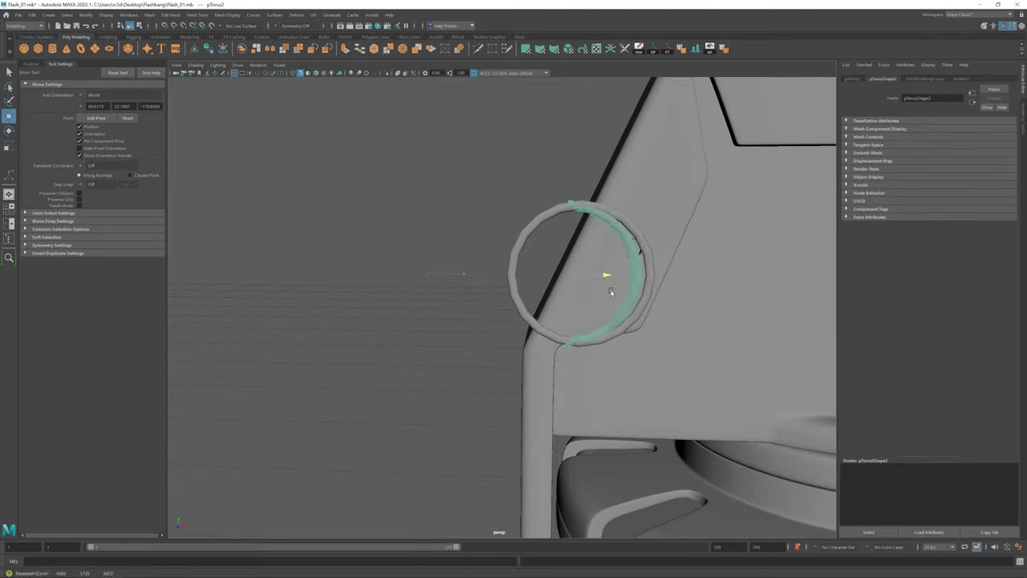
mouse_move(609, 292)
left_mouse_down("alt")
mouse_move(525, 313)
mouse_move(456, 305)
mouse_move(481, 305)
mouse_move(475, 298)
mouse_move(451, 329)
left_mouse_up("alt")
Step: Select the duplicate torus from the turret's underside, then clear the selection
left_click(447, 321)
key("ctrl+z")
scroll(578, 211, "up", 3)
key("ctrl+z")
scroll(578, 211, "down", 5)
mouse_move(451, 329)
right_mouse_down("alt")
mouse_move(538, 367)
mouse_move(530, 265)
right_mouse_up("alt")
left_click(529, 264)
mouse_move(365, 308)
left_mouse_down("alt")
mouse_move(550, 293)
mouse_move(535, 293)
mouse_move(531, 343)
left_mouse_up("alt")
key("w")
left_click(538, 321)
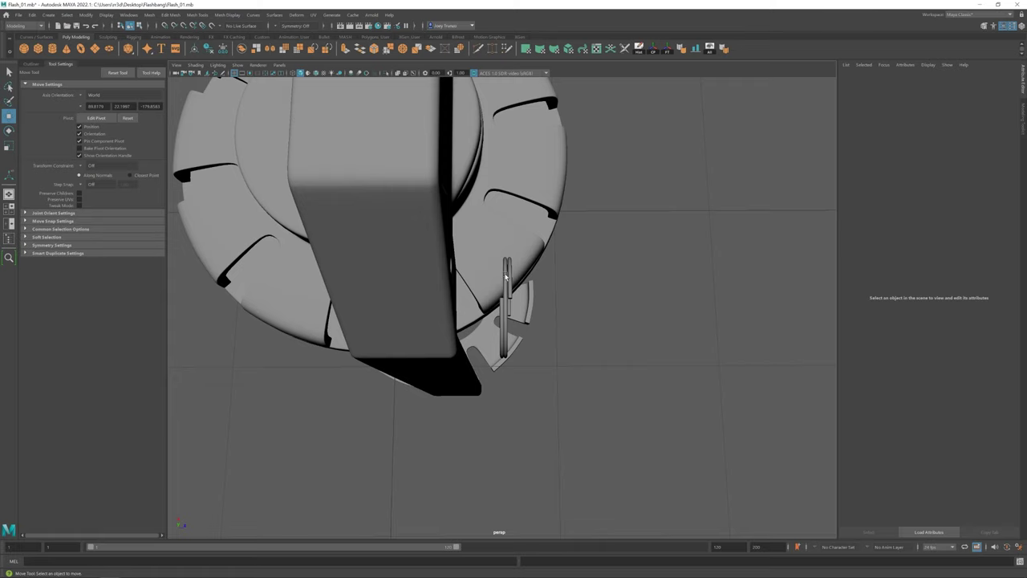
Step: Under the base, select the ring pieces pTorus3, pTorus2 and pTorus4
left_click_drag(506, 277, 521, 305, "alt")
right_click_drag(521, 305, 540, 319, "alt")
left_click(540, 319)
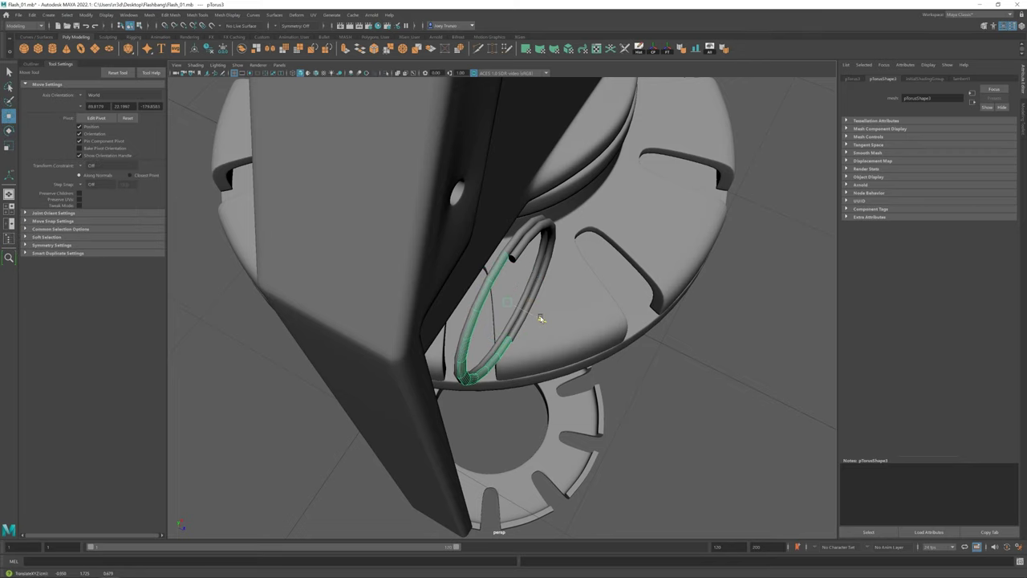
mouse_move(542, 320)
left_mouse_down("alt")
mouse_move(515, 248)
mouse_move(516, 264)
left_mouse_up("alt")
left_click(518, 249)
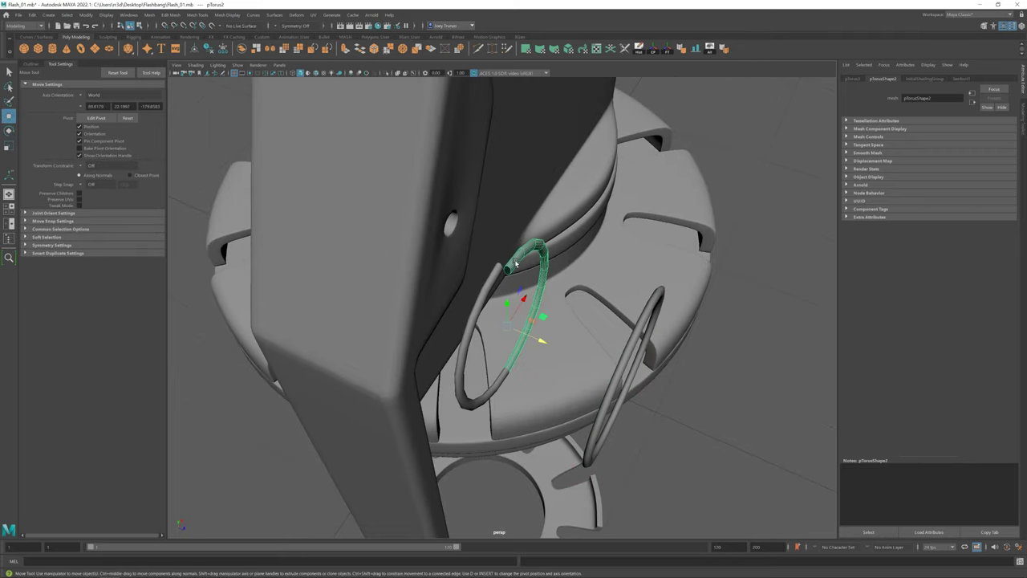
key("w")
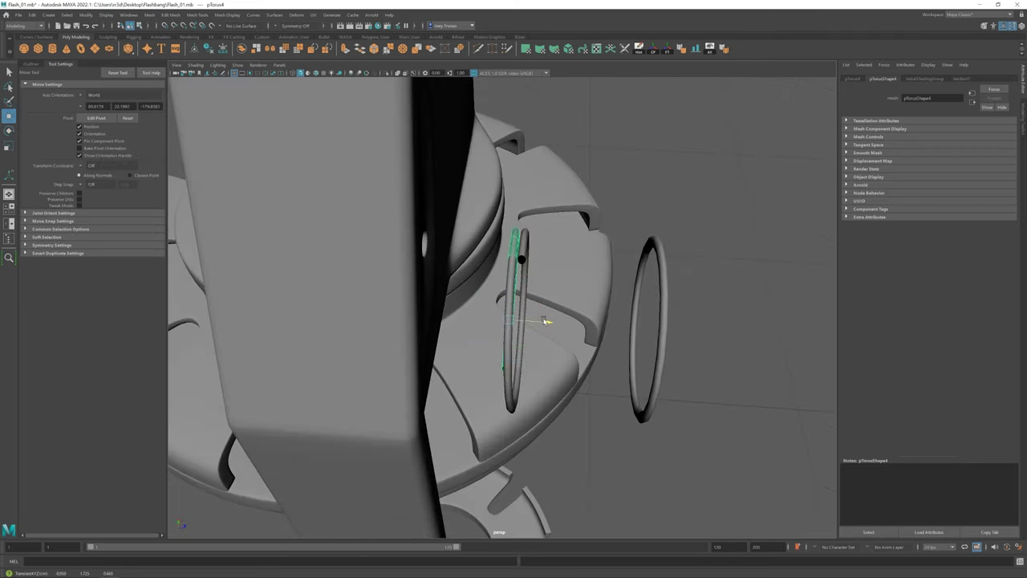
mouse_move(517, 318)
left_mouse_down("alt")
mouse_move(587, 391)
mouse_move(523, 322)
mouse_move(481, 315)
left_mouse_up("alt")
left_click(588, 390)
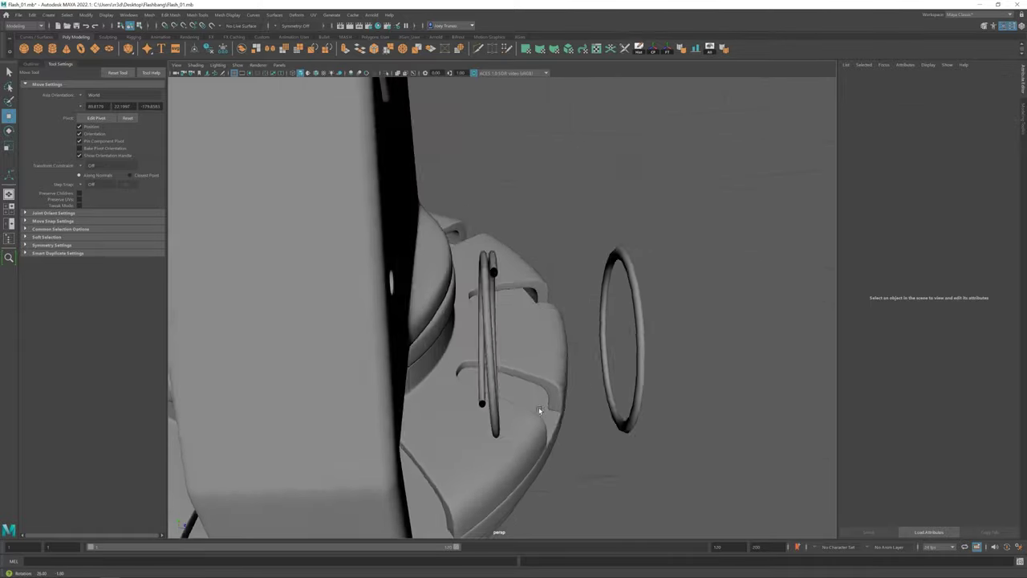
left_click(482, 315)
Step: With the Rotate tool active, select ring pieces pTorus4 and pTorus2
key("e")
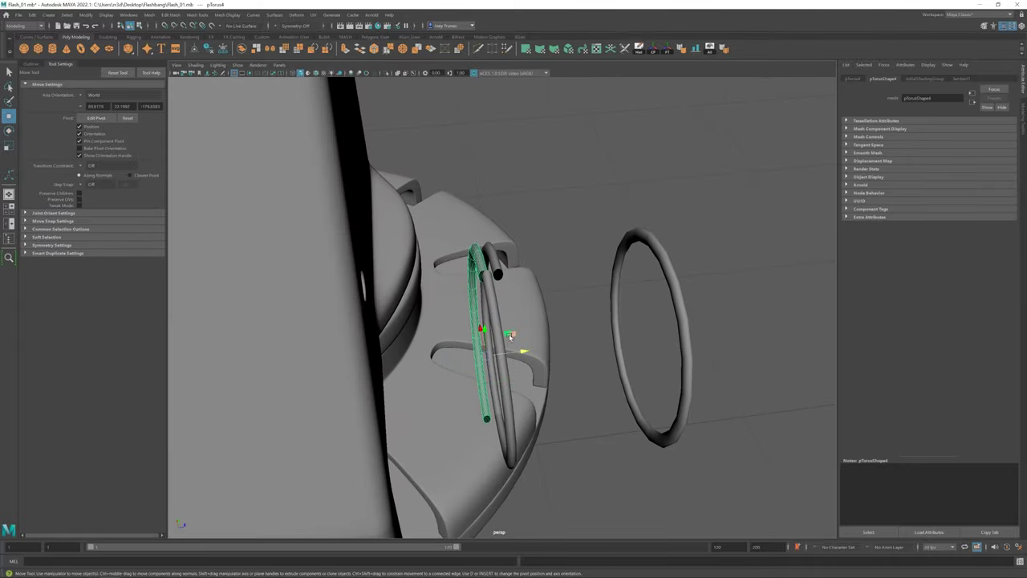
mouse_move(526, 351)
left_mouse_down("alt")
mouse_move(447, 332)
mouse_move(510, 328)
mouse_move(497, 345)
left_mouse_up("alt")
left_click(492, 321)
key("e")
left_click(502, 401)
mouse_move(501, 401)
left_mouse_down("alt")
mouse_move(417, 234)
mouse_move(457, 304)
mouse_move(508, 327)
mouse_move(498, 343)
left_mouse_up("alt")
left_click(508, 327)
Step: Bridge the open tube ends into ring pTorus5 and start working on its edges
left_click(169, 54)
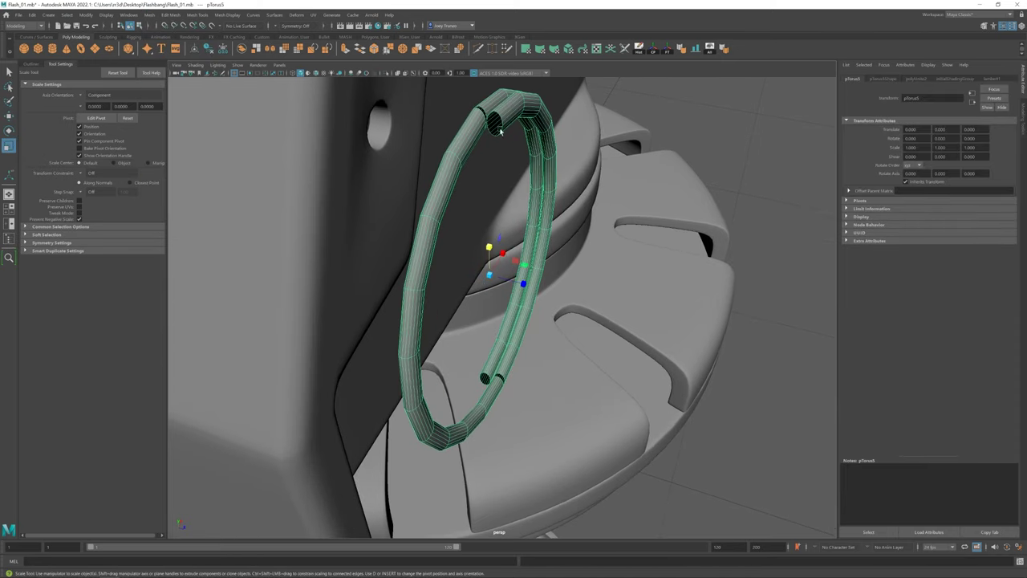
left_click(170, 14)
left_click(181, 53)
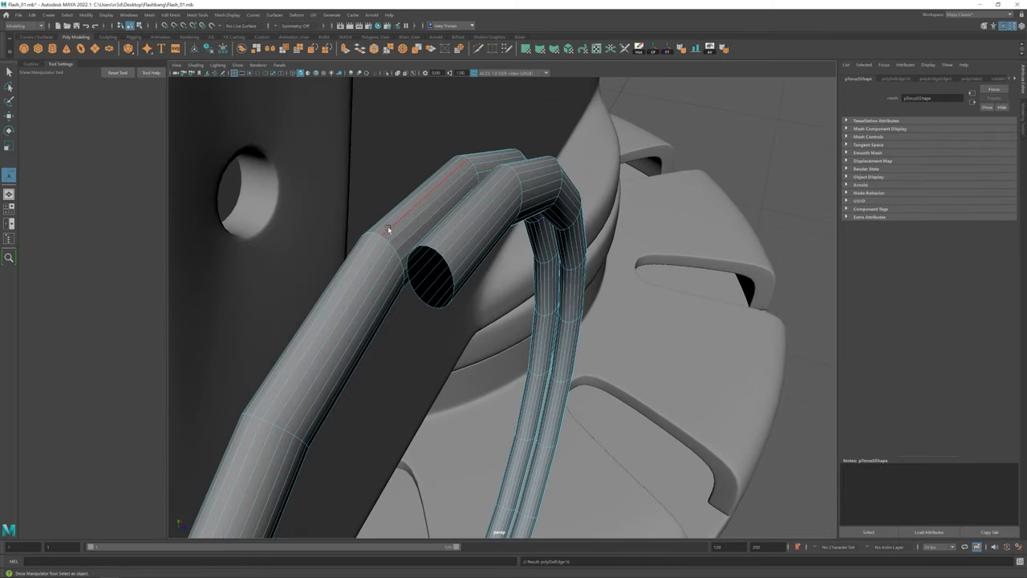
left_click_drag(387, 228, 457, 385, "alt")
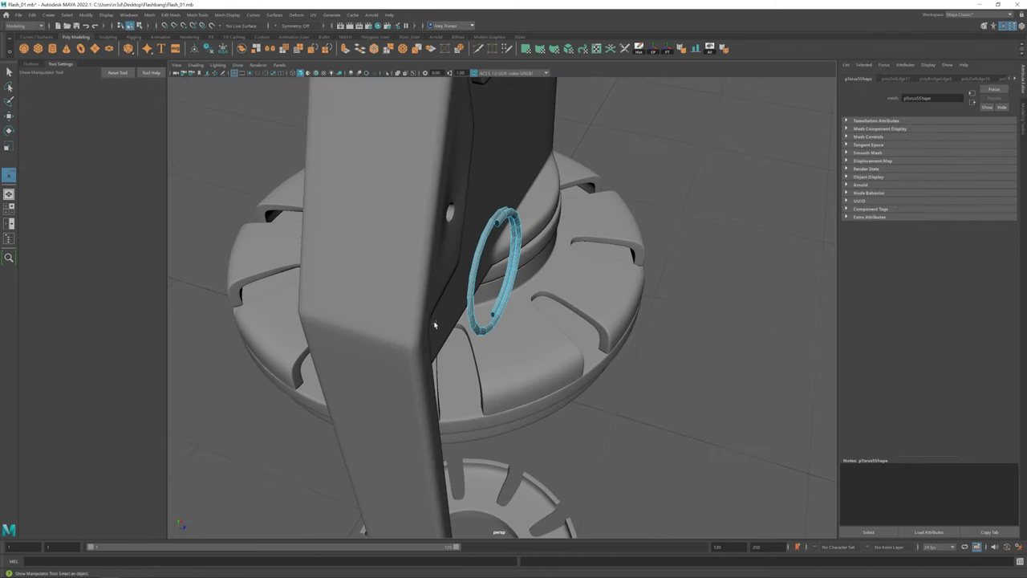
left_click(506, 242)
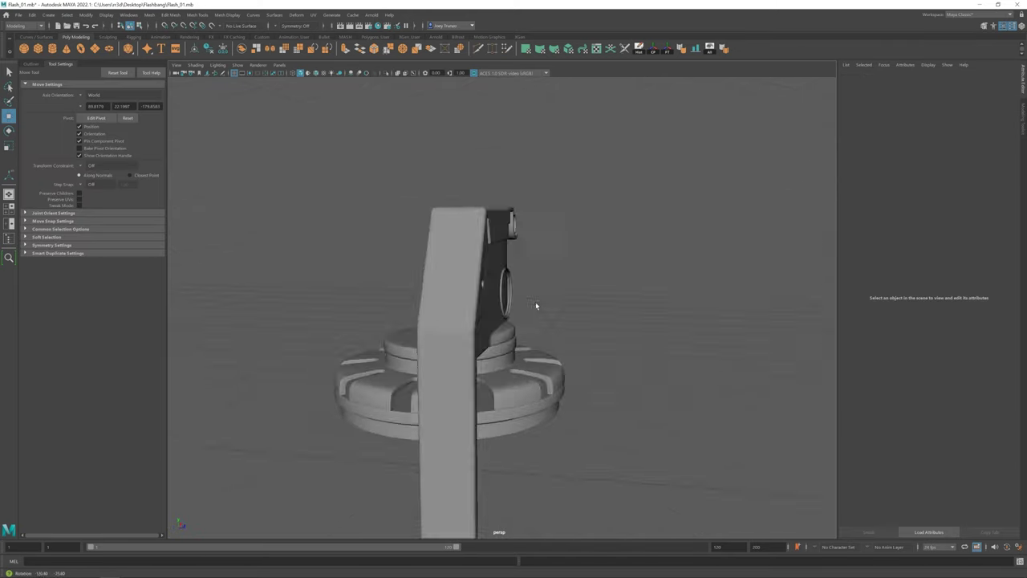
right_click_drag(536, 289, 543, 265)
left_click(499, 302)
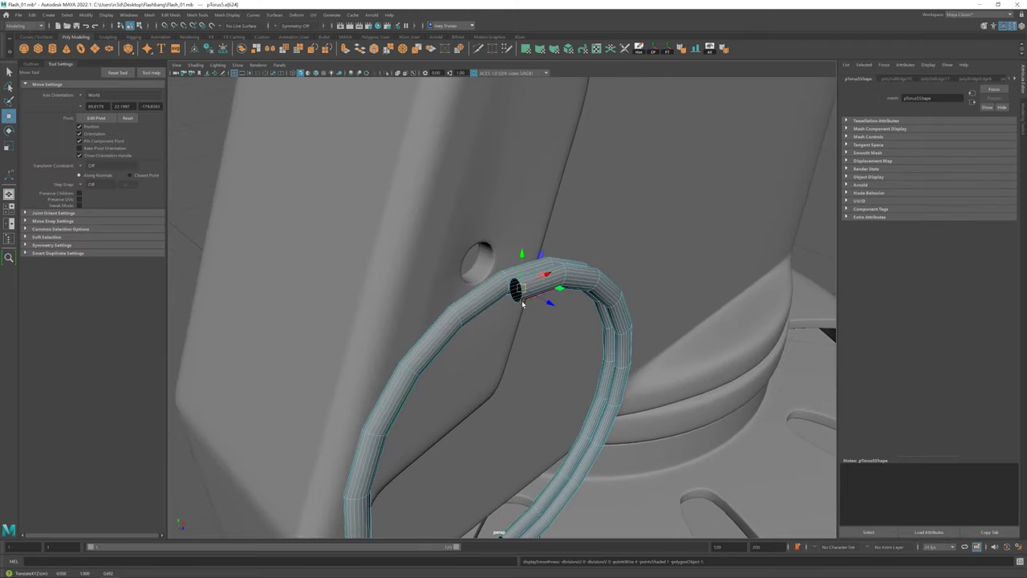
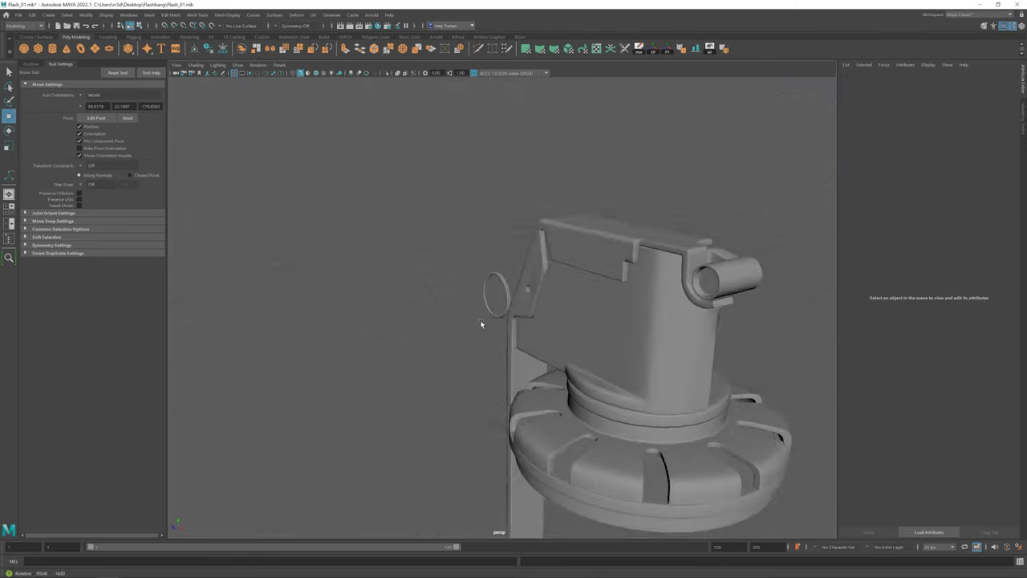
Step: Move the pull ring beside the lever, then reselect it for scaling
left_click_drag(471, 259, 489, 273)
mouse_move(490, 273)
left_mouse_down("alt")
mouse_move(657, 298)
mouse_move(538, 281)
mouse_move(554, 286)
mouse_move(450, 289)
mouse_move(614, 257)
mouse_move(546, 353)
mouse_move(507, 318)
mouse_move(536, 375)
mouse_move(499, 259)
mouse_move(504, 291)
mouse_move(481, 265)
left_mouse_up("alt")
mouse_move(481, 265)
left_mouse_down()
mouse_move(526, 339)
mouse_move(567, 312)
left_mouse_up()
key("ctrl+z")
key("ctrl+z")
key("ctrl+z")
key("ctrl+z")
key("ctrl+z")
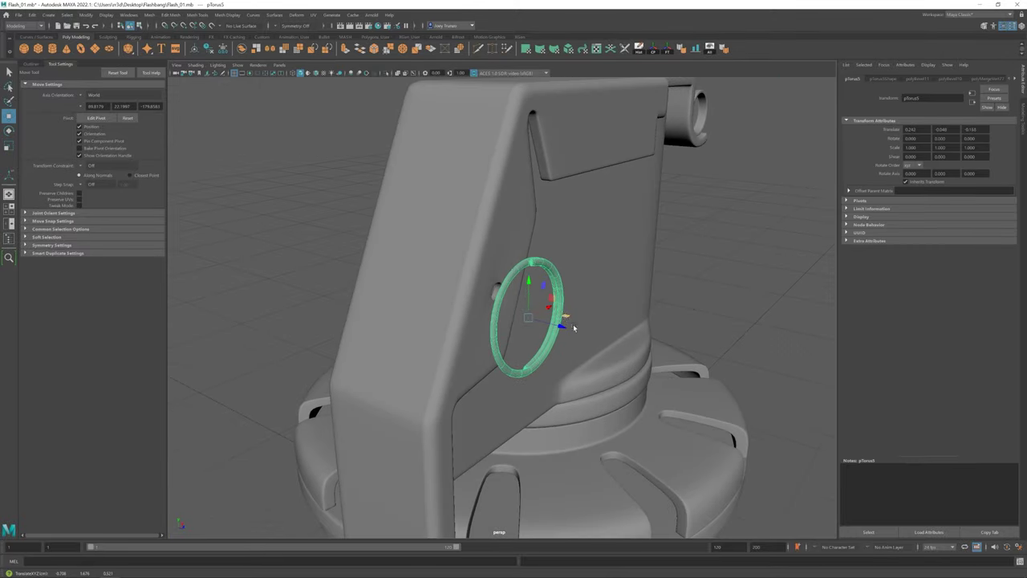
scroll(574, 327, "up", 3)
key("ctrl+z")
left_click_drag(591, 401, 509, 376, "alt")
key("e")
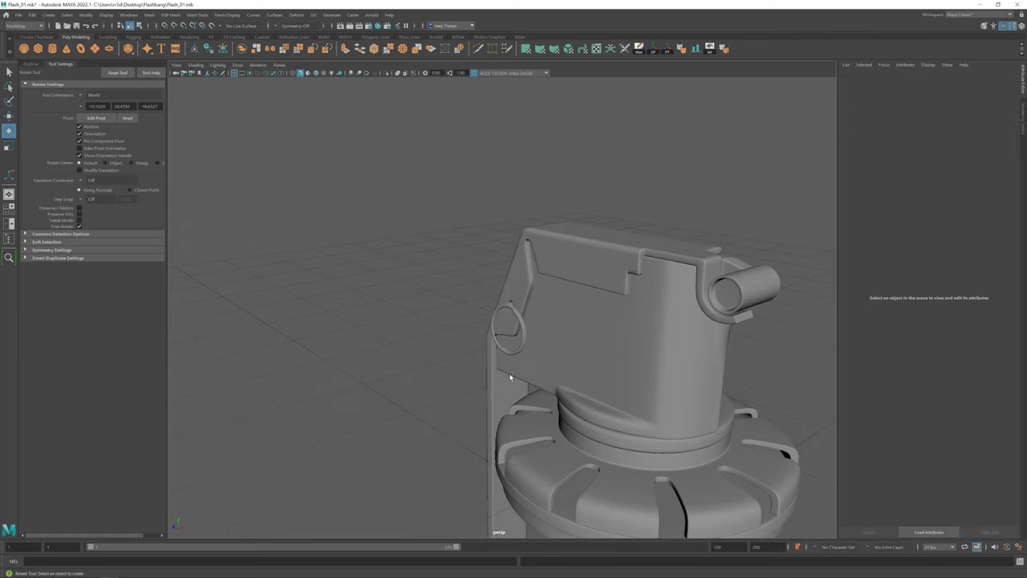
key("ctrl+z")
left_click(516, 325)
key("r")
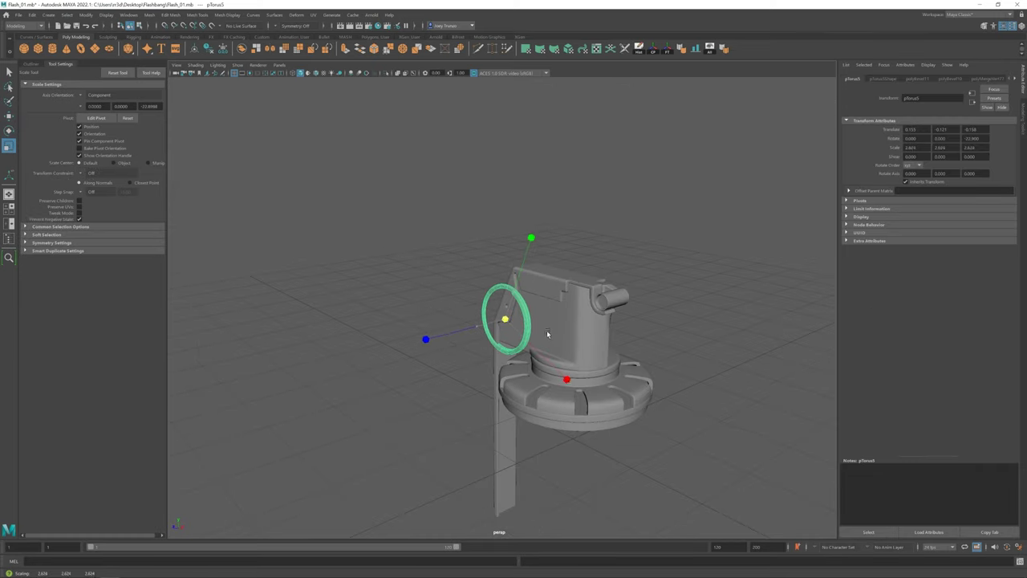
Step: Undo back past the pull ring's scale, rotation and vertex reshaping
key("ctrl+z")
key("w")
key("ctrl+z")
key("w")
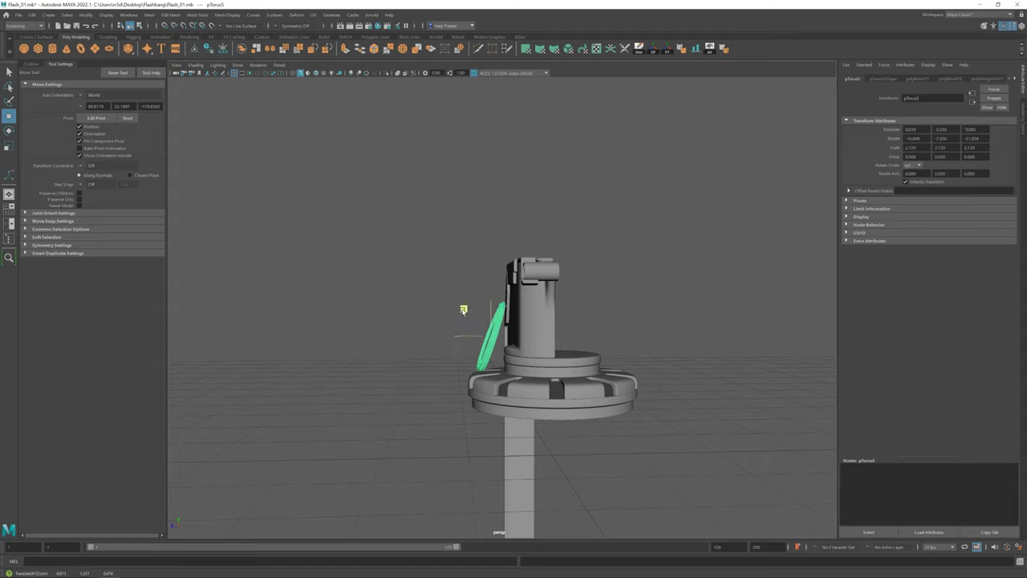
key("ctrl+z")
key("ctrl+z")
key("ctrl+z")
key("r")
key("ctrl+z")
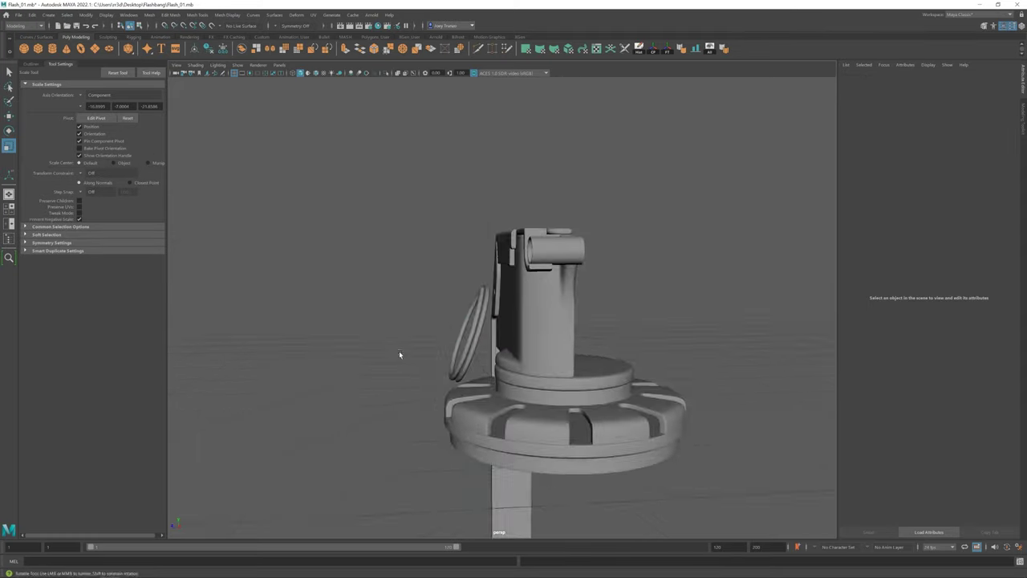
key("ctrl+z")
key("ctrl+z")
key("ctrl+z")
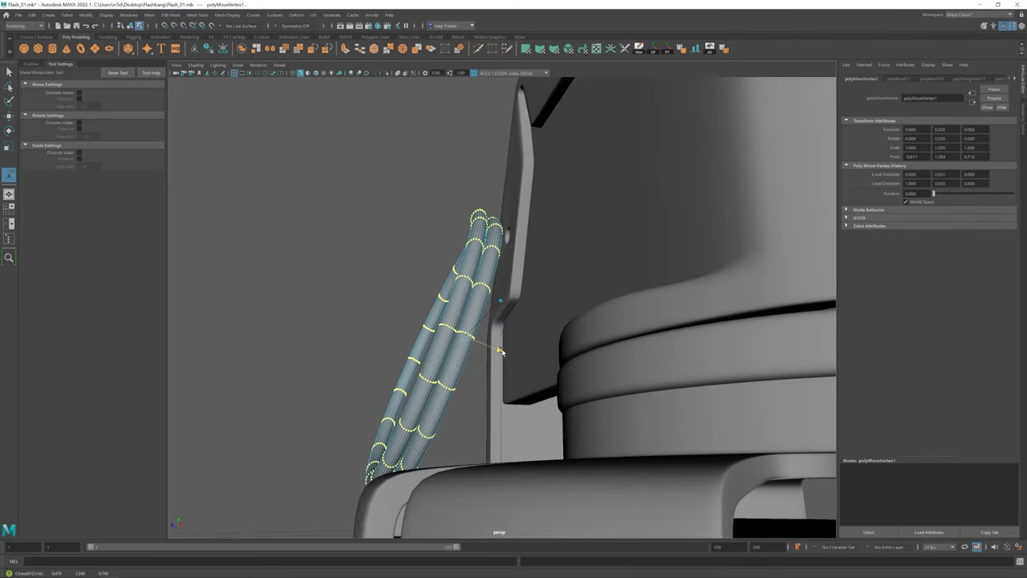
key("ctrl+z")
key("ctrl+z")
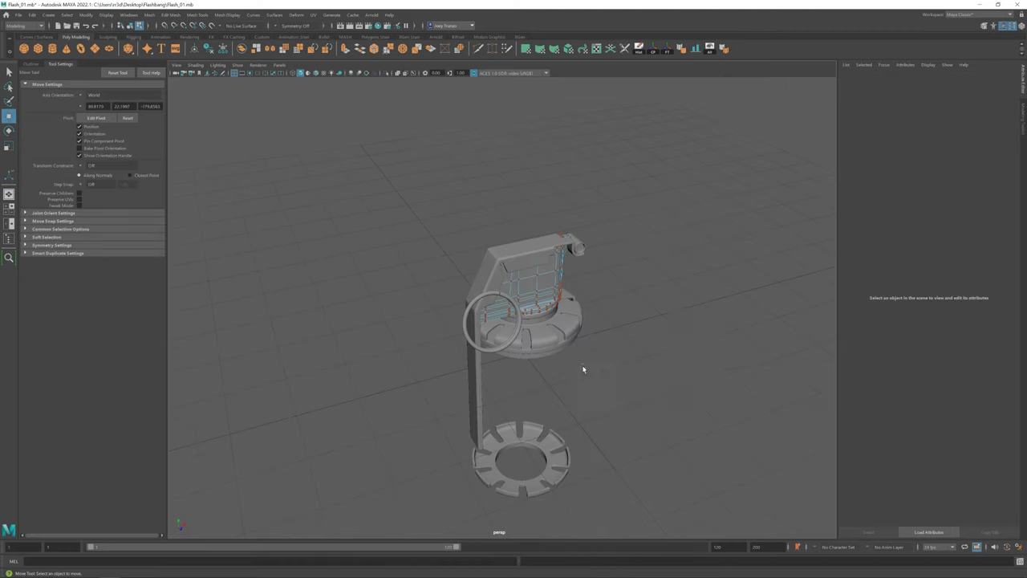
key("ctrl+z")
key("ctrl+z")
key("ctrl+z")
key("ctrl+z")
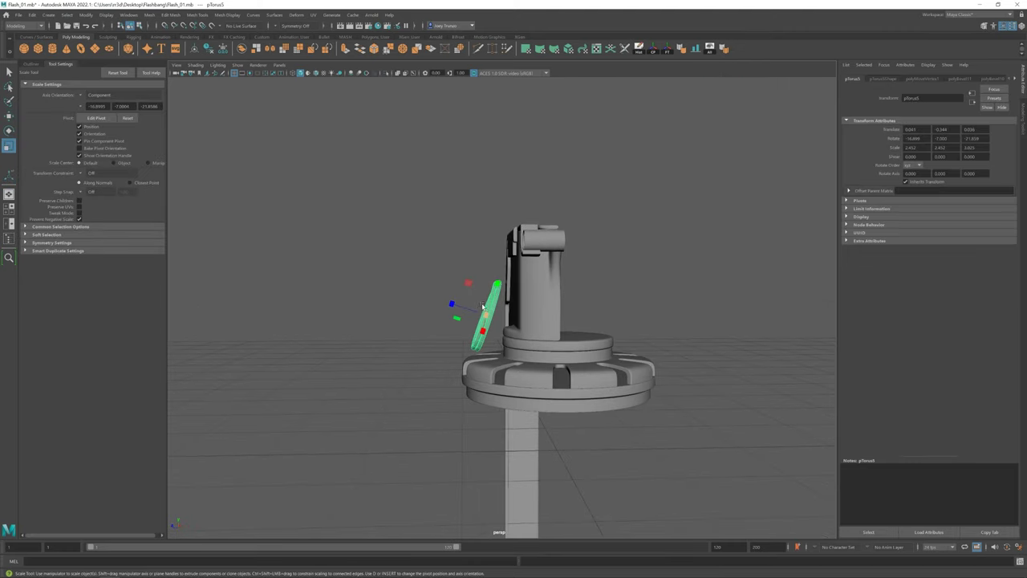
key("ctrl+z")
key("ctrl+z")
Step: Redo history to restore the small link ring placed on the lever
key("shift+z")
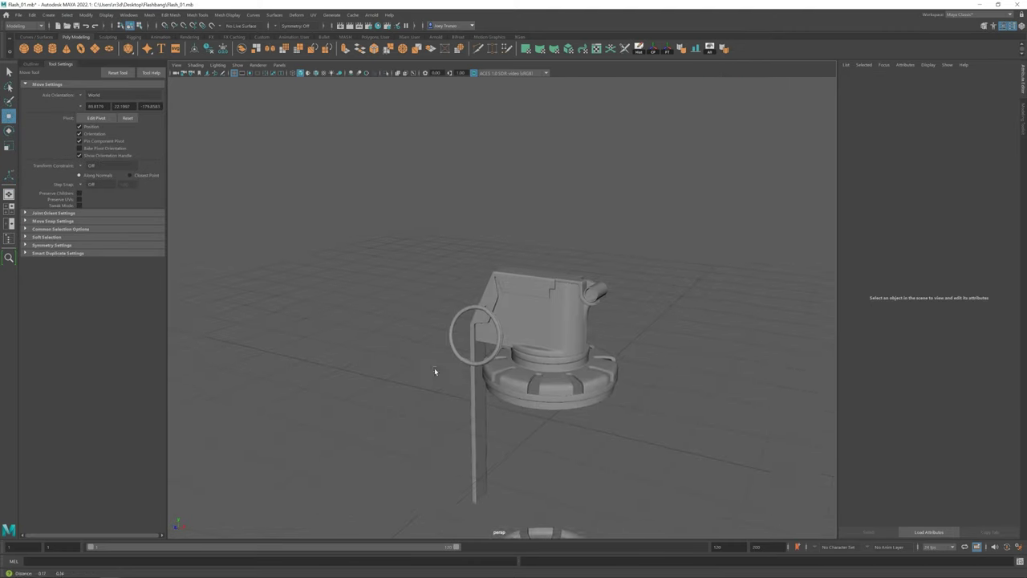
key("shift+z")
key("shift+z")
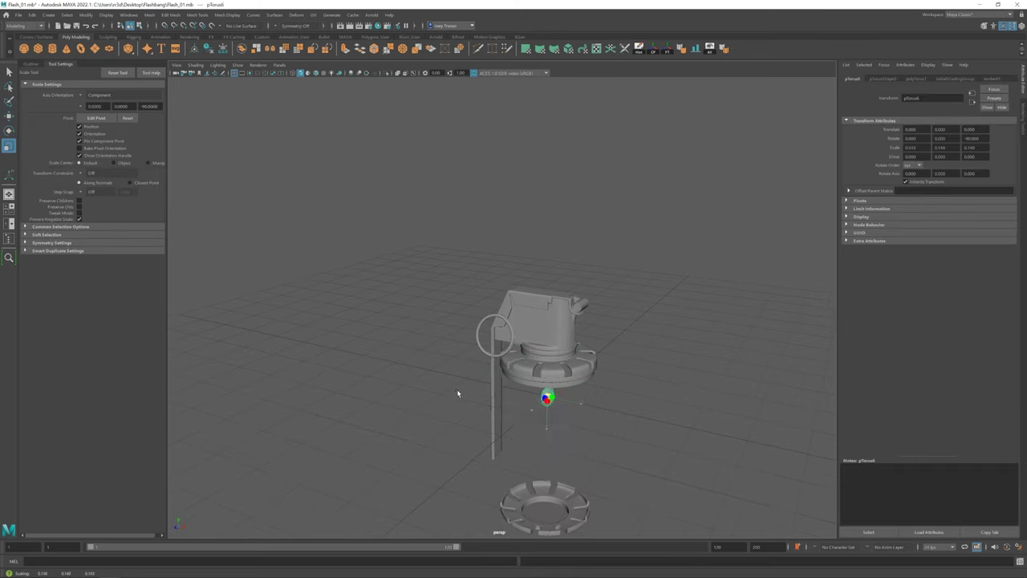
key("shift+z")
key("shift+z")
key("shift+z")
key("shift+z")
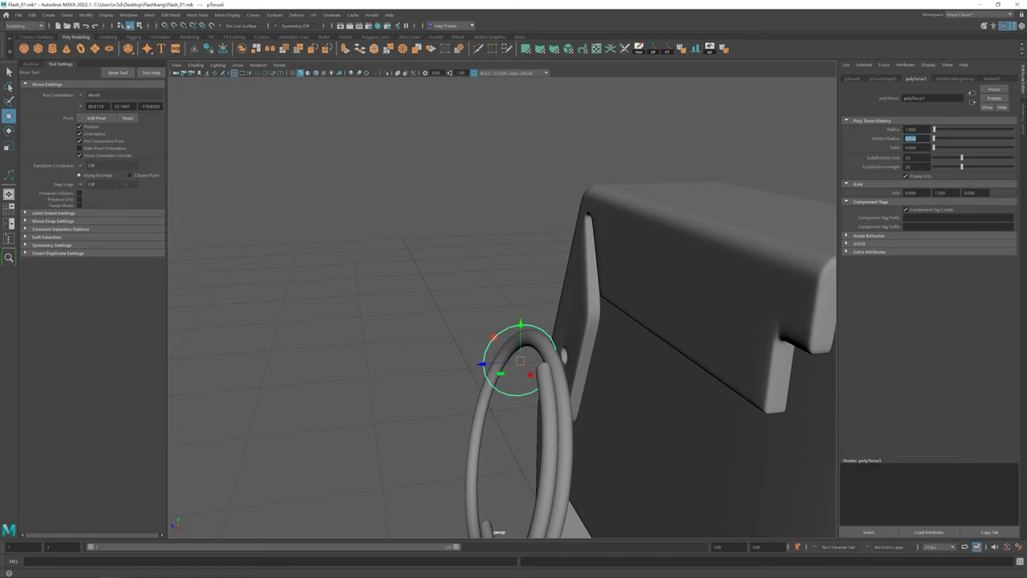
key("shift+z")
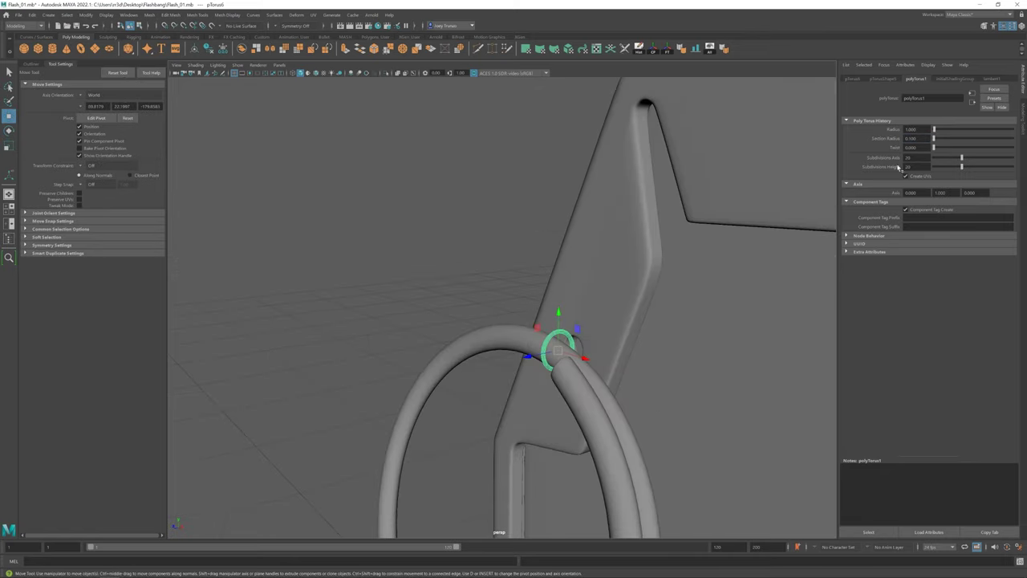
key("shift+z")
key("shift+z")
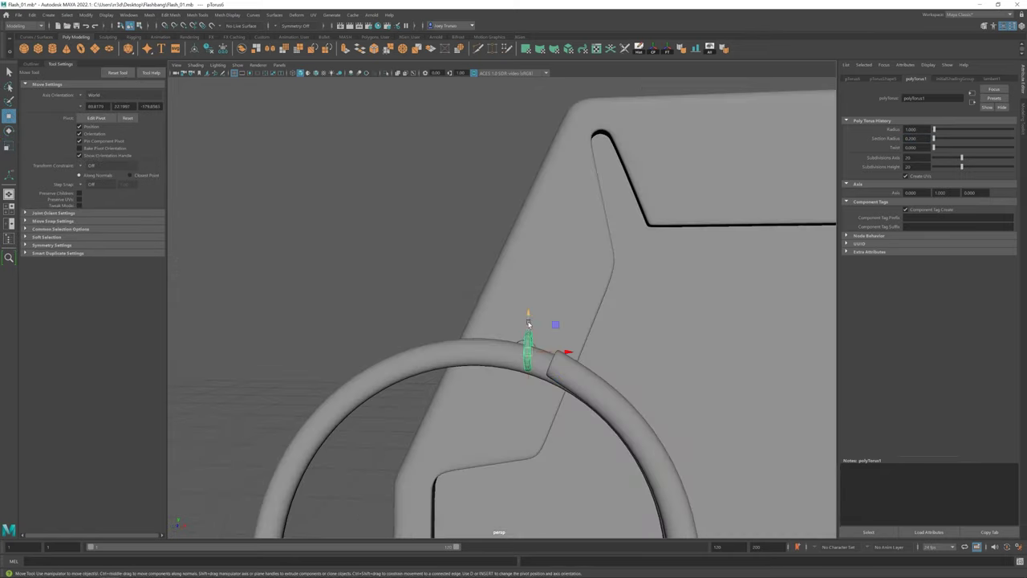
key("shift+z")
key("shift+z")
key("shift+z")
key("shift+z")
key("shift+z")
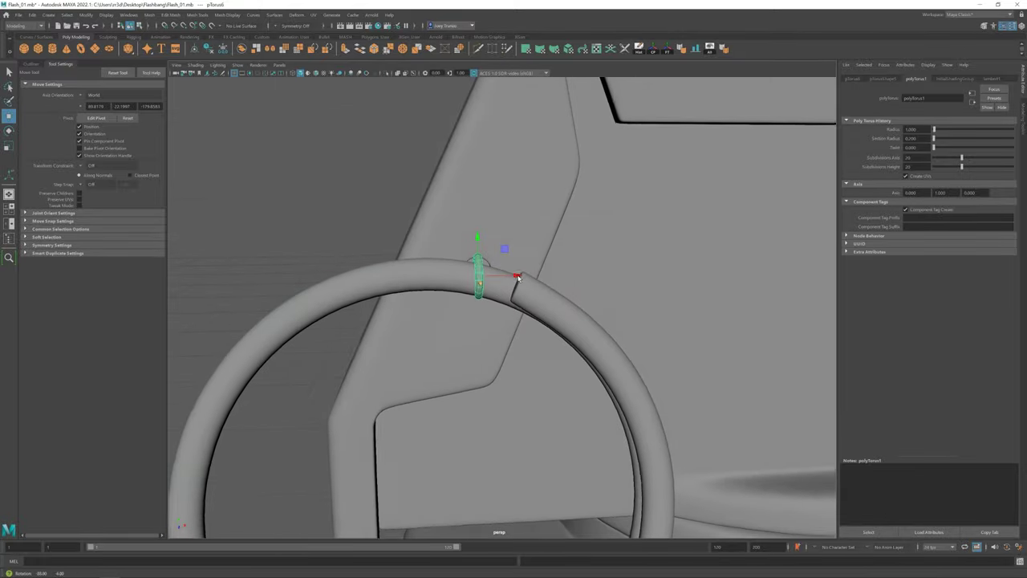
key("shift+z")
key("shift+z")
key("shift+z")
key("shift+z")
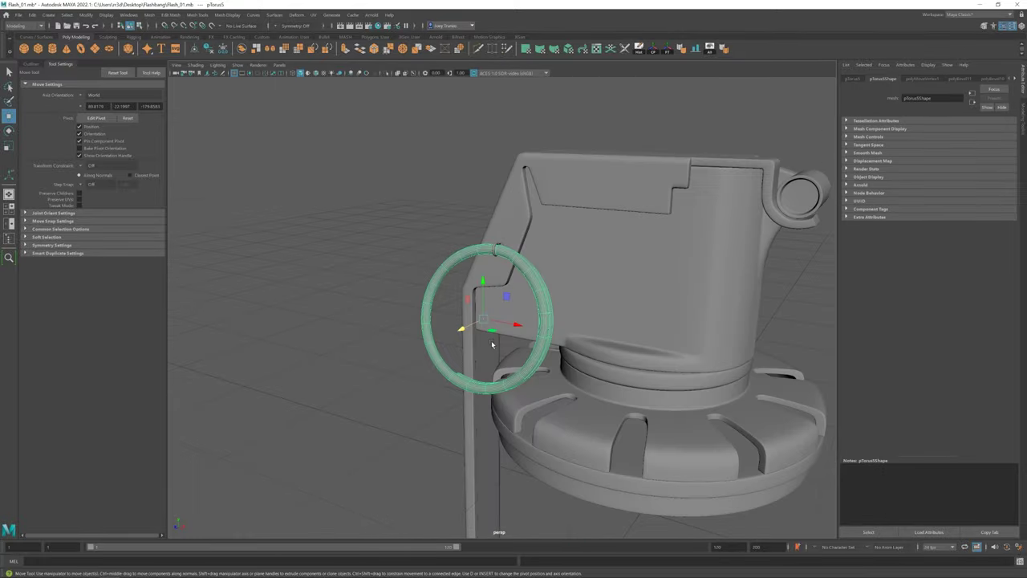
key("shift+z")
key("shift+z")
key("shift+z")
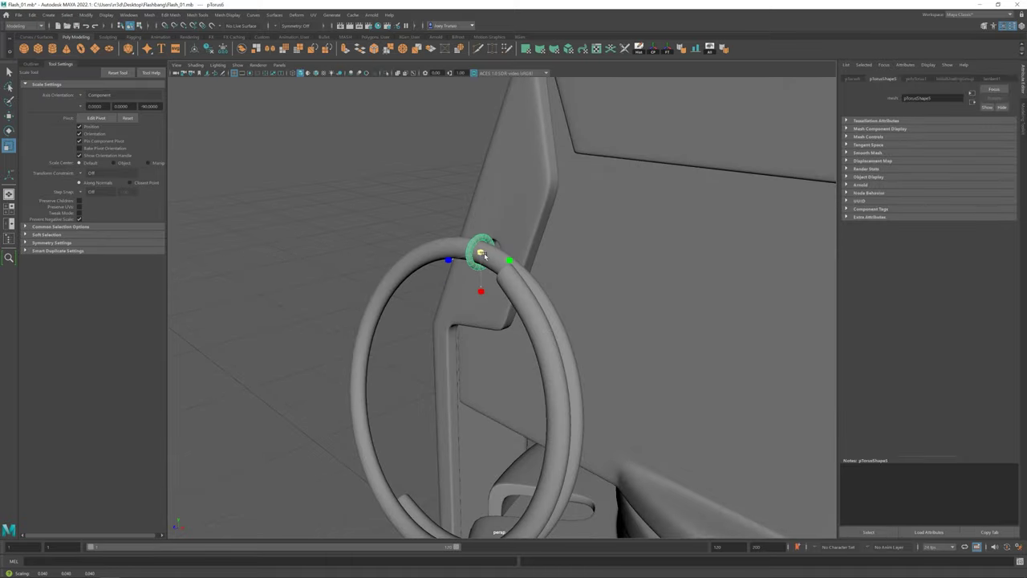
key("shift+z")
key("shift+z")
Step: Check the small ring's polyTorus settings and bring back the cylinder body
key("shift+z")
key("shift+z")
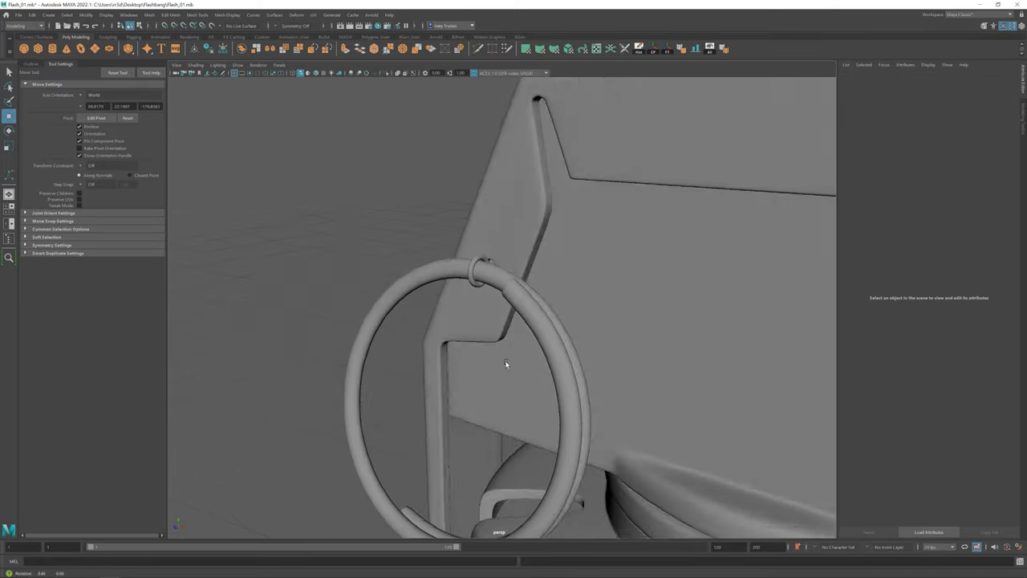
key("shift+z")
left_click(915, 78)
key("shift+z")
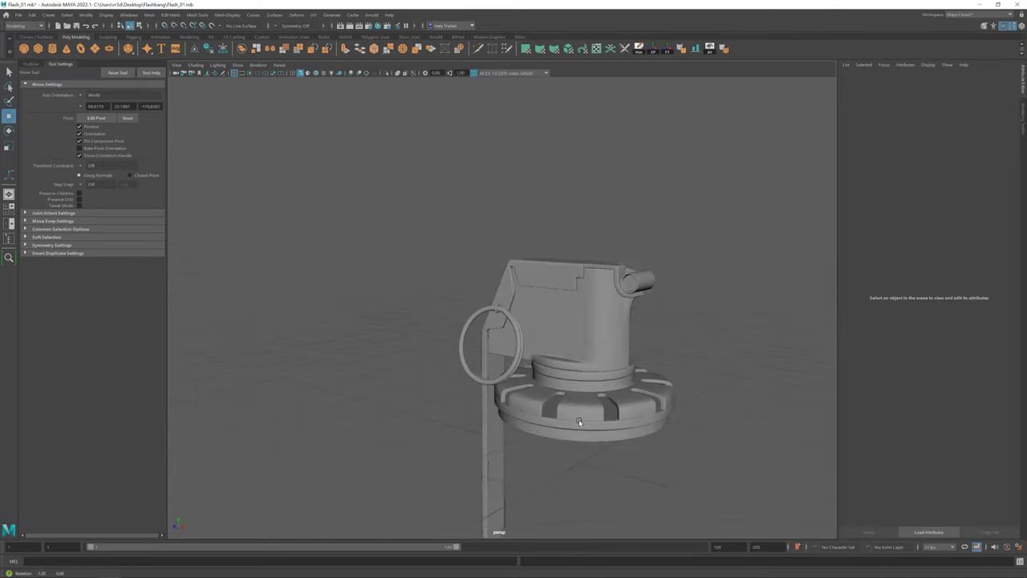
key("shift+z")
key("shift+z")
key("shift+z")
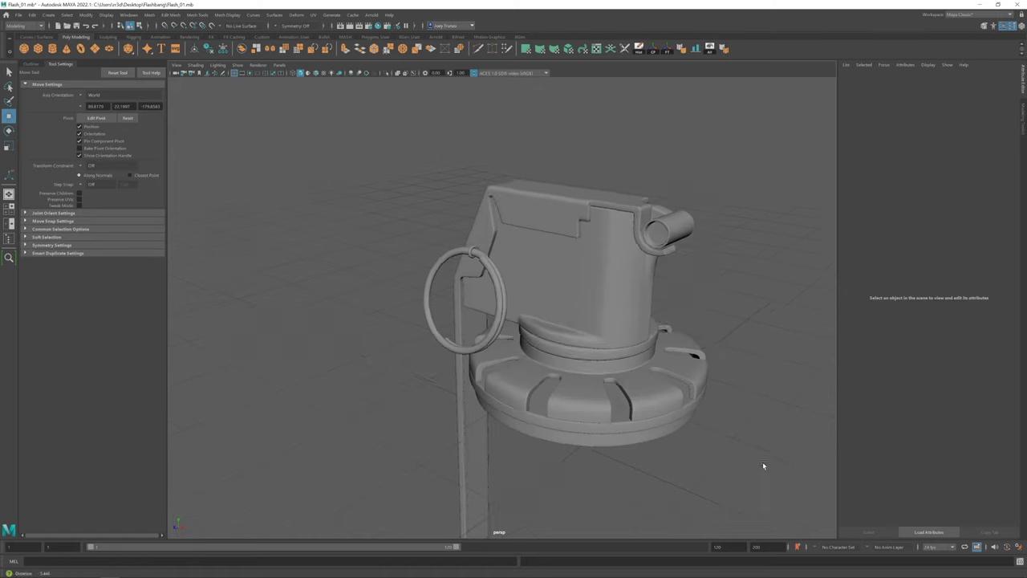
key("shift+z")
key("shift+z")
key("ctrl+z")
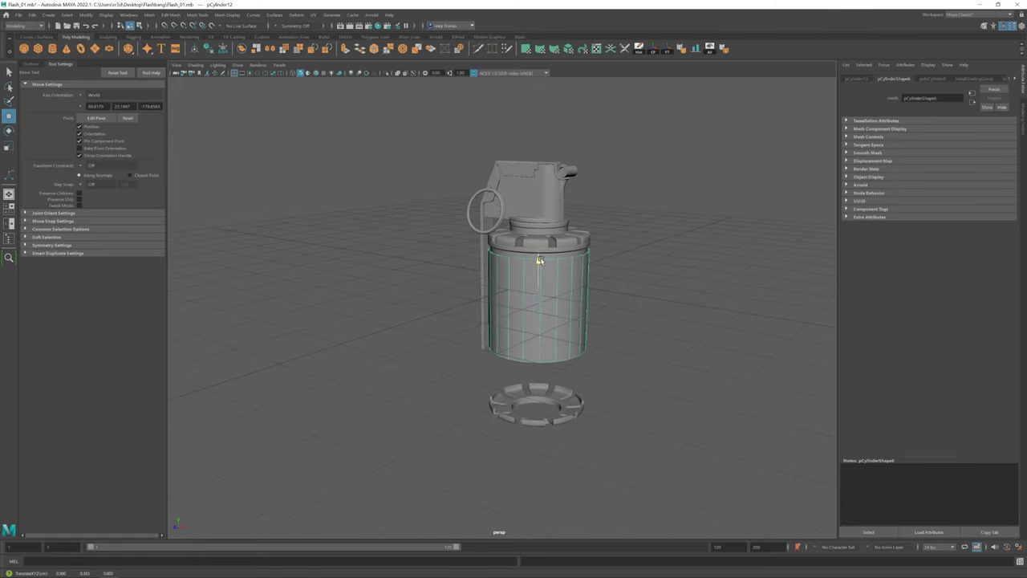
key("ctrl+z")
key("ctrl+z")
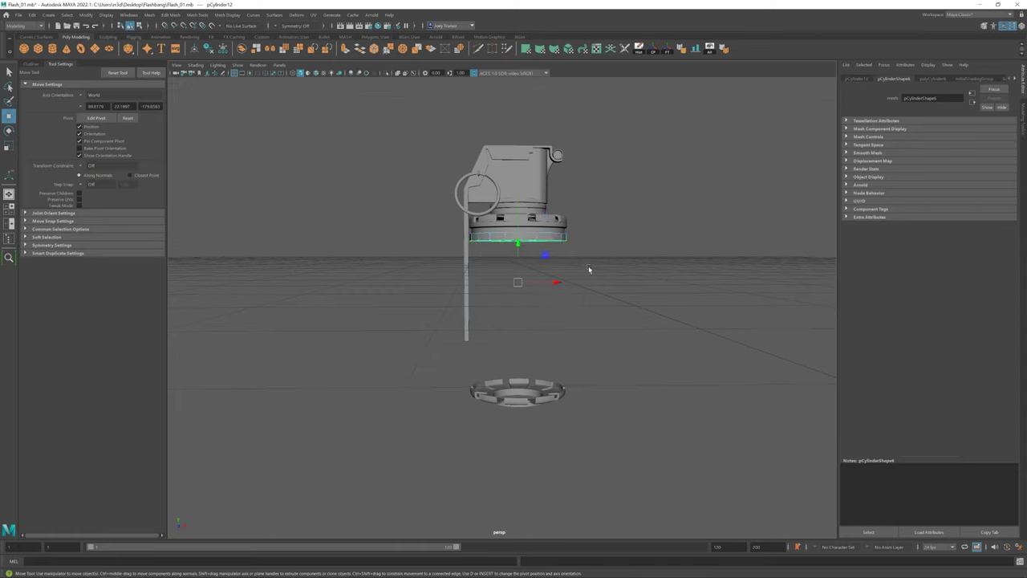
key("ctrl+z")
key("ctrl+z")
key("ctrl+z")
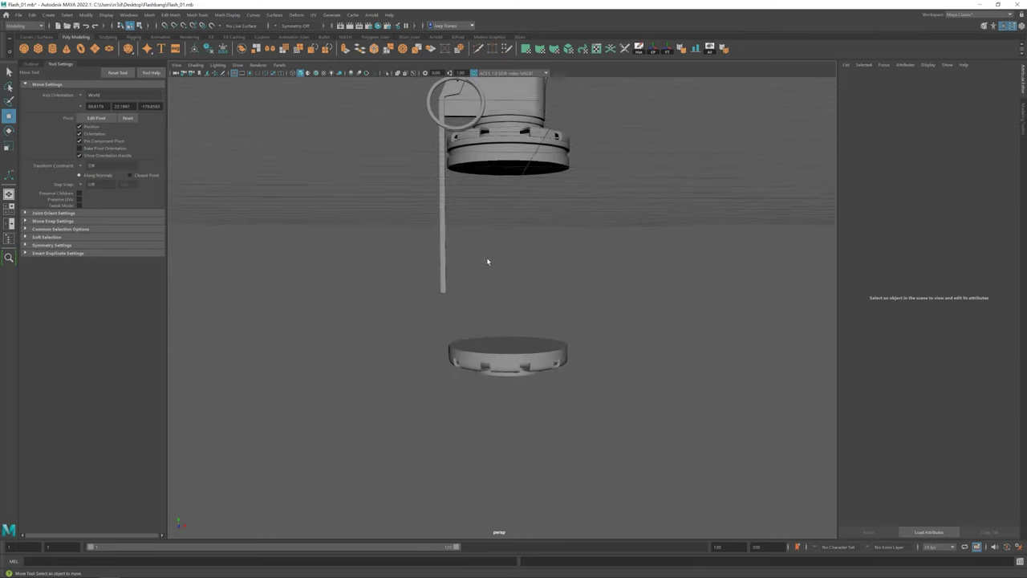
key("ctrl+z")
key("ctrl+z")
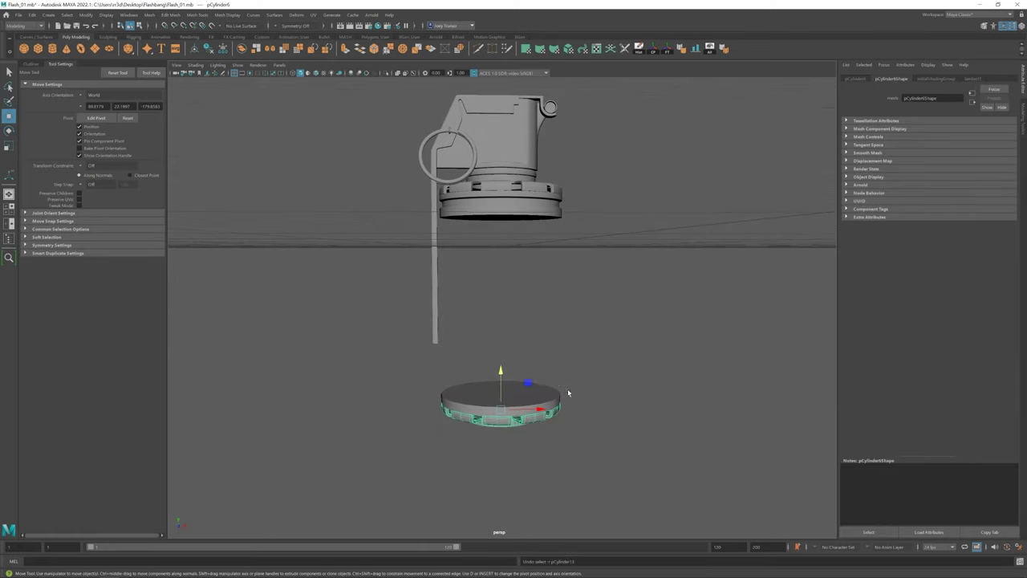
key("ctrl+z")
key("ctrl+g")
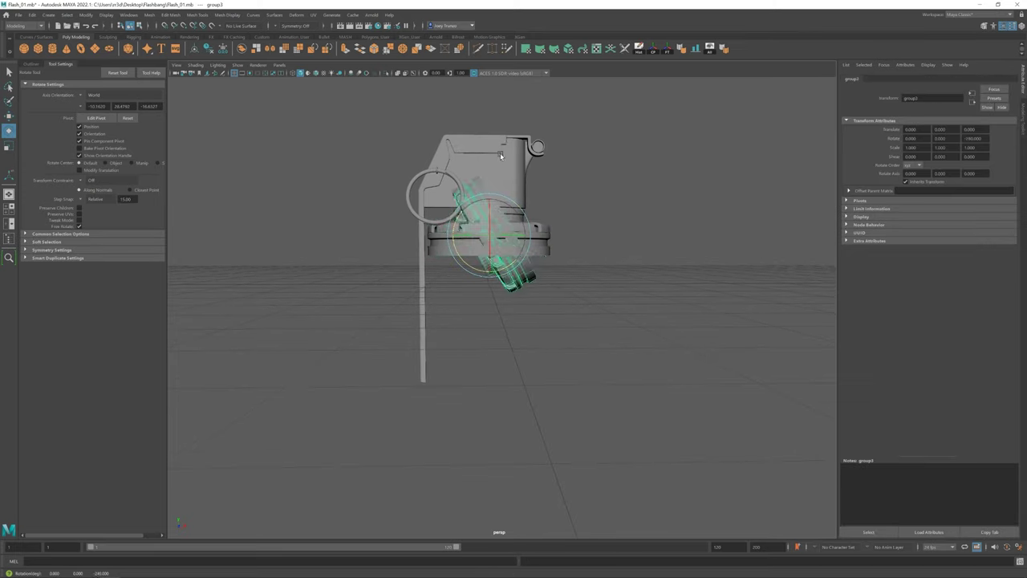
key("ctrl+z")
key("ctrl+z")
key("ctrl+z")
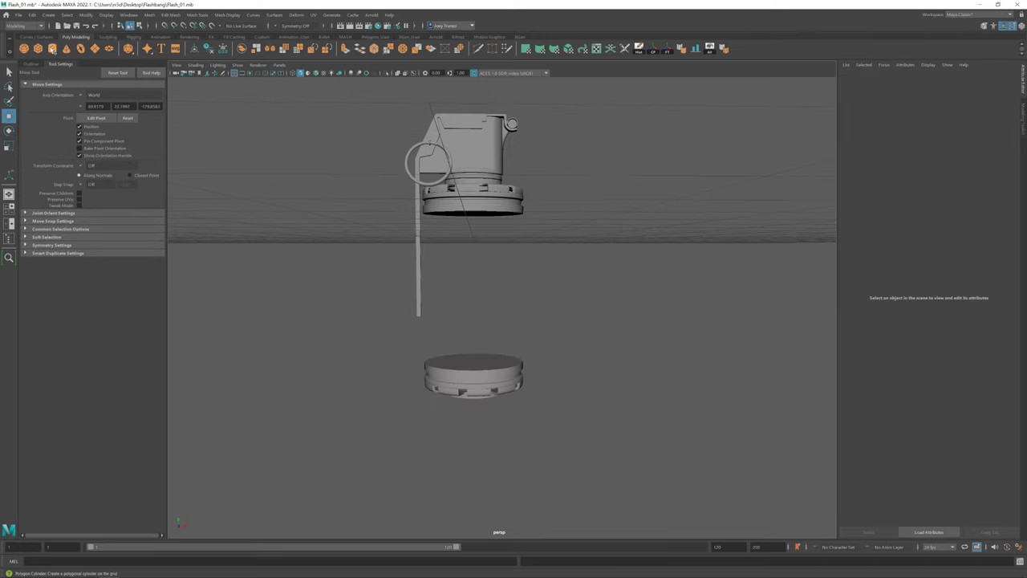
key("ctrl+z")
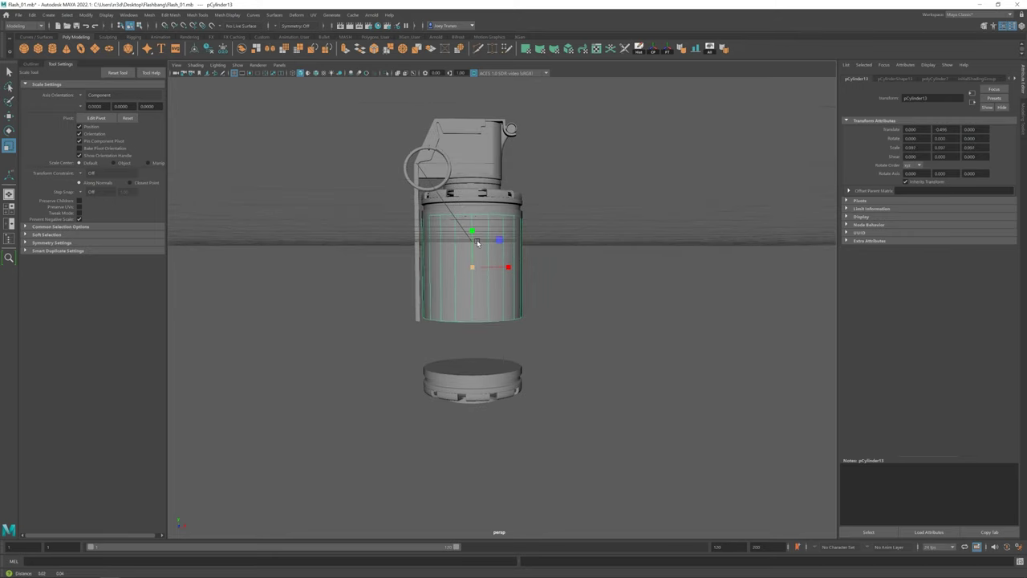
key("ctrl+z")
key("ctrl+z")
key("ctrl+z")
key("ctrl+z")
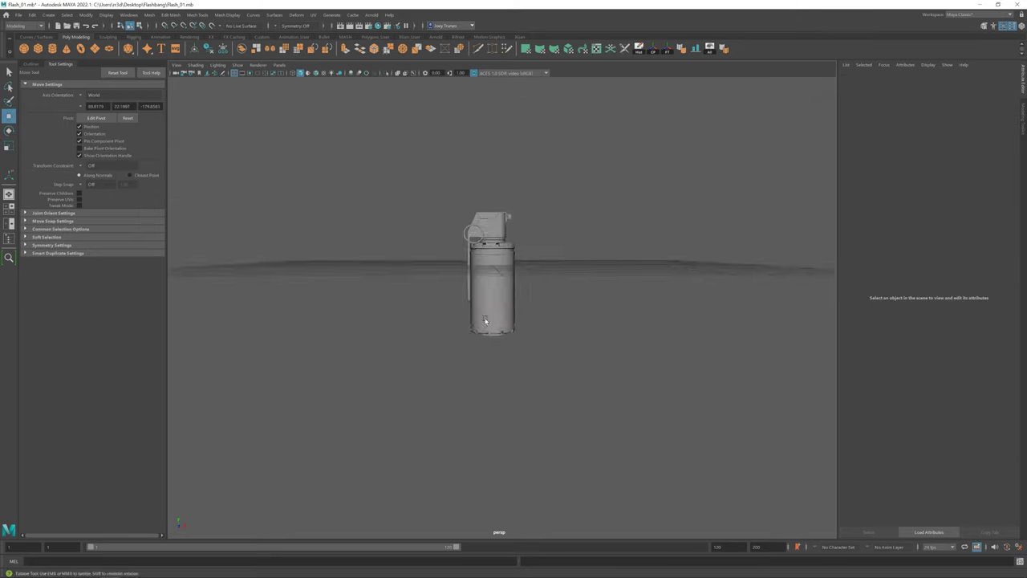
key("ctrl+z")
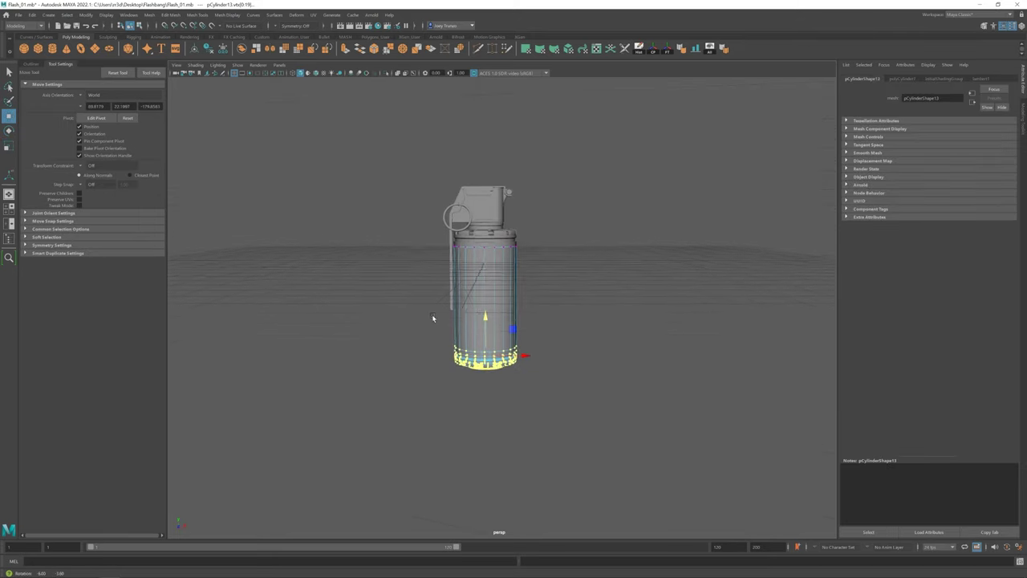
left_click(588, 320)
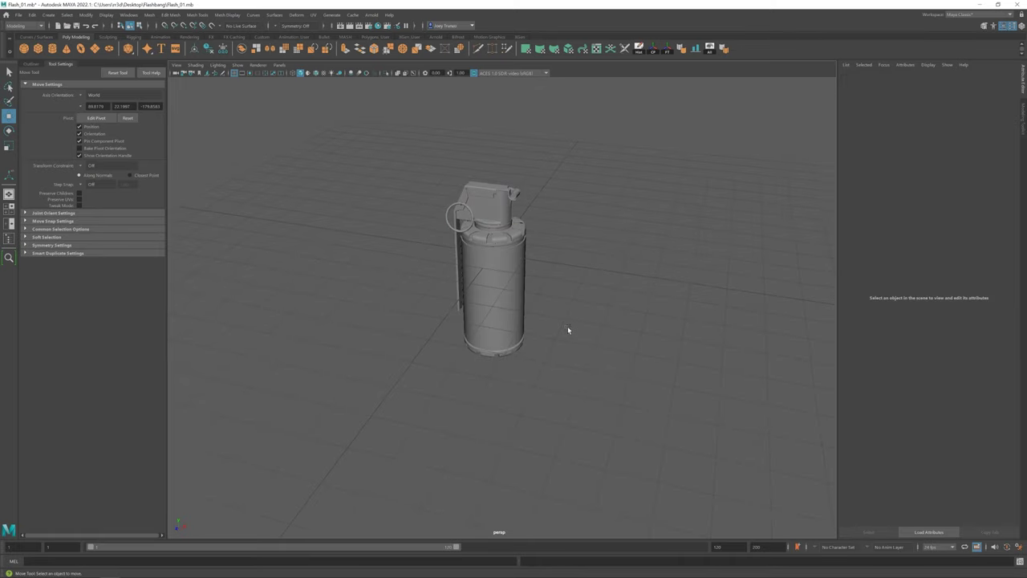
mouse_move(567, 328)
left_mouse_down("alt")
mouse_move(598, 314)
mouse_move(510, 327)
left_mouse_up("alt")
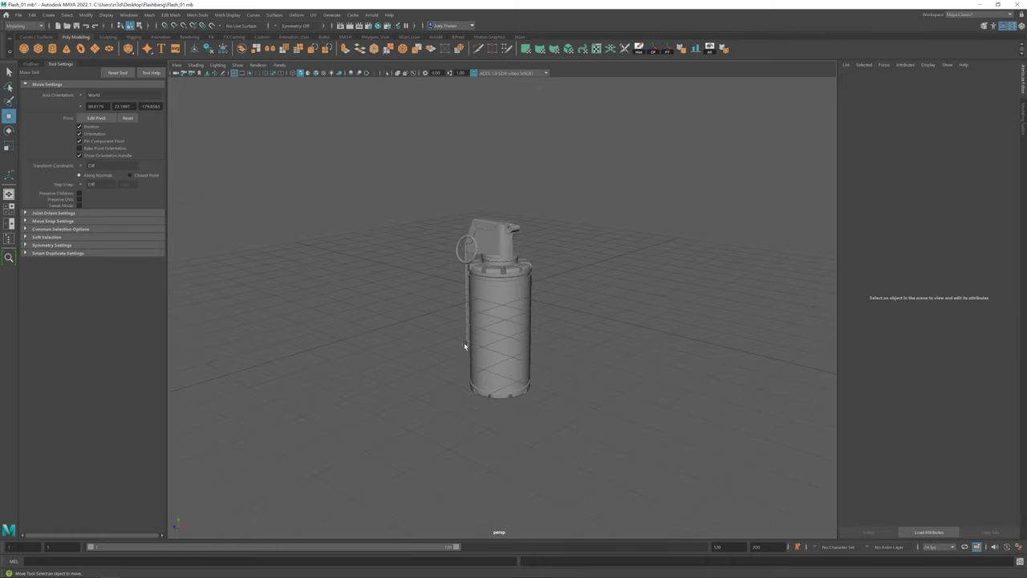
Step: Select and frame the small fuse-top cylinder and scale it
left_click(507, 354)
key("f")
left_click_drag(513, 337, 535, 298, "alt")
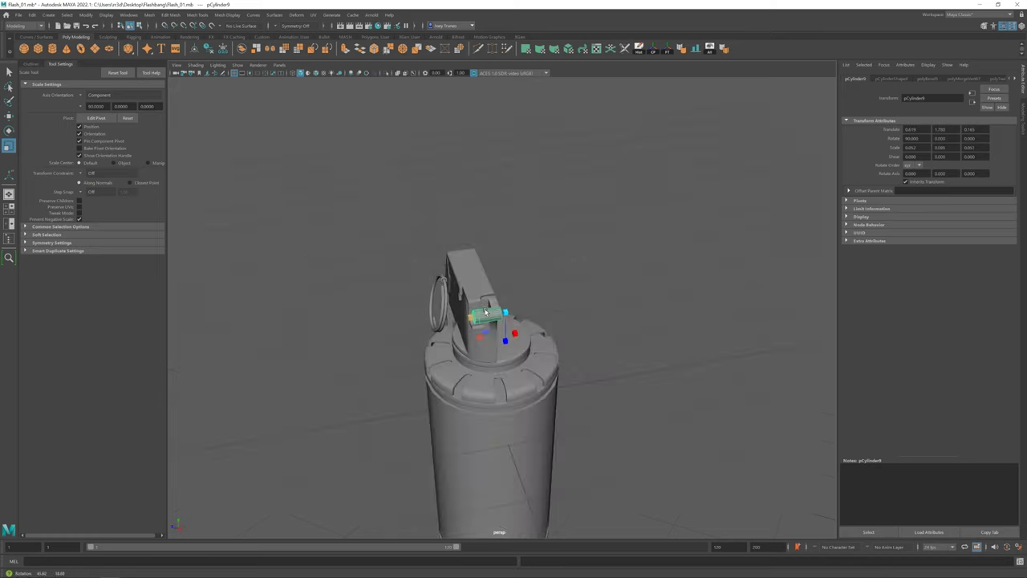
key("r")
scroll(576, 284, "up", 5)
Step: Move the vertices on the lever's hinge end to reshape it
left_click(538, 355)
left_click(513, 240)
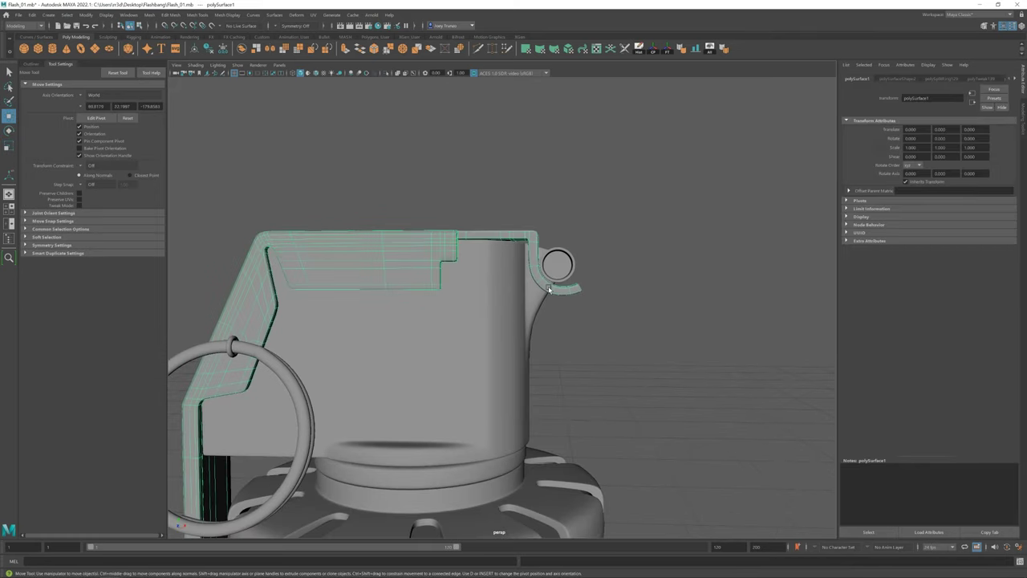
key("F9")
left_click_drag(589, 311, 553, 252)
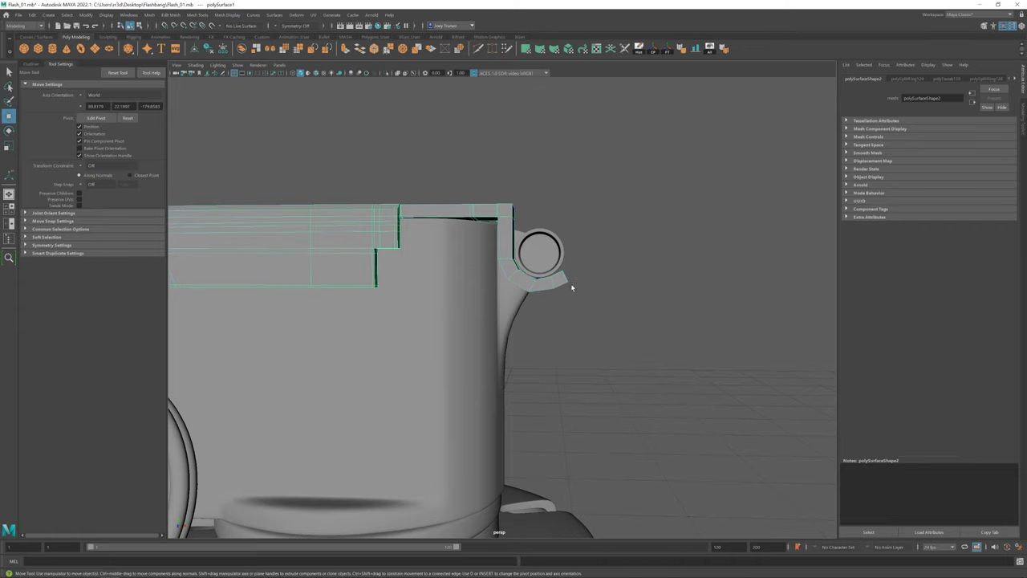
key("F8")
Step: Select the lever and isolate it on its own
scroll(481, 292, "down", 5)
mouse_move(481, 291)
left_mouse_down("alt")
mouse_move(532, 320)
mouse_move(522, 326)
left_mouse_up("alt")
scroll(522, 325, "up", 3)
left_click(491, 278)
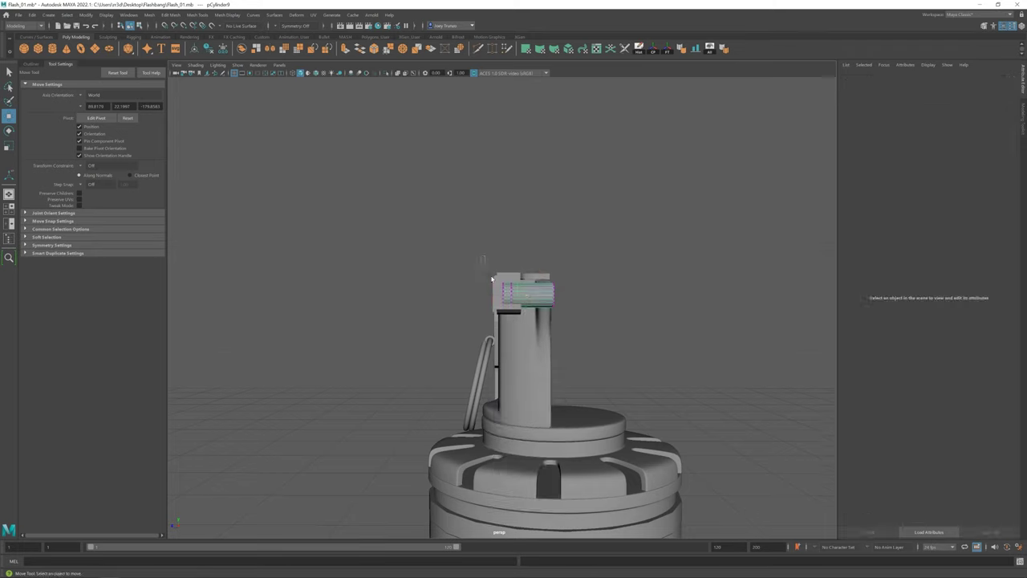
mouse_move(530, 345)
left_mouse_down("alt")
mouse_move(555, 353)
mouse_move(577, 323)
left_mouse_up("alt")
key("e")
scroll(326, 254, "down", 2)
scroll(459, 364, "up", 5)
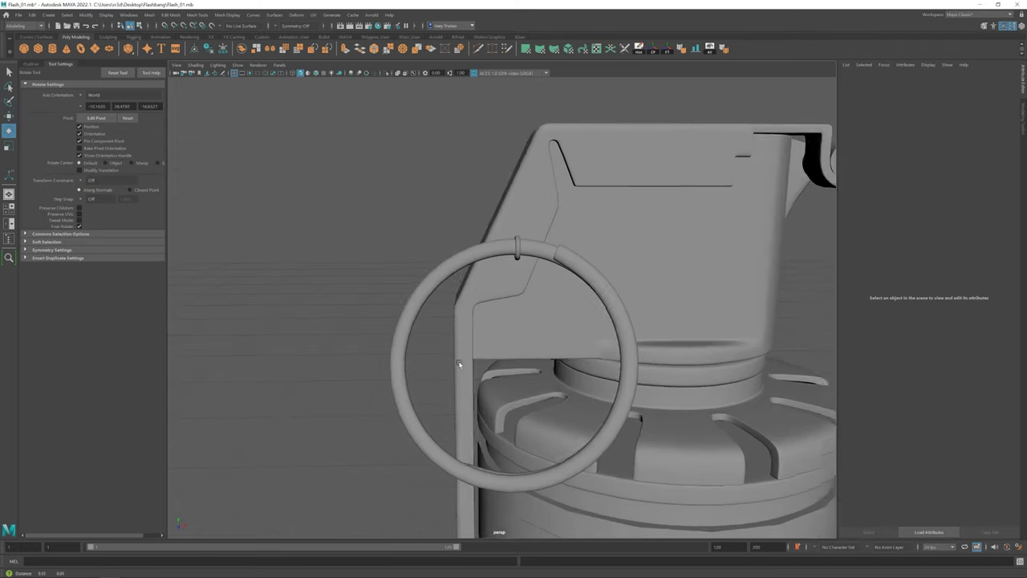
left_click(459, 365)
scroll(530, 258, "down", 2)
key("ctrl+1")
Step: Select the vertices around the lever's hexagonal hole and open Modeling Toolkit
left_click_drag(481, 236, 504, 297, "alt")
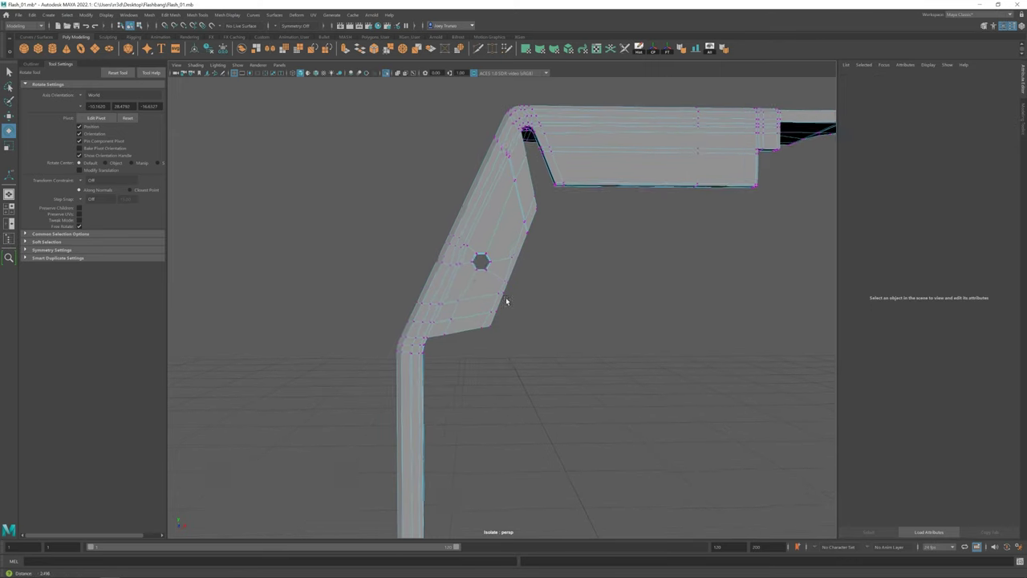
key("F9")
left_click_drag(455, 274, 503, 295)
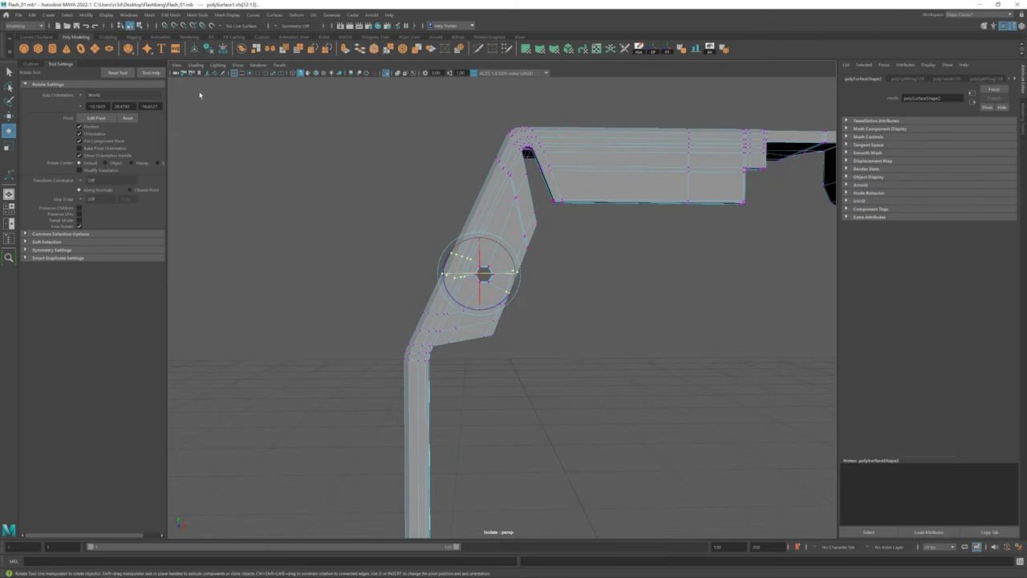
left_click(1023, 109)
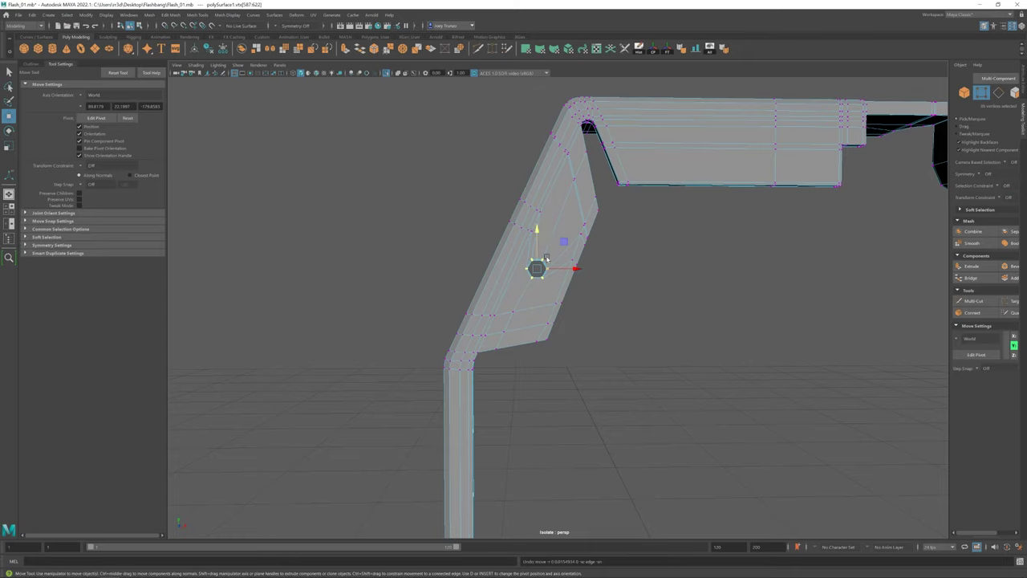
Step: Exit isolation so the whole grenade shows again, viewed from a new angle
left_click(655, 259)
key("ctrl+1")
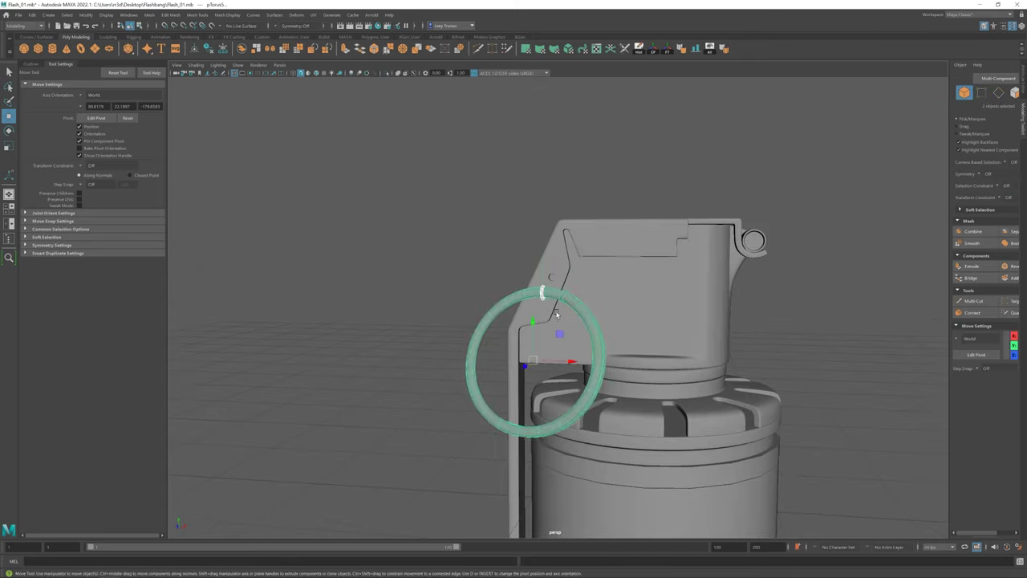
mouse_move(556, 314)
left_mouse_down("alt")
mouse_move(522, 421)
mouse_move(581, 353)
mouse_move(724, 397)
mouse_move(561, 317)
mouse_move(541, 350)
left_mouse_up("alt")
scroll(724, 397, "down", 5)
key("w")
left_click_drag(514, 315, 475, 308, "alt")
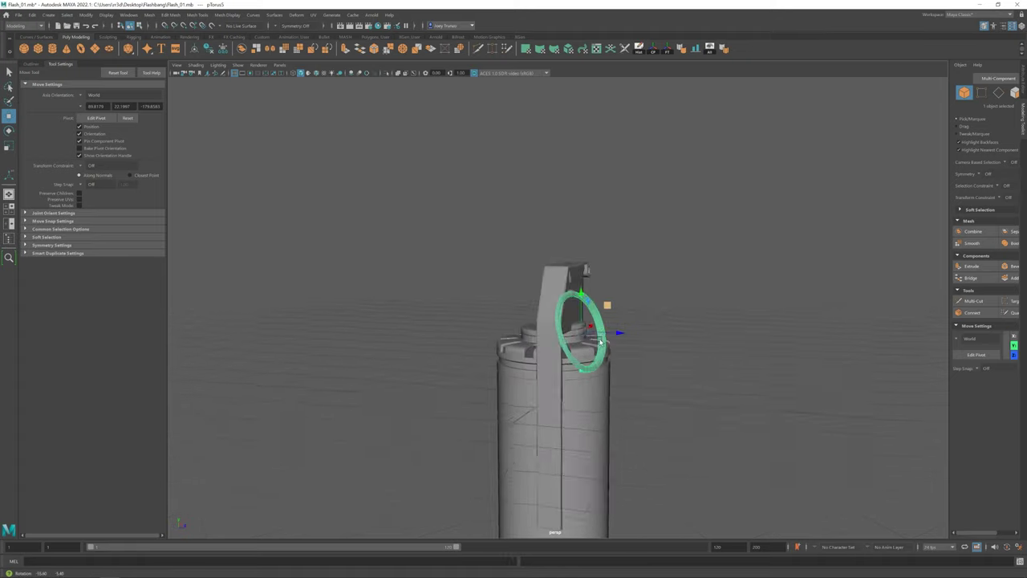
left_click(474, 307)
scroll(475, 308, "up", 5)
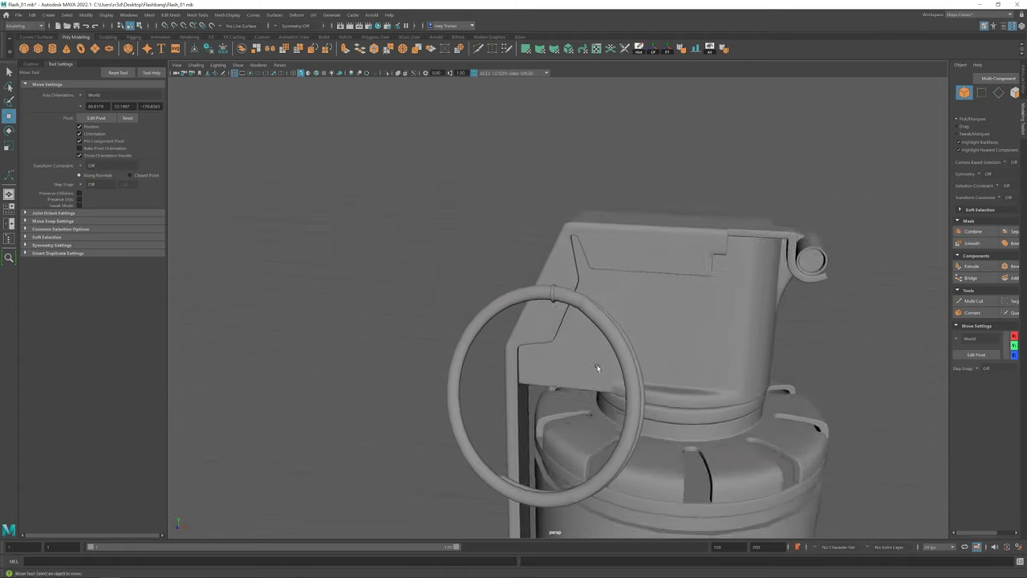
Step: Select the pull ring and resize it
left_click(594, 365)
key("r")
mouse_move(594, 365)
left_mouse_down("alt")
mouse_move(560, 314)
mouse_move(611, 344)
left_mouse_up("alt")
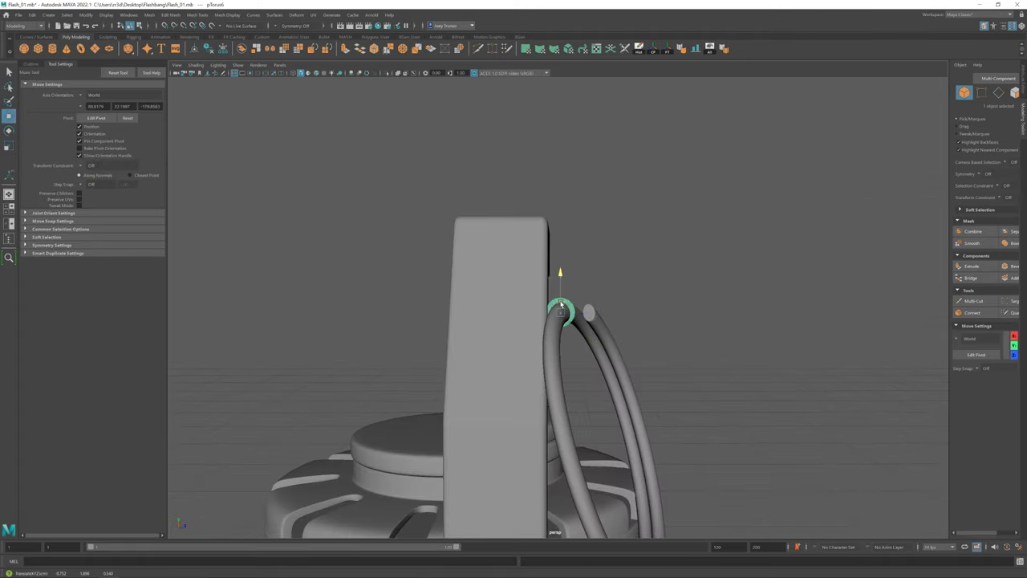
left_click(612, 345)
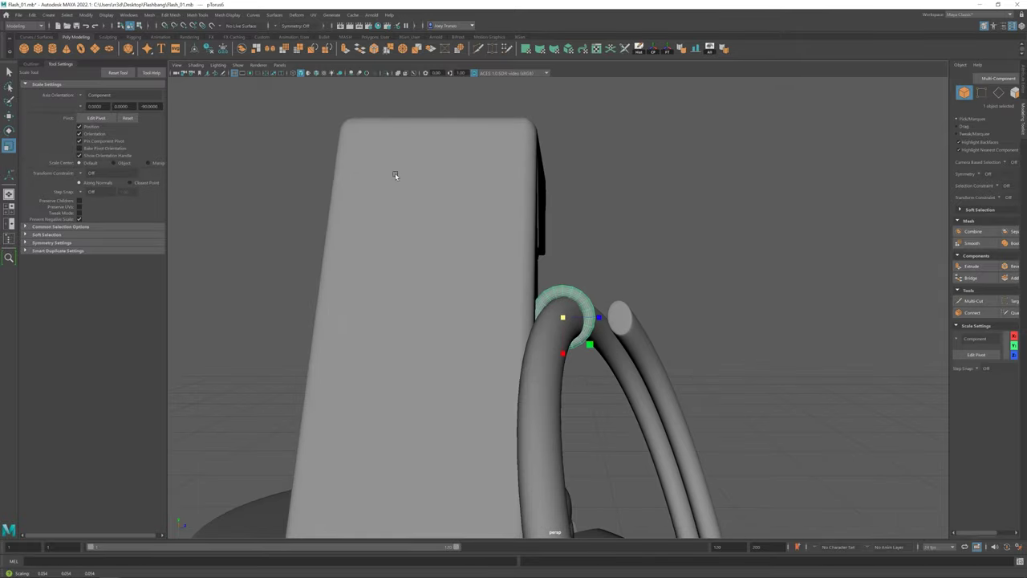
Step: Select the ring's vertices where it meets the lever for moving
left_click(170, 14)
left_click(217, 126)
key("f")
key("w")
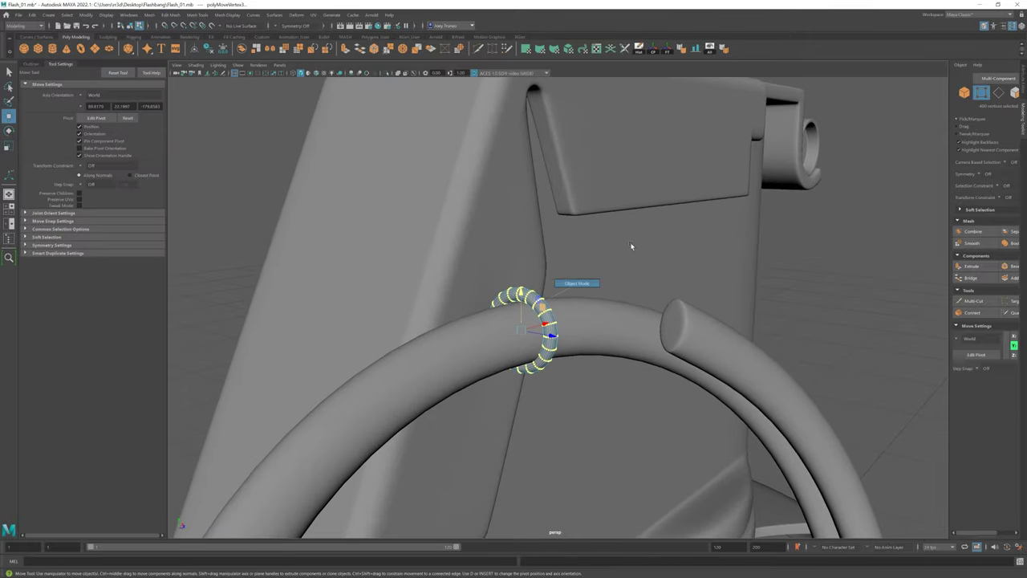
left_click_drag(630, 247, 561, 337, "alt")
scroll(562, 337, "down", 3)
scroll(543, 399, "up", 3)
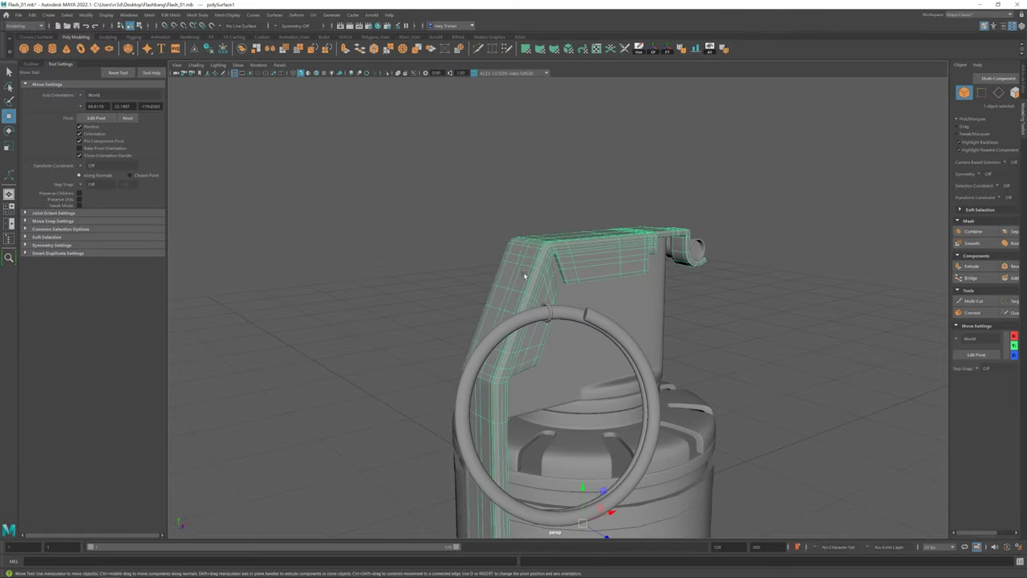
Step: Show the whole grenade again and reselect the pull ring from a front view
key("ctrl+1")
left_click(387, 73)
left_click(539, 315)
scroll(539, 314, "up", 5)
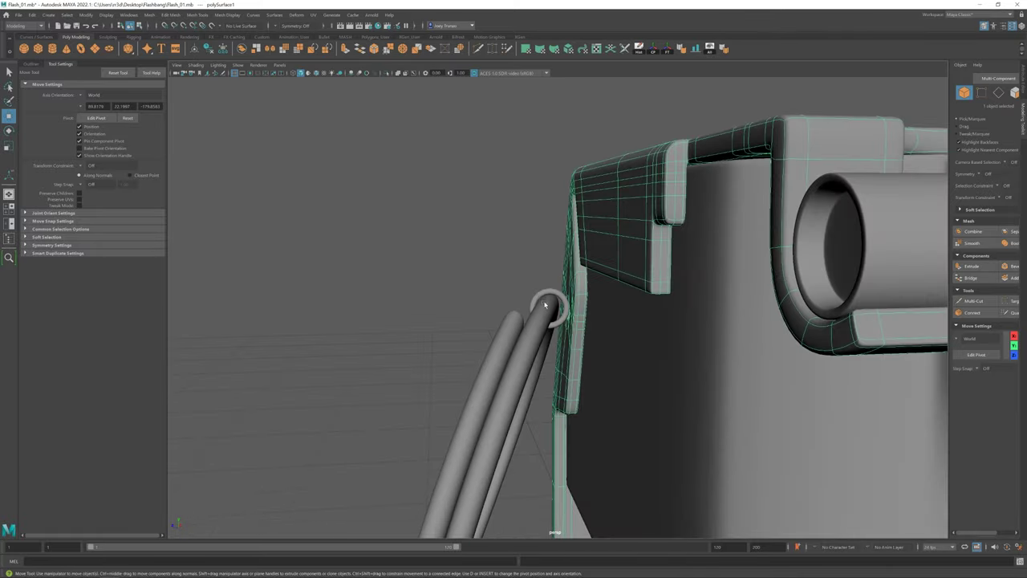
scroll(539, 315, "up", 3)
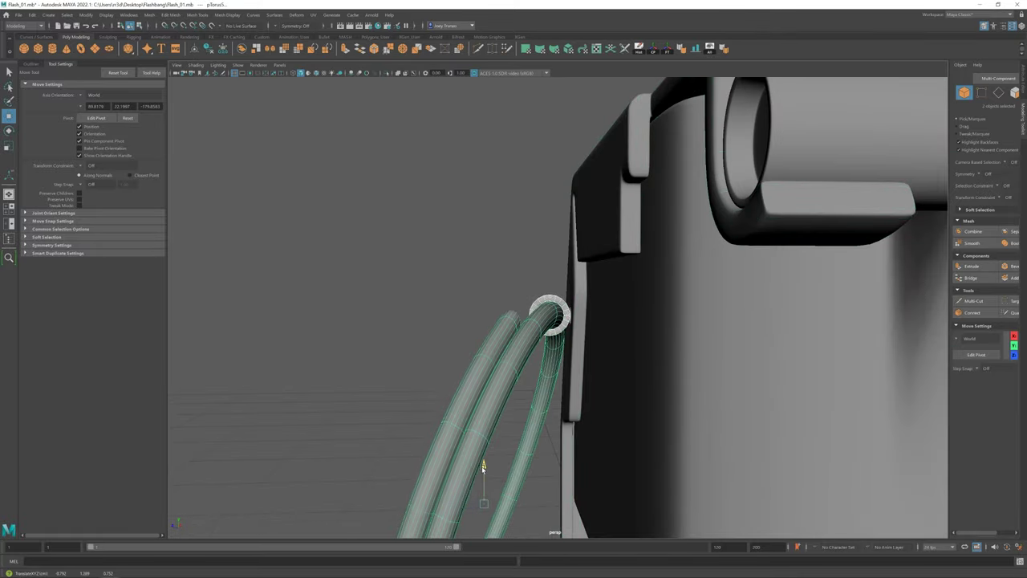
left_click_drag(483, 467, 447, 424, "alt")
scroll(447, 423, "down", 3)
scroll(497, 404, "down", 2)
Step: Isolate the notched end-cap ring and extrude its top faces, scaling them inward
scroll(560, 381, "up", 4)
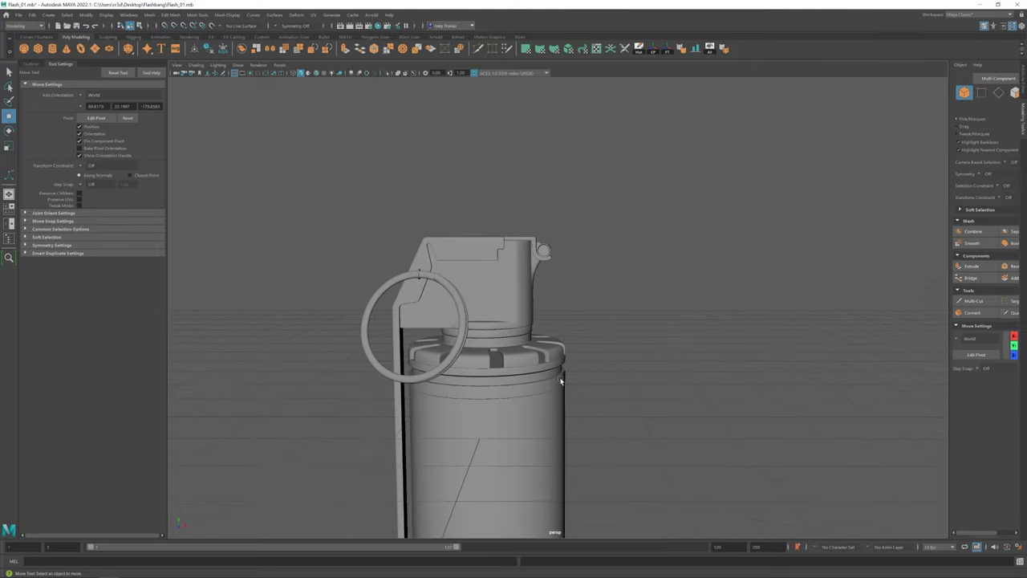
left_click(560, 381)
key("f")
key("ctrl+1")
key("F11")
left_click_drag(561, 361, 562, 305, "alt")
left_click_drag(401, 377, 769, 327)
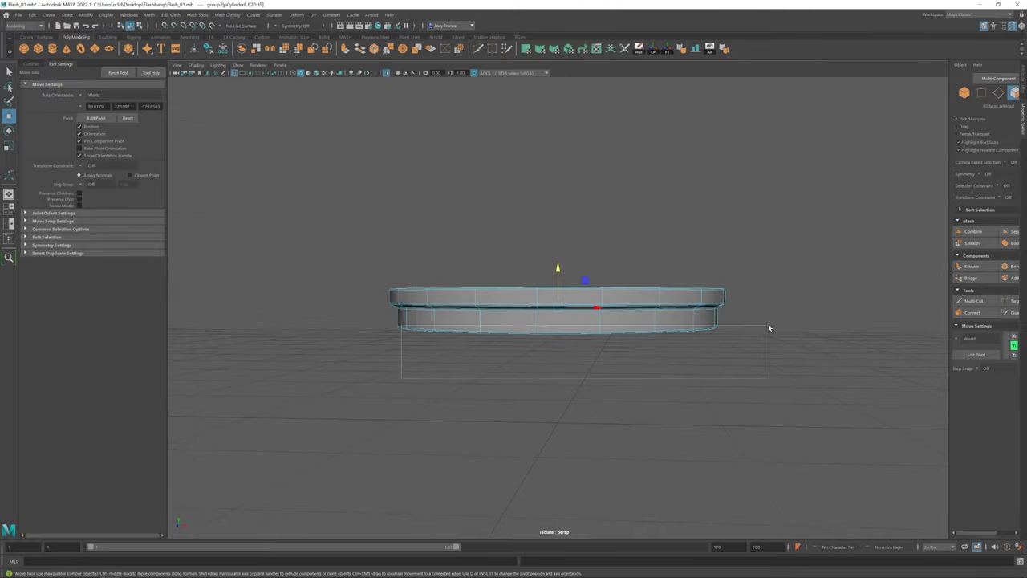
mouse_move(631, 330)
left_mouse_down("alt")
mouse_move(441, 281)
mouse_move(481, 297)
left_mouse_up("alt")
key("ctrl+e")
key("r")
Step: Bevel the edge around the end-cap ring's hole with Edit Mesh > Bevel
key("ctrl+1")
key("w")
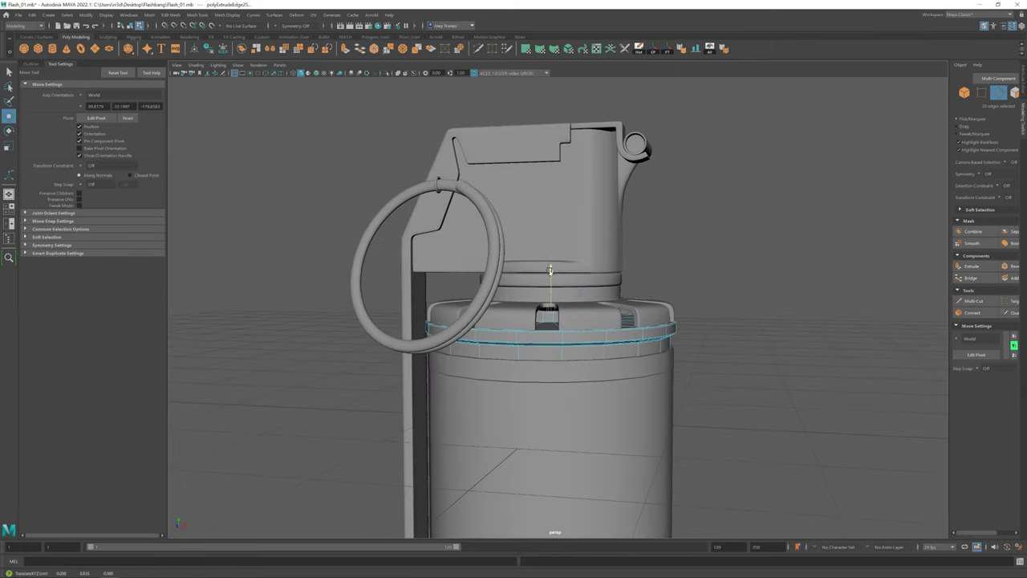
key("F8")
key("ctrl+1")
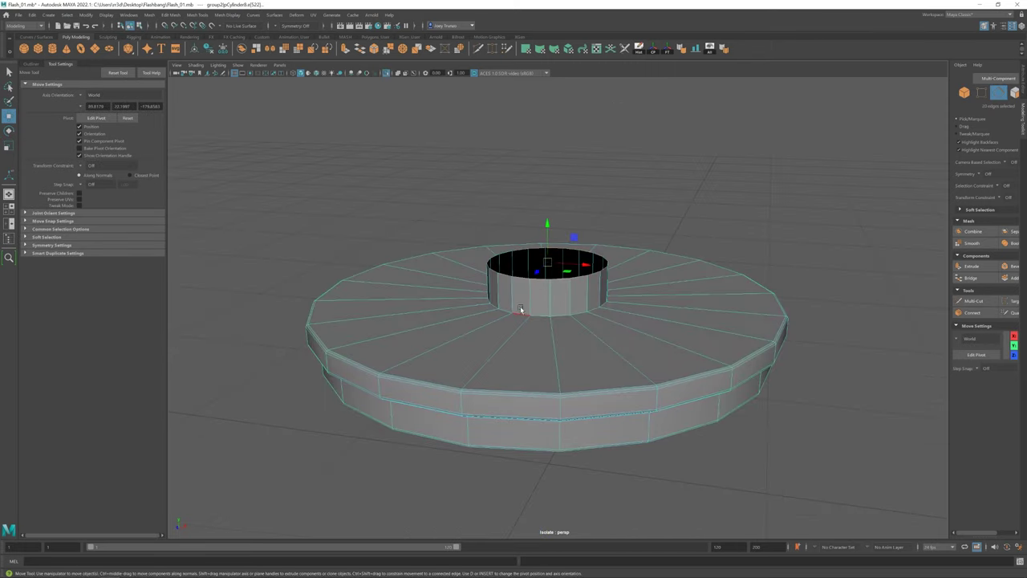
left_click(171, 15)
left_click(185, 39)
key("ctrl+a")
key("w")
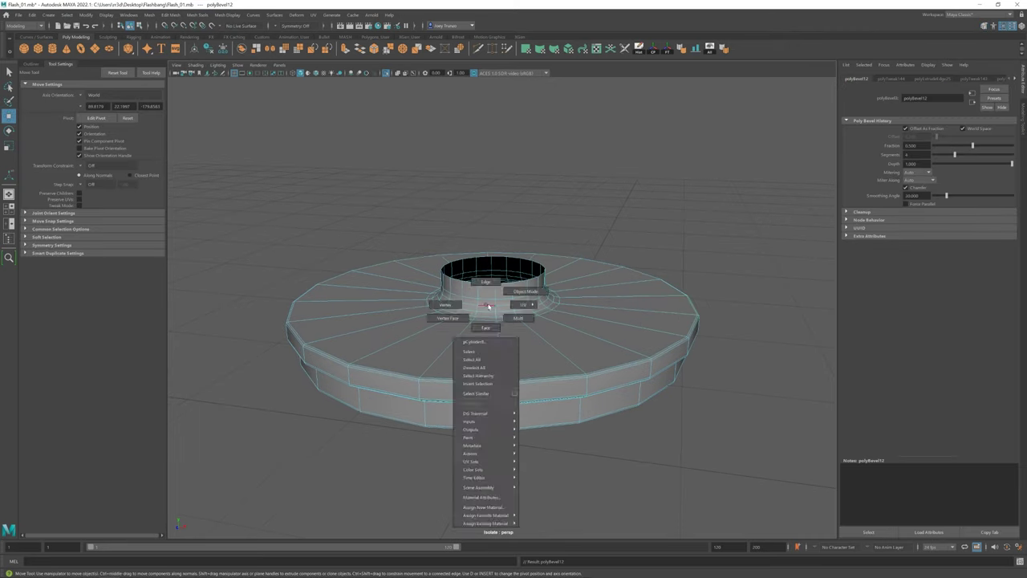
right_click_drag(486, 293, 522, 273)
key("ctrl+1")
Step: Scale the edge loop near the body's top to 1.155 height
mouse_move(491, 341)
left_mouse_down("alt")
mouse_move(514, 272)
mouse_move(500, 249)
left_mouse_up("alt")
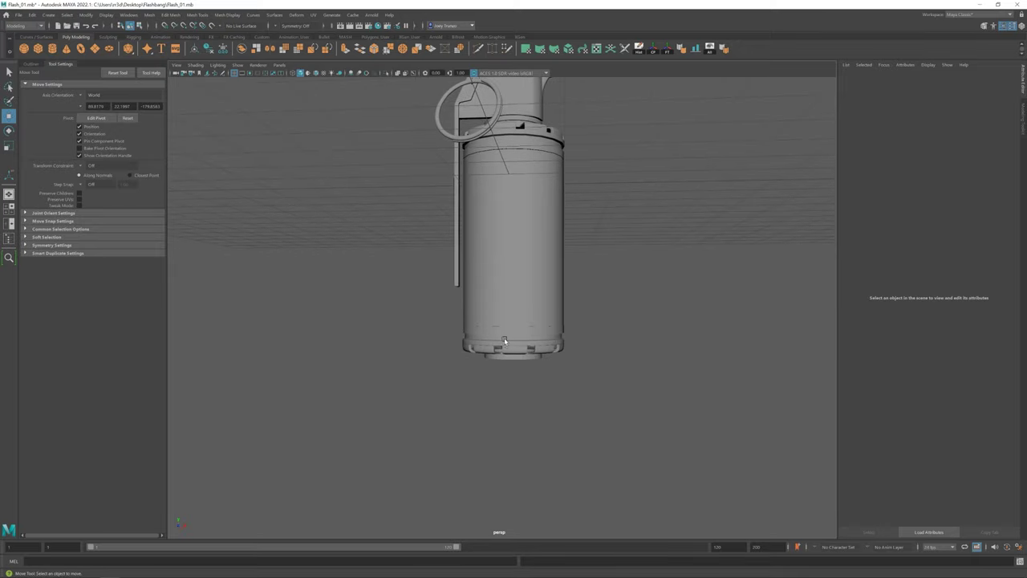
left_click(501, 249)
double_click(502, 235)
key("r")
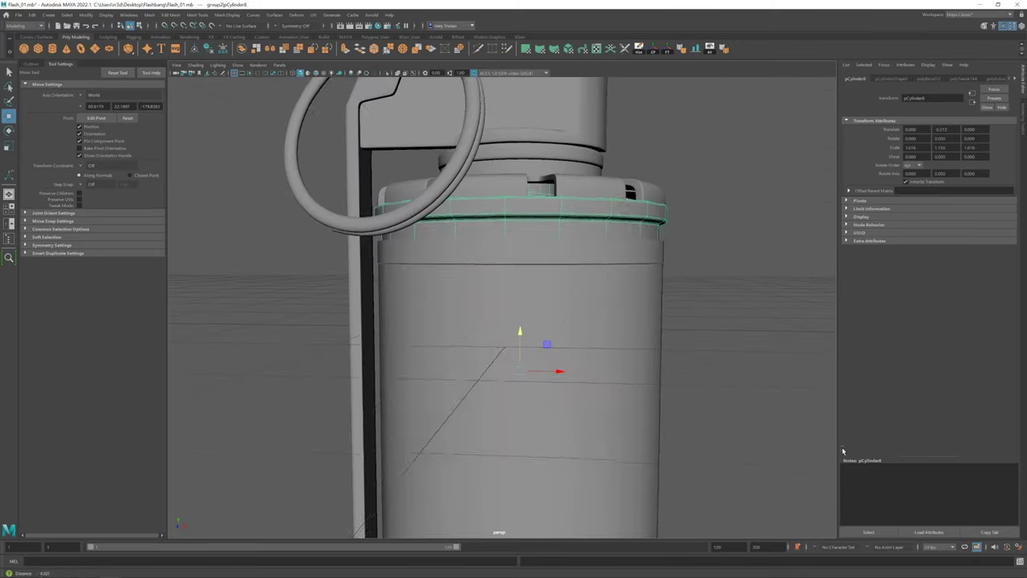
scroll(505, 244, "up", 5)
key("w")
left_click(721, 294)
mouse_move(720, 294)
left_mouse_down("alt")
mouse_move(544, 345)
mouse_move(494, 294)
left_mouse_up("alt")
Step: Select body edge loops and the bottom end-cap ring, checking the grenade's underside
double_click(522, 339)
double_click(494, 295)
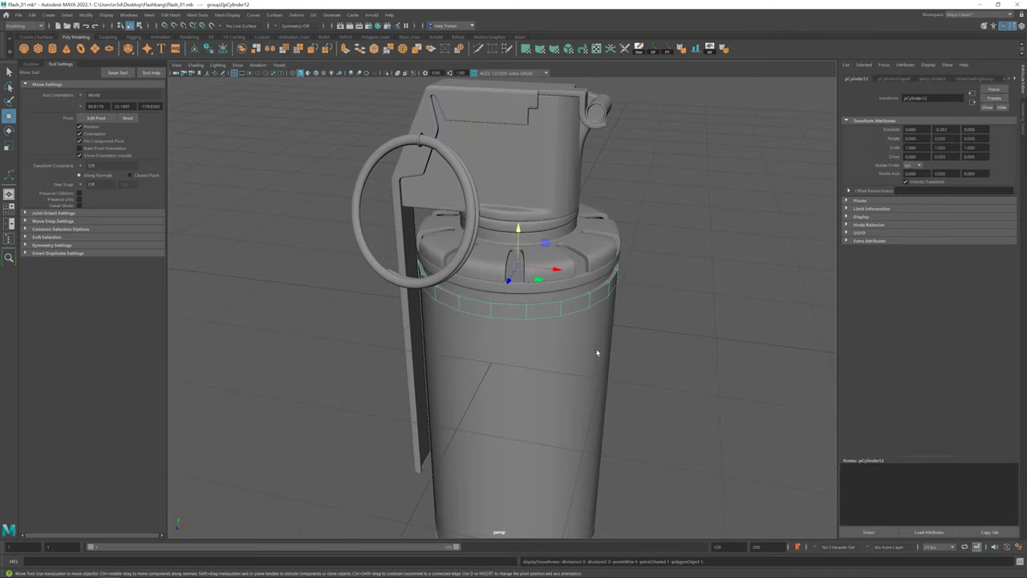
scroll(597, 321, "down", 3)
left_click_drag(598, 288, 750, 372, "alt")
left_click(514, 331)
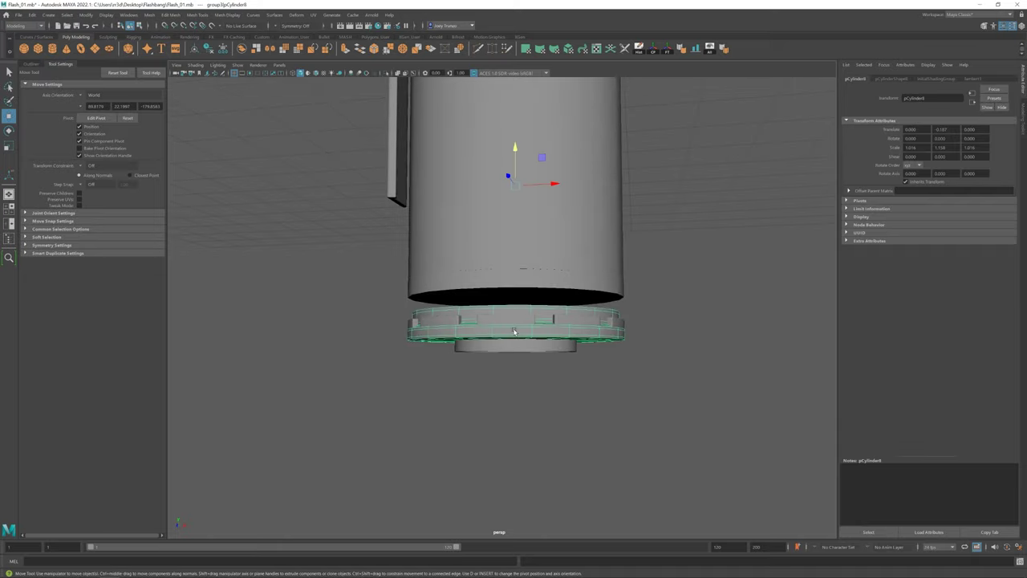
mouse_move(514, 261)
left_mouse_down("alt")
mouse_move(530, 200)
mouse_move(537, 304)
left_mouse_up("alt")
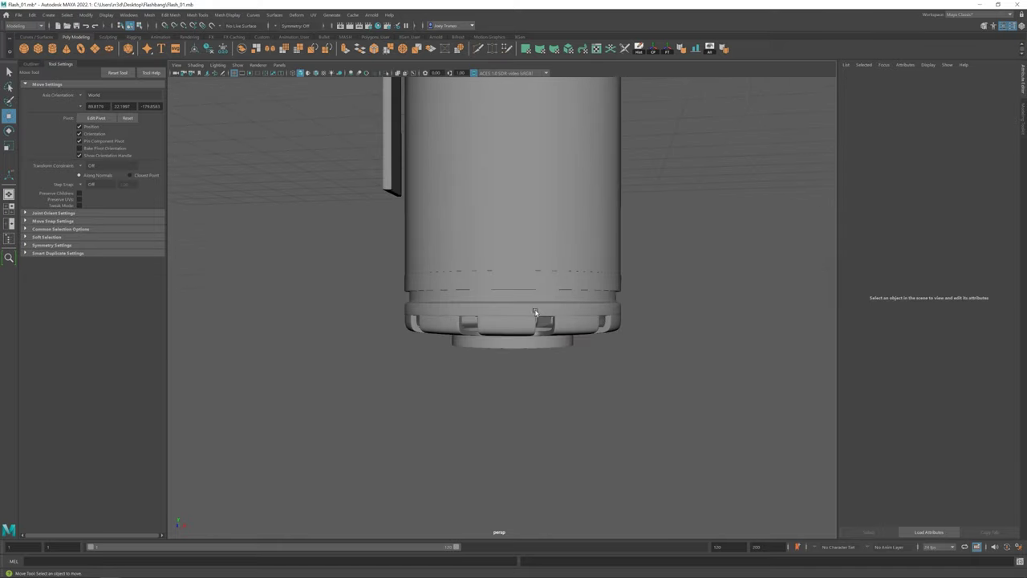
scroll(551, 345, "down", 5)
scroll(551, 345, "up", 5)
Step: Select the fuse housing and pick an edge near the lever block's base
scroll(494, 340, "down", 3)
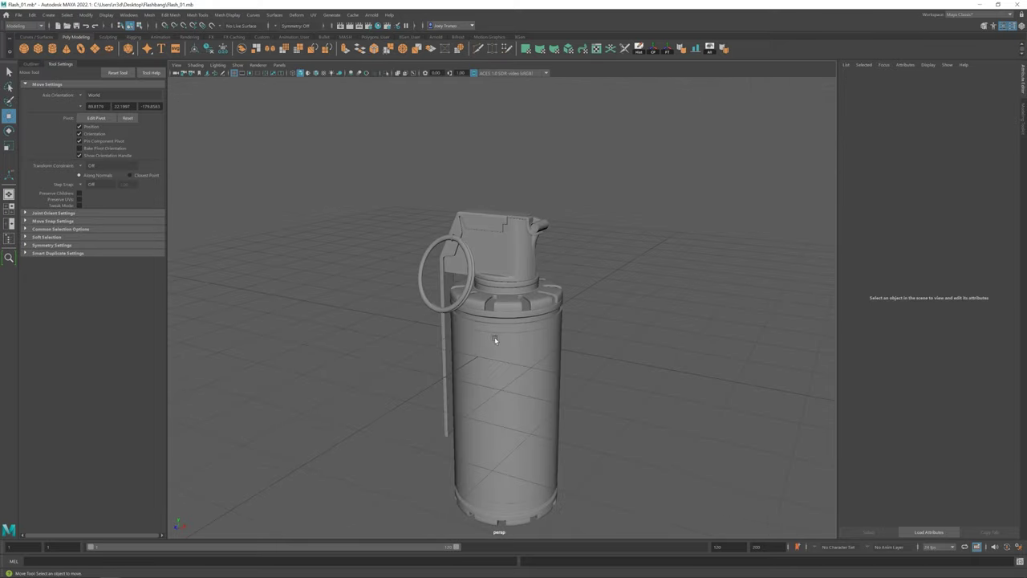
left_click(501, 269)
key("F10")
scroll(458, 316, "up", 5)
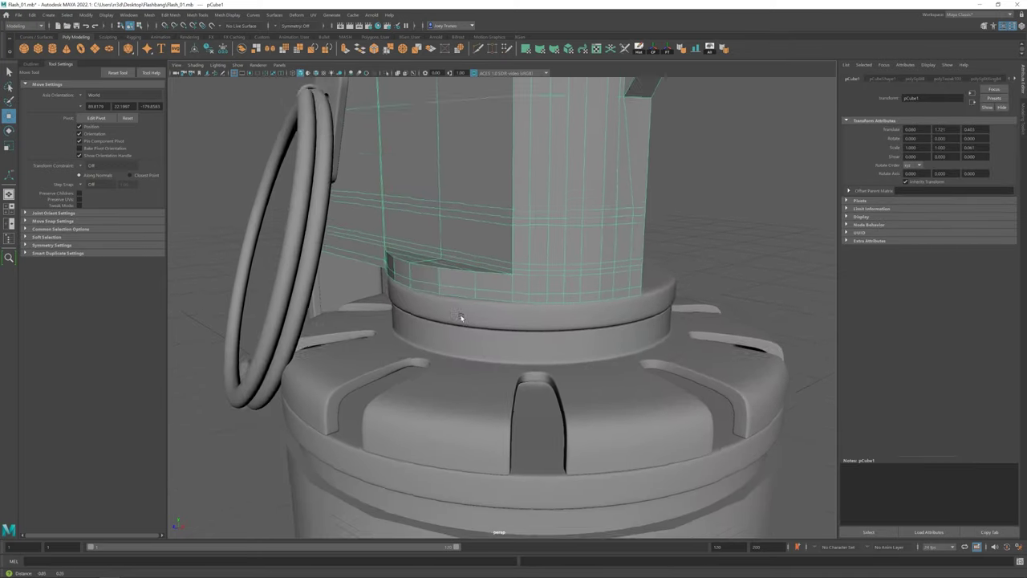
left_click_drag(451, 280, 539, 333, "alt")
left_click(539, 332)
left_click(473, 321)
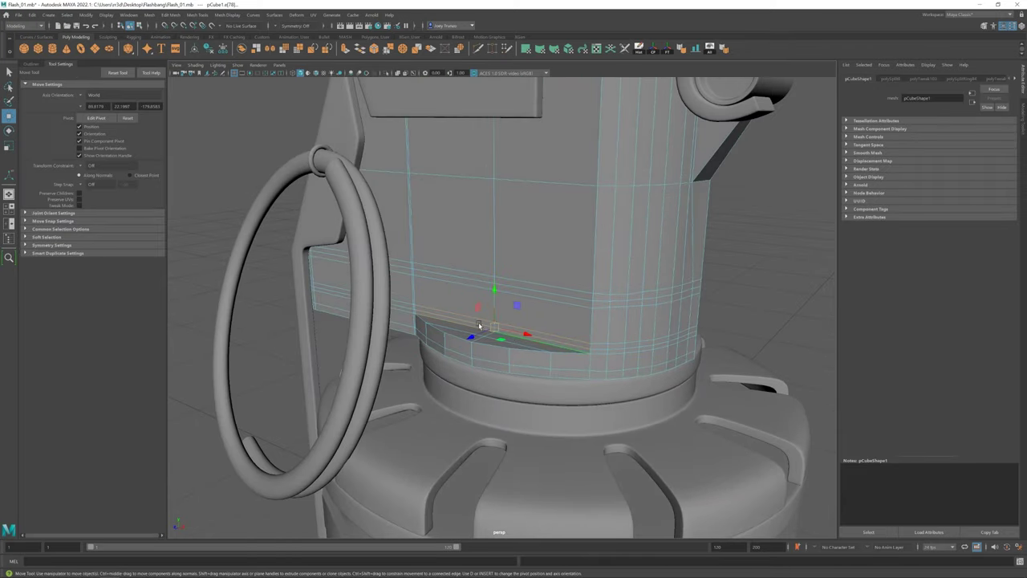
mouse_move(482, 296)
left_mouse_down("alt")
mouse_move(481, 305)
mouse_move(418, 271)
left_mouse_up("alt")
left_click(518, 284)
left_click_drag(522, 332, 514, 329, "alt")
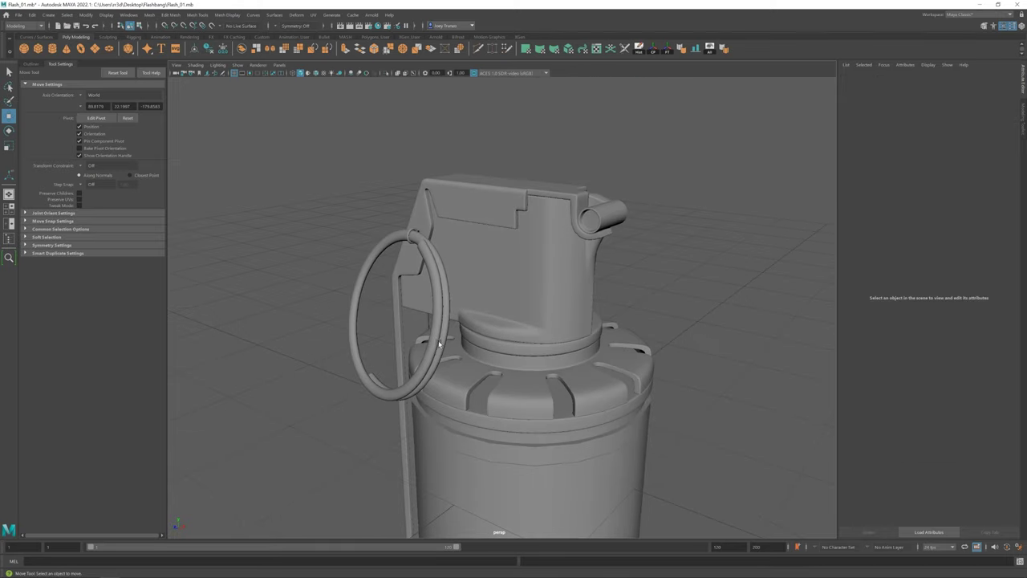
Step: Insert an edge loop around the lower part of the lever block
scroll(498, 327, "up", 3)
scroll(488, 325, "up", 2)
scroll(498, 321, "up", 3)
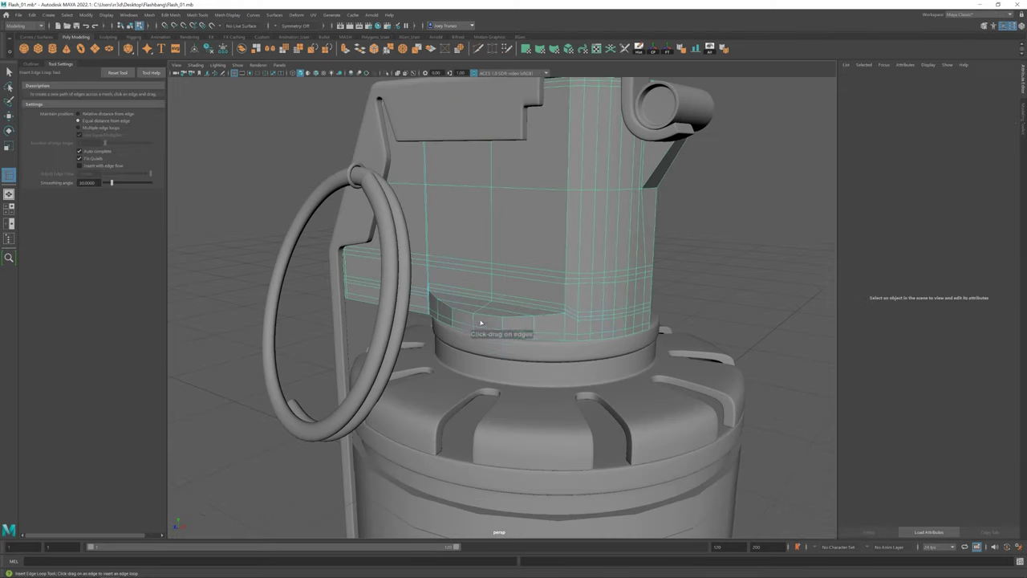
scroll(497, 321, "down", 3)
right_click_drag(562, 309, 602, 294)
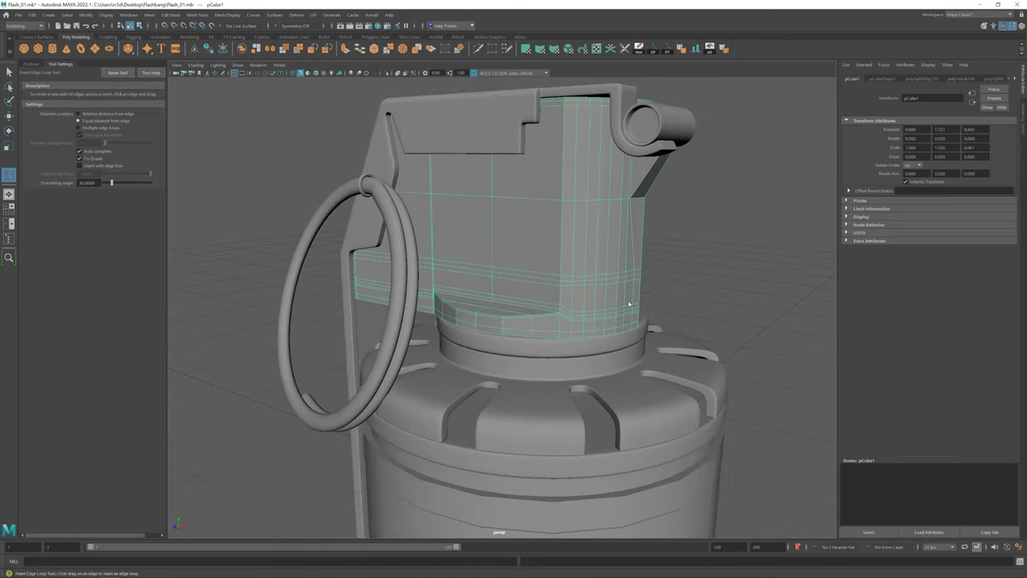
scroll(498, 321, "down", 5)
left_click(468, 277)
Step: Select the faces of the grenade's top part and view the whole grenade
scroll(530, 337, "up", 2)
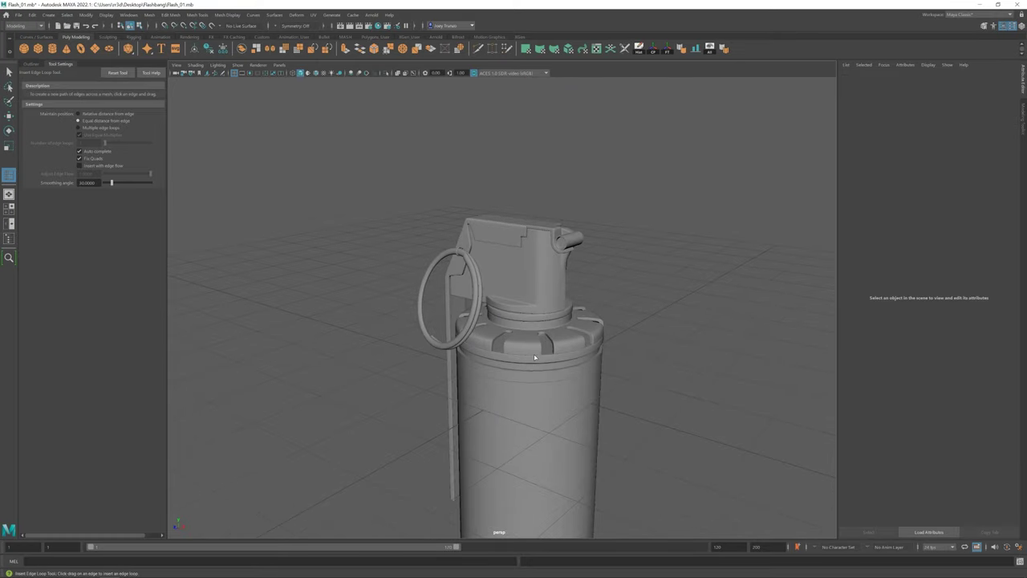
right_click_drag(452, 238, 474, 265)
mouse_move(481, 265)
left_mouse_down("alt")
mouse_move(505, 325)
mouse_move(516, 252)
mouse_move(479, 243)
mouse_move(481, 296)
mouse_move(505, 329)
left_mouse_up("alt")
scroll(510, 335, "up", 2)
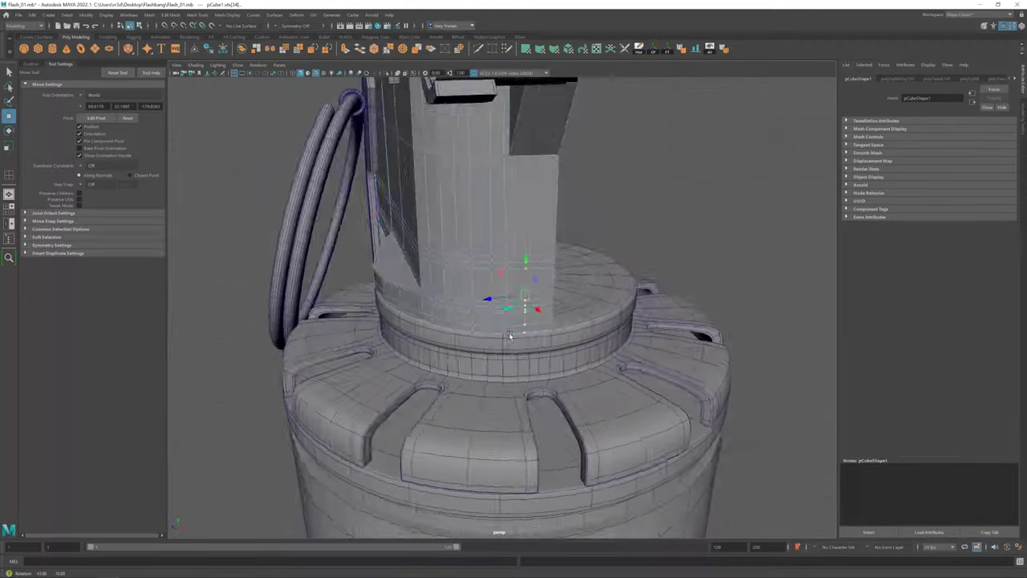
scroll(509, 335, "up", 3)
mouse_move(618, 355)
left_mouse_down("alt")
mouse_move(550, 378)
mouse_move(471, 371)
mouse_move(525, 289)
left_mouse_up("alt")
scroll(525, 288, "down", 3)
scroll(533, 242, "down", 3)
mouse_move(533, 242)
left_mouse_down("alt")
mouse_move(523, 260)
mouse_move(523, 244)
left_mouse_up("alt")
Step: Duplicate the housing piece and isolate it, selecting a face at its inner corner
left_click(95, 150)
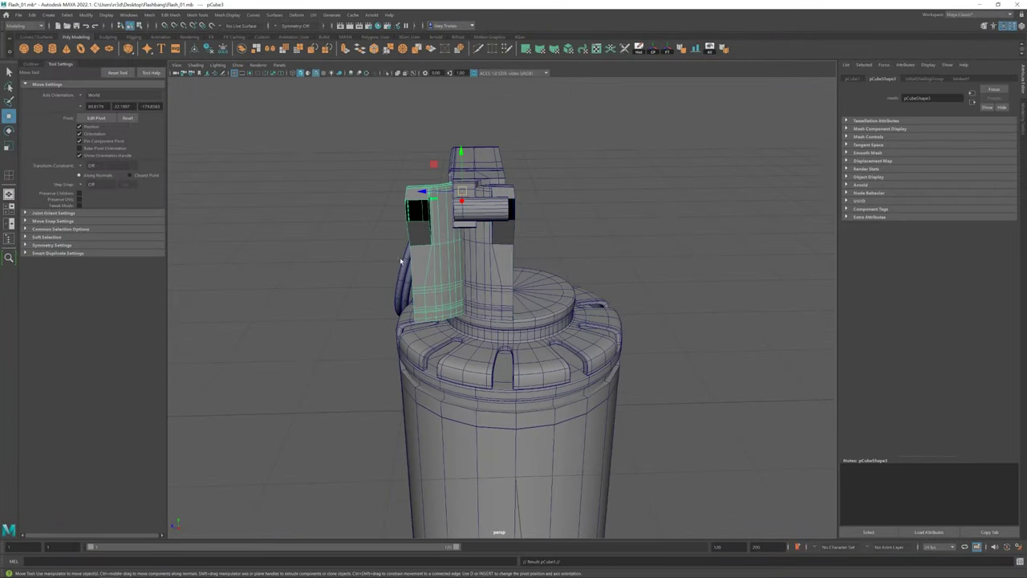
mouse_move(517, 191)
left_mouse_down("alt")
mouse_move(508, 184)
mouse_move(543, 237)
mouse_move(483, 158)
left_mouse_up("alt")
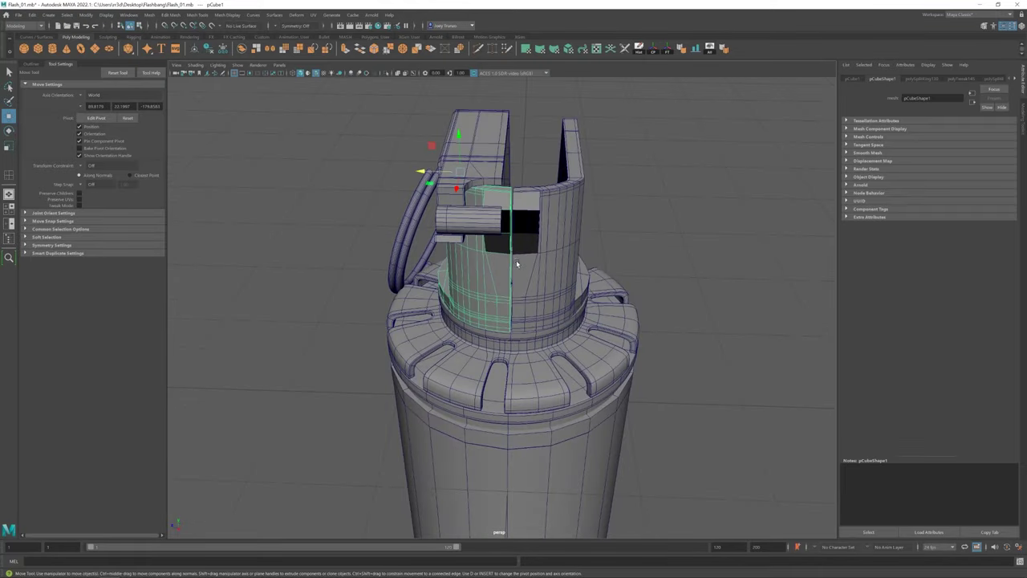
left_click(386, 73)
mouse_move(449, 240)
left_mouse_down("alt")
mouse_move(508, 184)
mouse_move(385, 289)
left_mouse_up("alt")
scroll(508, 184, "up", 5)
left_click(394, 434)
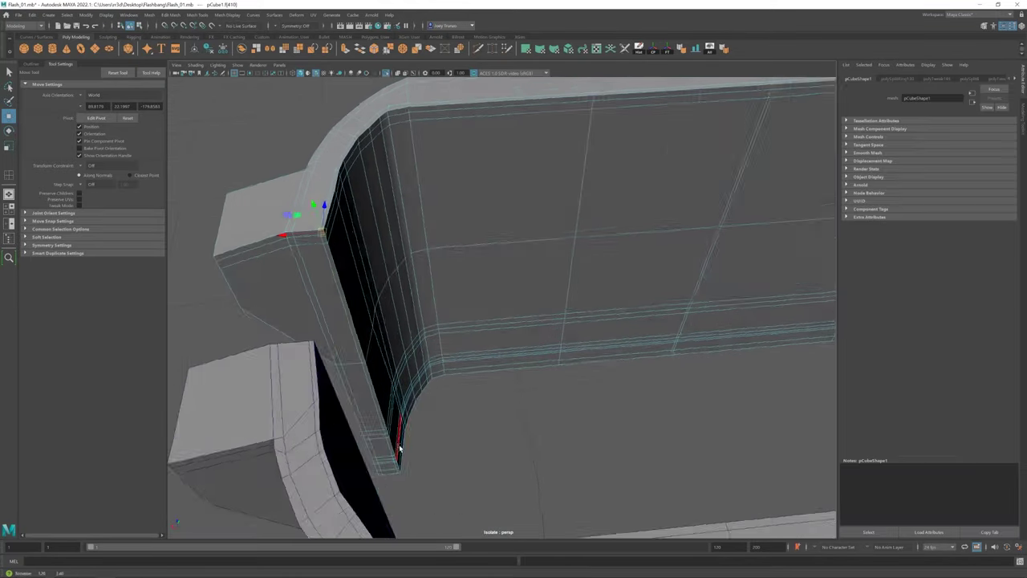
scroll(391, 435, "up", 3)
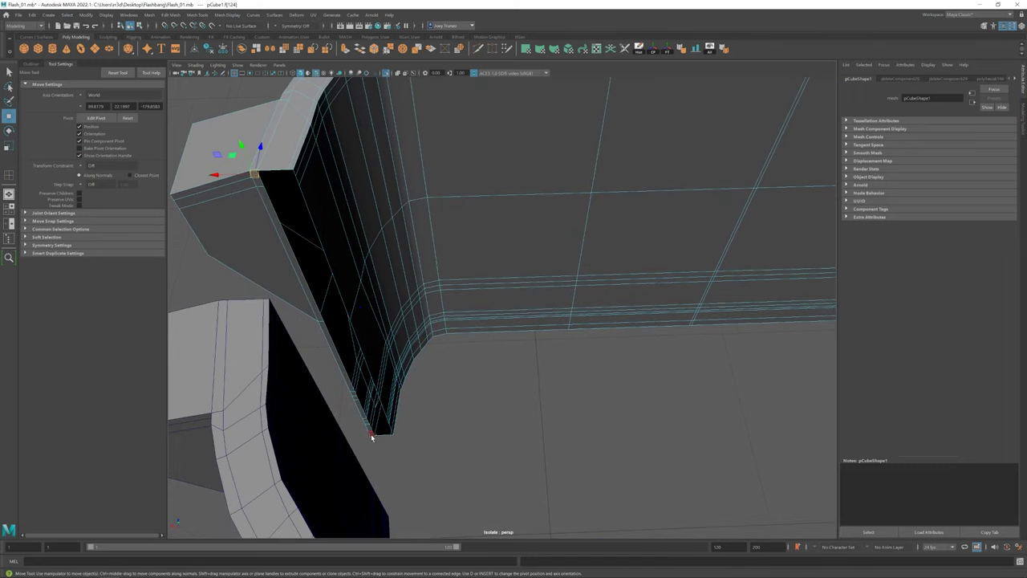
scroll(396, 305, "down", 5)
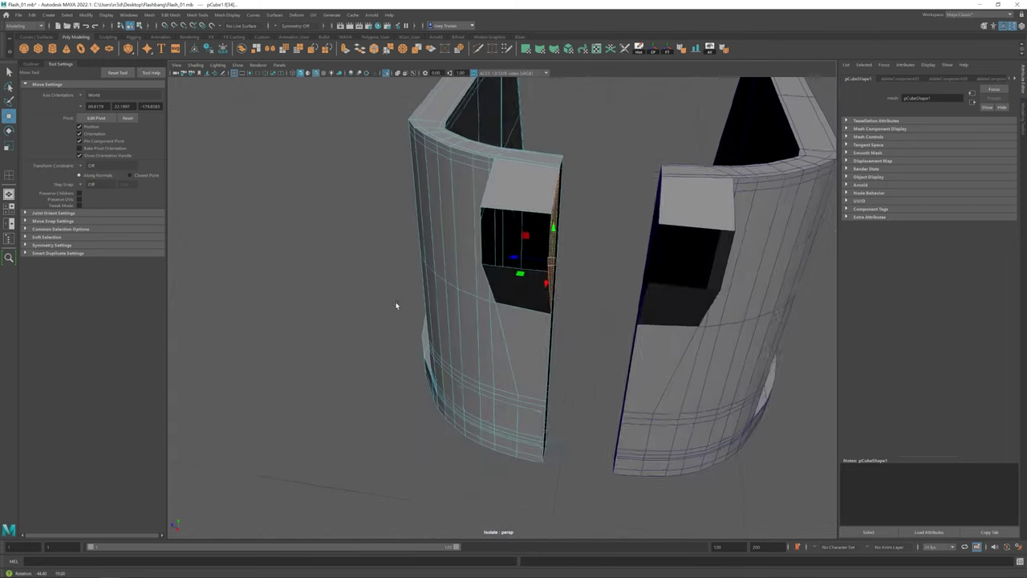
left_click_drag(396, 305, 490, 256, "alt")
scroll(506, 253, "up", 4)
Step: Fill the housing's gap with Append to Polygon
left_click(174, 14)
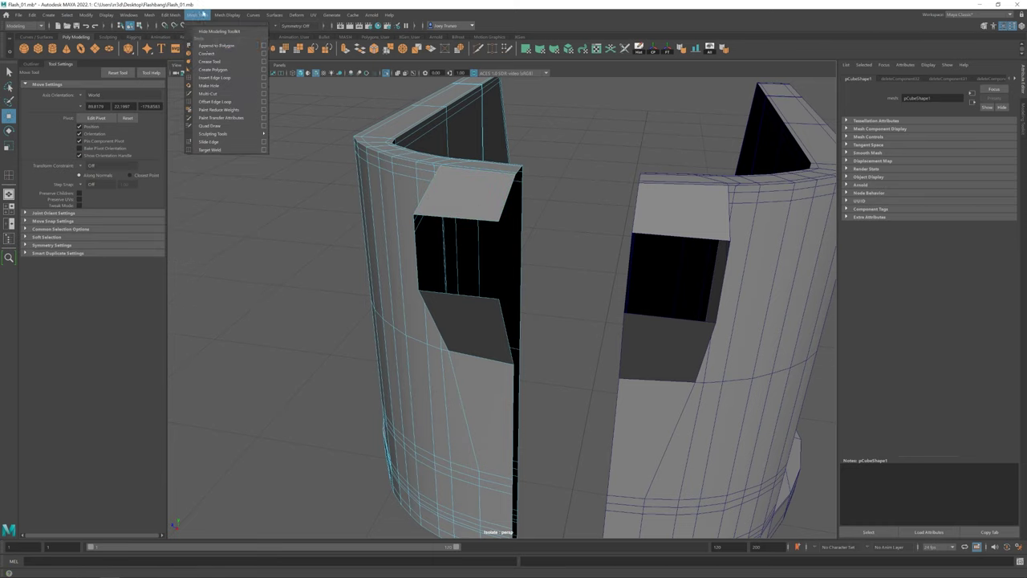
left_click(196, 32)
key("w")
scroll(513, 297, "down", 4)
mouse_move(550, 293)
left_mouse_down("alt")
mouse_move(596, 297)
mouse_move(562, 273)
left_mouse_up("alt")
Step: Delete the right half of the housing and mirror-duplicate the remaining half
left_click(634, 288)
key("Delete")
left_click(457, 321)
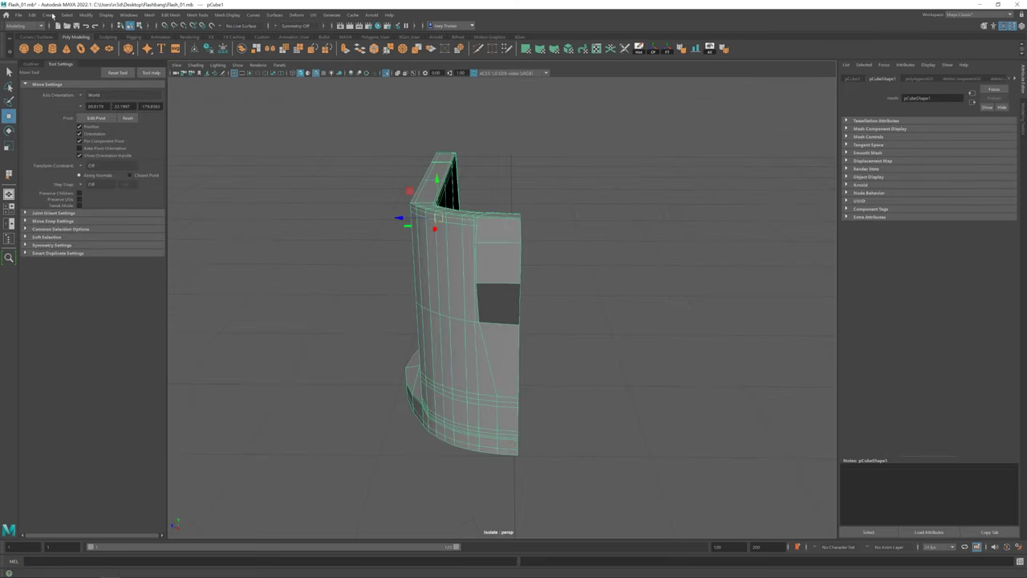
key("ctrl+shift+d")
left_click(504, 240)
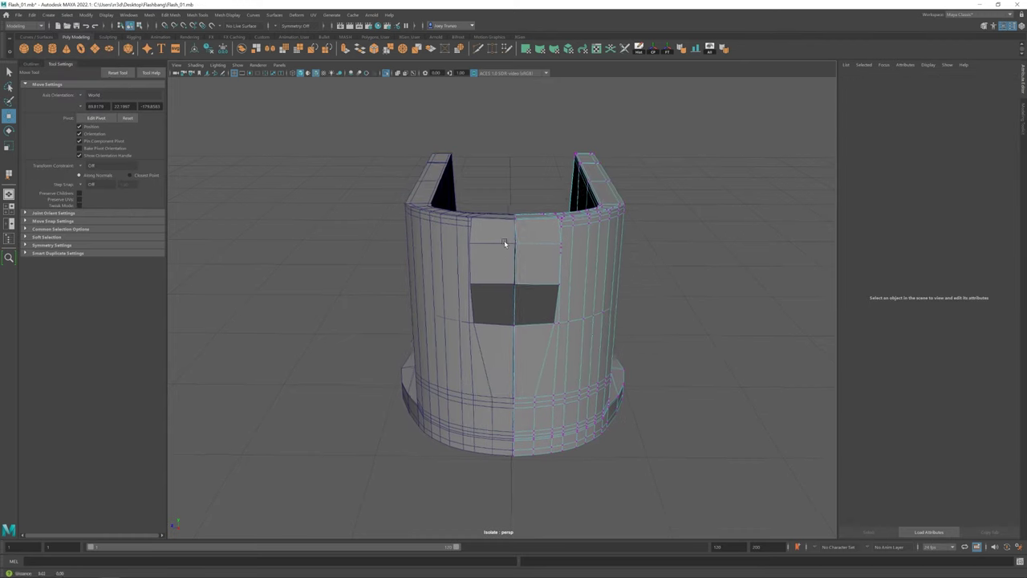
Step: Combine both cup halves into a single mesh
left_click(514, 401)
scroll(498, 321, "up", 3)
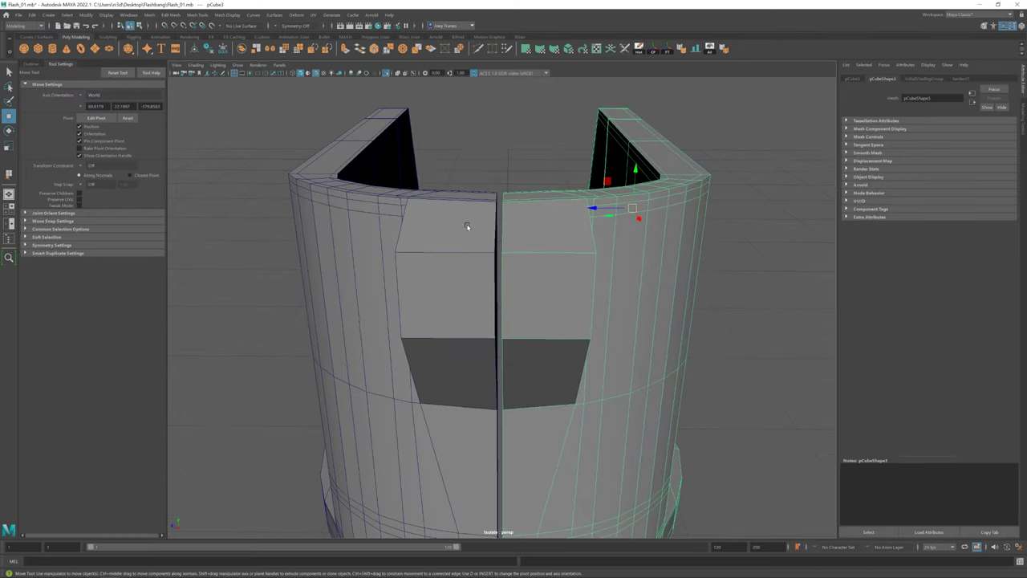
left_click(178, 46)
scroll(543, 275, "down", 2)
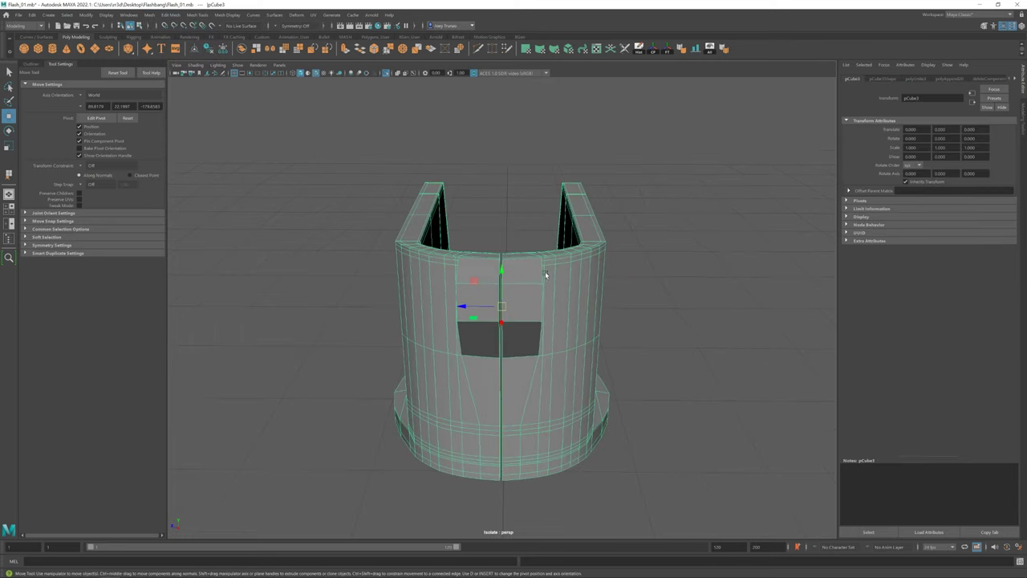
scroll(499, 251, "up", 1)
Step: Bridge the open centre seam edges to close the cup
left_click(149, 14)
left_click(201, 85)
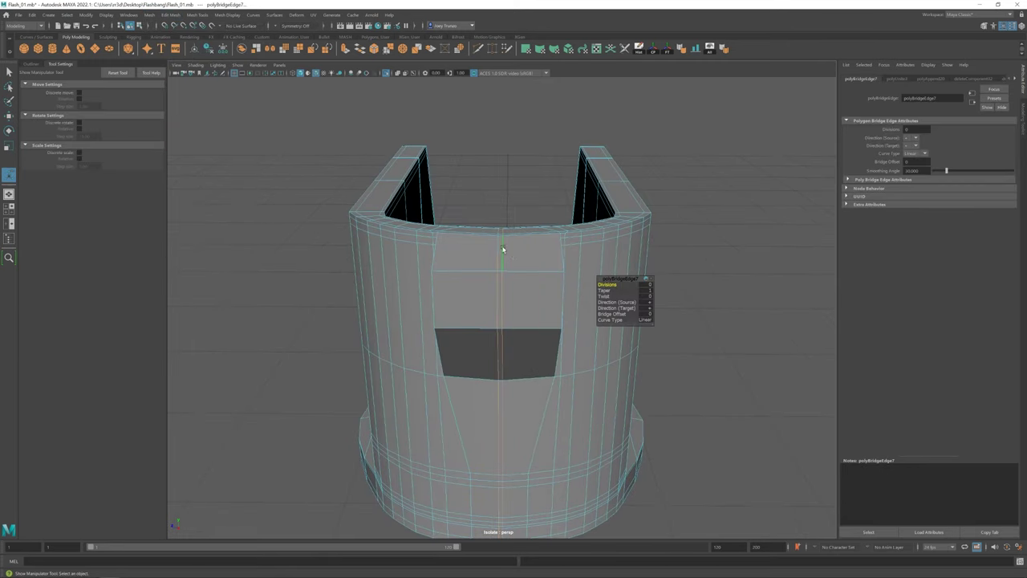
scroll(530, 313, "down", 2)
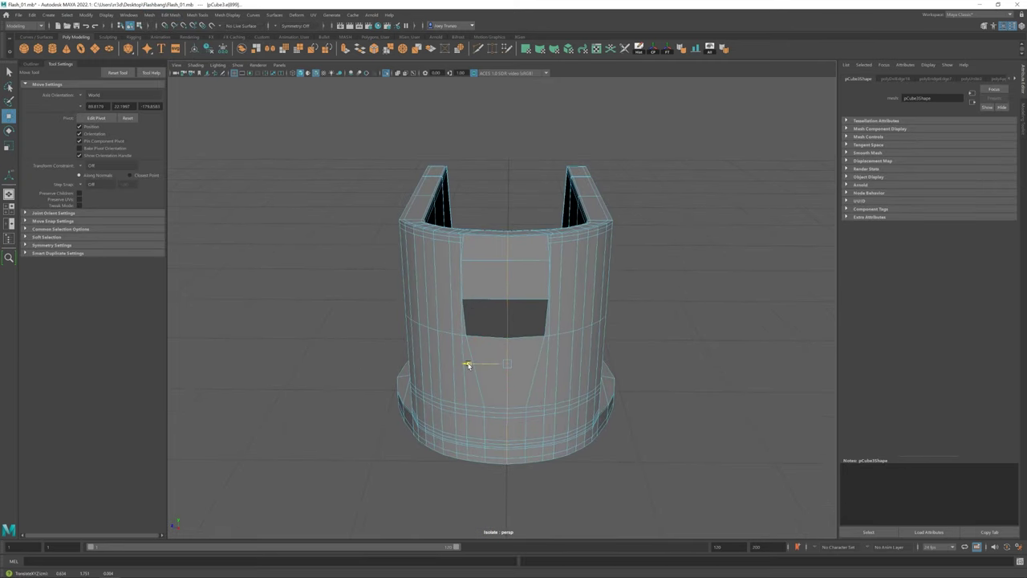
left_click_drag(517, 284, 494, 426, "alt")
Step: Exit isolation to show the whole grenade and select the lever part
left_click(501, 357)
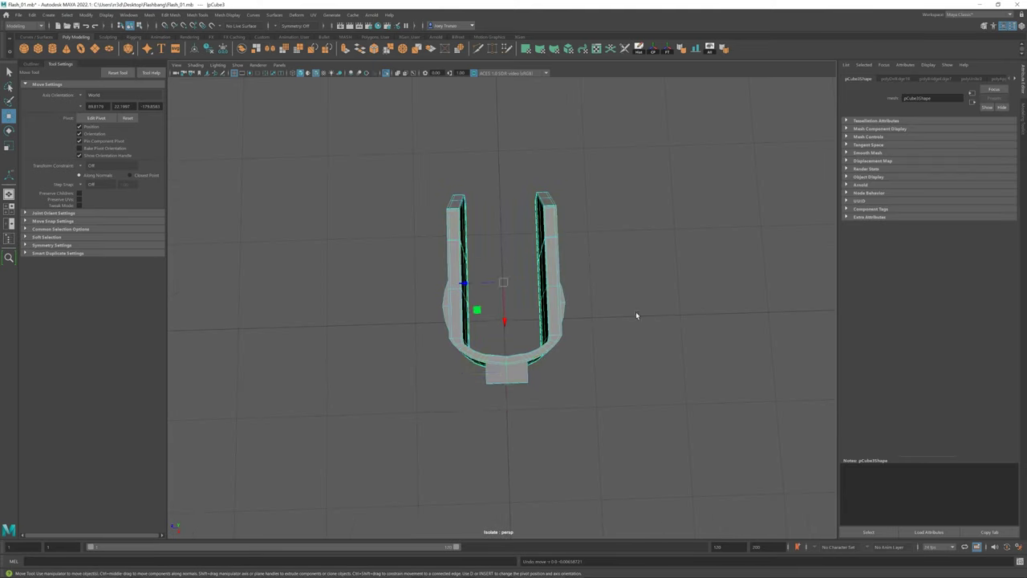
mouse_move(635, 313)
left_mouse_down("alt")
mouse_move(531, 368)
mouse_move(593, 265)
mouse_move(566, 291)
mouse_move(466, 306)
left_mouse_up("alt")
key("ctrl+1")
left_click(615, 252)
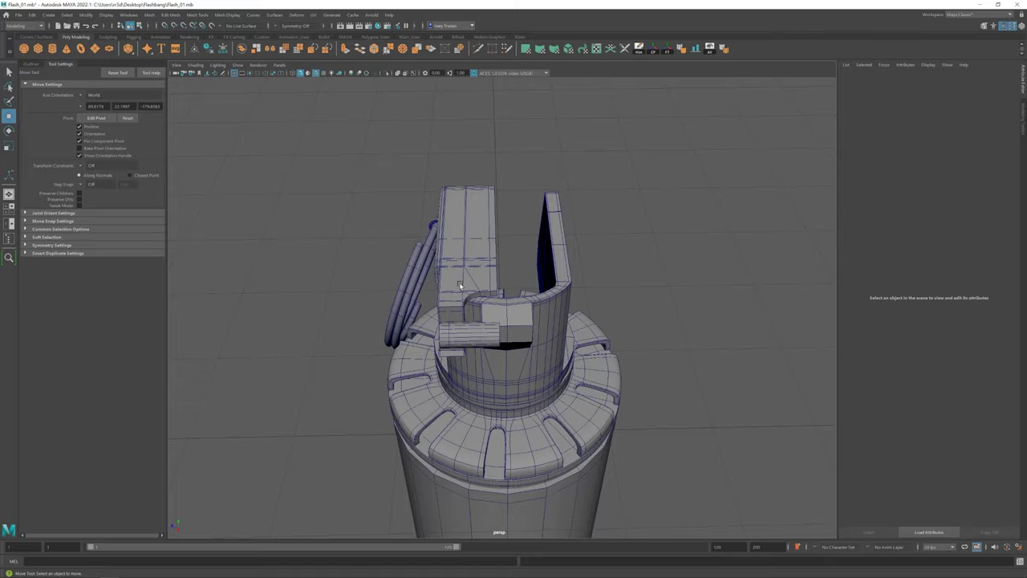
left_click(460, 285)
mouse_move(626, 265)
left_mouse_down("alt")
mouse_move(520, 325)
mouse_move(482, 312)
mouse_move(503, 312)
mouse_move(524, 268)
left_mouse_up("alt")
Step: Box-select the grenade top in the enlarged side view, then return to perspective
key("space")
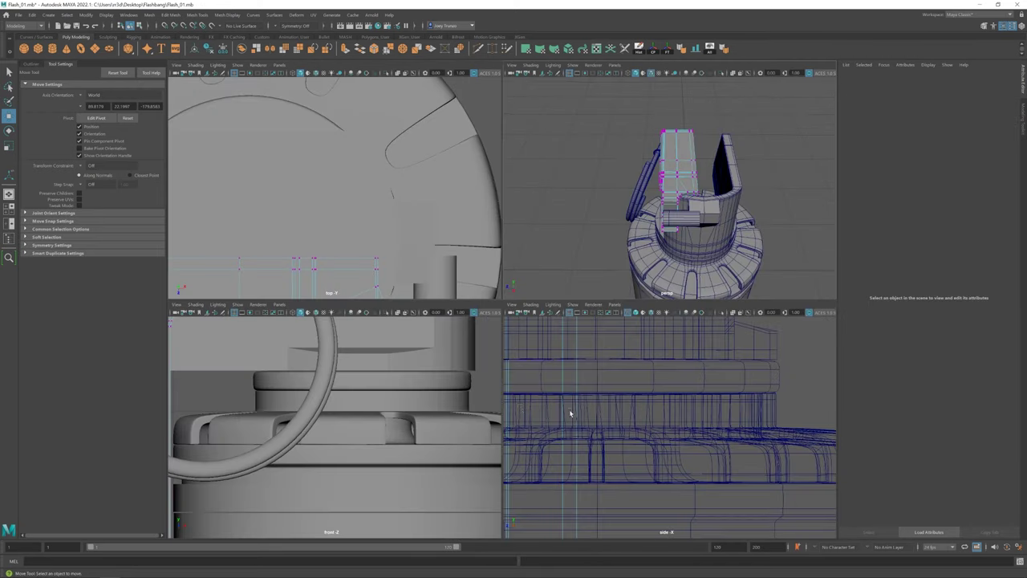
key("space")
scroll(561, 274, "down", 3)
left_click_drag(618, 179, 477, 344)
scroll(621, 374, "up", 5)
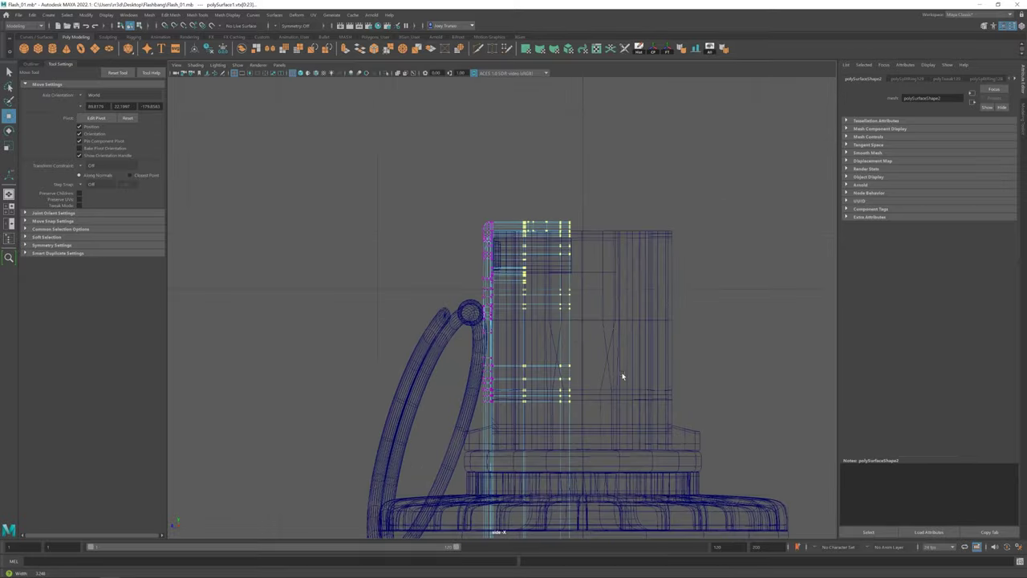
scroll(487, 464, "up", 3)
key("space")
key("space")
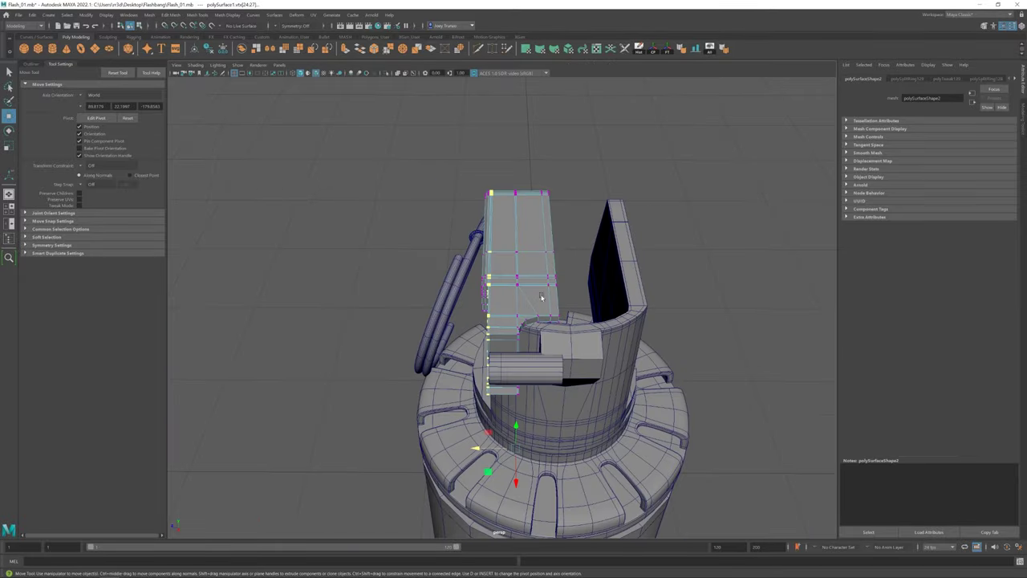
Step: Select the lever part and switch between the scale and move tools
mouse_move(561, 265)
left_mouse_down("alt")
mouse_move(457, 292)
mouse_move(462, 313)
left_mouse_up("alt")
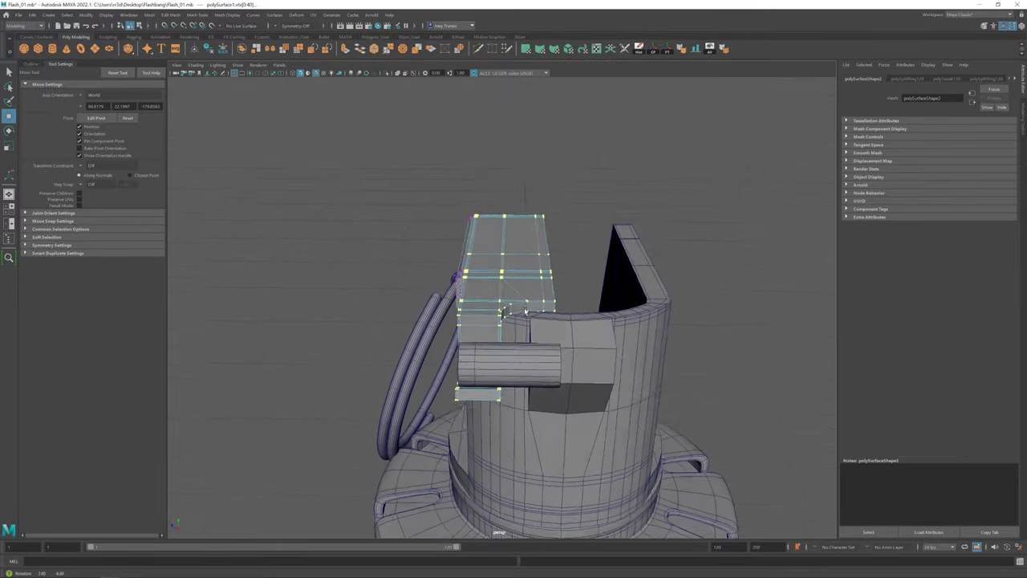
left_click_drag(467, 492, 504, 458, "alt")
left_click(497, 273)
left_click_drag(497, 274, 475, 280, "alt")
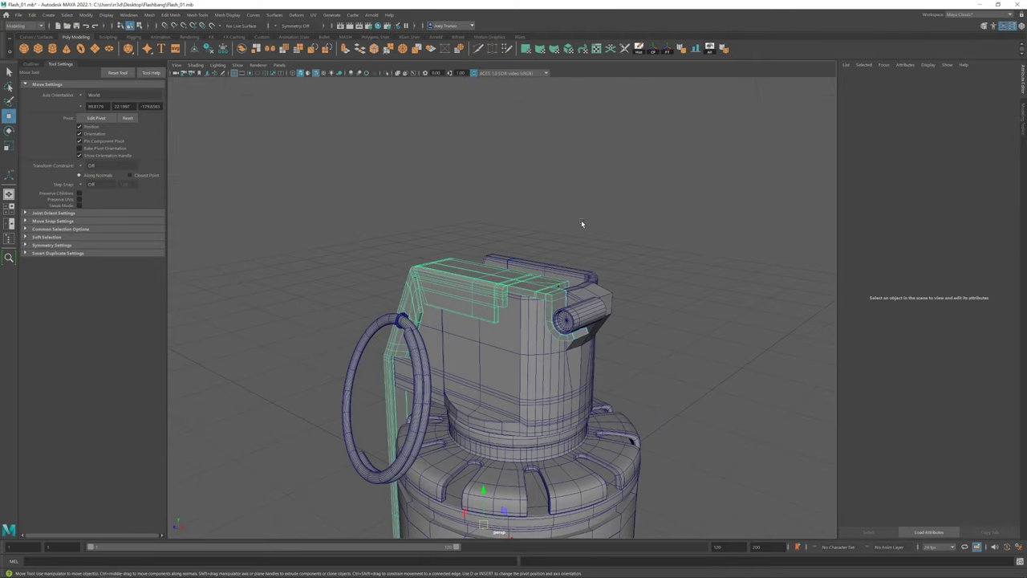
left_click(487, 437)
mouse_move(581, 223)
left_mouse_down("alt")
mouse_move(487, 437)
mouse_move(483, 414)
mouse_move(463, 466)
mouse_move(521, 297)
left_mouse_up("alt")
key("r")
key("w")
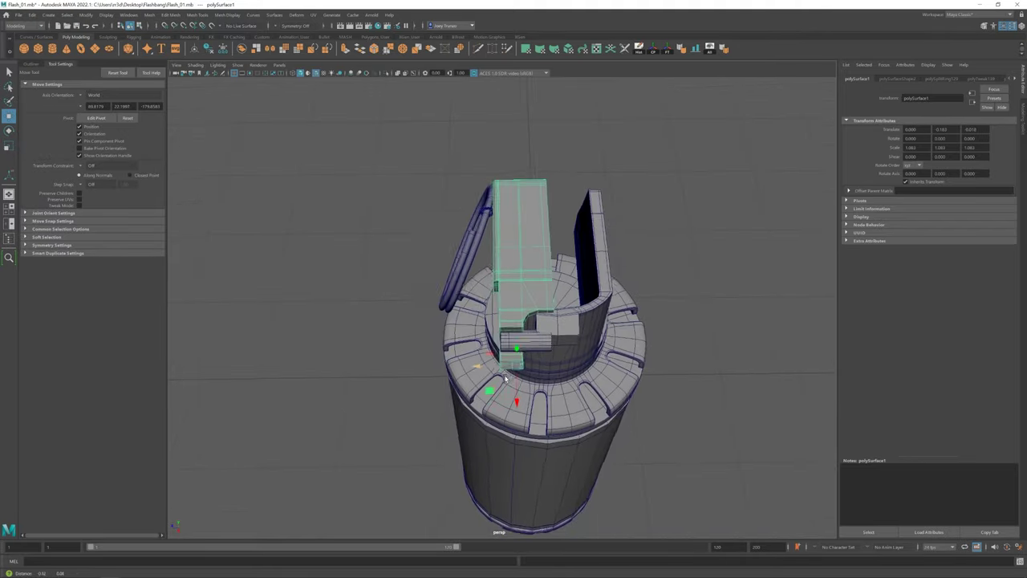
Step: Select the lever's vertices, box-selecting a vertex column in wireframe side view
right_click_drag(521, 297, 522, 387)
left_click(521, 387)
scroll(501, 396, "up", 2)
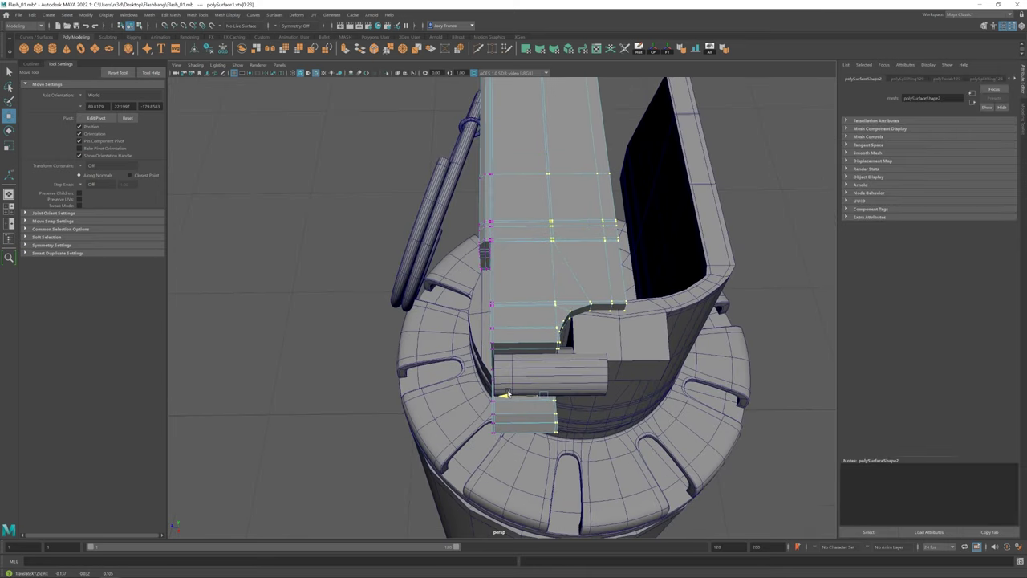
mouse_move(503, 395)
left_mouse_down("alt")
mouse_move(550, 275)
mouse_move(615, 311)
mouse_move(531, 324)
mouse_move(520, 393)
mouse_move(562, 381)
left_mouse_up("alt")
key("q")
key("4")
left_click_drag(635, 373, 527, 332, "alt")
key("w")
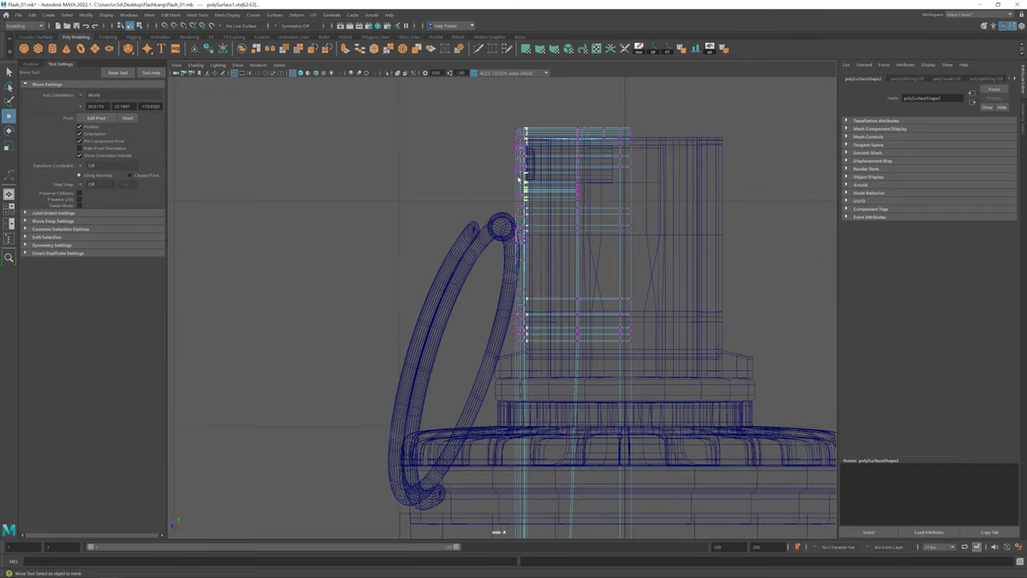
left_click_drag(454, 104, 493, 425)
Step: Frame the model and box-select the thin vertical part's top and bottom vertices
key("a")
scroll(428, 516, "up", 5)
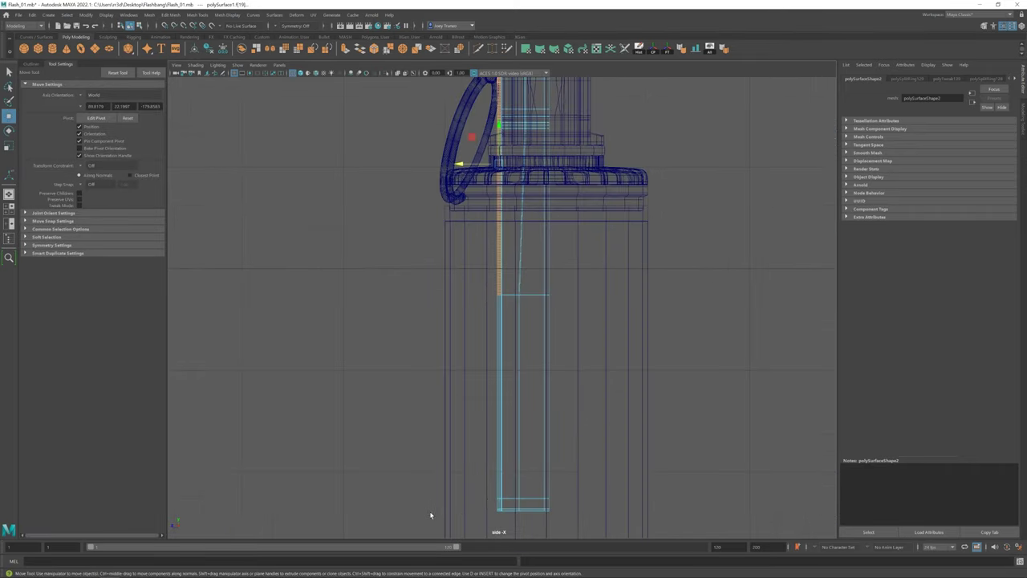
scroll(673, 440, "up", 5)
left_click_drag(511, 126, 513, 128)
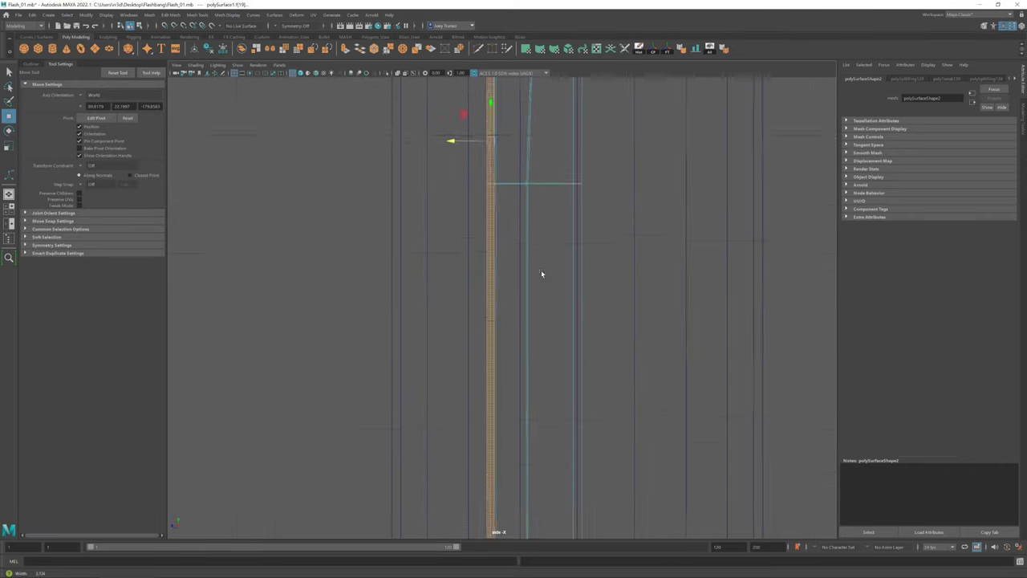
scroll(807, 461, "down", 5)
scroll(449, 417, "up", 5)
left_click_drag(404, 469, 506, 351)
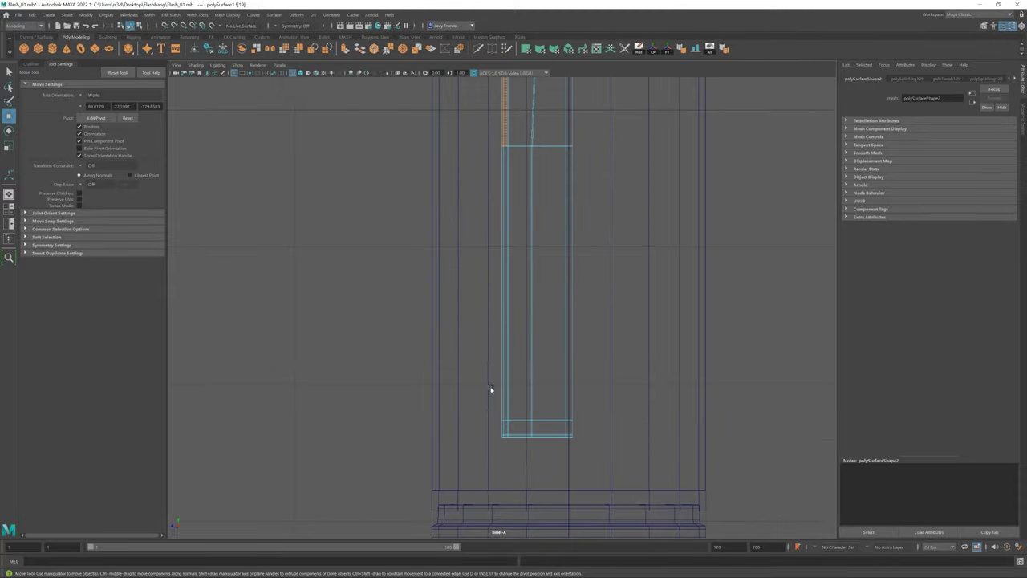
mouse_move(495, 264)
left_mouse_down("alt")
mouse_move(534, 313)
mouse_move(610, 207)
mouse_move(190, 37)
left_mouse_up("alt")
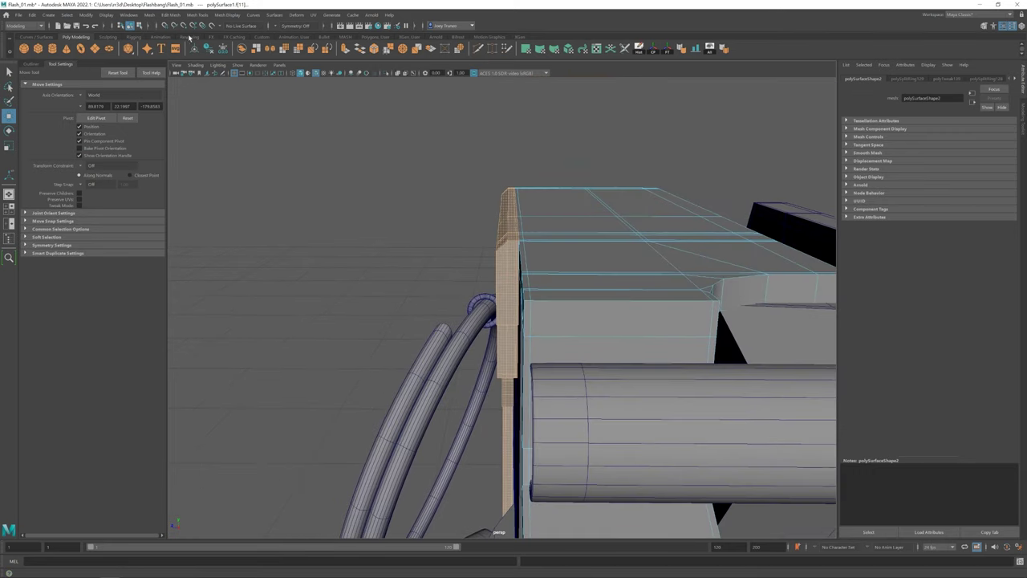
Step: Extract the selected side face into a separate object, polySurface3
left_click(196, 250)
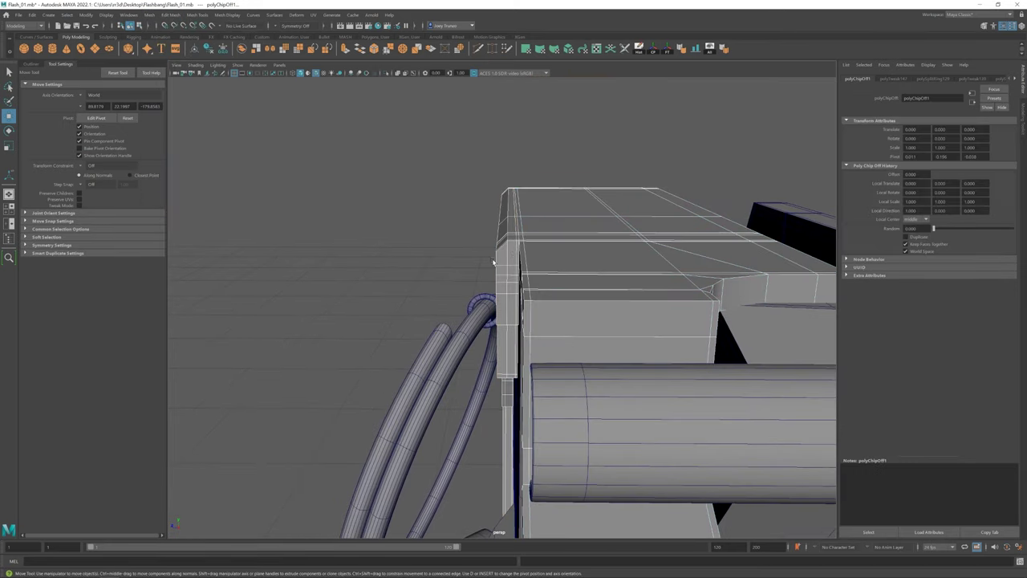
key("f")
left_click_drag(514, 278, 468, 516, "alt")
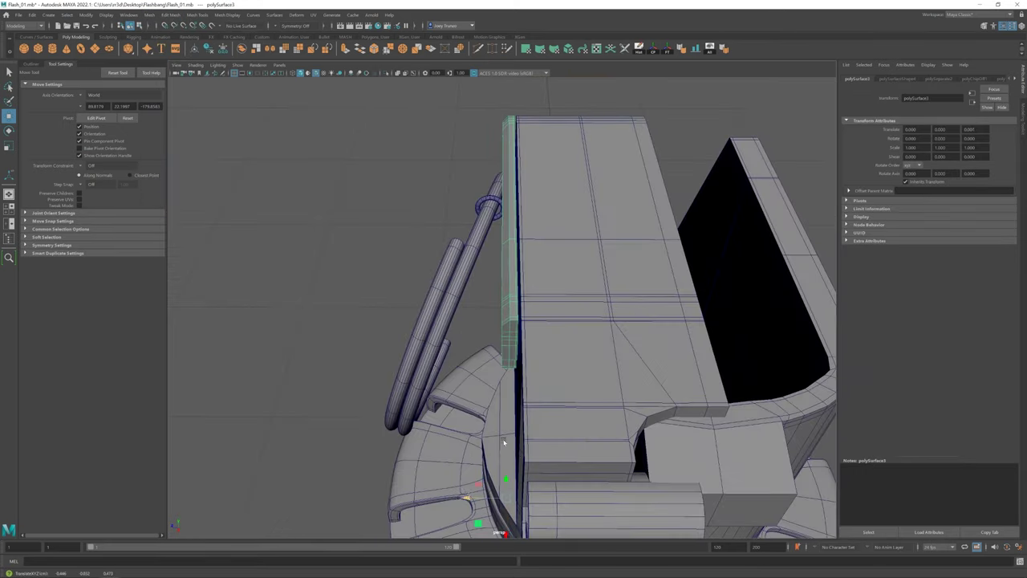
left_click_drag(503, 442, 503, 309, "alt")
scroll(535, 313, "down", 5)
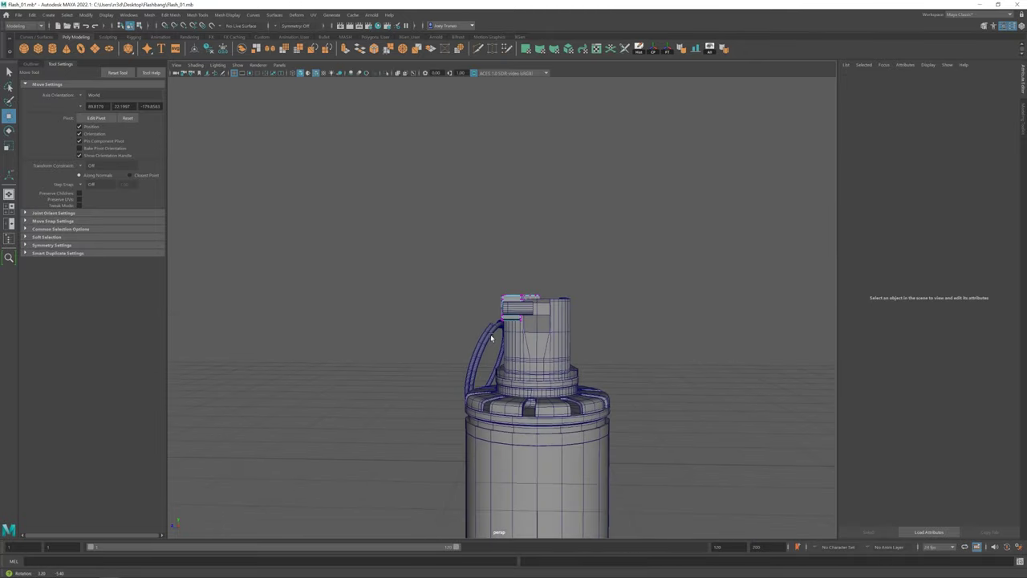
left_click_drag(513, 337, 563, 346, "alt")
Step: Select the thin lever strip beside the top block
left_click_drag(506, 423, 406, 382, "alt")
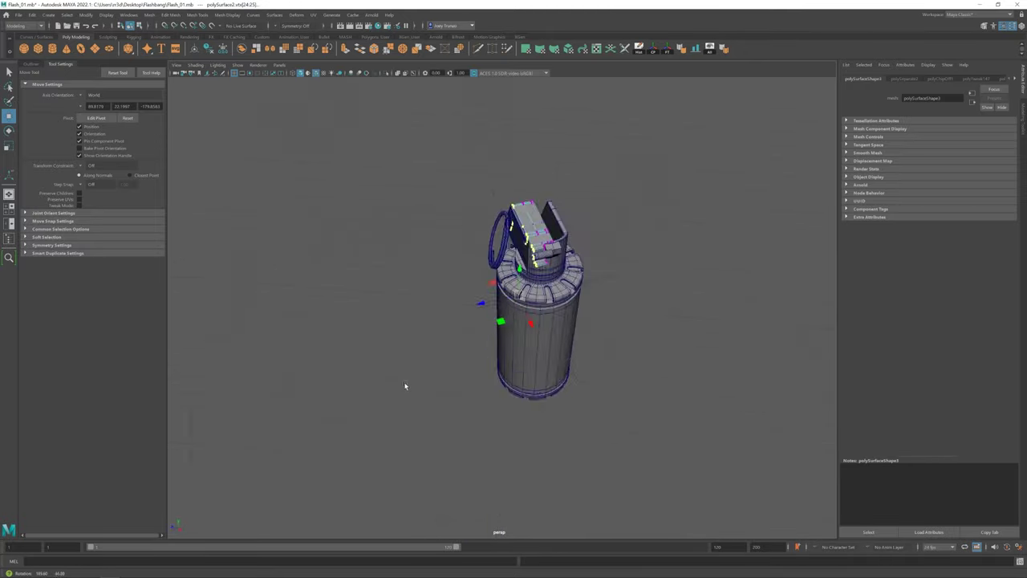
scroll(406, 382, "up", 5)
mouse_move(518, 439)
left_mouse_down("alt")
mouse_move(508, 355)
mouse_move(455, 483)
mouse_move(488, 274)
left_mouse_up("alt")
scroll(509, 355, "down", 3)
scroll(497, 377, "up", 4)
scroll(497, 377, "down", 3)
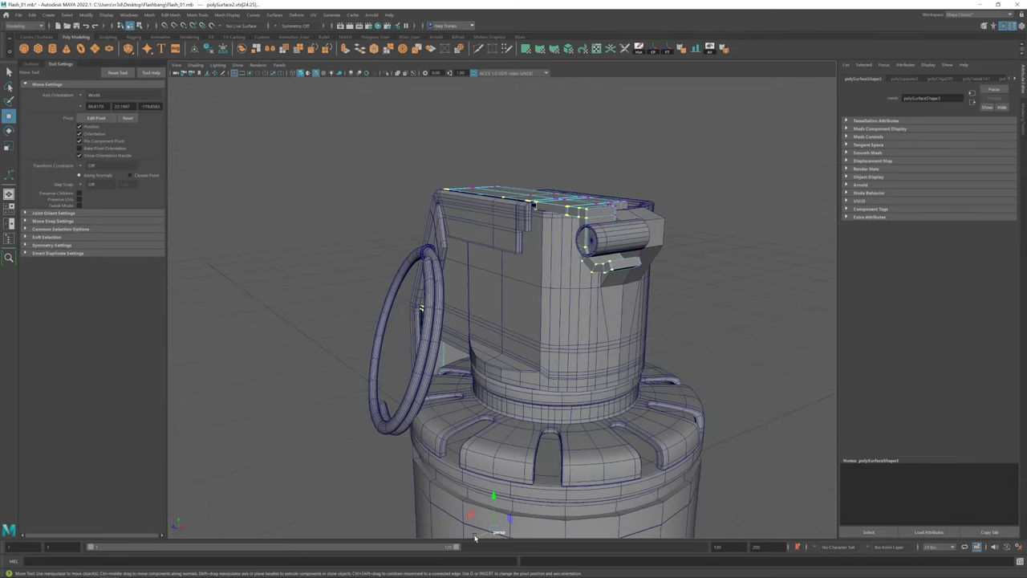
left_click(489, 274)
scroll(472, 439, "down", 4)
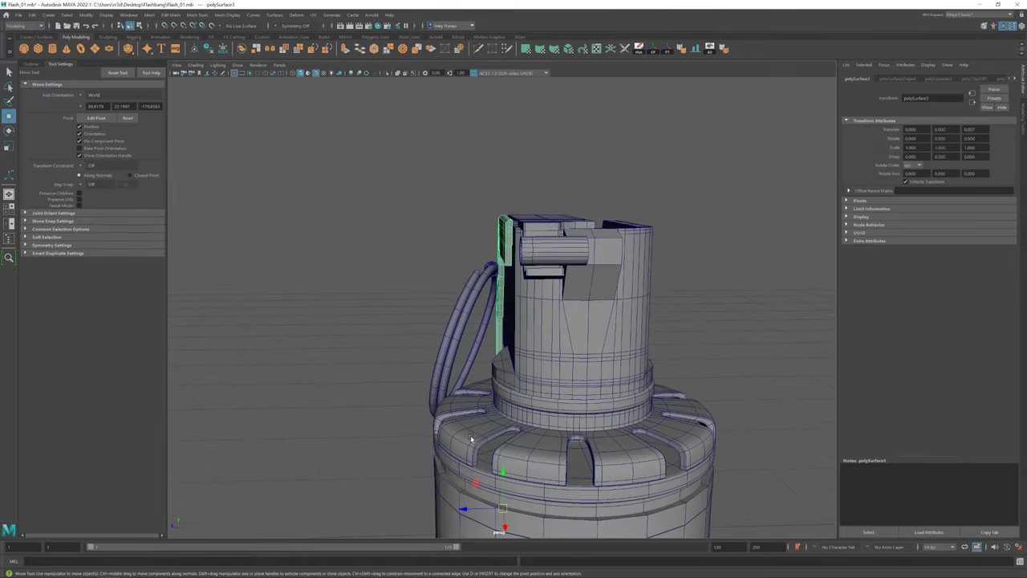
scroll(591, 281, "up", 5)
Step: Isolate the lever strip on its own in the viewport
key("ctrl+1")
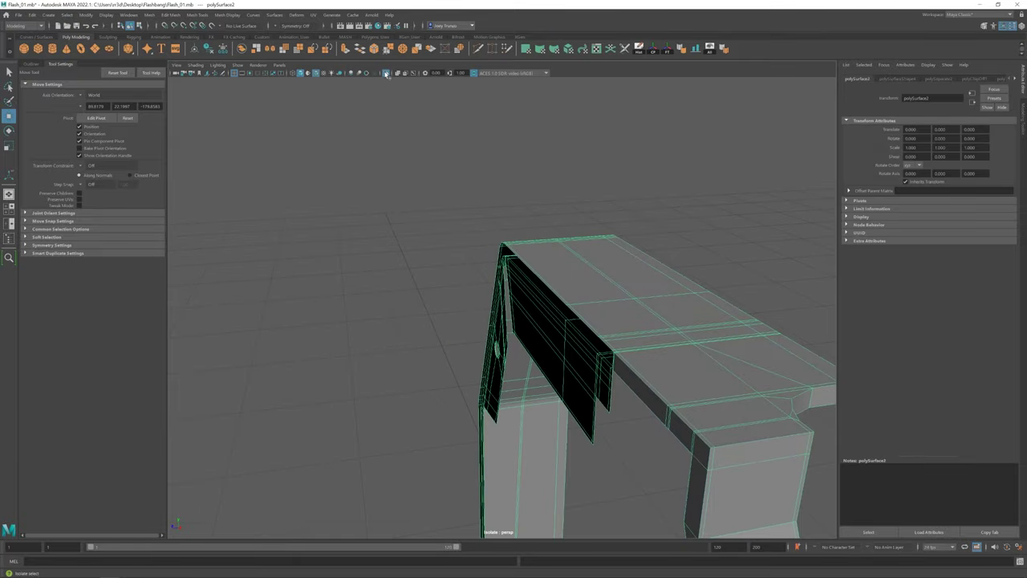
mouse_move(591, 282)
left_mouse_down("alt")
mouse_move(626, 320)
mouse_move(551, 436)
mouse_move(493, 289)
left_mouse_up("alt")
key("ctrl+1")
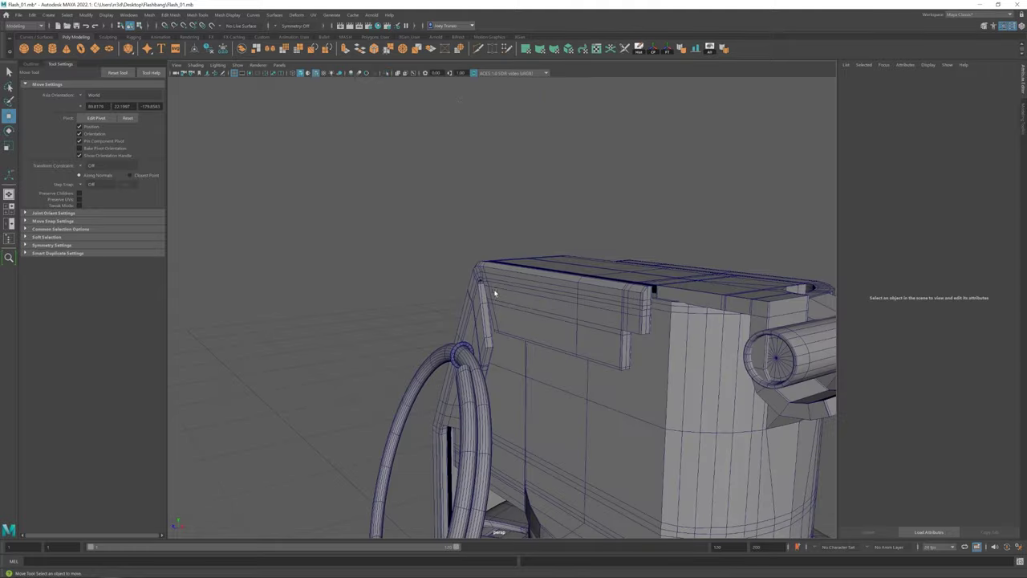
key("ctrl+1")
left_click_drag(391, 83, 401, 202, "alt")
scroll(401, 201, "up", 3)
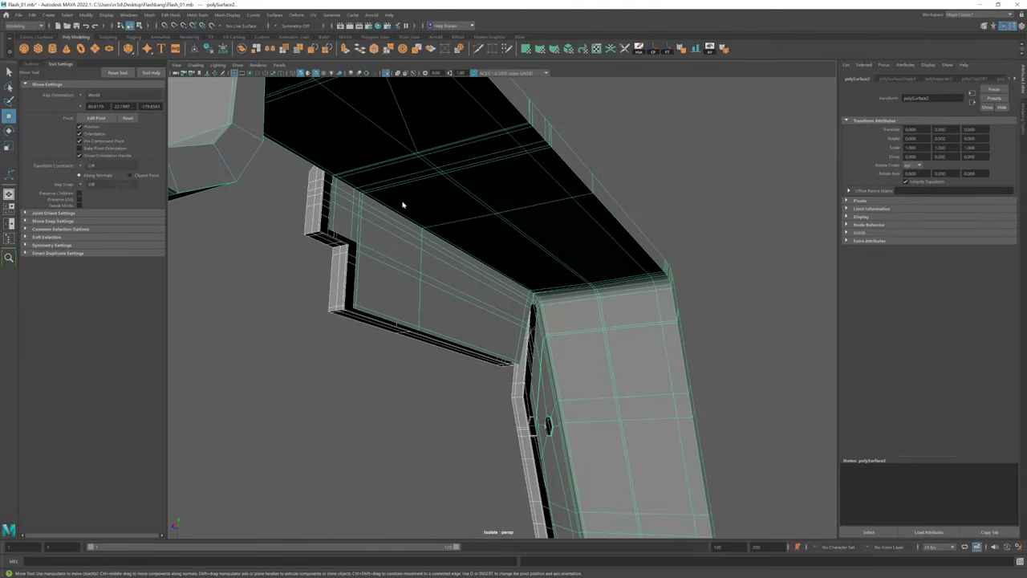
Step: Select the strip's inner panel faces around the bend in face mode
key("F11")
mouse_move(573, 343)
left_mouse_down("alt")
mouse_move(577, 458)
mouse_move(591, 374)
mouse_move(482, 421)
left_mouse_up("alt")
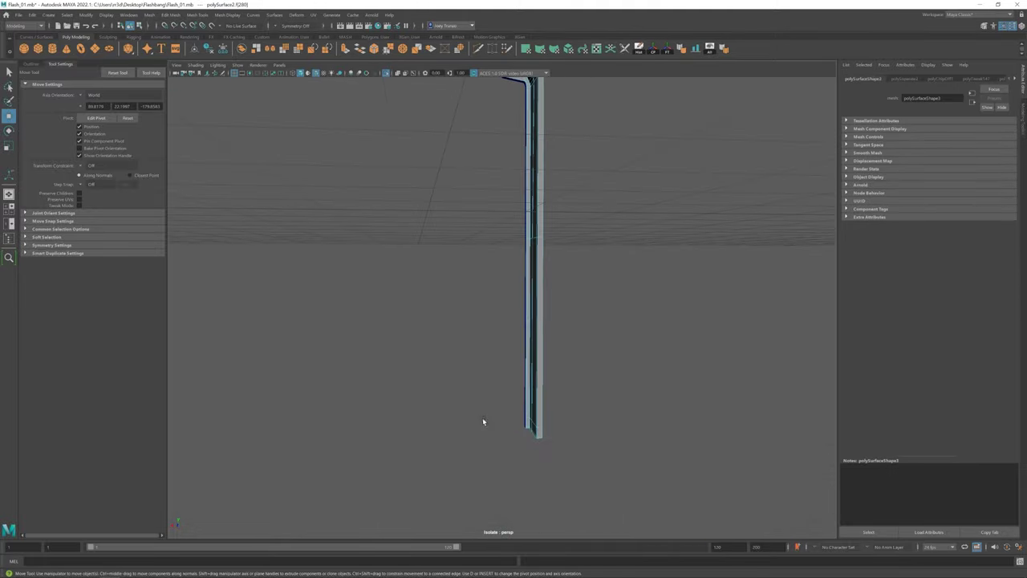
left_click_drag(538, 477, 366, 312, "alt")
scroll(366, 312, "up", 2)
scroll(367, 312, "up", 2)
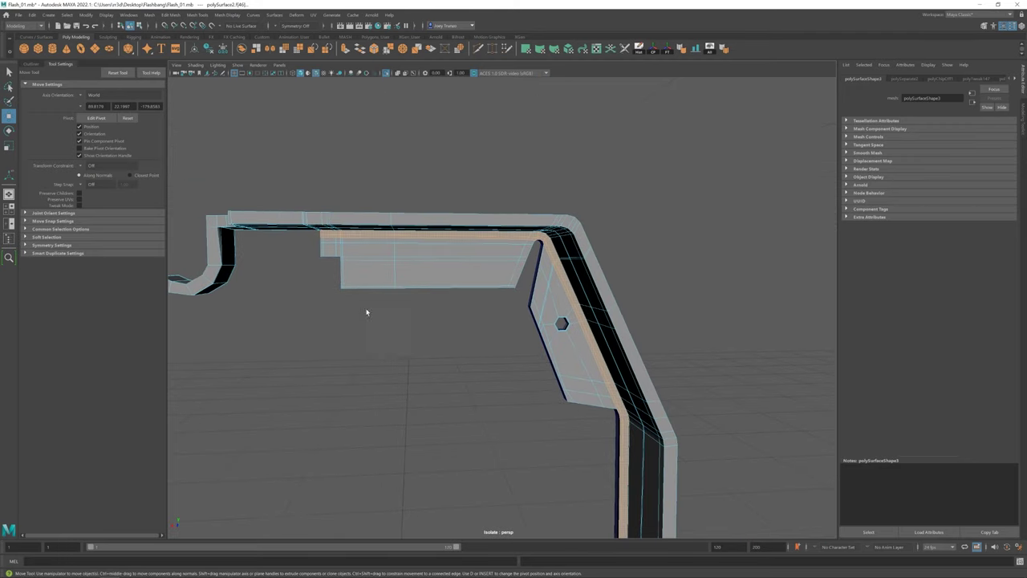
left_click_drag(291, 310, 529, 243)
left_click_drag(529, 243, 437, 302, "alt")
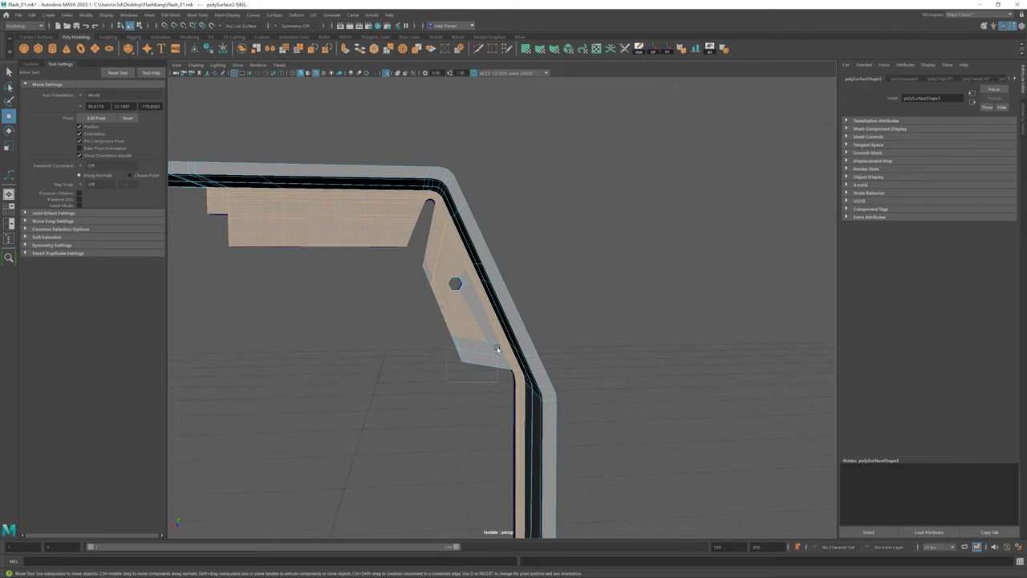
scroll(428, 275, "up", 5)
scroll(422, 271, "up", 4)
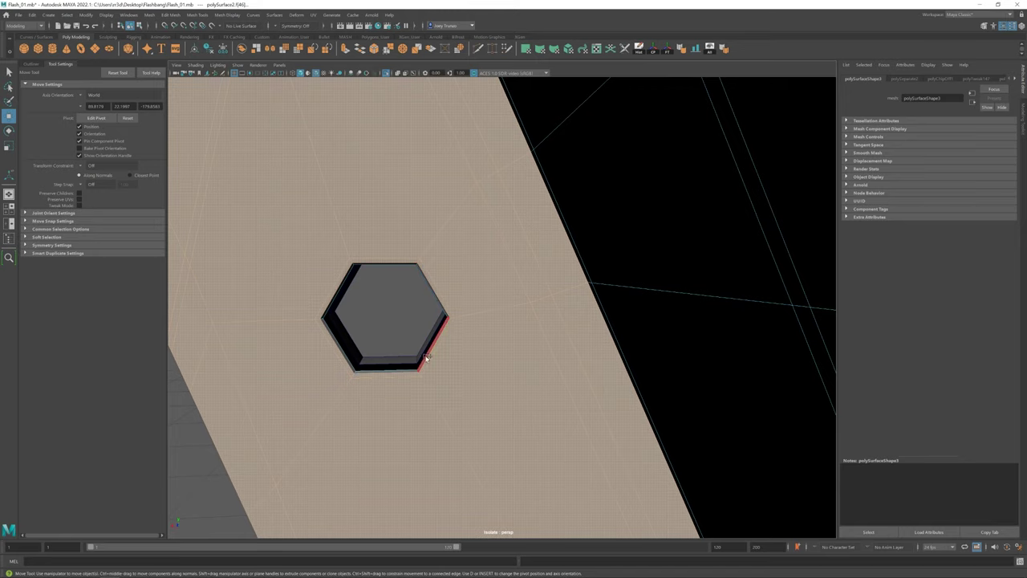
scroll(453, 381, "down", 8)
left_click_drag(453, 381, 437, 333, "alt")
scroll(437, 333, "up", 3)
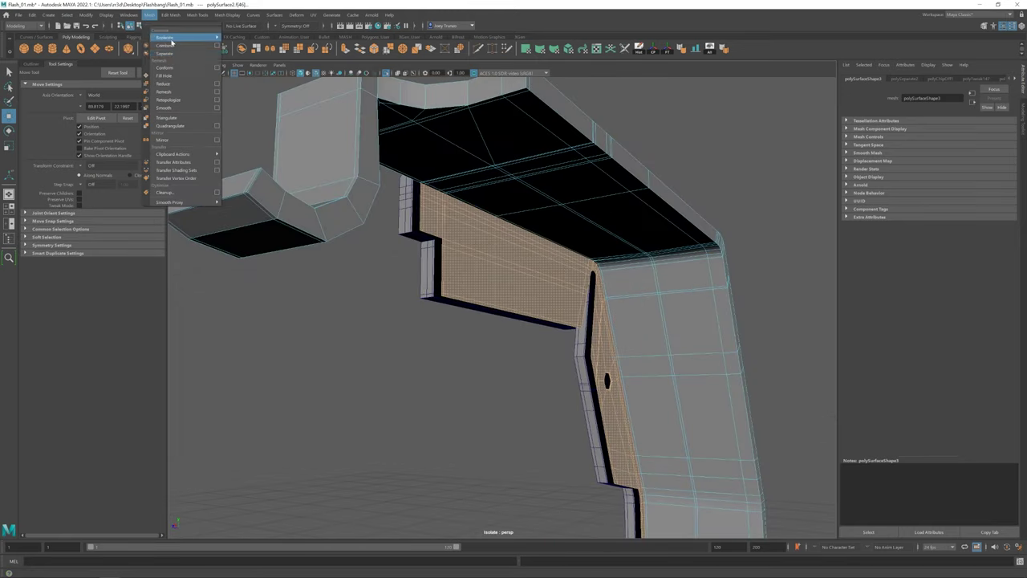
Step: Extract the selected faces into a new object, polySurface5, and inspect it
left_click(189, 212)
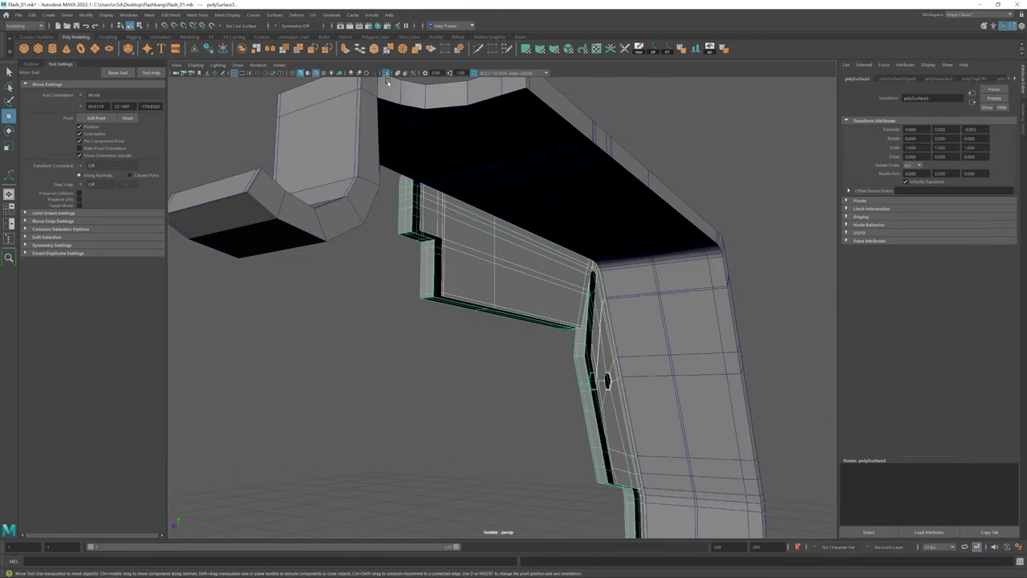
key("f")
left_click_drag(705, 345, 626, 329, "alt")
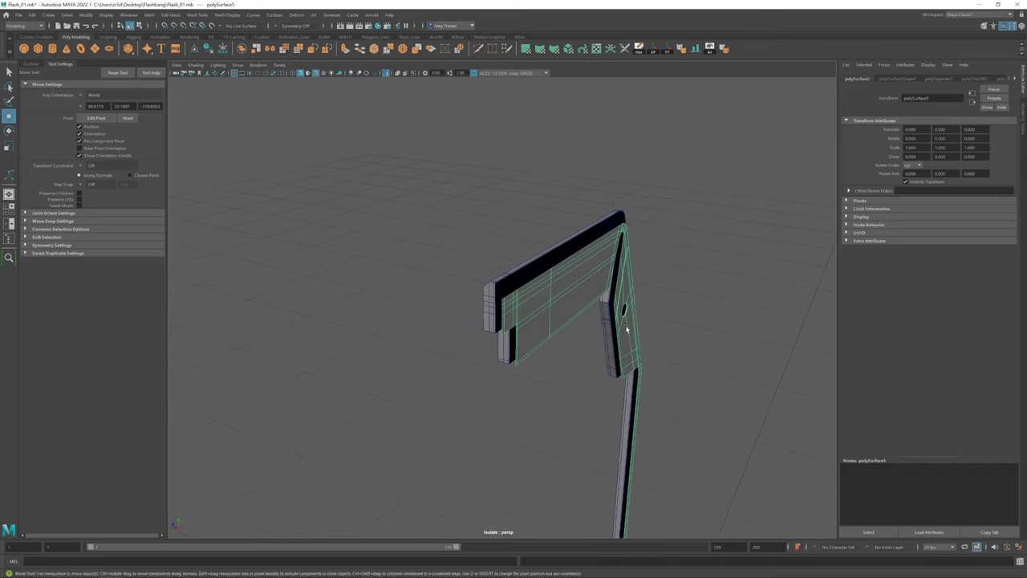
right_click_drag(622, 328, 757, 403, "alt")
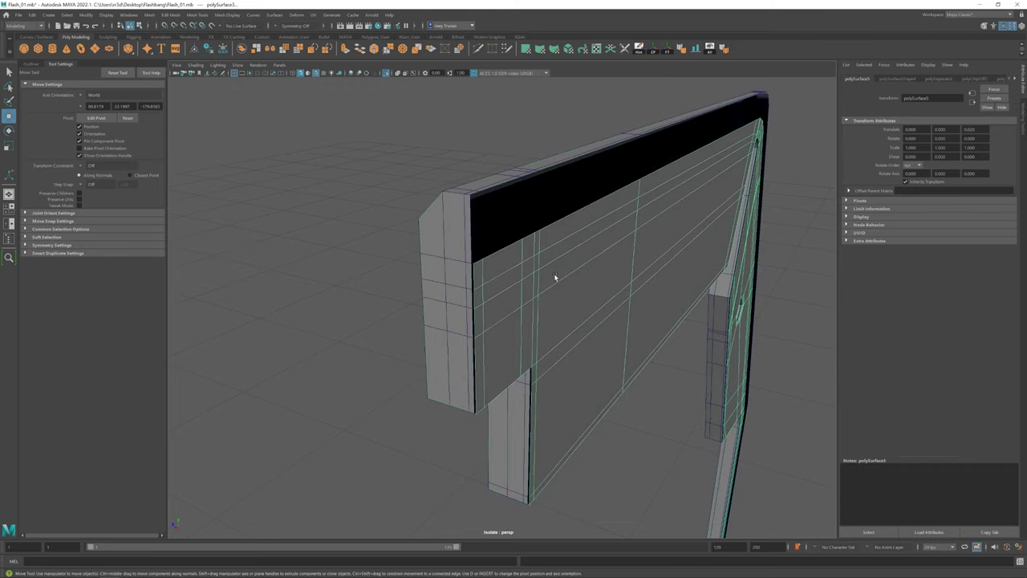
left_click_drag(553, 273, 488, 478, "alt")
left_click_drag(489, 431, 414, 265, "alt")
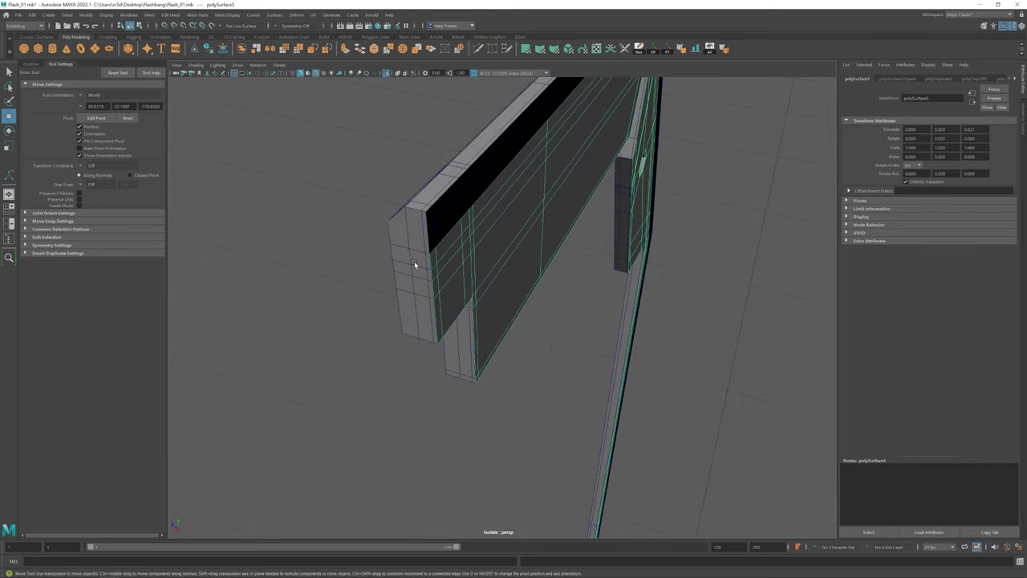
left_click(175, 69)
Step: Merge the selected vertices along the lever panel's edge
left_click(171, 14)
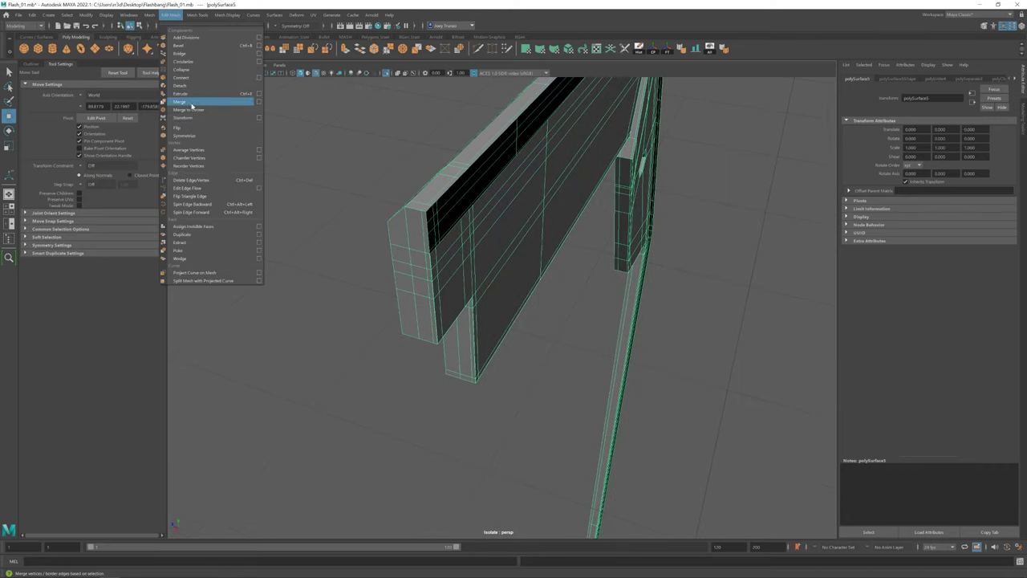
left_click(193, 103)
left_click_drag(576, 281, 458, 287, "alt")
scroll(451, 296, "up", 5)
right_click_drag(452, 296, 445, 260, "shift")
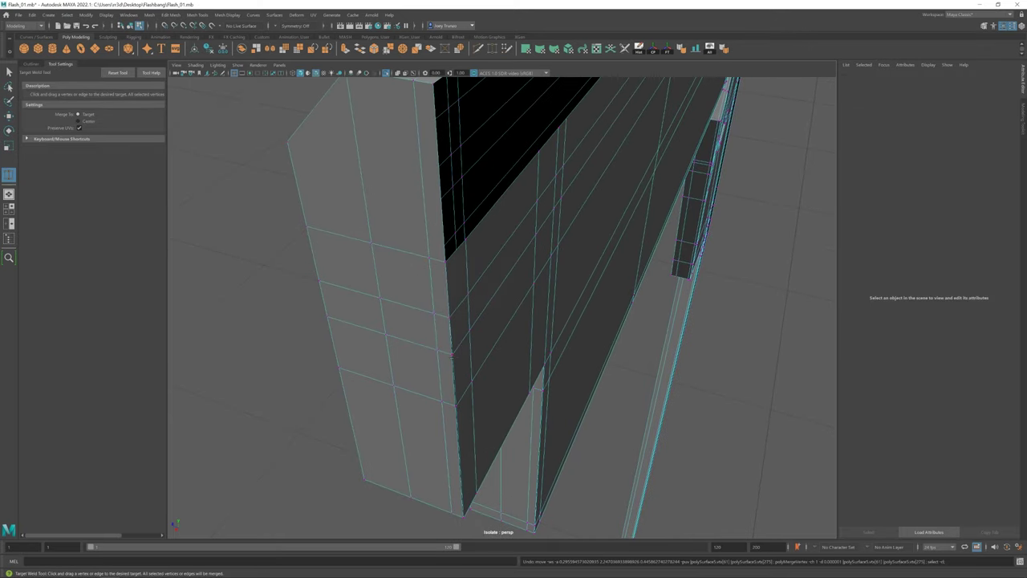
Step: Orbit in close to inspect the panel's underside and front face
left_click_drag(462, 514, 450, 337, "alt")
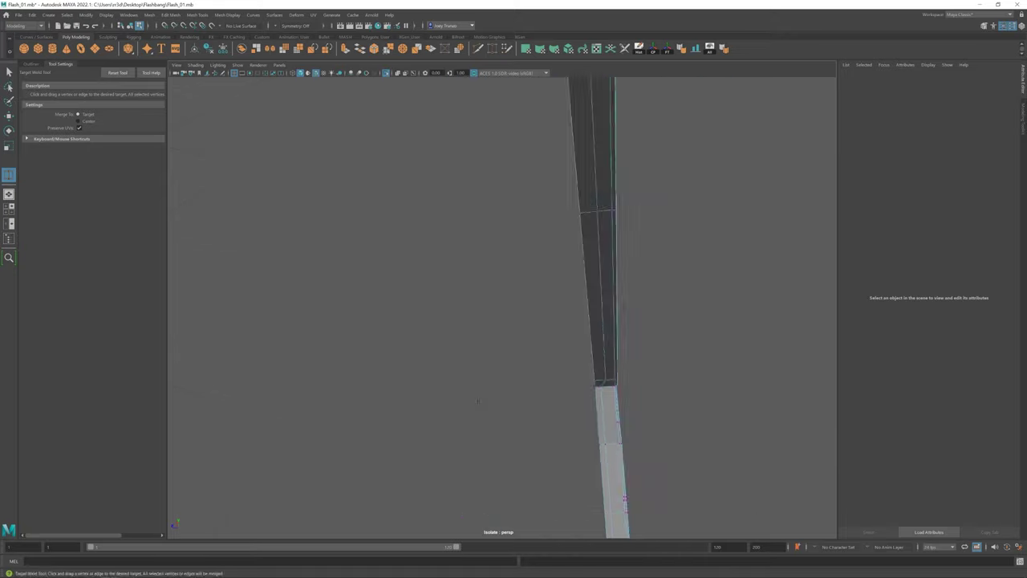
scroll(450, 337, "down", 5)
scroll(434, 297, "up", 5)
left_click_drag(433, 297, 483, 307, "alt")
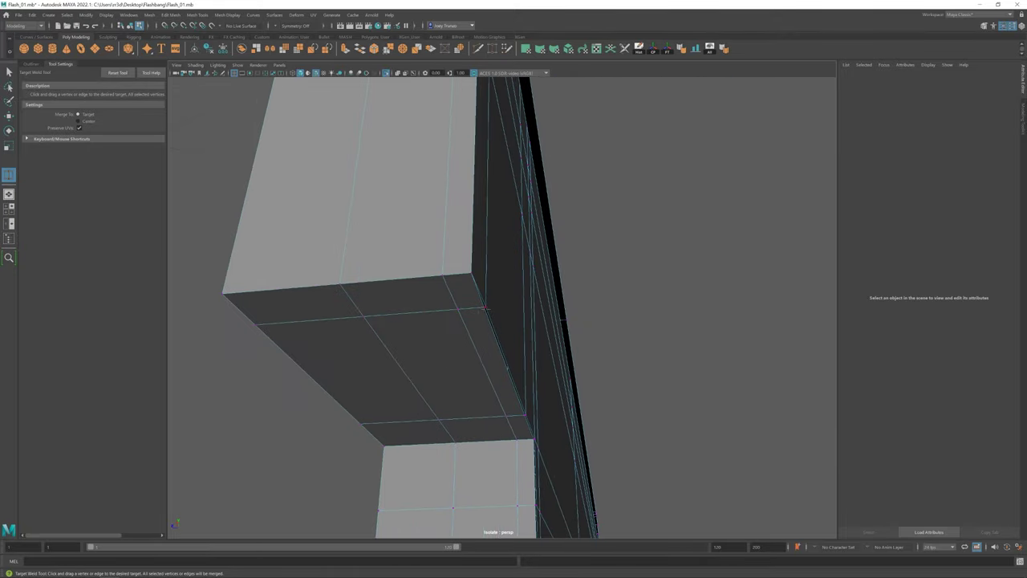
left_click_drag(529, 439, 517, 398, "alt")
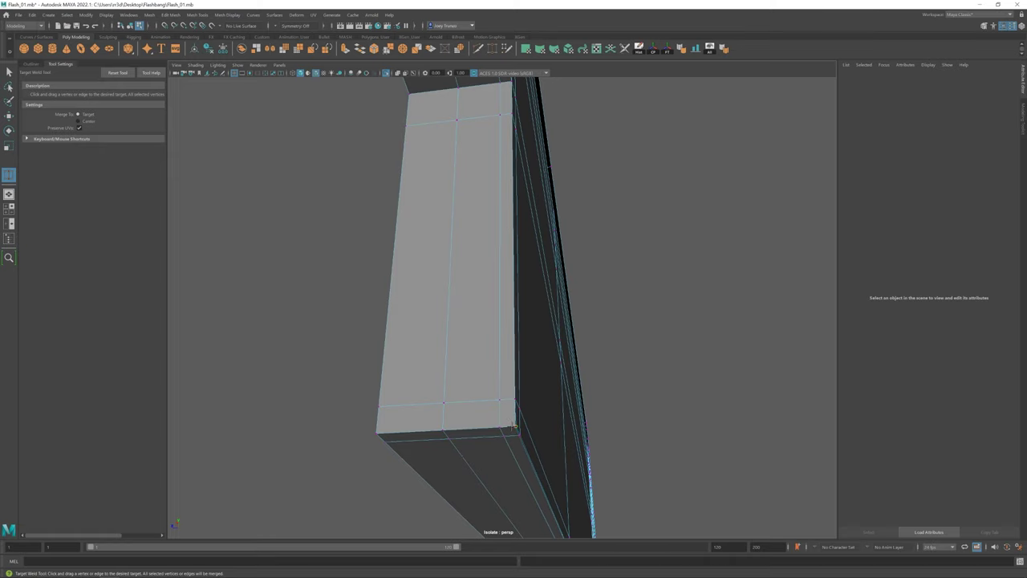
scroll(509, 386, "up", 4)
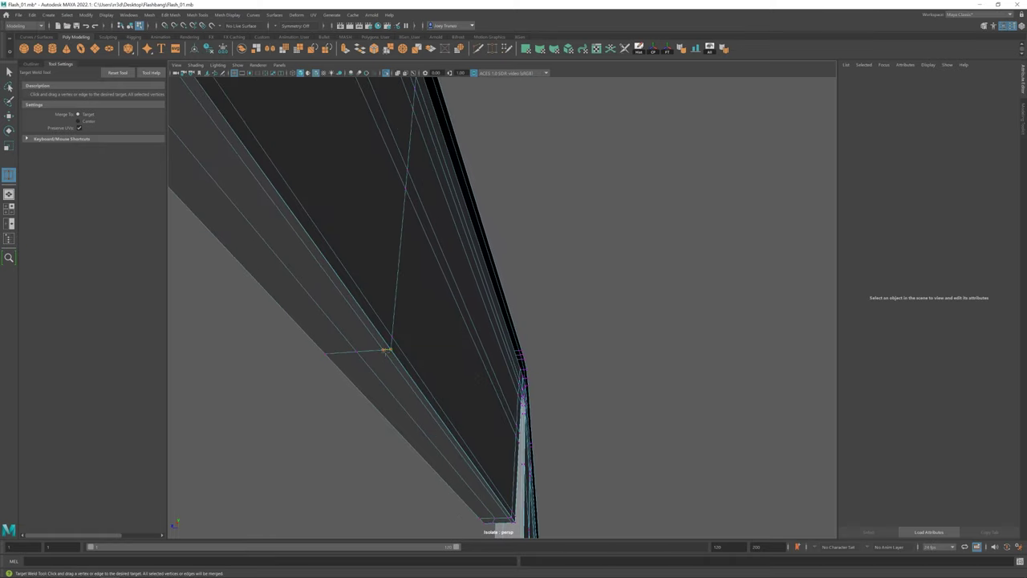
mouse_move(386, 350)
left_mouse_down("alt")
mouse_move(458, 442)
mouse_move(350, 328)
mouse_move(369, 366)
mouse_move(509, 335)
mouse_move(447, 361)
mouse_move(470, 339)
left_mouse_up("alt")
scroll(506, 234, "down", 3)
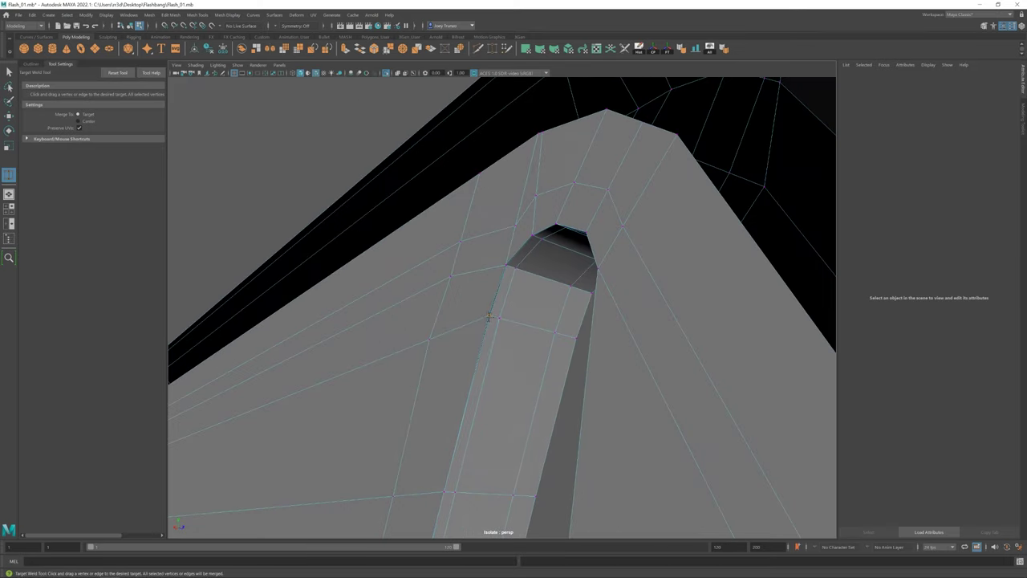
Step: Inspect the lever beam and its hole from several angles, then select the whole L-shaped lever
mouse_move(506, 265)
left_mouse_down("alt")
mouse_move(503, 294)
mouse_move(624, 252)
left_mouse_up("alt")
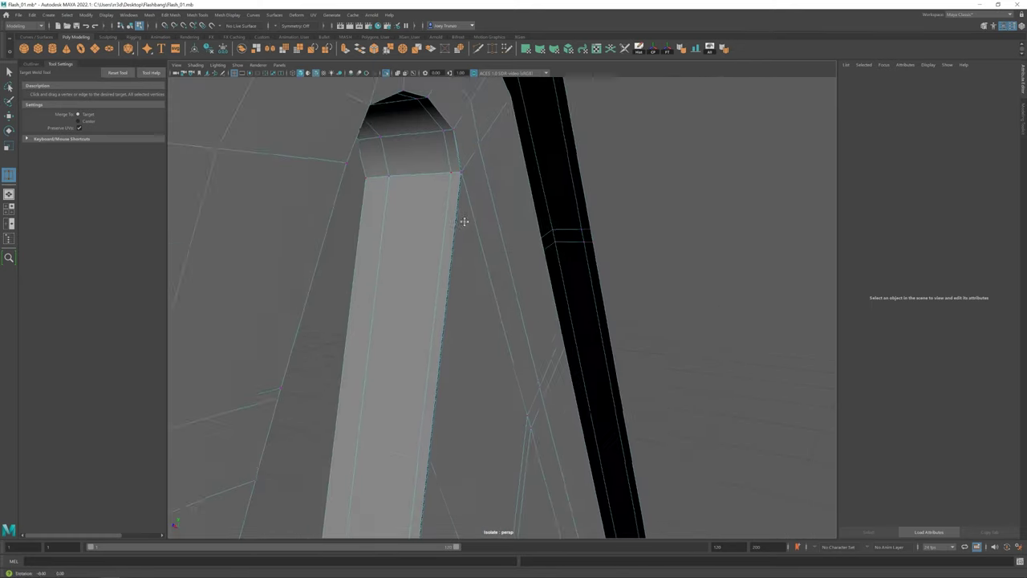
mouse_move(465, 220)
left_mouse_down("alt")
mouse_move(517, 231)
mouse_move(540, 259)
left_mouse_up("alt")
left_click_drag(531, 313, 582, 222, "alt")
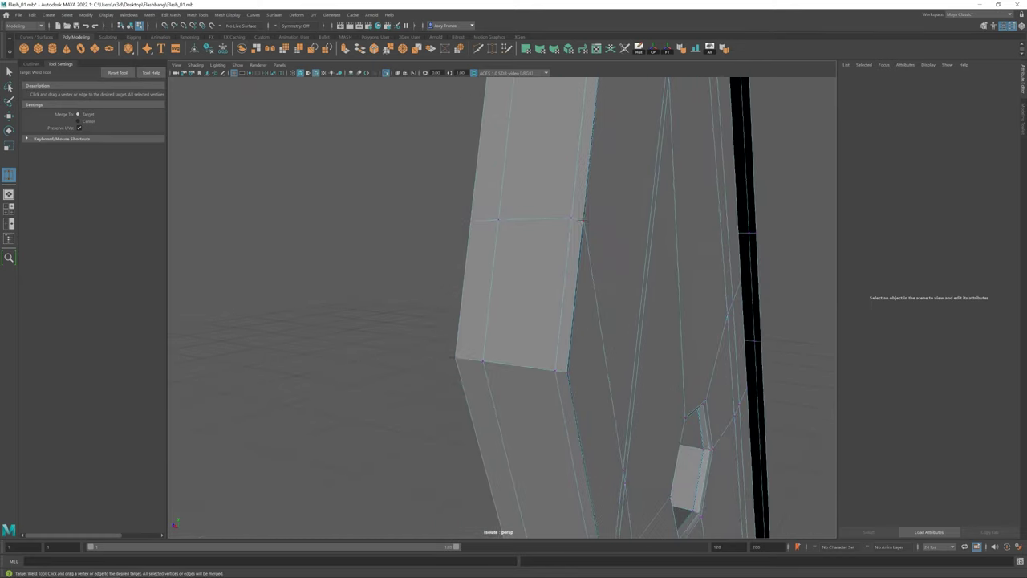
left_click_drag(567, 371, 551, 294, "alt")
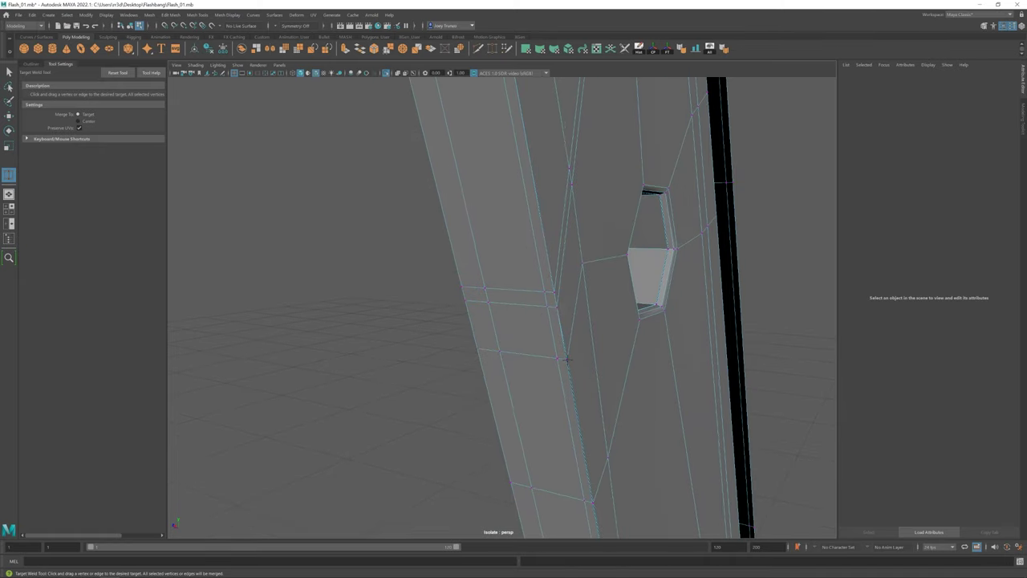
left_click_drag(567, 360, 608, 323, "alt")
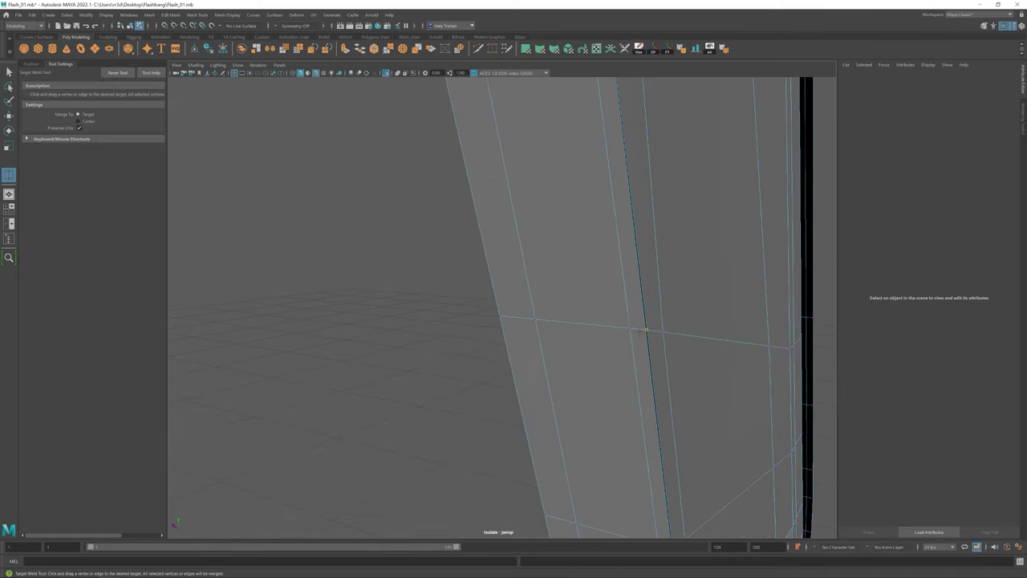
left_click_drag(631, 484, 568, 359, "alt")
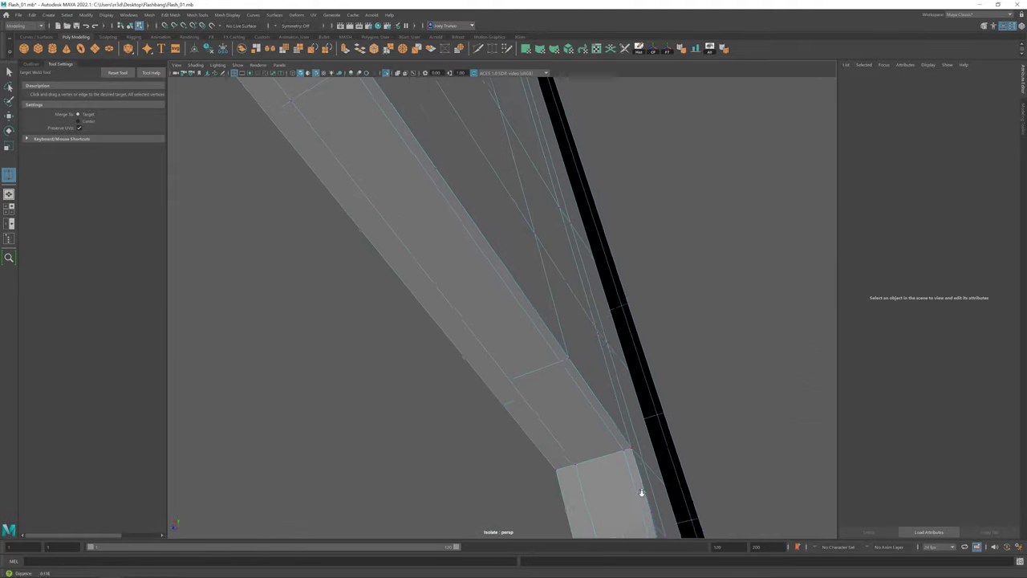
left_click_drag(641, 492, 618, 436, "alt")
mouse_move(621, 507)
left_mouse_down("alt")
mouse_move(504, 381)
mouse_move(492, 419)
left_mouse_up("alt")
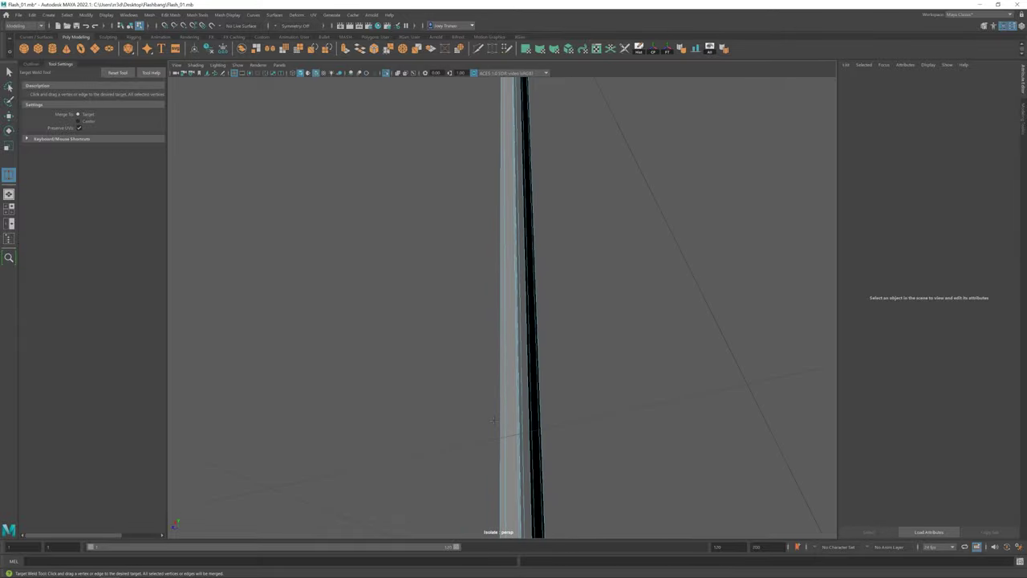
mouse_move(505, 357)
left_mouse_down("alt")
mouse_move(571, 379)
mouse_move(442, 422)
mouse_move(533, 442)
mouse_move(550, 498)
left_mouse_up("alt")
mouse_move(555, 367)
left_mouse_down("alt")
mouse_move(515, 388)
mouse_move(500, 440)
left_mouse_up("alt")
left_click(537, 292)
Step: Briefly view the full grenade around the lever, then isolate the lever again
key("w")
key("ctrl+1")
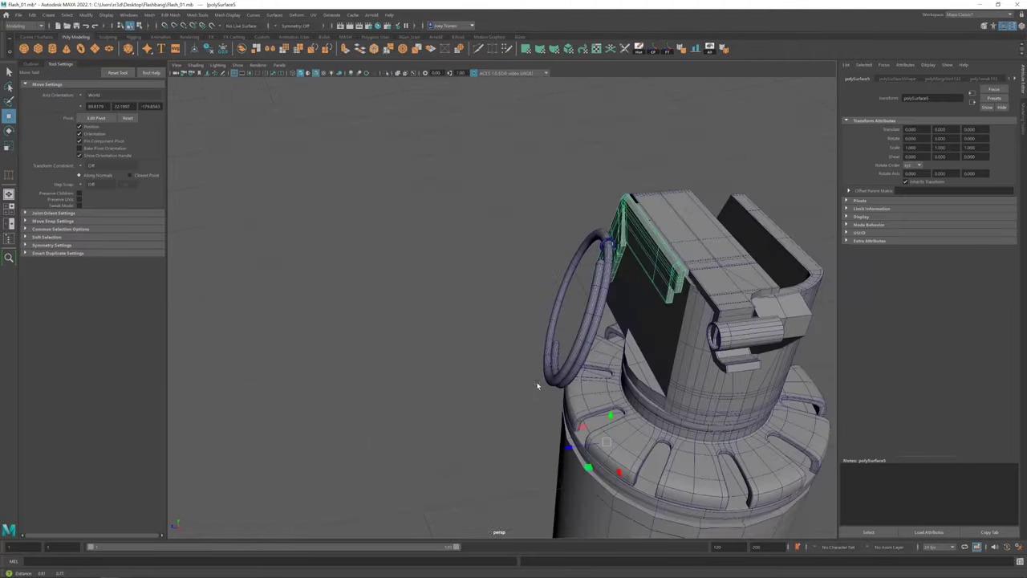
left_click_drag(393, 96, 480, 337, "alt")
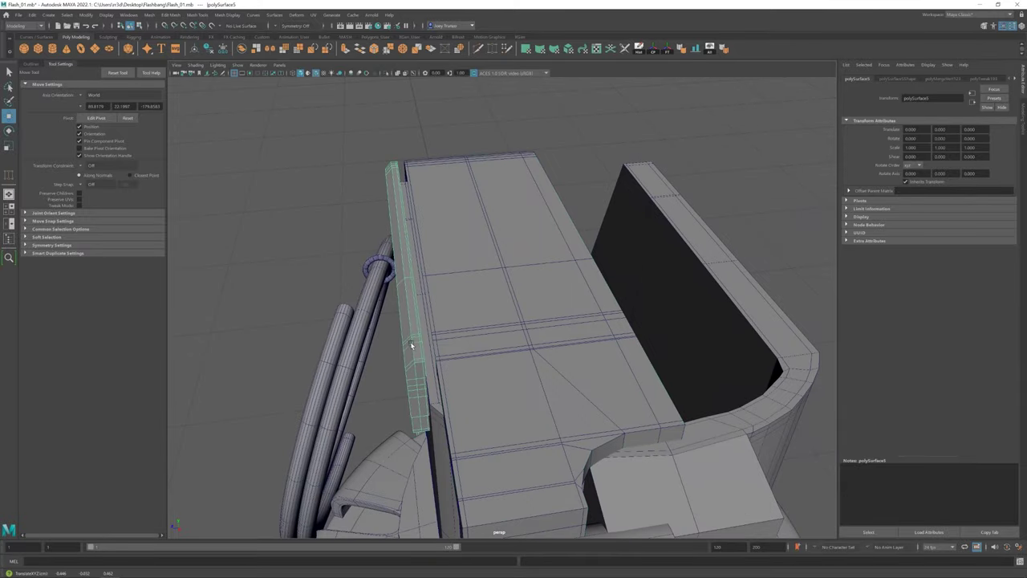
mouse_move(411, 345)
left_mouse_down("alt")
mouse_move(481, 356)
mouse_move(513, 329)
mouse_move(625, 289)
mouse_move(470, 270)
left_mouse_up("alt")
key("ctrl+1")
Step: Separate the bent lever piece from the lever mesh
left_click(626, 290)
left_click(471, 272)
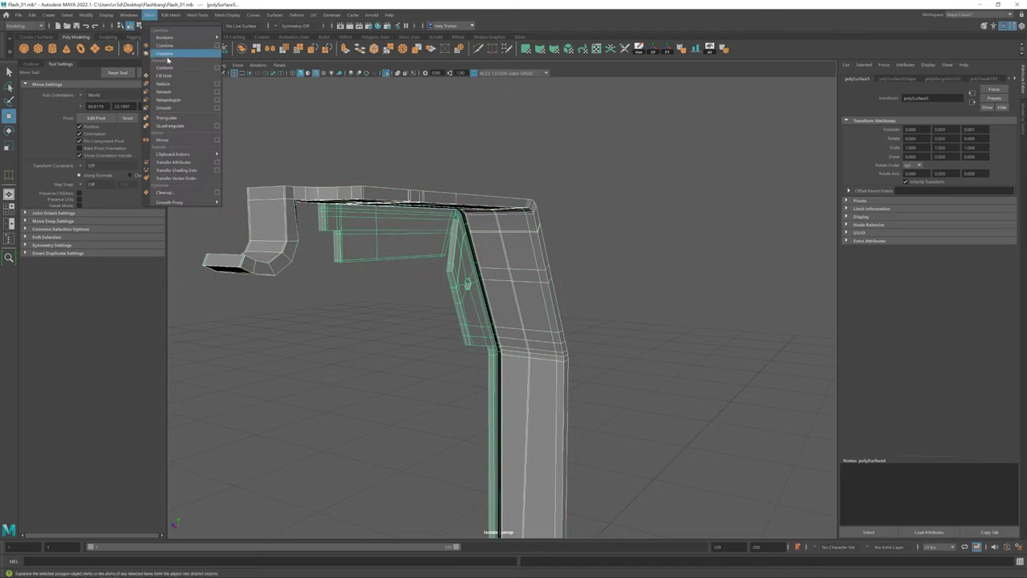
left_click(167, 59)
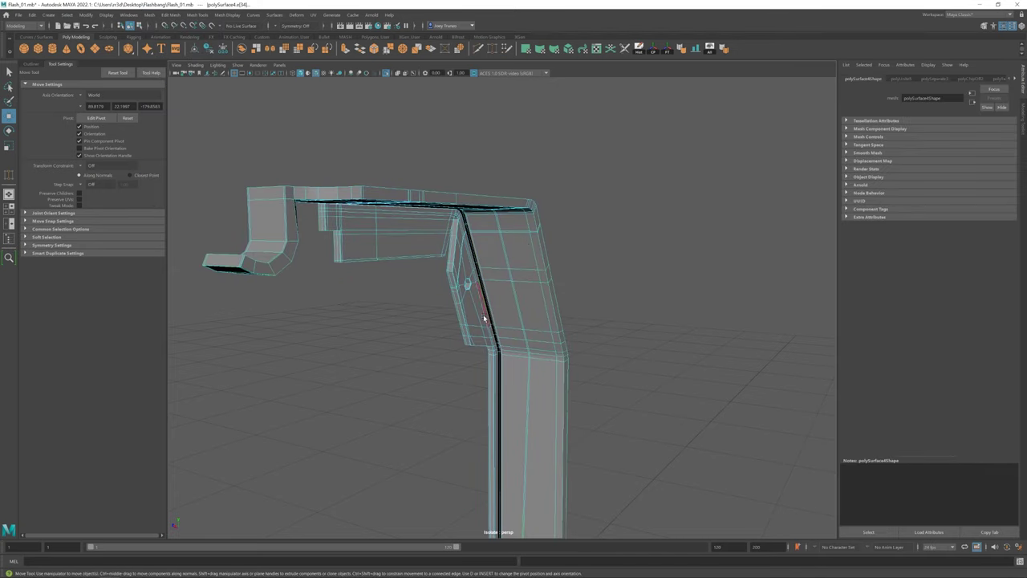
mouse_move(483, 319)
left_mouse_down("alt")
mouse_move(388, 289)
mouse_move(449, 281)
left_mouse_up("alt")
Step: Bridge the open edges along the lever's bend and select a vertex at its end
left_click(170, 15)
left_click(187, 51)
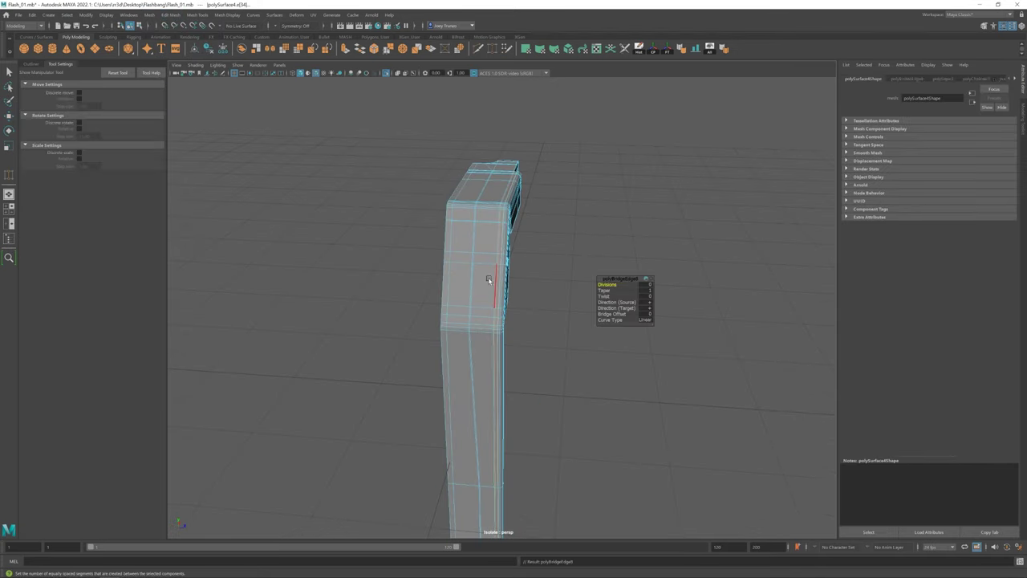
key("w")
mouse_move(623, 316)
left_mouse_down("alt")
mouse_move(601, 353)
mouse_move(518, 305)
mouse_move(511, 287)
mouse_move(635, 238)
left_mouse_up("alt")
scroll(601, 358, "up", 5)
left_click(588, 335)
left_click(641, 238)
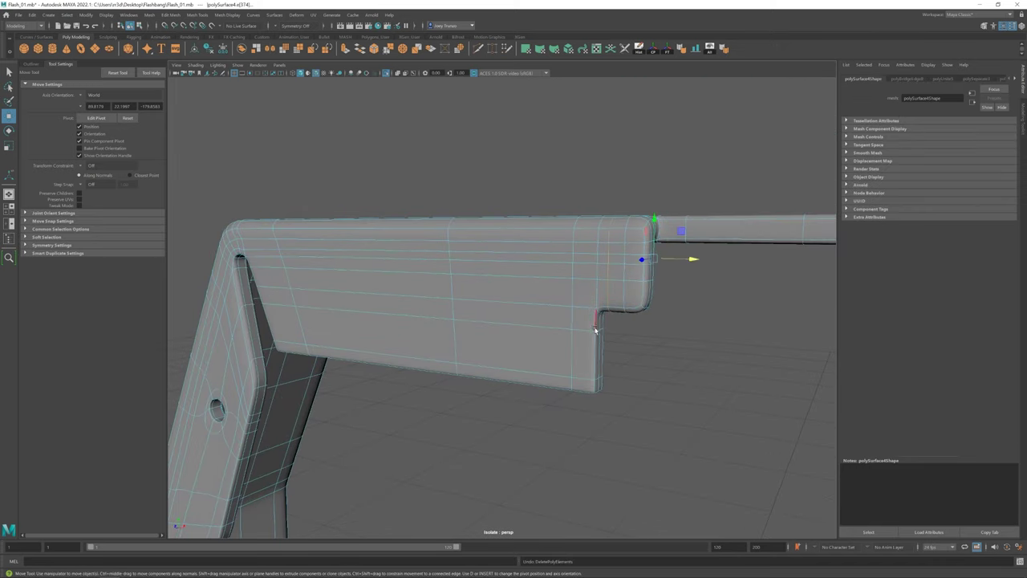
Step: Show the full flashbang and select the grenade's top body piece
left_click(465, 307)
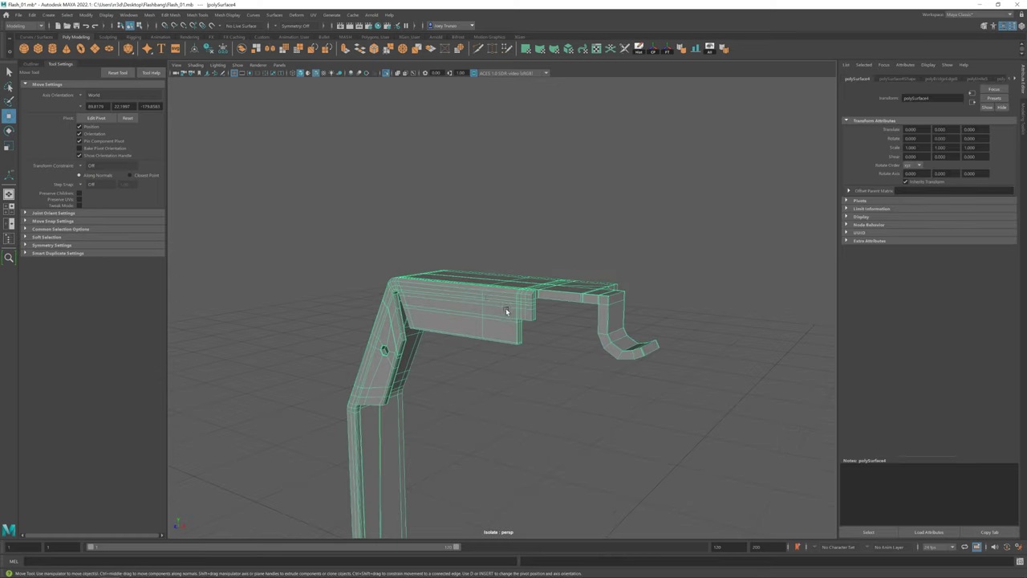
left_click(435, 254)
left_click(437, 307)
key("ctrl+1")
left_click_drag(436, 307, 495, 343, "alt")
left_click(495, 343)
left_click(596, 350)
mouse_move(596, 351)
left_mouse_down("alt")
mouse_move(544, 343)
mouse_move(550, 363)
mouse_move(521, 321)
left_mouse_up("alt")
left_click(522, 265)
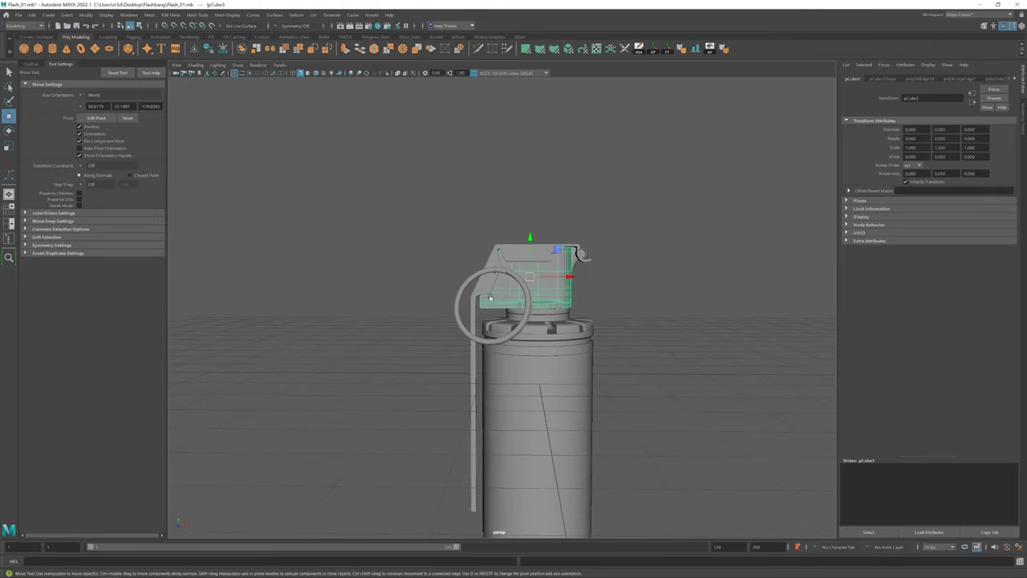
left_click_drag(522, 265, 481, 269, "alt")
Step: Undo a vertex move on the top body piece and select the lever piece
left_click(471, 264)
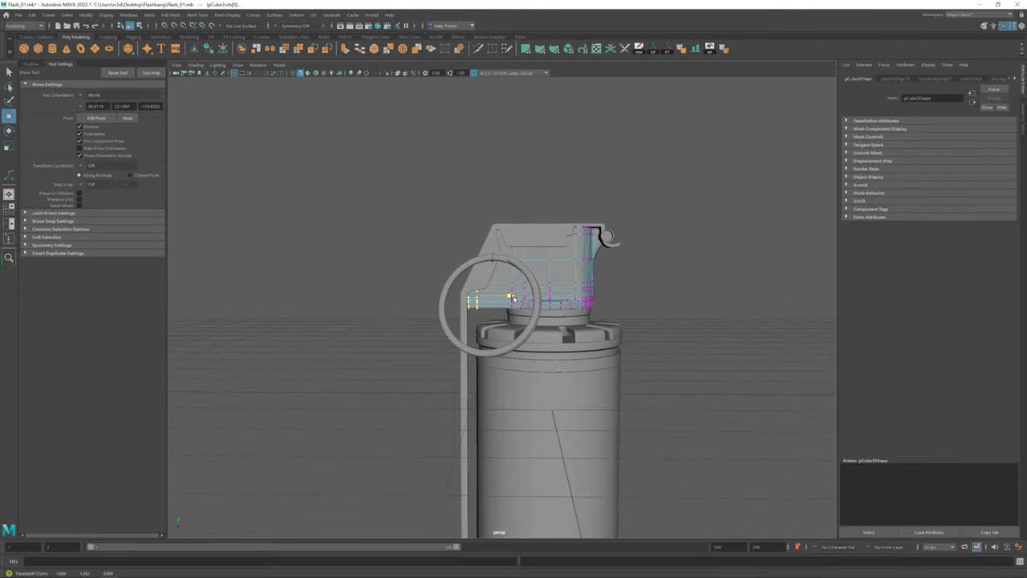
left_click(643, 305)
mouse_move(642, 304)
left_mouse_down("alt")
mouse_move(552, 346)
mouse_move(507, 302)
mouse_move(468, 330)
left_mouse_up("alt")
key("ctrl+z")
left_click(636, 436)
scroll(490, 389, "down", 5)
scroll(516, 315, "up", 5)
left_click(486, 318)
Step: From a top-down view, marquee-select the mirrored lever half's vertices in wireframe
mouse_move(472, 395)
left_mouse_down("alt")
mouse_move(459, 399)
mouse_move(540, 360)
mouse_move(463, 447)
left_mouse_up("alt")
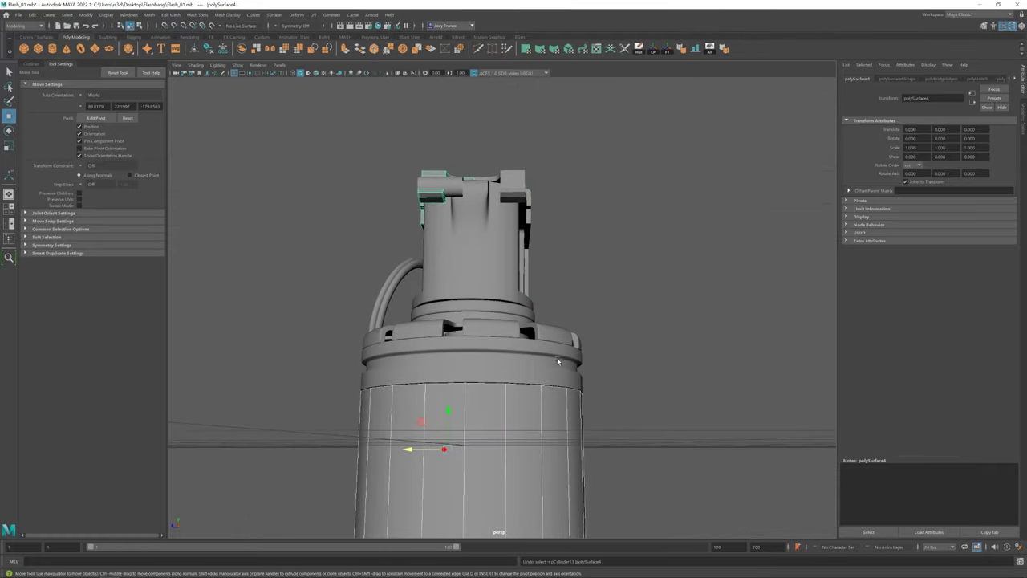
left_click_drag(457, 448, 472, 321, "alt")
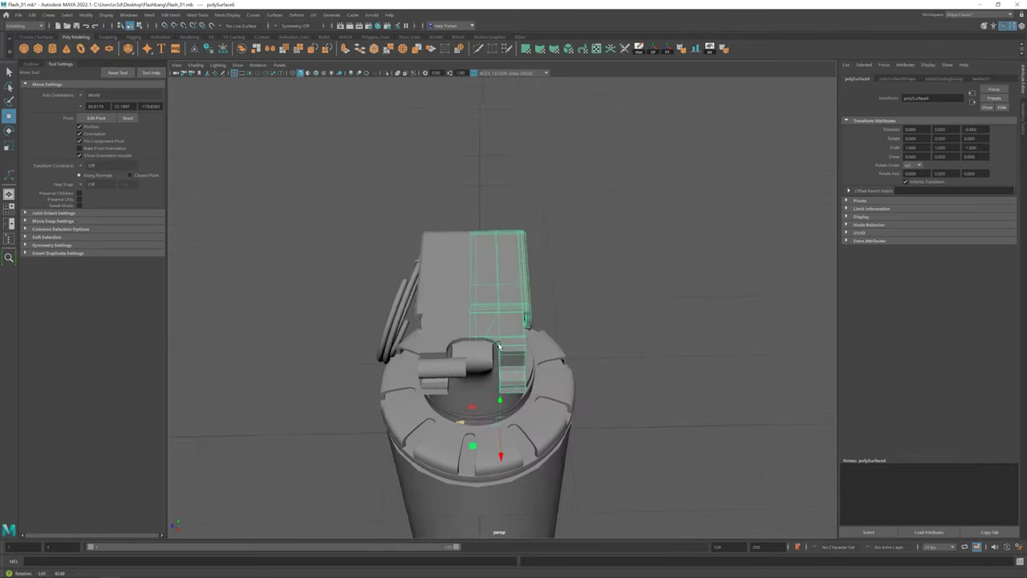
key("F9")
left_click_drag(472, 275, 502, 357, "alt")
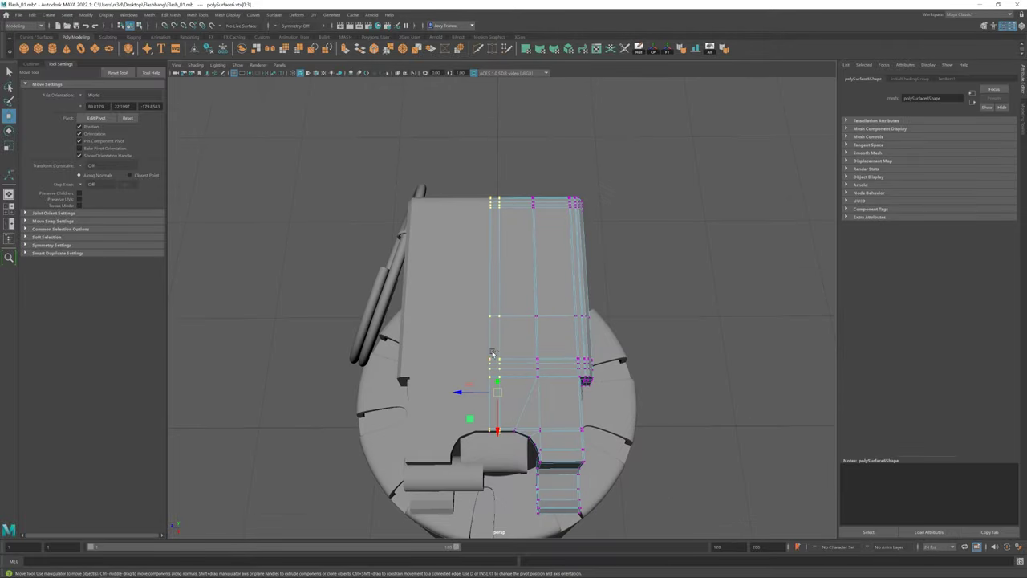
mouse_move(463, 392)
left_mouse_down("alt")
mouse_move(473, 417)
mouse_move(449, 401)
left_mouse_up("alt")
key("4")
scroll(314, 316, "down", 5)
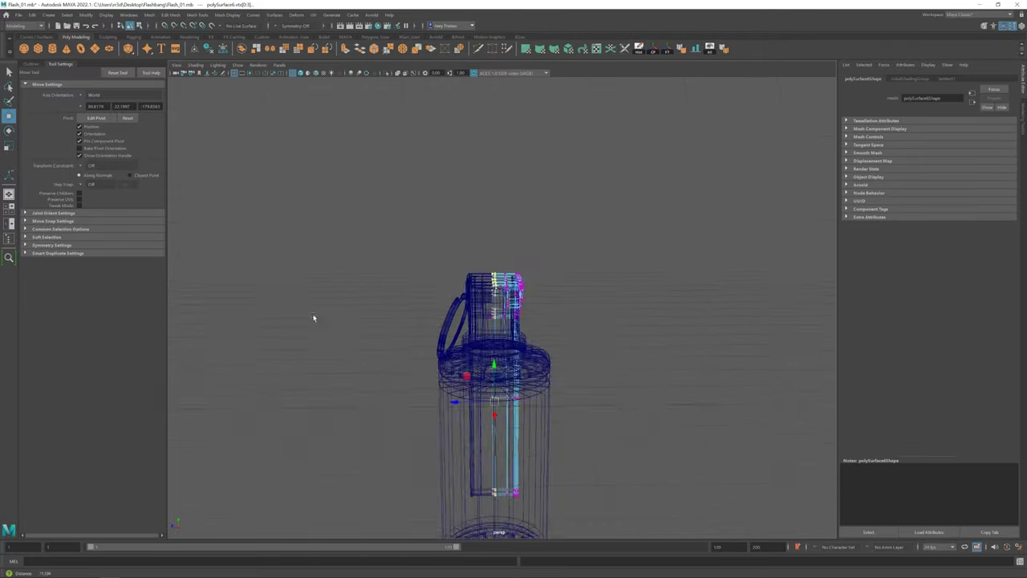
mouse_move(396, 148)
left_mouse_down()
mouse_move(503, 484)
mouse_move(493, 227)
mouse_move(514, 251)
mouse_move(523, 223)
mouse_move(291, 106)
left_mouse_up()
scroll(436, 366, "up", 5)
Step: Return to shaded display, select the lever part and isolate it
key("5")
left_click(520, 223)
key("ctrl+1")
left_click(171, 15)
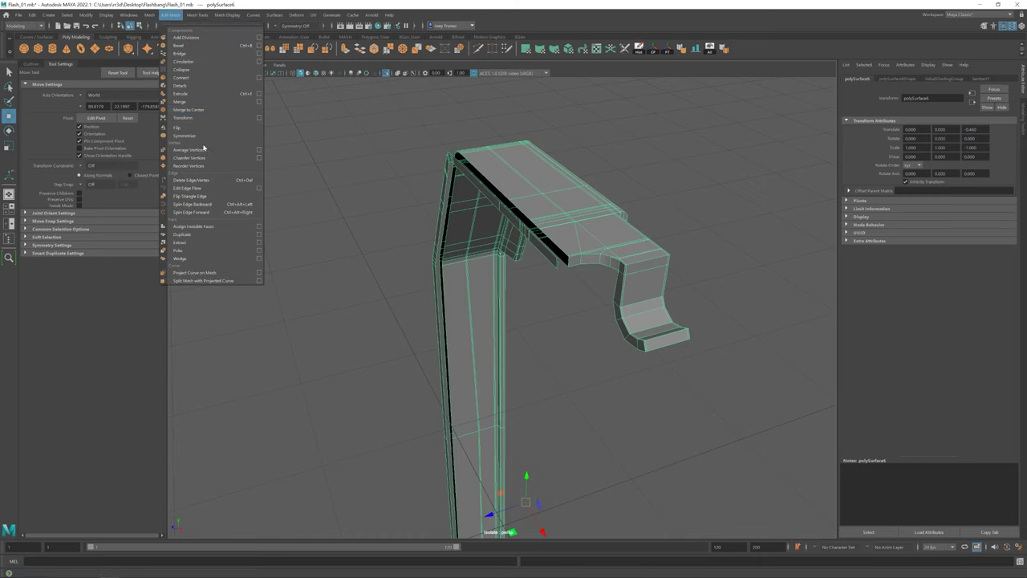
Step: Select the lever's seam edges in edge mode and return to the full grenade view
left_click(477, 183)
key("ctrl+1")
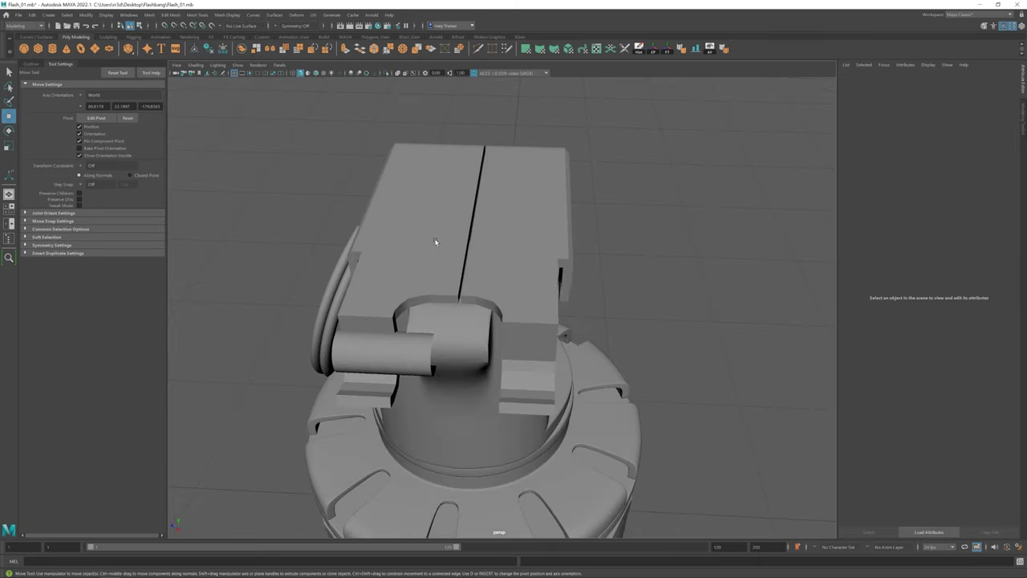
left_click(435, 242)
mouse_move(435, 242)
left_mouse_down("alt")
mouse_move(440, 185)
mouse_move(377, 247)
mouse_move(446, 314)
mouse_move(546, 335)
mouse_move(464, 215)
left_mouse_up("alt")
key("ctrl+1")
key("F10")
key("q")
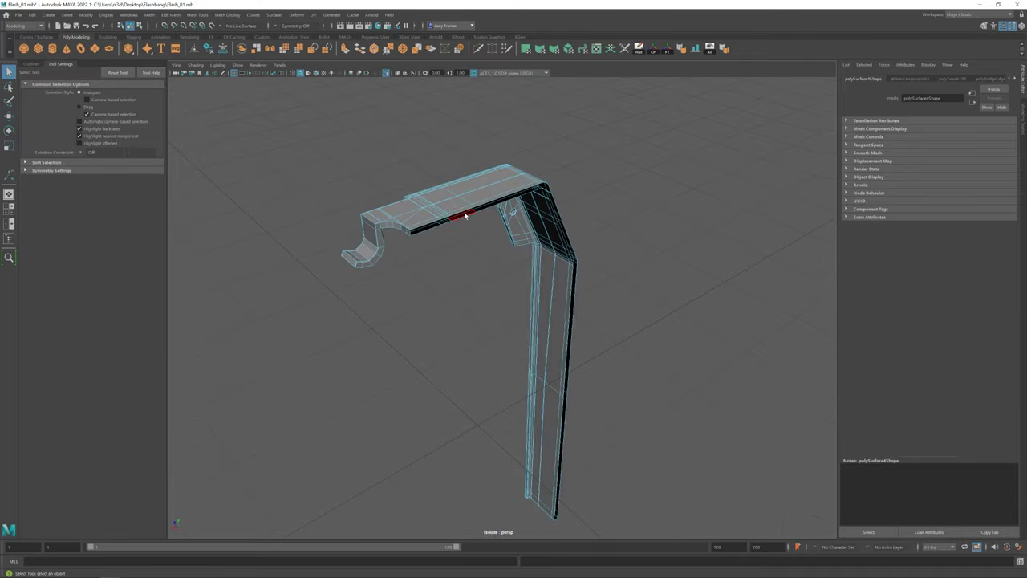
key("ctrl+1")
key("w")
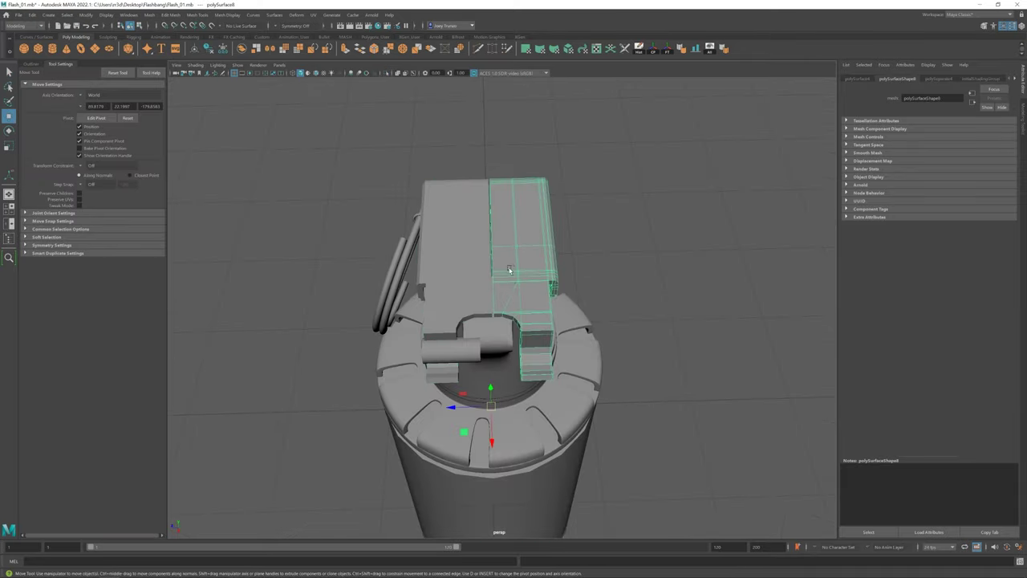
left_click_drag(385, 97, 462, 472, "alt")
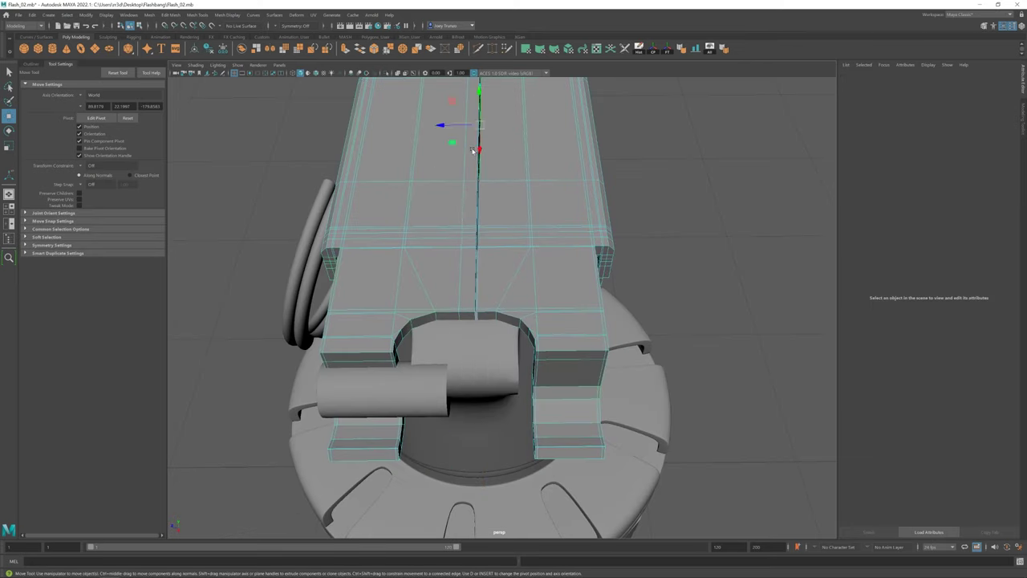
Step: Bridge the seam down the lever's centre and pull the bridge vertices down slightly
left_click(168, 15)
left_click(188, 54)
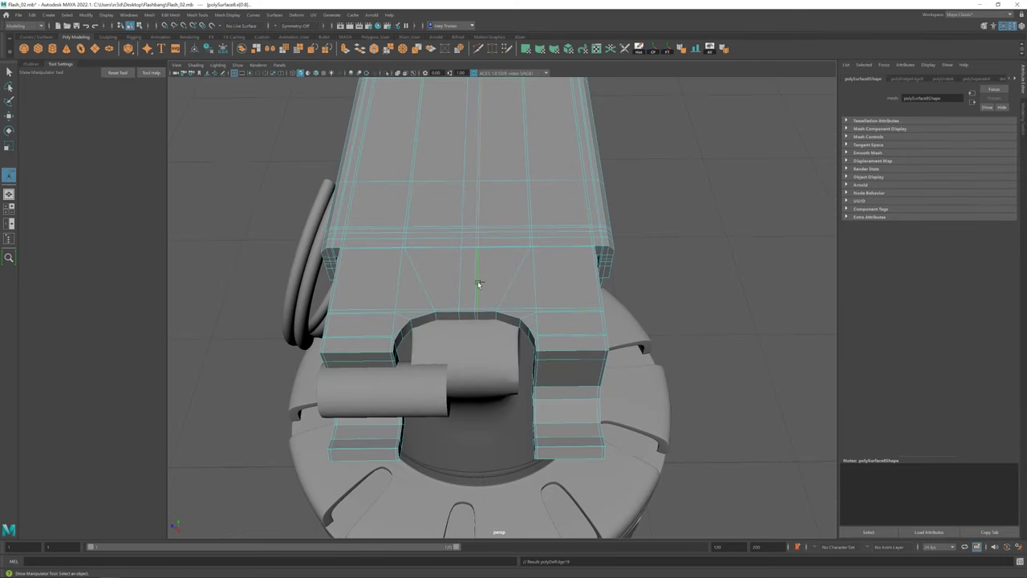
scroll(478, 284, "down", 3)
key("w")
left_click_drag(478, 284, 498, 241, "alt")
scroll(512, 336, "up", 5)
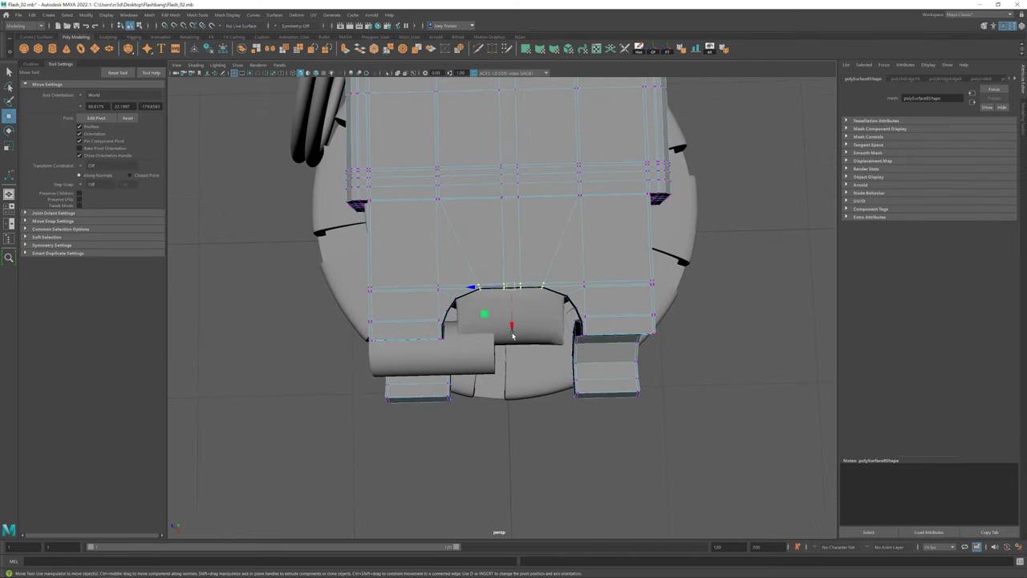
left_click_drag(513, 336, 510, 321)
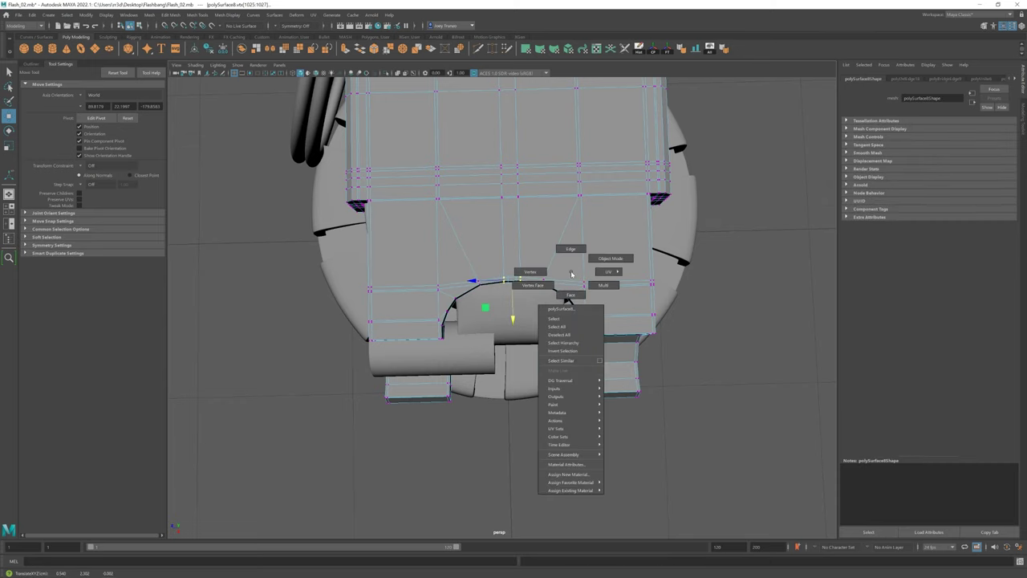
right_click_drag(571, 274, 610, 259)
Step: Insert an edge loop into the lever block near the pin cutout
mouse_move(610, 258)
left_mouse_down("alt")
mouse_move(518, 291)
mouse_move(481, 273)
left_mouse_up("alt")
scroll(517, 291, "up", 5)
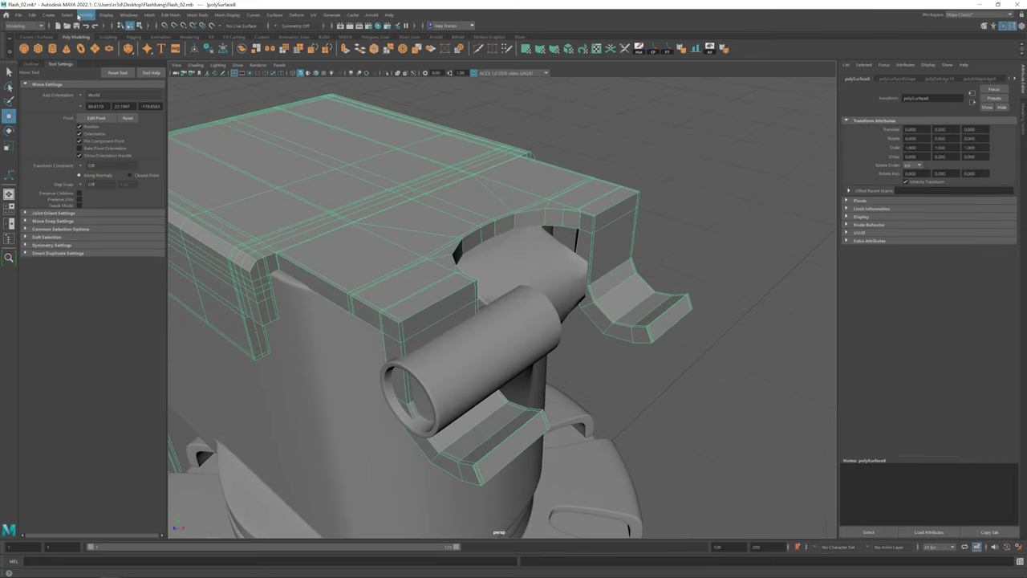
left_click(214, 77)
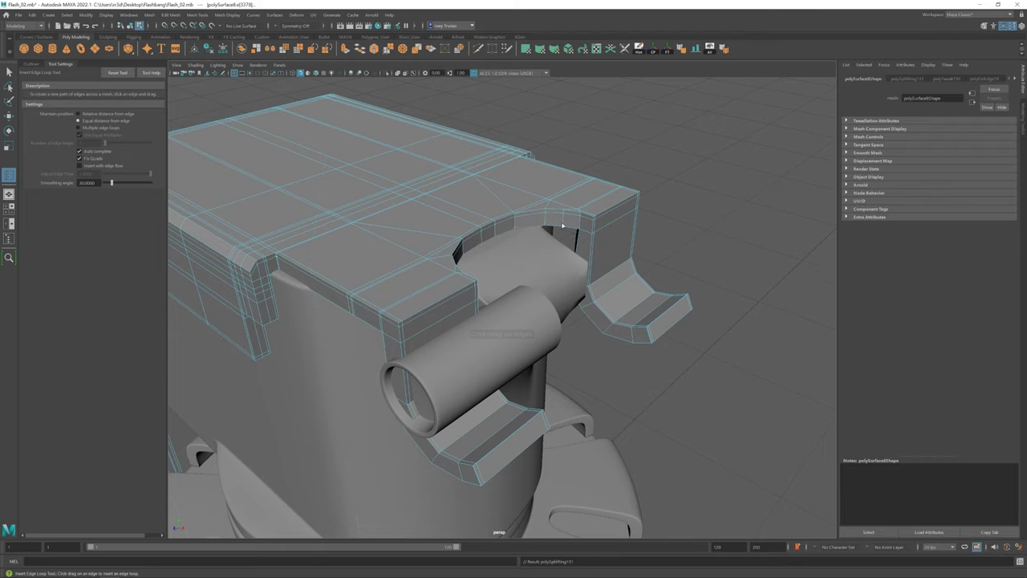
scroll(481, 246, "down", 5)
Step: Select and move vertices along the top of the fuse housing
mouse_move(482, 247)
left_mouse_down("alt")
mouse_move(459, 271)
mouse_move(434, 272)
left_mouse_up("alt")
left_click(459, 271)
key("w")
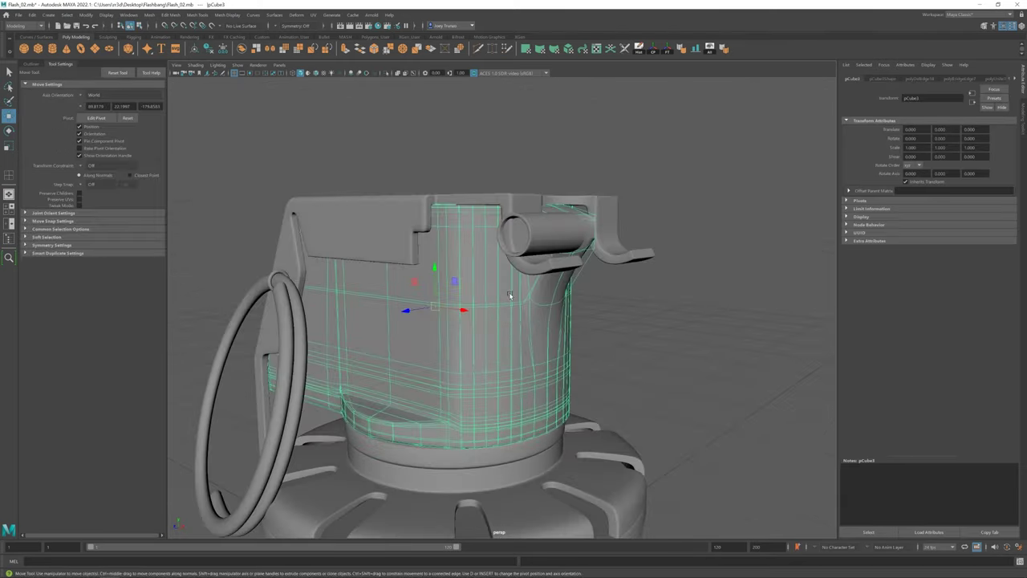
right_click_drag(470, 270, 433, 257)
left_click_drag(433, 256, 254, 178, "alt")
mouse_move(254, 178)
left_mouse_down()
mouse_move(639, 254)
mouse_move(478, 207)
left_mouse_up()
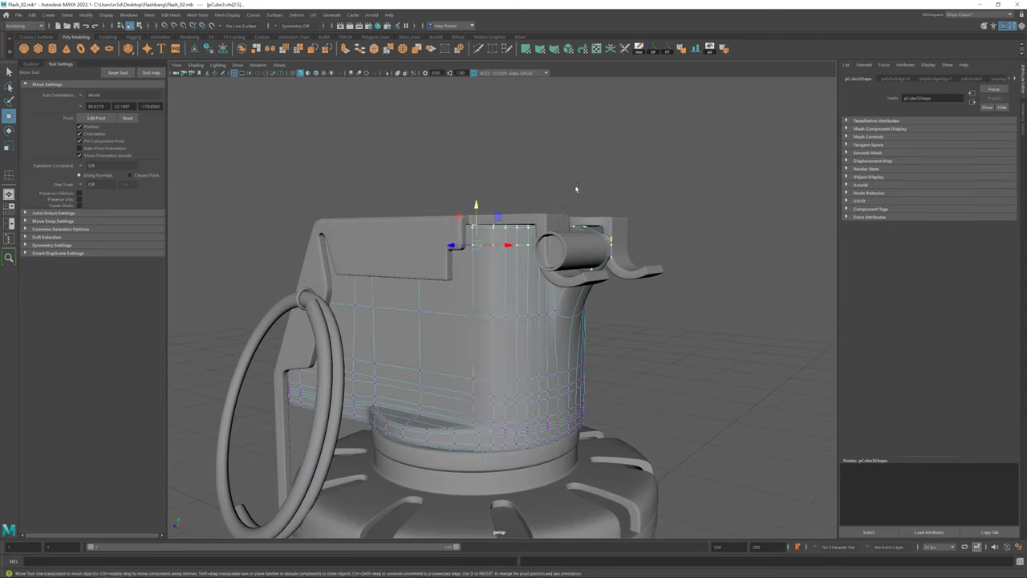
scroll(575, 189, "down", 5)
mouse_move(578, 284)
left_mouse_down("alt")
mouse_move(469, 291)
mouse_move(483, 287)
mouse_move(482, 337)
left_mouse_up("alt")
left_click(469, 291)
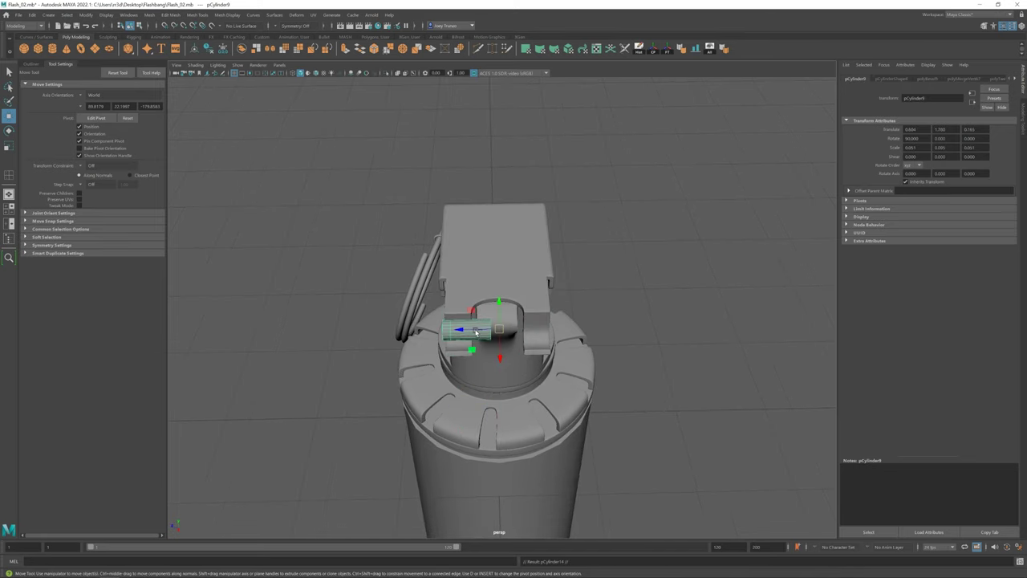
Step: Select the pin cylinder's edges, then the pin cylinder object itself
key("w")
scroll(440, 290, "up", 3)
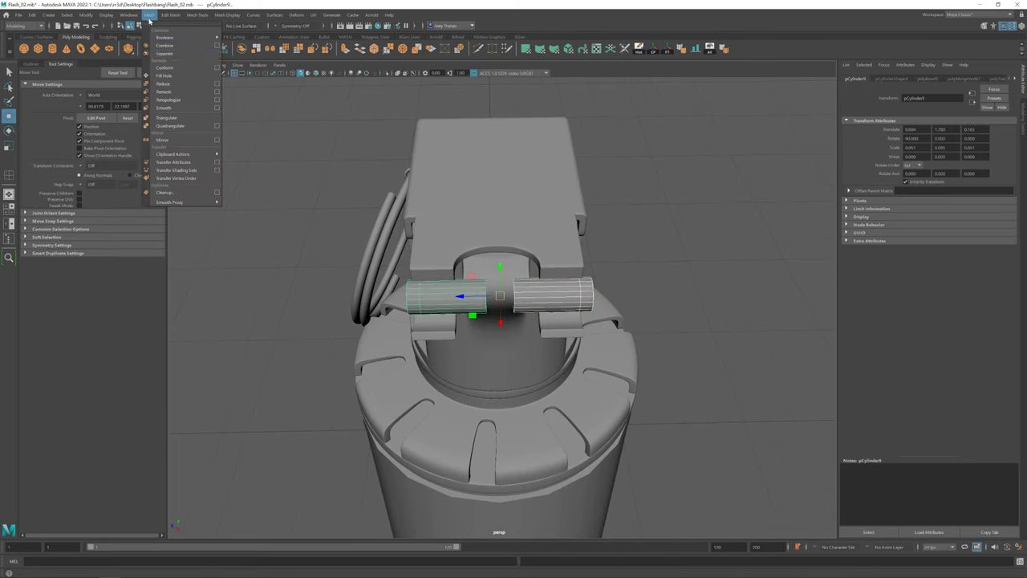
right_click_drag(523, 295, 493, 295)
right_click_drag(591, 277, 618, 257)
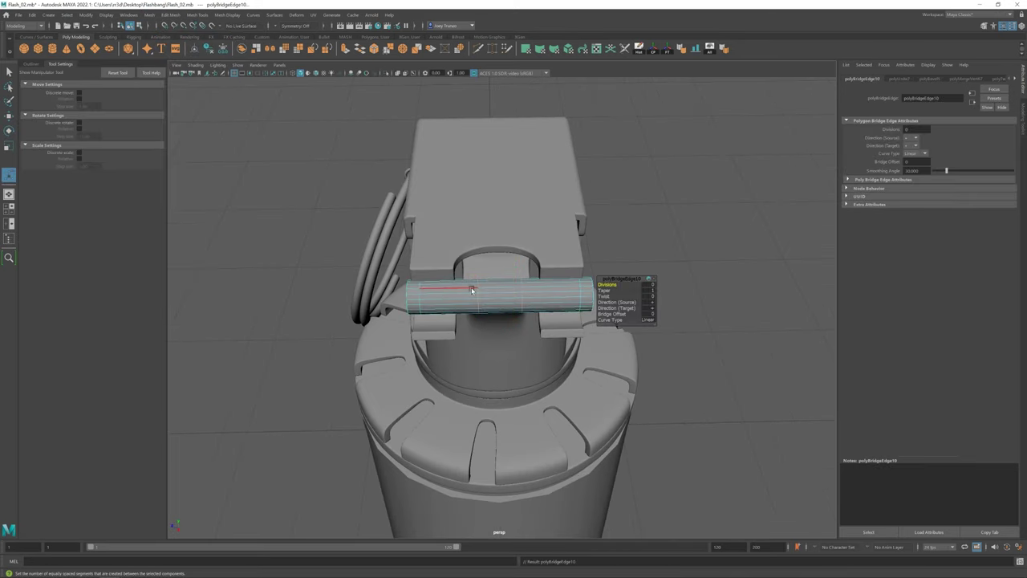
mouse_move(618, 257)
left_mouse_down("alt")
mouse_move(399, 291)
mouse_move(514, 281)
mouse_move(592, 195)
left_mouse_up("alt")
scroll(513, 280, "up", 3)
left_click(533, 281)
right_click_drag(591, 195, 562, 195)
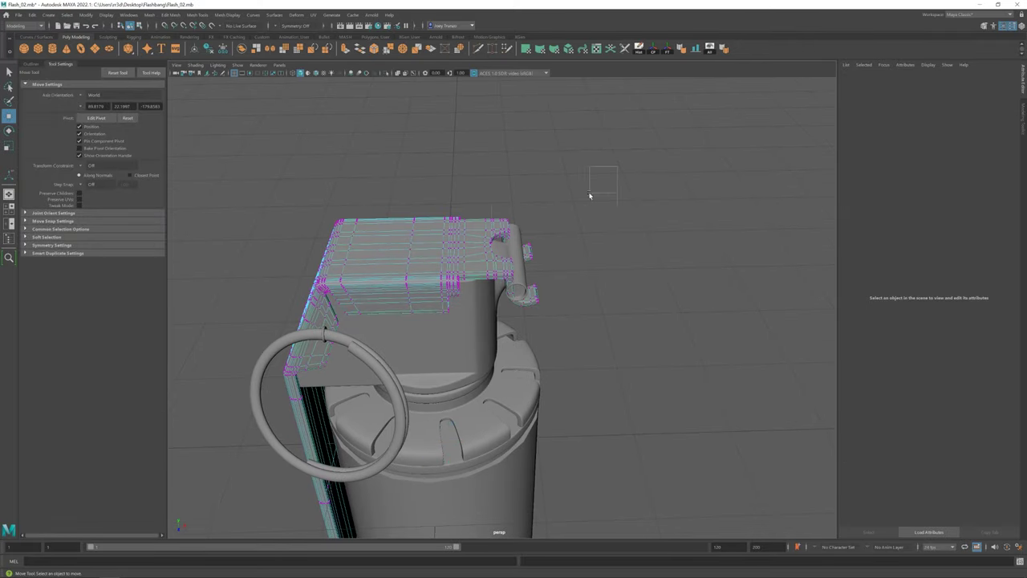
left_click_drag(561, 195, 555, 332, "alt")
Step: Select and scale the arch vertices around the pin cutout
mouse_move(472, 199)
left_mouse_down()
mouse_move(550, 255)
mouse_move(465, 265)
left_mouse_up()
scroll(465, 265, "up", 3)
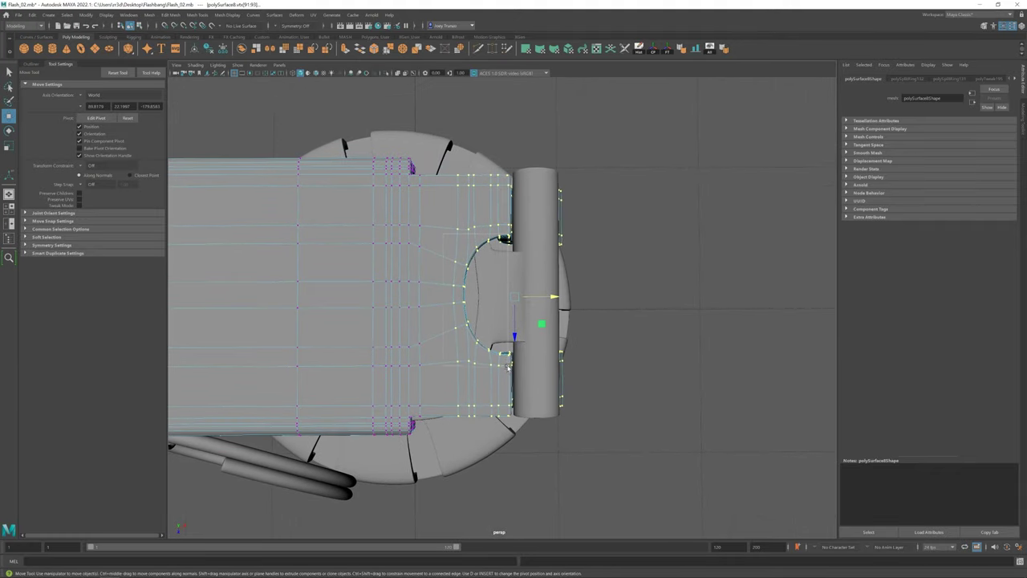
mouse_move(434, 378)
left_mouse_down("alt")
mouse_move(531, 302)
mouse_move(509, 335)
left_mouse_up("alt")
key("r")
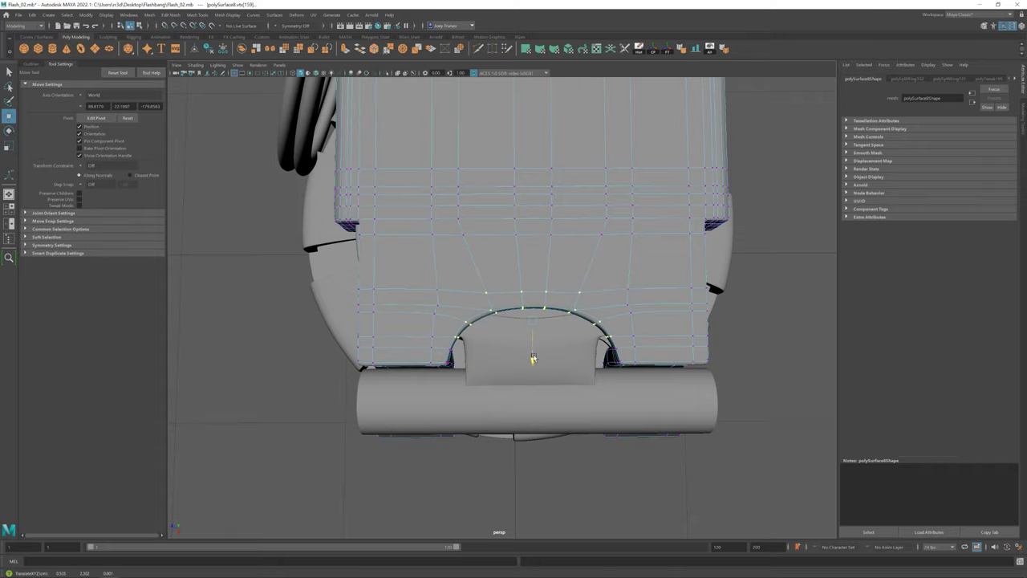
mouse_move(533, 358)
left_mouse_down("alt")
mouse_move(522, 334)
mouse_move(615, 230)
mouse_move(628, 303)
mouse_move(618, 300)
mouse_move(650, 271)
mouse_move(521, 259)
mouse_move(477, 241)
mouse_move(518, 257)
mouse_move(468, 288)
mouse_move(543, 278)
mouse_move(541, 215)
mouse_move(506, 163)
mouse_move(533, 345)
left_mouse_up("alt")
Step: Isolate the lever piece and inspect its welded vertices around the hooked end
key("F8")
key("ctrl+1")
left_click(527, 255)
left_click_drag(504, 239, 439, 300, "alt")
left_click_drag(469, 409, 470, 299, "alt")
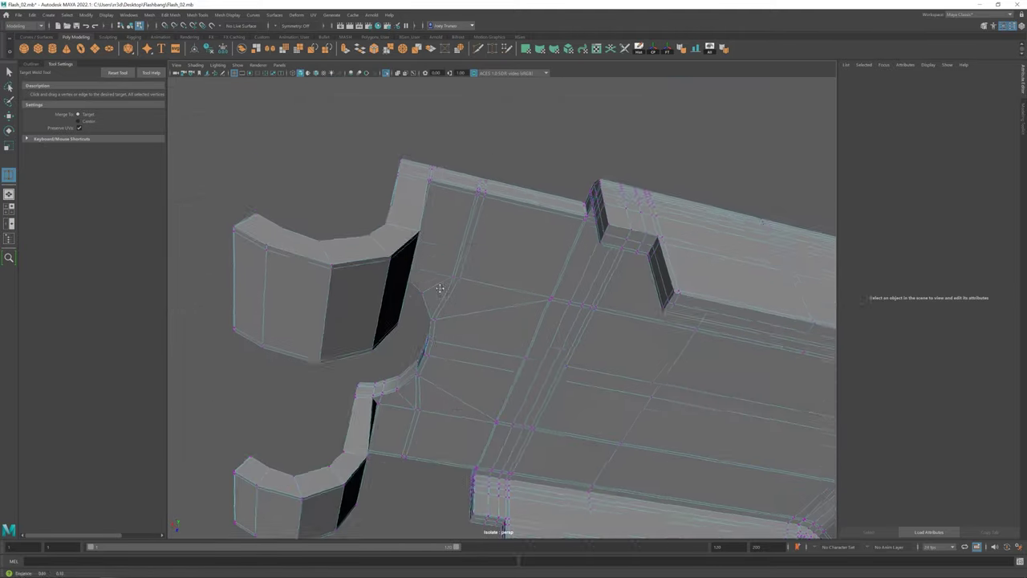
mouse_move(490, 429)
left_mouse_down("alt")
mouse_move(566, 255)
mouse_move(564, 300)
left_mouse_up("alt")
key("w")
right_click_drag(564, 300, 451, 353, "alt")
Step: Isolate the fuse housing pCube3 and select its upper inner wall faces
left_click(452, 353)
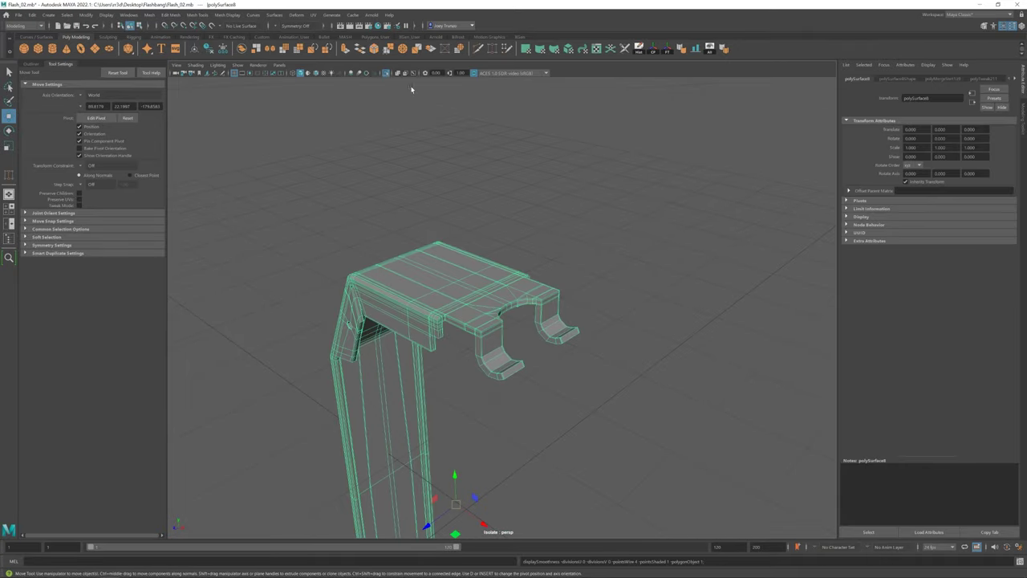
key("ctrl+1")
mouse_move(569, 252)
left_mouse_down("alt")
mouse_move(372, 85)
mouse_move(497, 241)
mouse_move(506, 275)
mouse_move(447, 336)
mouse_move(573, 325)
mouse_move(657, 353)
mouse_move(530, 337)
mouse_move(344, 373)
mouse_move(637, 428)
mouse_move(662, 377)
mouse_move(275, 393)
left_mouse_up("alt")
key("ctrl+1")
key("F9")
scroll(482, 260, "down", 2)
key("F11")
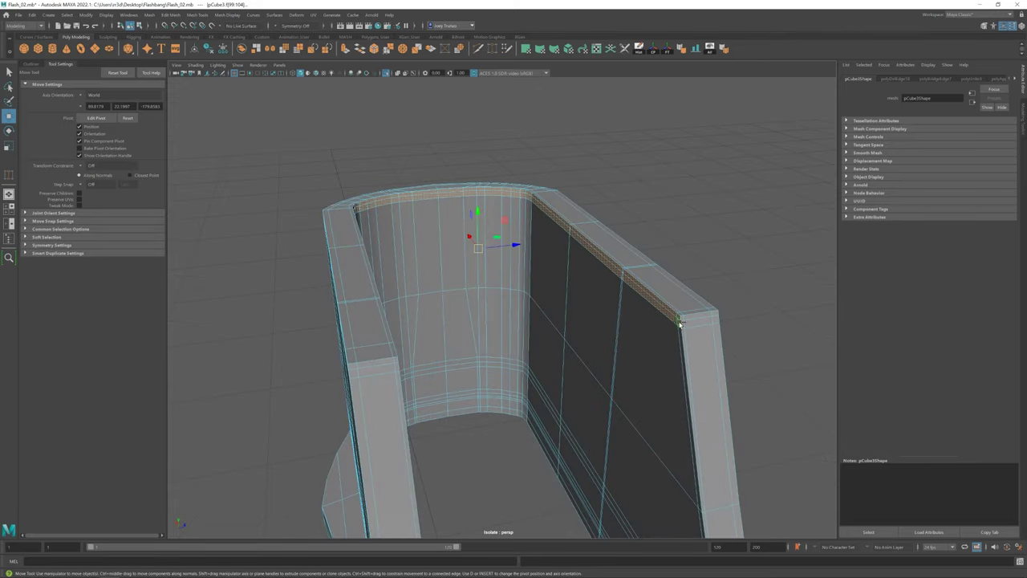
left_click(678, 321)
mouse_move(266, 492)
left_mouse_down("alt")
mouse_move(663, 368)
mouse_move(270, 392)
left_mouse_up("alt")
left_click_drag(360, 394, 627, 382, "alt")
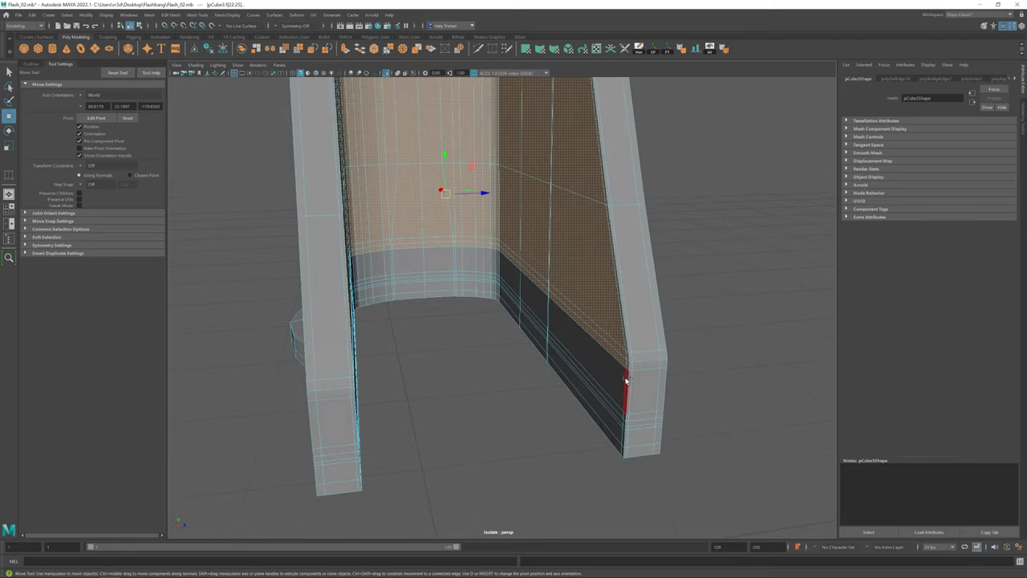
left_click_drag(497, 391, 301, 438, "alt")
mouse_move(357, 394)
left_mouse_down("alt")
mouse_move(619, 423)
mouse_move(308, 415)
mouse_move(587, 446)
left_mouse_up("alt")
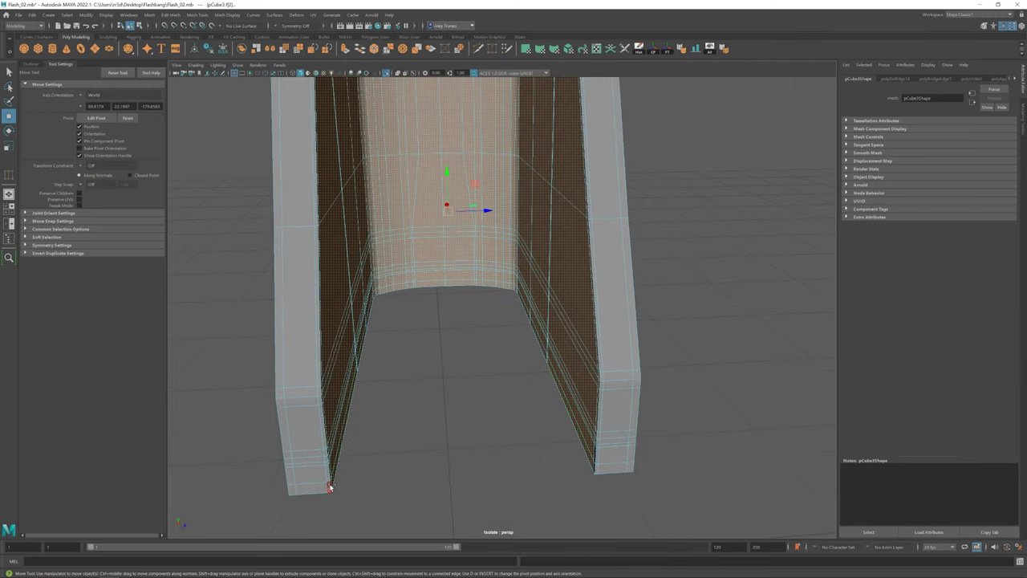
Step: Scale and move the inner wall faces to hug the grenade top, then exit isolate select
key("r")
scroll(496, 326, "down", 5)
mouse_move(496, 326)
left_mouse_down("alt")
mouse_move(594, 268)
mouse_move(529, 221)
left_mouse_up("alt")
key("w")
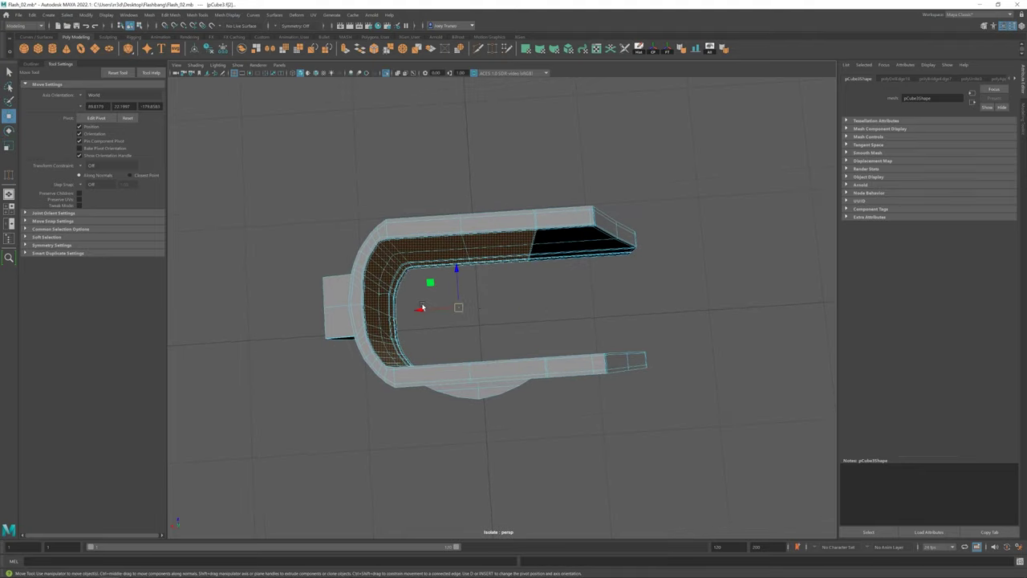
left_click_drag(361, 315, 449, 305, "alt")
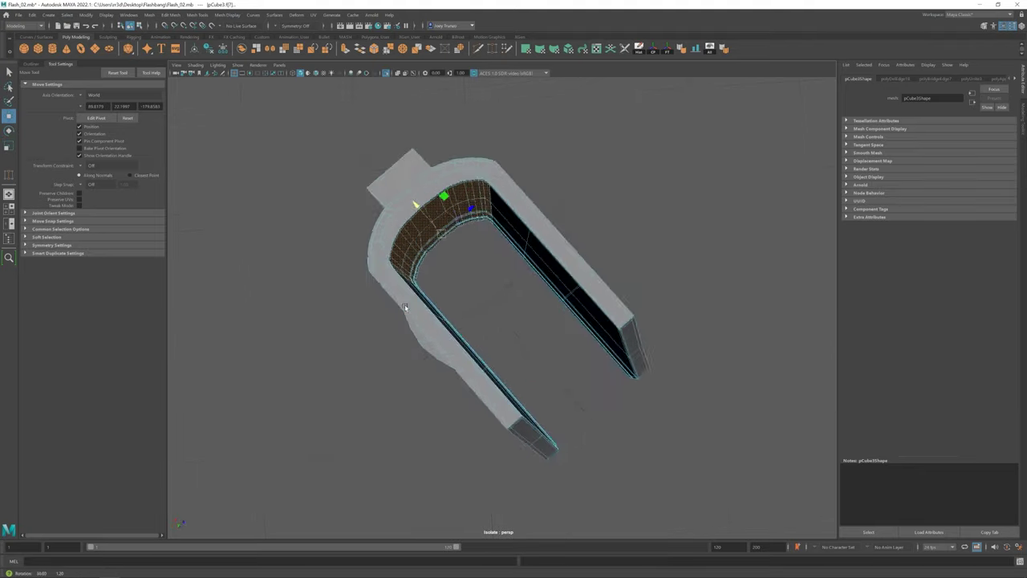
key("r")
key("ctrl+1")
mouse_move(516, 260)
left_mouse_down("alt")
mouse_move(530, 318)
mouse_move(613, 325)
left_mouse_up("alt")
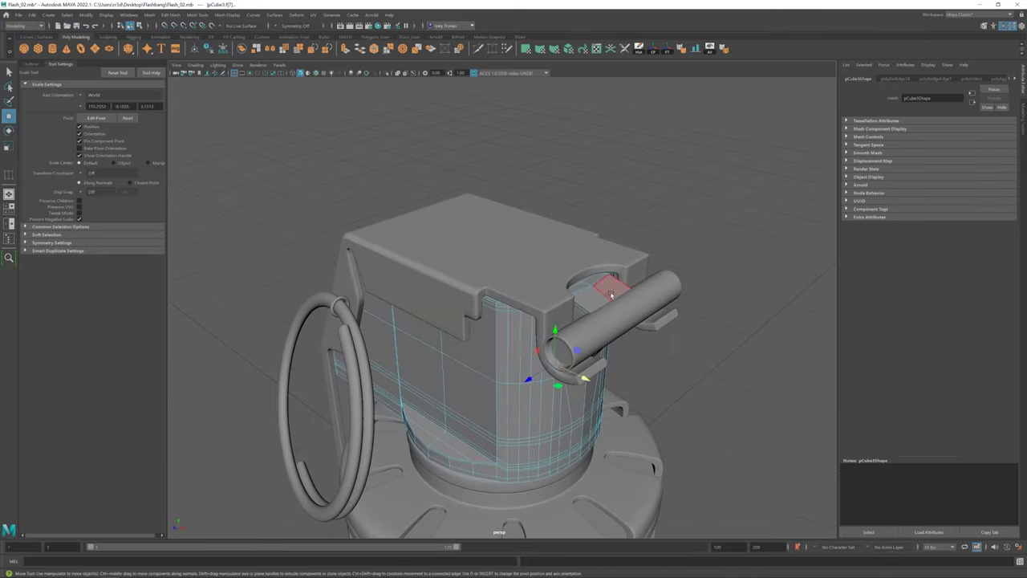
left_click(613, 325)
key("w")
scroll(612, 325, "up", 2)
scroll(608, 401, "down", 6)
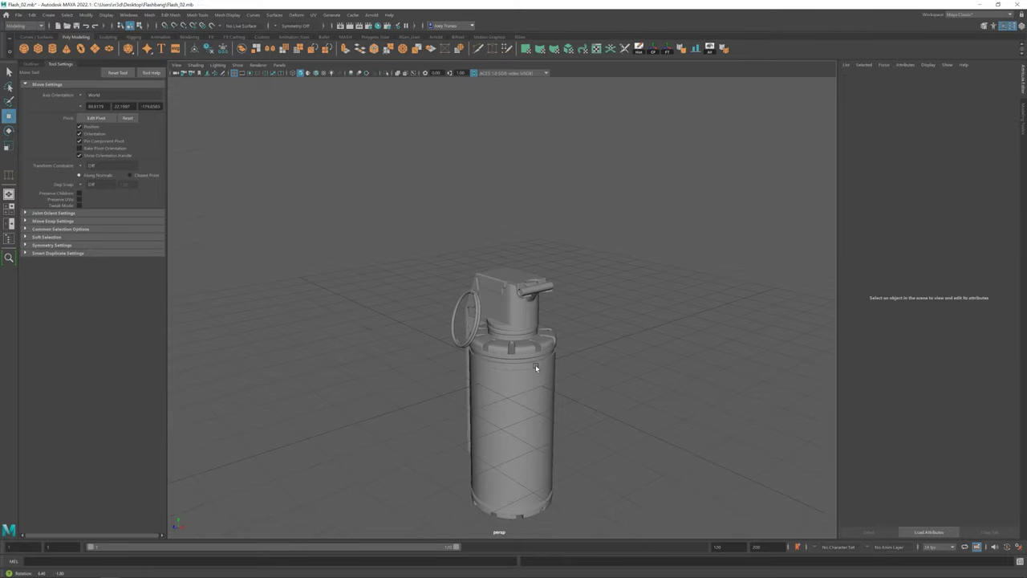
Step: In side view, select the lever's long vertical strip of vertices by the cap
scroll(535, 364, "up", 3)
mouse_move(536, 365)
left_mouse_down("alt")
mouse_move(544, 363)
mouse_move(518, 368)
mouse_move(522, 279)
left_mouse_up("alt")
scroll(517, 369, "up", 2)
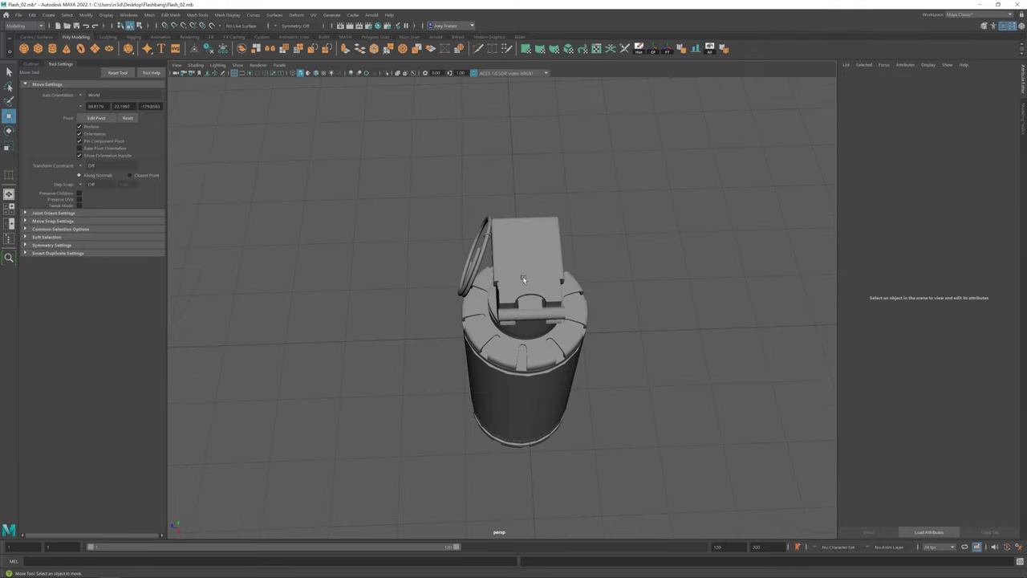
left_click(522, 278)
key("4")
scroll(660, 367, "up", 3)
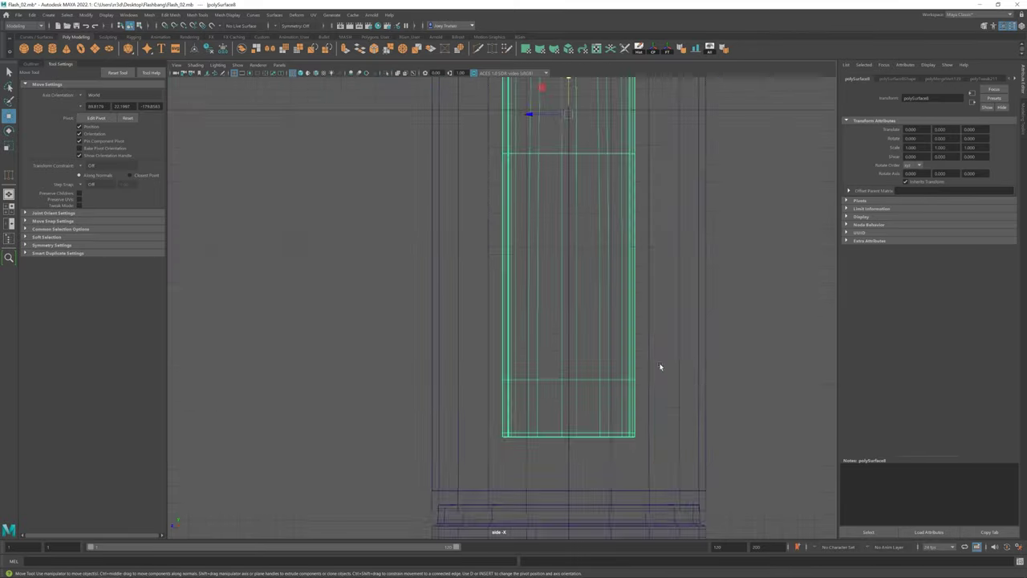
scroll(661, 367, "down", 4)
right_click_drag(607, 280, 568, 280)
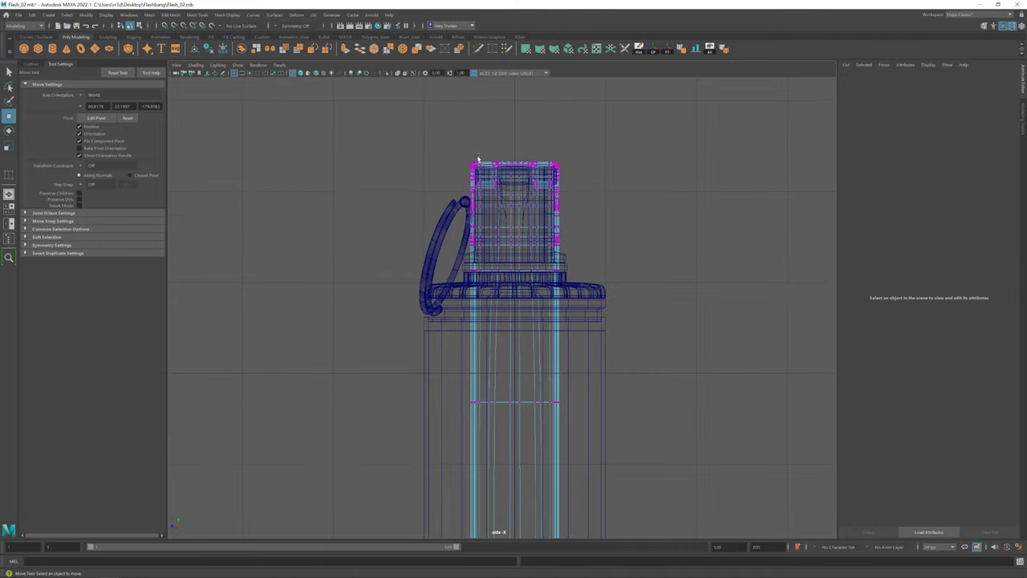
scroll(617, 170, "up", 5)
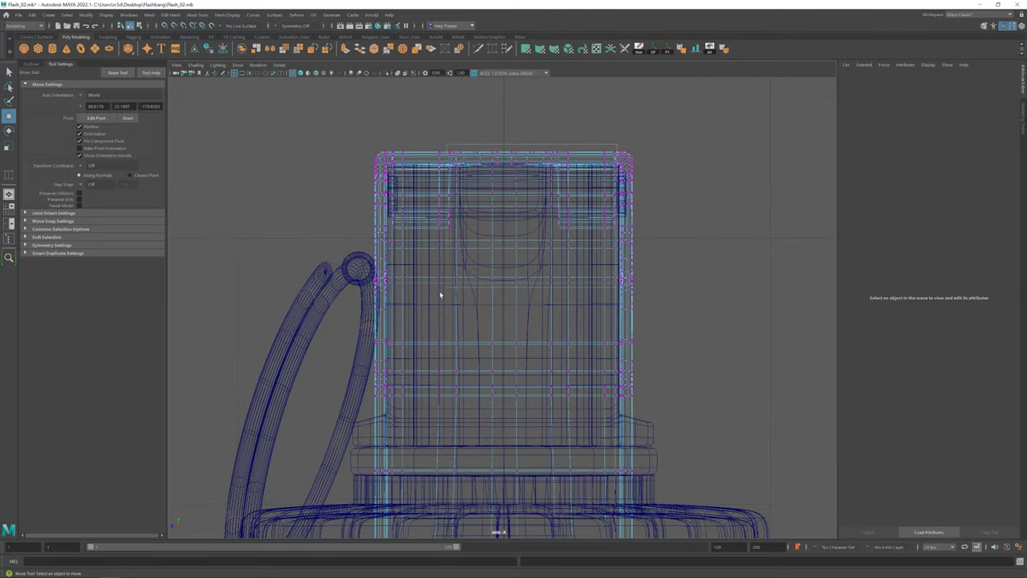
left_click(391, 459)
scroll(532, 181, "down", 5)
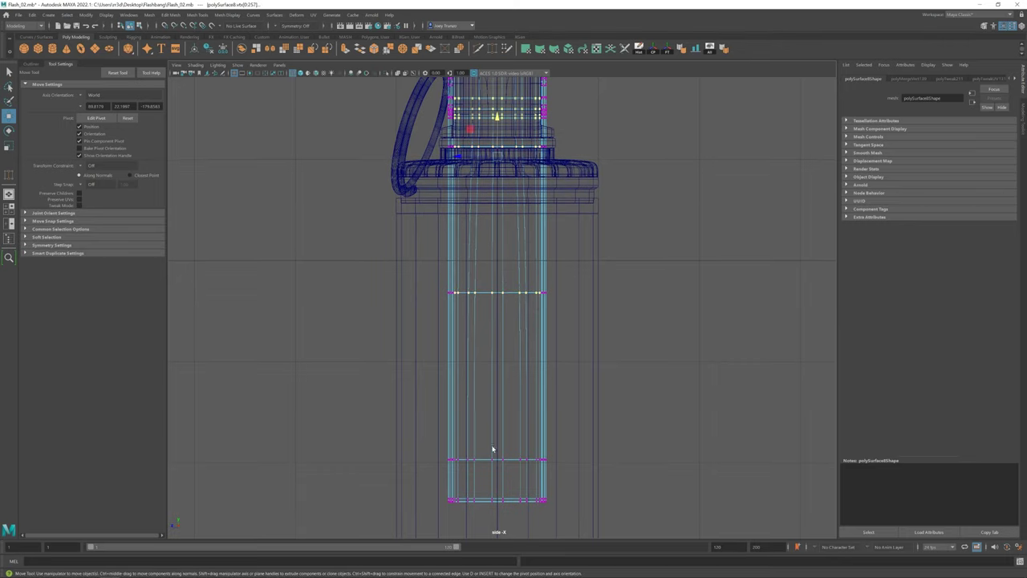
middle_click_drag(493, 449, 538, 433, "alt")
Step: Scale the selected lever vertices to reshape the edge loops at its lower end
key("space")
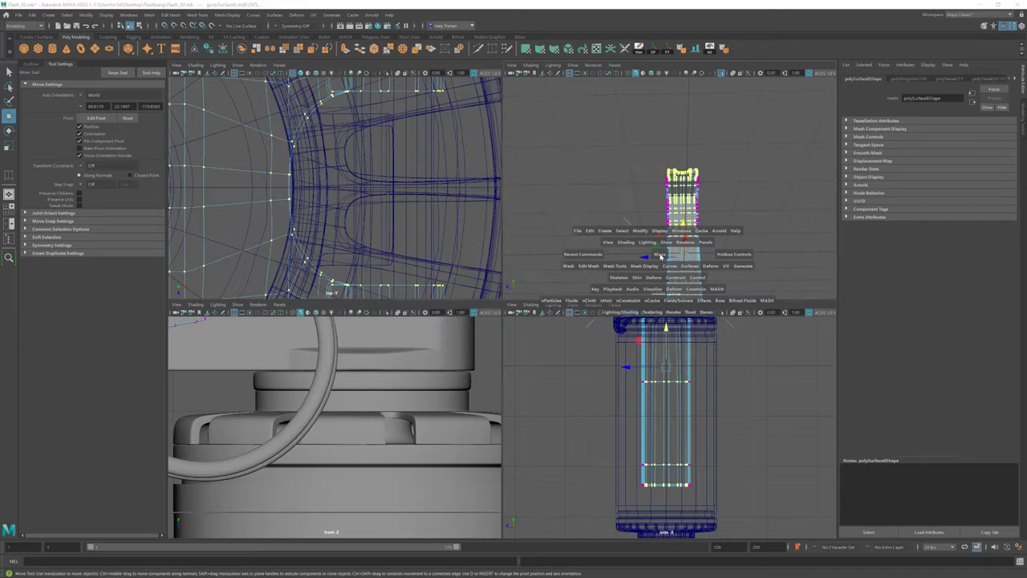
key("space")
left_click_drag(532, 372, 601, 415, "alt")
key("r")
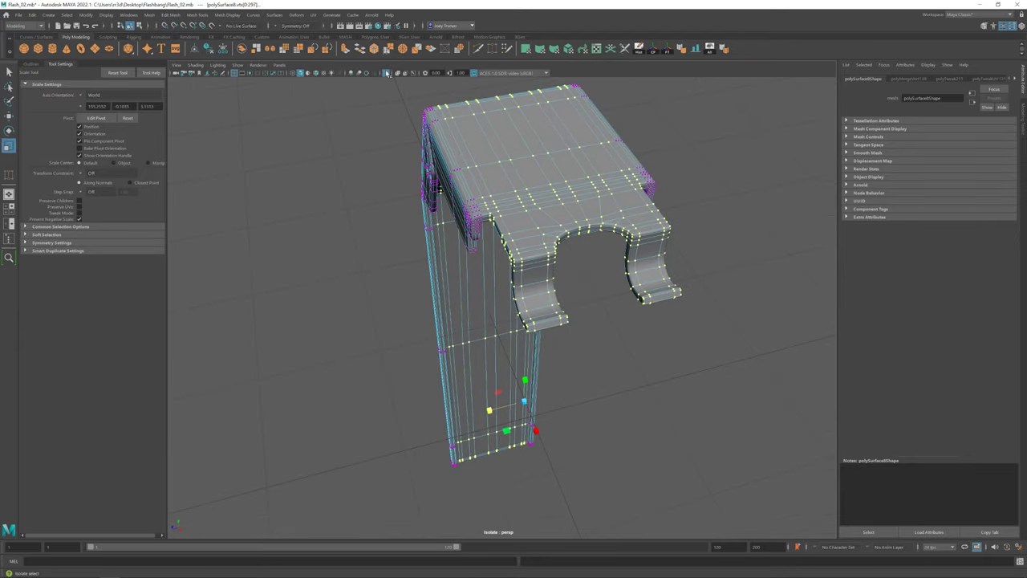
left_click(386, 73)
Step: Scale the crosswise pin cylinder pCylinder14 uniformly to 1.13
left_click_drag(449, 241, 497, 192, "alt")
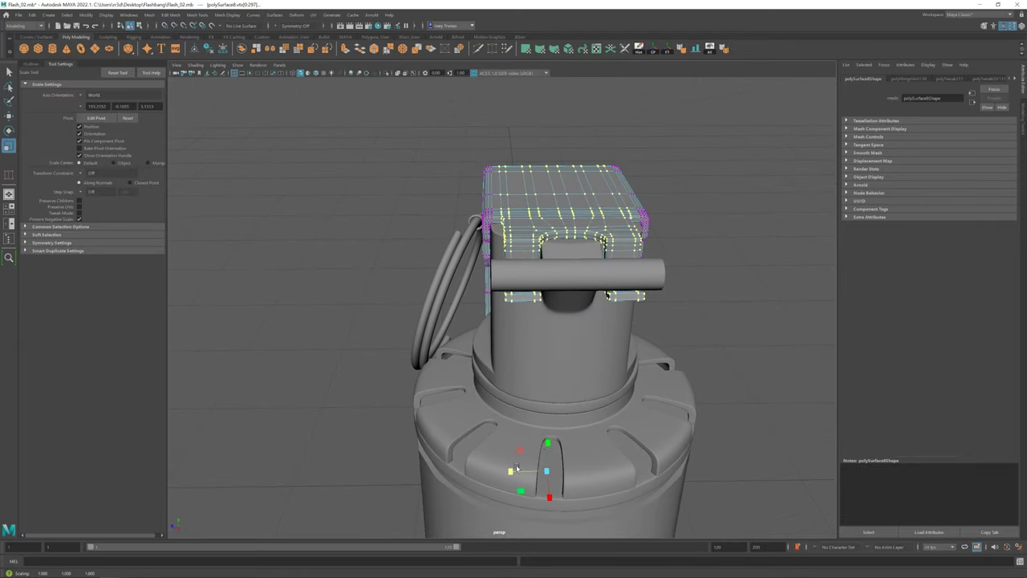
left_click_drag(517, 468, 637, 287, "alt")
scroll(637, 286, "down", 3)
scroll(525, 294, "up", 4)
left_click(524, 295)
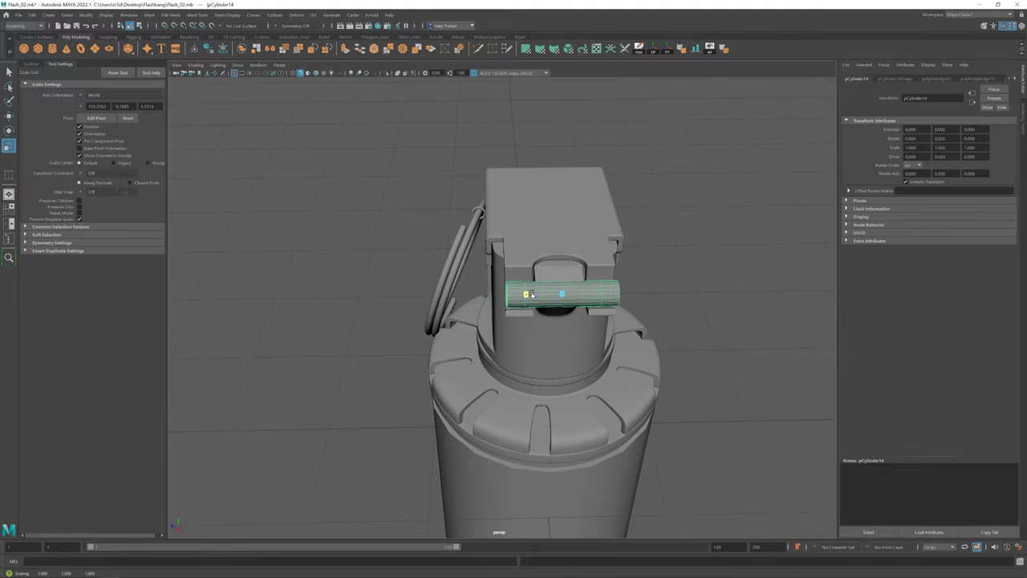
scroll(531, 295, "down", 3)
left_click_drag(531, 294, 608, 386, "alt")
scroll(607, 386, "up", 4)
left_click_drag(535, 280, 494, 288)
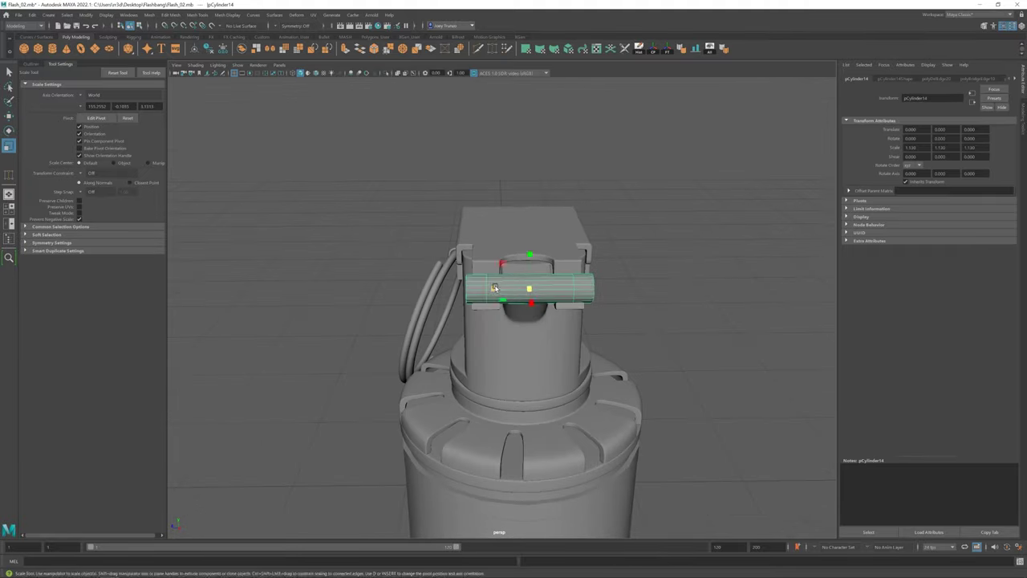
left_click(618, 286)
scroll(618, 286, "down", 3)
mouse_move(619, 286)
left_mouse_down("alt")
mouse_move(589, 371)
mouse_move(607, 344)
mouse_move(587, 350)
left_mouse_up("alt")
Step: Select and examine the pull ring and its small joining ring from several angles
scroll(448, 286, "up", 5)
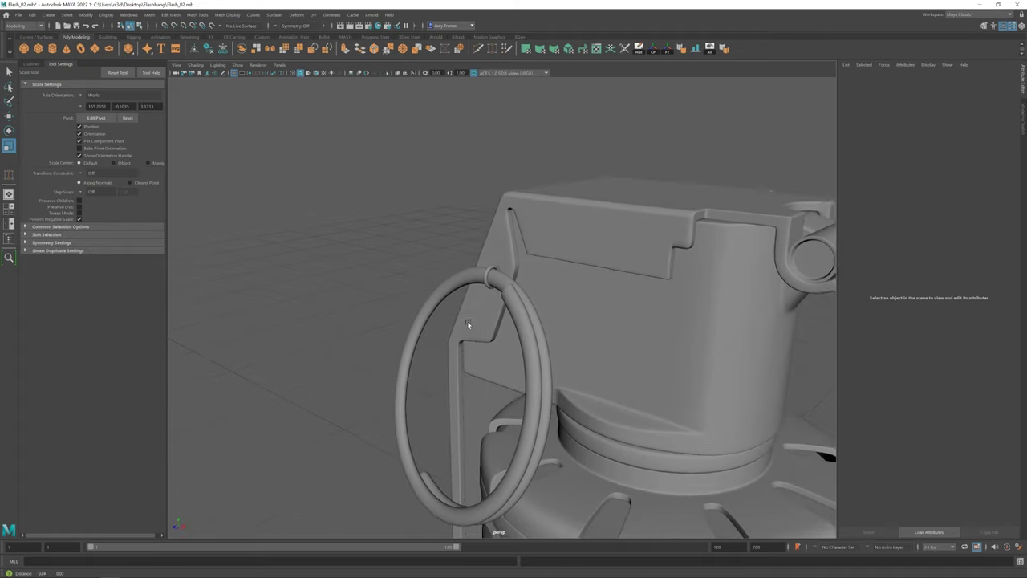
scroll(465, 328, "up", 4)
left_click_drag(572, 390, 567, 350, "alt")
left_click(597, 323)
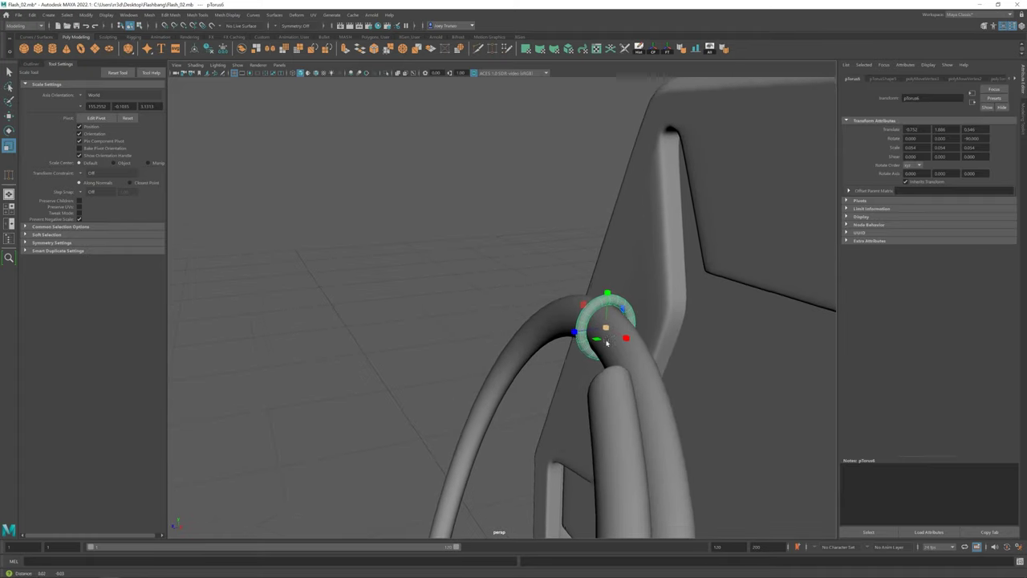
middle_click_drag(598, 323, 603, 324, "alt")
mouse_move(606, 337)
left_mouse_down("alt")
mouse_move(572, 315)
mouse_move(471, 385)
mouse_move(470, 359)
left_mouse_up("alt")
left_click(470, 385, "shift")
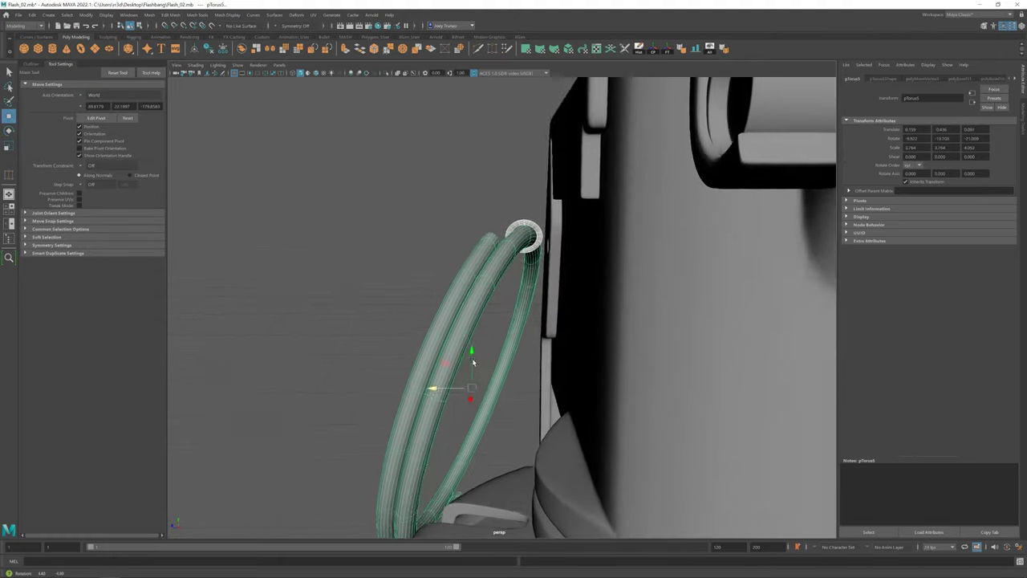
left_click(429, 300)
mouse_move(429, 300)
left_mouse_down("alt")
mouse_move(497, 401)
mouse_move(509, 358)
mouse_move(183, 66)
left_mouse_up("alt")
left_click(509, 358)
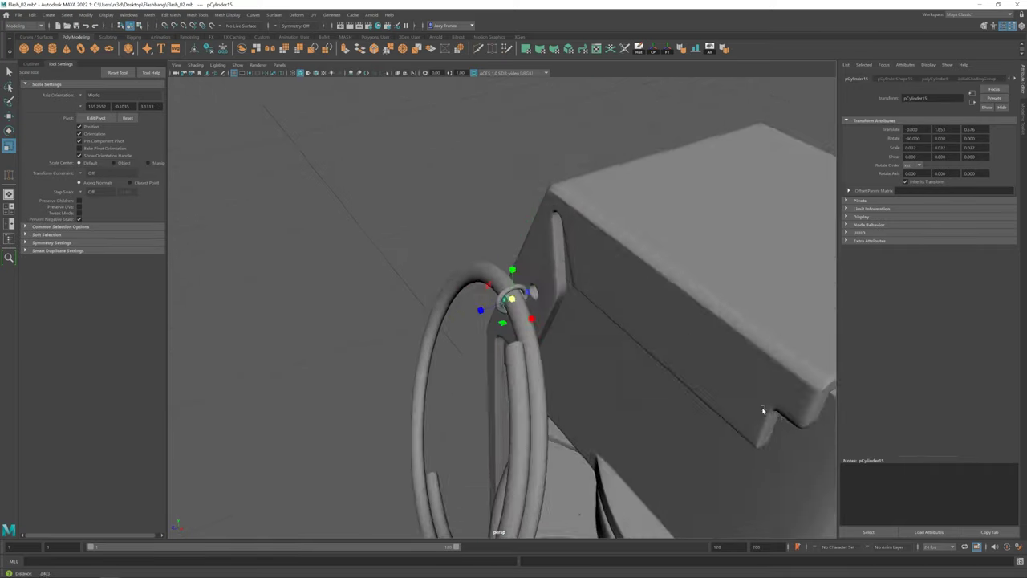
left_click_drag(762, 412, 478, 334, "alt")
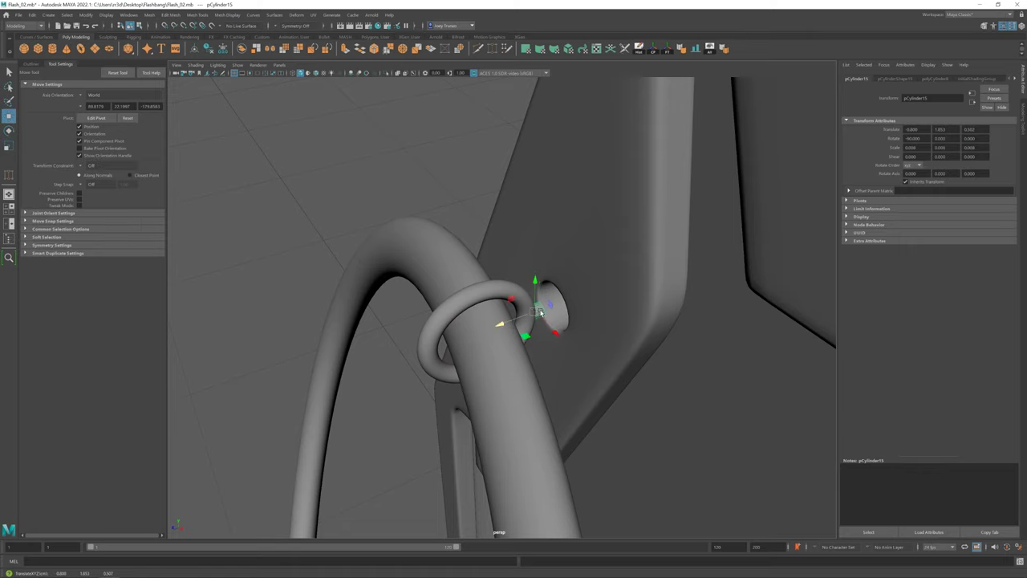
mouse_move(540, 312)
left_mouse_down("alt")
mouse_move(366, 290)
mouse_move(545, 329)
mouse_move(495, 363)
mouse_move(517, 377)
mouse_move(465, 337)
mouse_move(481, 305)
mouse_move(473, 288)
mouse_move(481, 305)
left_mouse_up("alt")
left_click(495, 363)
Step: Delete the lower half of the small joining ring
left_click(491, 325)
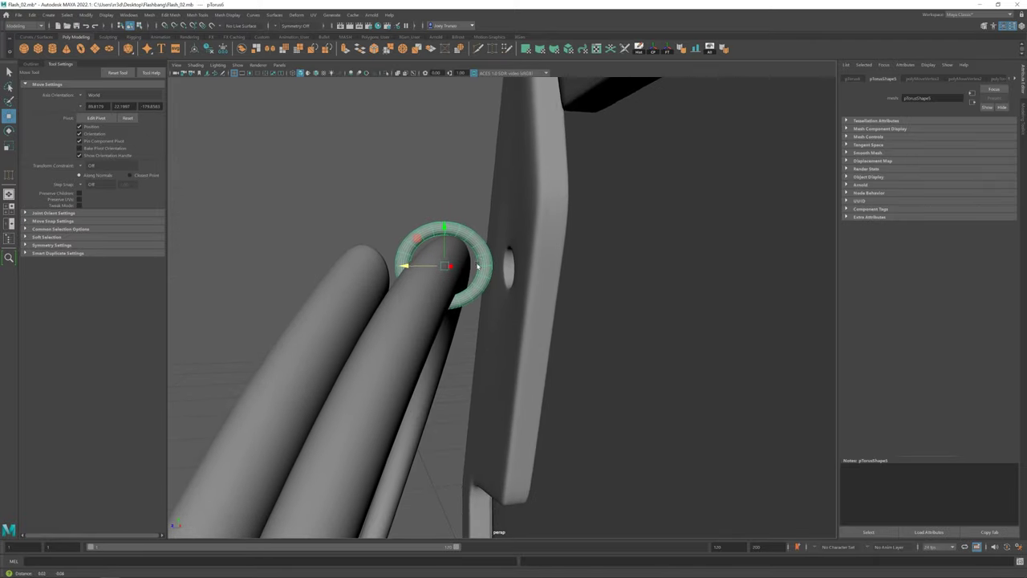
left_click_drag(229, 390, 509, 270)
key("Delete")
Step: Extrude the cut ring's open end twice, then rotate and move the tube end into place
key("w")
left_click_drag(481, 305, 428, 286, "alt")
left_click_drag(428, 285, 484, 263)
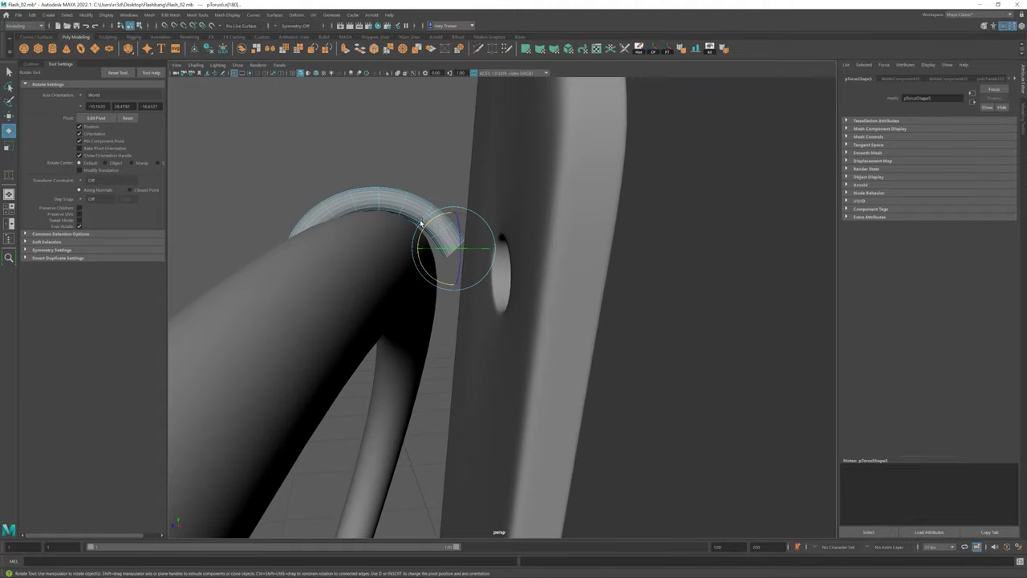
key("ctrl+e")
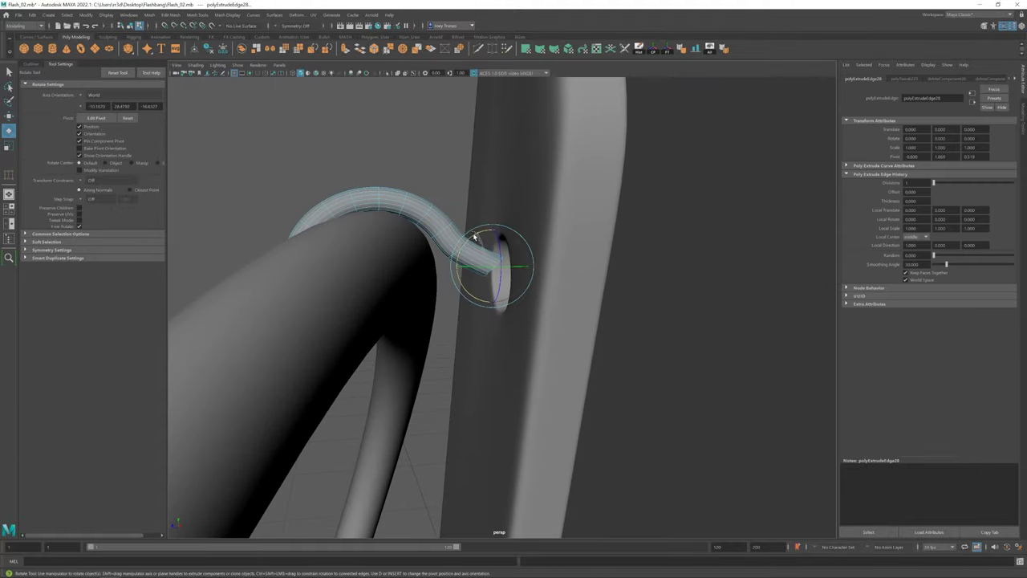
key("ctrl+e")
mouse_move(482, 270)
left_mouse_down("alt")
mouse_move(454, 293)
mouse_move(418, 293)
mouse_move(453, 284)
left_mouse_up("alt")
key("F9")
left_click_drag(363, 154, 457, 281, "alt")
key("e")
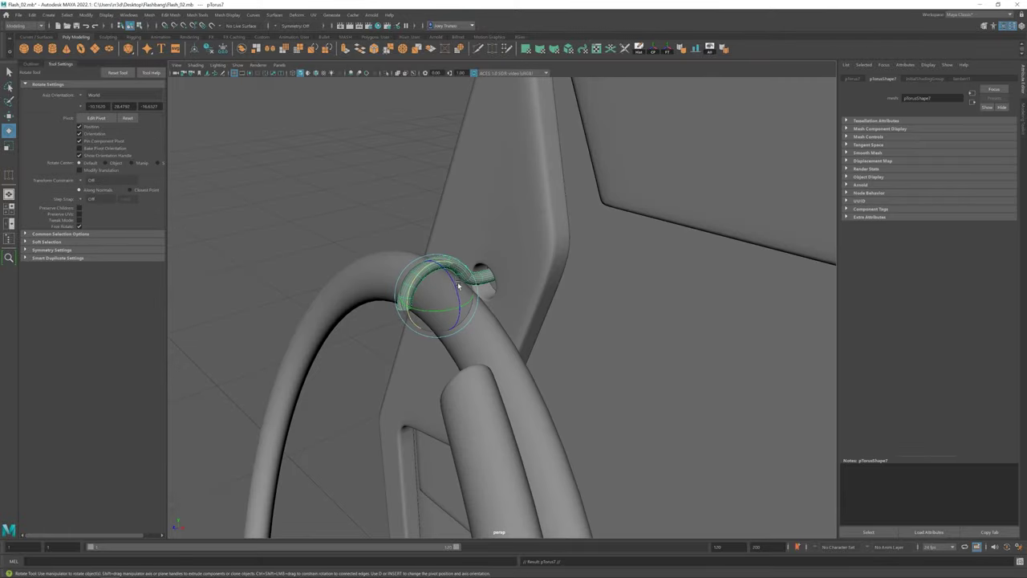
key("w")
mouse_move(472, 339)
left_mouse_down("alt")
mouse_move(442, 260)
mouse_move(449, 297)
mouse_move(444, 264)
mouse_move(522, 305)
mouse_move(474, 317)
left_mouse_up("alt")
Step: Scale an edge ring of the small torus and then the whole torus to fit
left_click(150, 16)
left_click(180, 46)
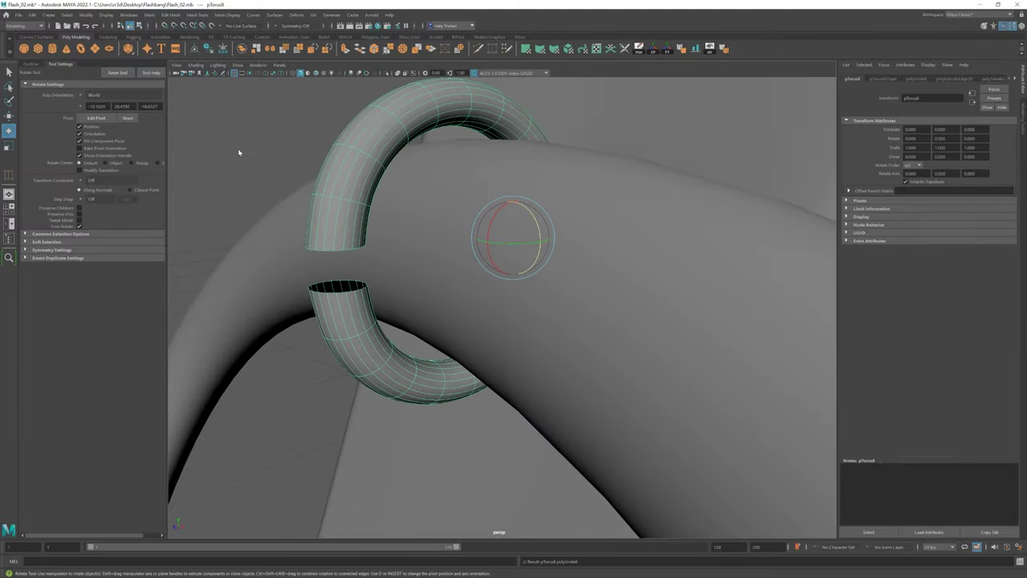
left_click(169, 16)
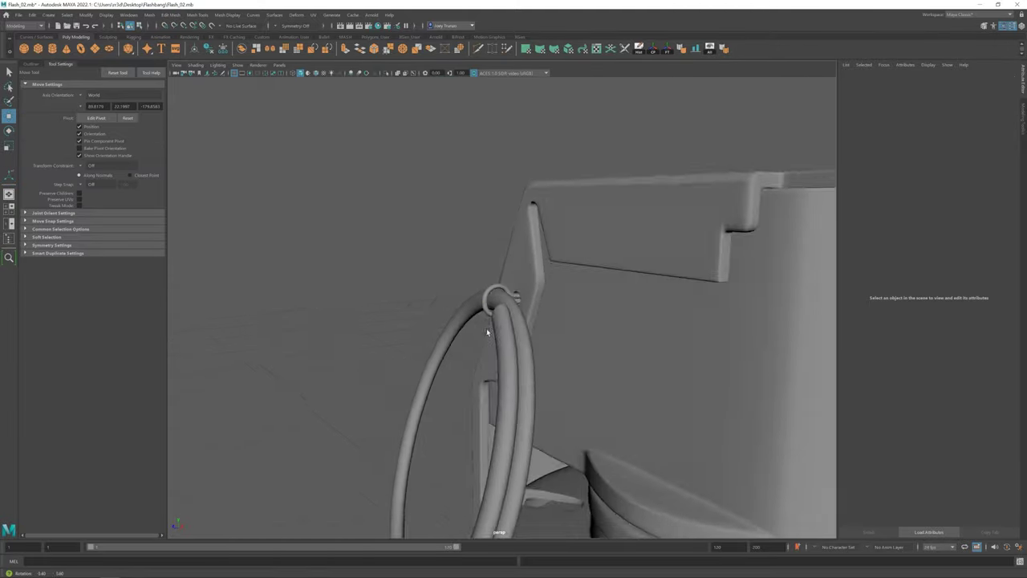
left_click_drag(451, 297, 529, 360, "alt")
left_click(513, 300)
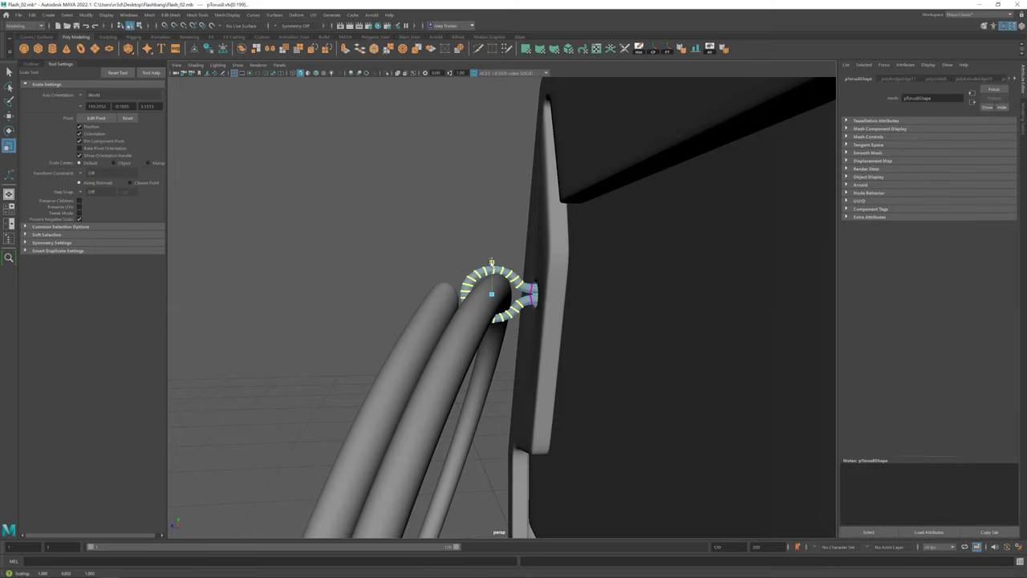
key("r")
left_click_drag(489, 296, 491, 256, "alt")
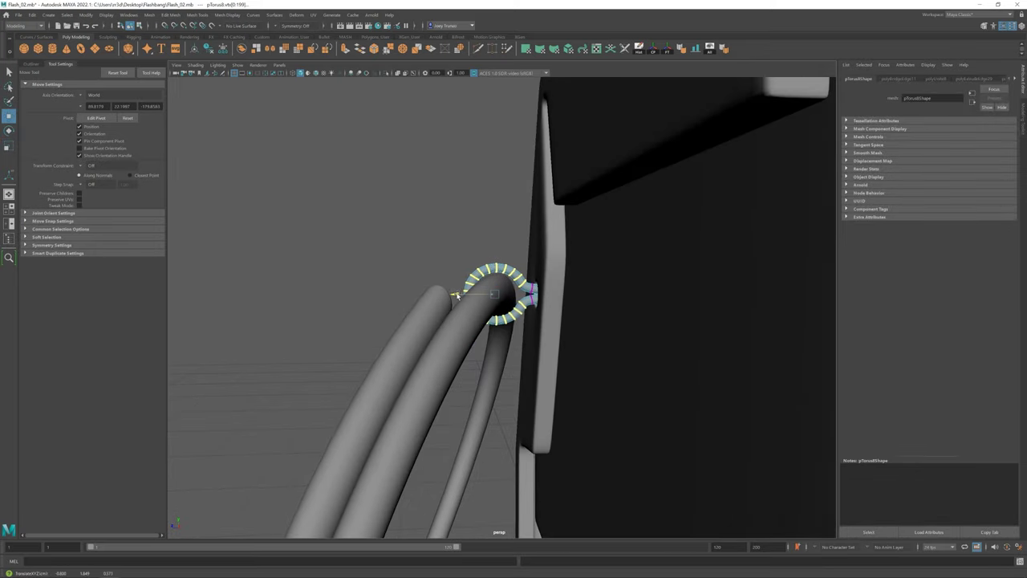
left_click_drag(457, 295, 486, 301, "alt")
mouse_move(457, 320)
right_mouse_down("alt")
mouse_move(373, 303)
mouse_move(525, 331)
right_mouse_up("alt")
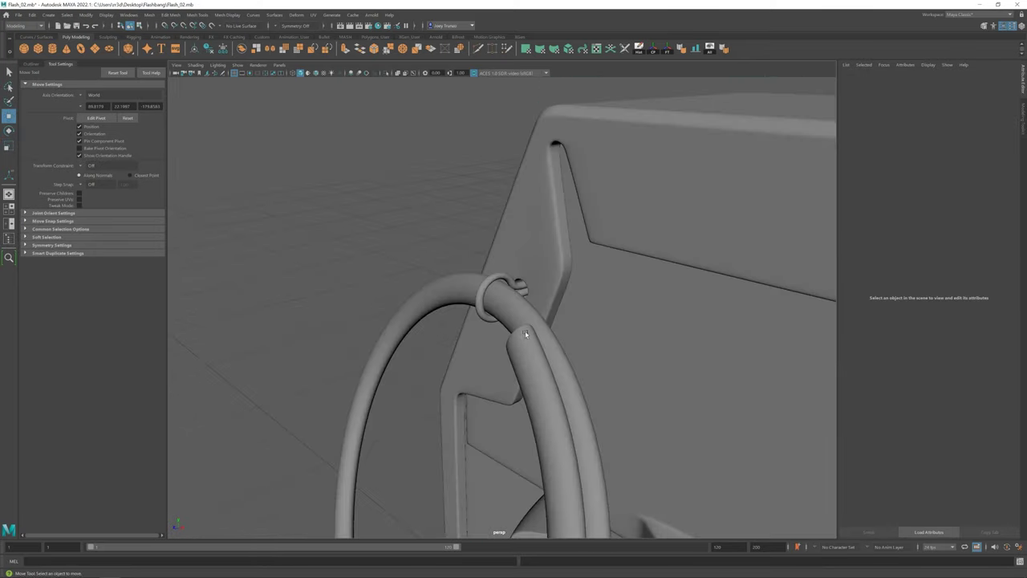
left_click(525, 330)
key("r")
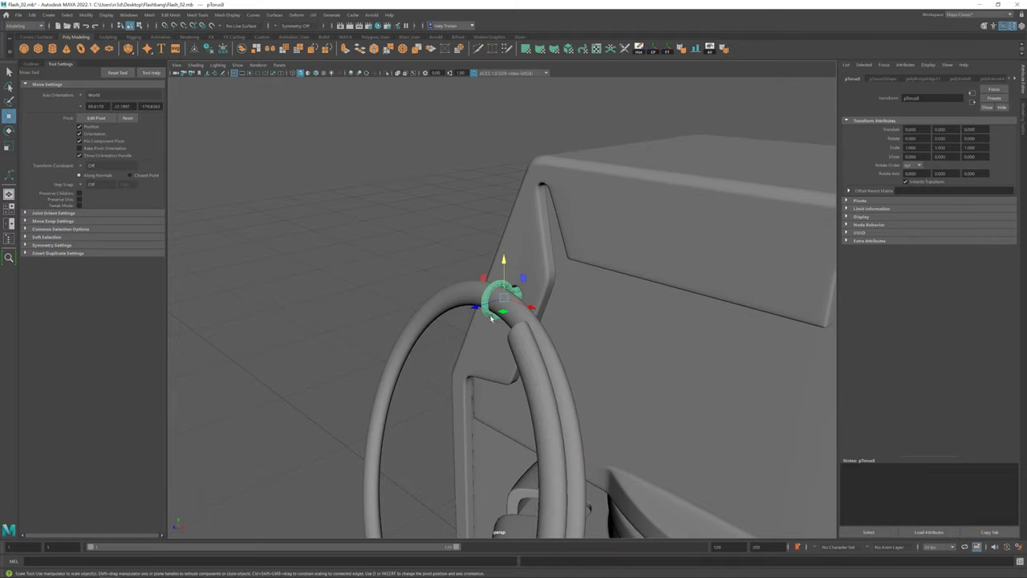
left_click(502, 299)
Step: Check the whole grenade from several sides and select the fuse top cap
mouse_move(502, 298)
right_mouse_down("alt")
mouse_move(620, 444)
mouse_move(556, 415)
mouse_move(556, 391)
right_mouse_up("alt")
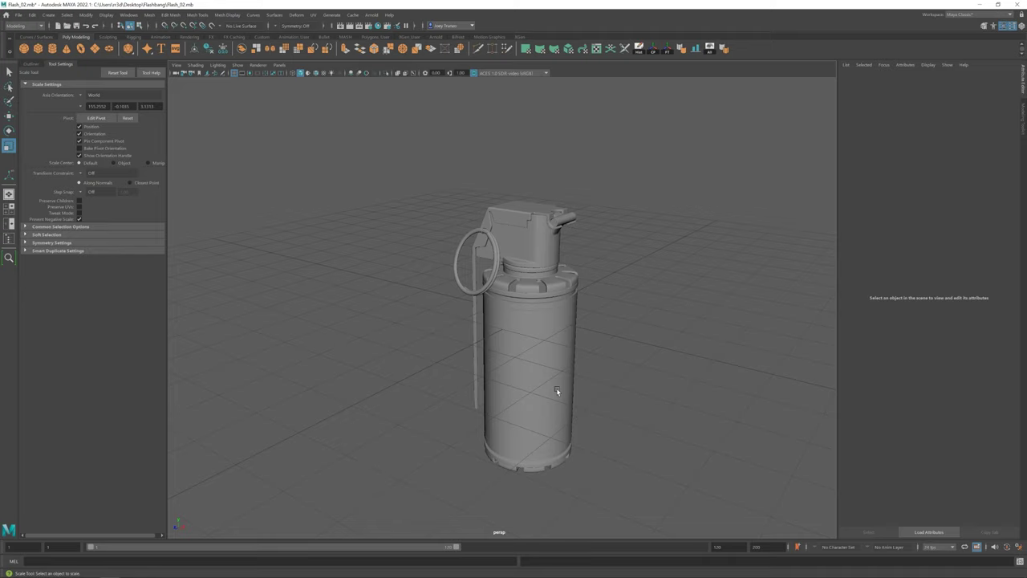
mouse_move(557, 390)
left_mouse_down("alt")
mouse_move(665, 385)
mouse_move(637, 390)
mouse_move(483, 316)
mouse_move(438, 360)
left_mouse_up("alt")
right_click_drag(438, 359, 498, 321, "alt")
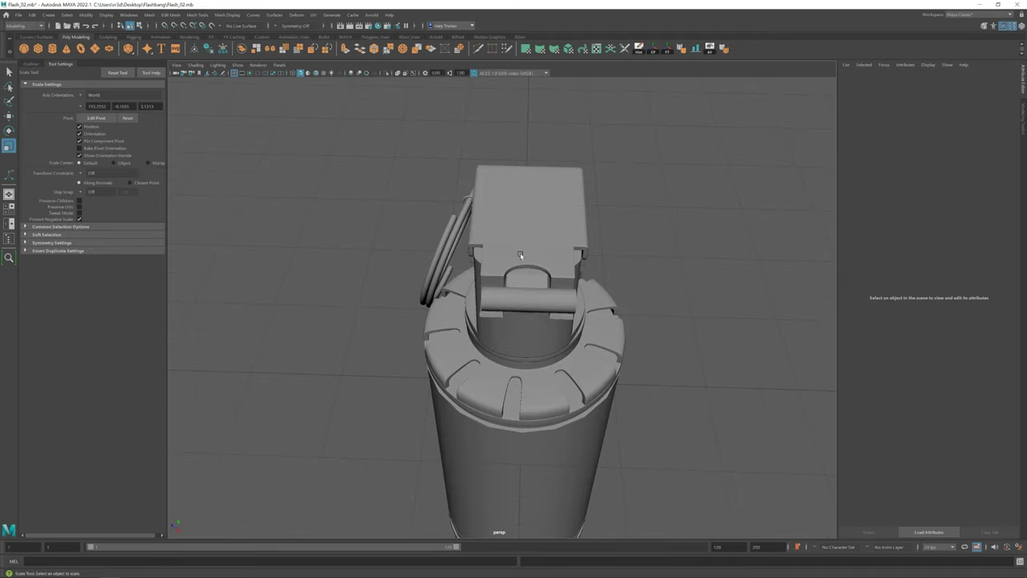
left_click_drag(498, 320, 511, 263, "alt")
left_click(512, 262)
mouse_move(511, 262)
right_mouse_down("alt")
mouse_move(431, 252)
mouse_move(481, 337)
right_mouse_up("alt")
left_click_drag(481, 337, 468, 467, "alt")
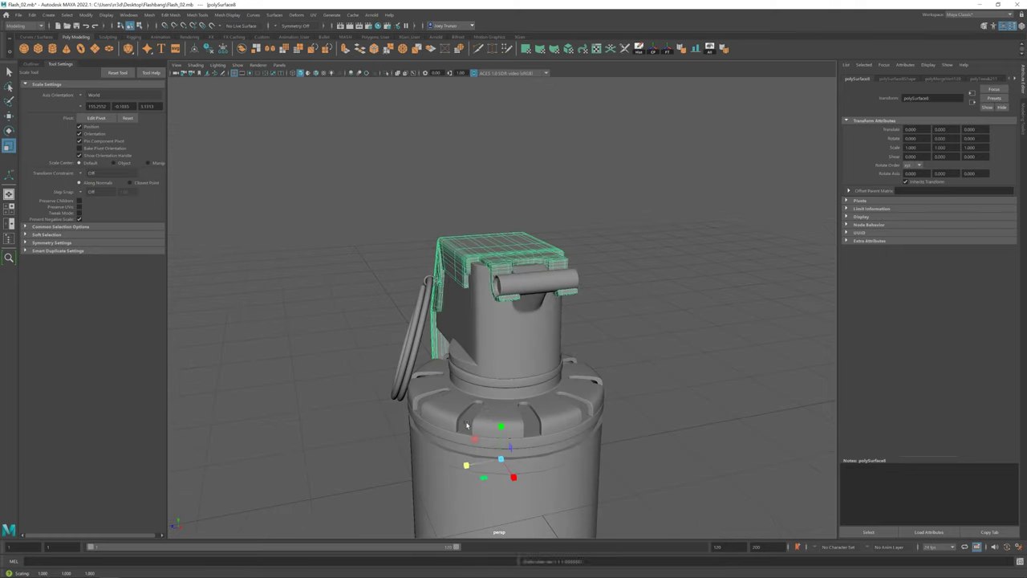
left_click_drag(467, 425, 498, 377, "alt")
mouse_move(497, 377)
right_mouse_down("alt")
mouse_move(499, 390)
mouse_move(573, 365)
mouse_move(504, 287)
right_mouse_up("alt")
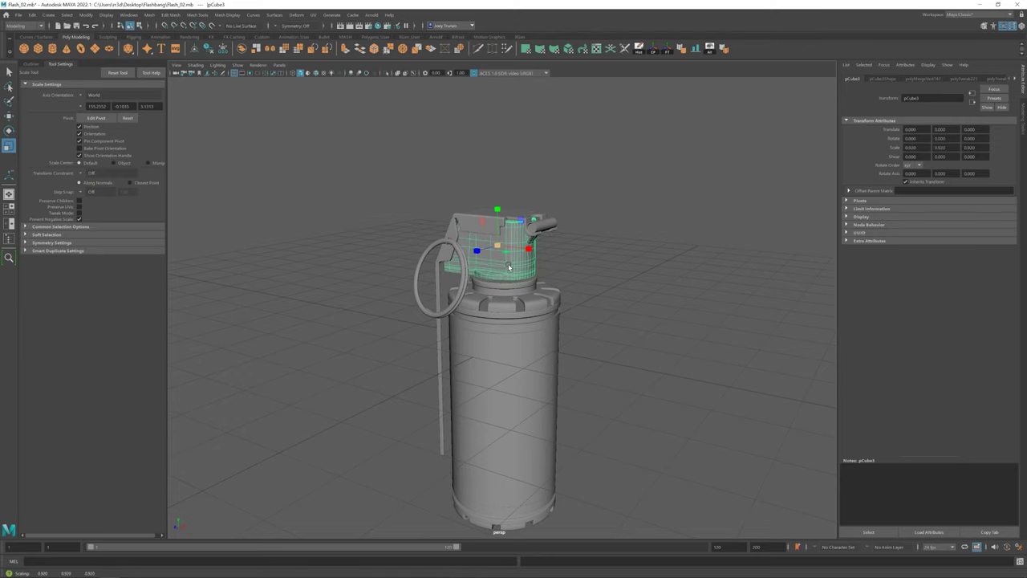
Step: Reselect the top block pCube3 from a level front view
left_click_drag(508, 266, 493, 255, "alt")
right_click_drag(492, 255, 495, 208, "alt")
key("w")
mouse_move(495, 207)
left_mouse_down("alt")
mouse_move(545, 257)
mouse_move(579, 268)
left_mouse_up("alt")
left_click(562, 274)
left_click(516, 238)
mouse_move(516, 238)
left_mouse_down("alt")
mouse_move(551, 292)
mouse_move(594, 279)
left_mouse_up("alt")
Step: Select the fuse top part, undo its last move, and clear the selection
left_click(551, 292)
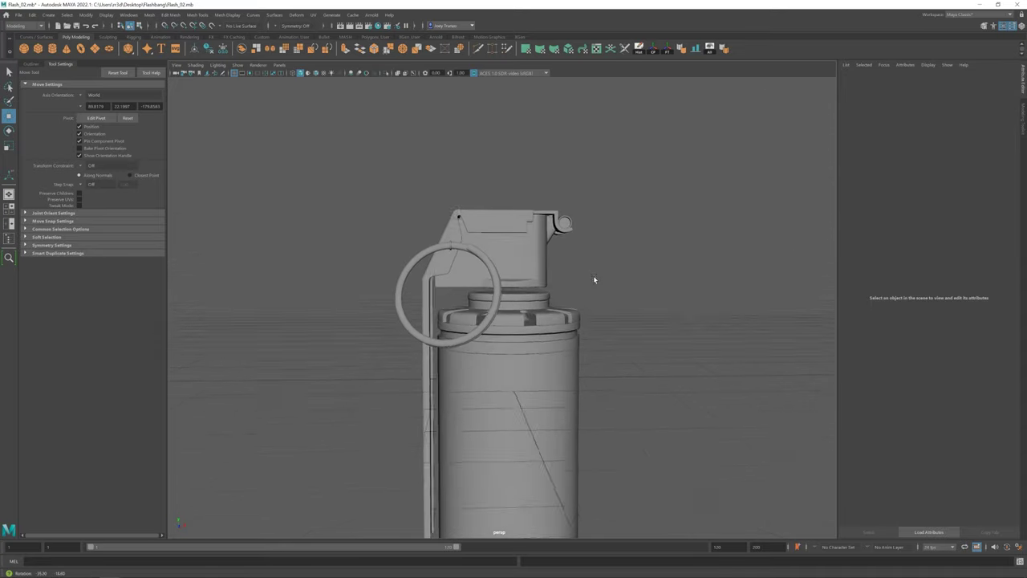
left_click(483, 224)
left_click_drag(484, 225, 425, 255, "alt")
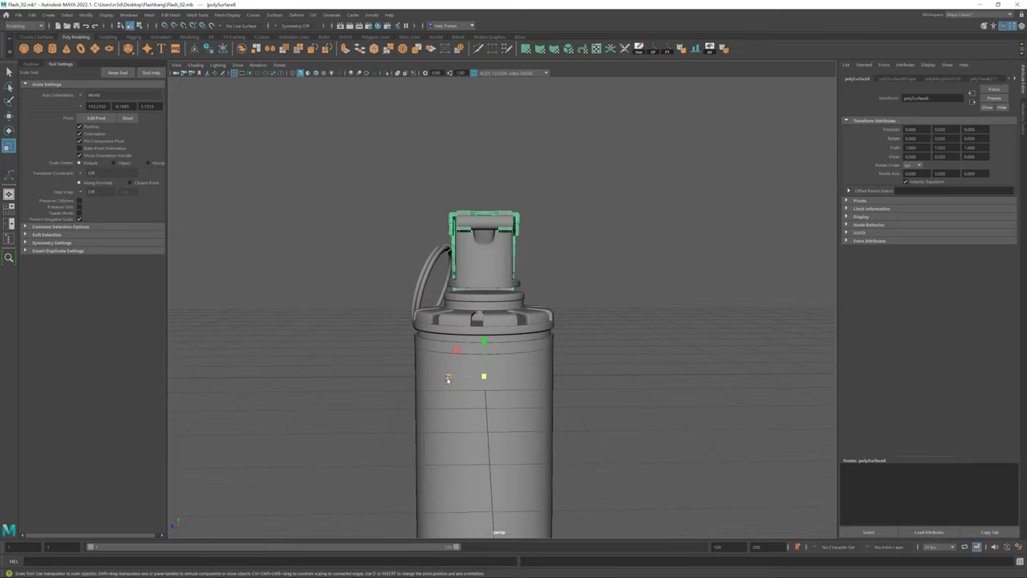
mouse_move(448, 379)
left_mouse_down("alt")
mouse_move(564, 331)
mouse_move(529, 291)
left_mouse_up("alt")
key("ctrl+z")
left_click(564, 331)
right_click_drag(515, 282, 668, 416, "alt")
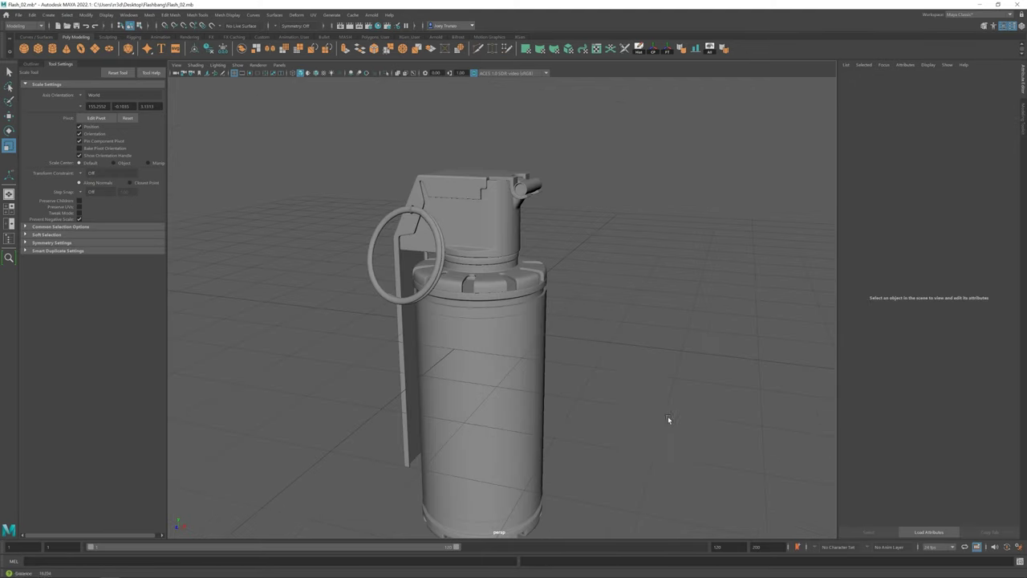
left_click_drag(668, 416, 502, 305, "alt")
Step: Frame the grenade body group and lower it beneath the fuse housing to Translate Y -0.220
left_click(492, 283)
key("f")
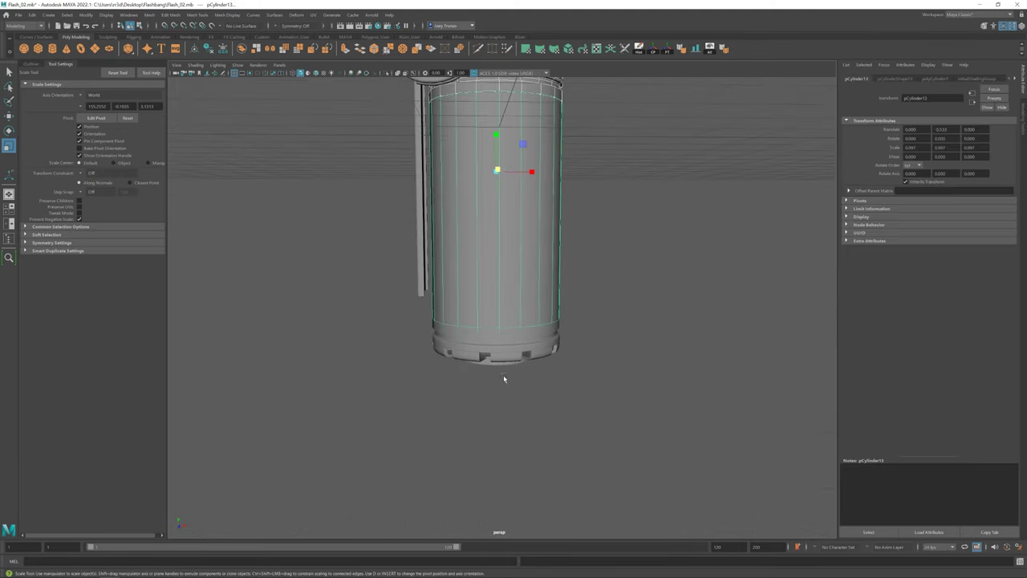
right_click_drag(503, 375, 536, 315, "alt")
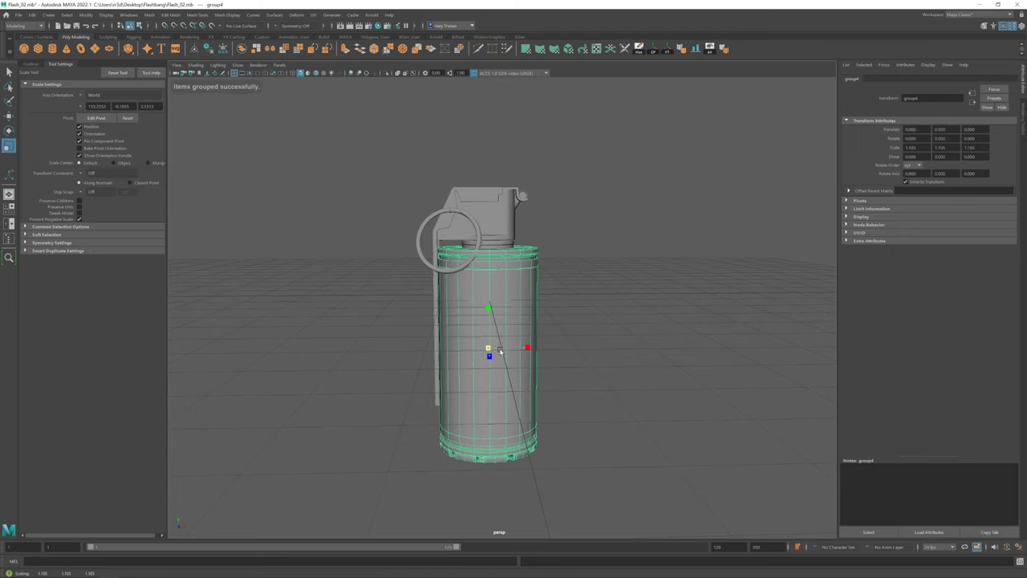
key("w")
mouse_move(487, 313)
left_mouse_down()
mouse_move(487, 337)
mouse_move(497, 288)
mouse_move(514, 273)
left_mouse_up()
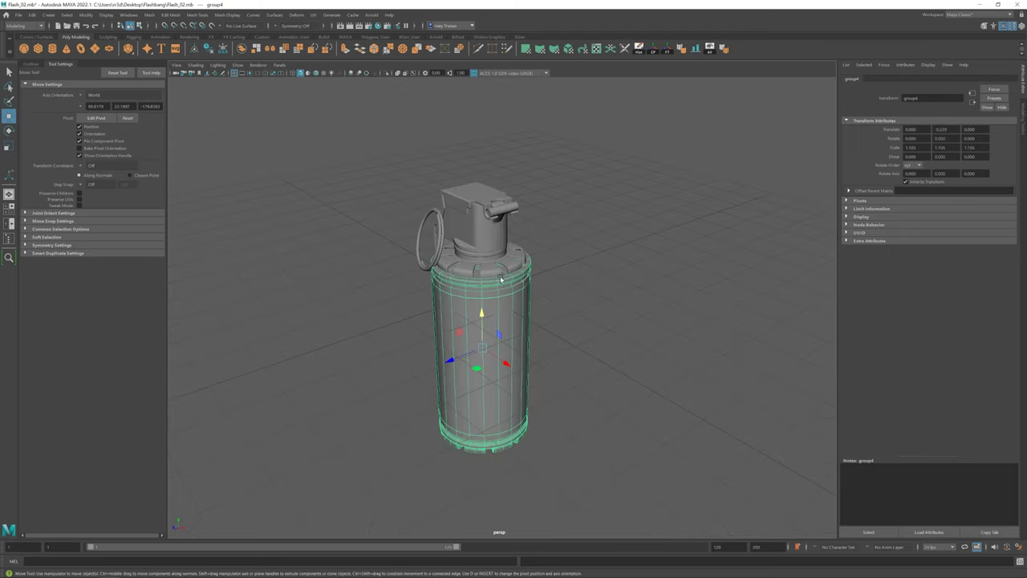
Step: Isolate the ribbed ring pCylinder5 and inspect it smoothed with wireframe, then restore the scene
scroll(548, 311, "up", 3)
left_click(548, 310)
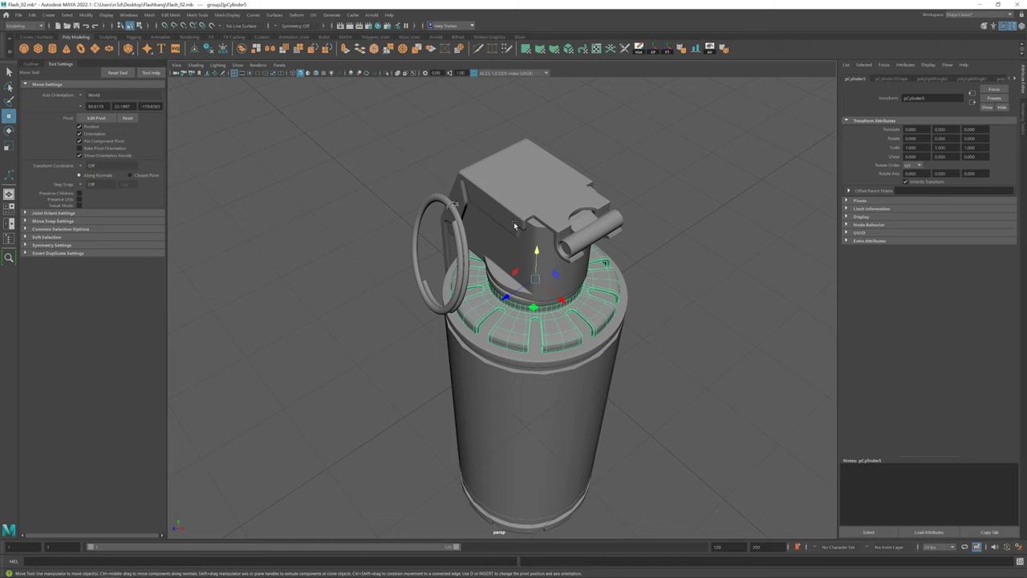
key("ctrl+1")
left_click(369, 171)
left_click(508, 302)
key("f")
key("3")
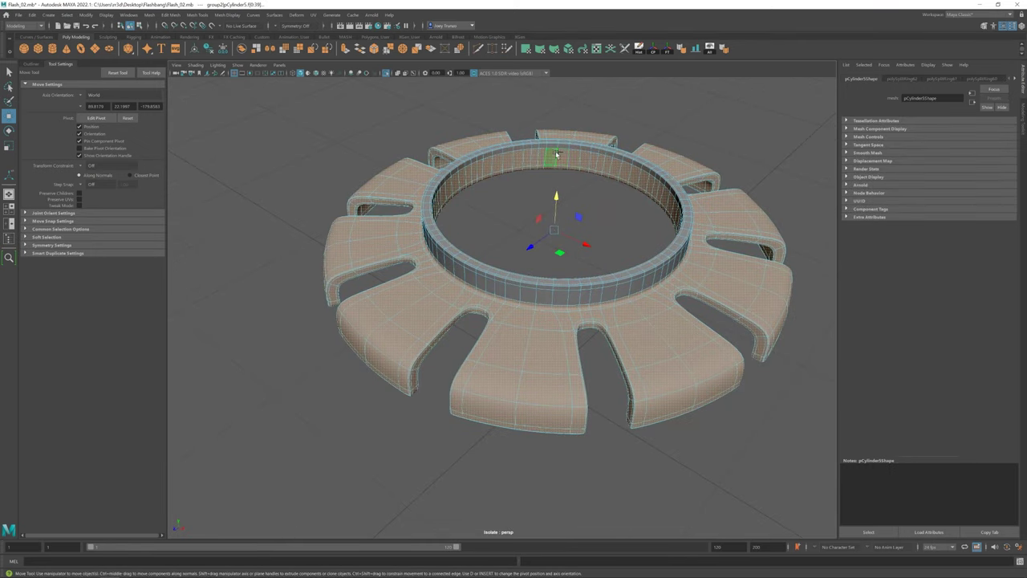
left_click_drag(560, 169, 504, 307, "alt")
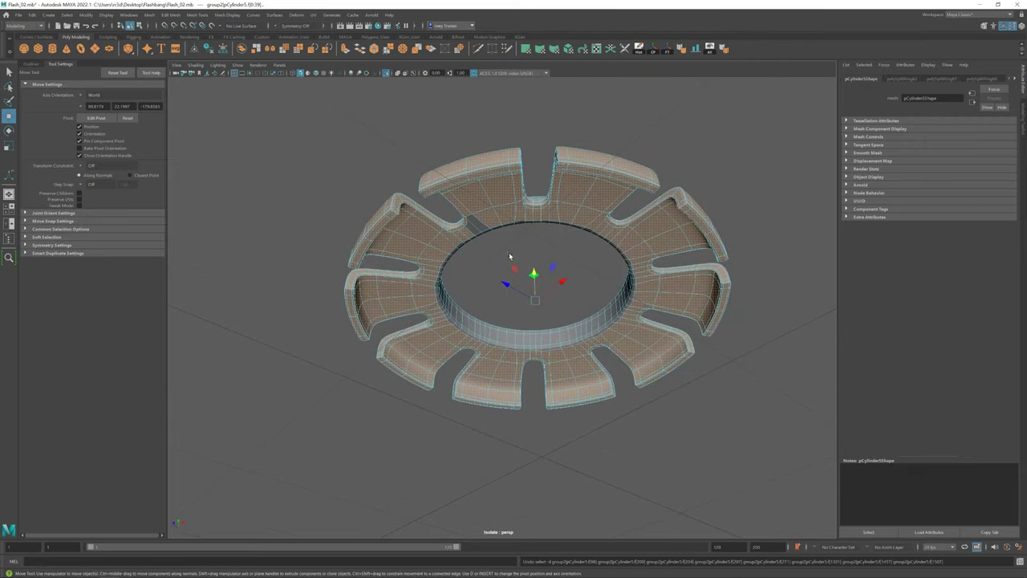
left_click_drag(508, 255, 592, 353, "alt")
key("ctrl+1")
mouse_move(567, 256)
left_mouse_down("alt")
mouse_move(554, 241)
mouse_move(532, 248)
mouse_move(686, 199)
left_mouse_up("alt")
Step: Clear the selection, view the whole grenade, and select the lever
key("w")
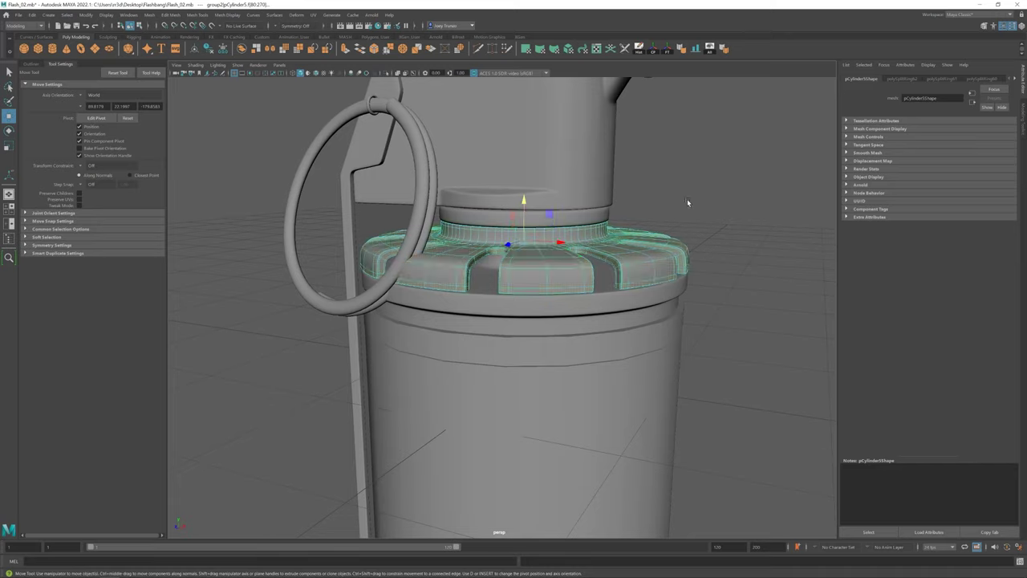
left_click(726, 306)
mouse_move(726, 306)
left_mouse_down("alt")
mouse_move(473, 347)
mouse_move(516, 371)
mouse_move(514, 412)
mouse_move(495, 403)
mouse_move(515, 390)
mouse_move(497, 314)
left_mouse_up("alt")
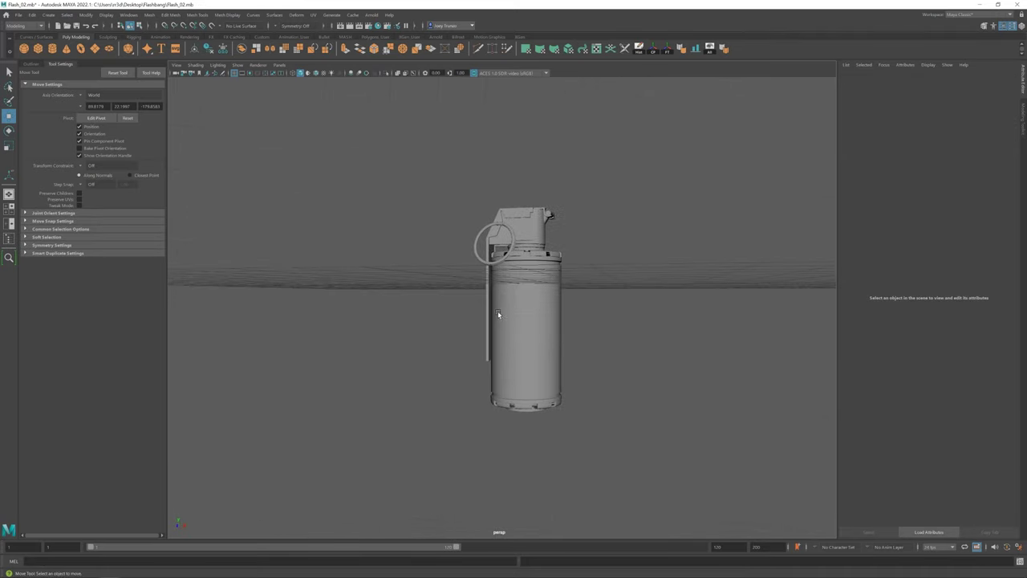
scroll(481, 339, "up", 5)
left_click(470, 264)
Step: Briefly isolate the lever to inspect it, then return to the full grenade
key("ctrl+1")
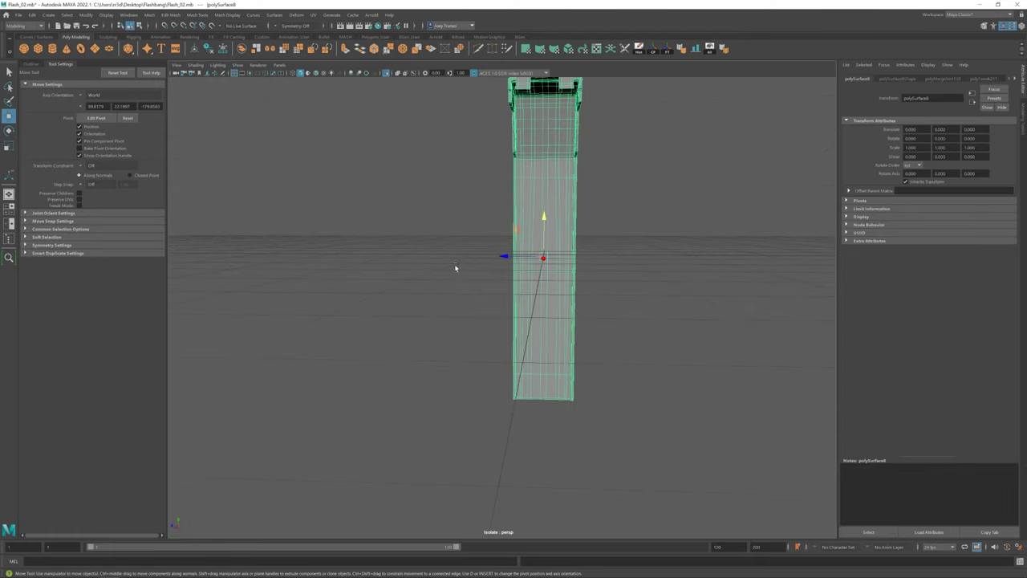
left_click_drag(454, 268, 534, 169, "alt")
key("ctrl+F11")
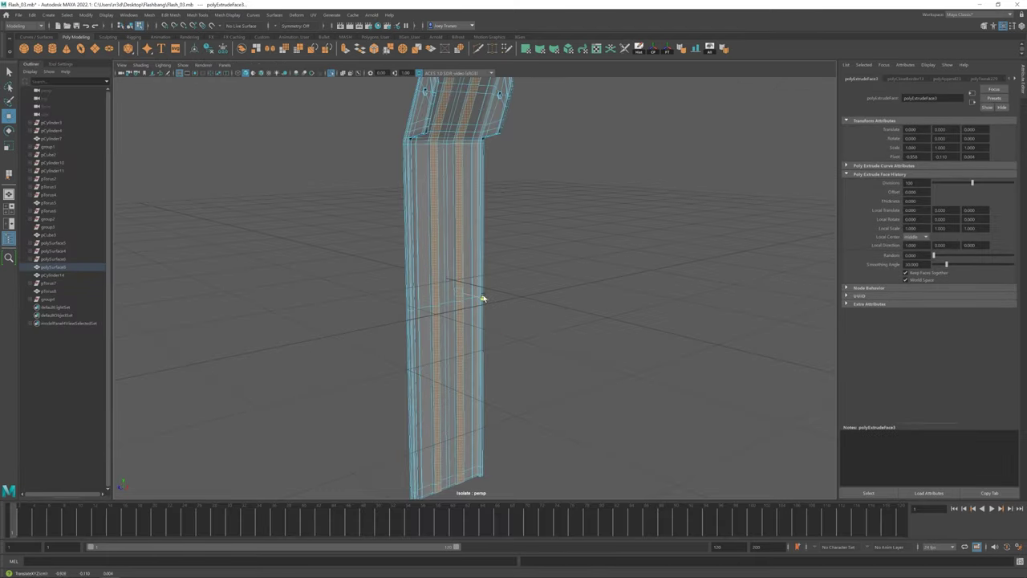
key("ctrl+1")
left_click(443, 304)
left_click_drag(443, 304, 431, 332, "alt")
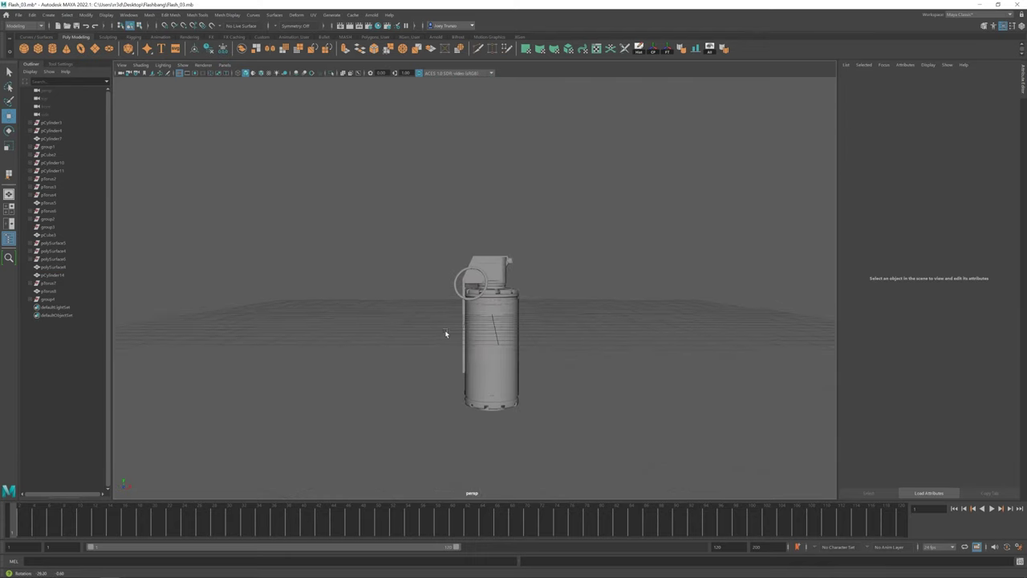
scroll(446, 333, "up", 3)
right_click_drag(453, 328, 440, 321)
scroll(368, 428, "up", 1)
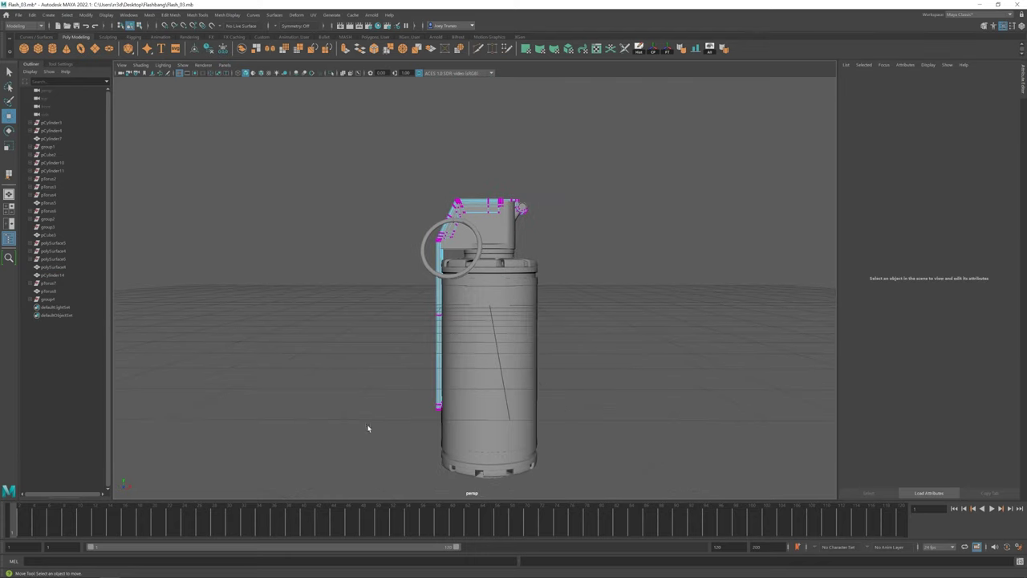
Step: Inspect the lever edges and the top block pCube3 components, then clear the selection
left_click(425, 322)
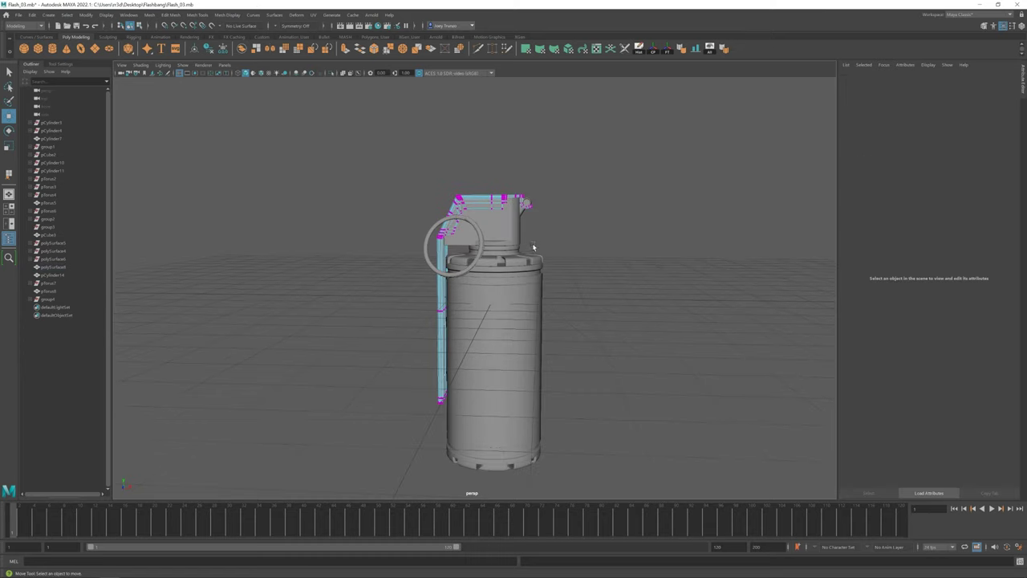
left_click(489, 221)
key("F9")
left_click_drag(350, 149, 487, 227)
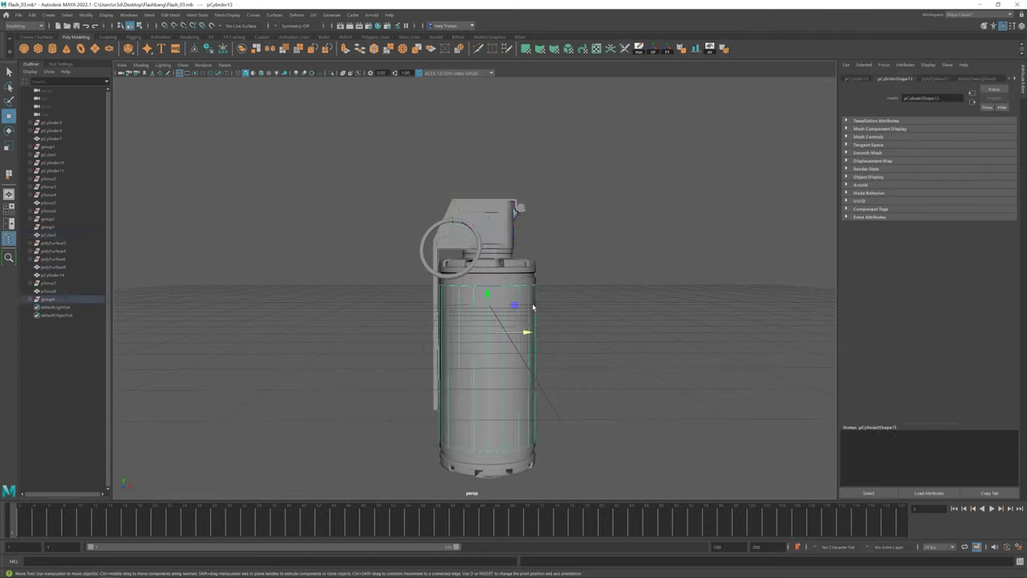
left_click(447, 324)
scroll(448, 324, "down", 2)
left_click_drag(448, 324, 401, 305, "alt")
left_click(504, 169)
left_click(357, 292)
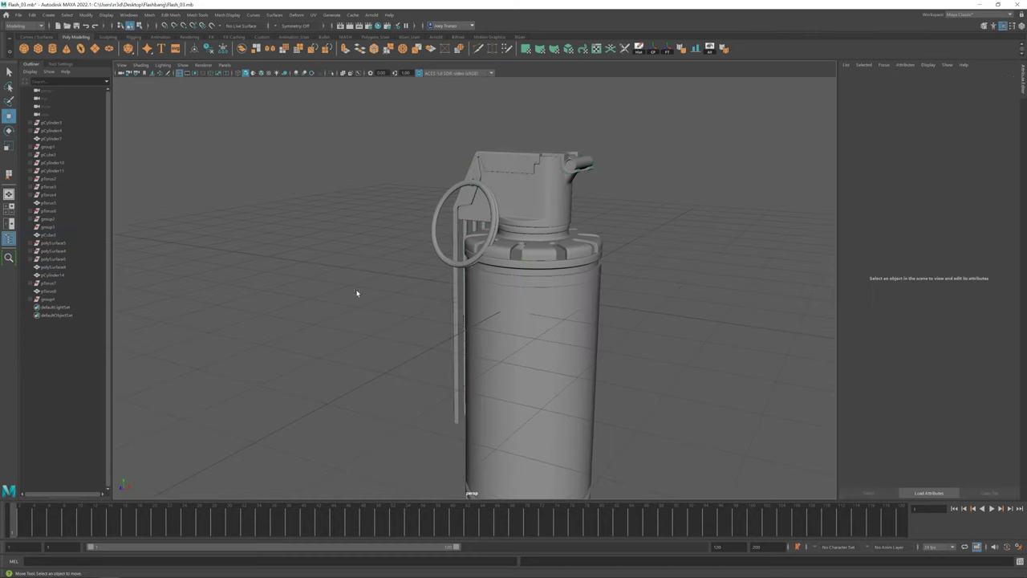
scroll(357, 292, "down", 2)
scroll(433, 147, "up", 2)
Step: Isolate and frame the lever polySurface8 for editing
left_click(464, 241)
key("ctrl+1")
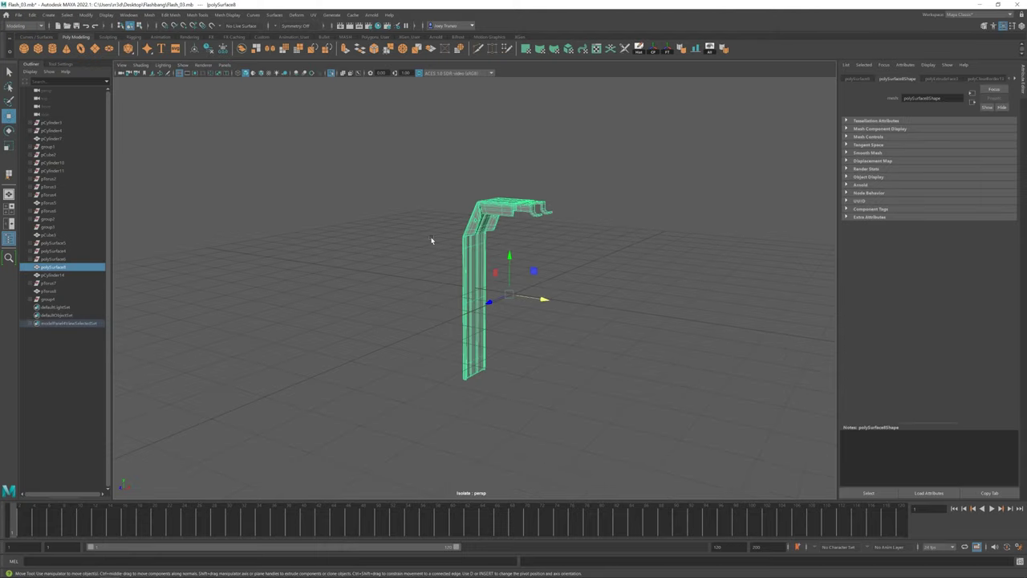
key("f")
left_click(610, 265)
scroll(633, 393, "up", 3)
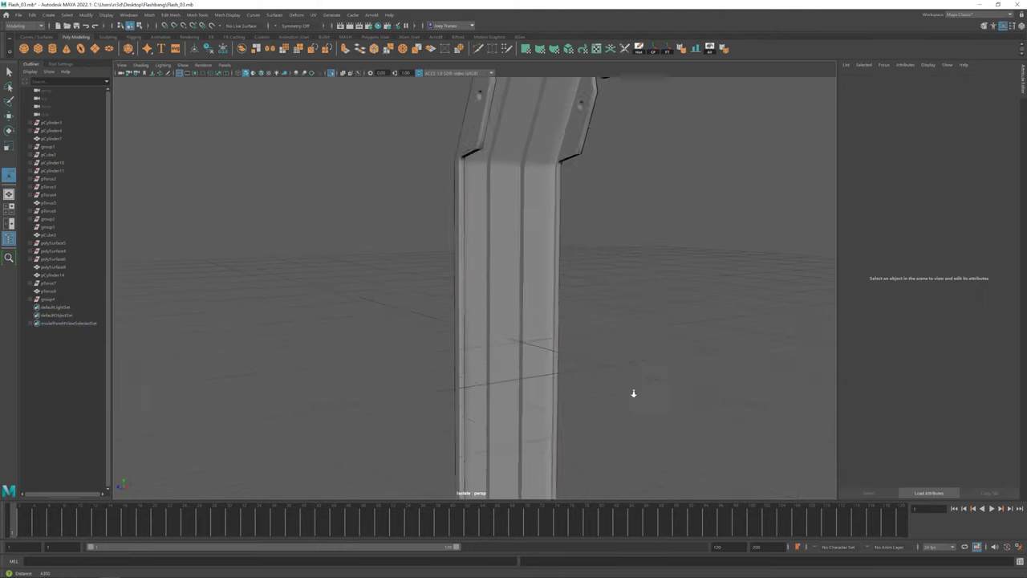
scroll(633, 394, "down", 3)
left_click(545, 195)
mouse_move(545, 195)
left_mouse_down("alt")
mouse_move(467, 211)
mouse_move(433, 184)
left_mouse_up("alt")
Step: Insert a first edge loop across the lever with the Insert Edge Loop Tool
left_click(196, 15)
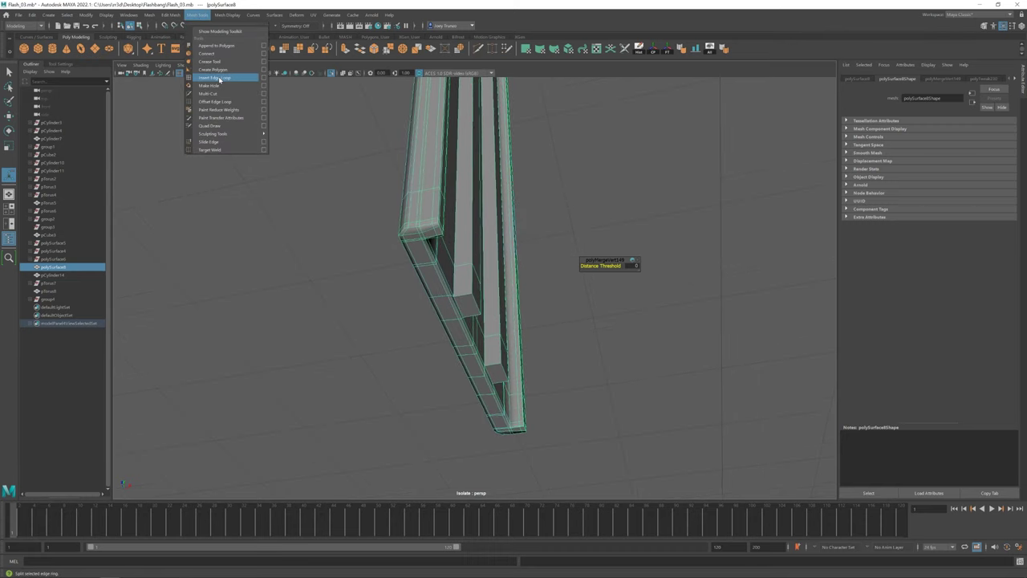
left_click(219, 78)
left_click(469, 297)
left_click(60, 63)
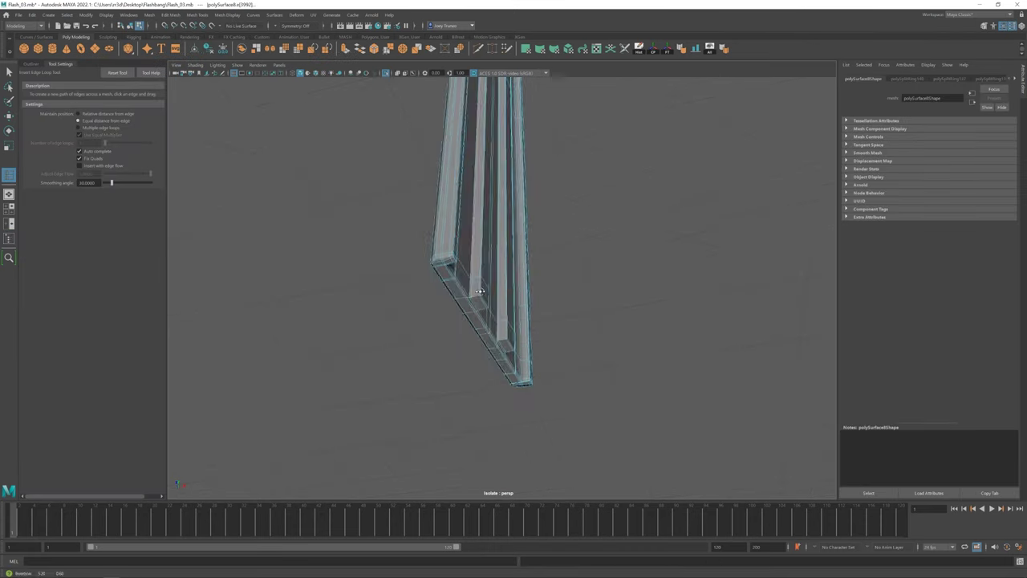
key("w")
Step: Add another edge loop near the lever's bottom end
scroll(505, 263, "down", 3)
left_click(529, 272)
left_click(461, 305)
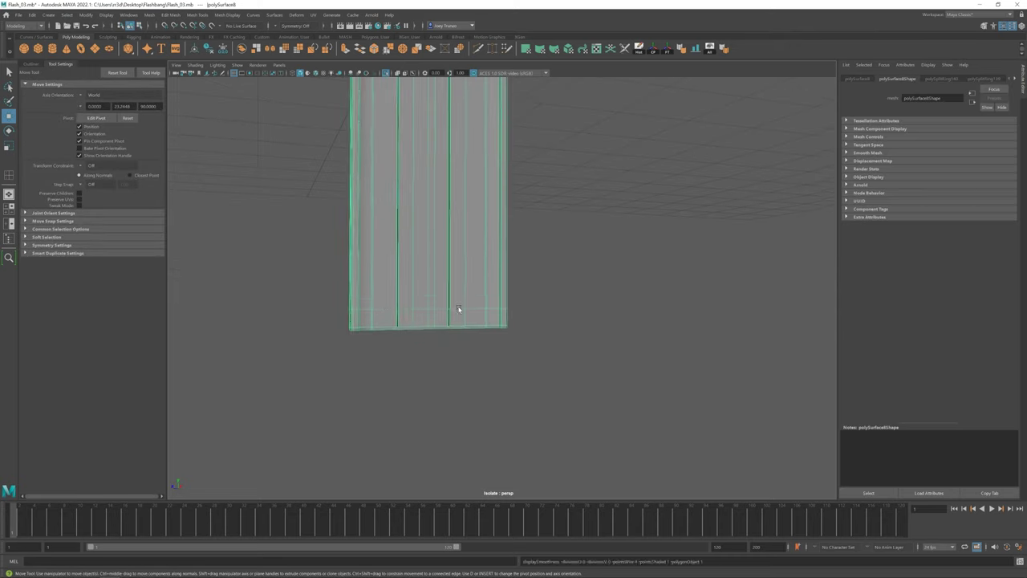
scroll(433, 309, "up", 2)
key("g")
left_click(399, 327)
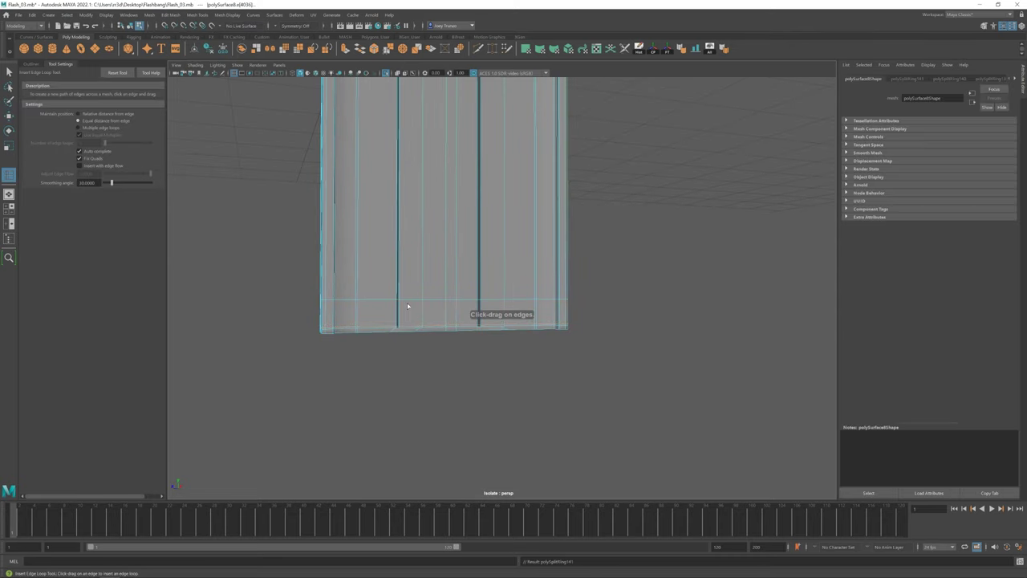
scroll(451, 254, "up", 3)
Step: Turn off Isolate Select so the whole flashbang is visible again
left_click(435, 316)
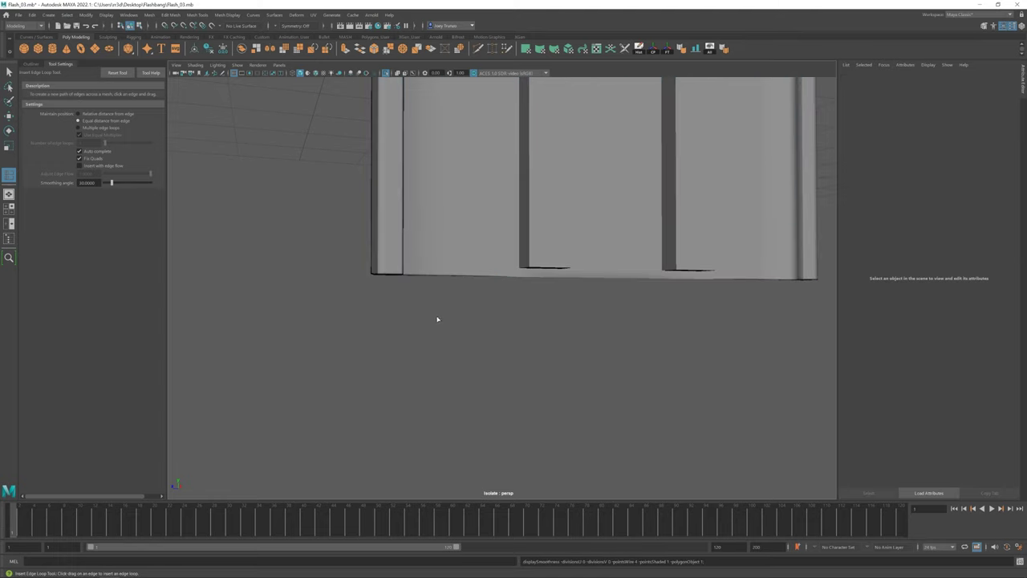
left_click_drag(451, 339, 515, 282, "alt")
left_click(384, 73)
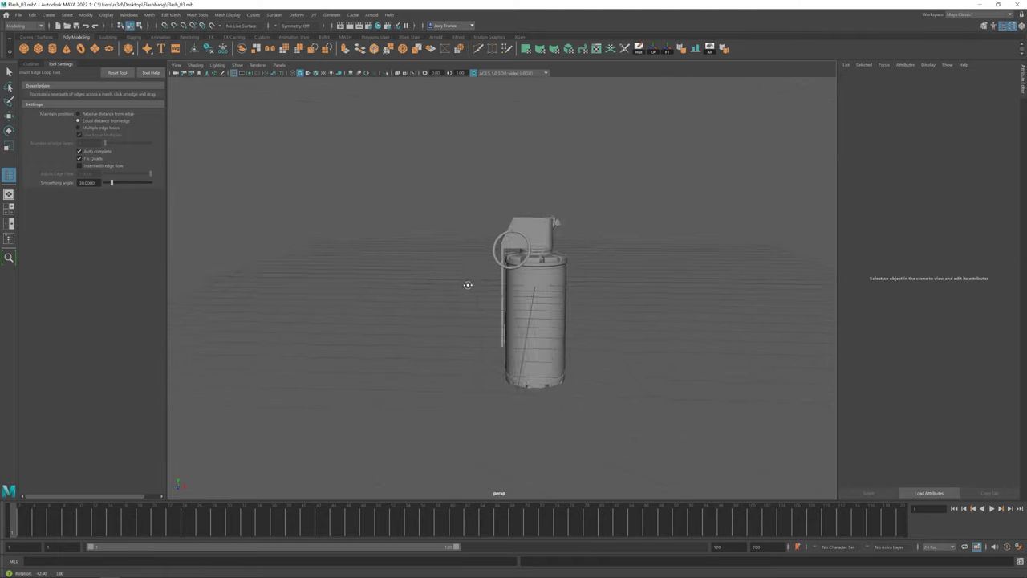
scroll(548, 344, "up", 3)
scroll(450, 261, "up", 4)
Step: Select the pull ring with the Rotate tool, then deselect it
left_click(464, 266)
key("e")
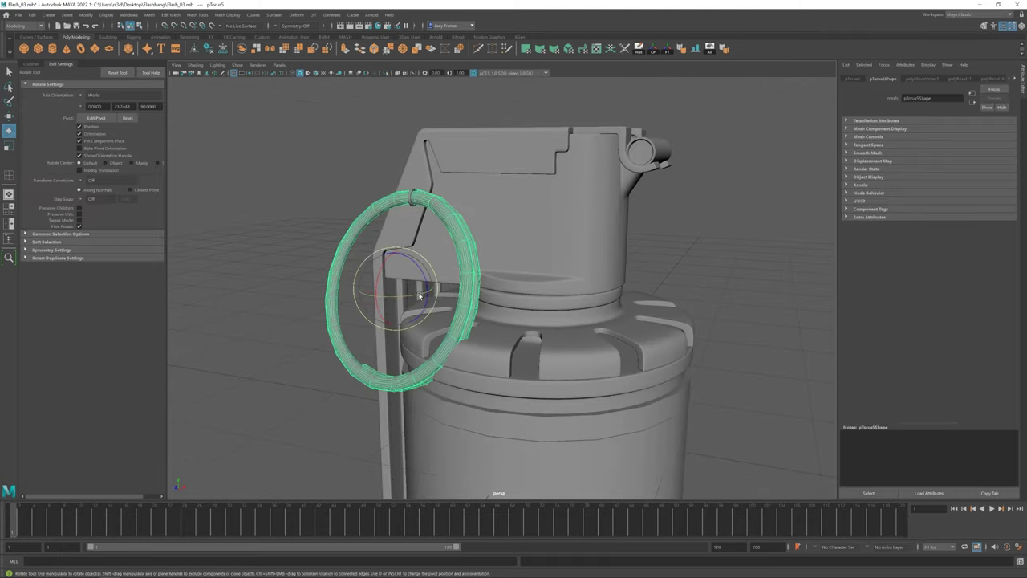
middle_click_drag(412, 295, 426, 321, "alt")
left_click(235, 218)
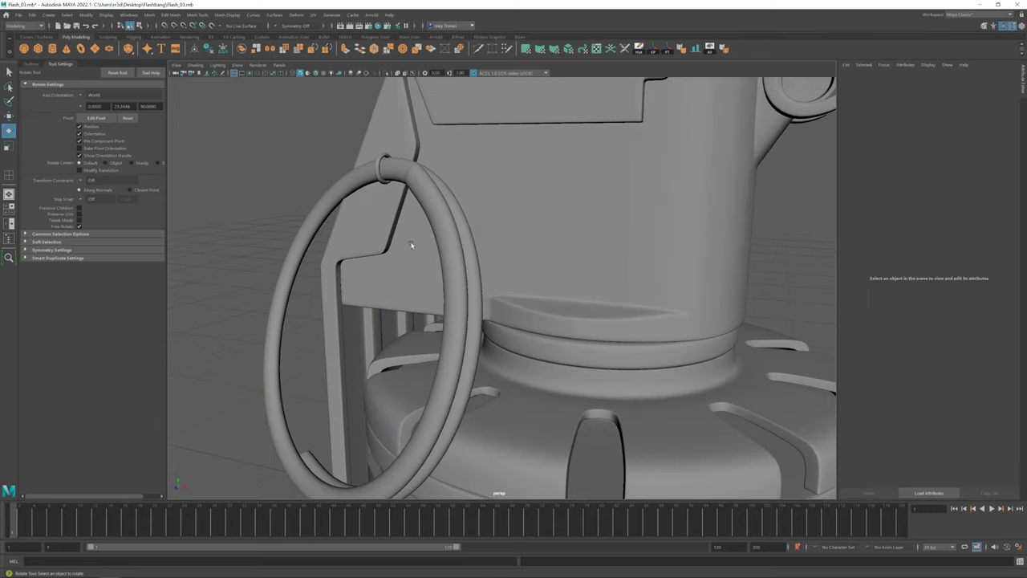
scroll(412, 241, "down", 5)
scroll(393, 284, "down", 3)
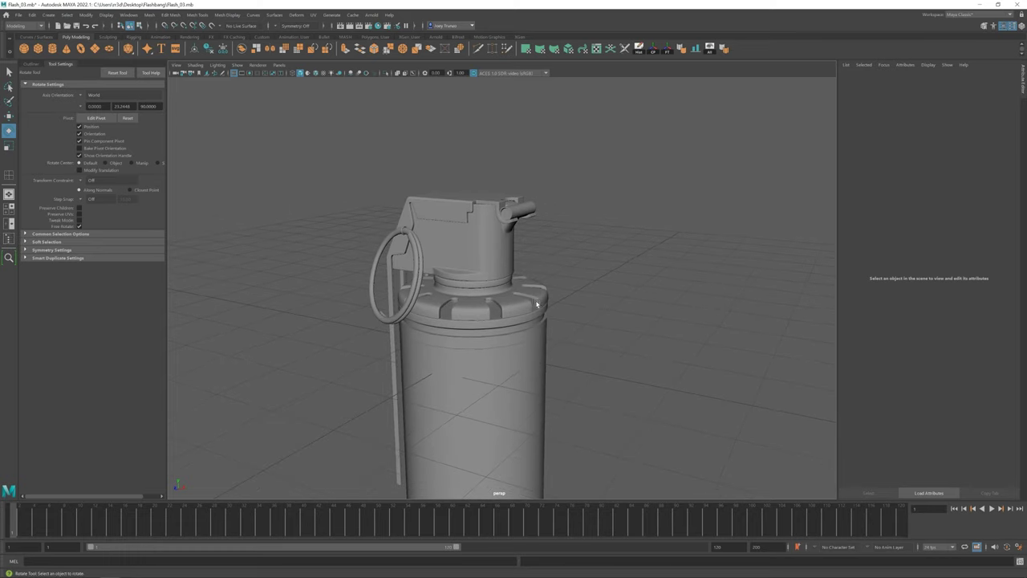
Step: Move the pin cylinder pCylinder14 into the lever's hook
left_click(514, 241)
key("w")
scroll(617, 300, "up", 5)
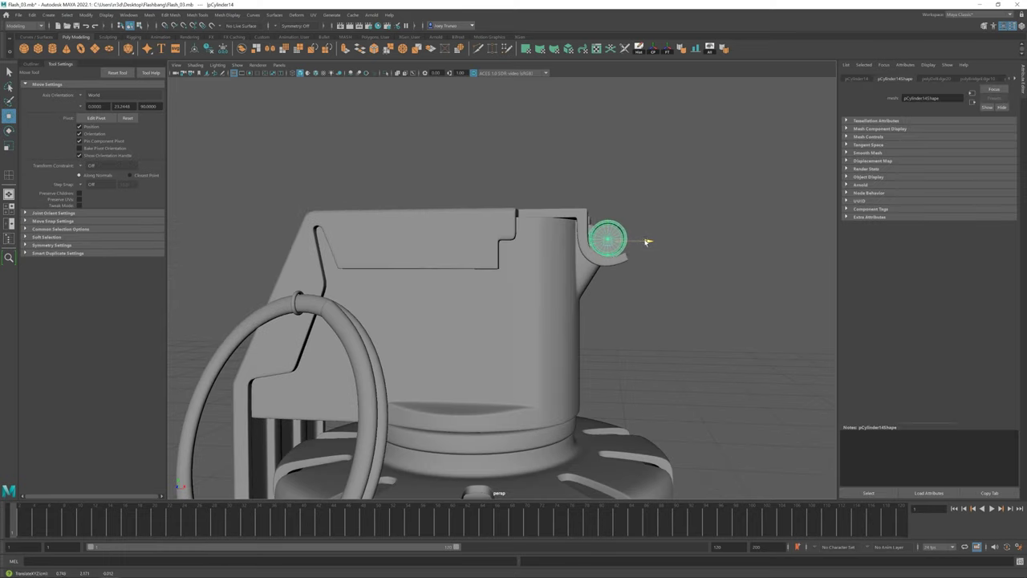
left_click(606, 201)
scroll(496, 288, "down", 5)
mouse_move(484, 300)
left_mouse_down("alt")
mouse_move(513, 289)
mouse_move(395, 241)
mouse_move(513, 240)
left_mouse_up("alt")
Step: Scale the pin cylinder pCylinder14 to fit the hinge
left_click(533, 233)
key("r")
scroll(533, 233, "up", 3)
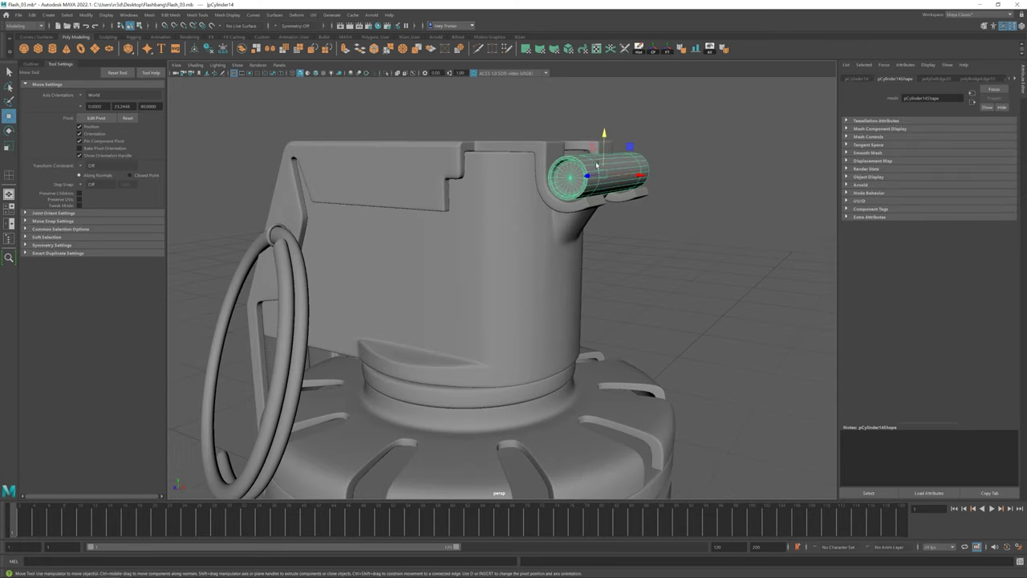
left_click(672, 142)
scroll(501, 333, "down", 5)
scroll(620, 323, "down", 2)
key("w")
Step: Select the thin band around the neck cylinder pCylinder7
middle_click_drag(619, 324, 598, 318, "alt")
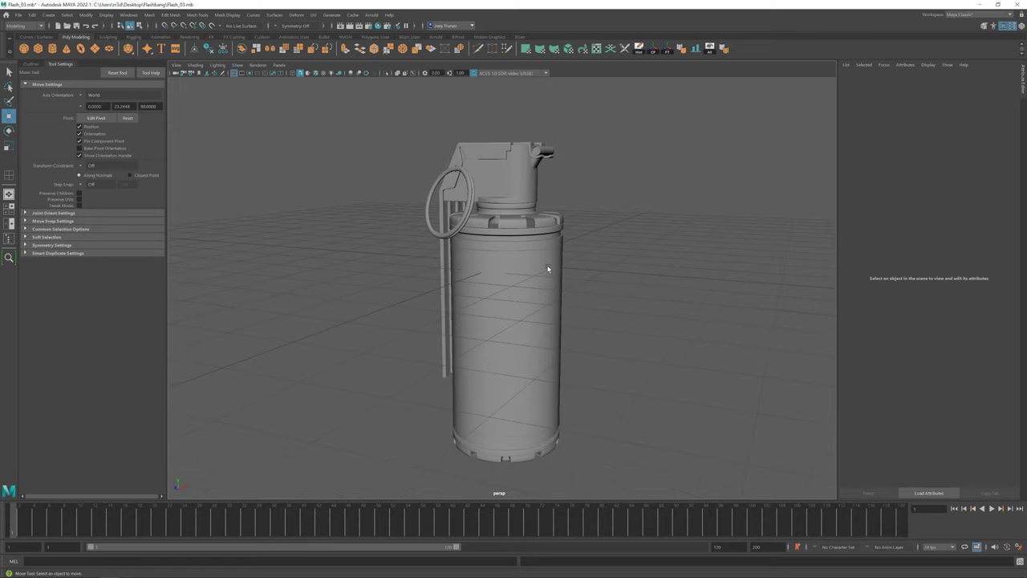
scroll(449, 320, "up", 5)
left_click(470, 161)
left_click(470, 230)
Step: Scale the pCylinder7 neck band so it fits snugly around the neck
key("r")
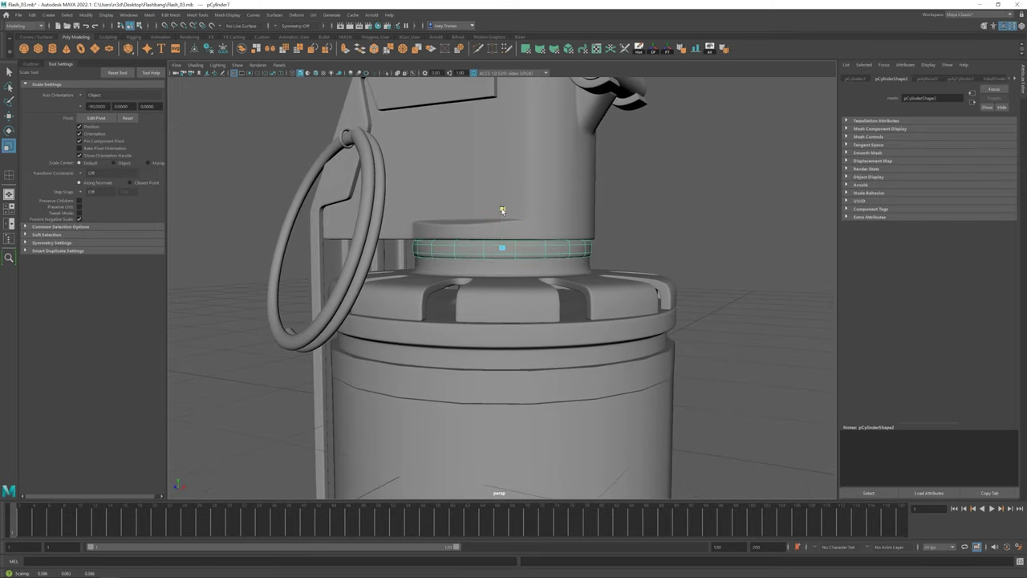
scroll(501, 211, "up", 3)
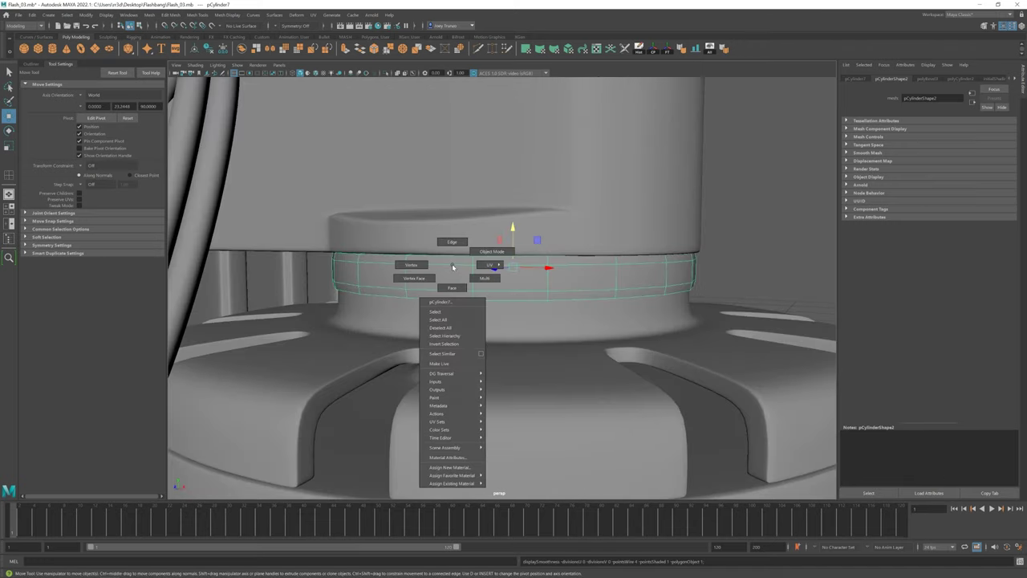
right_click_drag(452, 263, 451, 241)
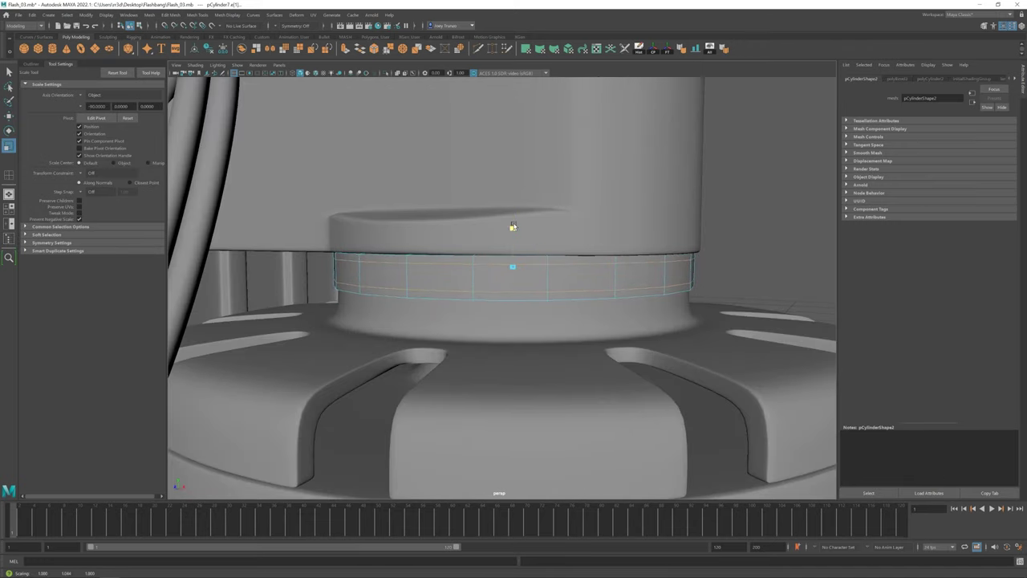
scroll(523, 282, "down", 3)
left_click_drag(743, 223, 805, 403, "alt")
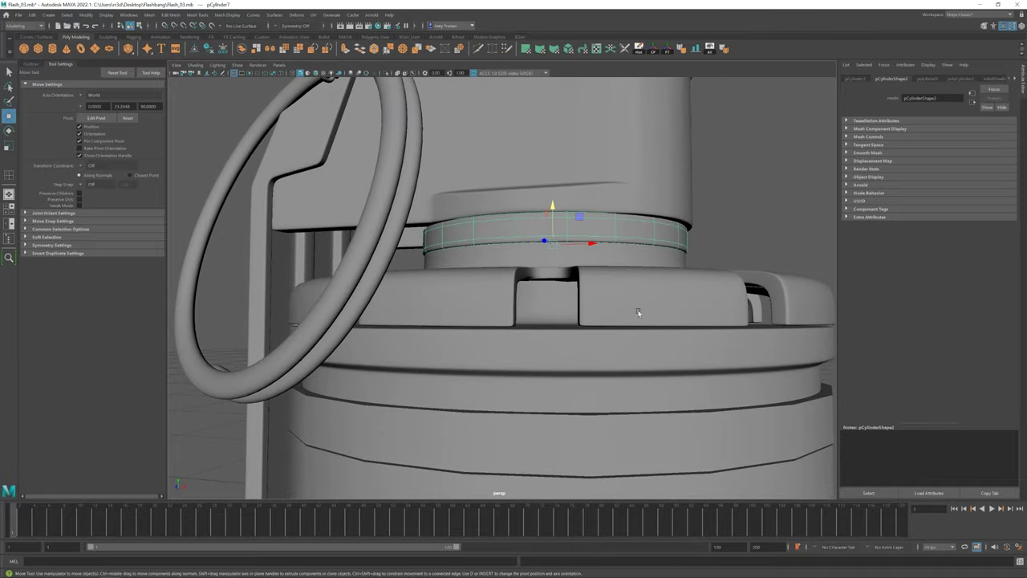
key("r")
scroll(536, 224, "down", 5)
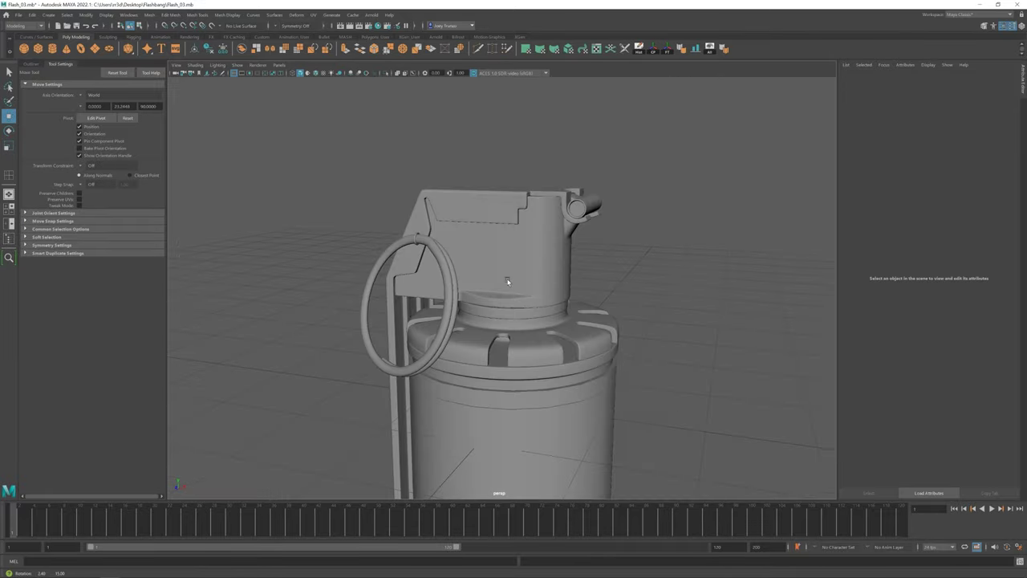
left_click_drag(536, 241, 596, 324, "alt")
scroll(596, 323, "up", 3)
Step: Select the curved plate pCube3's cutout components across the head's top
left_click(482, 329)
mouse_move(482, 329)
left_mouse_down("alt")
mouse_move(510, 294)
mouse_move(442, 299)
left_mouse_up("alt")
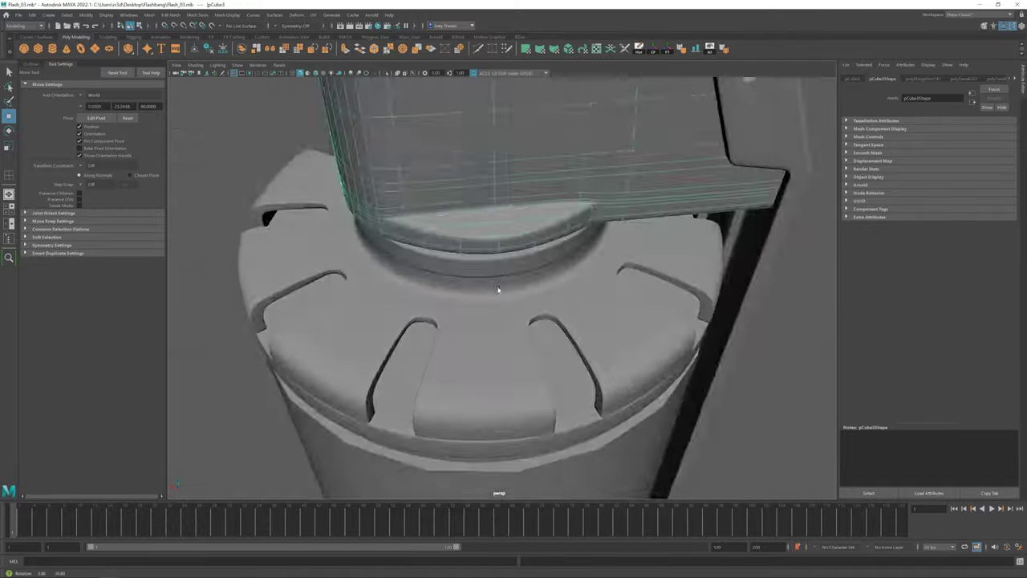
left_click_drag(346, 157, 714, 264)
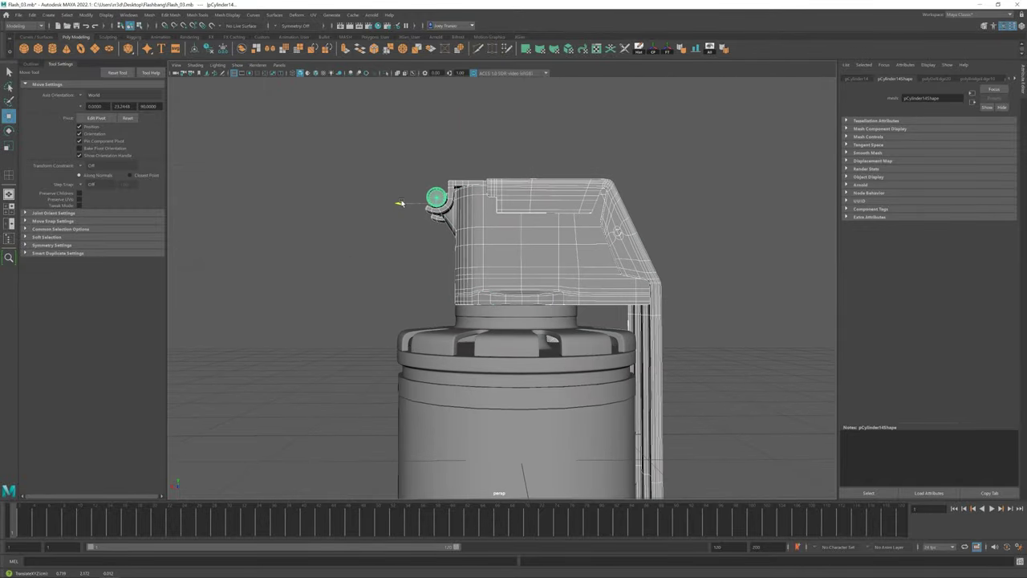
mouse_move(400, 203)
left_mouse_down("alt")
mouse_move(729, 266)
mouse_move(501, 319)
mouse_move(596, 195)
mouse_move(717, 201)
left_mouse_up("alt")
left_click(497, 300)
scroll(499, 301, "up", 3)
scroll(500, 301, "up", 2)
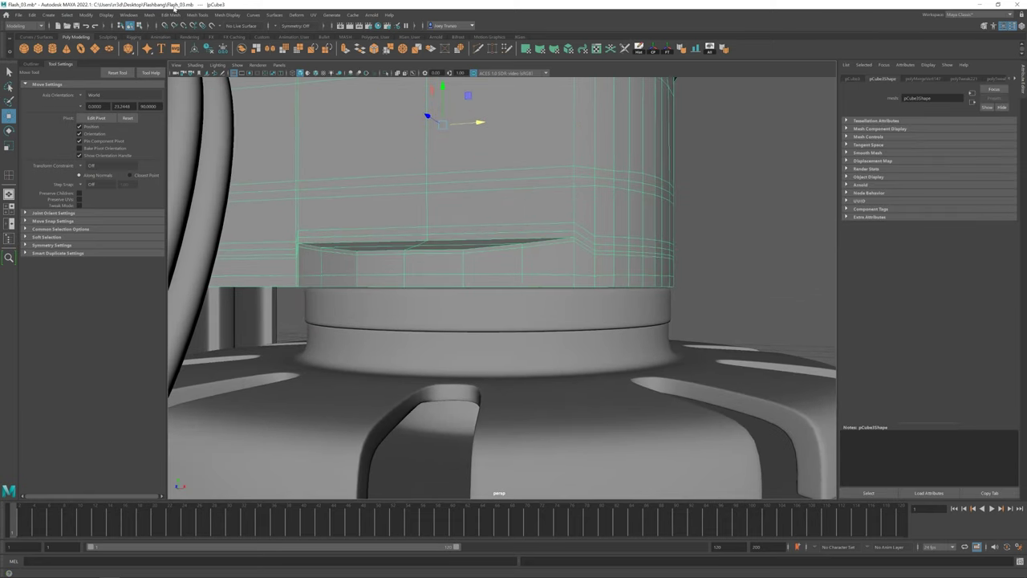
left_click(481, 309)
left_click(482, 301)
mouse_move(481, 301)
left_mouse_down("alt")
mouse_move(562, 265)
mouse_move(555, 300)
mouse_move(562, 256)
mouse_move(522, 208)
left_mouse_up("alt")
Step: Reshape pCube3's arched cutout vertices to curve around the neck, checking from several angles
left_click(555, 300)
left_click(522, 209)
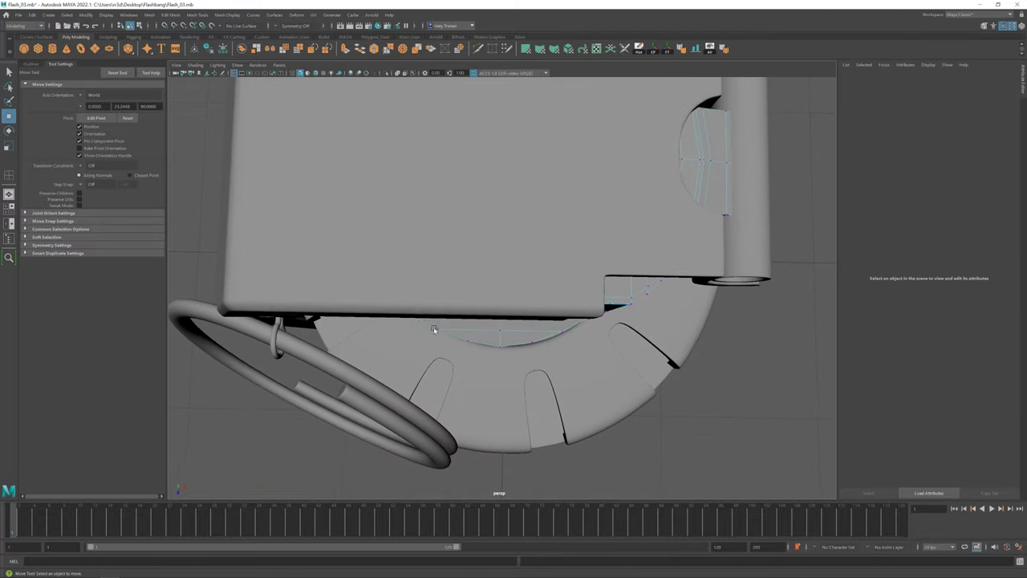
left_click(531, 367)
scroll(530, 367, "up", 3)
mouse_move(531, 367)
left_mouse_down("alt")
mouse_move(524, 327)
mouse_move(481, 346)
left_mouse_up("alt")
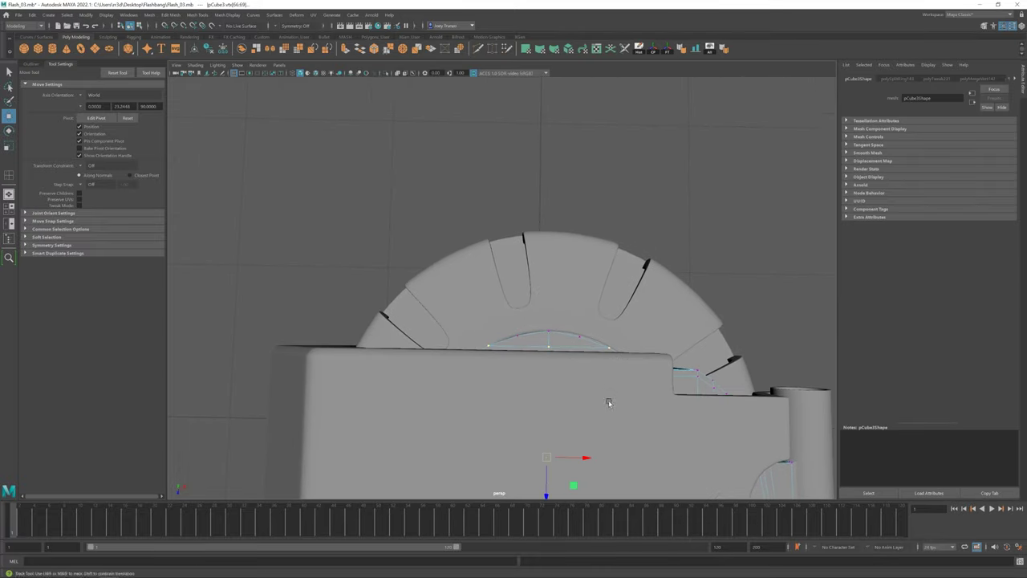
left_click_drag(608, 401, 521, 161, "alt")
scroll(520, 117, "down", 3)
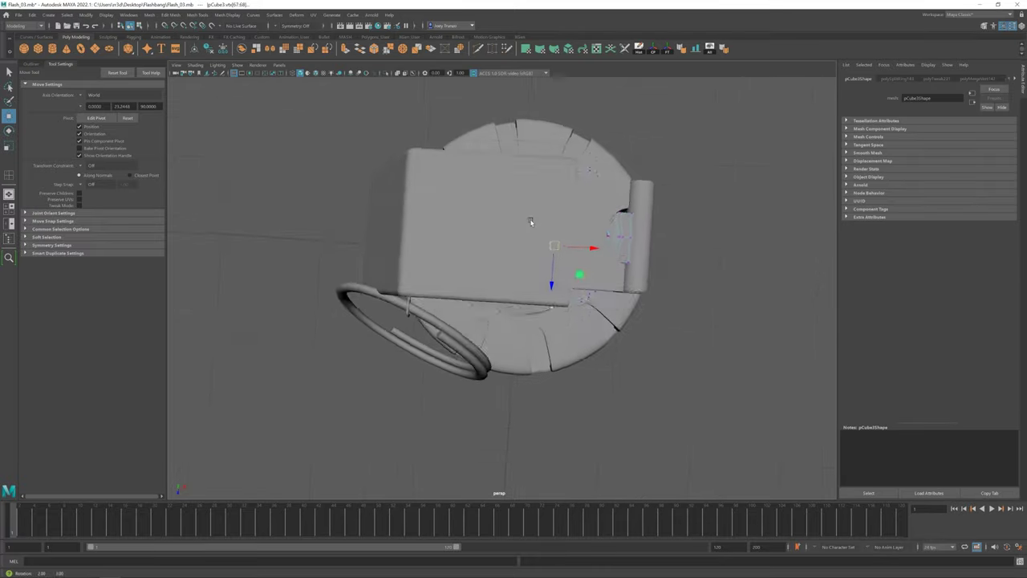
scroll(595, 166, "up", 5)
left_click_drag(503, 311, 501, 305, "alt")
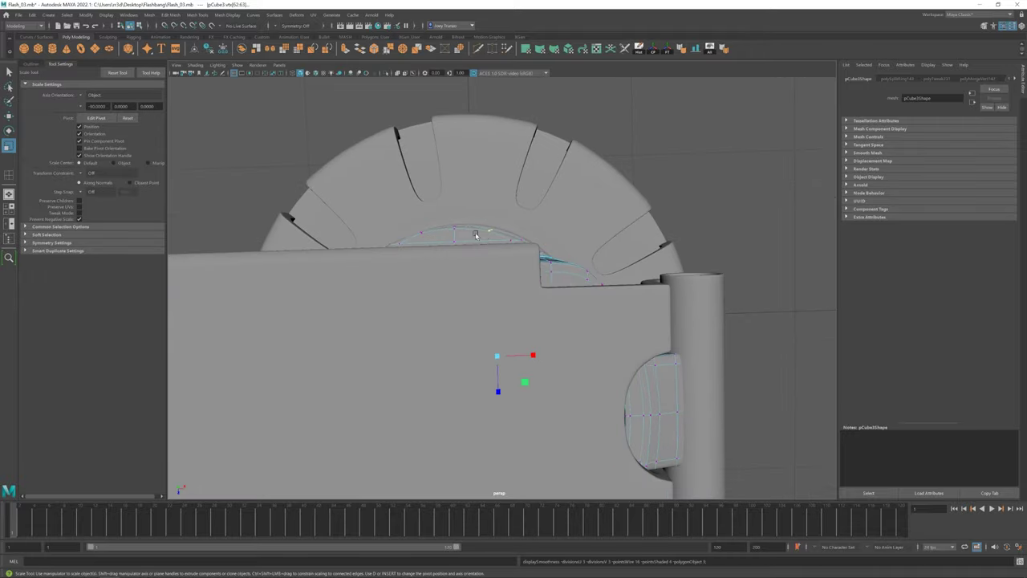
left_click_drag(475, 235, 494, 290, "alt")
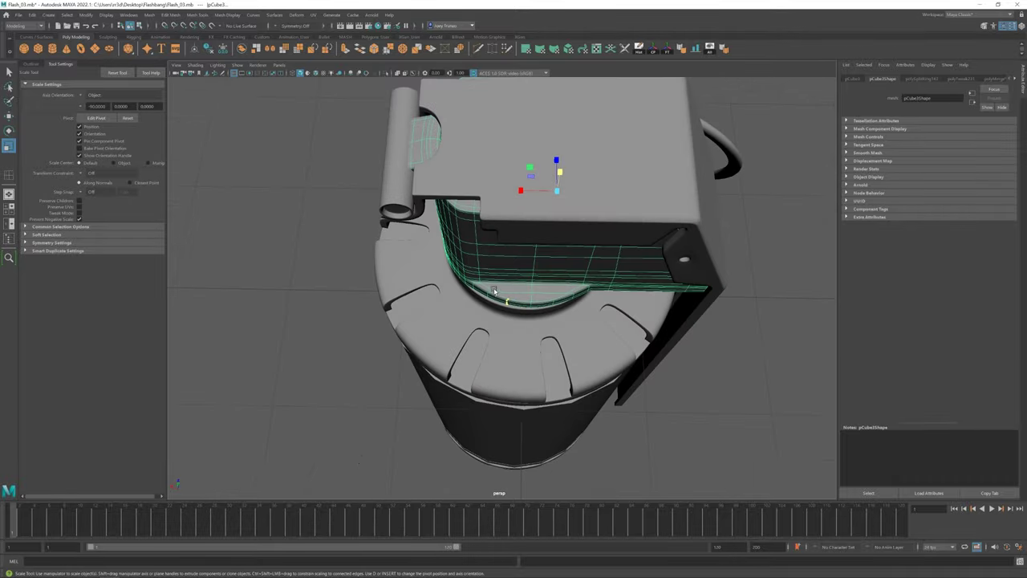
scroll(494, 290, "up", 3)
mouse_move(473, 319)
left_mouse_down("alt")
mouse_move(522, 308)
mouse_move(440, 286)
mouse_move(547, 295)
left_mouse_up("alt")
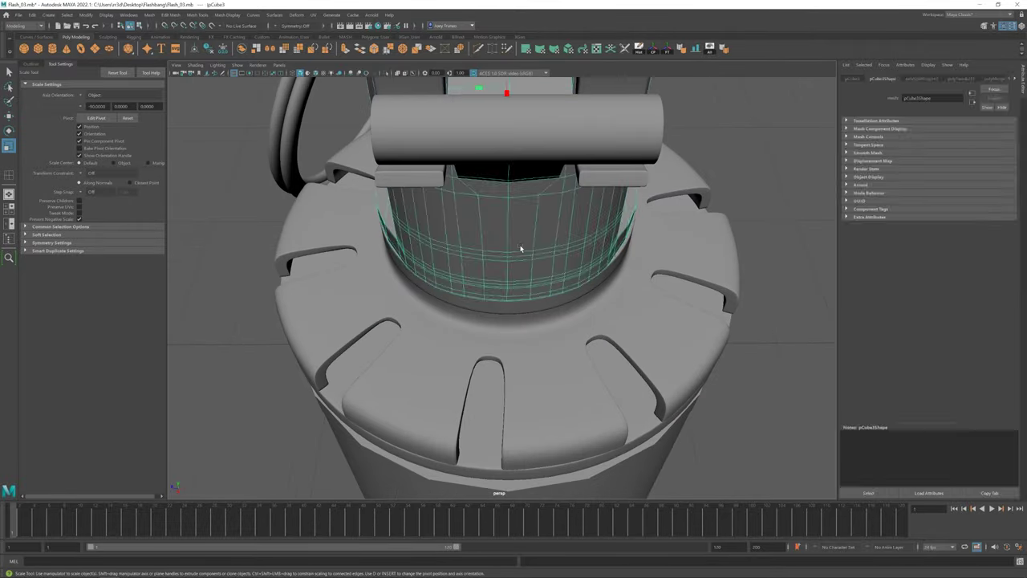
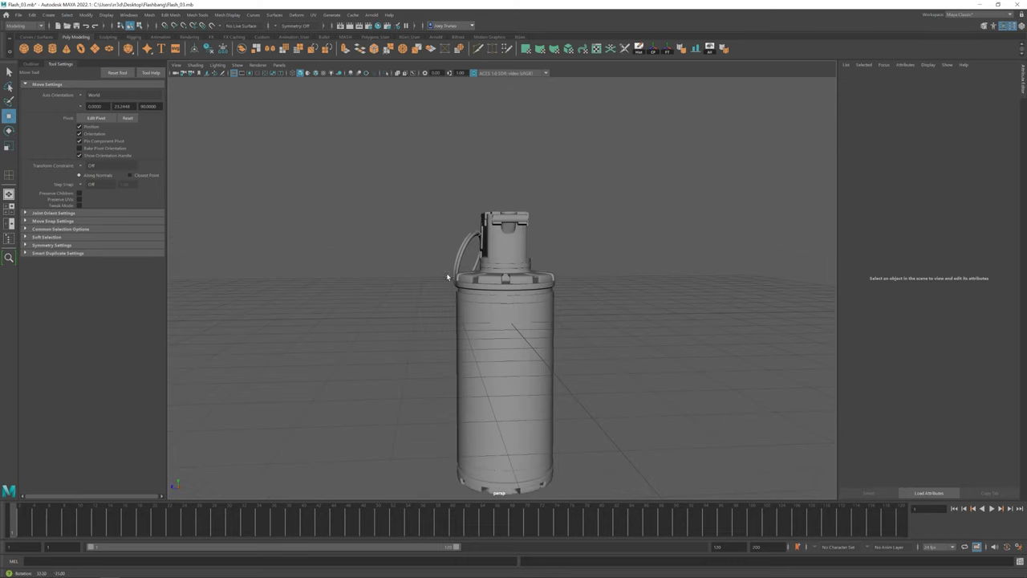
Step: Select the grenade's top piece and align its scale axes to world space
left_click(492, 275)
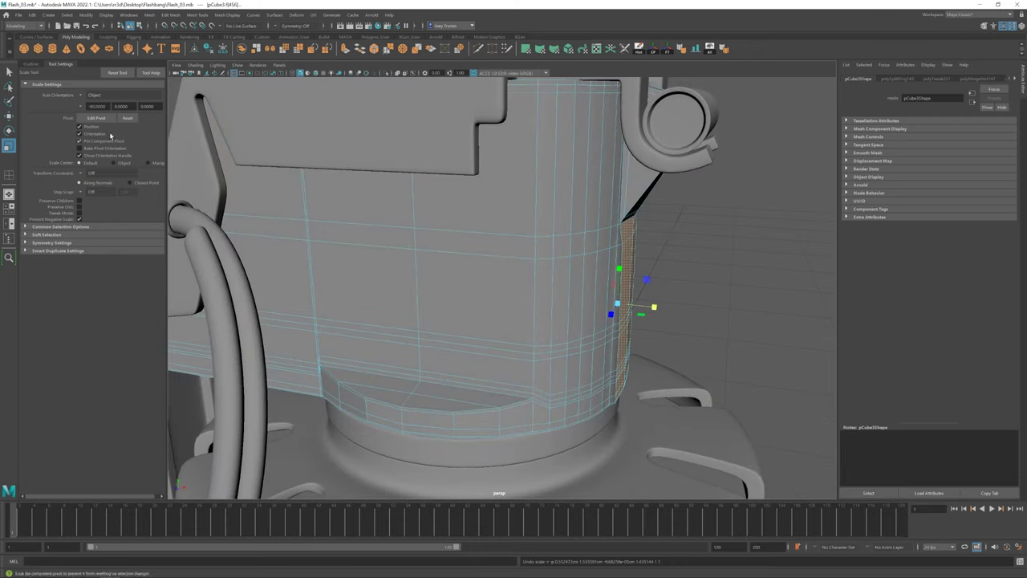
left_click(98, 107)
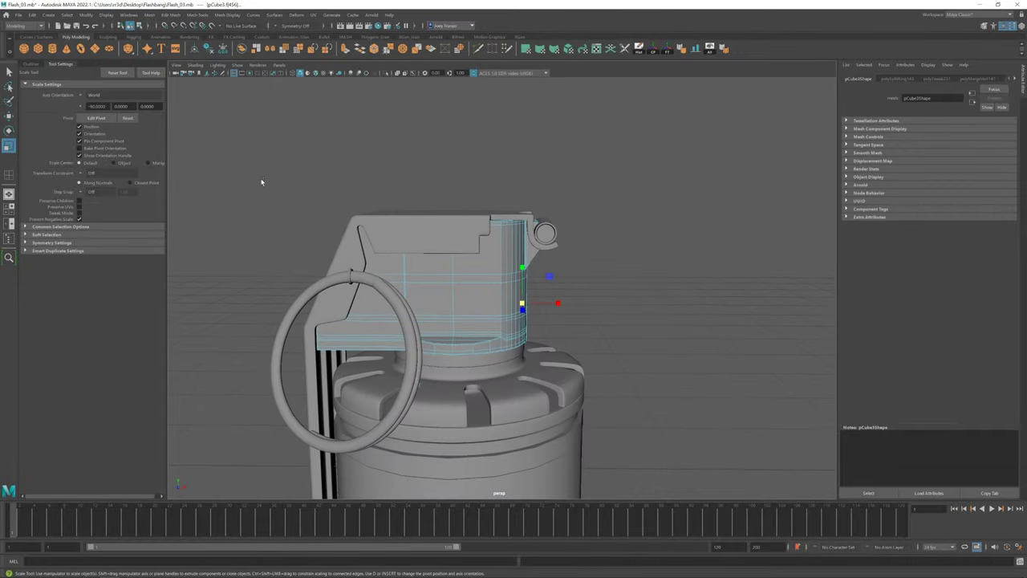
mouse_move(498, 345)
left_mouse_down("alt")
mouse_move(408, 340)
mouse_move(385, 197)
mouse_move(381, 314)
mouse_move(567, 362)
mouse_move(498, 304)
left_mouse_up("alt")
key("4")
key("5")
mouse_move(435, 246)
left_mouse_down("alt")
mouse_move(548, 315)
mouse_move(577, 313)
mouse_move(513, 305)
mouse_move(454, 224)
left_mouse_up("alt")
key("w")
Step: Reselect the top piece pCube3 and frame it close up
scroll(413, 314, "down", 5)
left_click(413, 314)
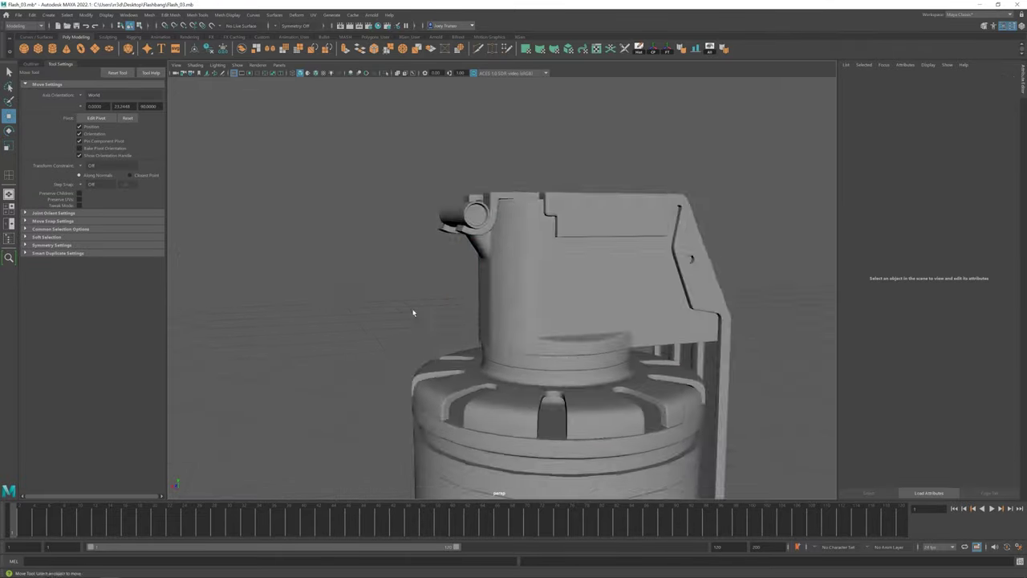
left_click_drag(413, 313, 381, 311, "alt")
left_click(481, 308)
key("f")
left_click_drag(454, 268, 458, 265, "alt")
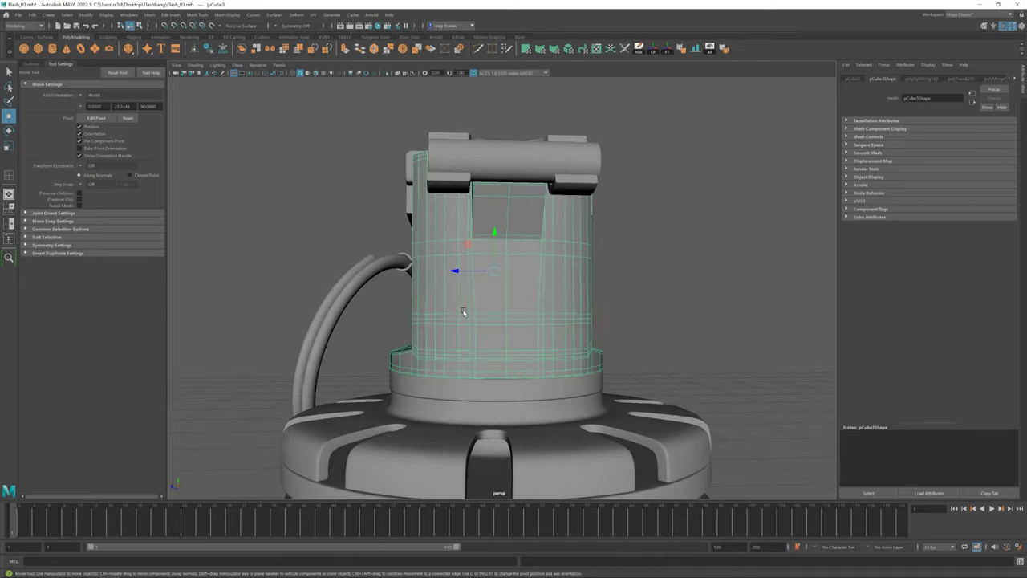
left_click(475, 331)
left_click(475, 332)
left_click_drag(475, 331, 533, 313, "alt")
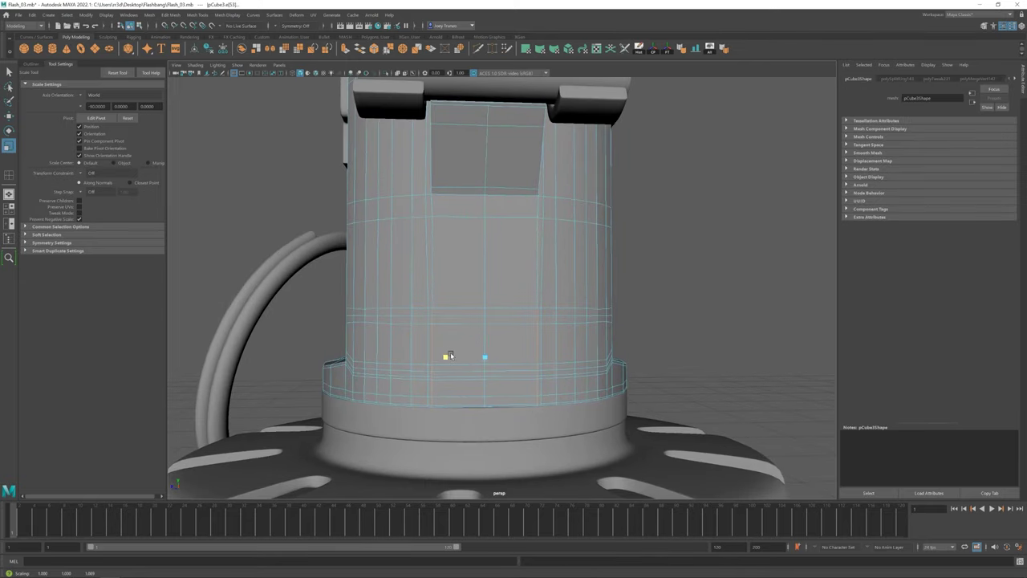
left_click_drag(449, 355, 433, 318, "alt")
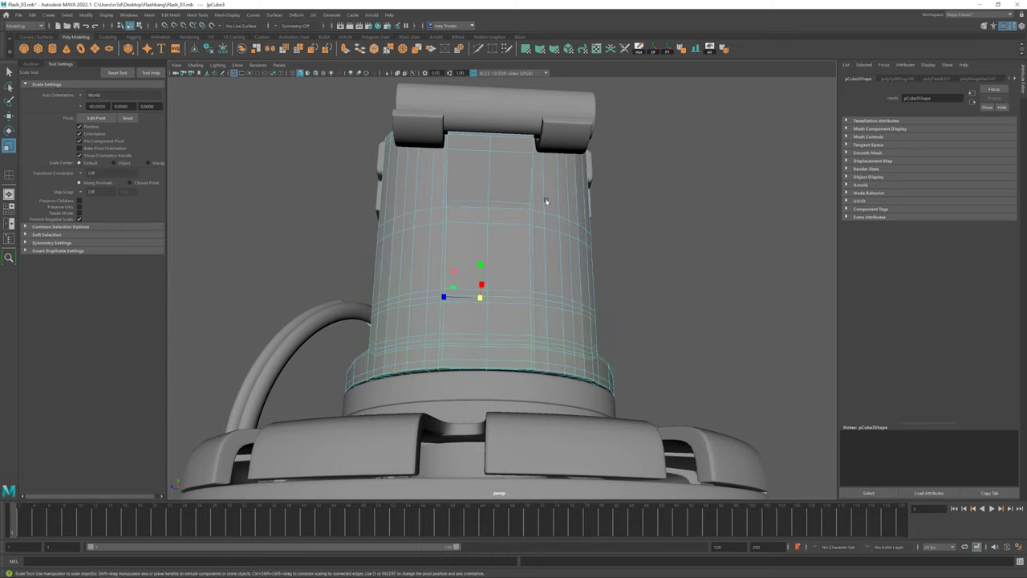
scroll(546, 200, "down", 5)
left_click_drag(553, 321, 493, 326, "alt")
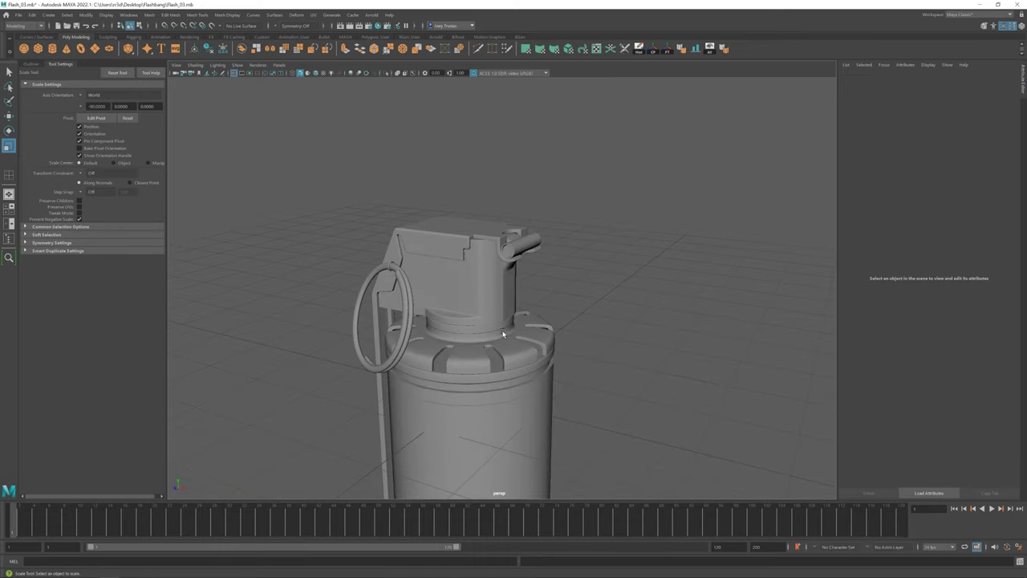
left_click(503, 333)
scroll(471, 281, "up", 3)
left_click_drag(472, 281, 481, 265, "alt")
scroll(473, 241, "up", 3)
Step: Select the vertical column of faces on pCube3 and extrude it
key("F11")
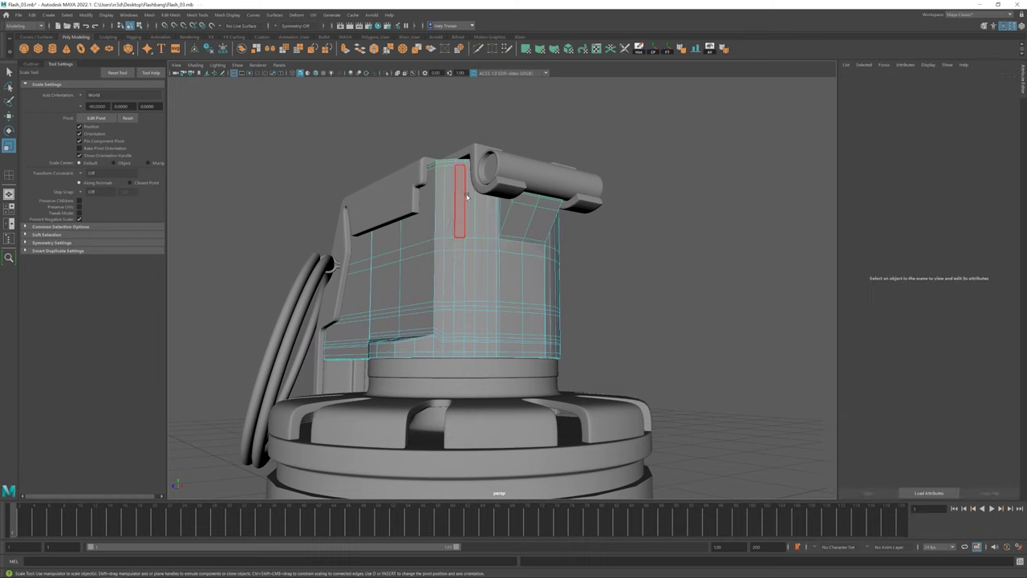
left_click(467, 196)
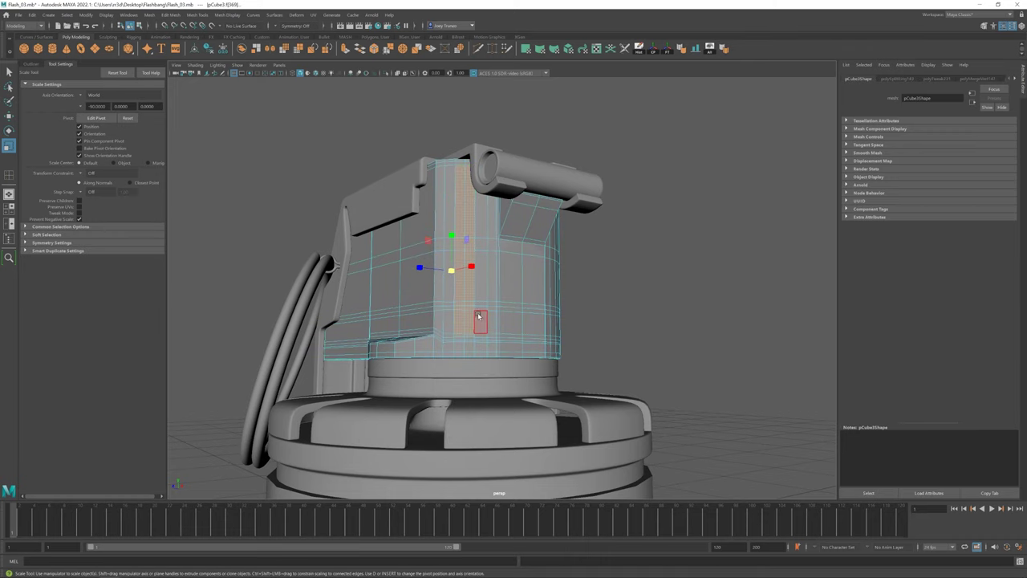
scroll(479, 316, "up", 2)
scroll(479, 318, "up", 3)
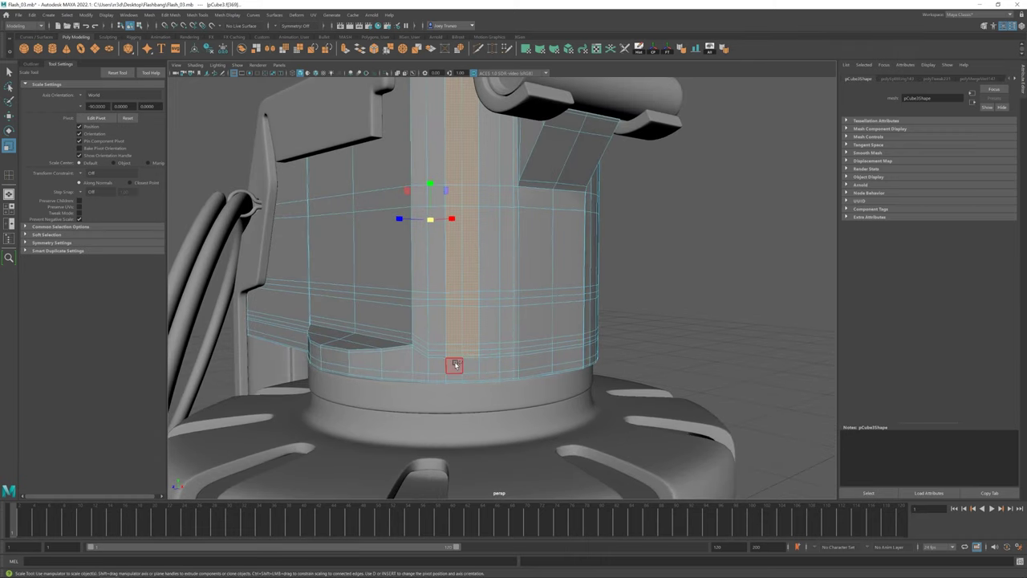
mouse_move(454, 365)
left_mouse_down("alt")
mouse_move(408, 327)
mouse_move(530, 272)
mouse_move(514, 241)
mouse_move(514, 211)
mouse_move(490, 254)
left_mouse_up("alt")
scroll(407, 327, "down", 3)
scroll(490, 253, "up", 3)
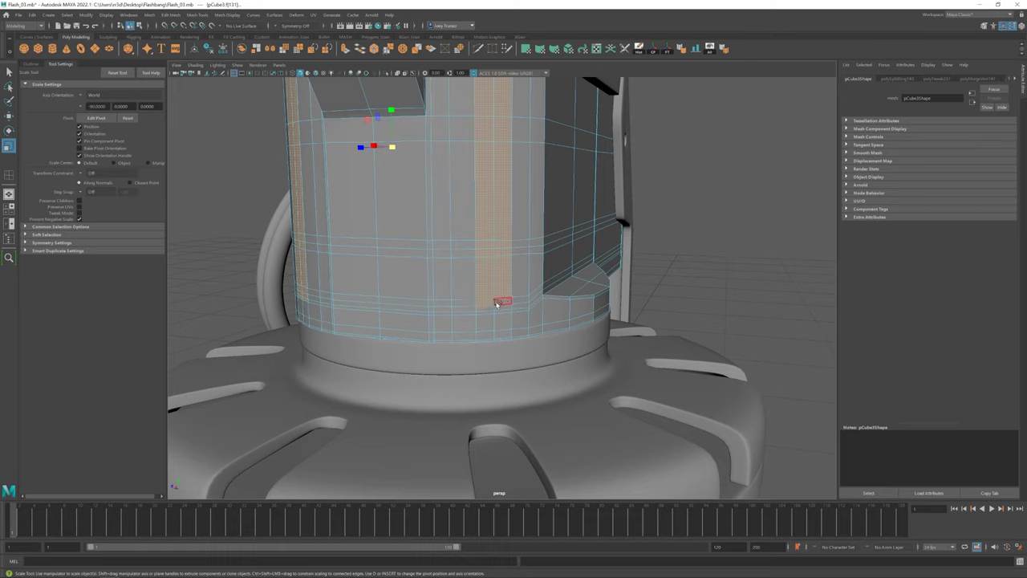
scroll(499, 313, "down", 3)
key("ctrl+e")
Step: Reselect pCube3 and merge the extruded strip's loose vertices
mouse_move(481, 280)
left_mouse_down("alt")
mouse_move(554, 238)
mouse_move(499, 243)
left_mouse_up("alt")
left_click(564, 252)
left_click_drag(564, 252, 576, 280, "alt")
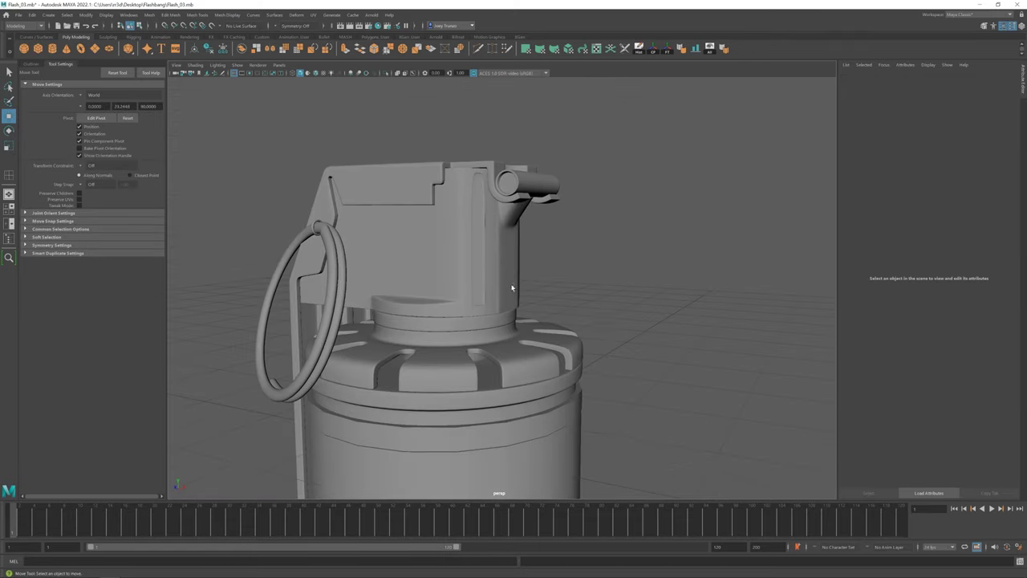
scroll(440, 289, "down", 5)
scroll(440, 289, "up", 5)
left_click(445, 257)
key("f")
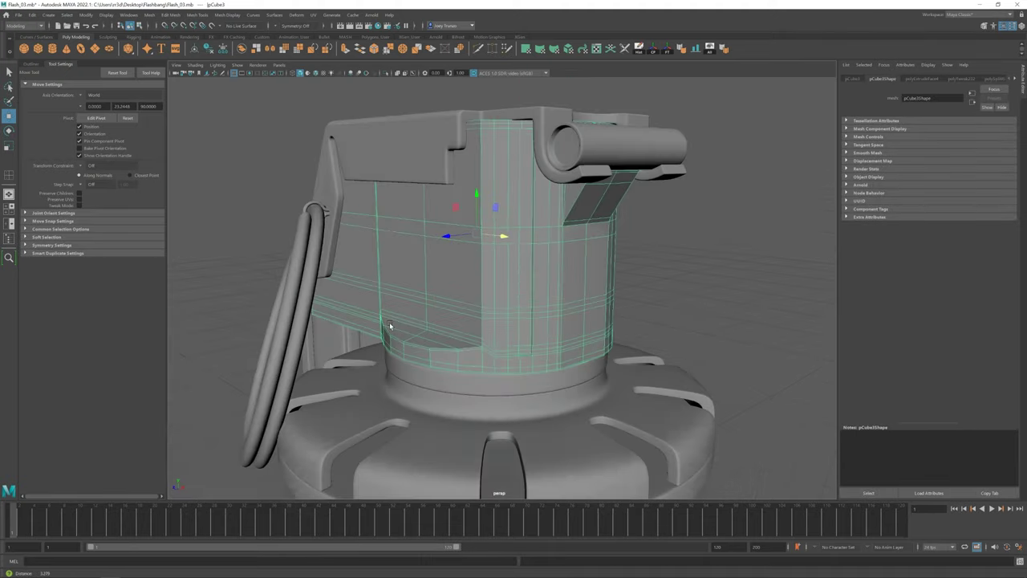
scroll(518, 308, "up", 2)
key("F11")
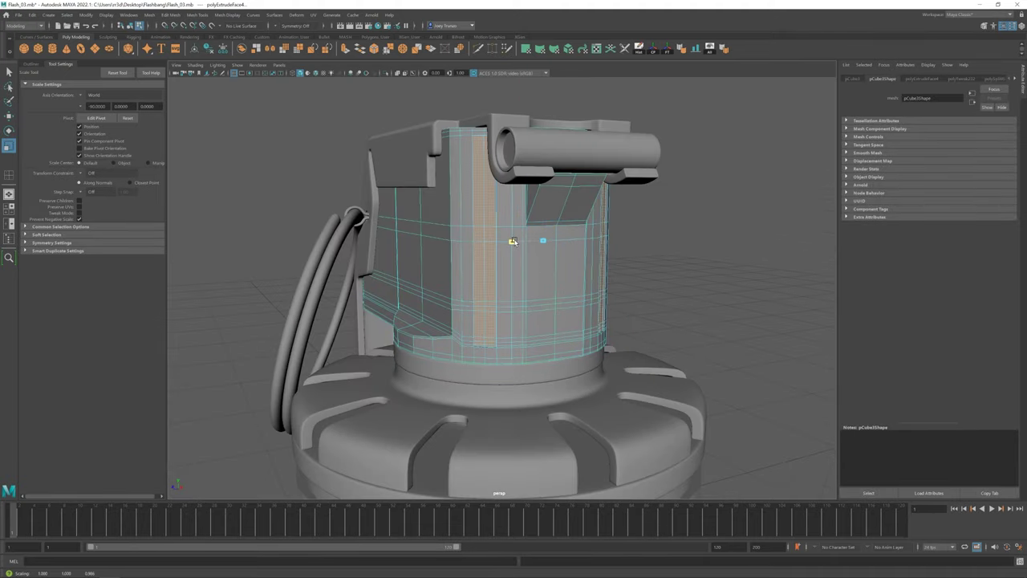
key("w")
left_click_drag(513, 240, 616, 251, "alt")
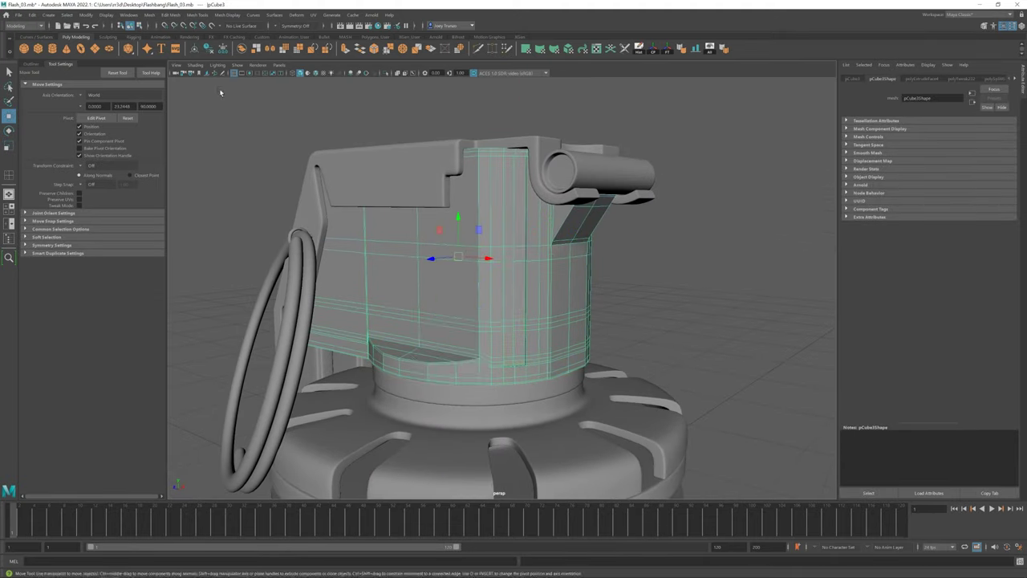
left_click(181, 101)
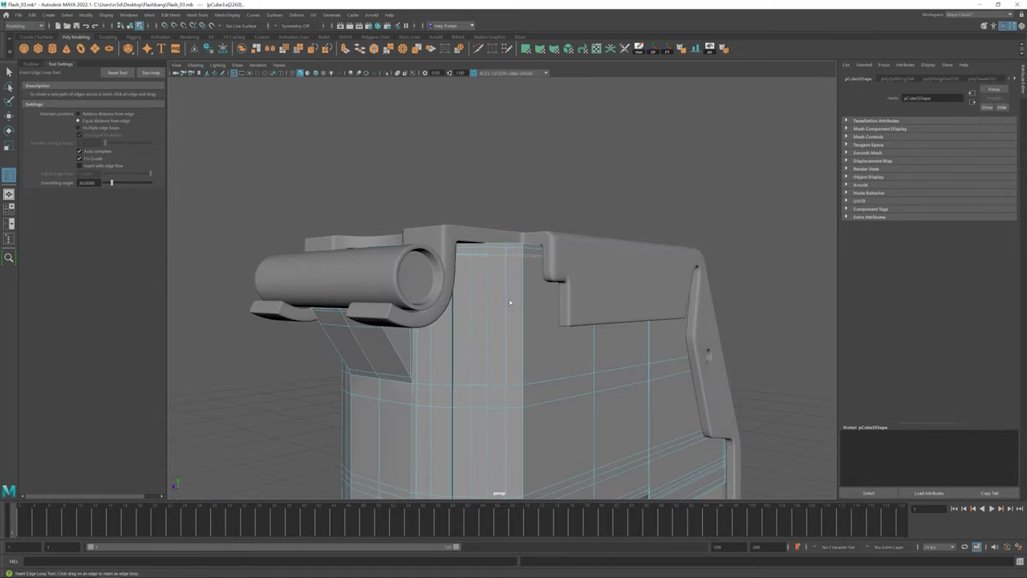
Step: Move the inserted edge on the top piece into place
left_click_drag(447, 265, 556, 351, "alt")
right_click_drag(556, 351, 532, 360, "alt")
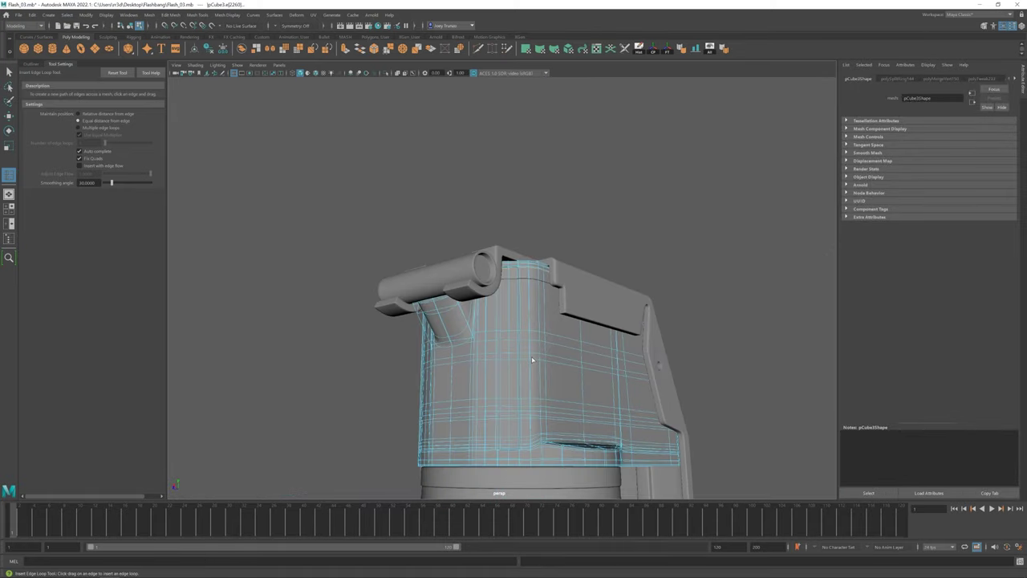
left_click_drag(530, 359, 514, 321, "alt")
right_click_drag(514, 321, 470, 258, "alt")
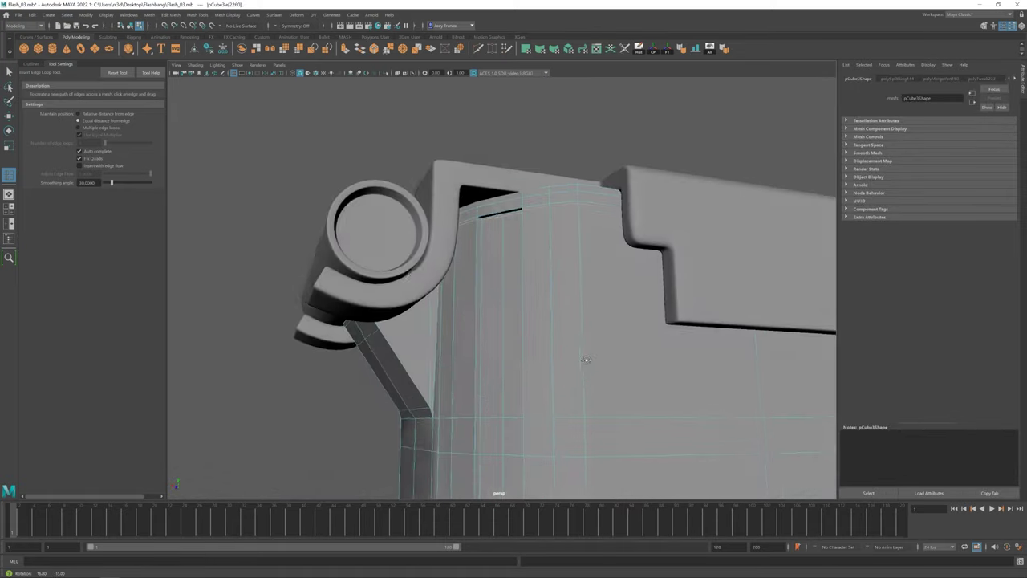
key("w")
mouse_move(474, 212)
left_mouse_down("alt")
mouse_move(562, 229)
mouse_move(651, 202)
mouse_move(517, 228)
mouse_move(541, 244)
mouse_move(481, 320)
mouse_move(534, 247)
left_mouse_up("alt")
key("w")
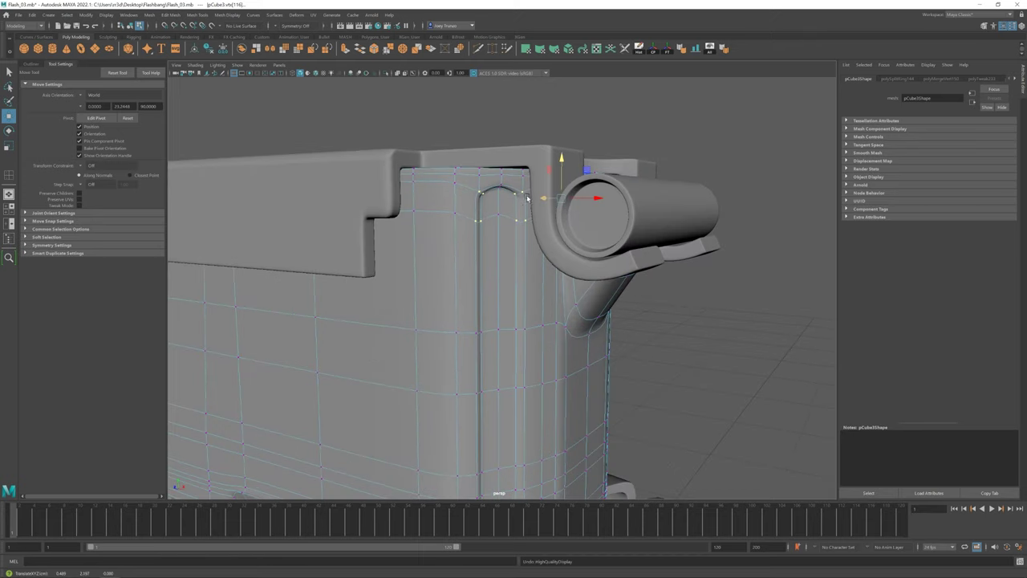
mouse_move(562, 159)
left_mouse_down("alt")
mouse_move(451, 217)
mouse_move(522, 217)
left_mouse_up("alt")
scroll(542, 210, "up", 3)
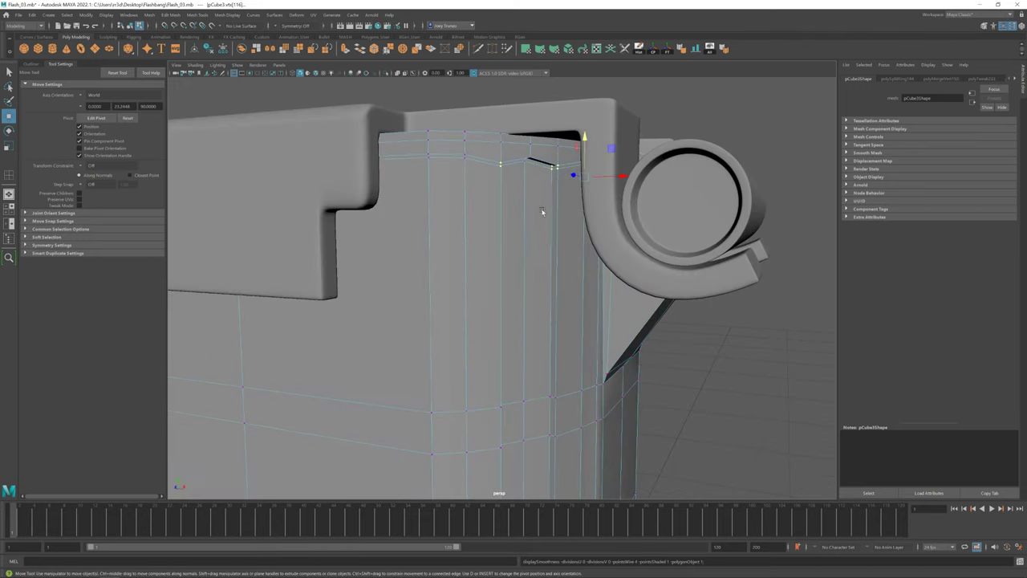
key("q")
Step: Orbit around the grenade to inspect the top piece, cylinder end and body base
left_click_drag(550, 173, 457, 193, "alt")
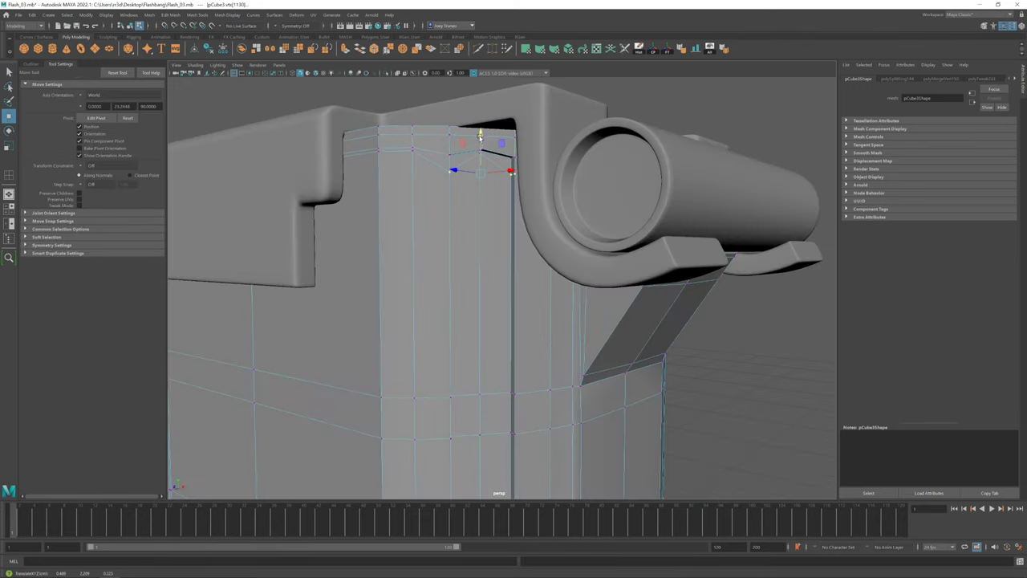
left_click_drag(530, 235, 582, 231, "alt")
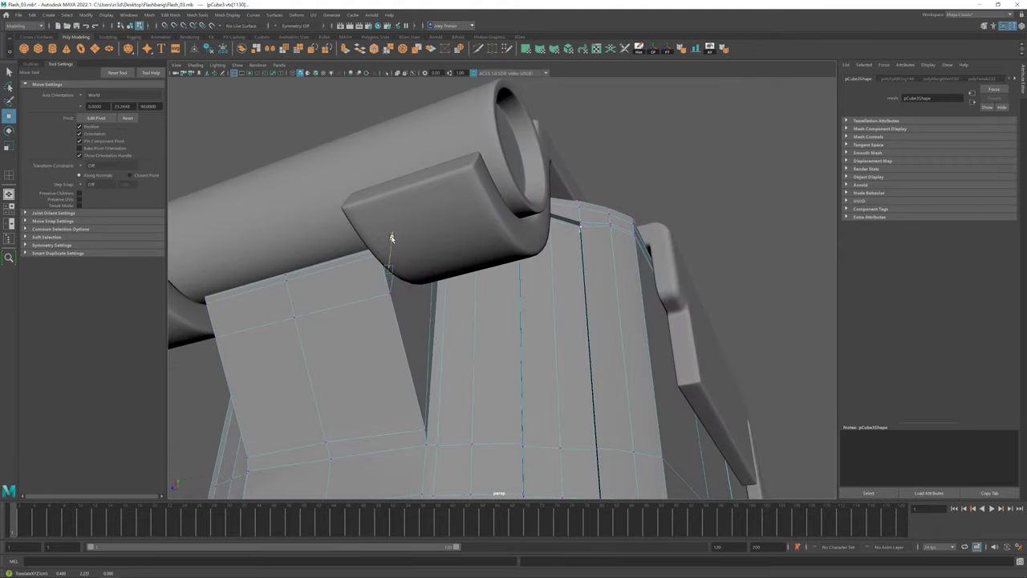
mouse_move(392, 238)
left_mouse_down("alt")
mouse_move(576, 147)
mouse_move(379, 215)
left_mouse_up("alt")
scroll(575, 147, "up", 3)
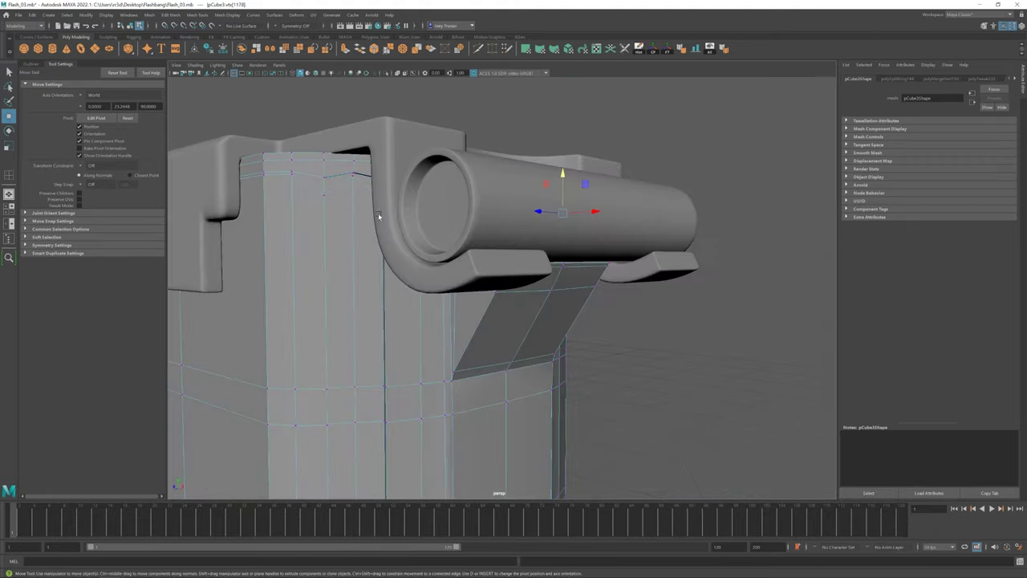
scroll(349, 168, "down", 3)
left_click_drag(344, 264, 474, 321, "alt")
scroll(474, 321, "up", 3)
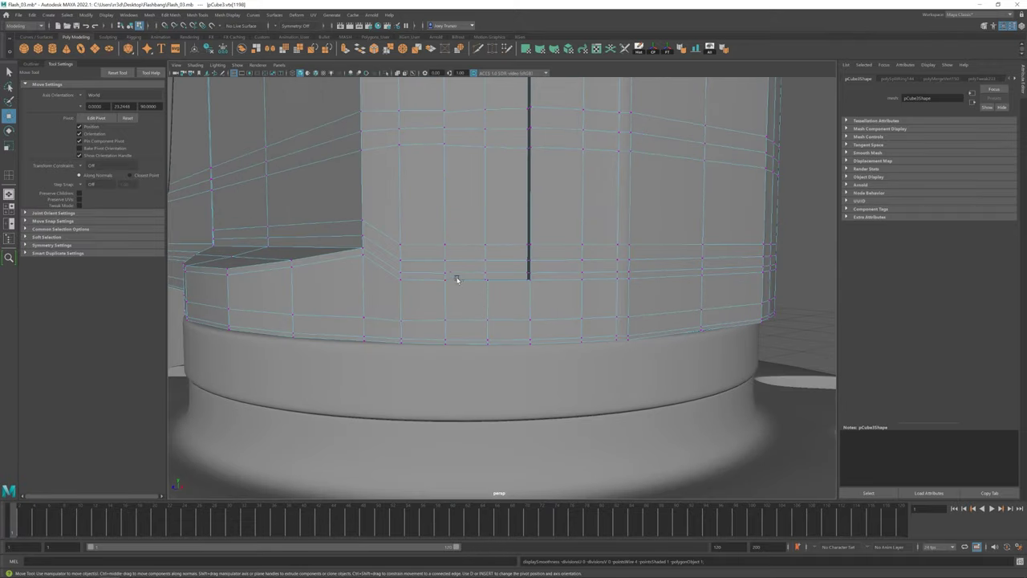
mouse_move(457, 278)
left_mouse_down("alt")
mouse_move(435, 294)
mouse_move(440, 258)
left_mouse_up("alt")
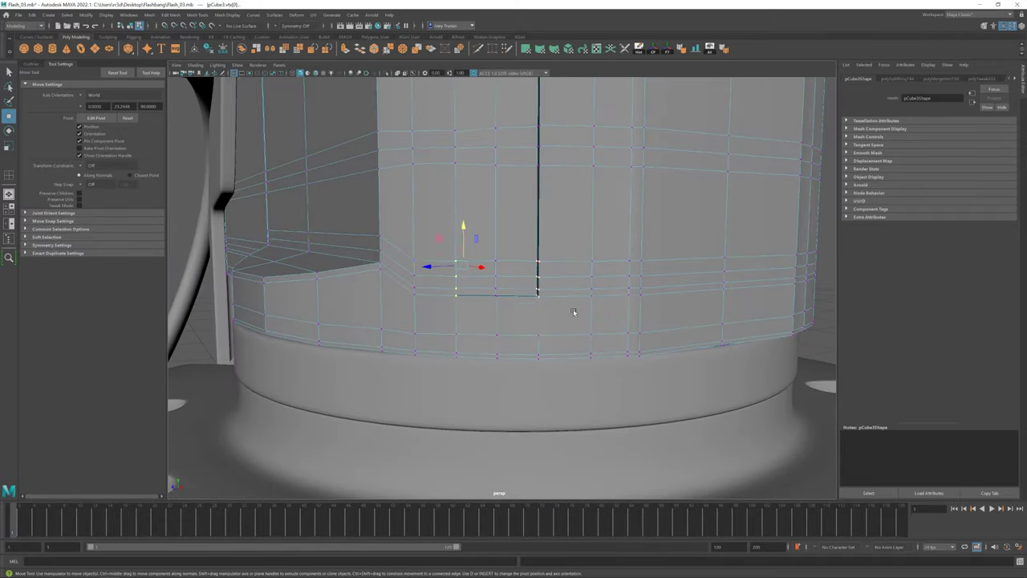
scroll(573, 312, "down", 3)
mouse_move(278, 183)
left_mouse_down("alt")
mouse_move(703, 385)
mouse_move(486, 245)
mouse_move(517, 277)
mouse_move(529, 273)
left_mouse_up("alt")
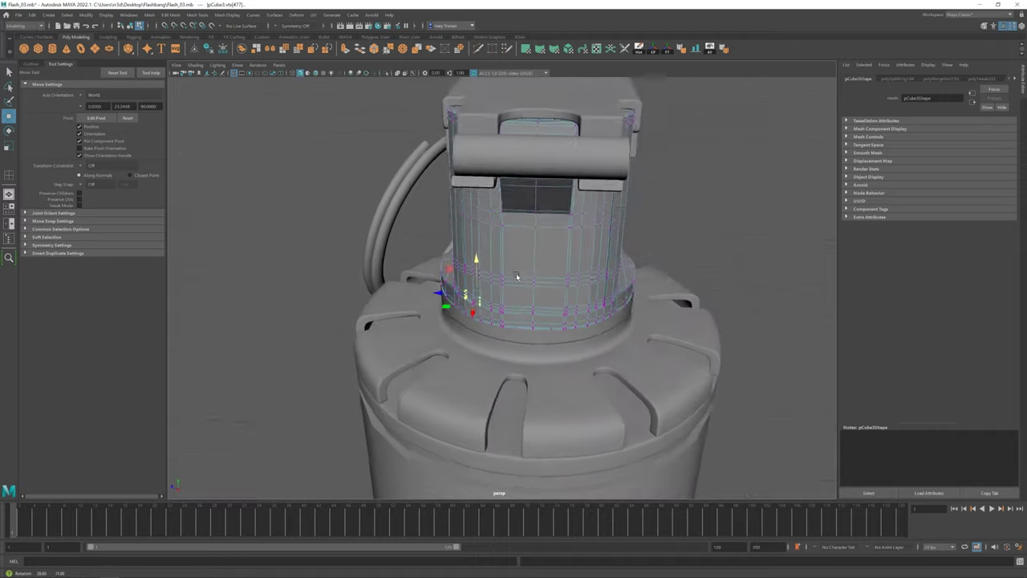
scroll(540, 269, "up", 3)
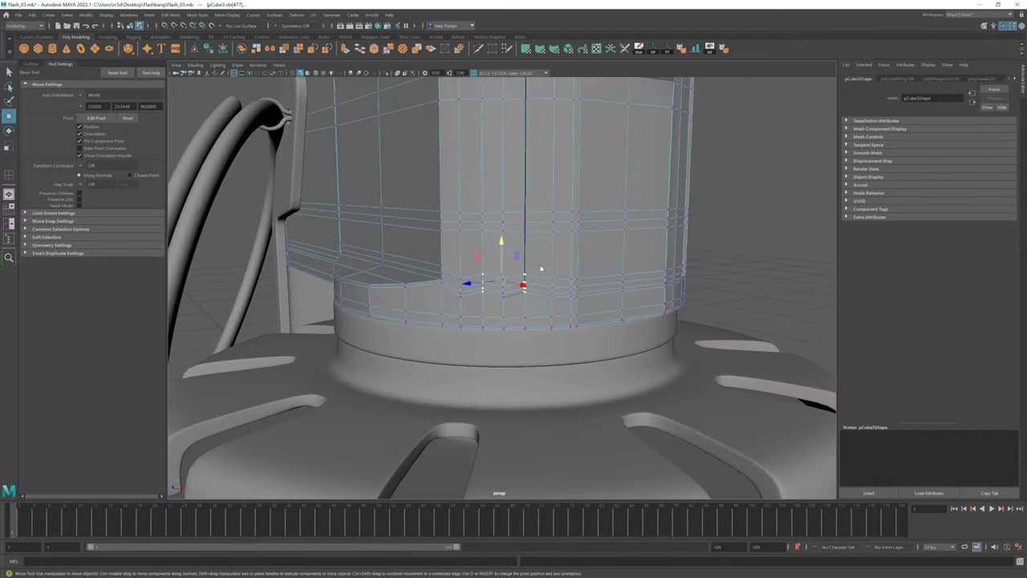
scroll(516, 266, "down", 5)
left_click(553, 241)
mouse_move(554, 241)
left_mouse_down("alt")
mouse_move(470, 296)
mouse_move(433, 269)
left_mouse_up("alt")
scroll(470, 297, "down", 2)
Step: Select and frame the vertices at the top end of the groove
left_click(465, 296)
key("f")
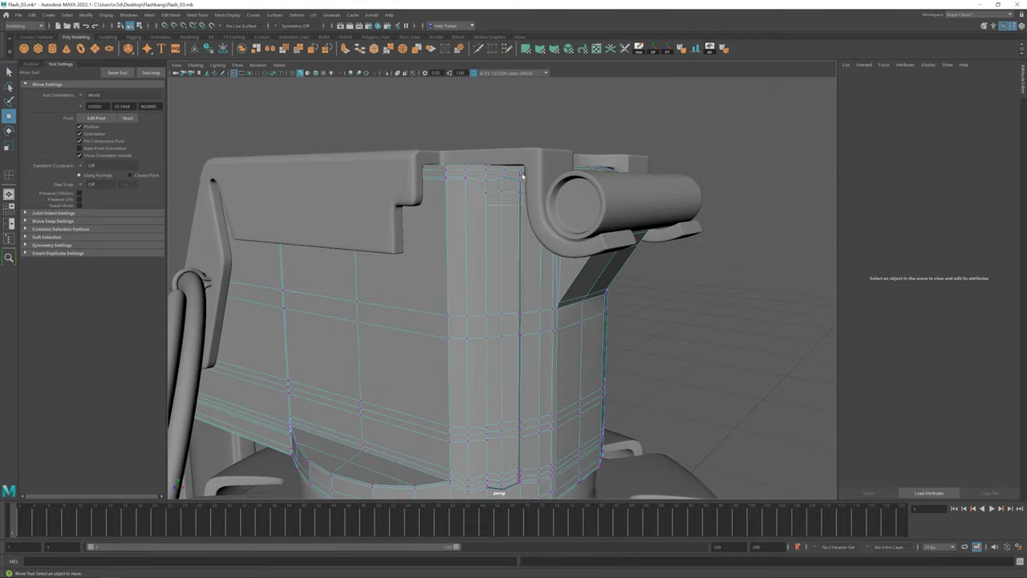
left_click(432, 269)
key("f")
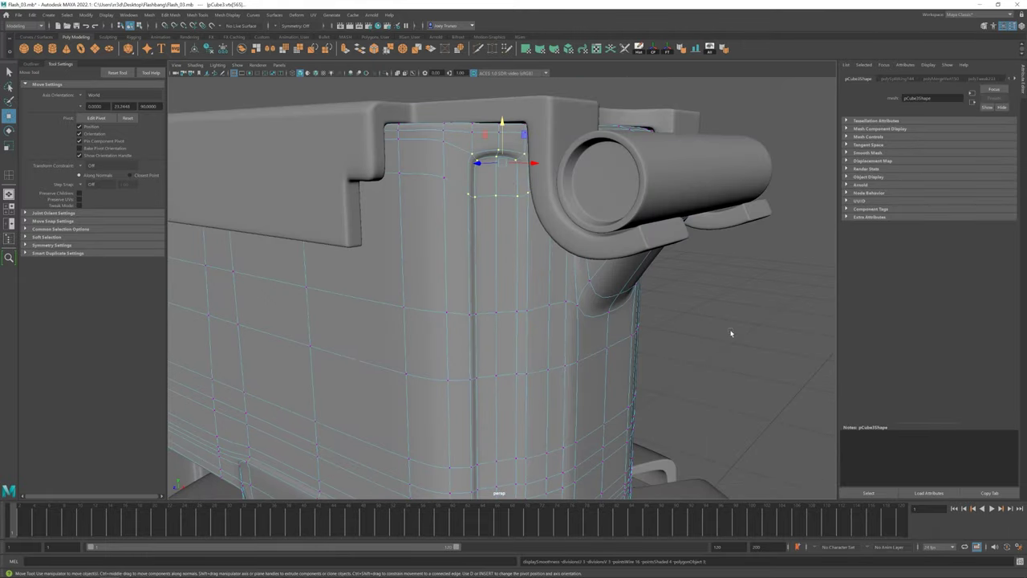
left_click(730, 333)
key("f")
Step: In vertex mode, select and adjust the vertex at the groove's bottom end
scroll(672, 380, "up", 3)
scroll(480, 256, "up", 4)
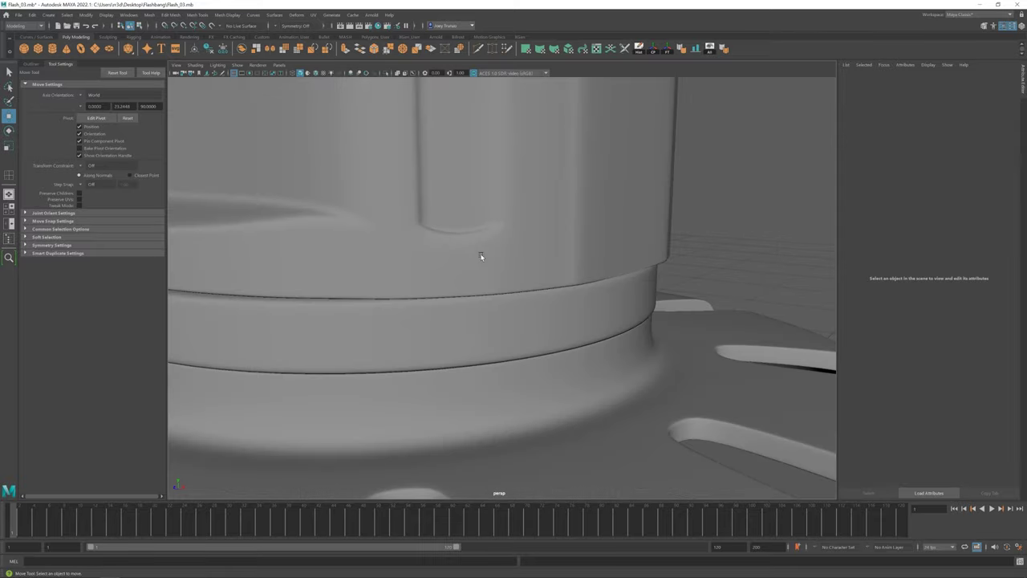
left_click(480, 257)
mouse_move(480, 257)
left_mouse_down("alt")
mouse_move(433, 254)
mouse_move(442, 268)
mouse_move(489, 257)
mouse_move(462, 241)
left_mouse_up("alt")
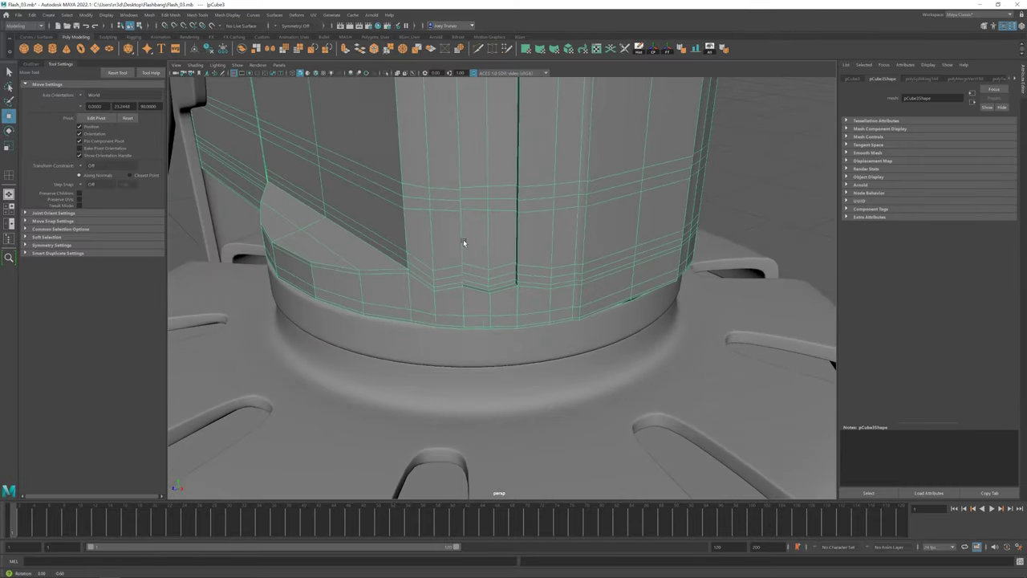
key("F9")
left_click(458, 183)
scroll(474, 241, "down", 3)
scroll(482, 273, "up", 5)
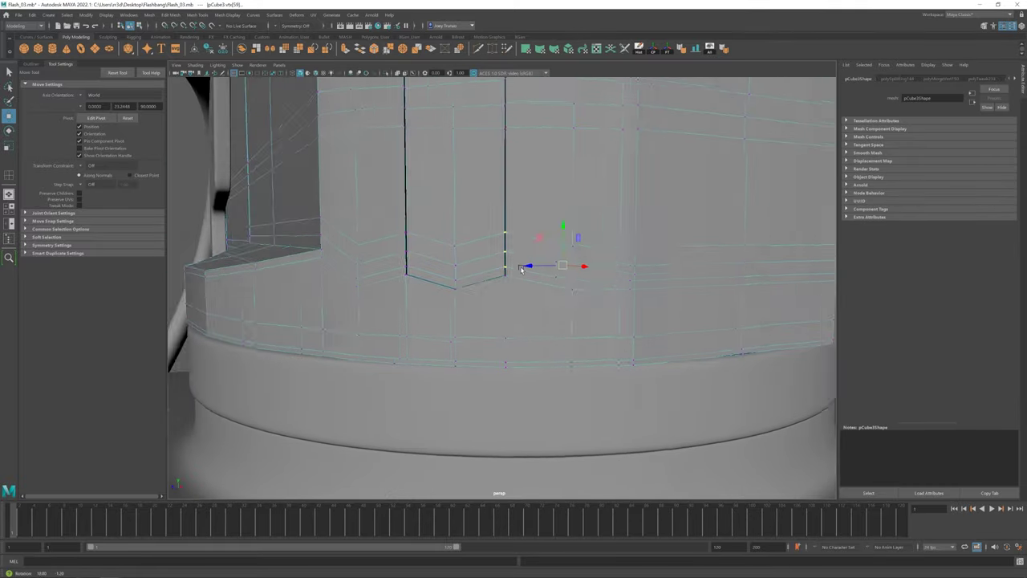
scroll(521, 269, "down", 2)
scroll(514, 264, "down", 5)
mouse_move(514, 265)
left_mouse_down("alt")
mouse_move(497, 241)
mouse_move(715, 217)
left_mouse_up("alt")
scroll(493, 251, "up", 6)
left_click(714, 217)
scroll(518, 296, "down", 5)
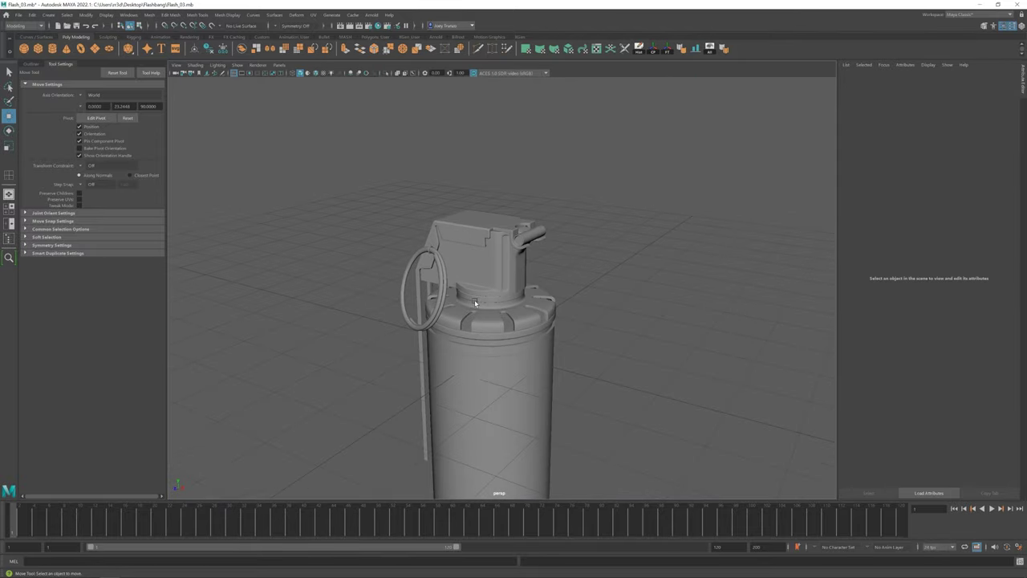
Step: Isolate the top housing piece pCube3 in the viewport
scroll(505, 314, "up", 5)
left_click(505, 277)
mouse_move(506, 277)
left_mouse_down("alt")
mouse_move(518, 246)
mouse_move(556, 266)
mouse_move(468, 276)
mouse_move(539, 315)
left_mouse_up("alt")
scroll(469, 277, "up", 2)
key("ctrl+1")
scroll(539, 316, "up", 3)
scroll(502, 278, "up", 3)
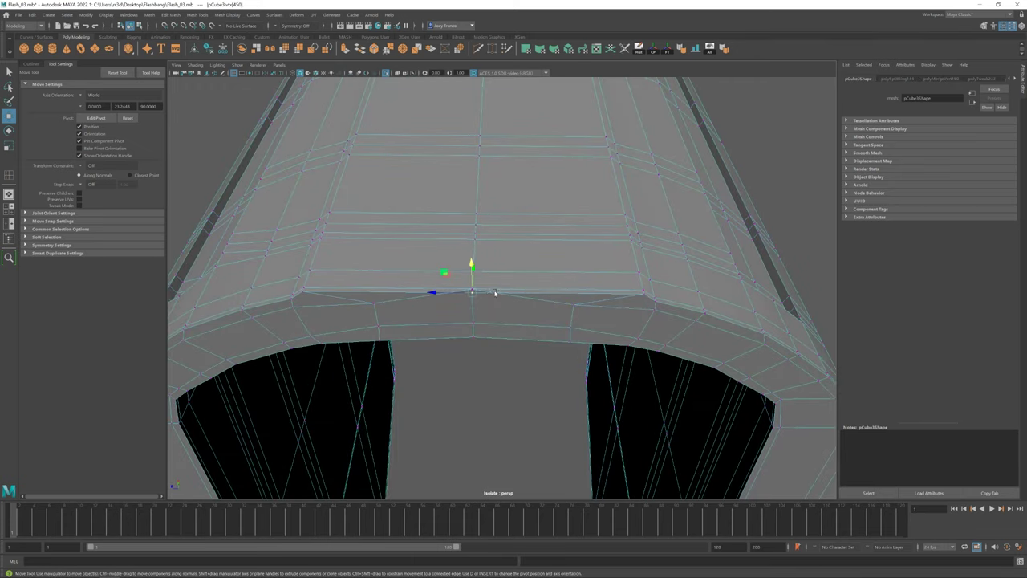
mouse_move(471, 265)
left_mouse_down("alt")
mouse_move(614, 367)
mouse_move(571, 275)
mouse_move(557, 193)
mouse_move(500, 294)
mouse_move(541, 300)
mouse_move(395, 255)
mouse_move(462, 247)
left_mouse_up("alt")
key("ctrl+z")
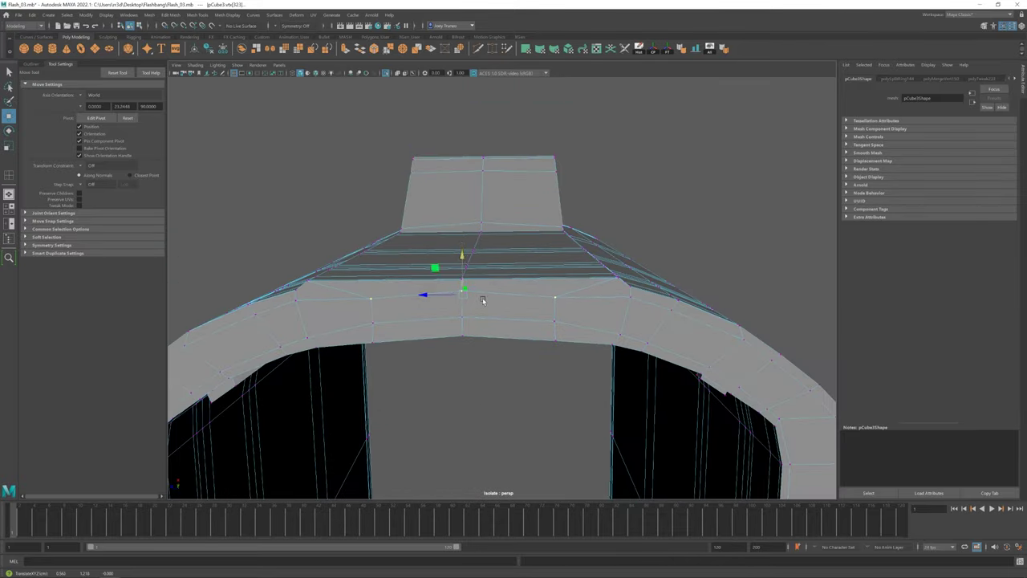
Step: Select the vertices along the housing's lower rim and move them
mouse_move(482, 300)
left_mouse_down("alt")
mouse_move(486, 332)
mouse_move(493, 286)
mouse_move(521, 230)
mouse_move(505, 147)
left_mouse_up("alt")
right_click_drag(506, 146, 507, 134)
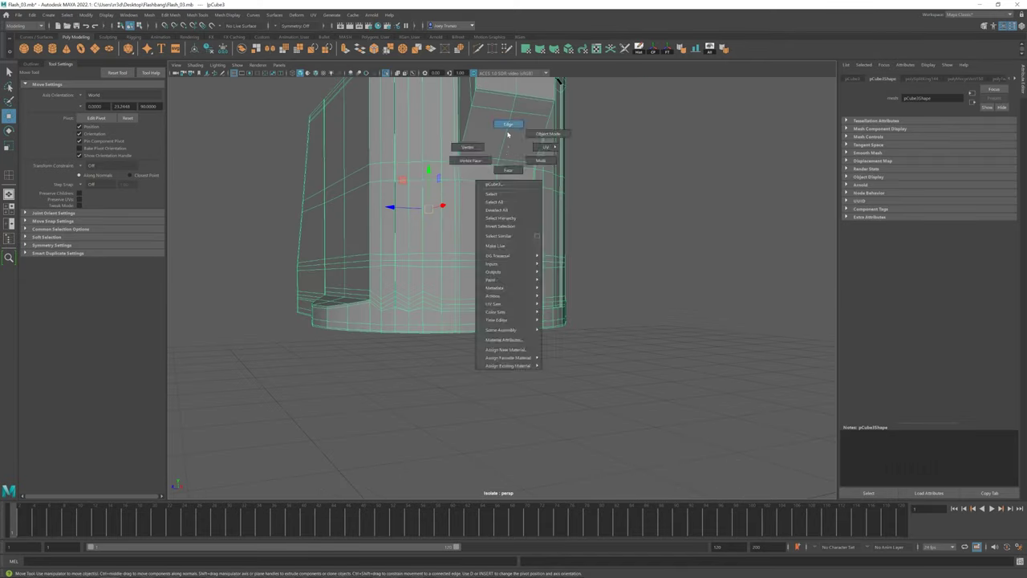
left_click(559, 83)
mouse_move(560, 82)
left_mouse_down("alt")
mouse_move(519, 259)
mouse_move(561, 286)
mouse_move(500, 289)
left_mouse_up("alt")
left_click(527, 275)
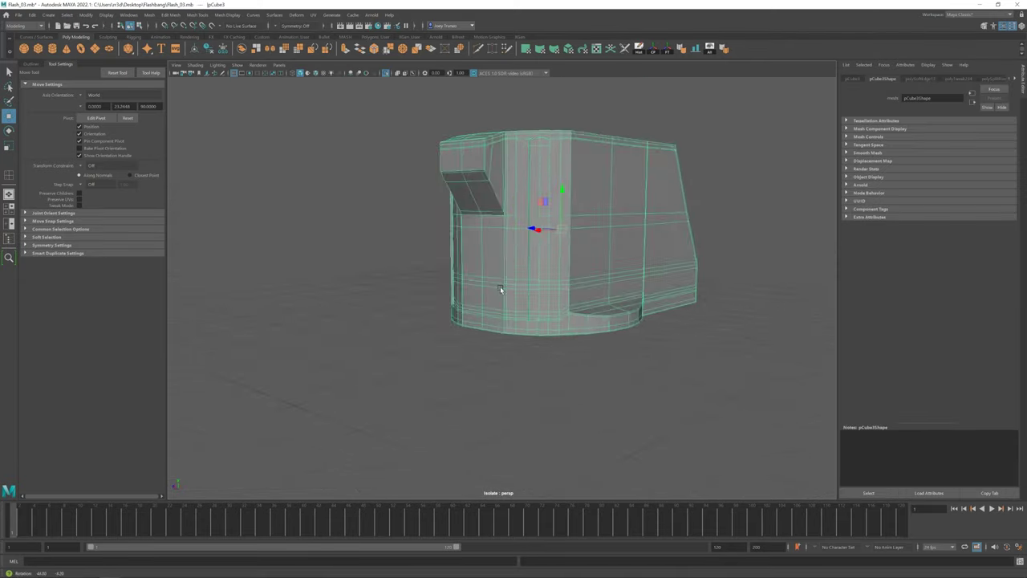
scroll(500, 281, "up", 3)
right_click_drag(499, 270, 559, 252)
mouse_move(564, 286)
left_mouse_down("alt")
mouse_move(538, 310)
mouse_move(538, 221)
left_mouse_up("alt")
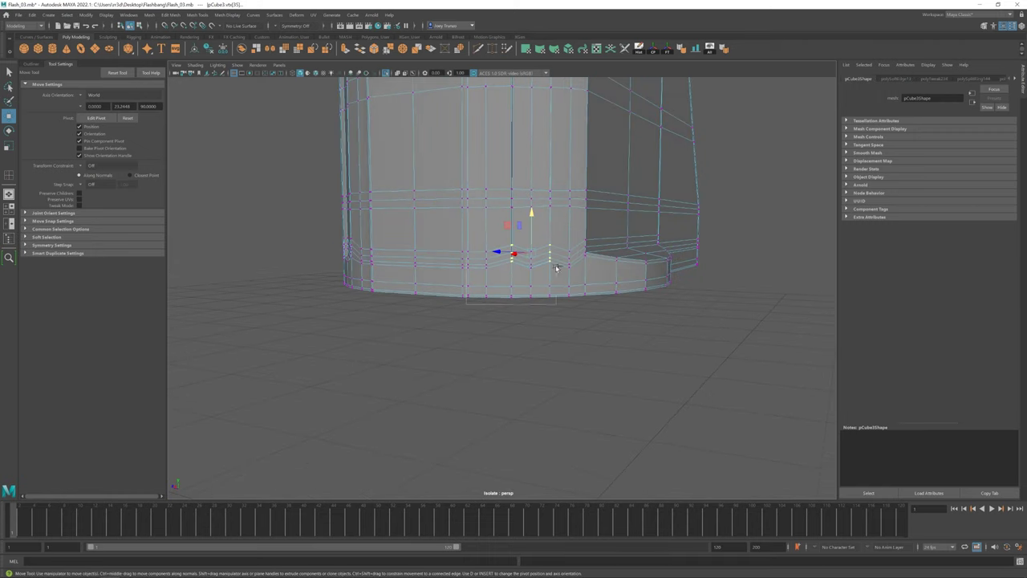
Step: Turn off isolation so the whole grenade shows again
left_click(502, 335)
left_click_drag(501, 334, 601, 361, "alt")
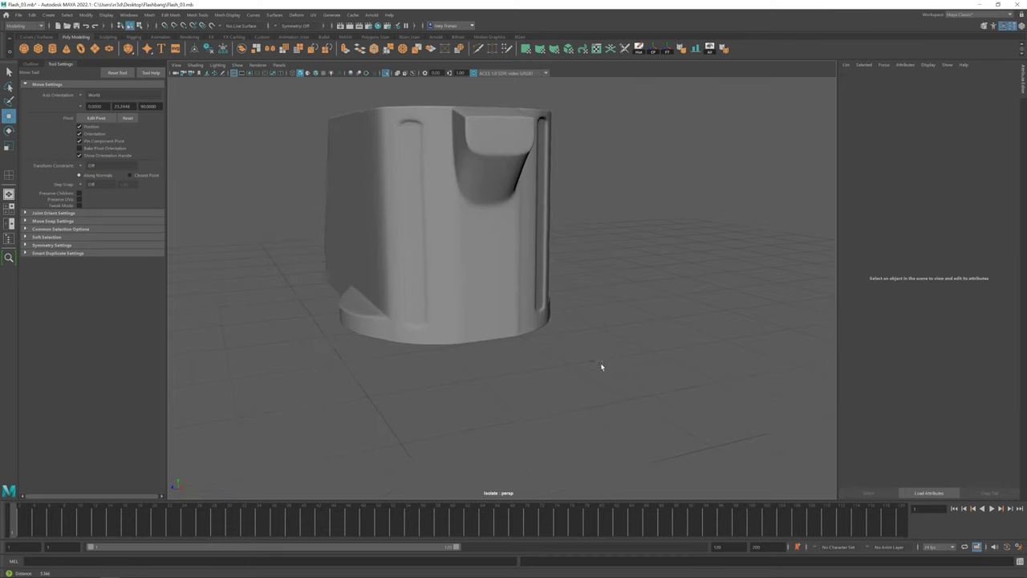
right_click_drag(600, 362, 471, 321, "alt")
left_click(386, 73)
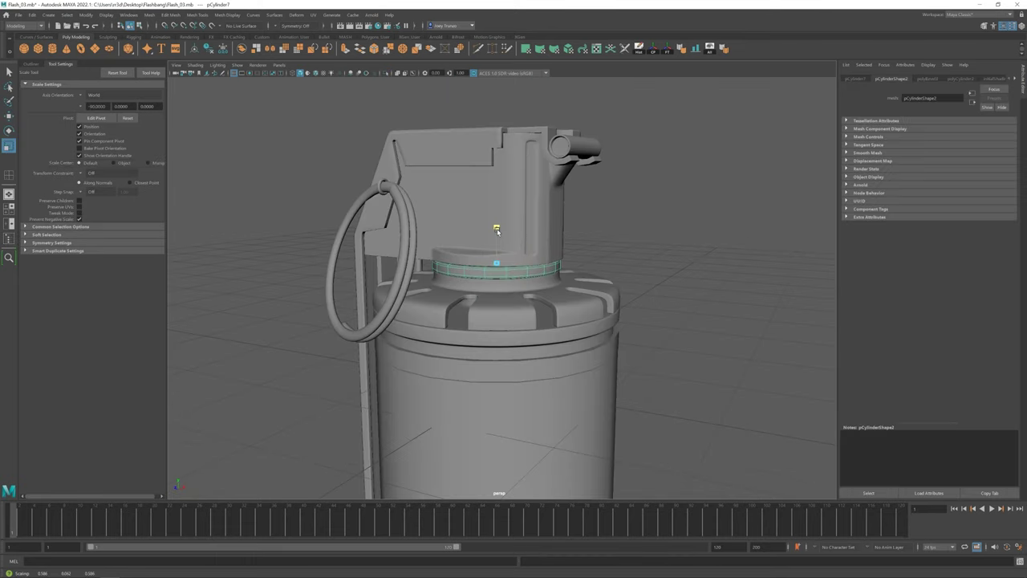
Step: Resize the neck ring edge loop of the grenade
left_click(196, 15)
left_click(229, 76)
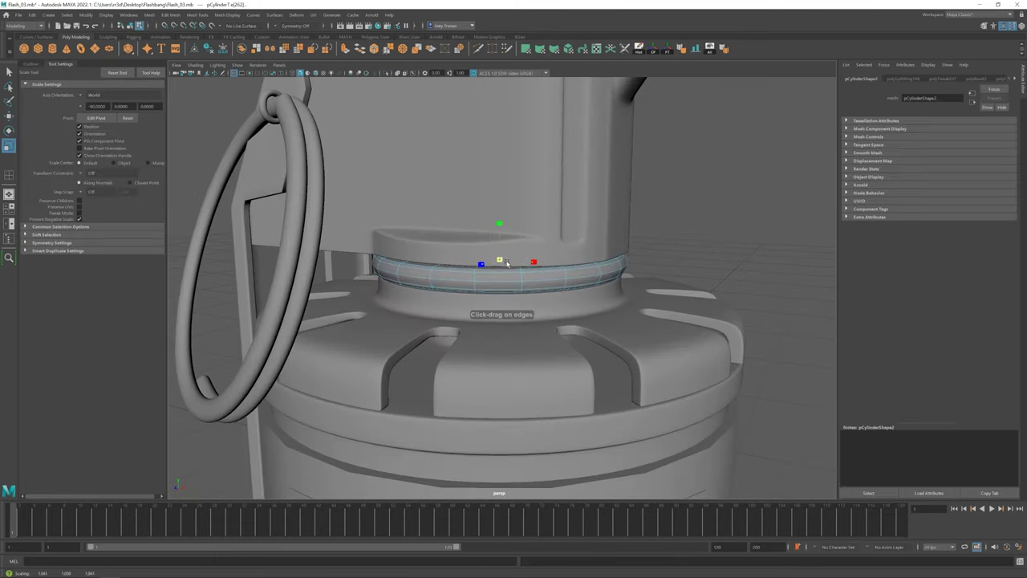
key("w")
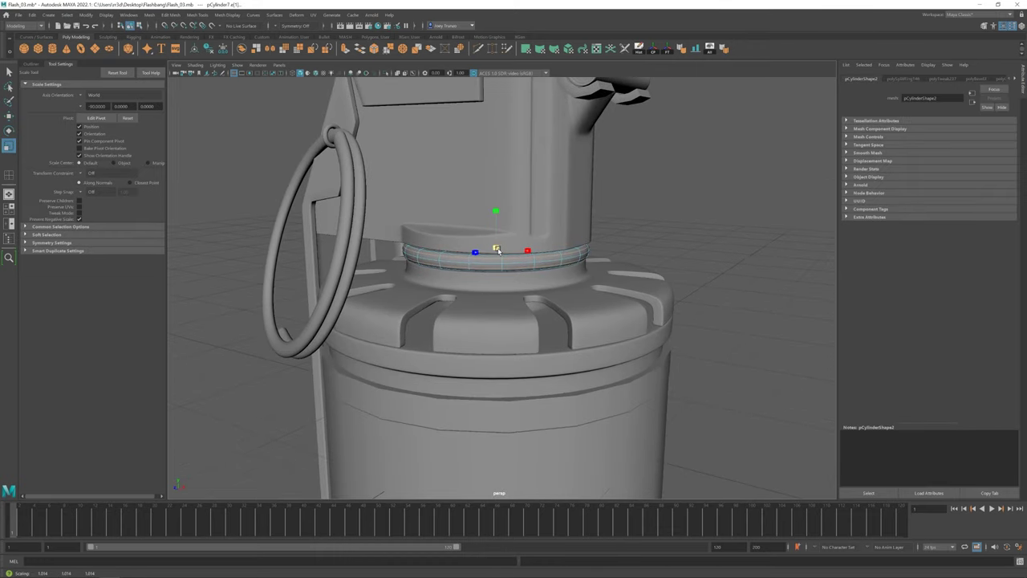
scroll(497, 251, "down", 5)
left_click_drag(515, 278, 499, 235, "alt")
scroll(499, 235, "up", 5)
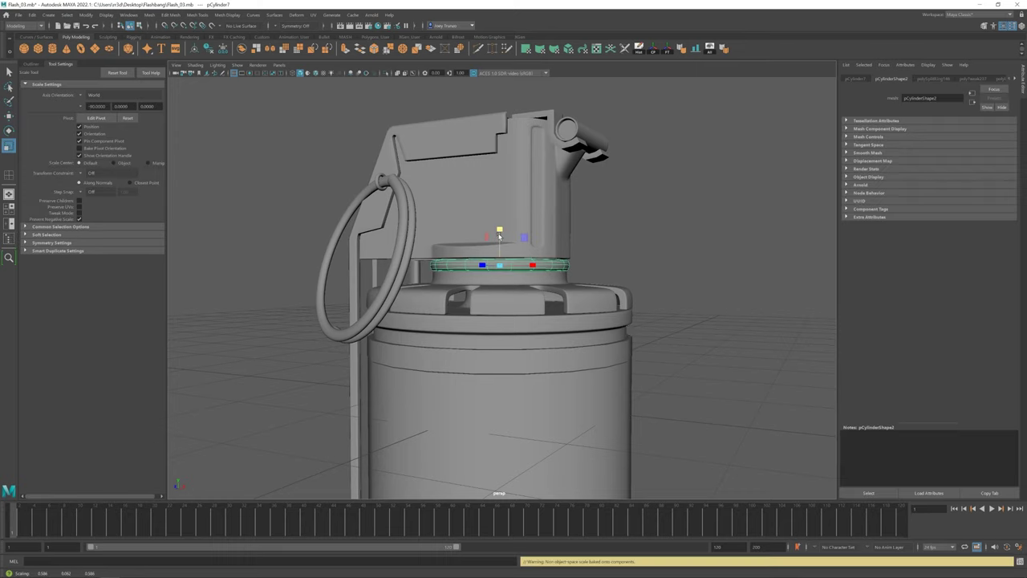
key("ctrl+z")
scroll(513, 298, "down", 3)
mouse_move(572, 291)
left_mouse_down("alt")
mouse_move(513, 298)
mouse_move(519, 241)
mouse_move(467, 337)
left_mouse_up("alt")
Step: Restore the body's edge ring selection and bevel it
scroll(519, 241, "down", 3)
scroll(519, 232, "up", 4)
key("ctrl+z")
key("w")
key("ctrl+z")
scroll(518, 220, "down", 4)
scroll(587, 339, "up", 4)
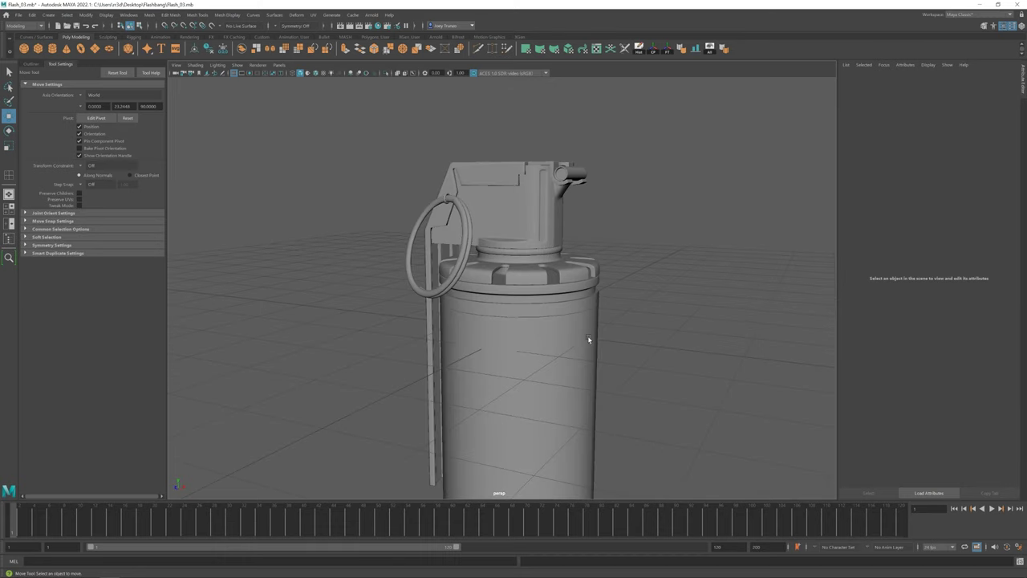
scroll(587, 338, "up", 3)
key("ctrl+z")
scroll(540, 348, "up", 3)
left_click(170, 15)
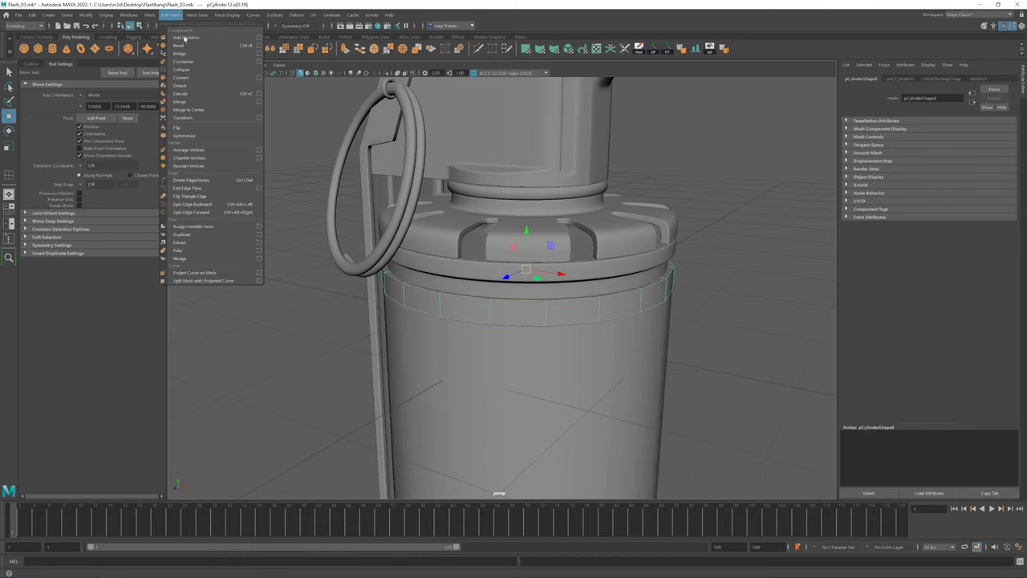
left_click(180, 45)
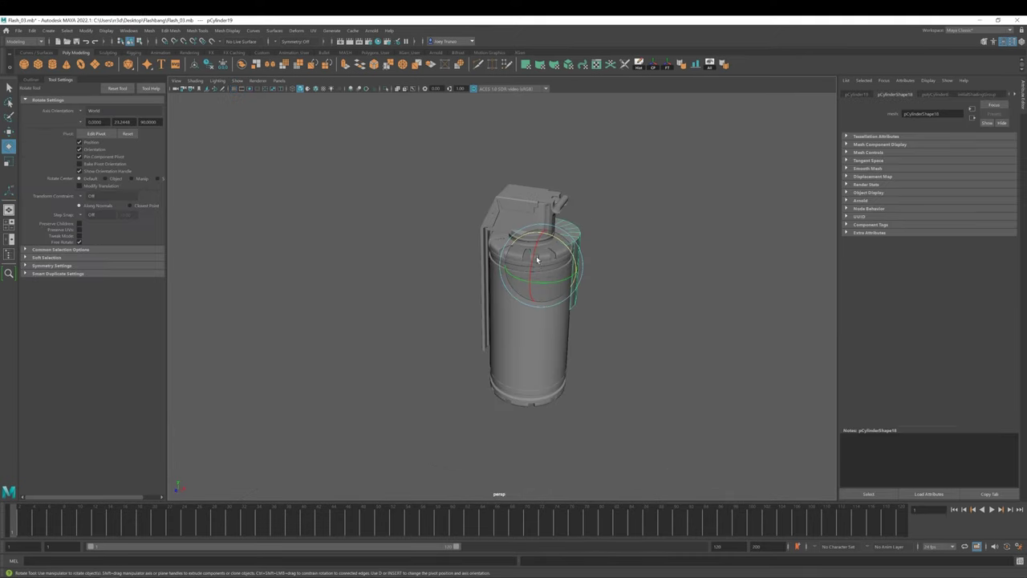
Step: Place the small cylinder sideways on top of the lever's hinge
mouse_move(538, 259)
left_mouse_down()
mouse_move(485, 319)
mouse_move(481, 236)
left_mouse_up()
key("w")
scroll(485, 243, "up", 3)
mouse_move(481, 233)
left_mouse_down()
mouse_move(459, 232)
mouse_move(499, 287)
left_mouse_up()
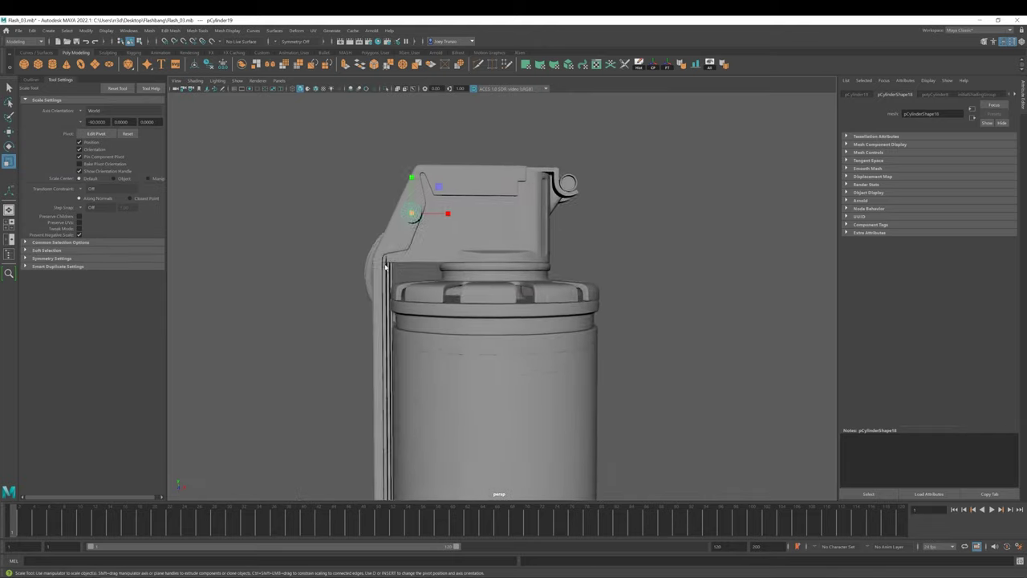
Step: Select and frame the small hinge cylinder on the lever, picking its faces
left_click(499, 287)
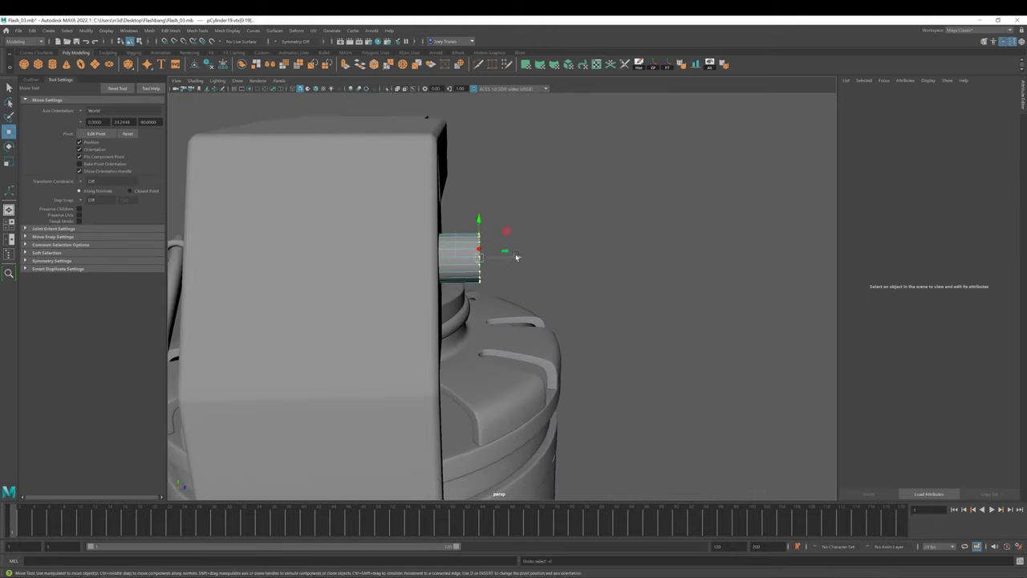
scroll(324, 286, "down", 5)
left_click_drag(324, 287, 440, 321, "alt")
left_click(462, 328)
key("f")
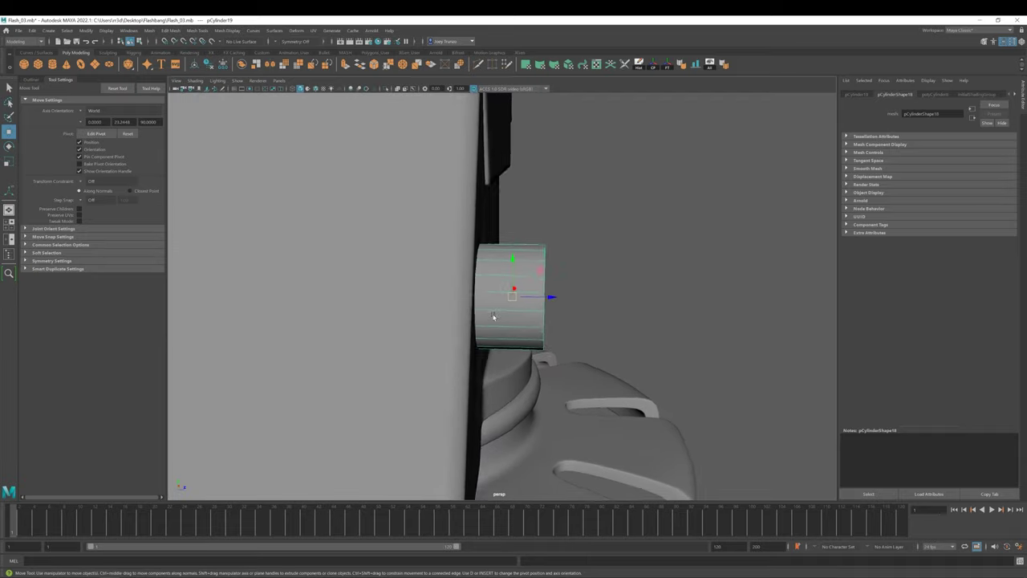
scroll(600, 331, "up", 3)
left_click_drag(600, 331, 497, 287, "alt")
key("F11")
Step: Extrude the cylinder's faces and extrude its end edges inward to hollow the cap
right_click_drag(497, 287, 499, 266, "shift")
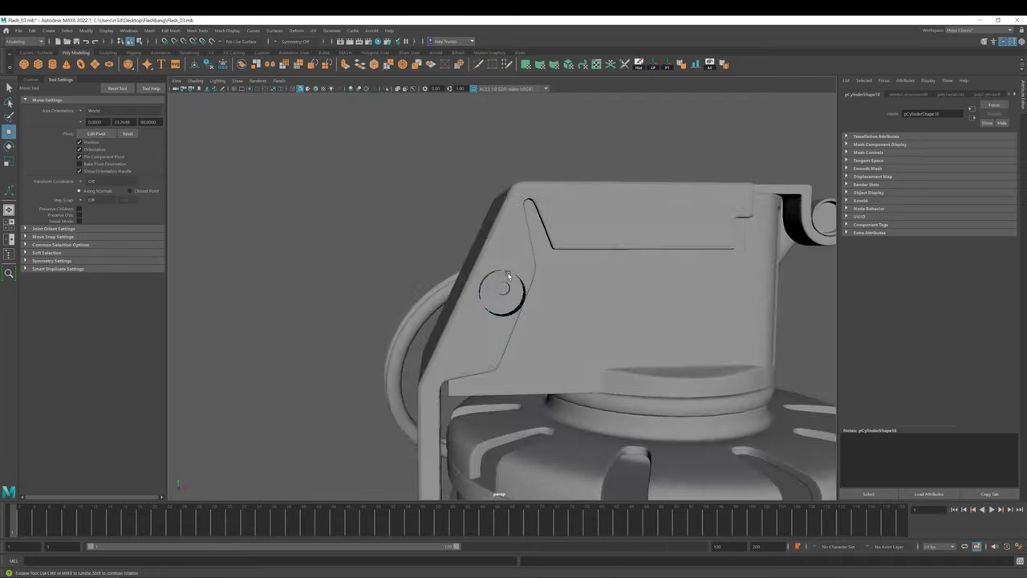
mouse_move(499, 266)
left_mouse_down("alt")
mouse_move(504, 297)
mouse_move(535, 303)
left_mouse_up("alt")
key("r")
key("ctrl+e")
key("w")
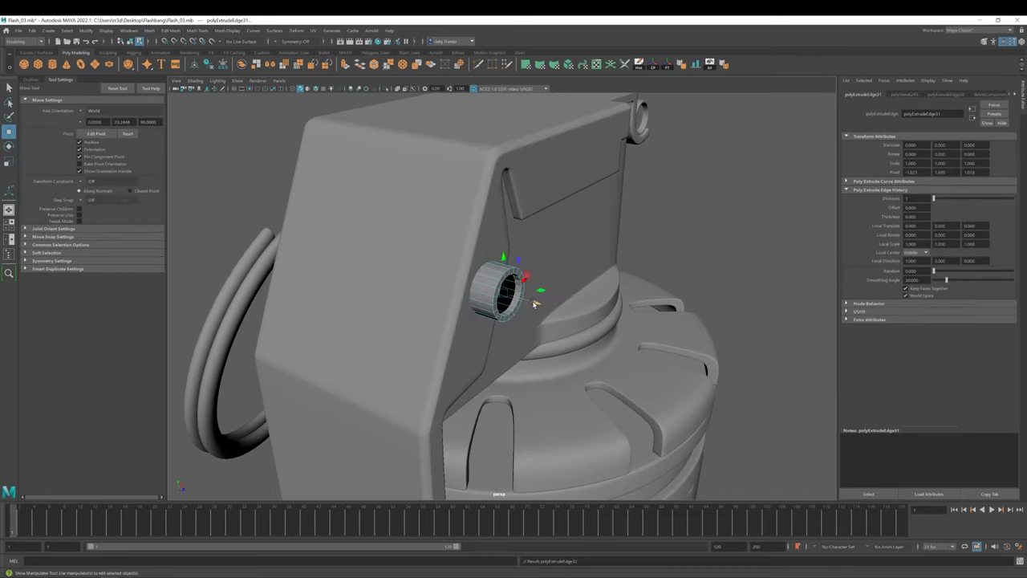
key("w")
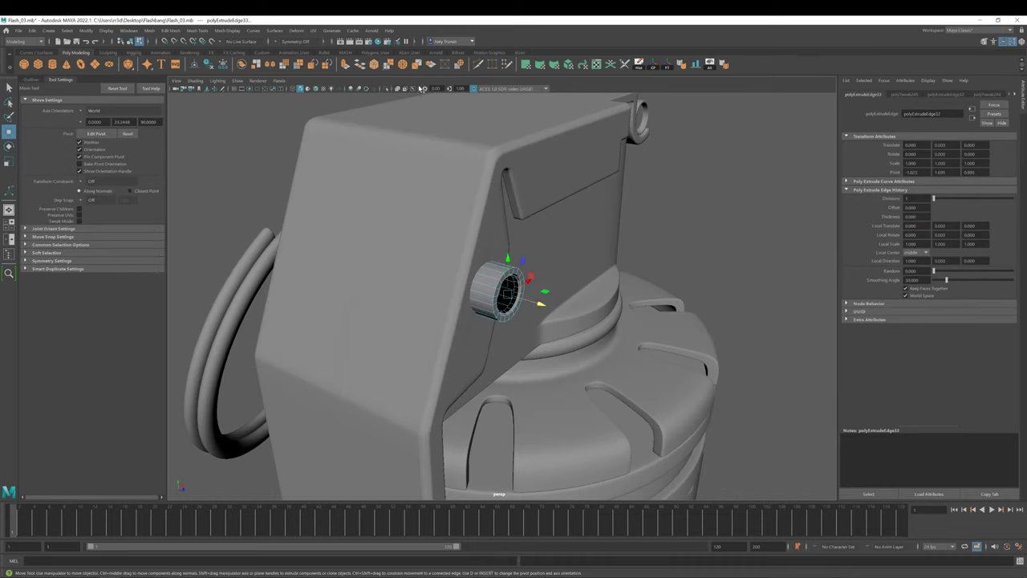
Step: Bevel the whole cylinder's rim edges with Edit Mesh > Bevel, then repeat the bevel
key("F8")
key("f")
left_click_drag(511, 285, 486, 240, "alt")
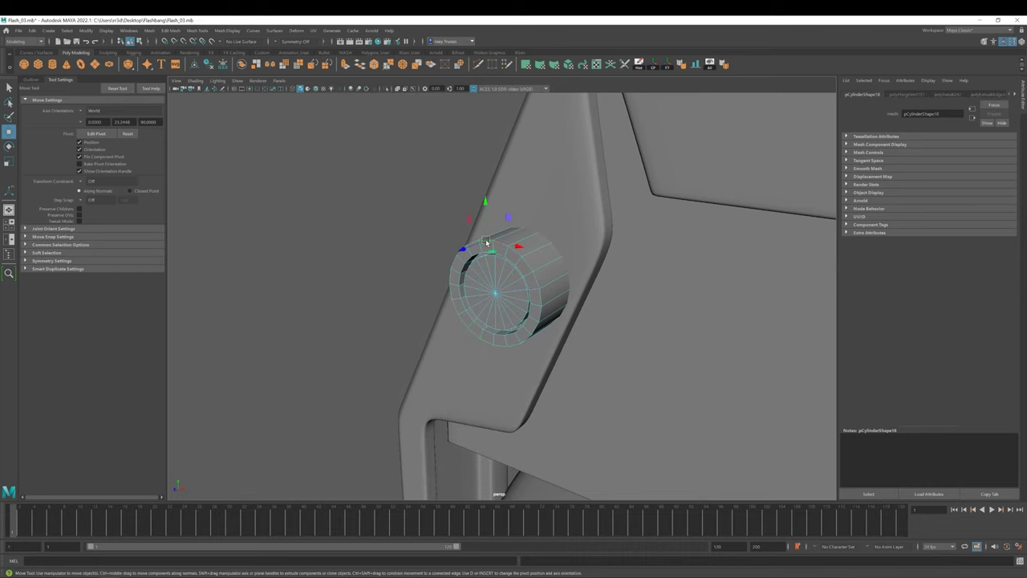
left_click(170, 29)
left_click(186, 58)
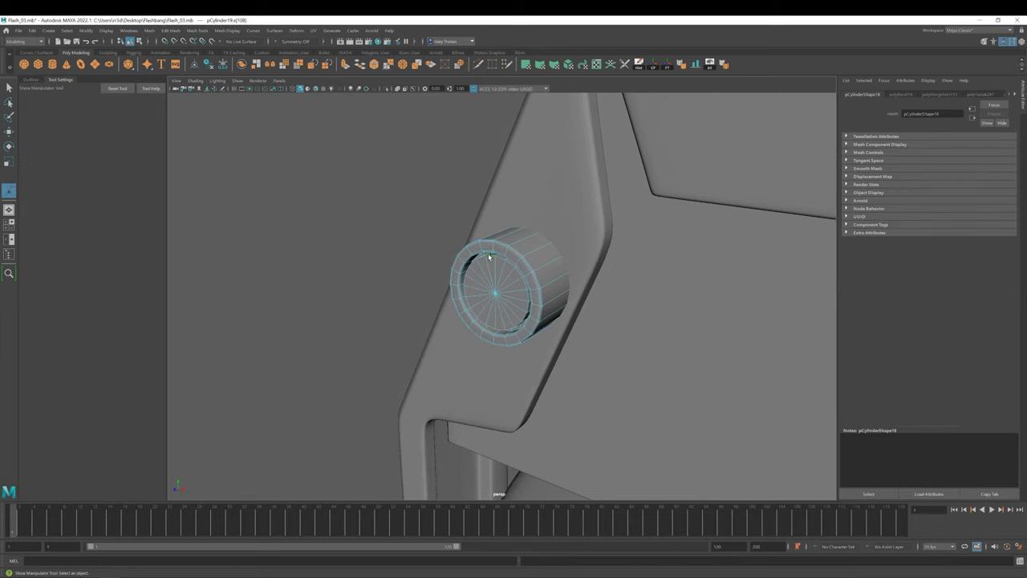
scroll(488, 252, "up", 5)
left_click_drag(488, 252, 493, 244, "alt")
key("ctrl+e")
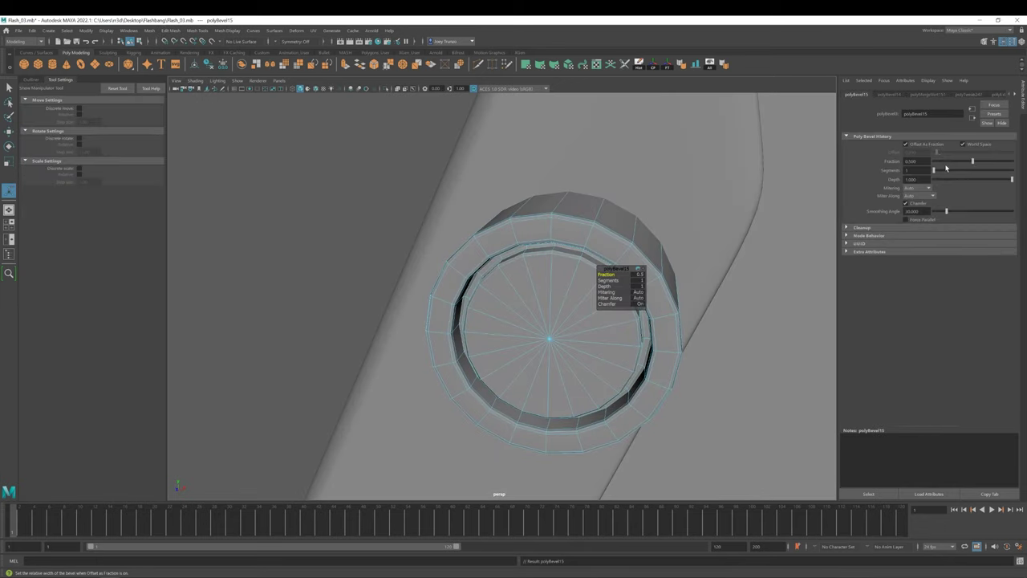
key("w")
scroll(451, 316, "down", 5)
left_click(452, 316)
left_click_drag(452, 316, 512, 318, "alt")
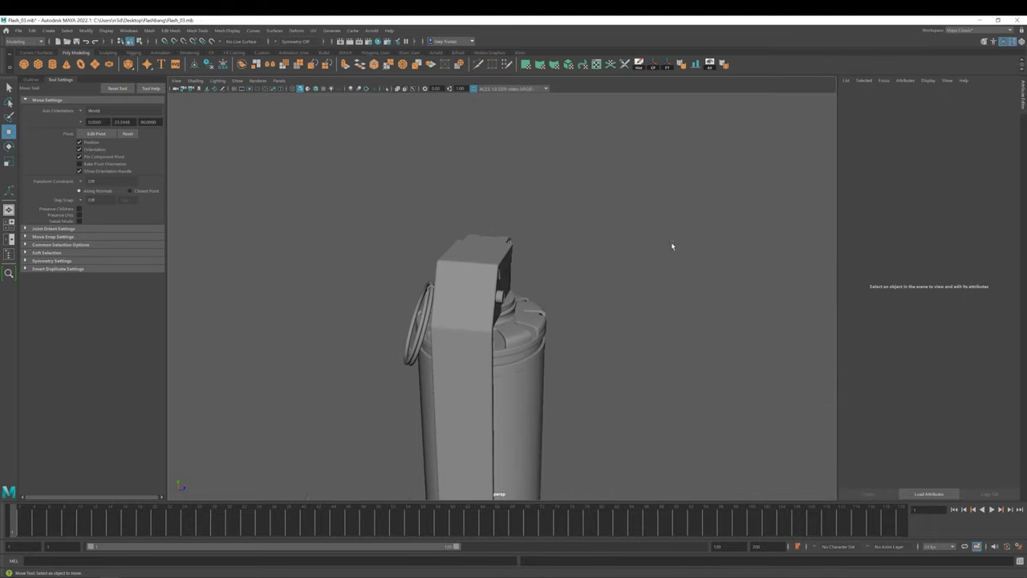
Step: Isolate the grenade lever and frame it in view
scroll(671, 242, "down", 4)
left_click_drag(670, 242, 448, 331, "alt")
scroll(528, 343, "up", 4)
left_click(614, 368)
key("f")
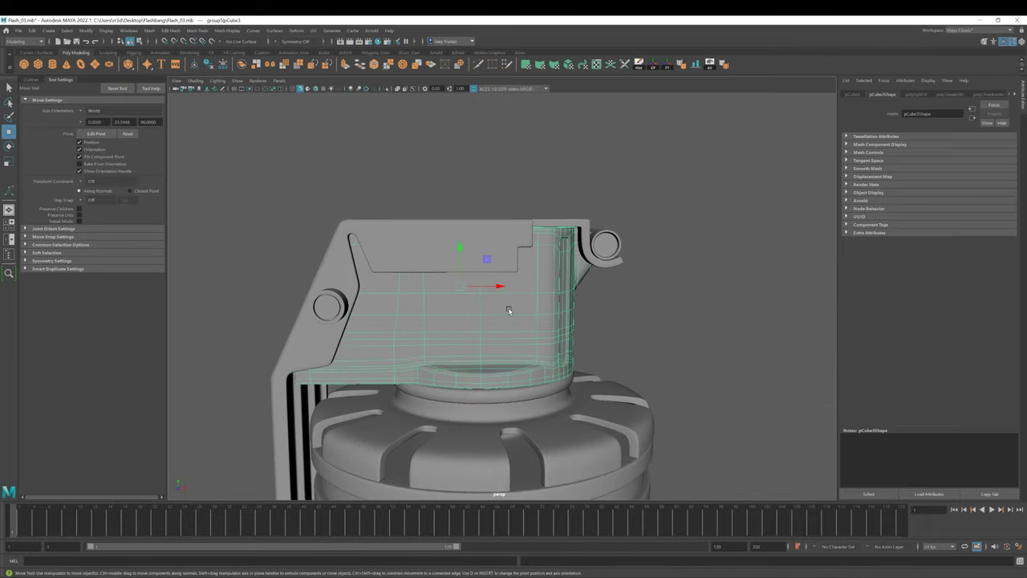
left_click(385, 88)
scroll(576, 287, "down", 3)
left_click_drag(576, 287, 554, 337, "alt")
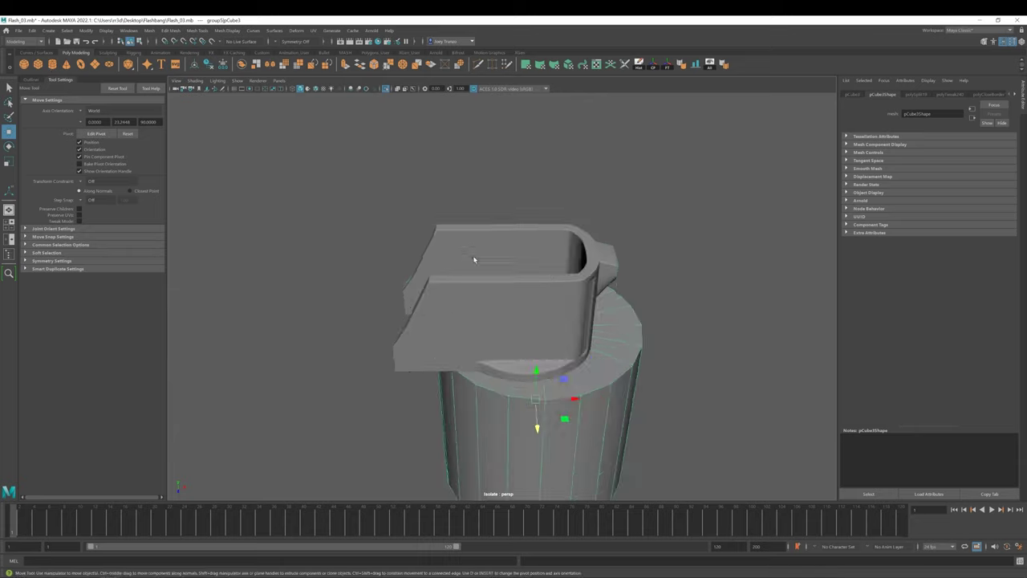
Step: Set the new polygon cylinder's Subdivisions Axis to 6 and shrink the prism
left_click(543, 368)
key("e")
left_click_drag(494, 380, 385, 381)
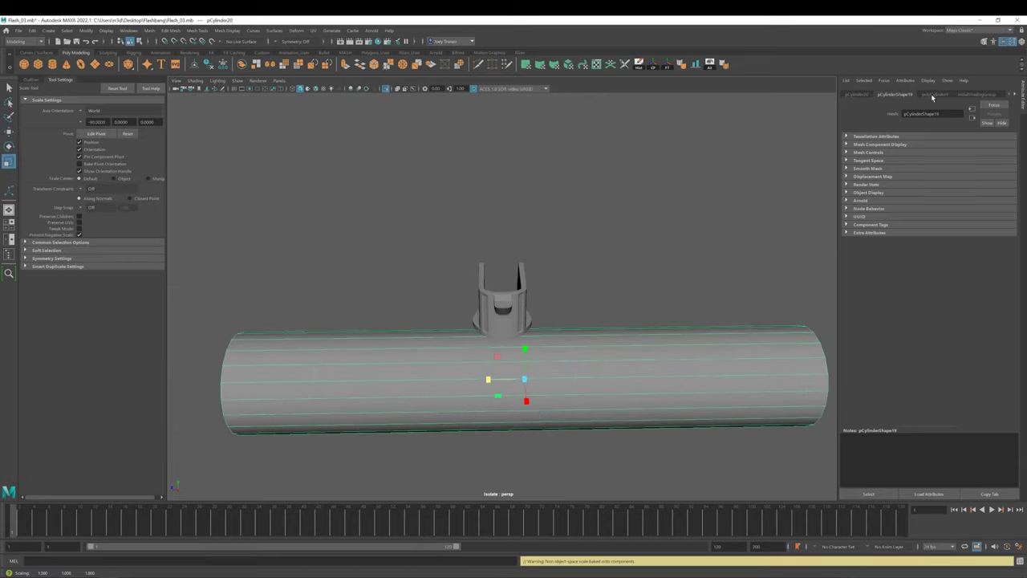
left_click(934, 95)
double_click(910, 164)
type("6")
key("Return")
middle_click_drag(321, 387, 475, 317)
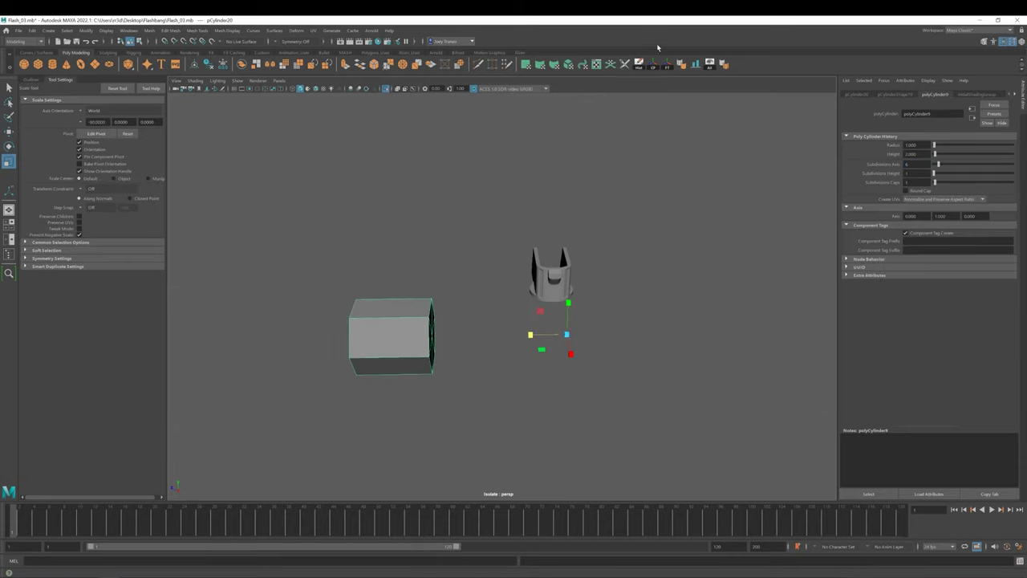
Step: Scale and position the hex prism in the notch at the lever's top corner
key("r")
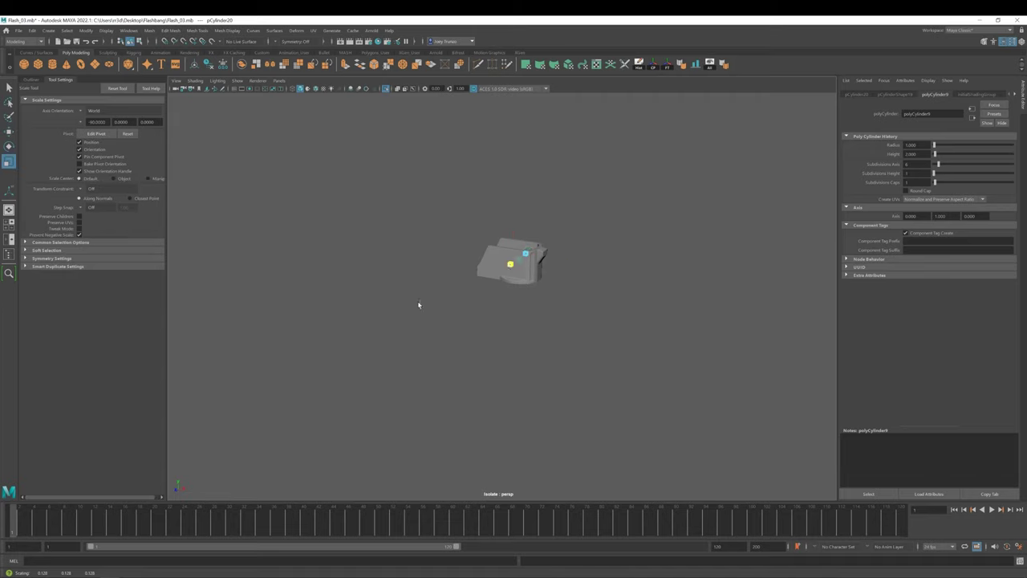
key("ctrl+1")
key("w")
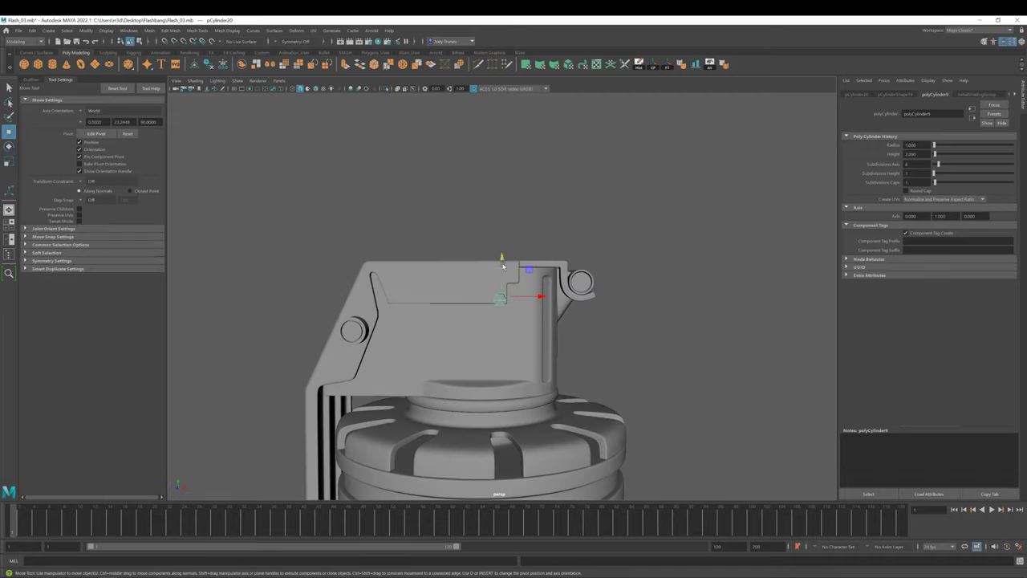
left_click_drag(560, 276, 359, 115, "alt")
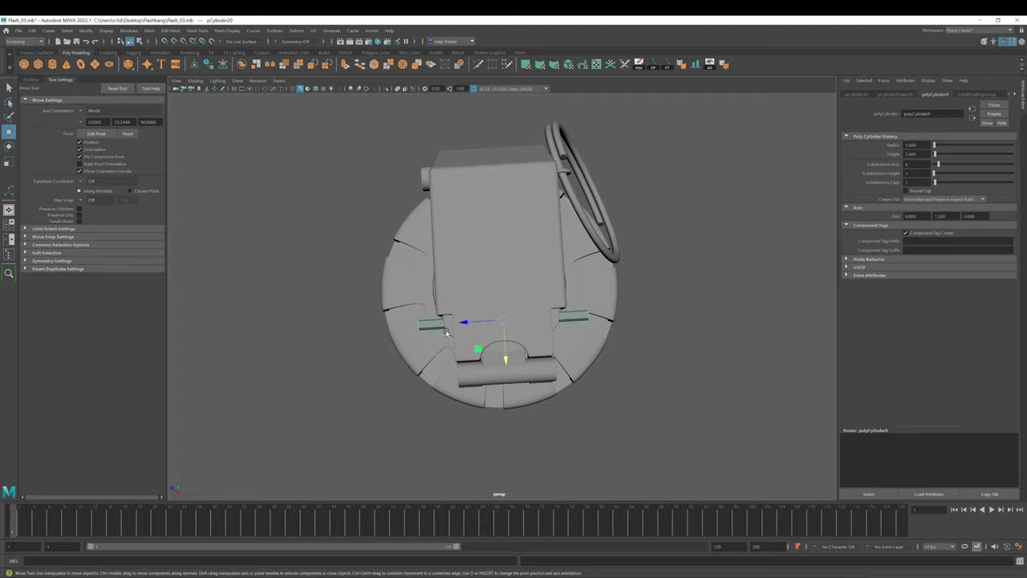
left_click(446, 332)
key("ctrl+1")
left_click(698, 299)
left_click_drag(698, 299, 610, 310, "alt")
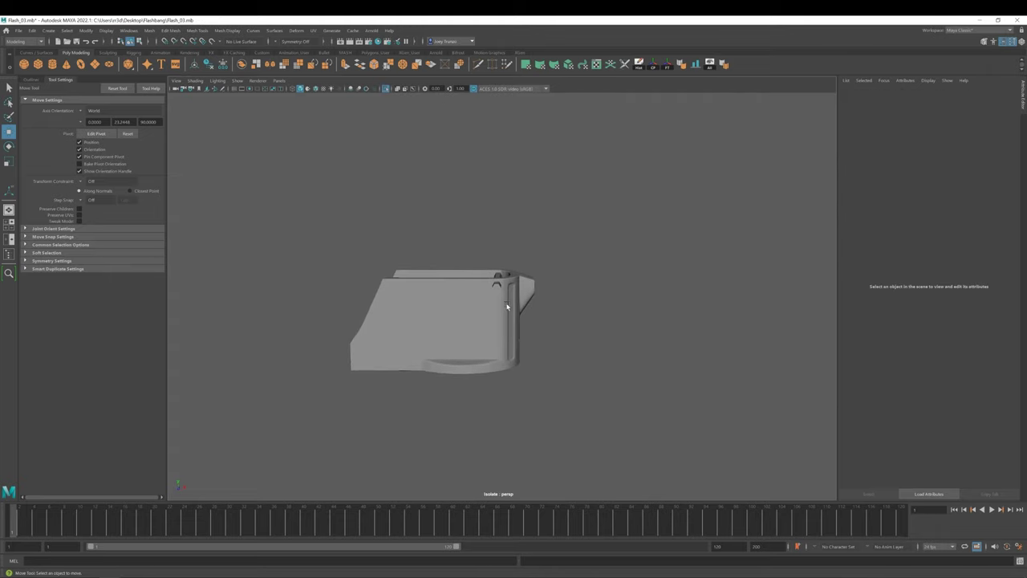
scroll(506, 306, "up", 3)
left_click(514, 222)
key("ctrl+1")
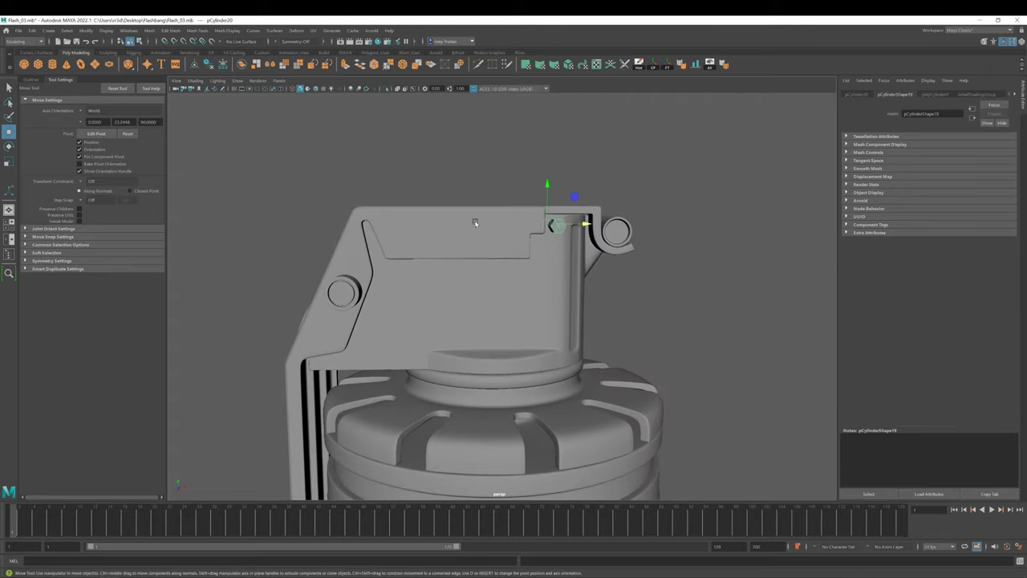
Step: Select the top cap's vertices beside the hex cylinder in wireframe front view
right_click_drag(474, 223, 534, 245)
key("4")
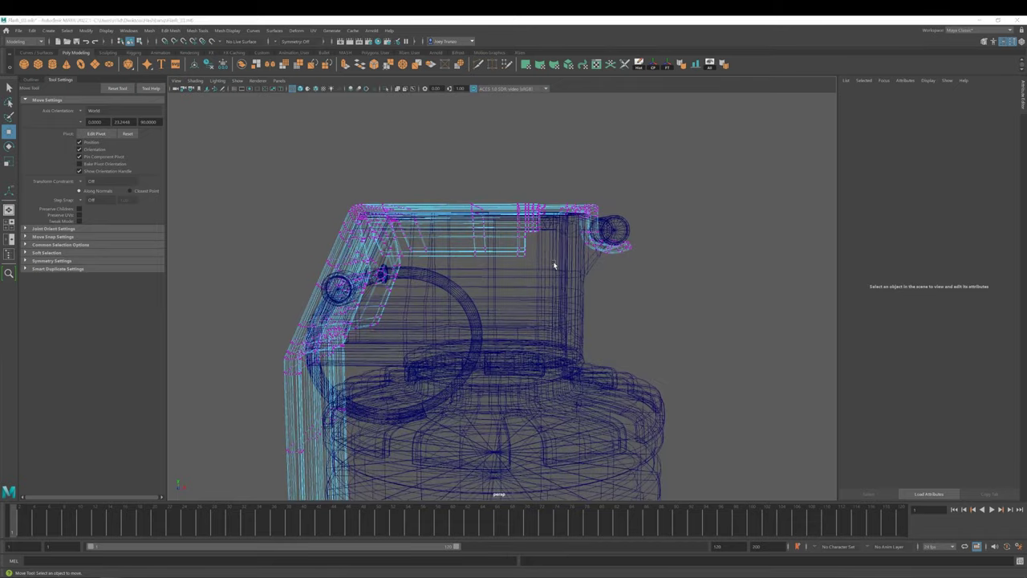
key("space")
key("space")
key("4")
scroll(562, 265, "up", 5)
scroll(573, 276, "up", 2)
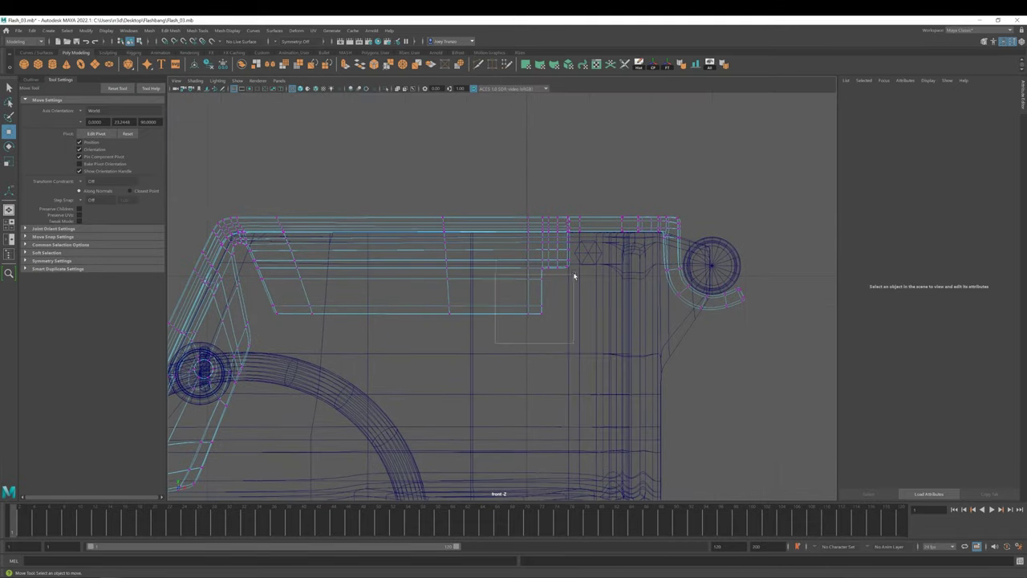
left_click_drag(573, 239, 530, 313)
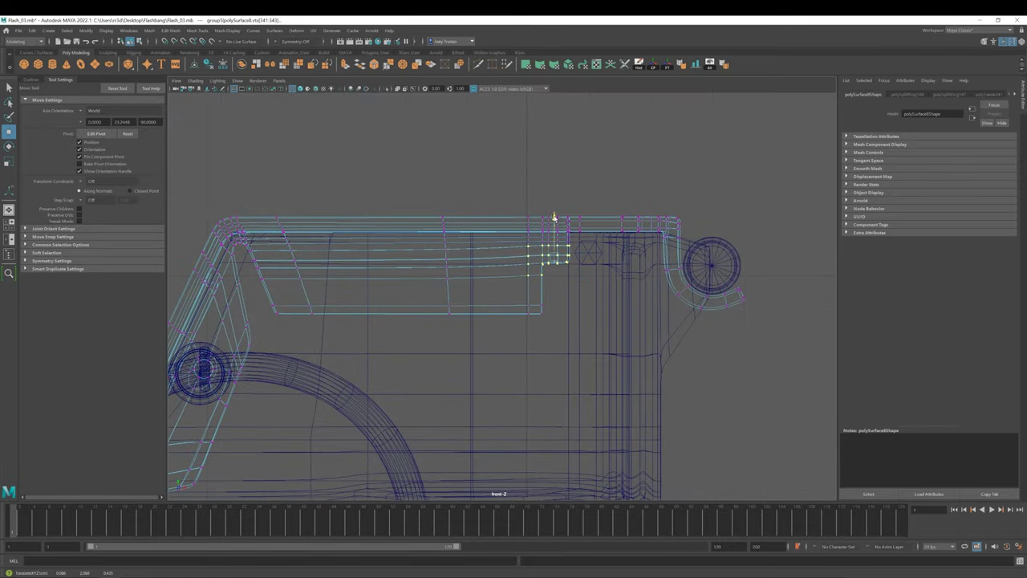
Step: Scale the hex cylinder pCylinder20 to fit against the cap in shaded perspective
key("space")
key("space")
left_click_drag(554, 233, 584, 227, "alt")
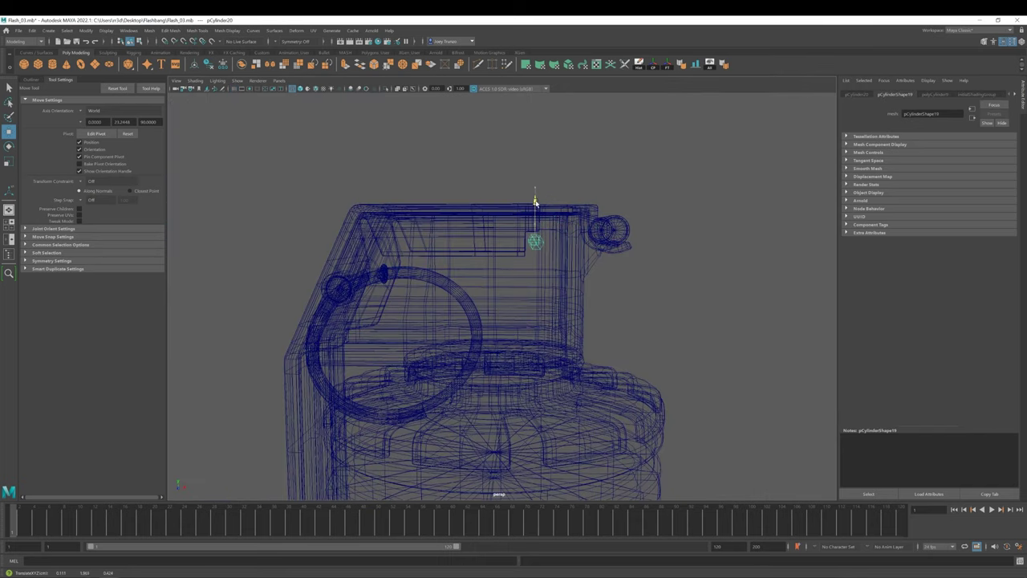
key("5")
left_click_drag(471, 241, 539, 253, "alt")
key("r")
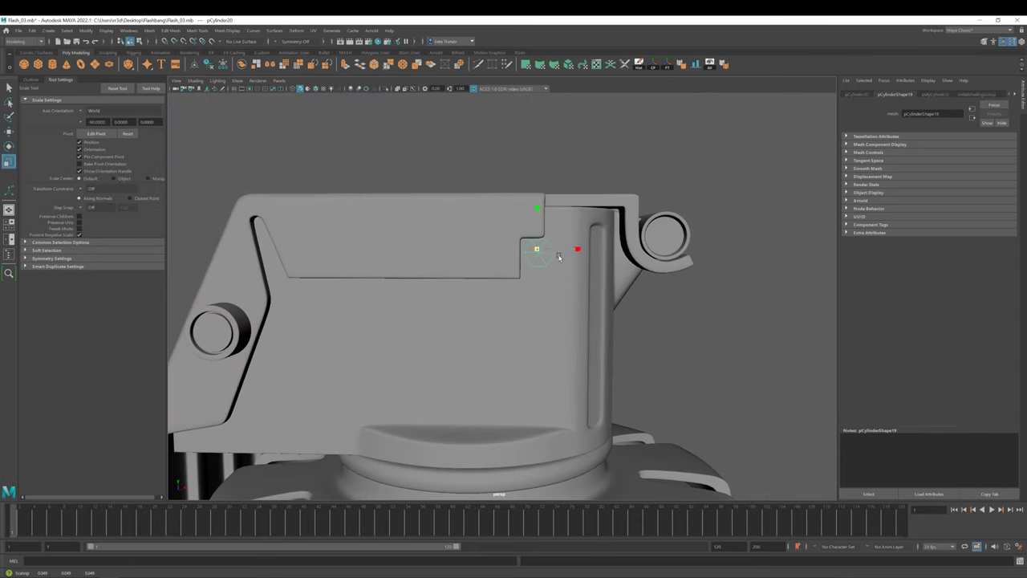
left_click_drag(534, 218, 471, 306, "alt")
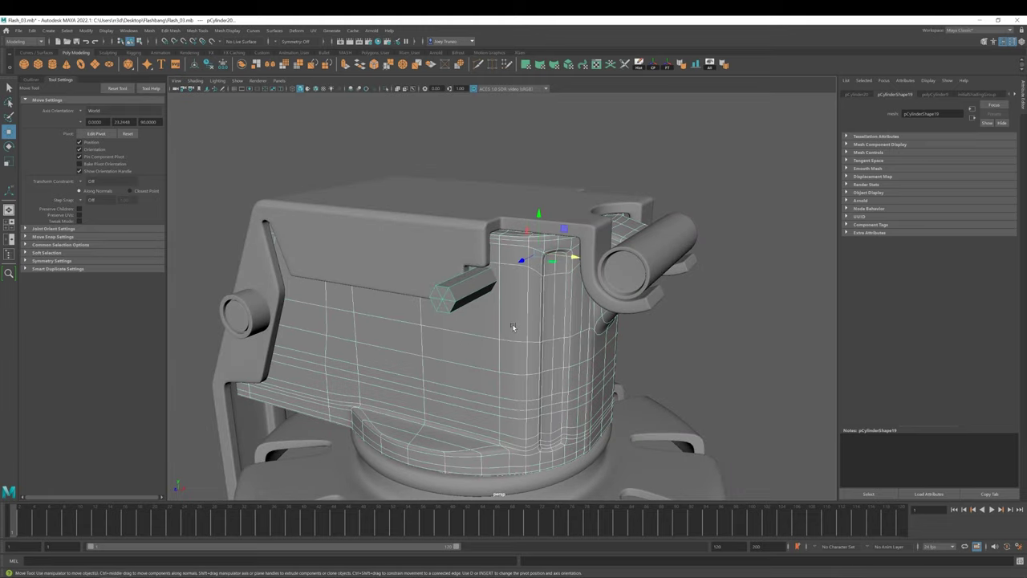
Step: Boolean-difference pCylinder20 from the cap pCube3 to cut a hexagonal hole
left_click(479, 280)
left_click(149, 31)
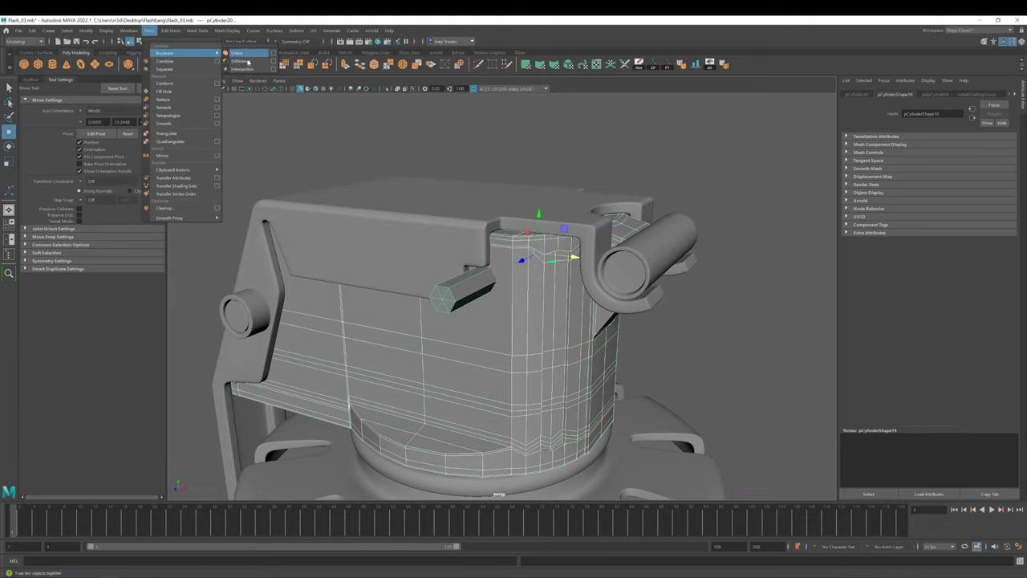
right_click_drag(682, 417, 713, 452, "alt")
key("ctrl+z")
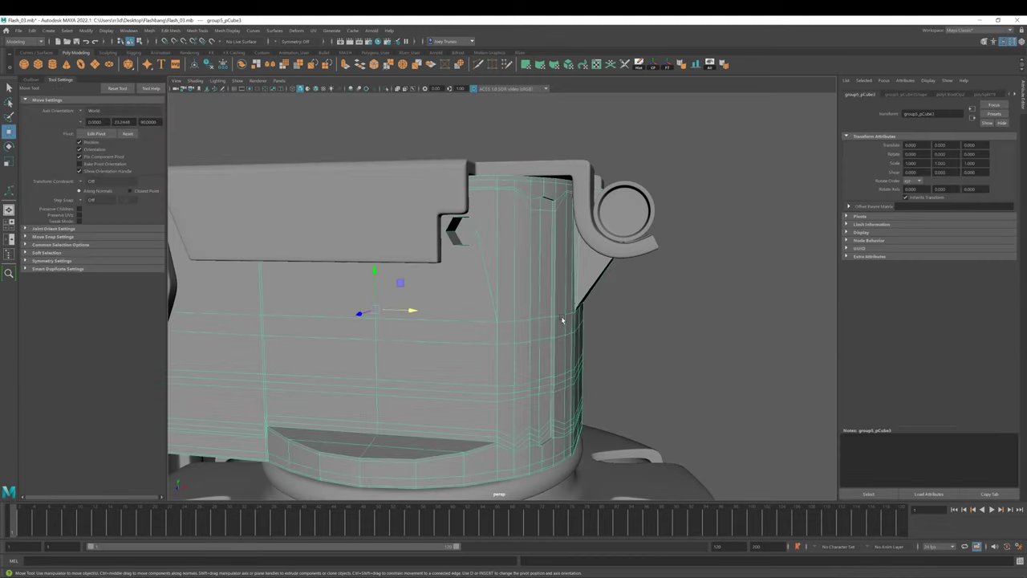
mouse_move(563, 320)
right_mouse_down("alt")
mouse_move(477, 265)
mouse_move(538, 317)
right_mouse_up("alt")
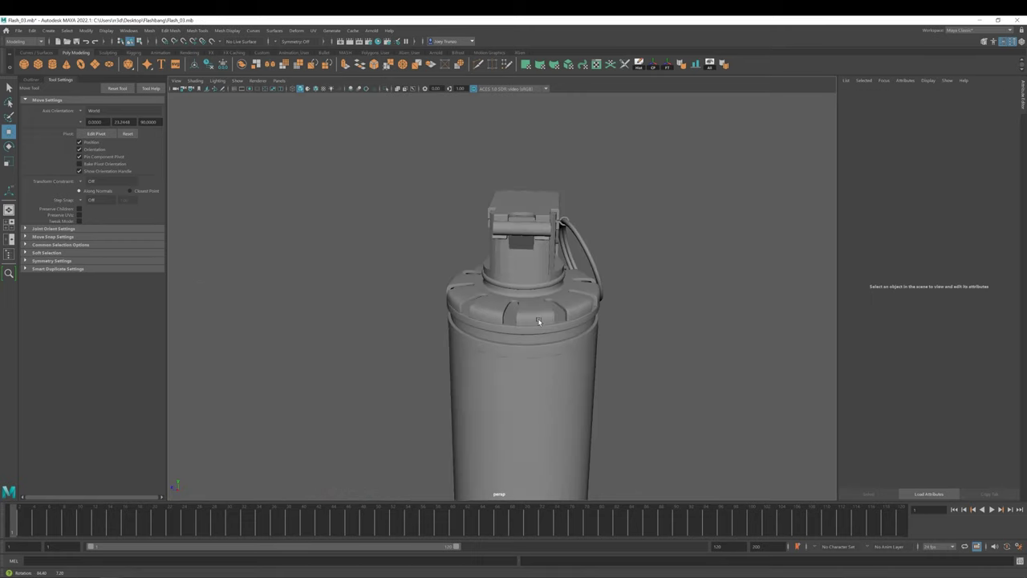
Step: Isolate the top cap and insert an edge loop near the hex hole
left_click_drag(537, 317, 529, 321, "alt")
left_click(529, 319)
key("ctrl+1")
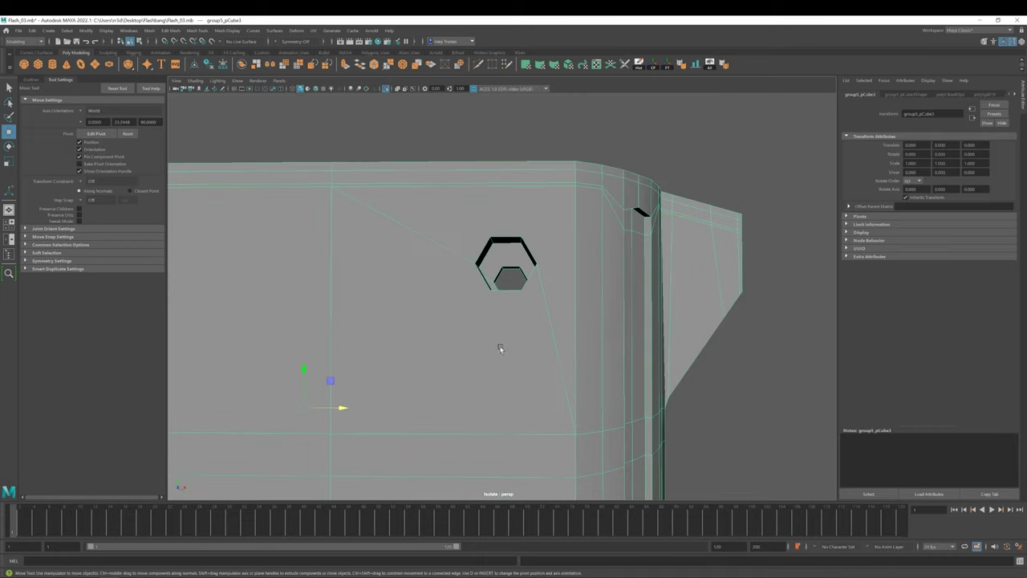
left_click(486, 134)
left_click_drag(486, 134, 485, 176, "alt")
right_click_drag(485, 175, 485, 176, "shift")
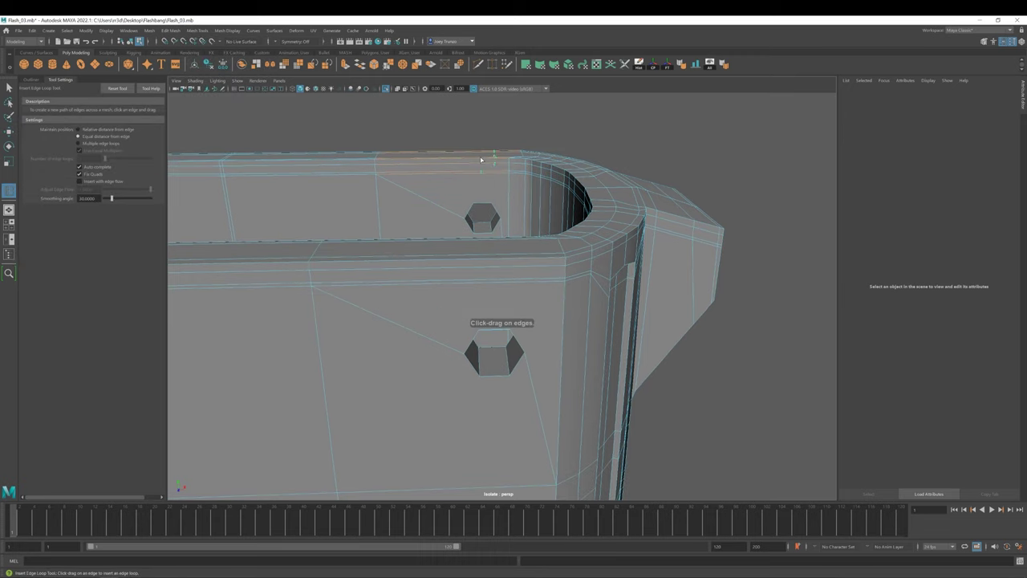
left_click_drag(480, 161, 485, 161)
key("r")
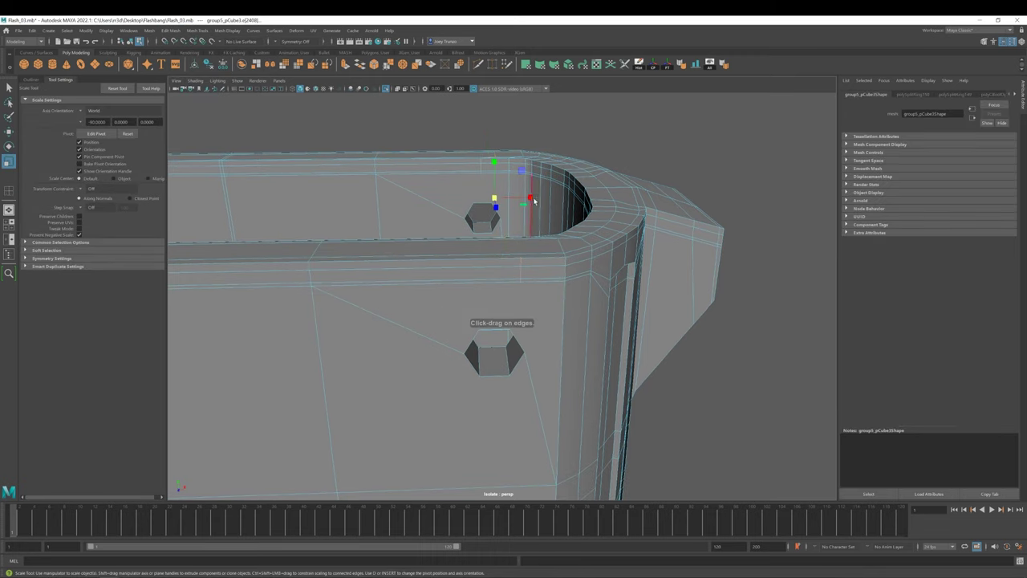
scroll(527, 274, "down", 2)
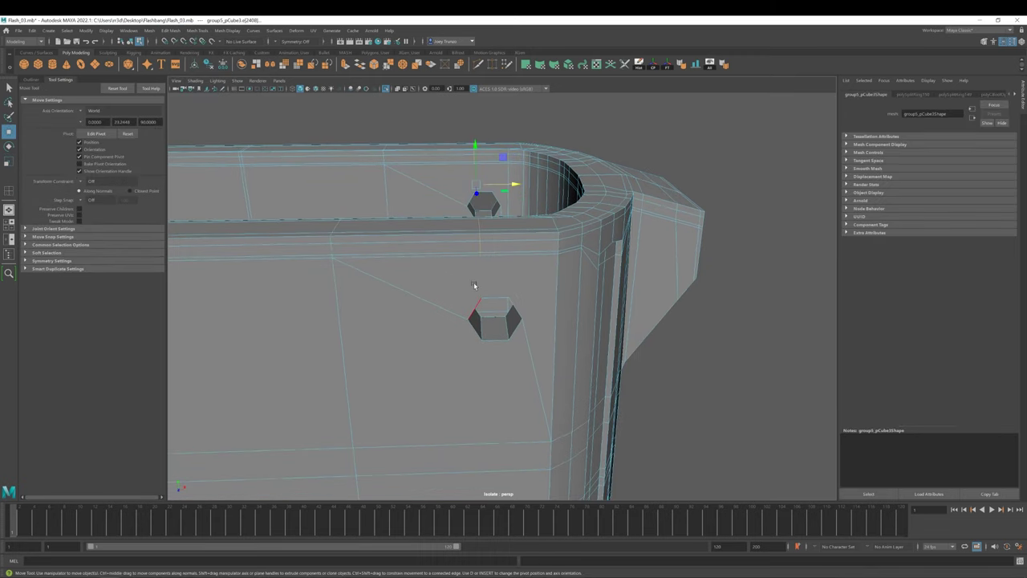
Step: Multi-Cut supporting edges from the hex hole down the wall and up to the rim
right_click_drag(473, 284, 478, 288, "shift")
middle_click_drag(478, 289, 479, 241, "alt")
left_click(552, 407)
key("Return")
scroll(540, 344, "down", 5)
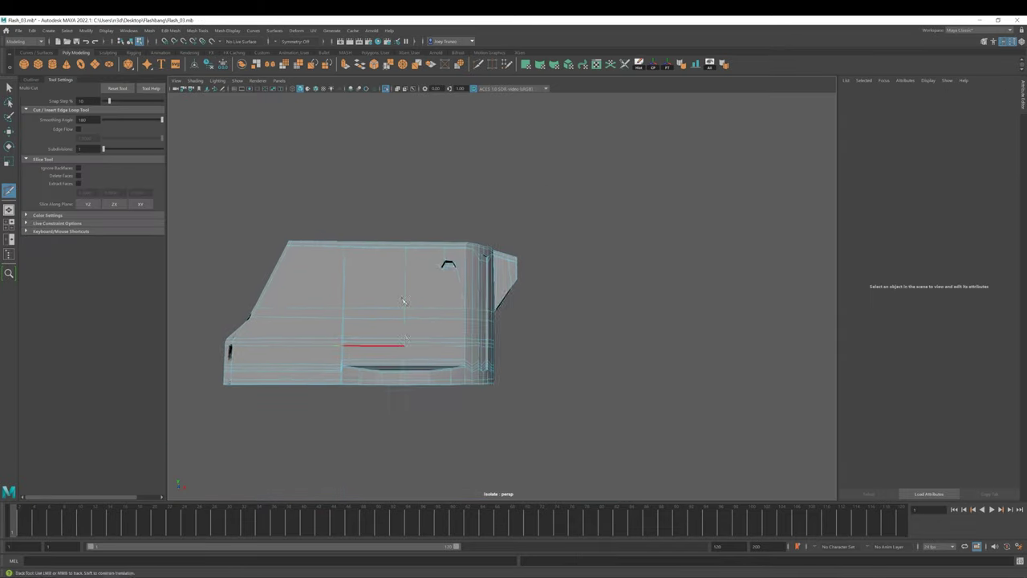
scroll(540, 343, "up", 5)
key("q")
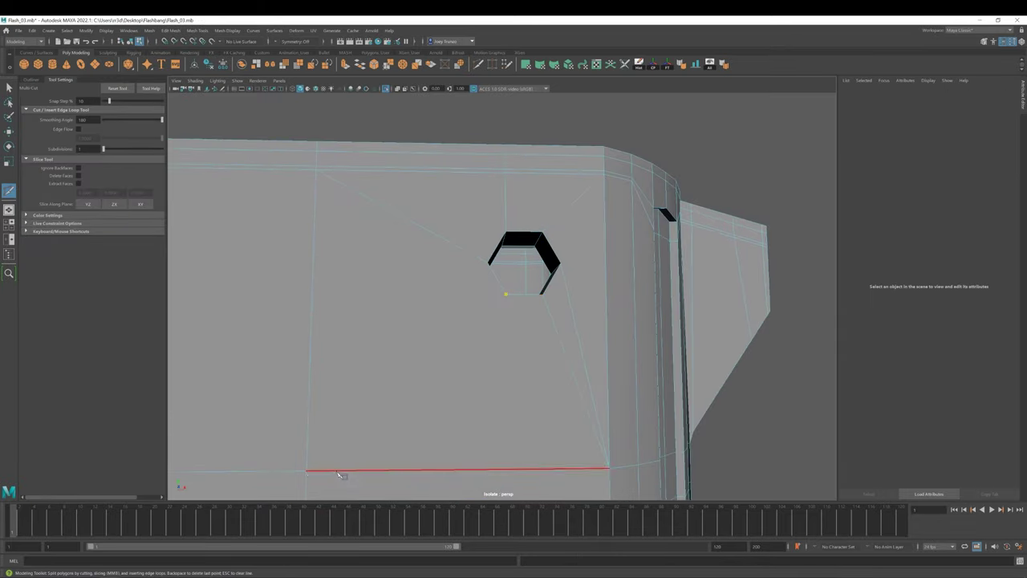
mouse_move(540, 343)
left_mouse_down("alt")
mouse_move(540, 359)
mouse_move(573, 333)
left_mouse_up("alt")
right_click_drag(573, 332, 517, 210, "shift")
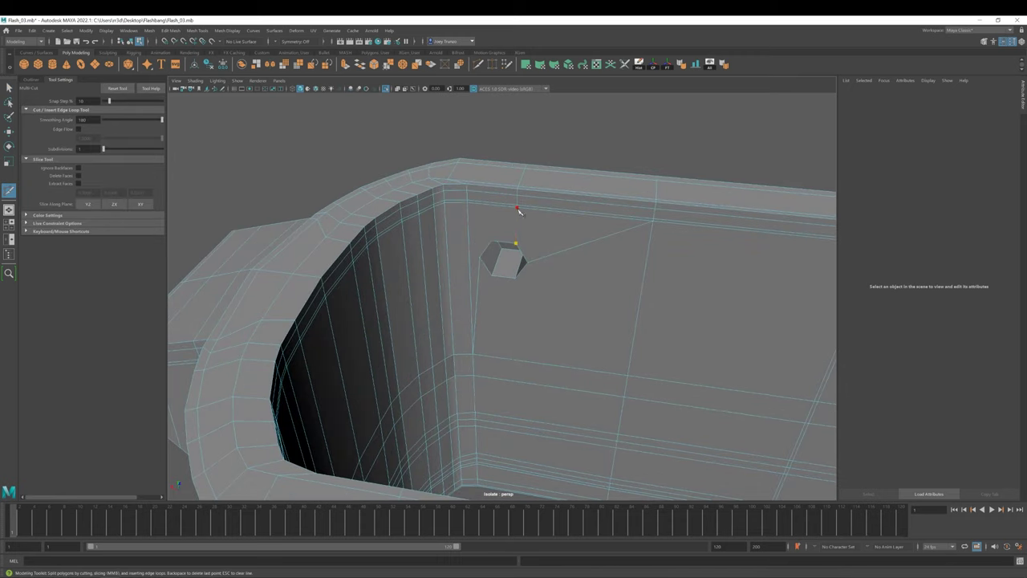
key("Return")
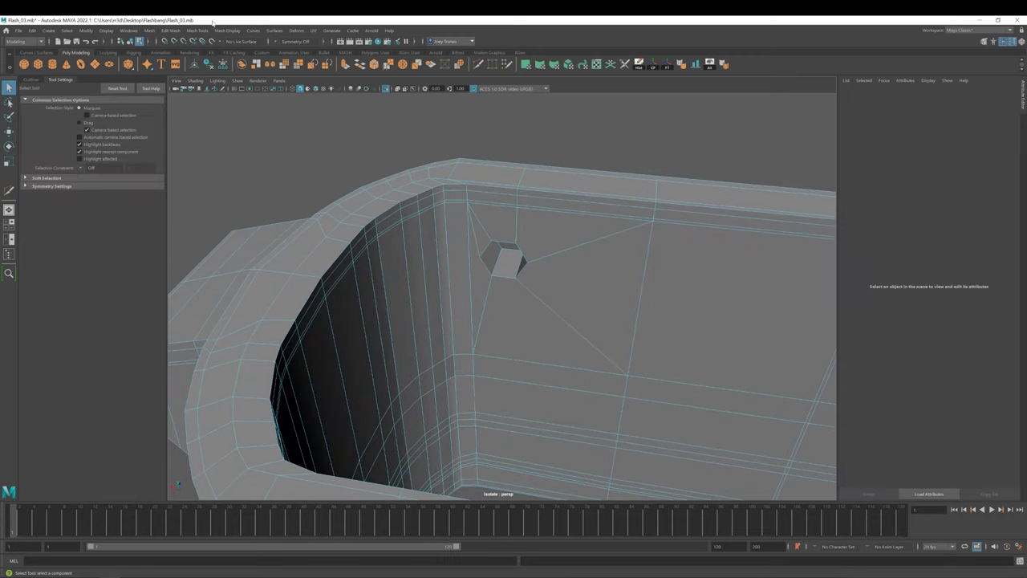
Step: Undo a stray edge loop and bevel the hex hole's rim edges
right_click_drag(515, 281, 489, 265, "shift")
left_click_drag(489, 264, 521, 328, "alt")
key("ctrl+z")
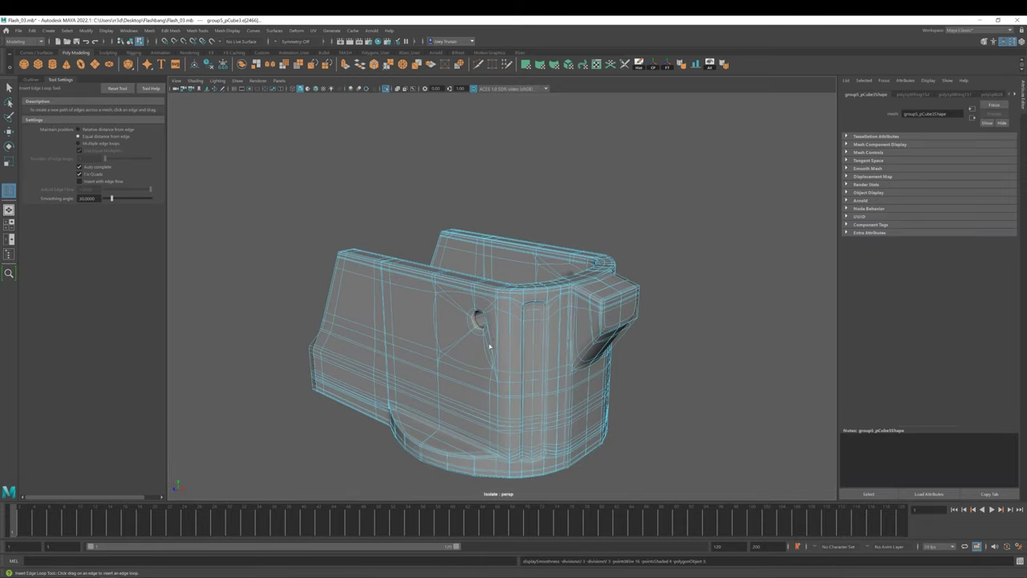
key("ctrl+z")
key("ctrl+z")
key("ctrl+z")
key("w")
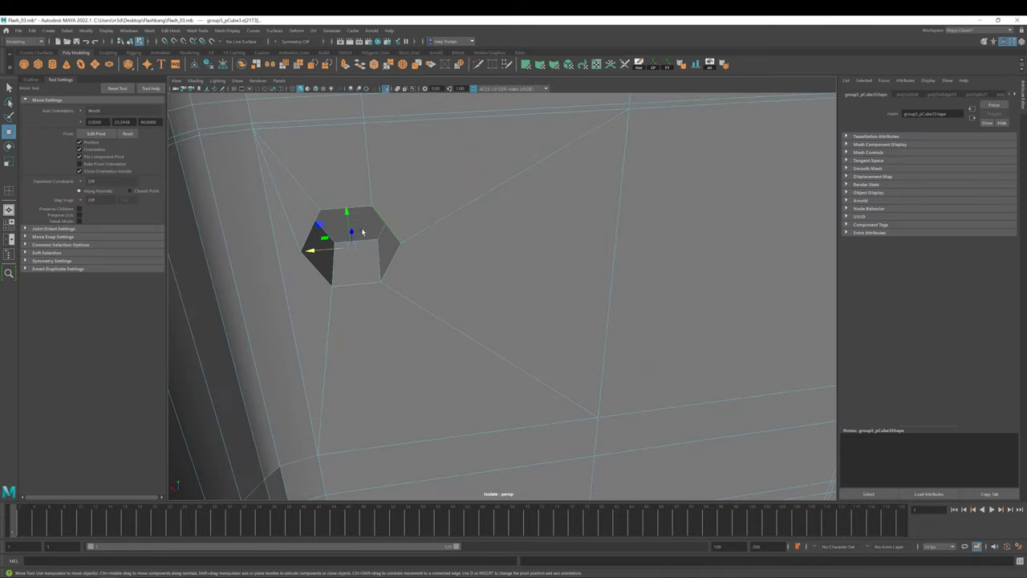
left_click(170, 30)
left_click(185, 52)
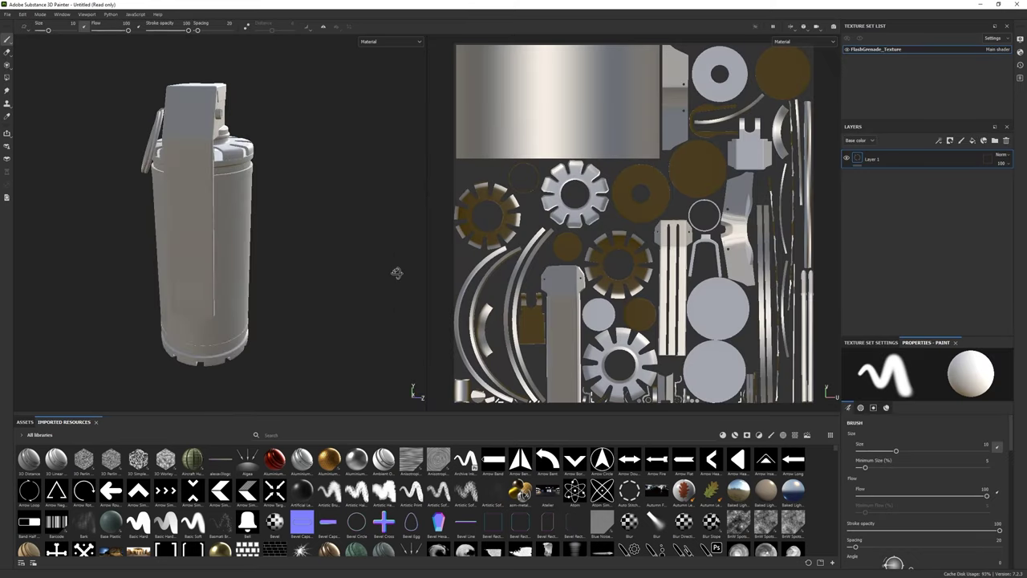
Step: Orbit the grenade upright and closer in the 3D viewport
left_click_drag(397, 272, 302, 310, "alt")
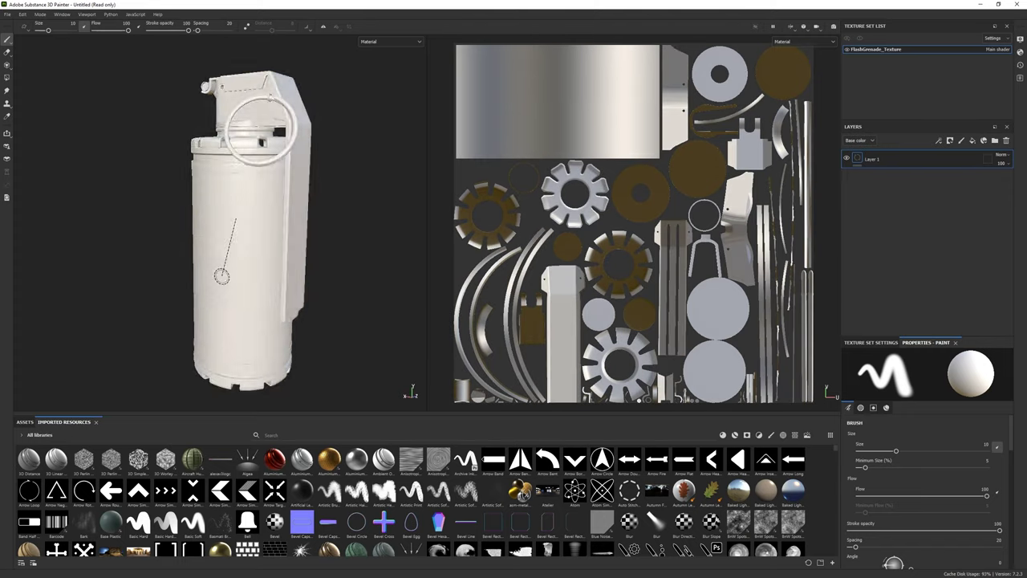
Step: Apply Bronze Armor with a black mask and polygon-fill it onto the top cap
right_click_drag(303, 310, 666, 415, "alt")
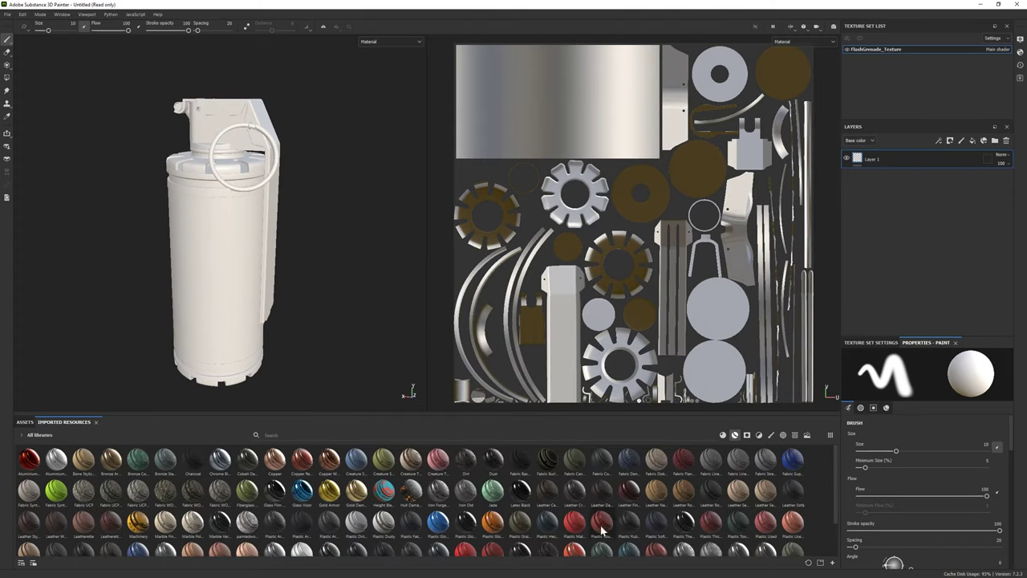
left_click_drag(433, 465, 891, 170)
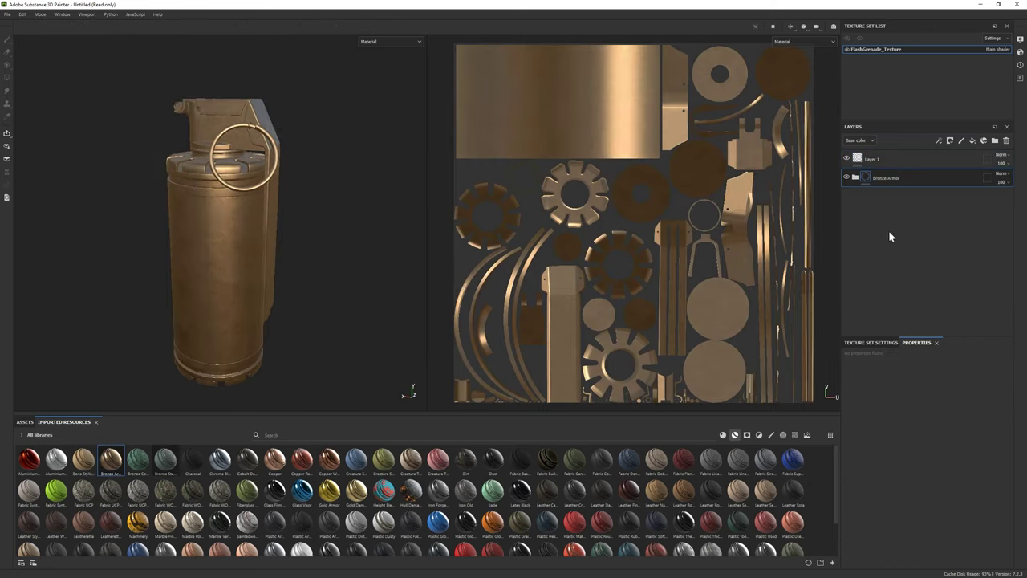
right_click(897, 179)
left_click(919, 190)
left_click(7, 78)
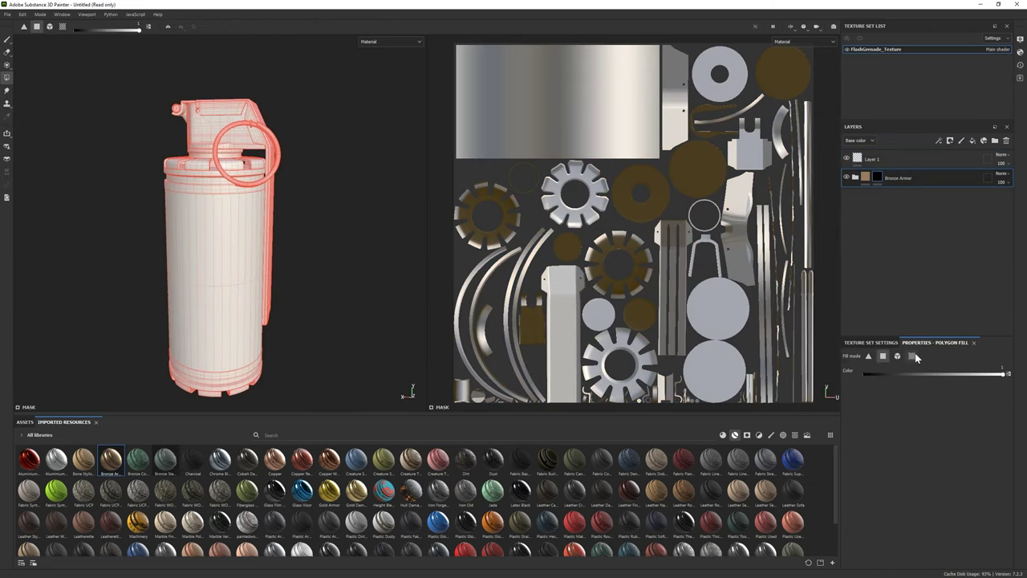
scroll(241, 240, "up", 5)
left_click(256, 258)
left_click_drag(256, 258, 171, 176, "alt")
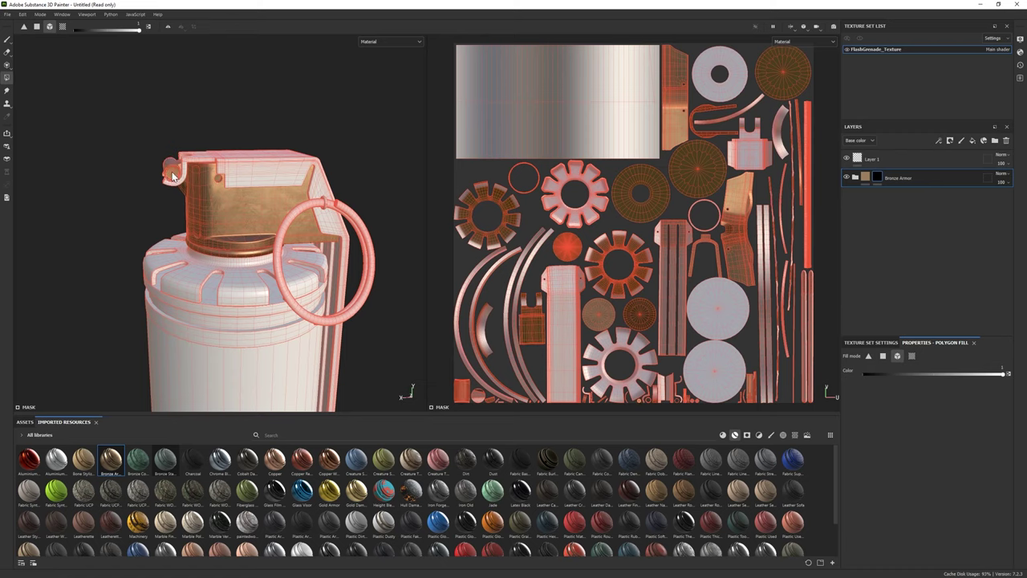
Step: Add a second Bronze Armor layer, darken its Base Metal colour, and give it a black mask
left_click(915, 178)
left_click_drag(111, 459, 872, 206)
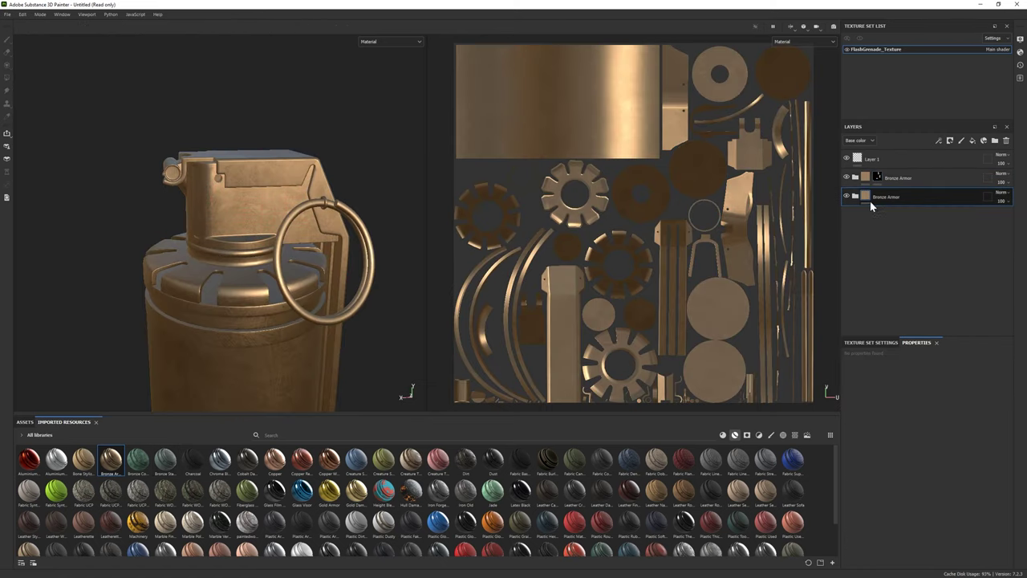
left_click(898, 328)
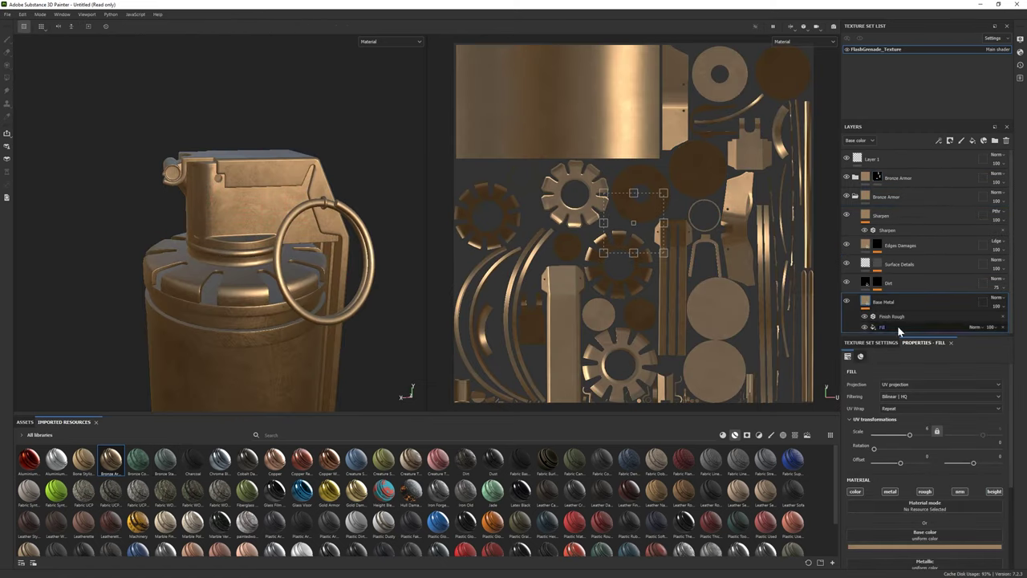
left_click_drag(1015, 497, 1018, 503)
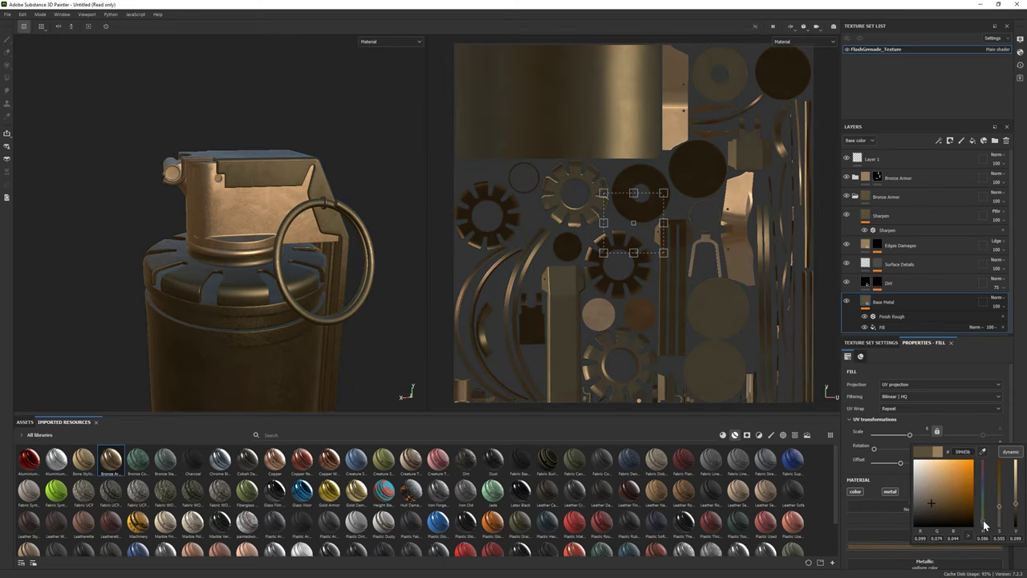
left_click_drag(1016, 508, 1016, 514)
left_click_drag(207, 238, 277, 229, "alt")
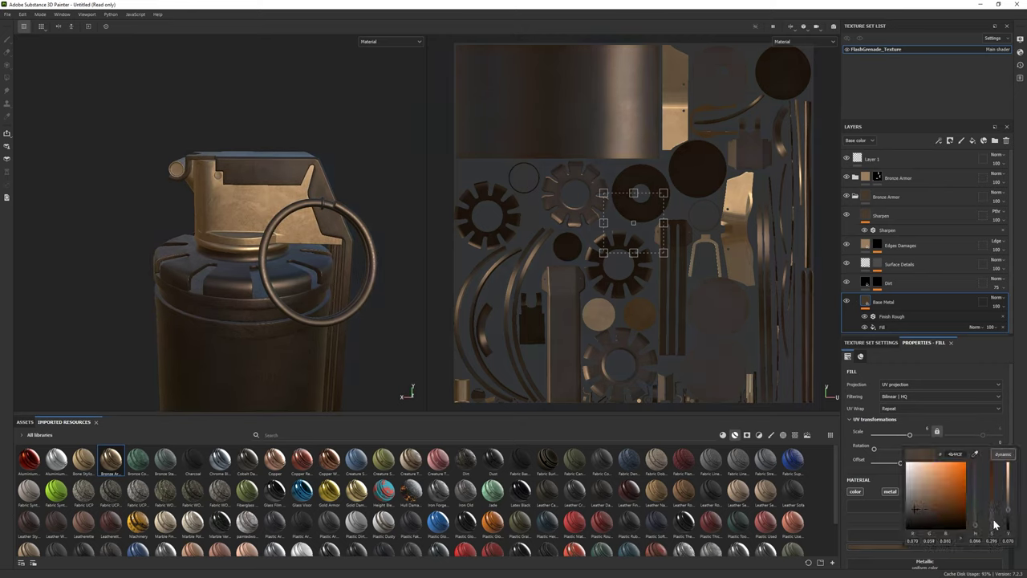
left_click_drag(1009, 512, 1010, 510)
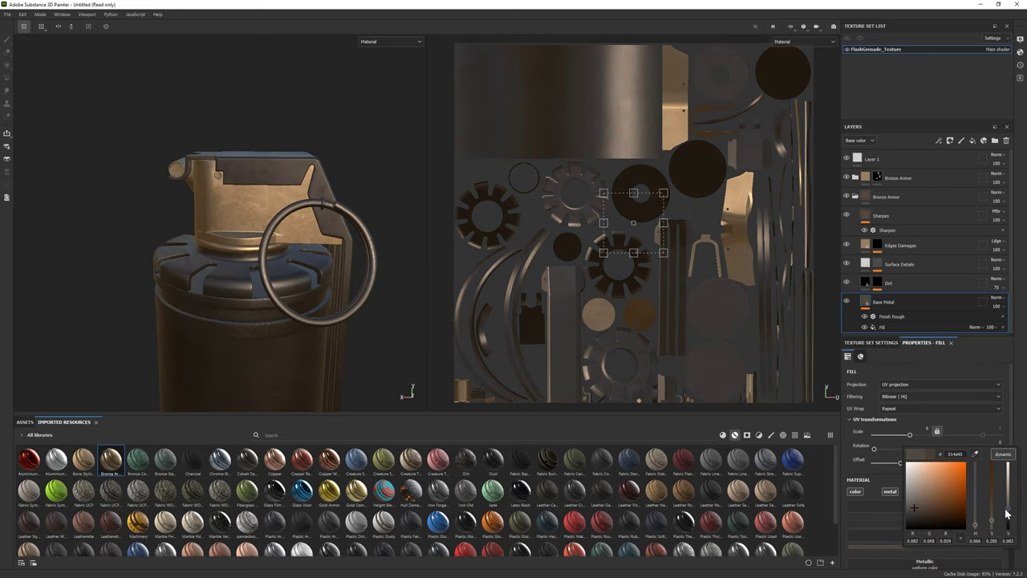
right_click(872, 207)
left_click(890, 219)
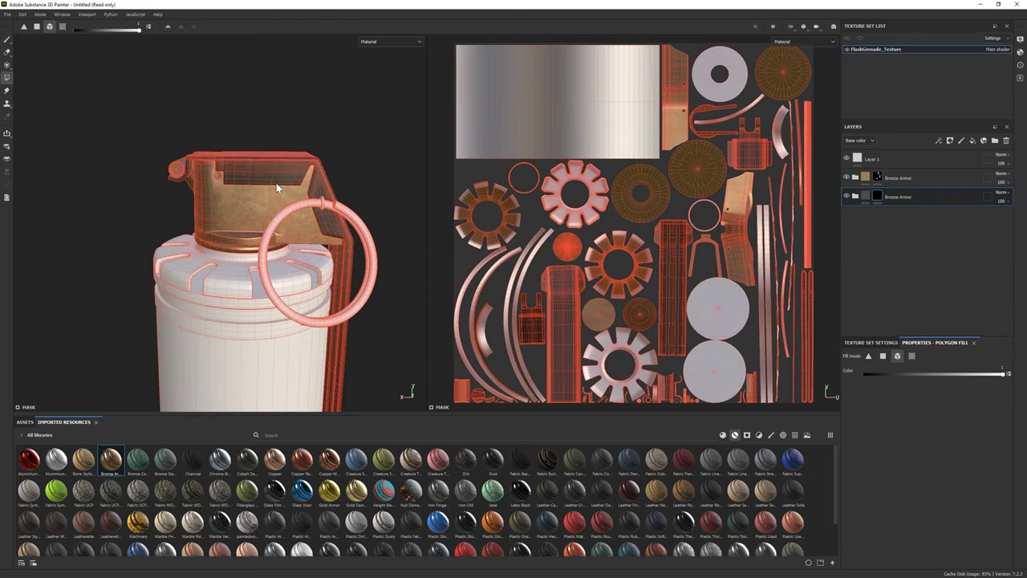
Step: Darken the Base Metal fill's base colour to a near-black brown
left_click_drag(194, 141, 282, 196, "alt")
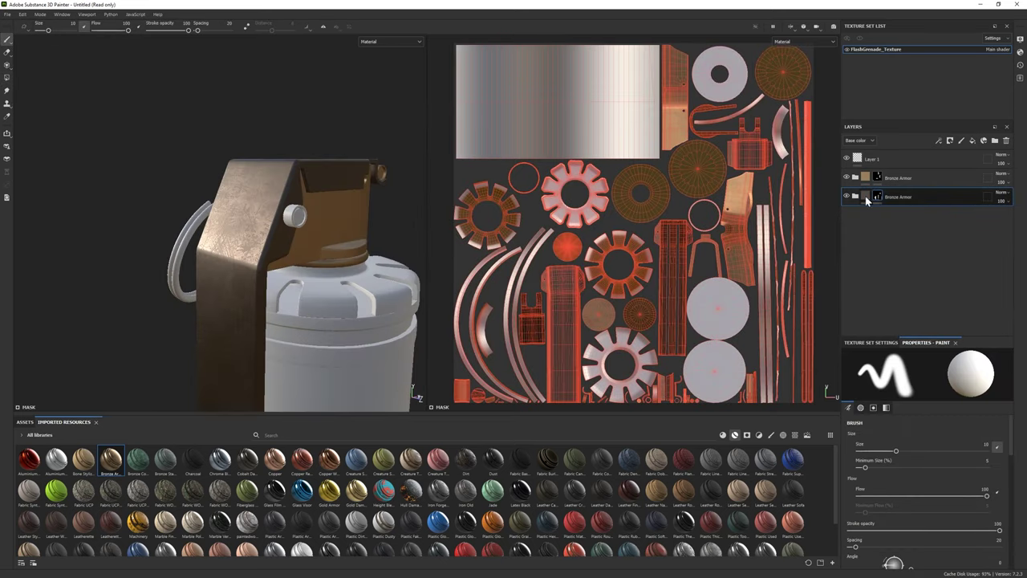
left_click(8, 38)
left_click_drag(378, 297, 285, 237, "alt")
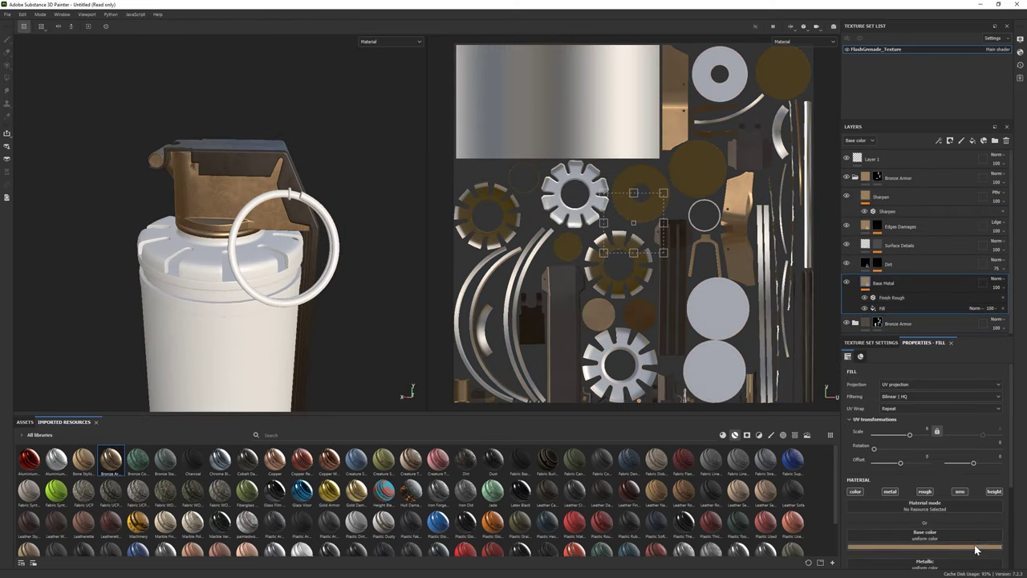
left_click_drag(1017, 494, 1017, 504)
key("f")
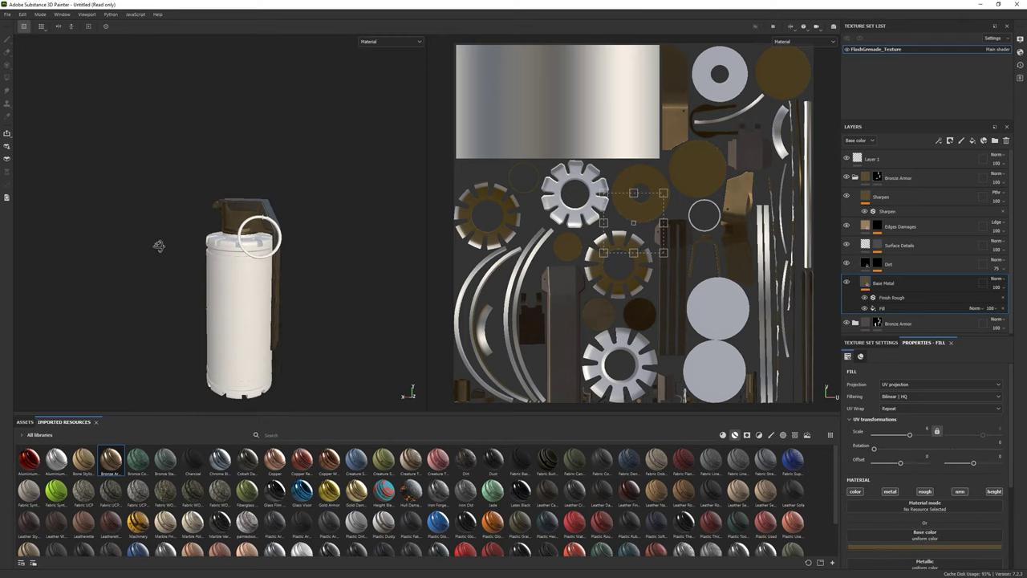
left_click_drag(156, 245, 185, 240, "alt")
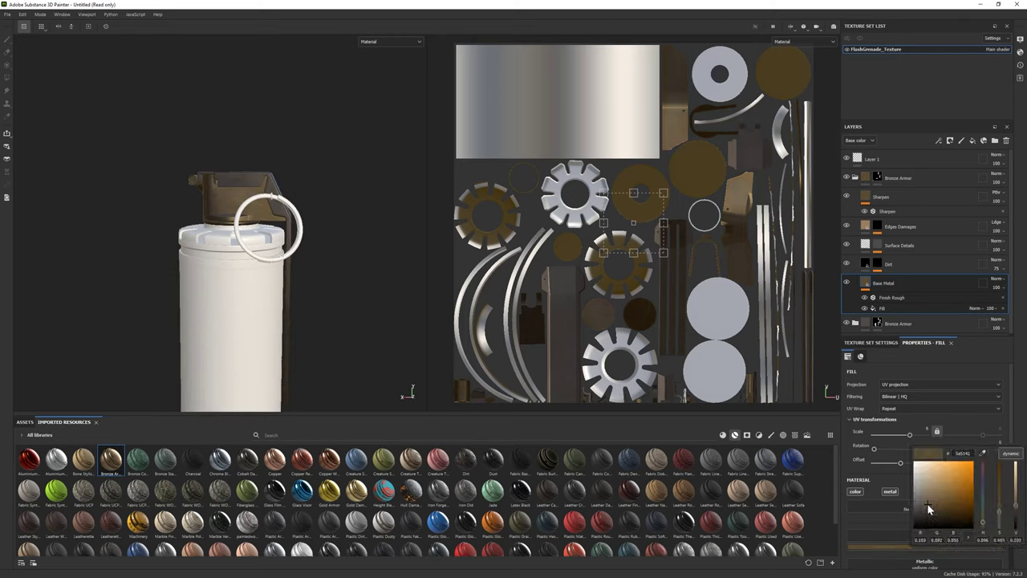
left_click_drag(158, 233, 283, 242, "alt")
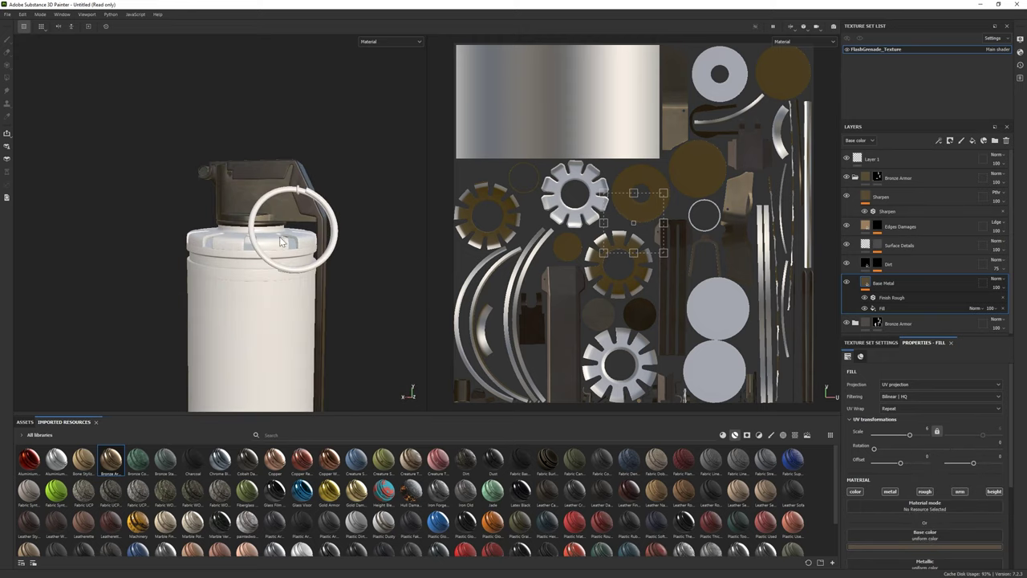
Step: Collapse the Bronze Armor folder, select its mask, and view material colours on the cap
left_click(855, 178)
left_click(877, 178)
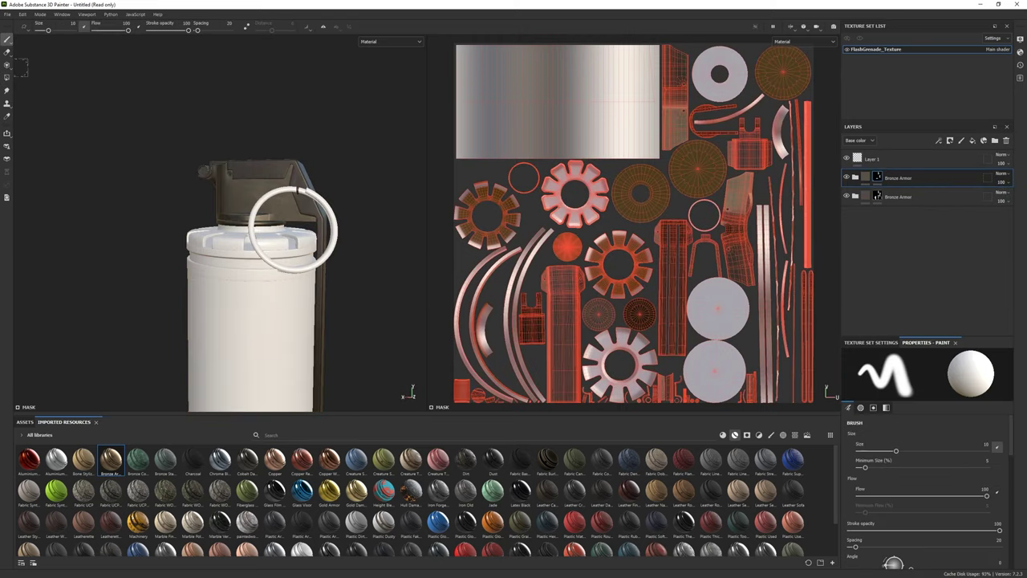
scroll(192, 521, "down", 1)
left_click(846, 178)
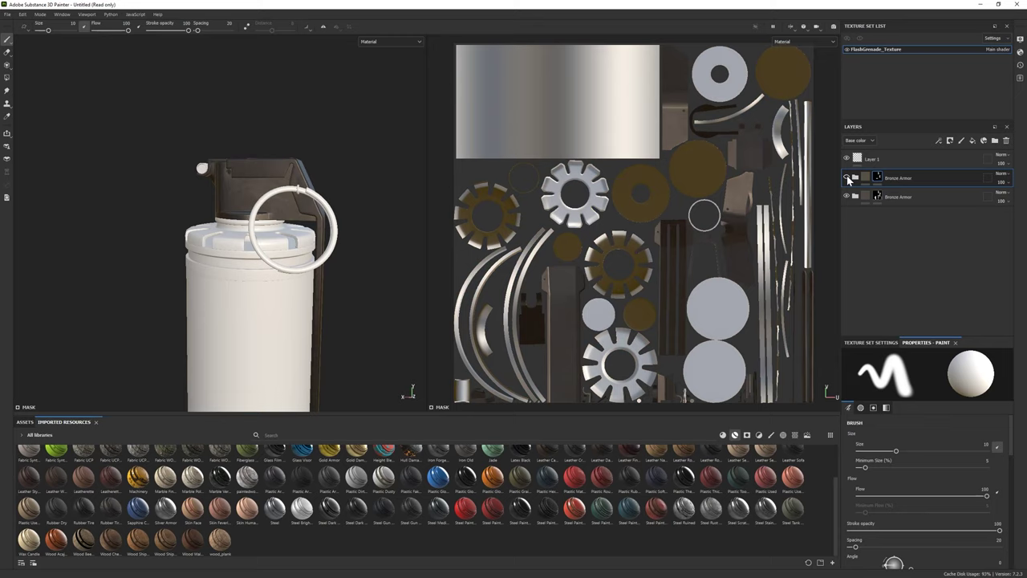
left_click_drag(305, 208, 367, 189, "alt")
scroll(366, 189, "up", 3)
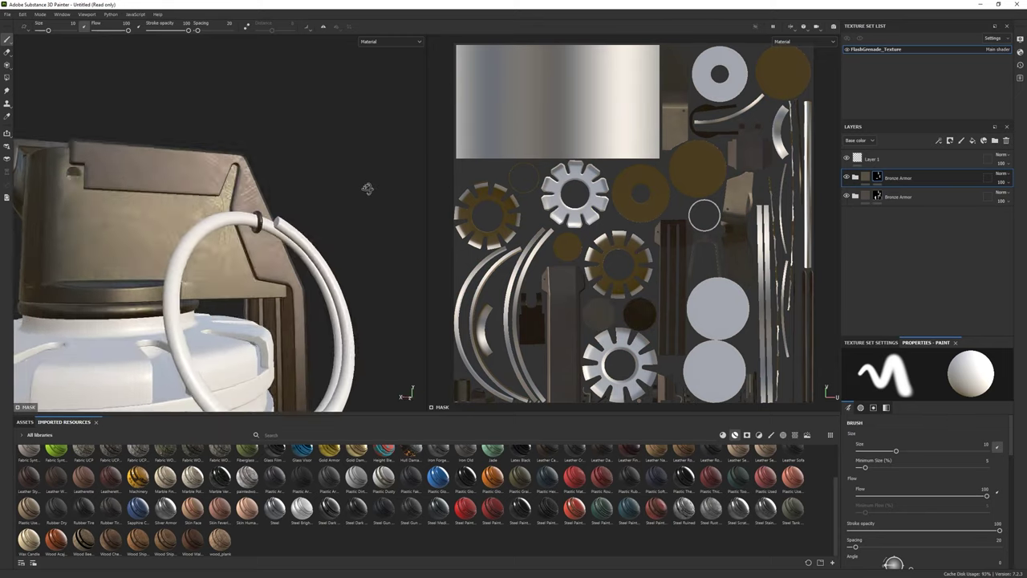
Step: Bake the mesh maps for FlashGrenade_Texture from Texture Set Settings
key("f")
left_click(871, 343)
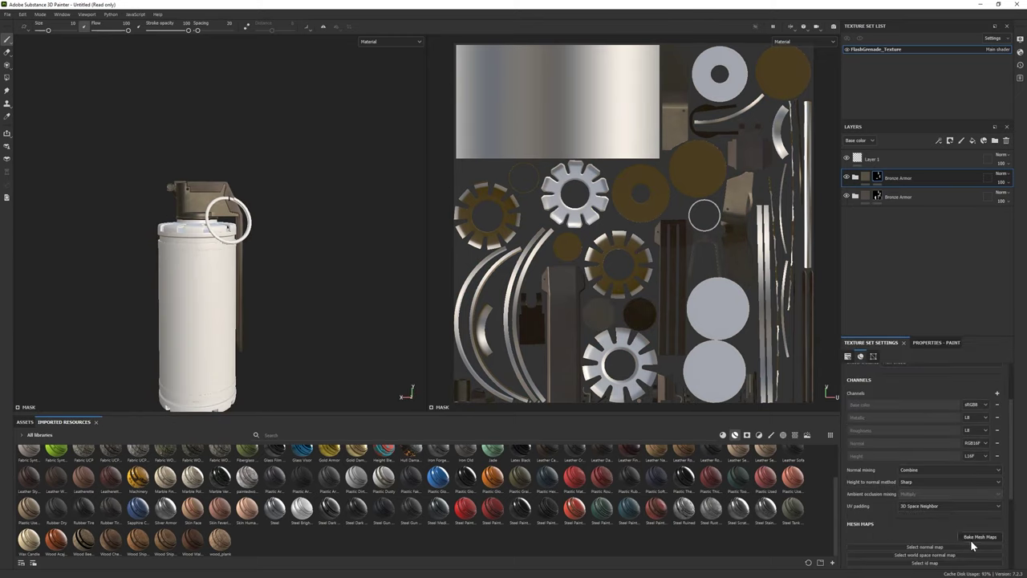
left_click(979, 535)
left_click(687, 449)
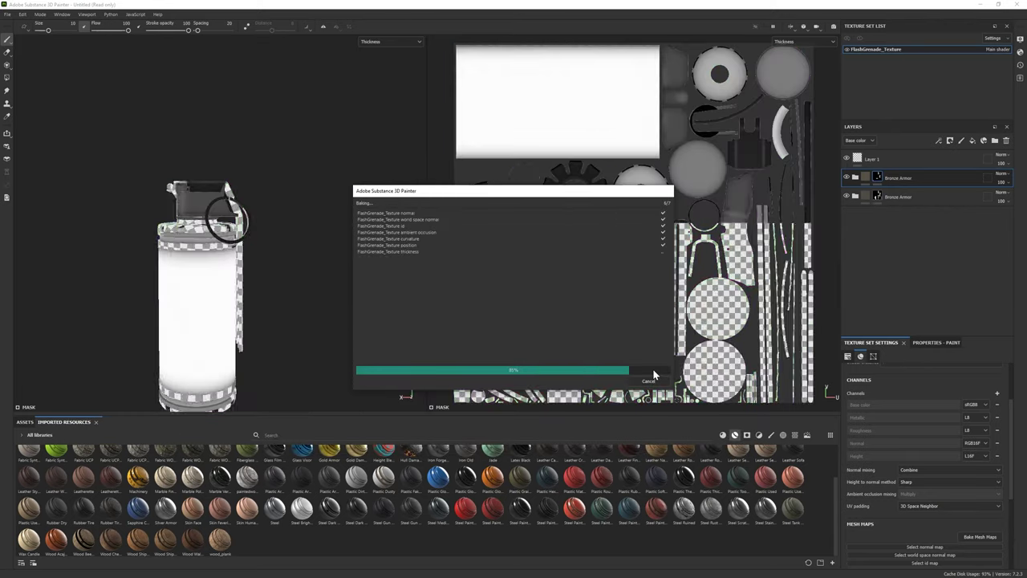
left_click_drag(287, 285, 201, 289, "alt")
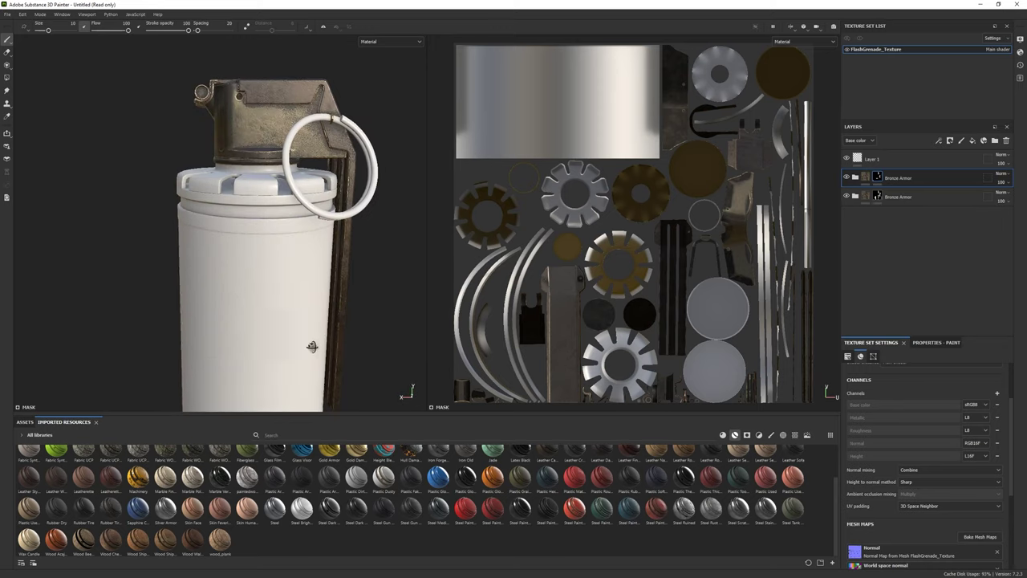
scroll(238, 337, "up", 3)
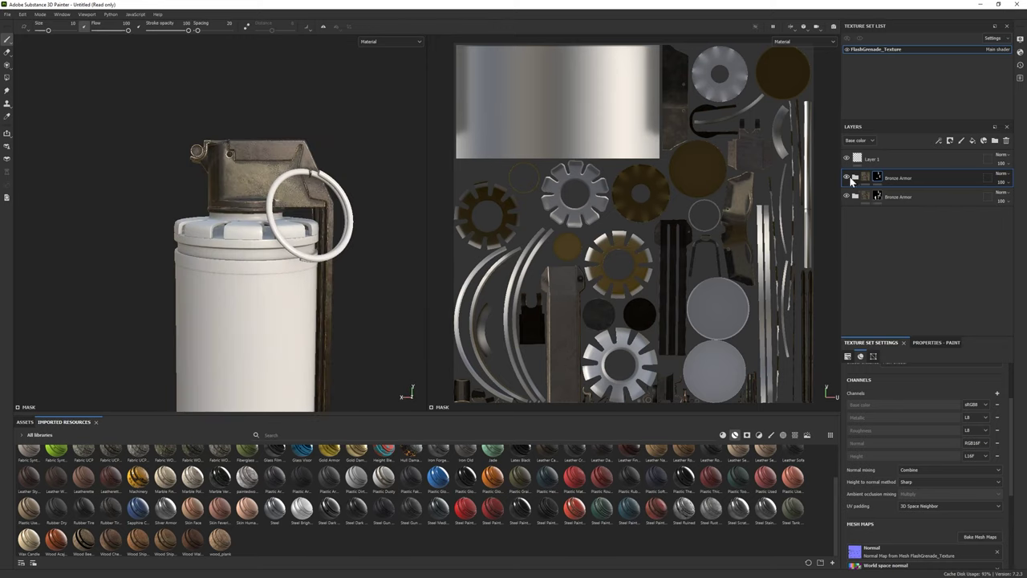
Step: Switch from polygon fill back to painting and expand the Bronze Armor folder
left_click(7, 78)
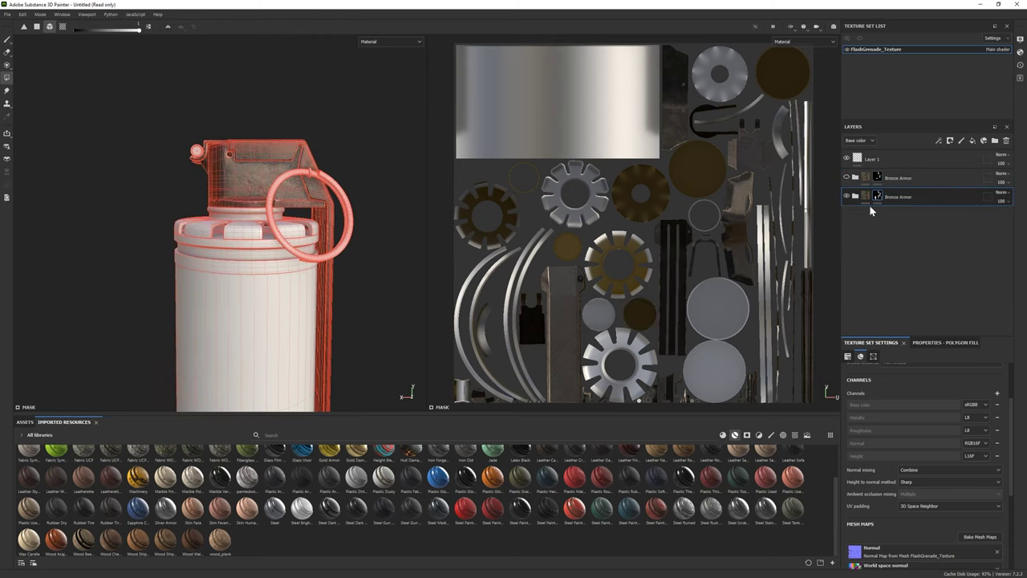
left_click(8, 39)
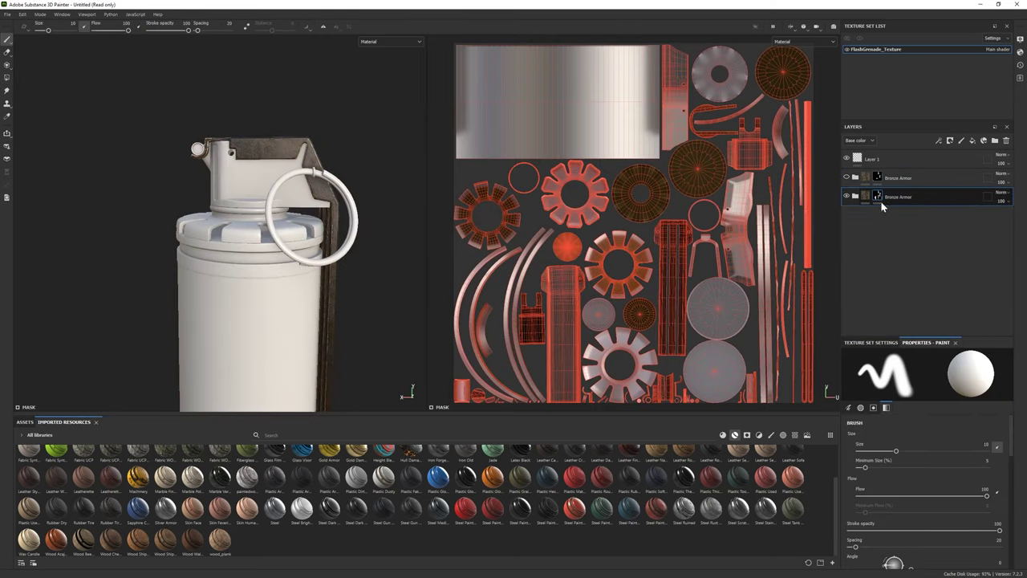
left_click(855, 178)
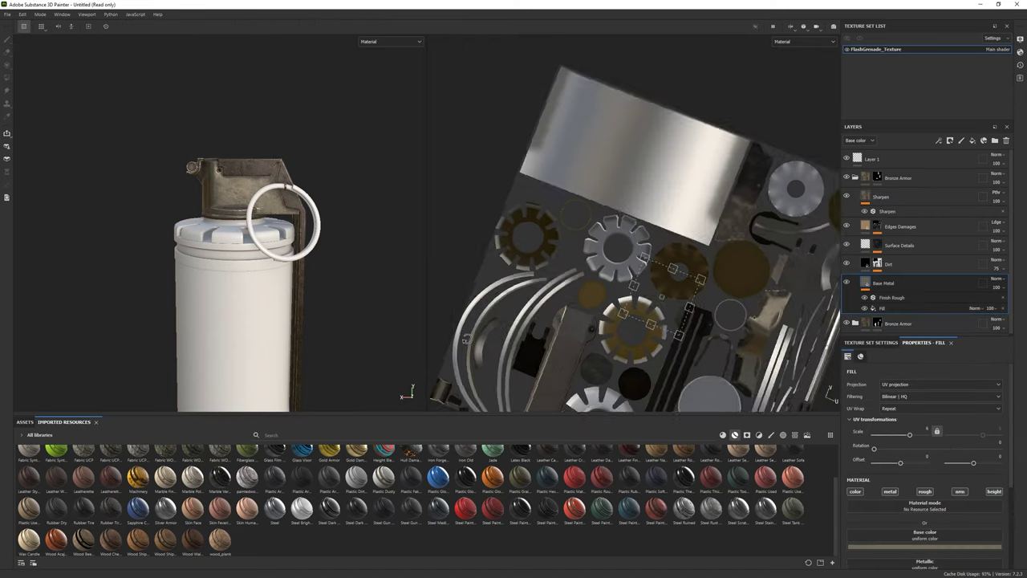
scroll(246, 251, "up", 3)
Step: Move Layer 1 below the Dirt layer, then below Base Metal, with alphas shown in the shelf
scroll(247, 251, "down", 2)
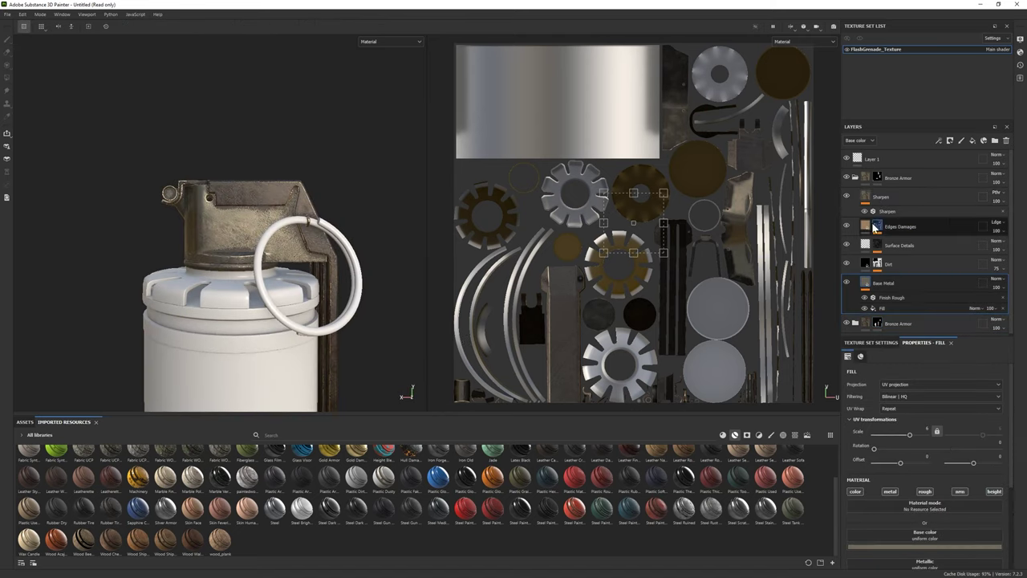
left_click_drag(890, 168, 902, 269)
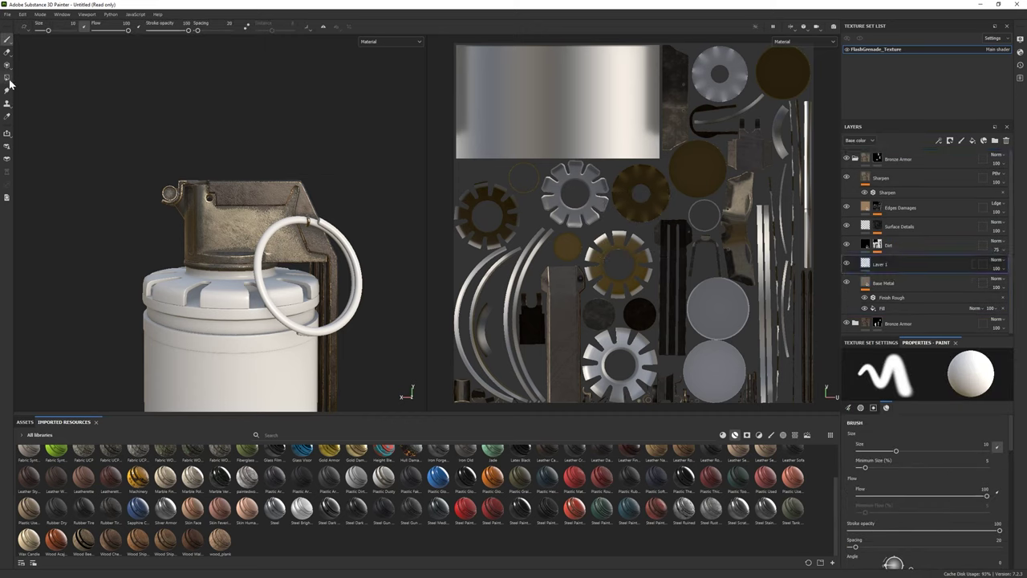
left_click(785, 435)
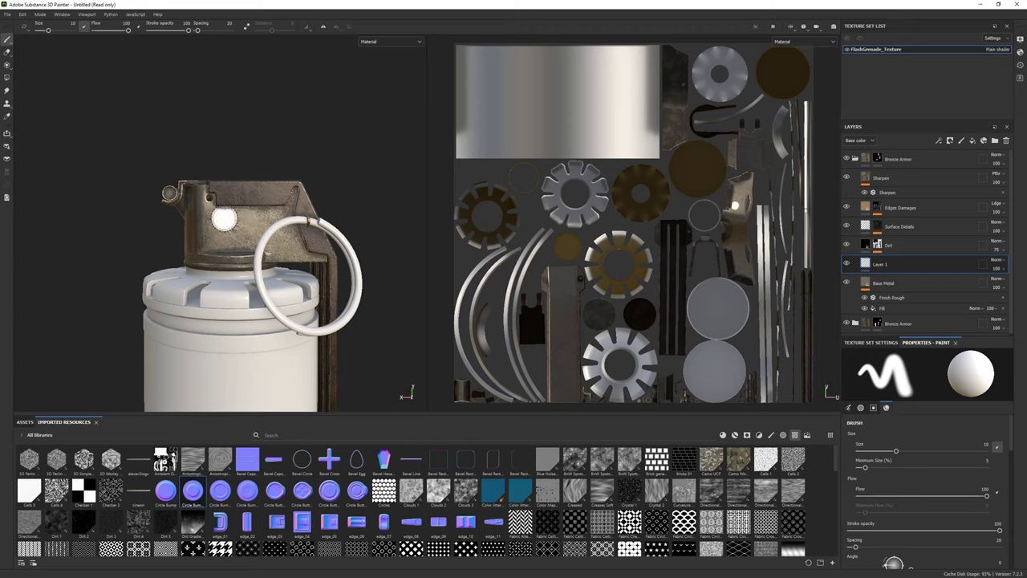
key("ctrl")
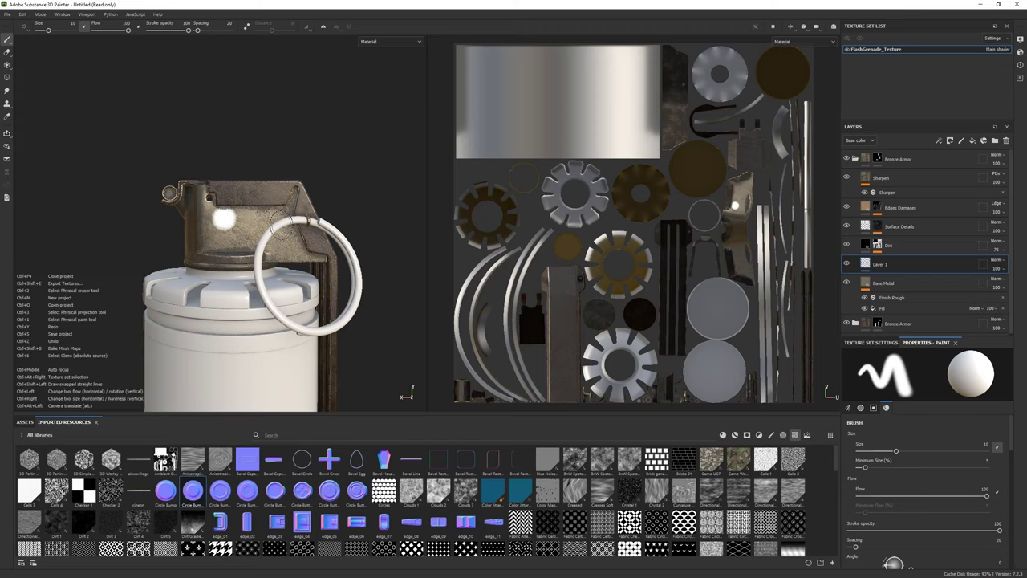
scroll(930, 550, "down", 5)
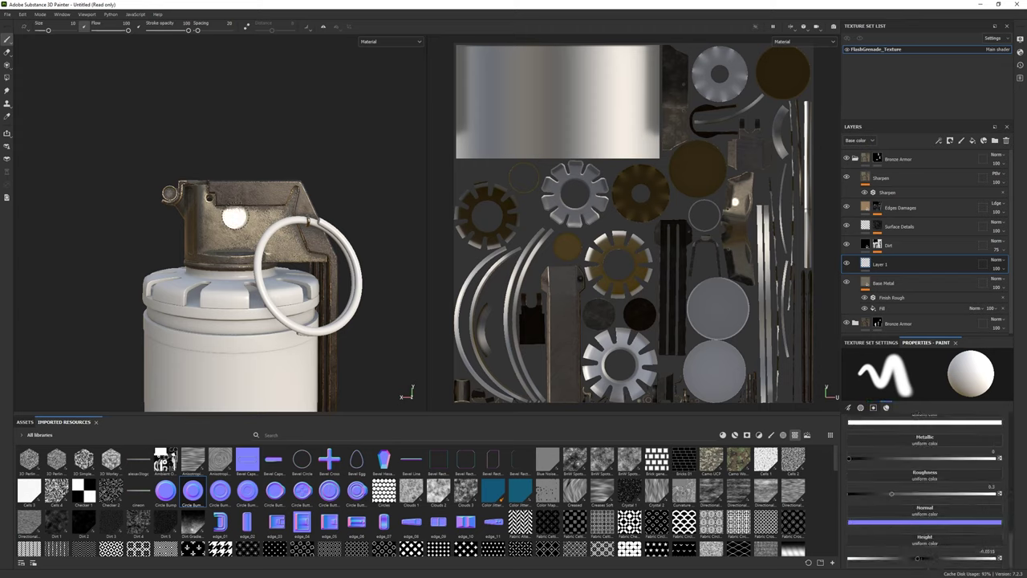
left_click_drag(278, 260, 76, 225, "alt")
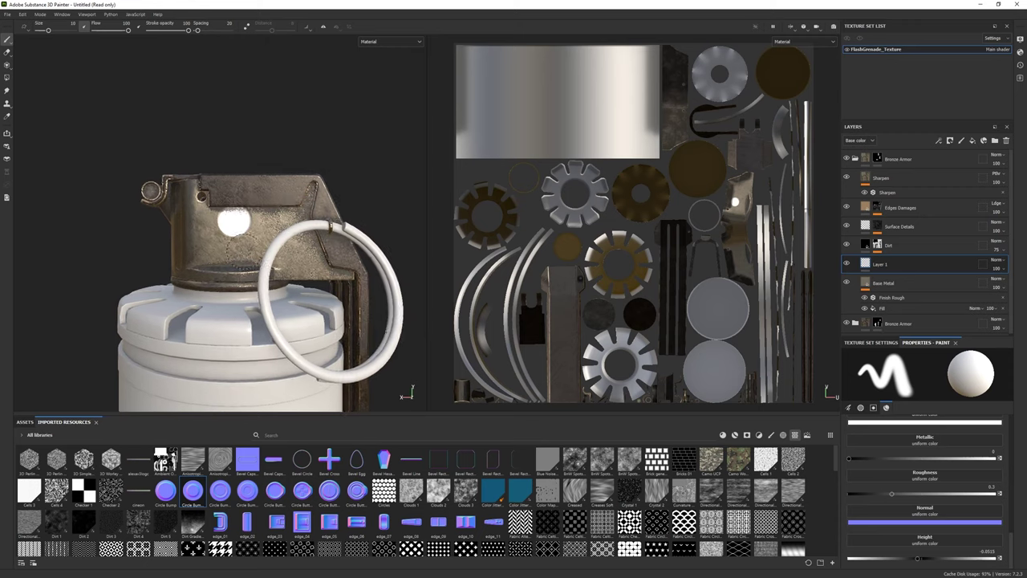
left_click_drag(912, 278, 912, 314)
Step: Orbit and zoom around the grenade to inspect the lever and body top
scroll(241, 305, "down", 3)
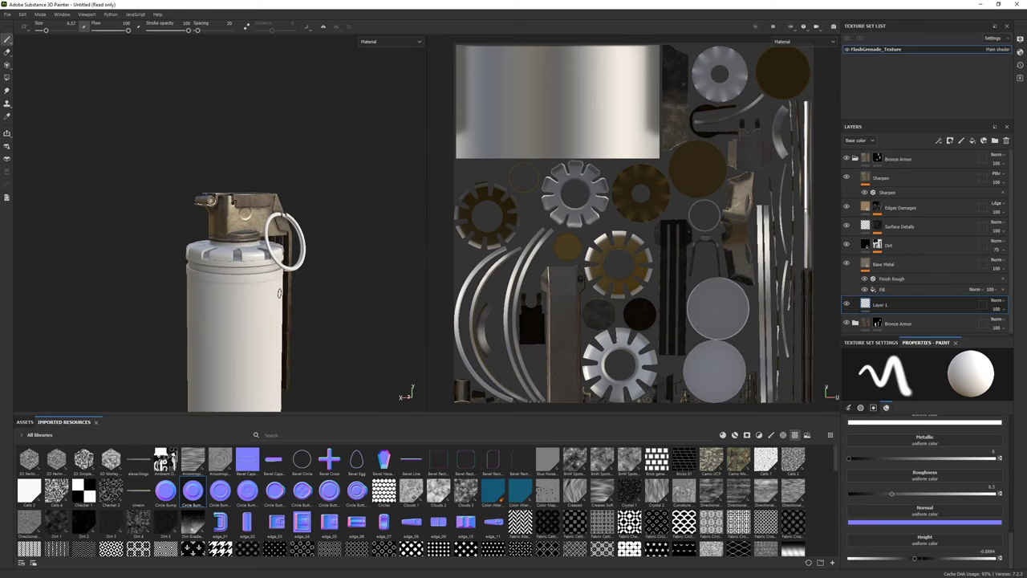
scroll(264, 278, "up", 2)
scroll(264, 278, "up", 3)
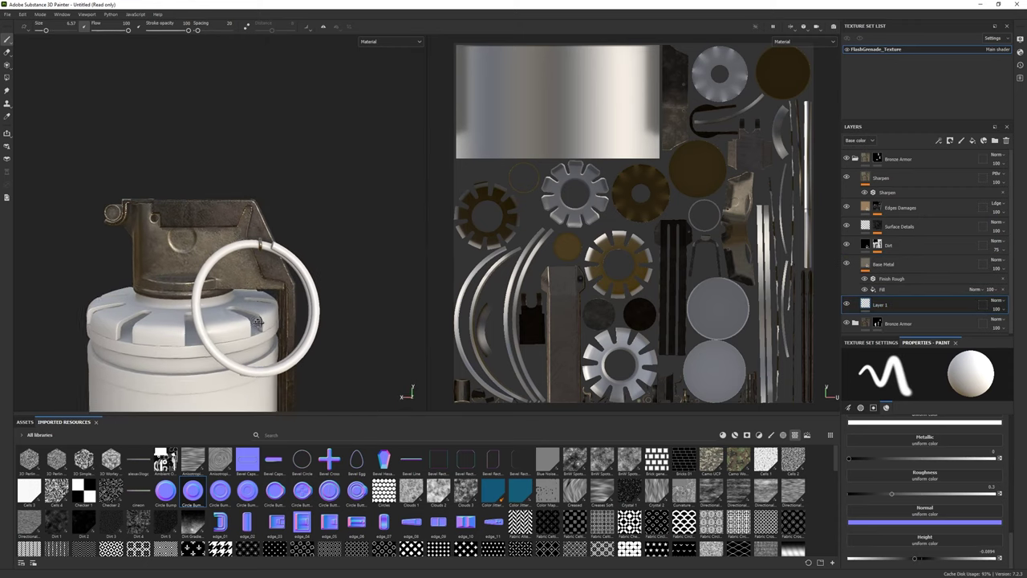
scroll(264, 278, "up", 3)
mouse_move(162, 263)
left_mouse_down("alt")
mouse_move(59, 193)
mouse_move(309, 277)
mouse_move(171, 261)
left_mouse_up("alt")
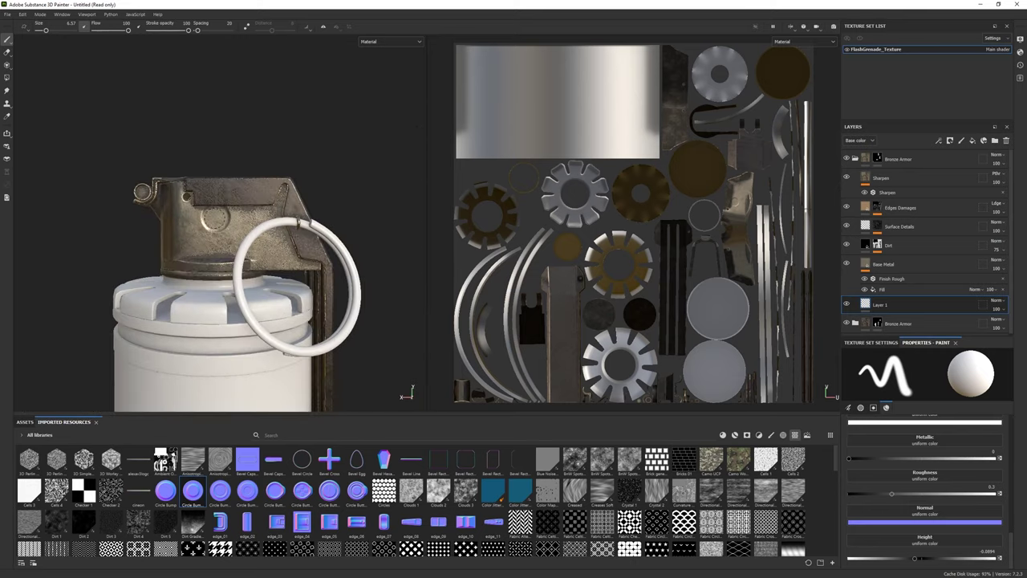
left_click_drag(172, 260, 222, 184, "alt")
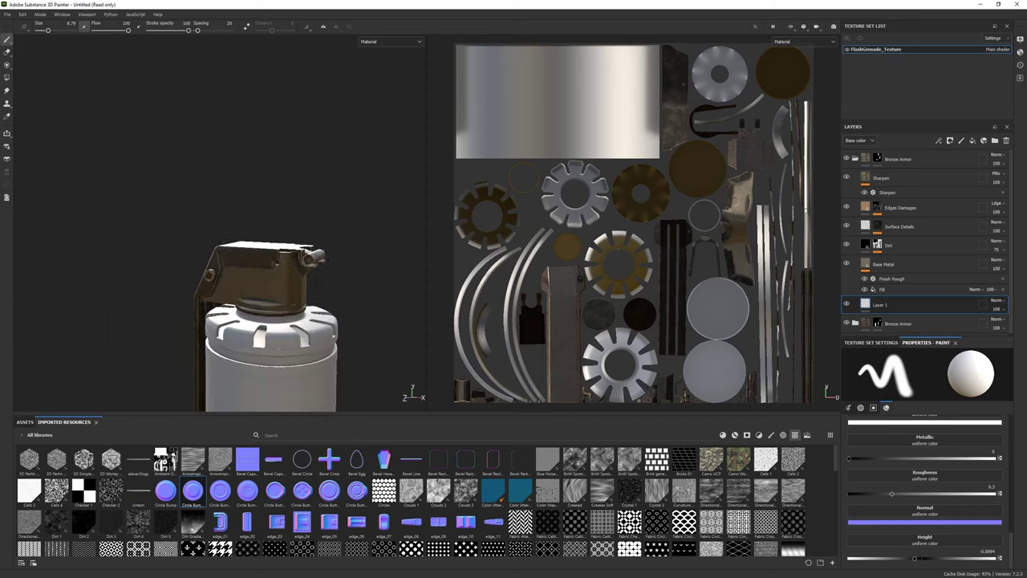
scroll(223, 185, "up", 3)
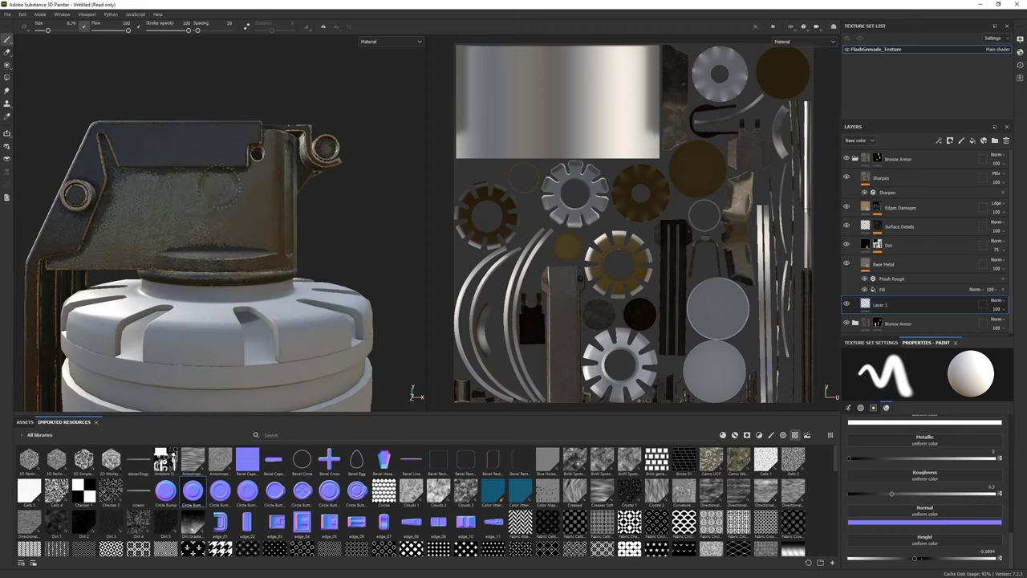
scroll(211, 314, "down", 5)
scroll(211, 314, "up", 2)
scroll(189, 238, "up", 2)
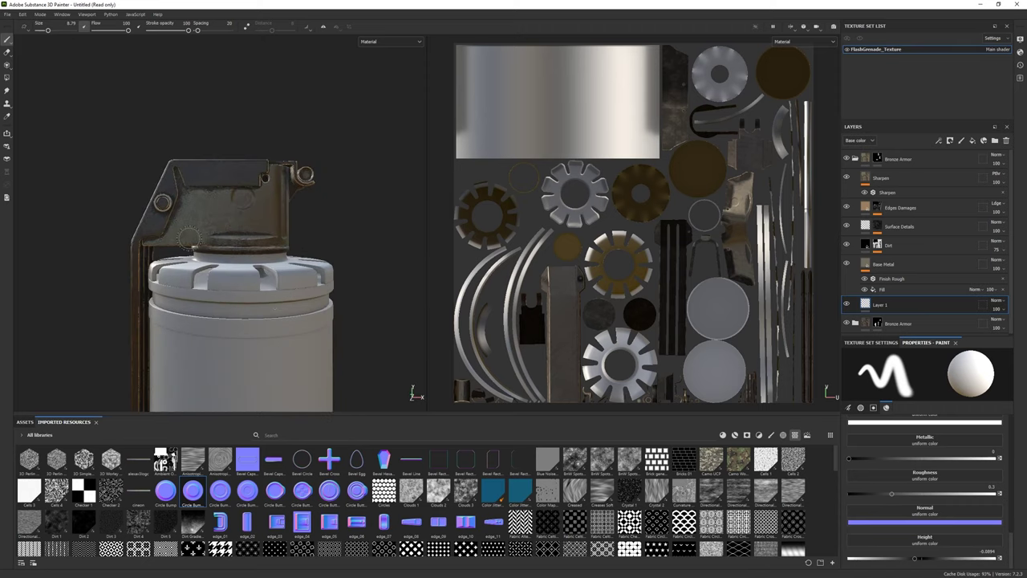
left_click_drag(231, 206, 209, 301, "alt")
scroll(208, 301, "down", 3)
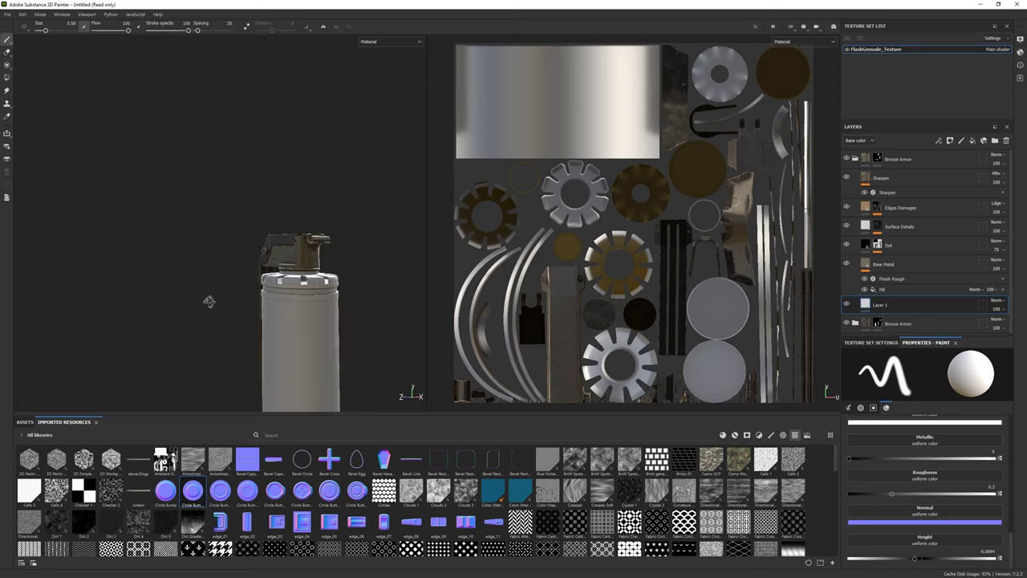
scroll(308, 305, "up", 2)
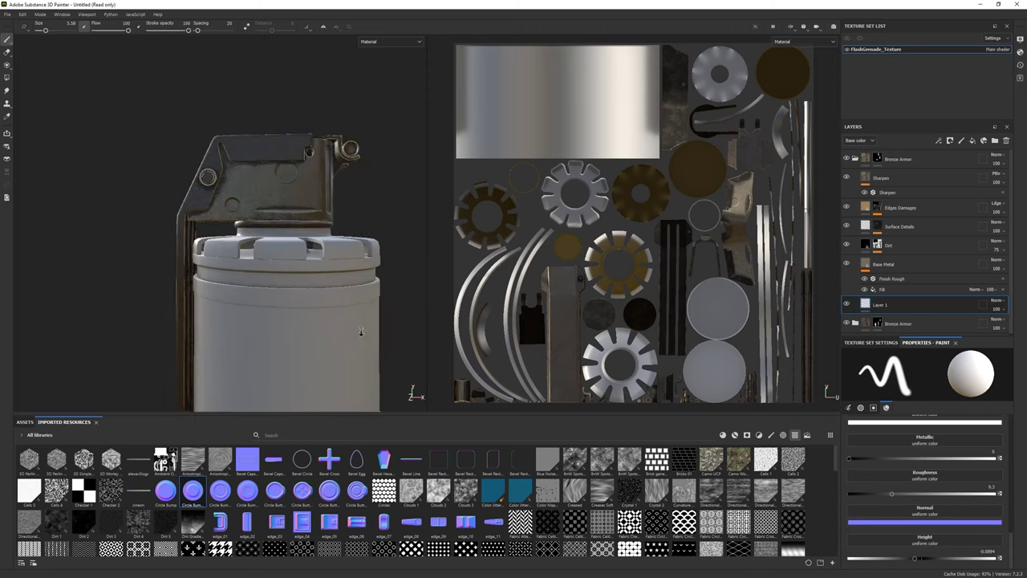
scroll(227, 253, "up", 1)
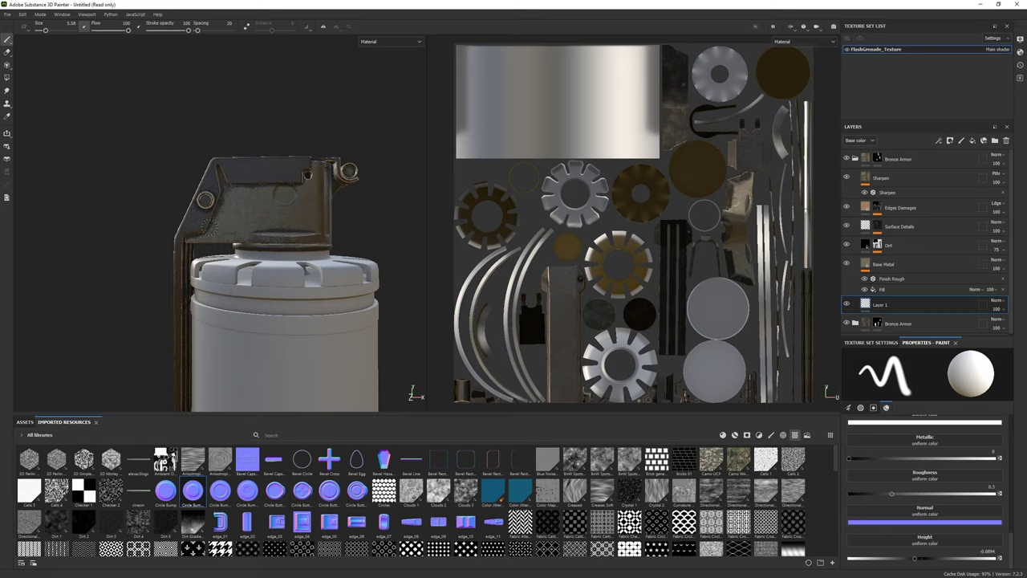
left_click_drag(206, 227, 240, 264, "alt")
scroll(240, 265, "up", 3)
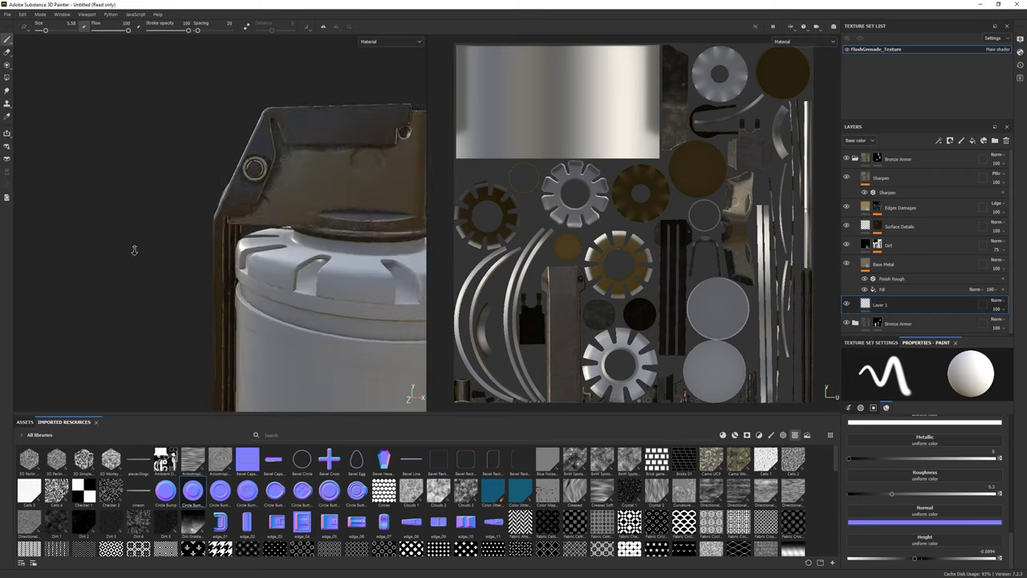
scroll(338, 297, "down", 1)
Step: Switch from the Eraser back to the Paint tool, viewing the grenade slightly from above
left_click(7, 52)
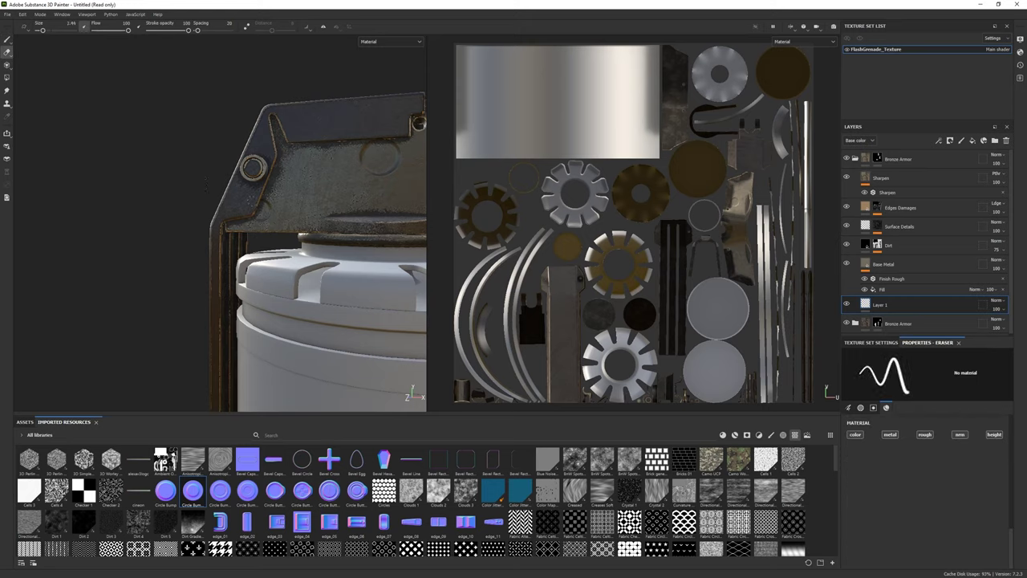
scroll(310, 300, "down", 3)
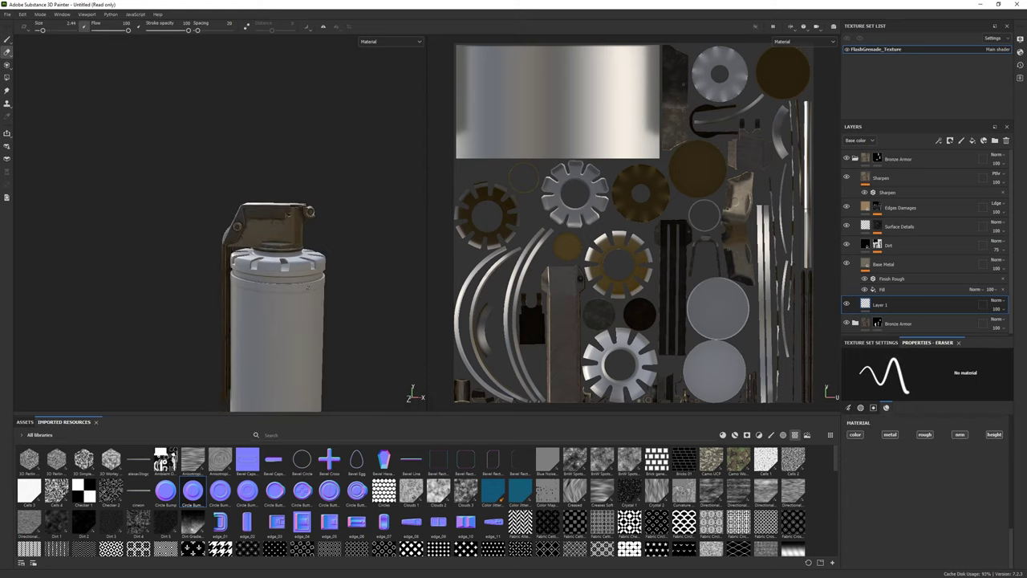
middle_click_drag(310, 300, 211, 305, "alt")
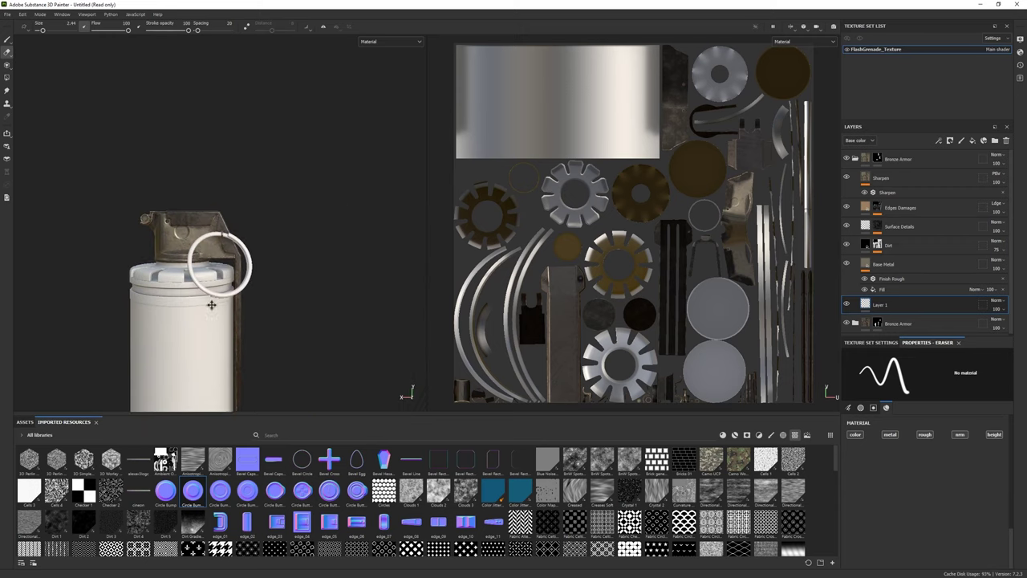
scroll(211, 305, "up", 3)
key("1")
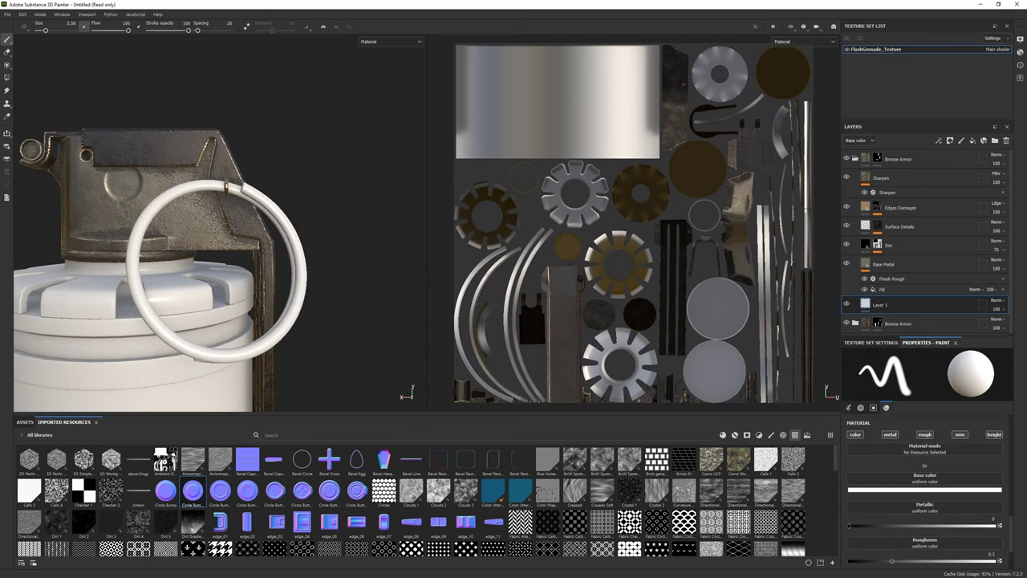
scroll(291, 280, "down", 3)
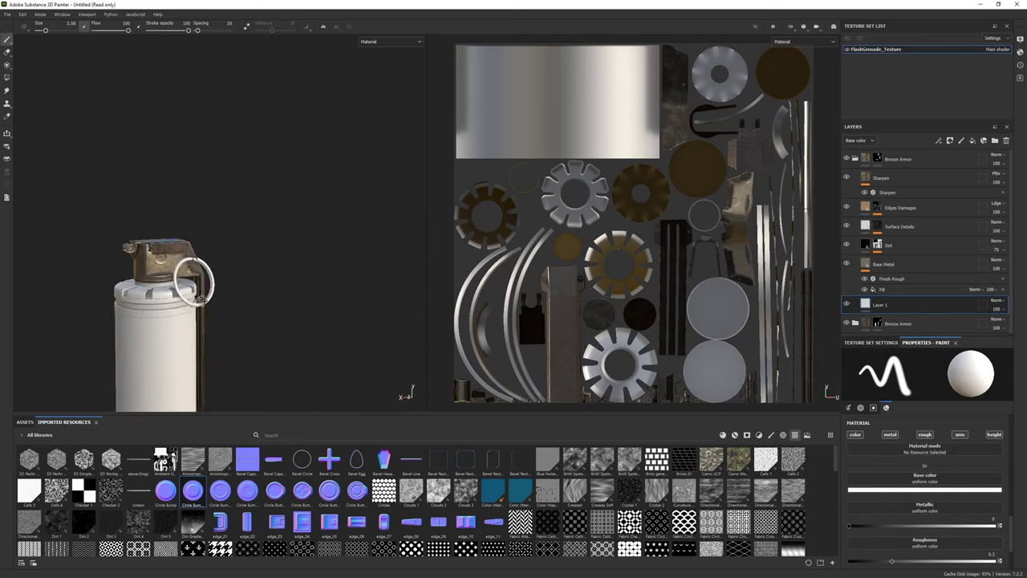
middle_click_drag(290, 280, 321, 277, "alt")
scroll(165, 293, "down", 2)
left_click_drag(165, 294, 279, 287, "alt")
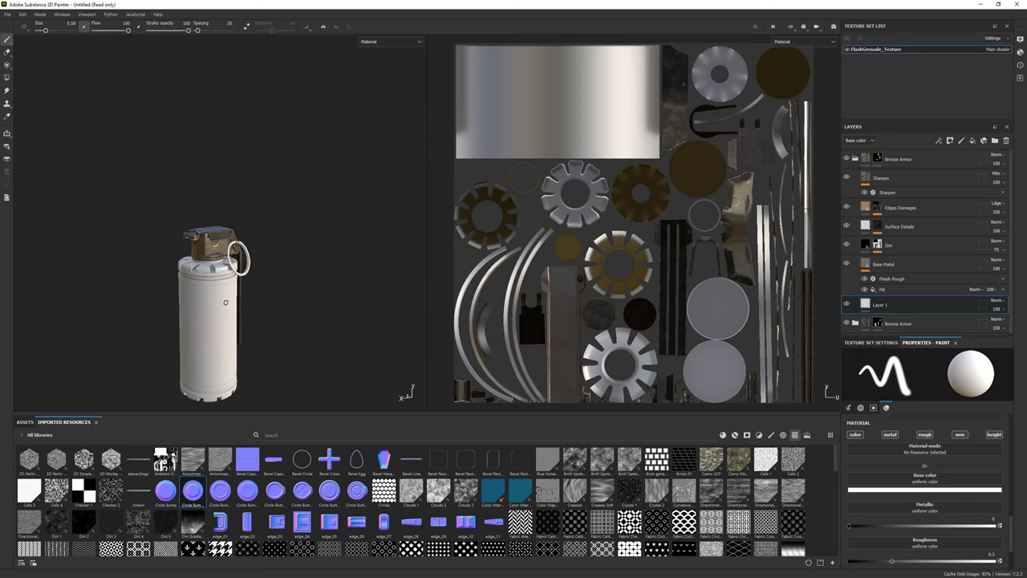
scroll(241, 241, "up", 5)
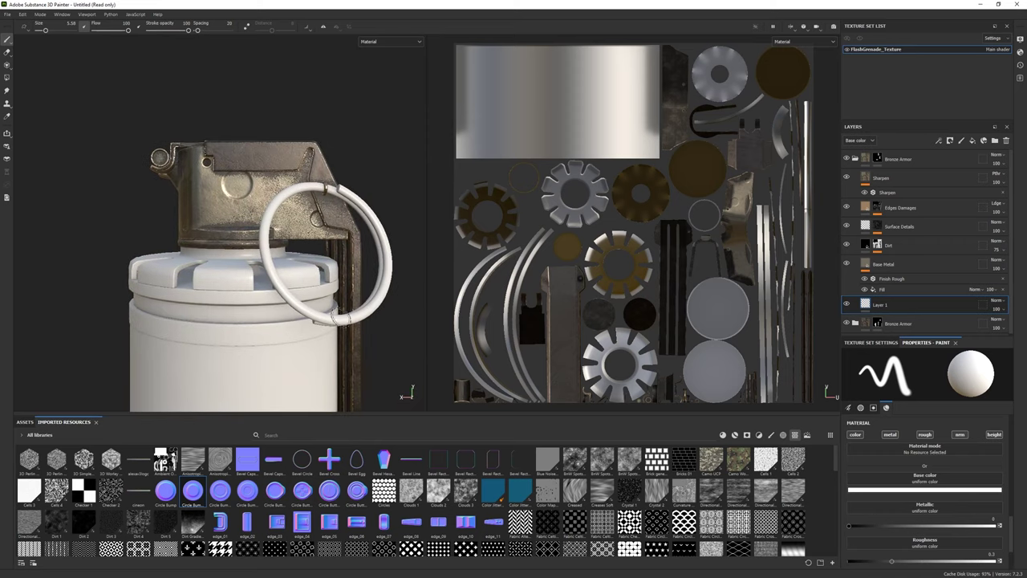
Step: Use the Font Jura alpha for the brush with its text set to CTS
left_click(783, 435)
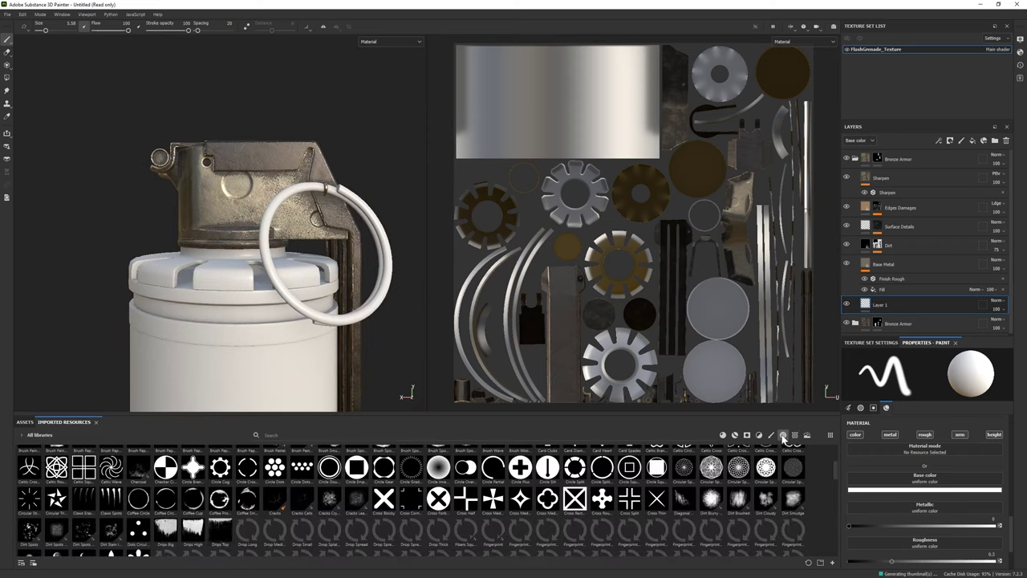
scroll(456, 533, "down", 3)
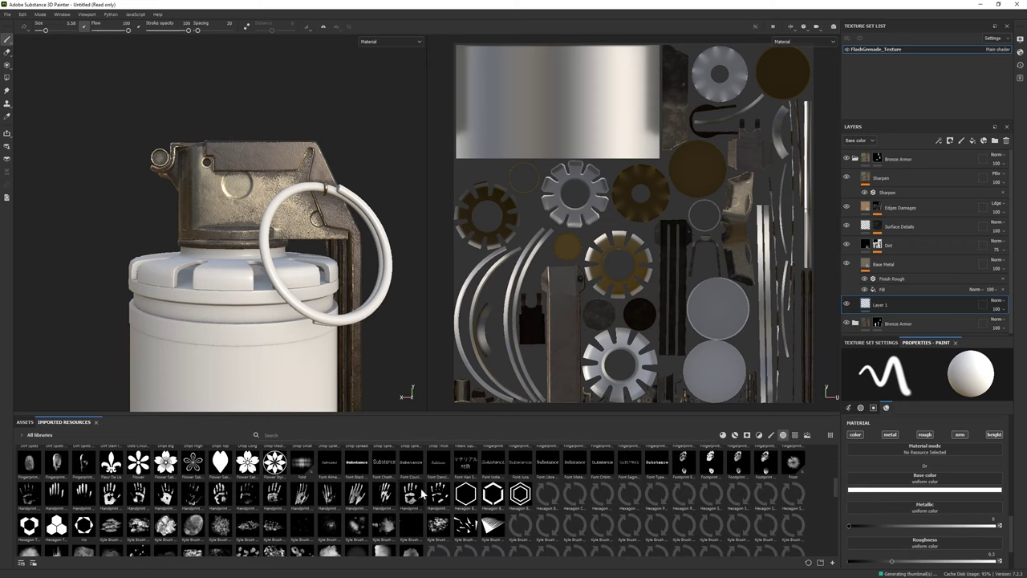
left_click(519, 462)
scroll(913, 484, "up", 5)
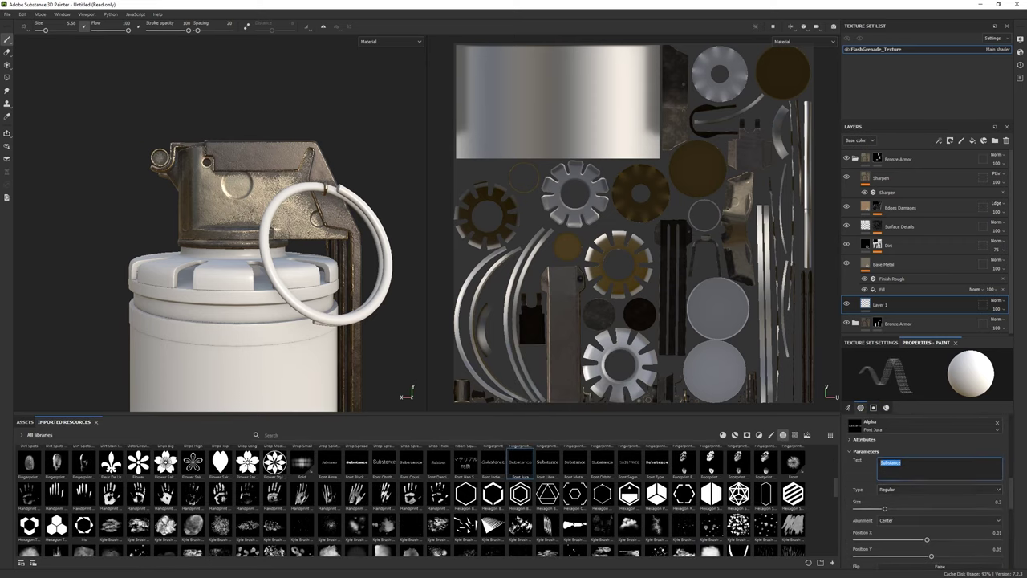
type("CTS")
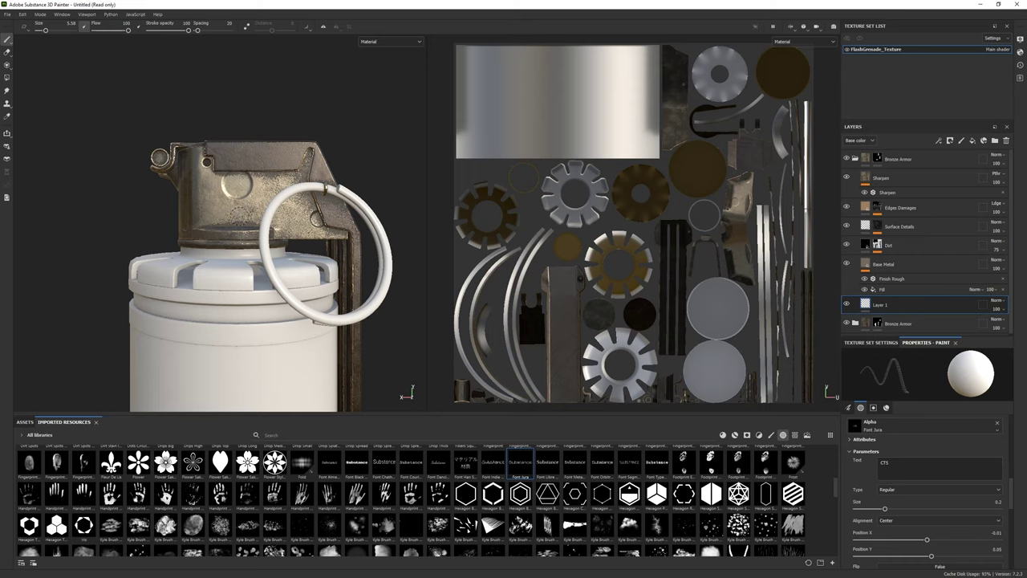
Step: Orbit around the grenade cap and lever, then frame the whole grenade facing forward
scroll(926, 550, "down", 5)
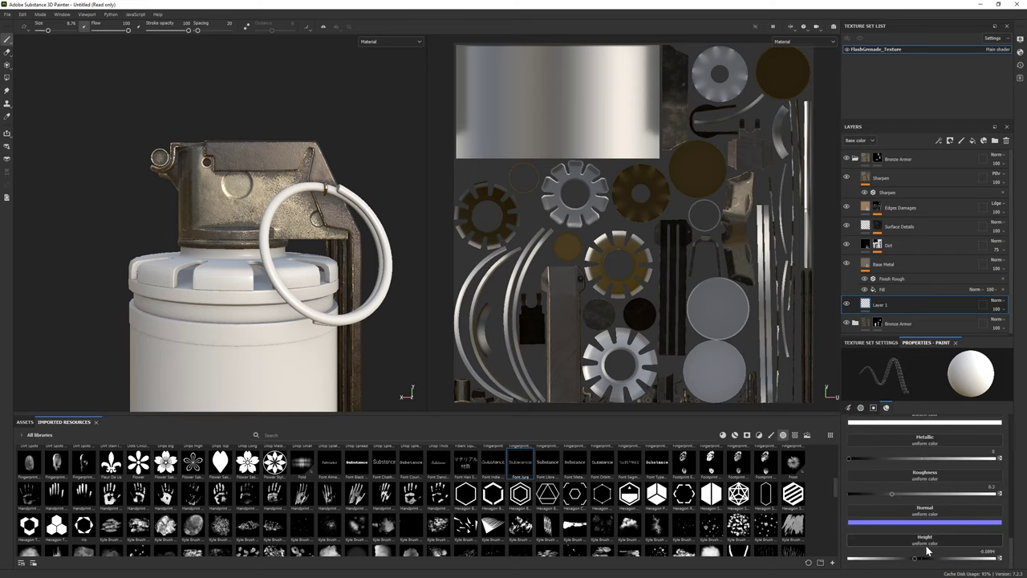
left_click_drag(310, 296, 253, 257, "alt")
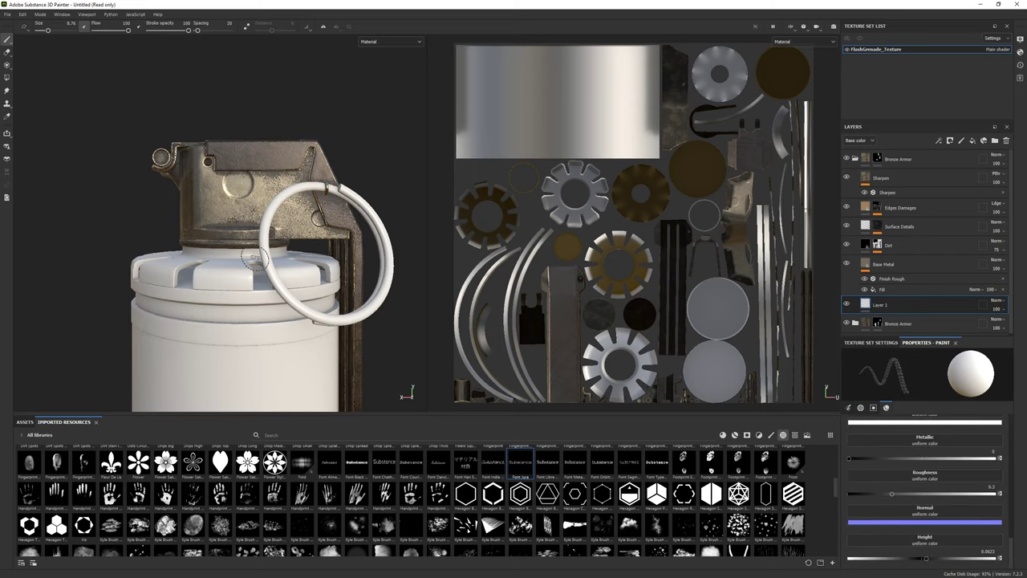
scroll(245, 224, "up", 2)
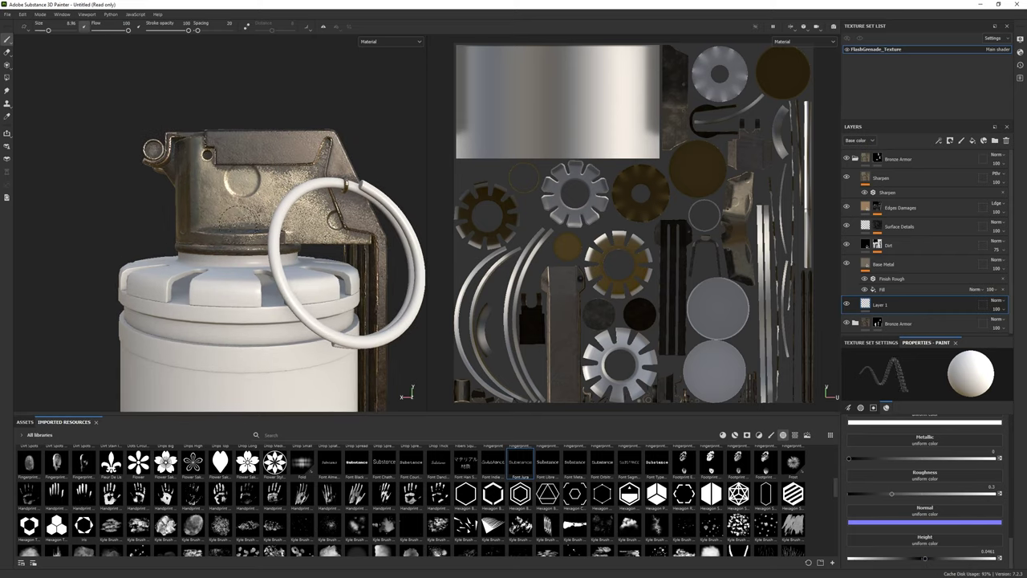
scroll(245, 228, "down", 2)
left_click_drag(270, 287, 352, 349, "alt")
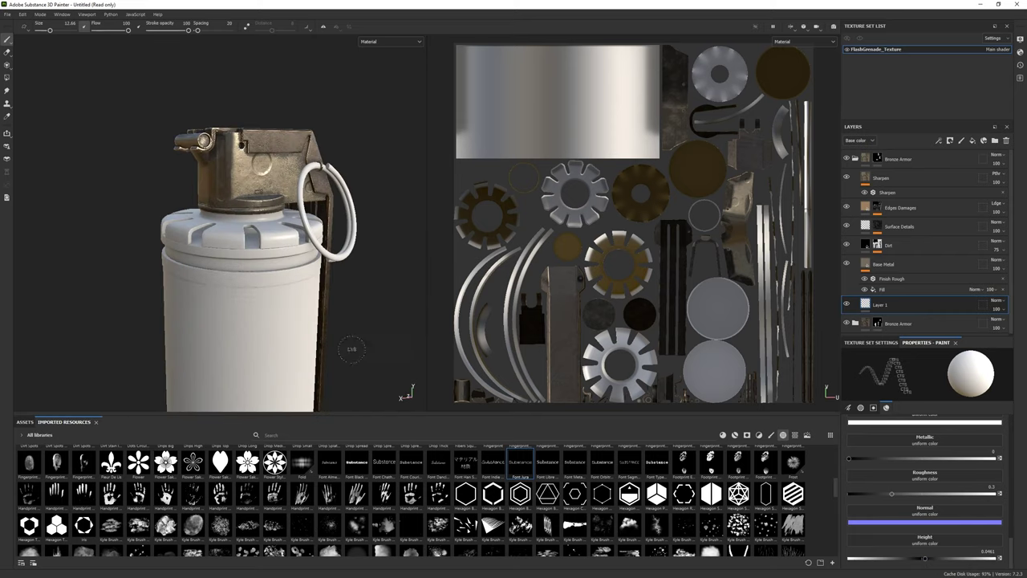
left_click_drag(248, 278, 240, 233, "alt")
scroll(241, 232, "up", 2)
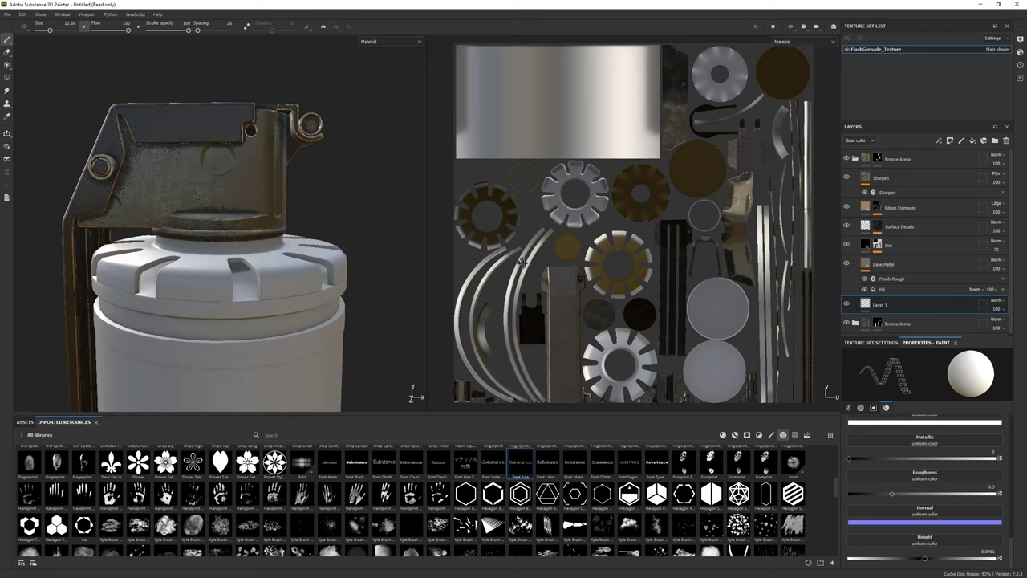
scroll(240, 232, "down", 2)
scroll(240, 233, "up", 2)
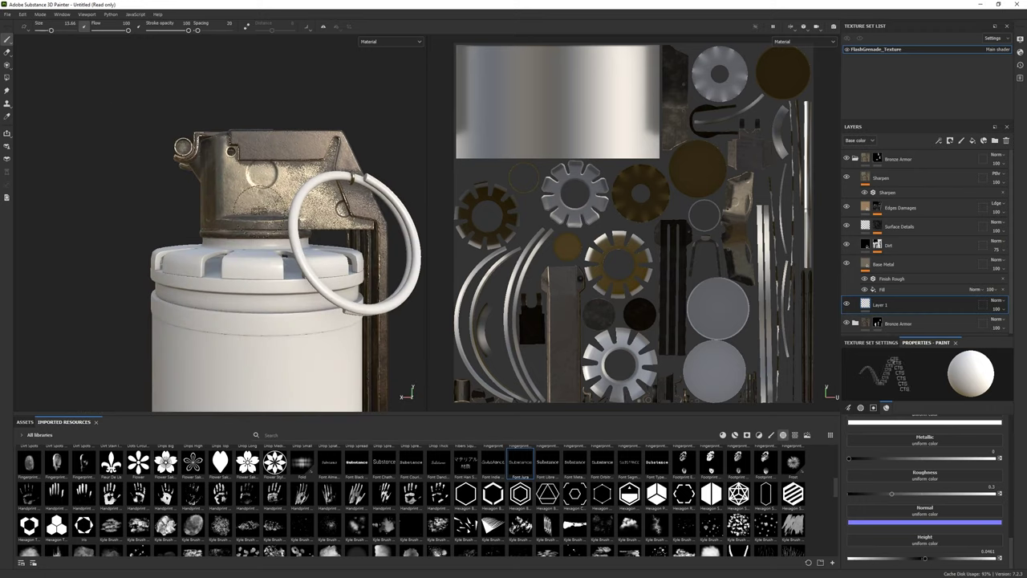
left_click_drag(244, 233, 115, 260, "alt")
left_click_drag(260, 282, 265, 265, "alt")
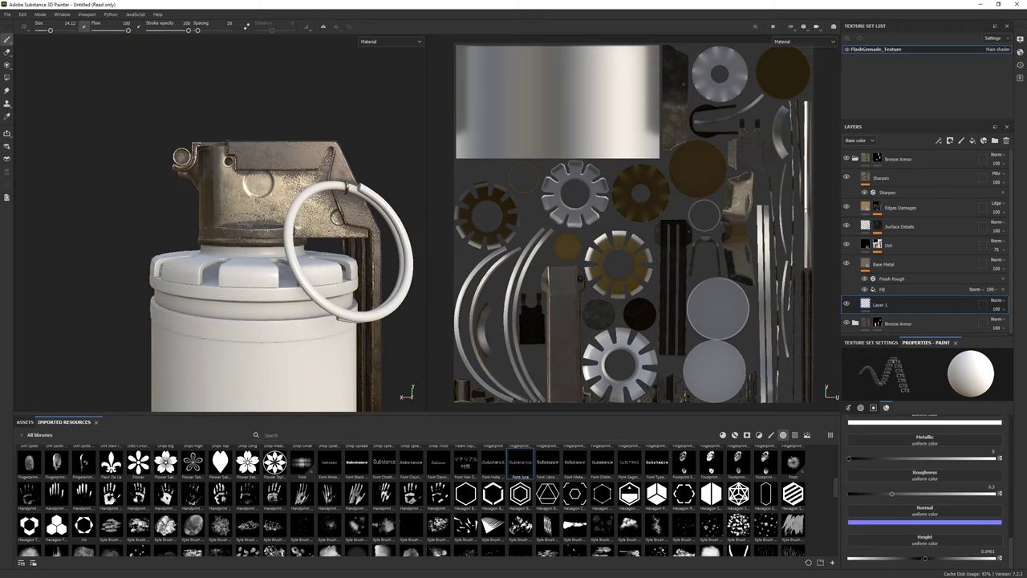
left_click_drag(311, 303, 268, 227, "alt")
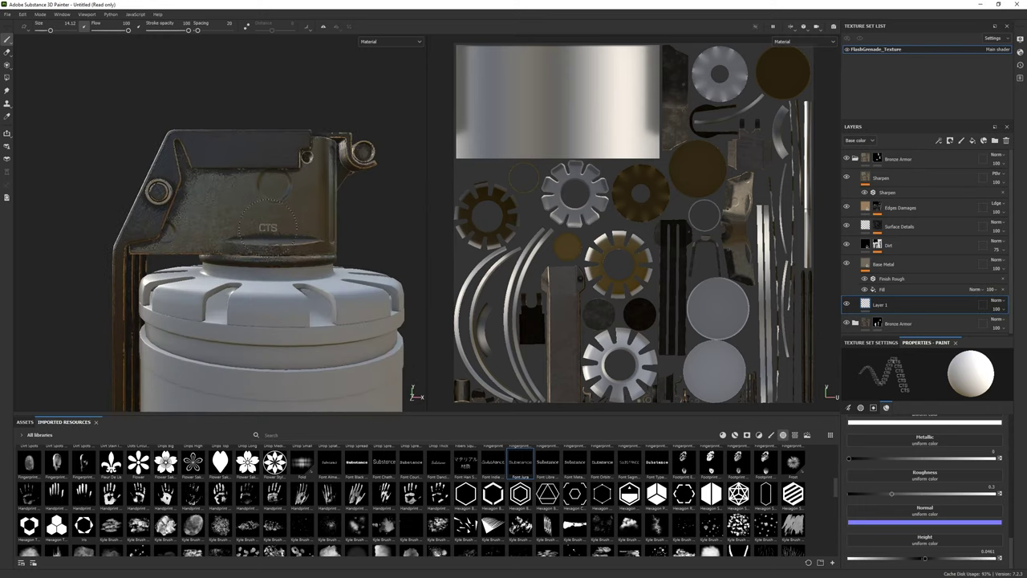
right_click_drag(273, 231, 225, 348, "alt")
left_click_drag(207, 195, 211, 303, "alt")
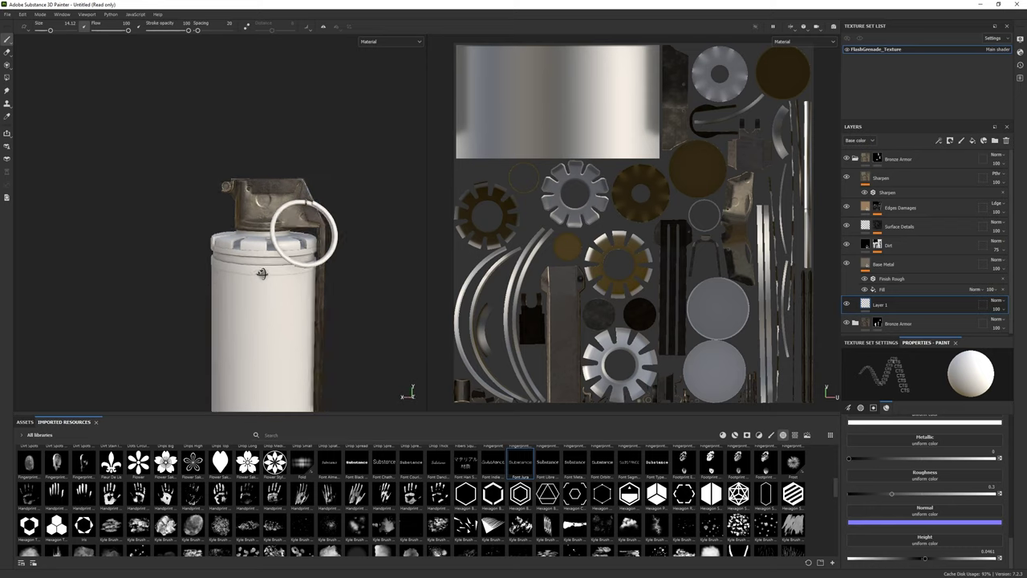
right_click_drag(170, 274, 190, 334, "alt")
left_click_drag(190, 334, 265, 316, "alt")
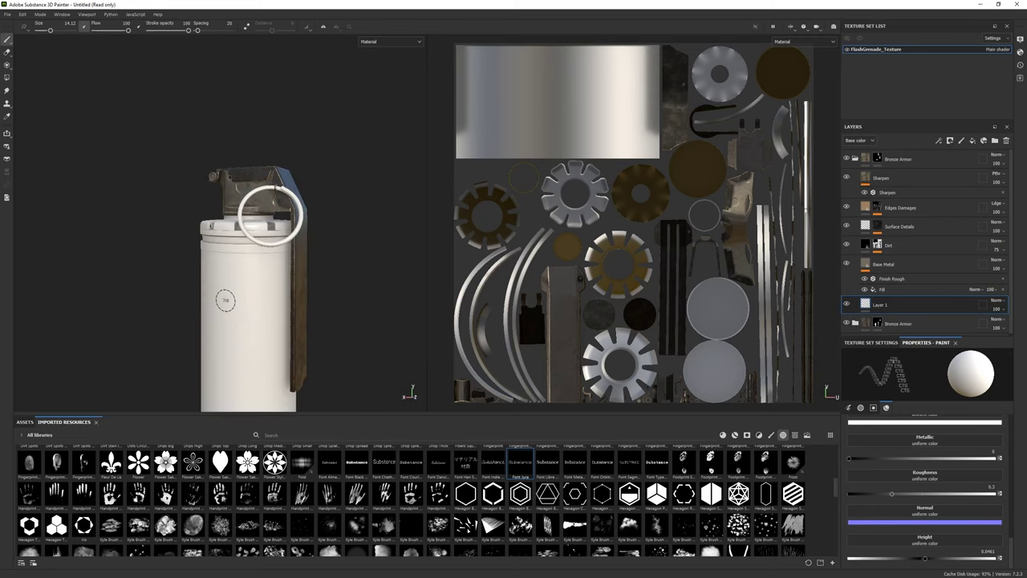
mouse_move(265, 315)
right_mouse_down("alt")
mouse_move(233, 344)
mouse_move(217, 313)
right_mouse_up("alt")
mouse_move(216, 313)
left_mouse_down("alt")
mouse_move(251, 229)
mouse_move(313, 366)
left_mouse_up("alt")
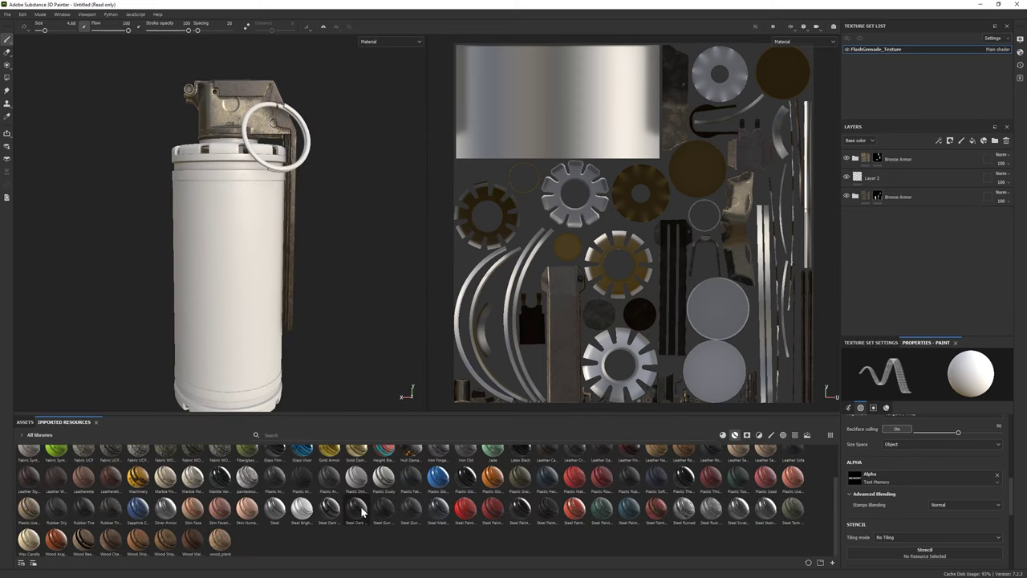
Step: Apply the Steel Dark Stained material to the grenade and expand its folder
left_click_drag(362, 511, 908, 213)
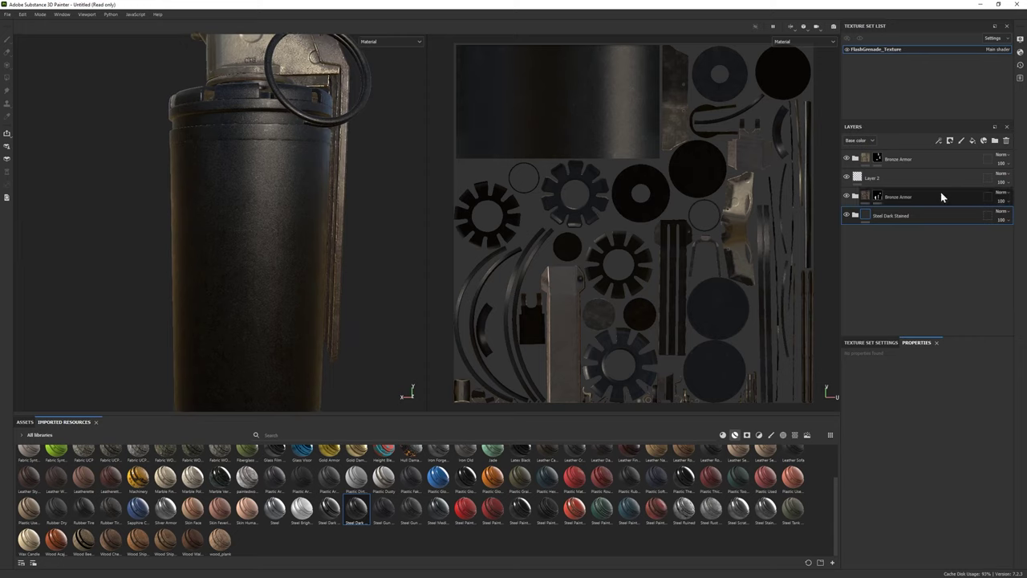
left_click(855, 215)
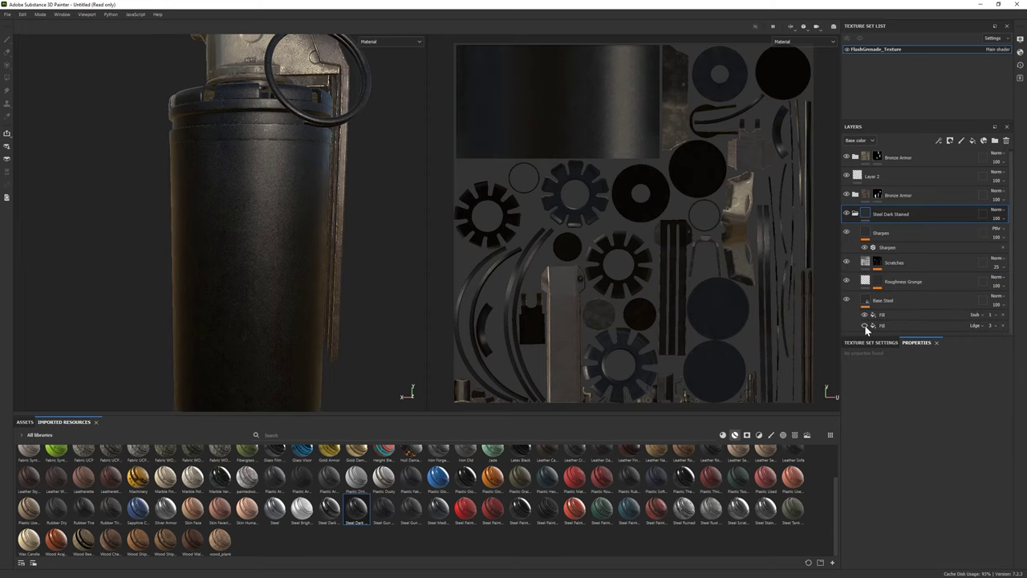
scroll(288, 232, "down", 5)
scroll(288, 232, "up", 2)
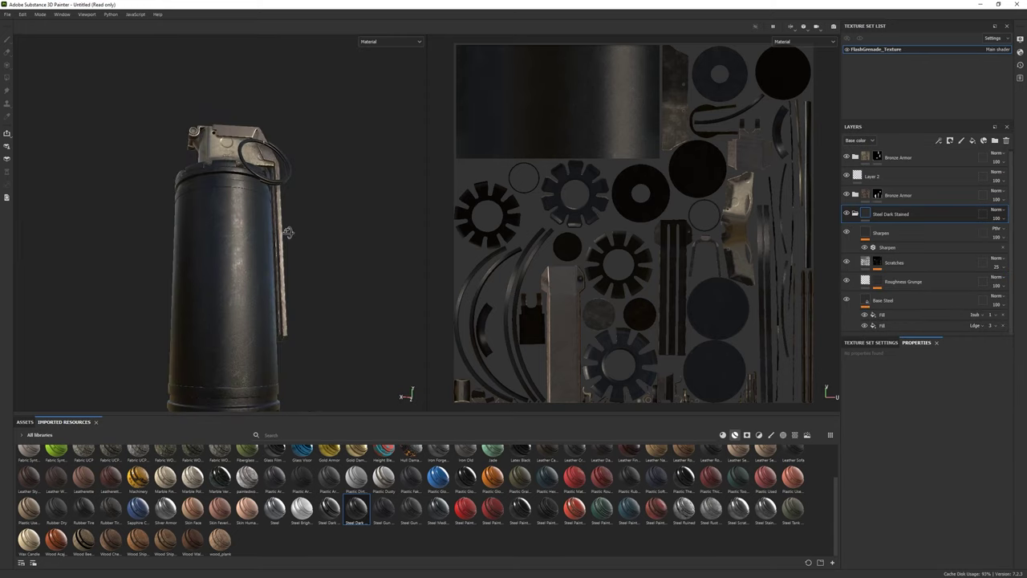
scroll(288, 233, "up", 4)
Step: Lower the Base Steel fill's roughness to about 0.1974
left_click(897, 299)
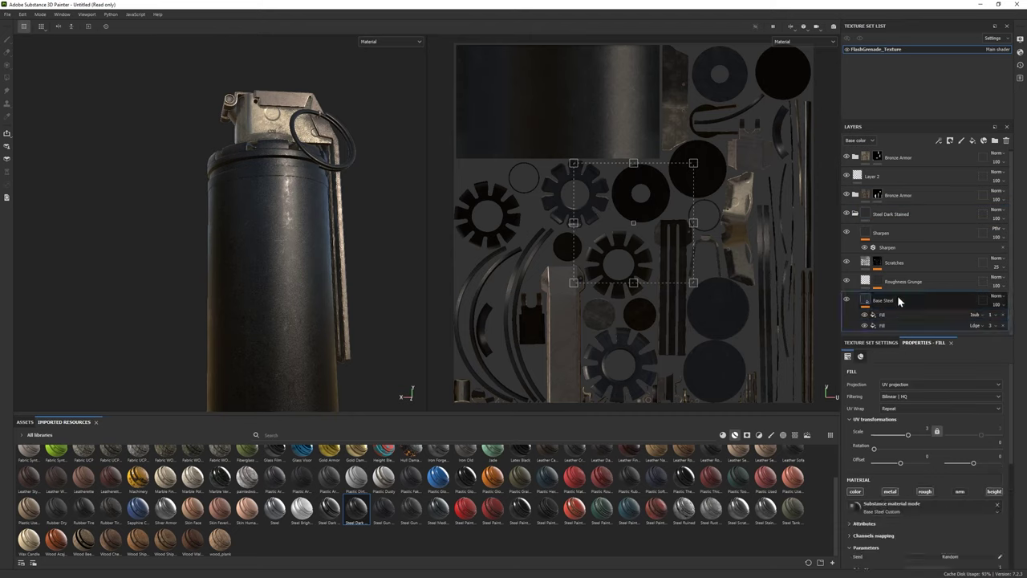
scroll(893, 473, "down", 5)
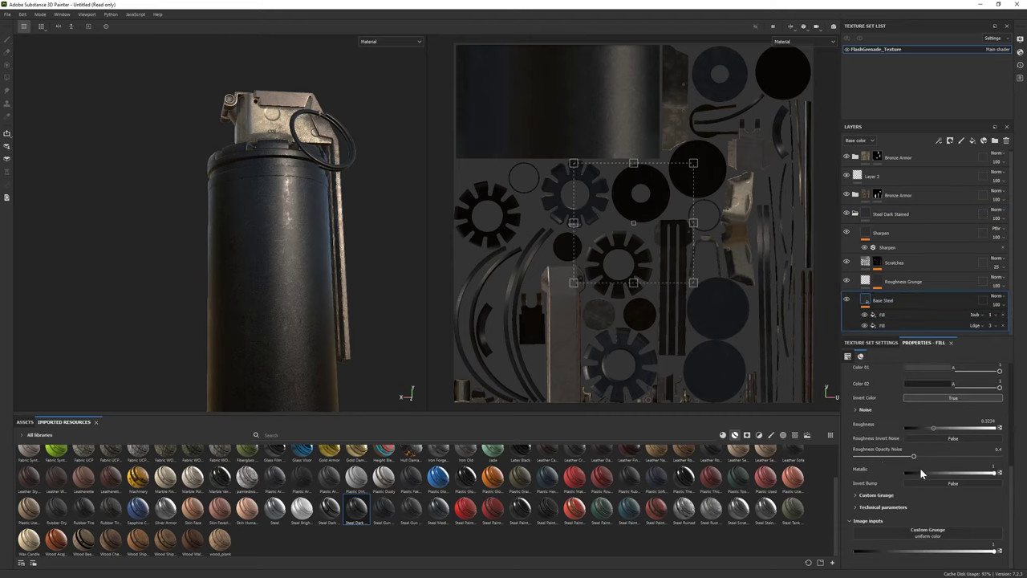
left_click_drag(933, 427, 921, 426)
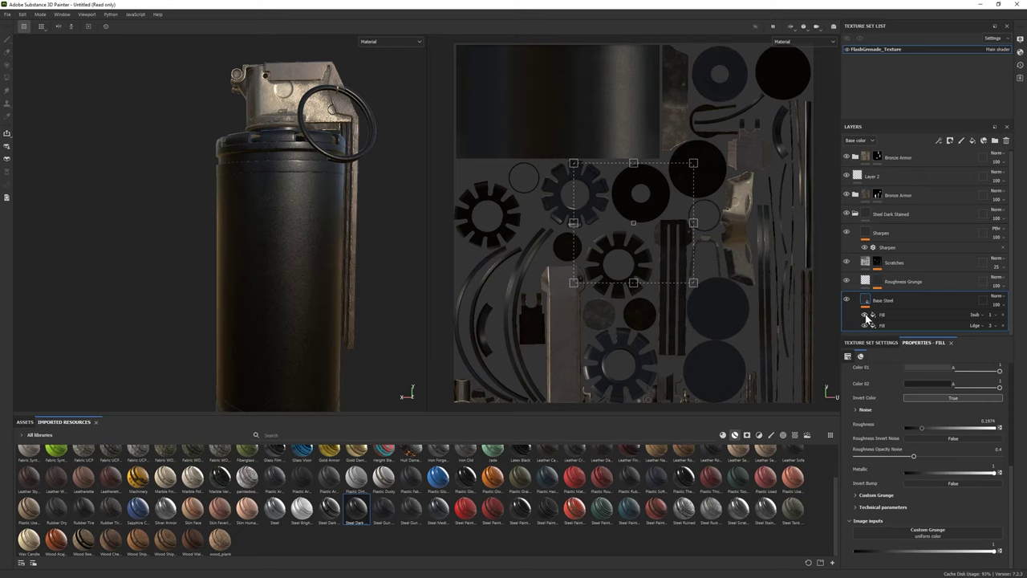
scroll(892, 423, "up", 2)
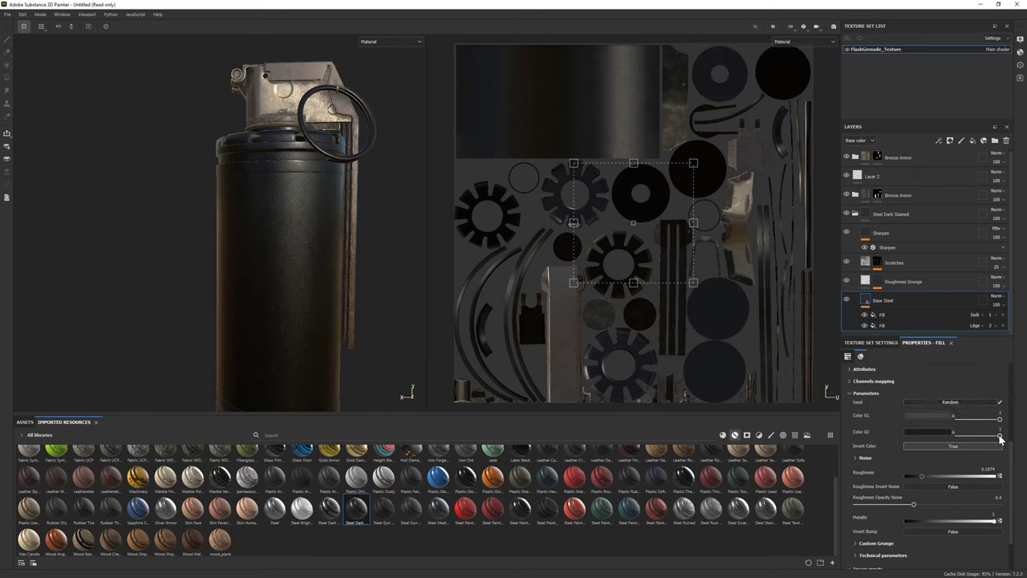
Step: Keep White Noise as the fill's noise at level about 0.08, and raise roughness to about 0.29
left_click(865, 457)
scroll(883, 513, "down", 2)
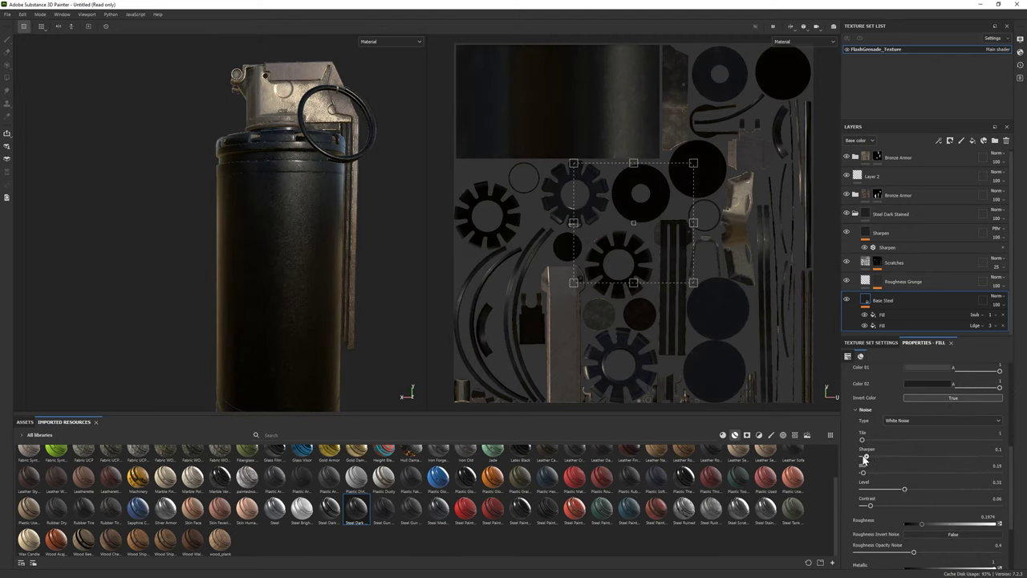
left_click(911, 420)
left_click(906, 431)
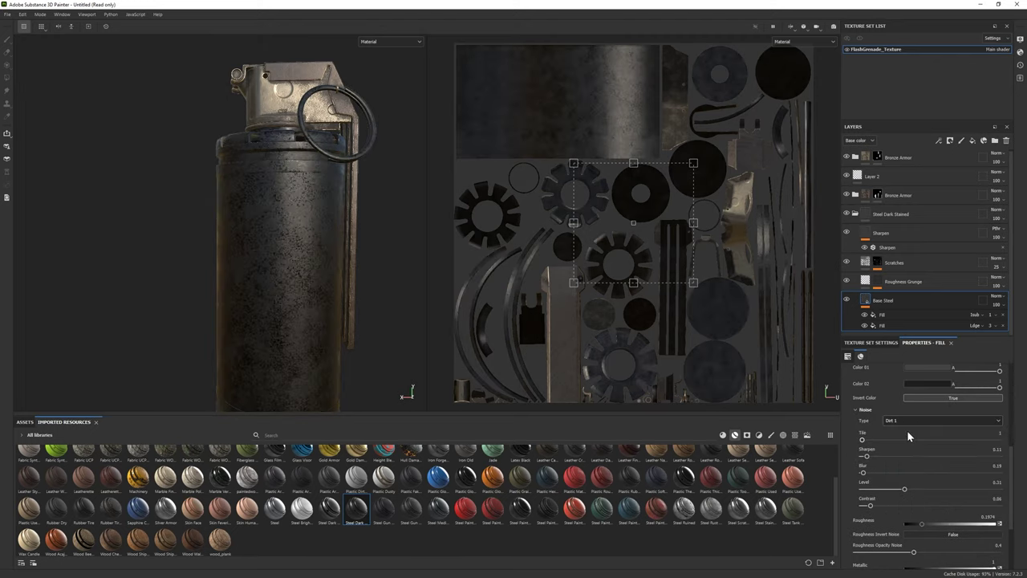
left_click(907, 425)
left_click(908, 500)
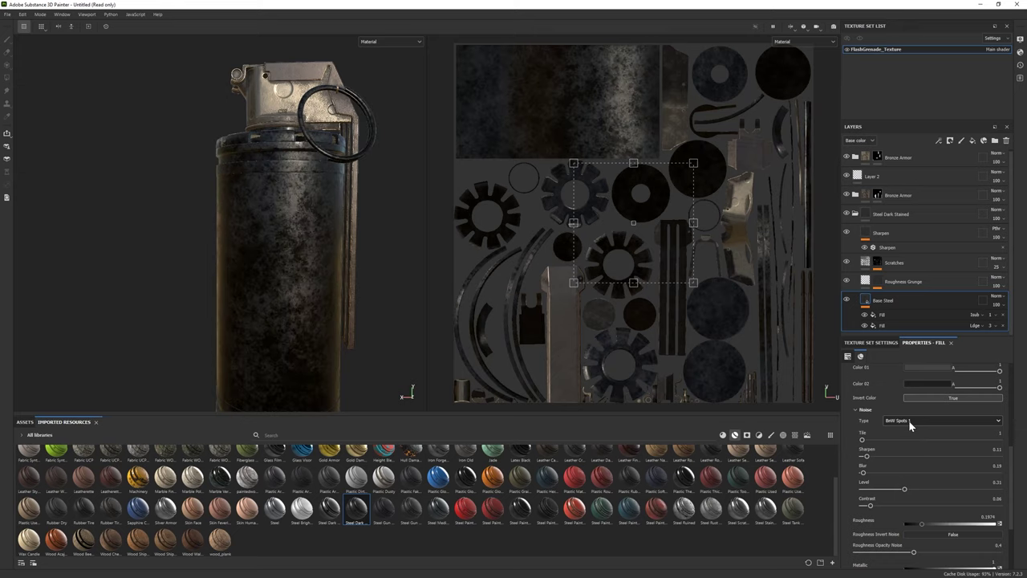
left_click_drag(905, 488, 864, 489)
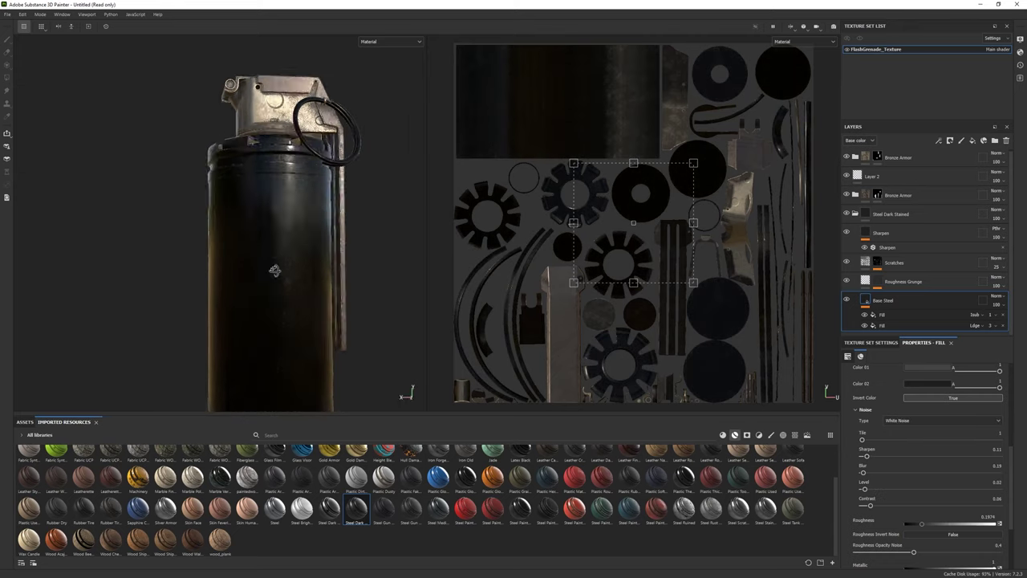
left_click(871, 488)
left_click_drag(921, 523, 934, 525)
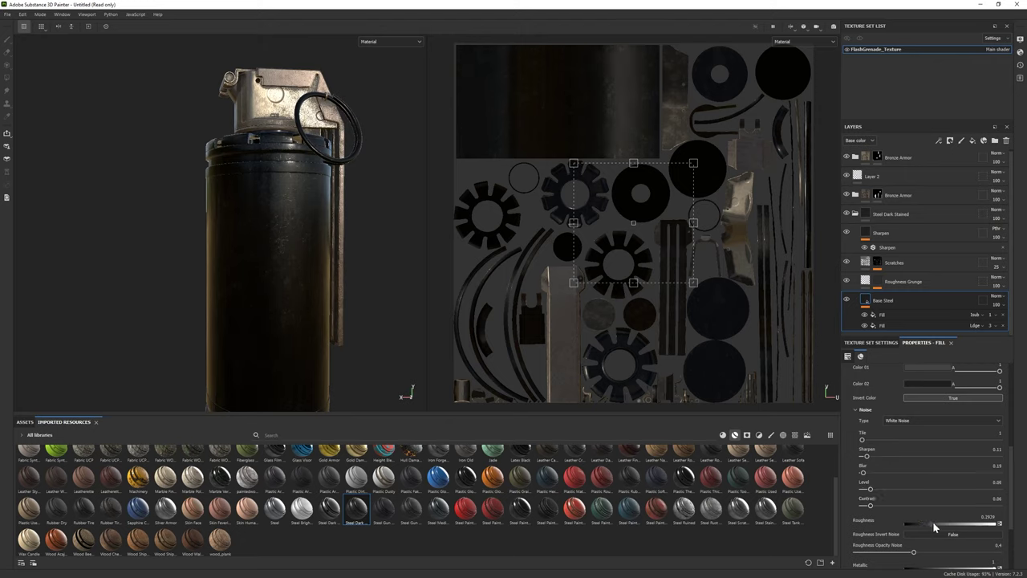
Step: Expand the top Bronze Armor folder and select the fill under Base Metal
left_click_drag(140, 268, 275, 220, "alt")
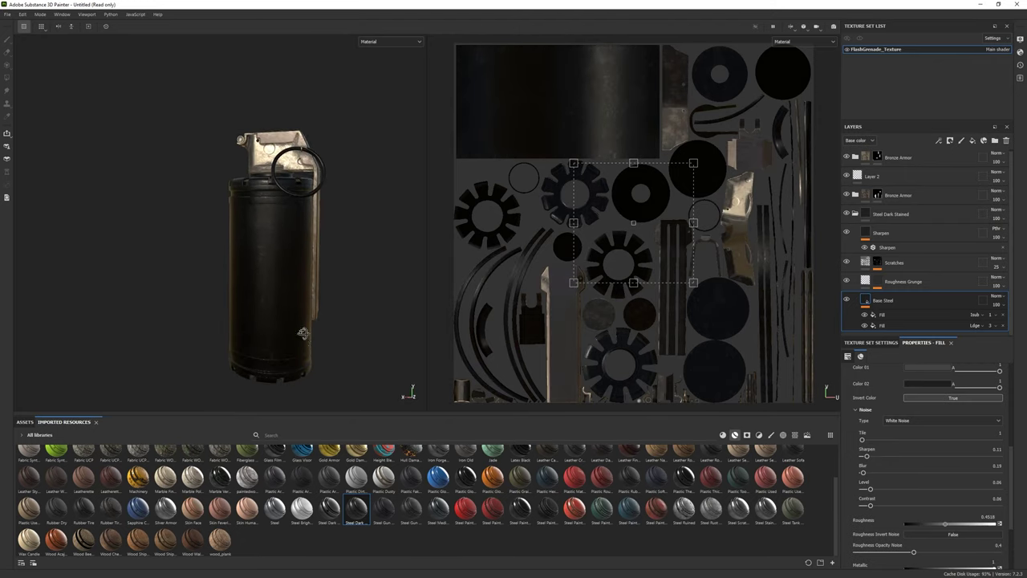
left_click(874, 182)
left_click(887, 289)
Step: Raise Base Metal's roughness to about 0.39 and darken its base colour
left_click(905, 493)
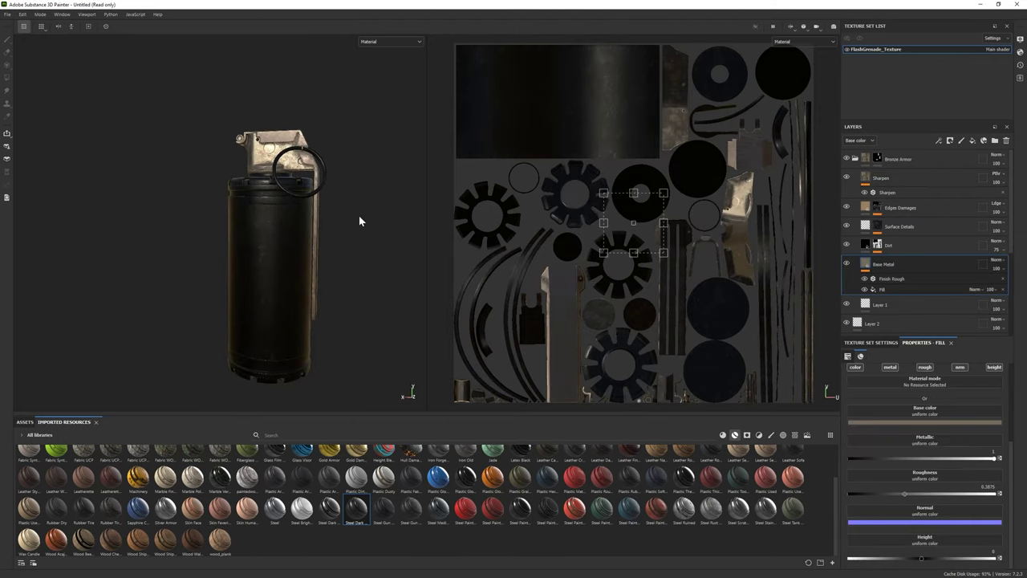
left_click_drag(358, 222, 385, 266, "alt")
left_click(945, 427)
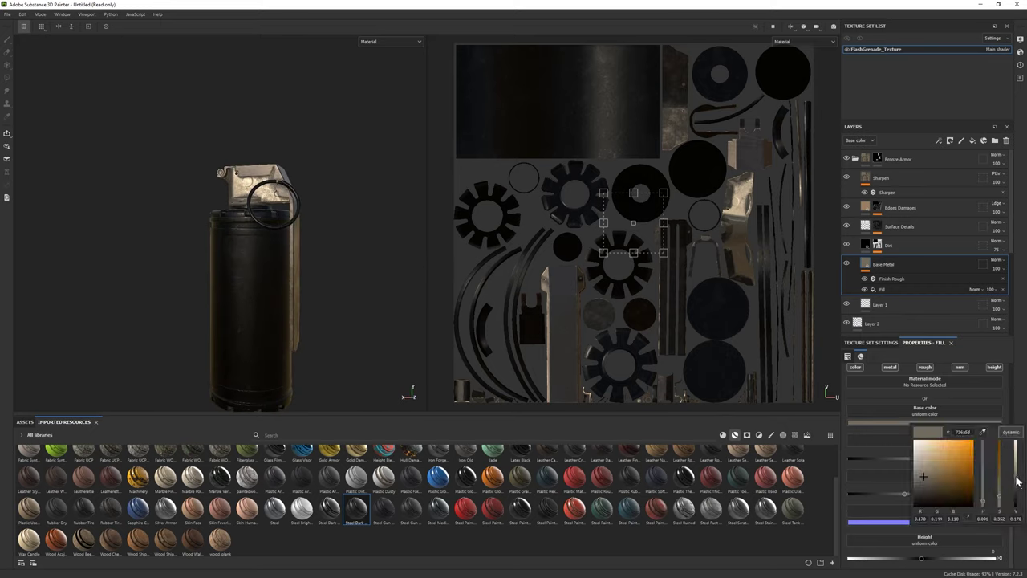
left_click(963, 505)
mouse_move(281, 265)
left_mouse_down("alt")
mouse_move(290, 253)
mouse_move(283, 241)
left_mouse_up("alt")
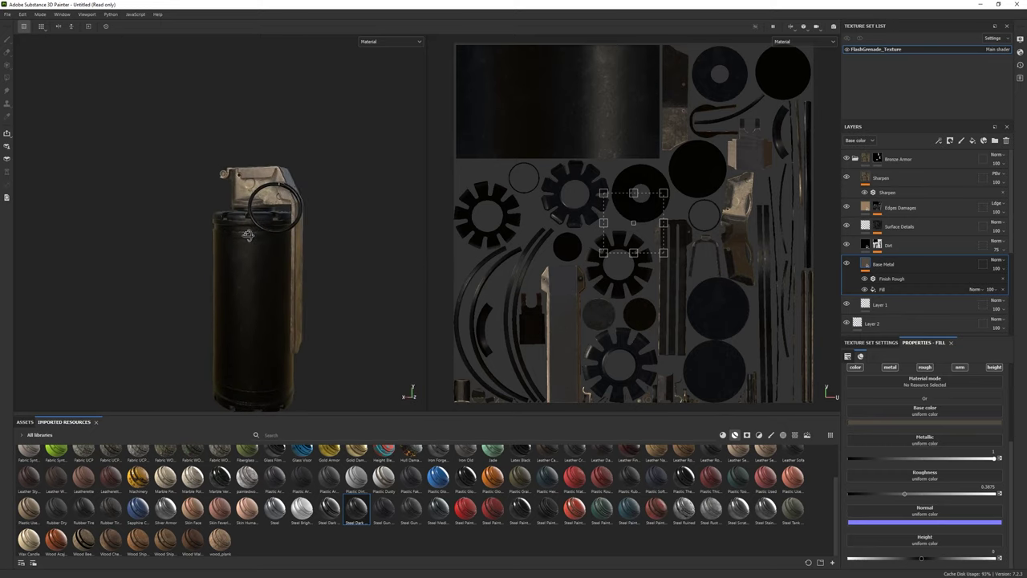
scroll(900, 282, "up", 2)
left_click(890, 301)
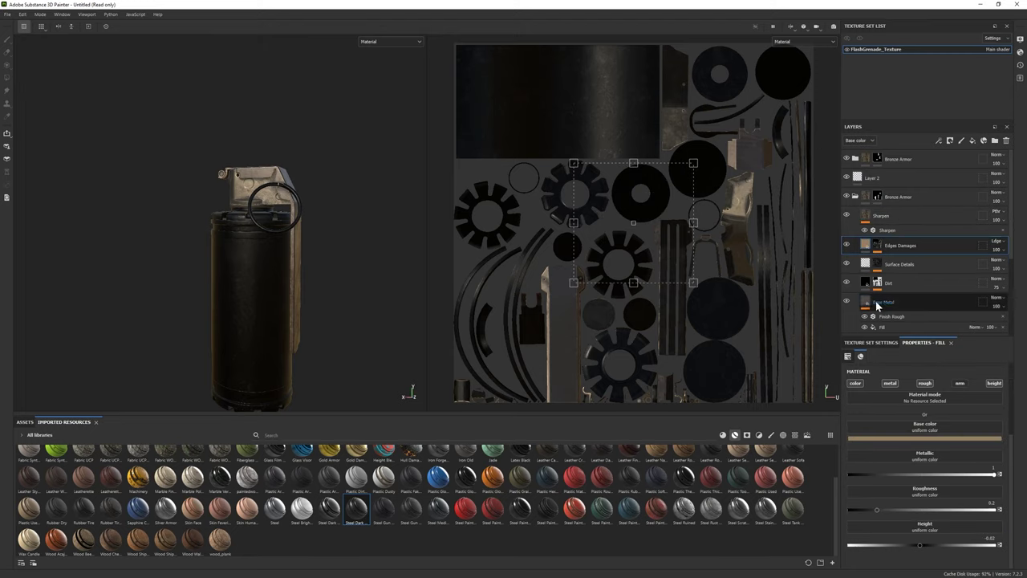
left_click(925, 438)
left_click_drag(1014, 482, 1016, 517)
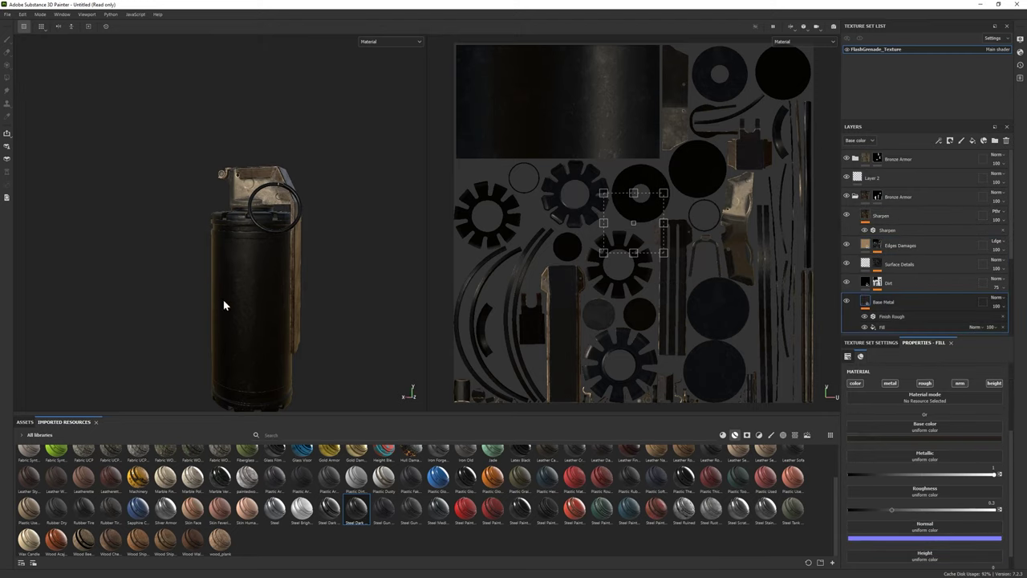
Step: Set the Edges Damages layer's base colour to brown-orange
left_click_drag(222, 300, 249, 288, "alt")
left_click(845, 244)
scroll(186, 241, "up", 5)
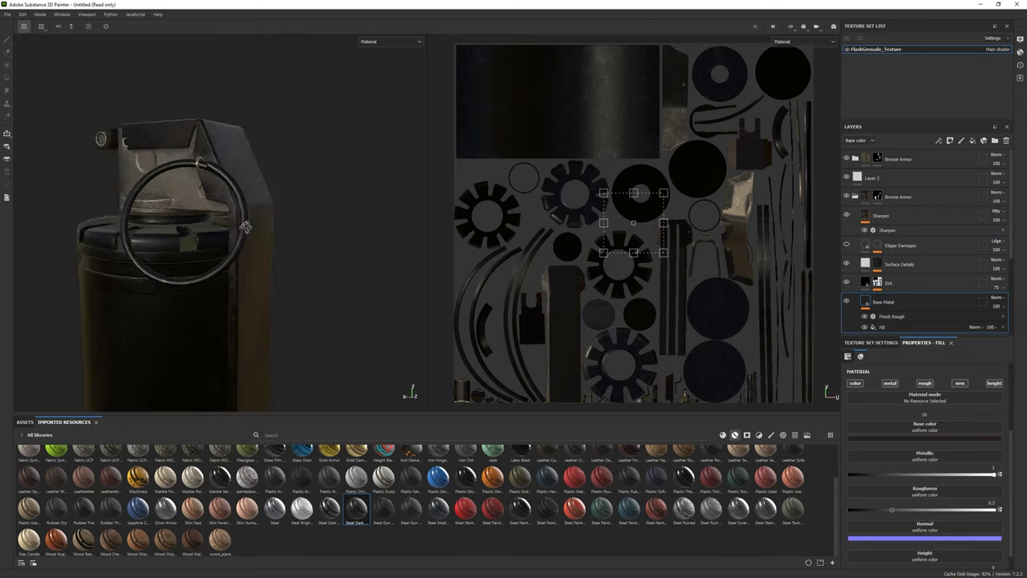
left_click(846, 244)
left_click(900, 245)
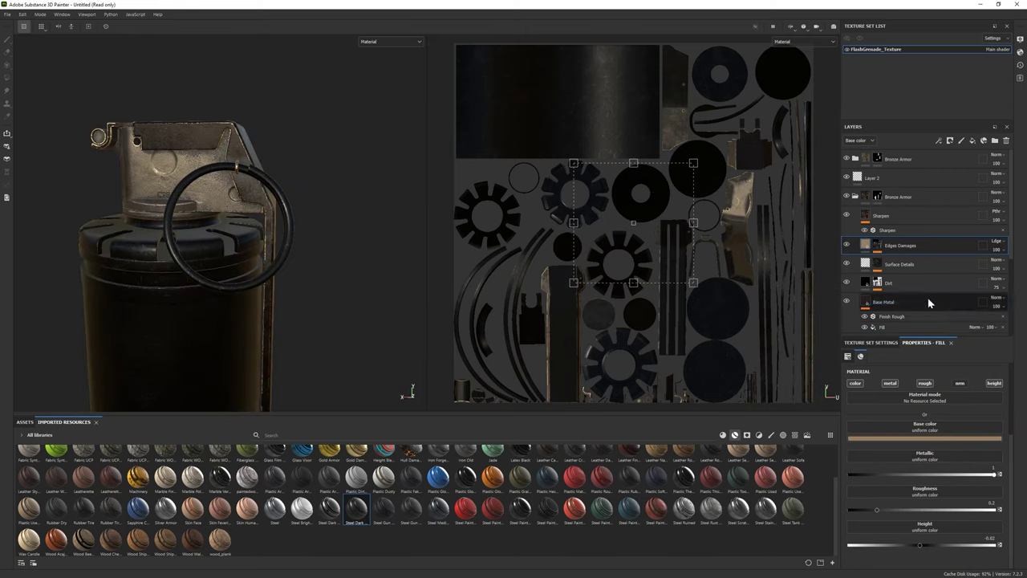
left_click(924, 437)
left_click_drag(1015, 485, 1020, 507)
Step: Hide the Surface Details layer and select Base Steel's Color 02 colour
left_click_drag(240, 273, 256, 257, "alt")
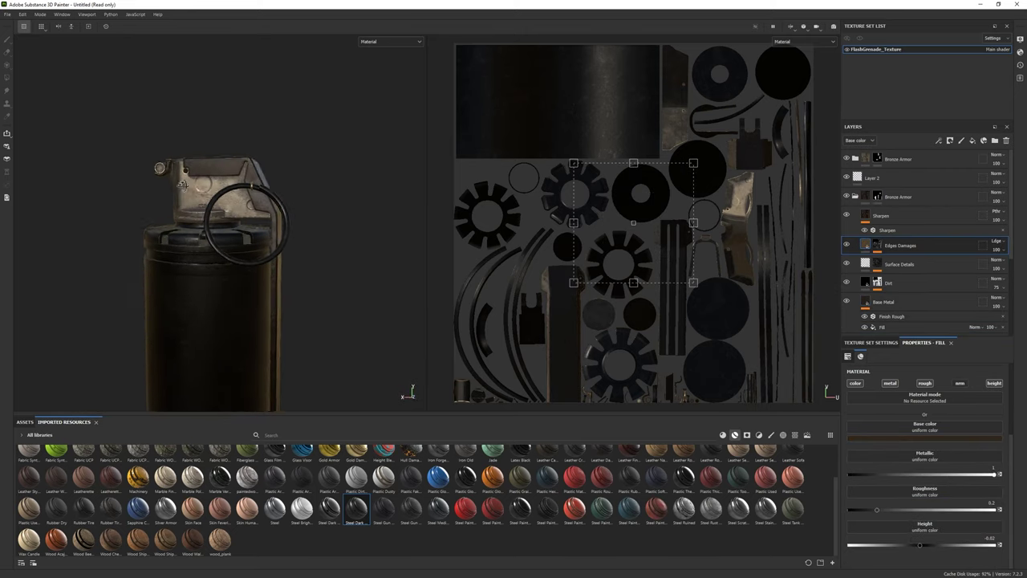
left_click(846, 263)
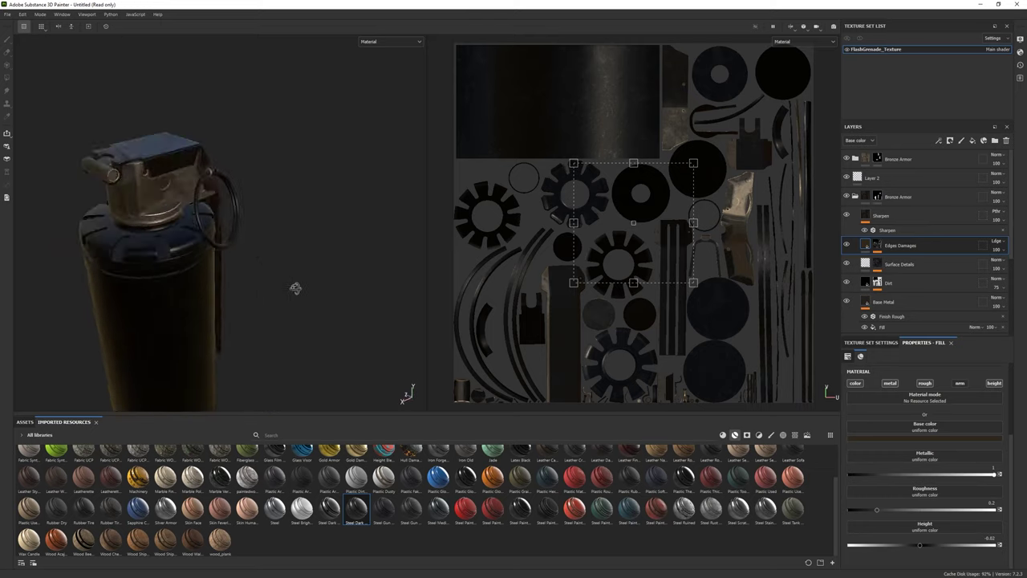
mouse_move(294, 289)
left_mouse_down("alt")
mouse_move(365, 311)
mouse_move(291, 283)
left_mouse_up("alt")
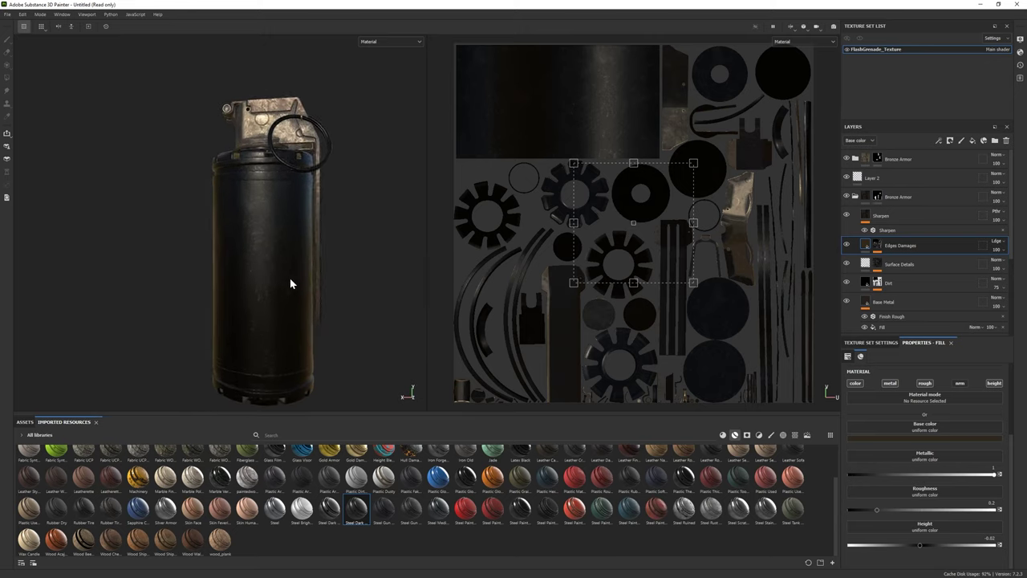
left_click(855, 197)
left_click(882, 301)
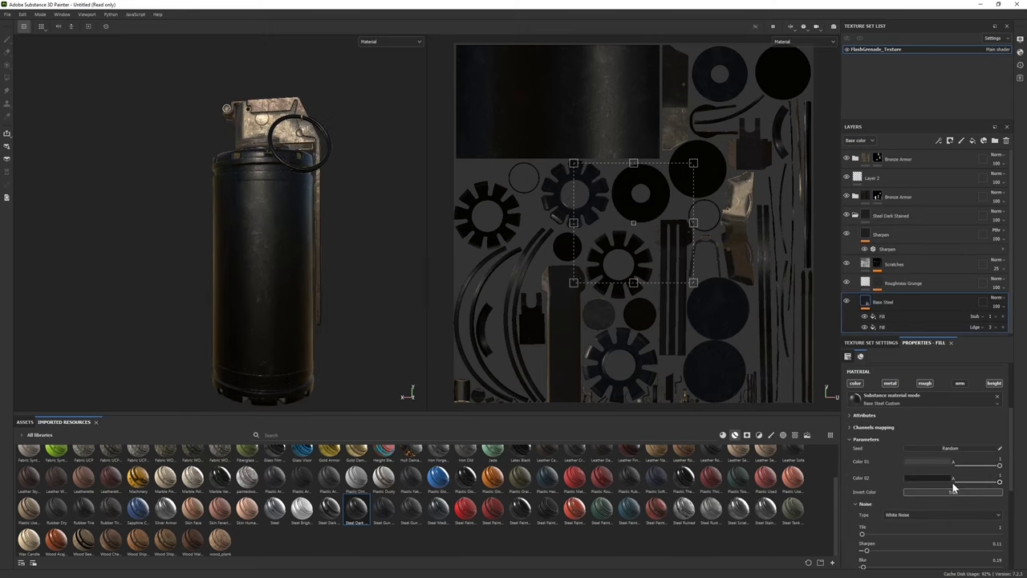
left_click(953, 482)
Step: Hide the Edges Damages layer inside the top Bronze Armor folder
left_click(367, 259)
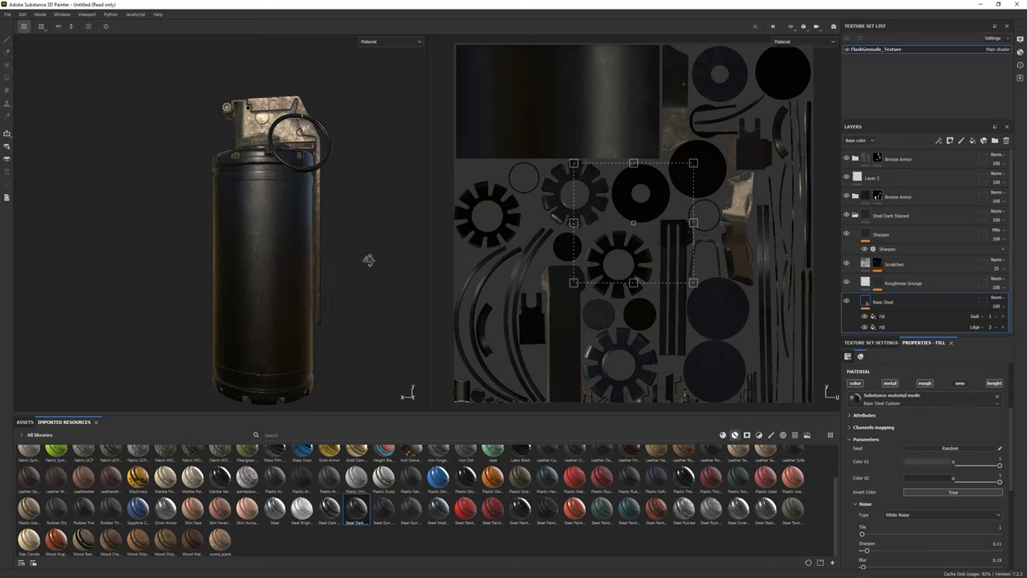
scroll(367, 259, "down", 3)
scroll(367, 260, "up", 2)
left_click(856, 158)
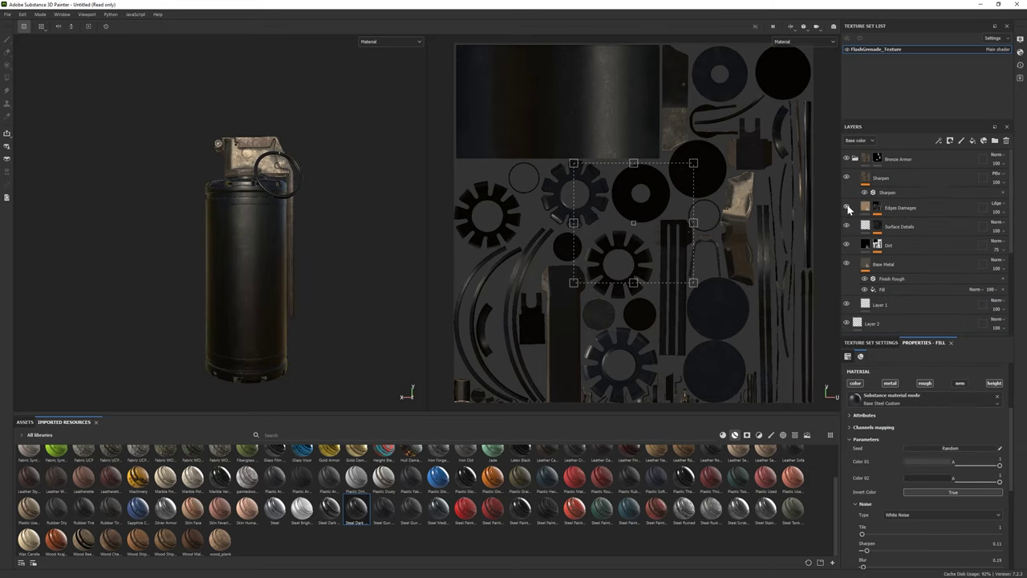
left_click(846, 207)
left_click(856, 159)
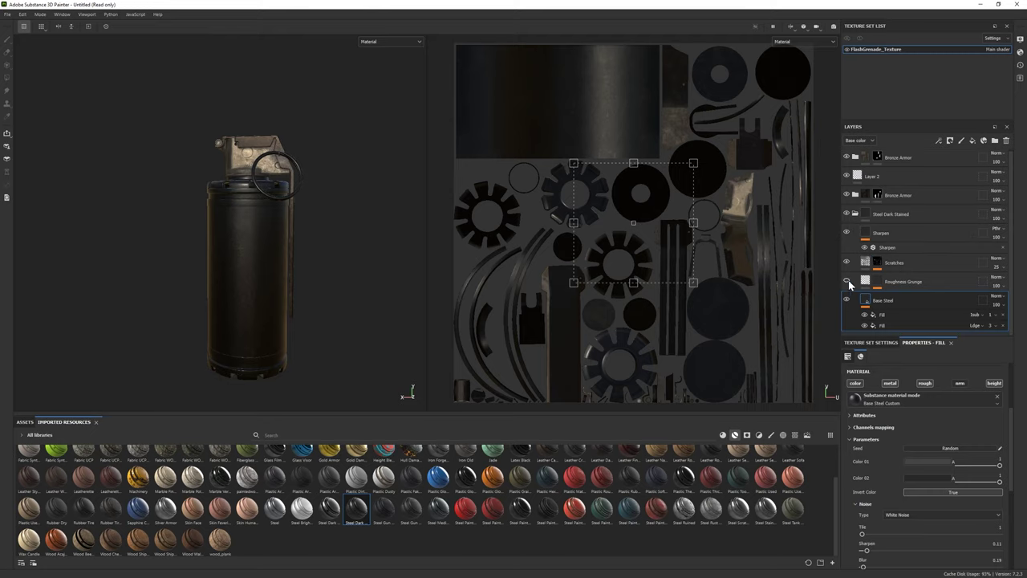
left_click(855, 158)
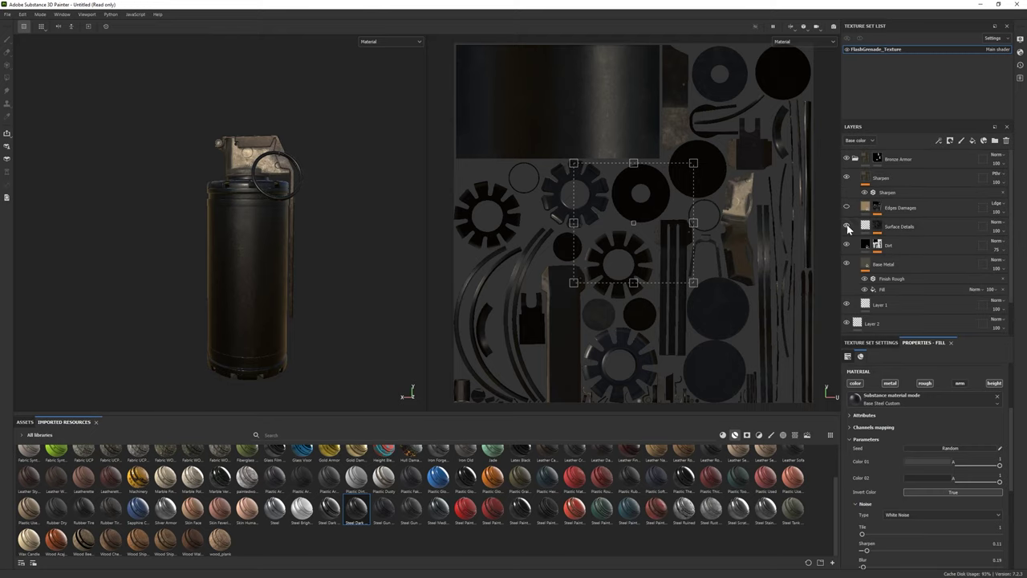
Step: Rotate the environment lighting around the grenade and select the Base Metal layer
mouse_move(268, 239)
right_mouse_down("shift")
mouse_move(249, 279)
mouse_move(271, 294)
right_mouse_up("shift")
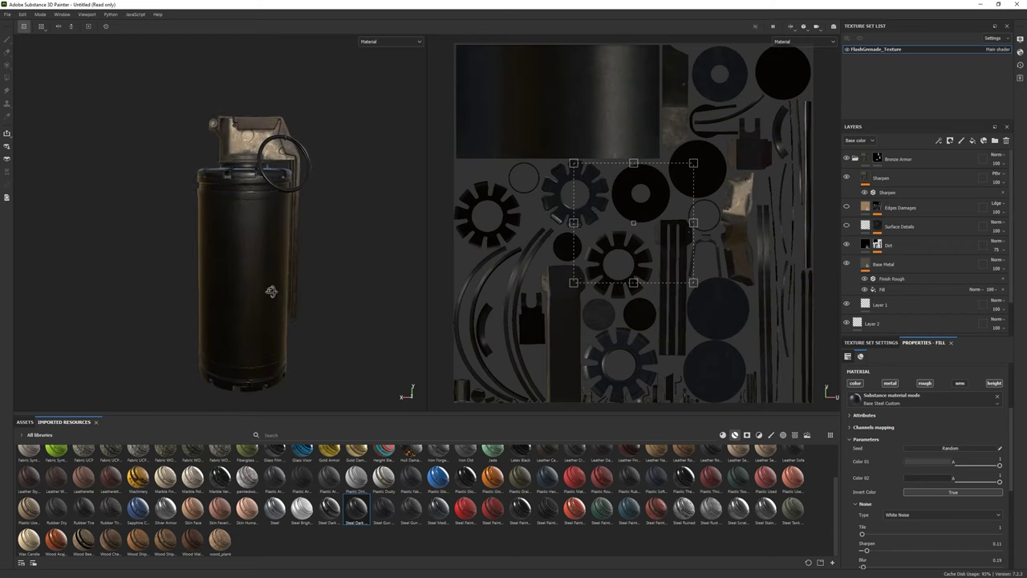
left_click(926, 264)
right_click_drag(316, 253, 313, 233, "shift")
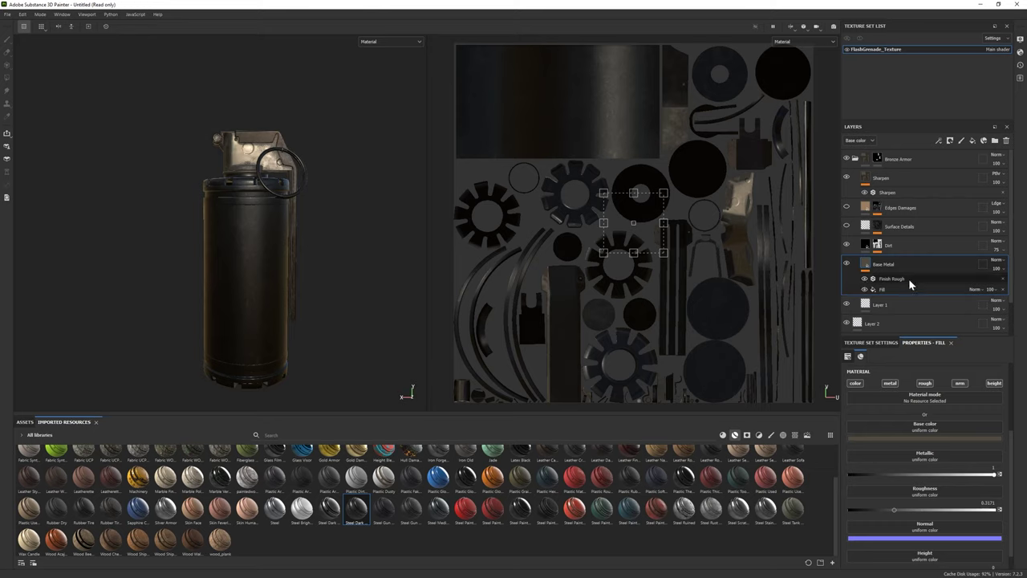
left_click(846, 244)
left_click(846, 244)
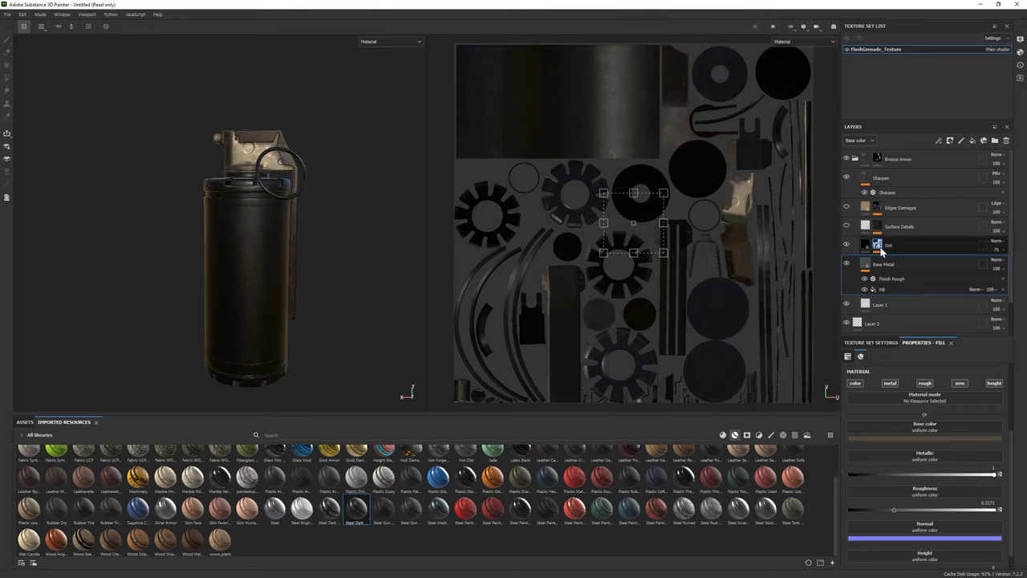
Step: Lower the Dirt mask generator's Global Balance to 0.43
left_click(879, 247)
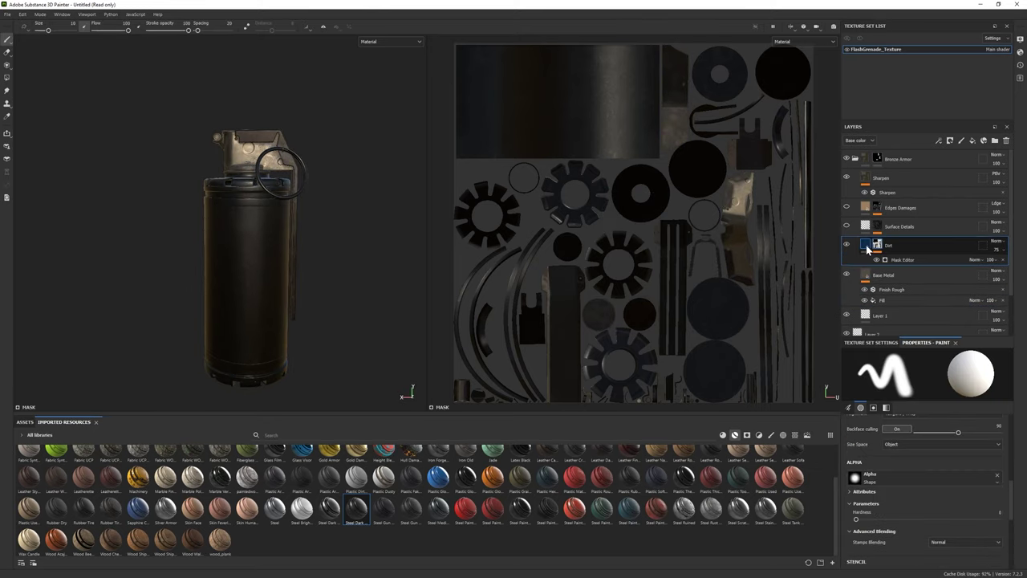
left_click(914, 259)
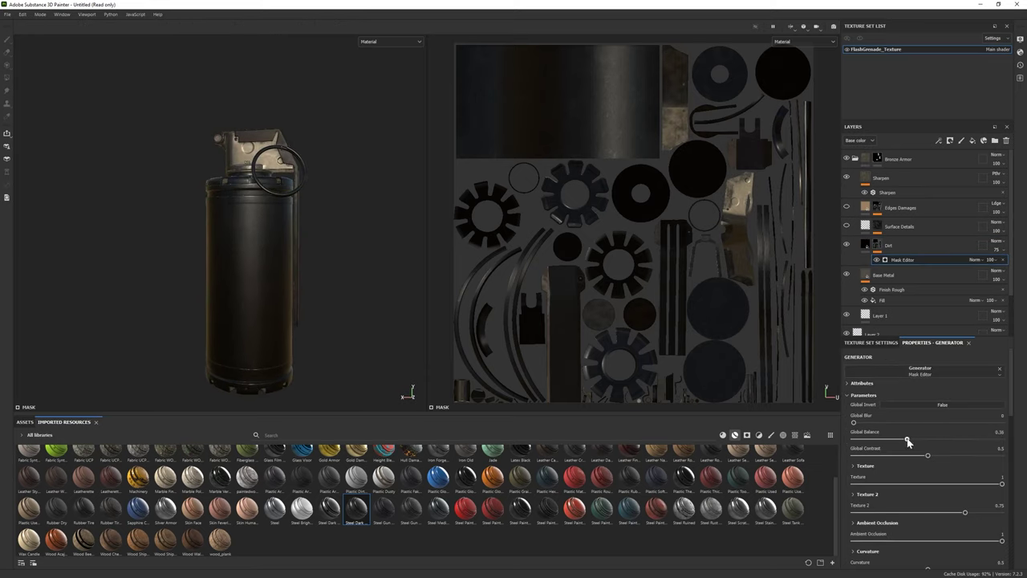
left_click_drag(923, 441, 917, 441)
mouse_move(276, 154)
left_mouse_down("alt")
mouse_move(184, 217)
mouse_move(191, 246)
mouse_move(271, 242)
left_mouse_up("alt")
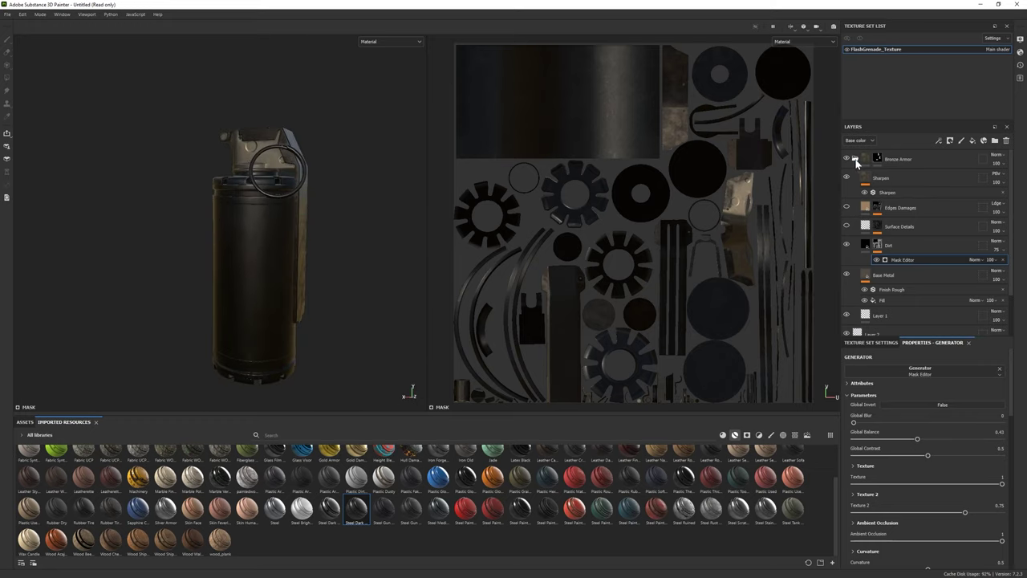
Step: Darken the Base Metal base colour to near-black
left_click(883, 301)
left_click(923, 437)
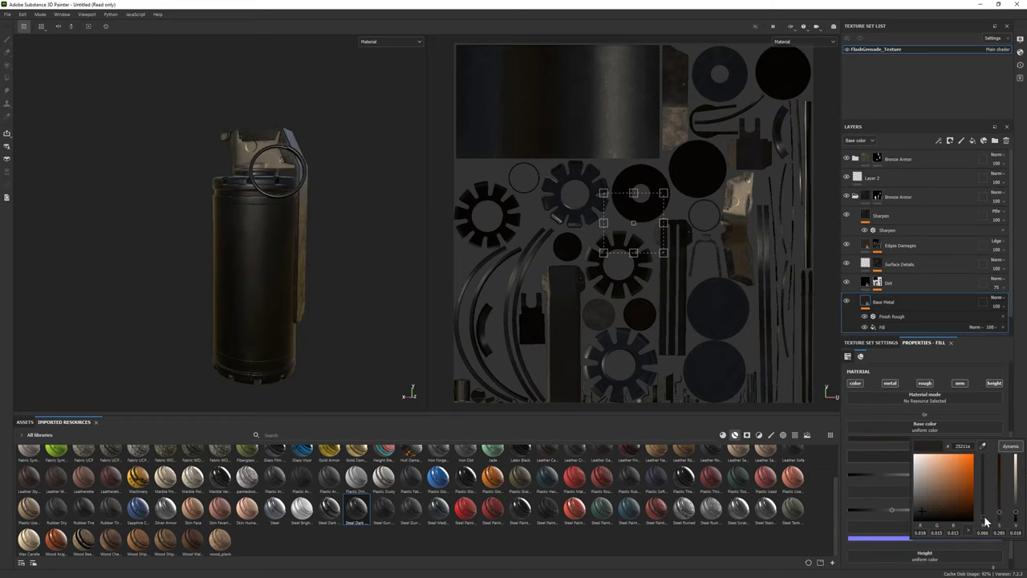
mouse_move(327, 268)
left_mouse_down("alt")
mouse_move(199, 208)
mouse_move(290, 237)
left_mouse_up("alt")
scroll(290, 237, "up", 2)
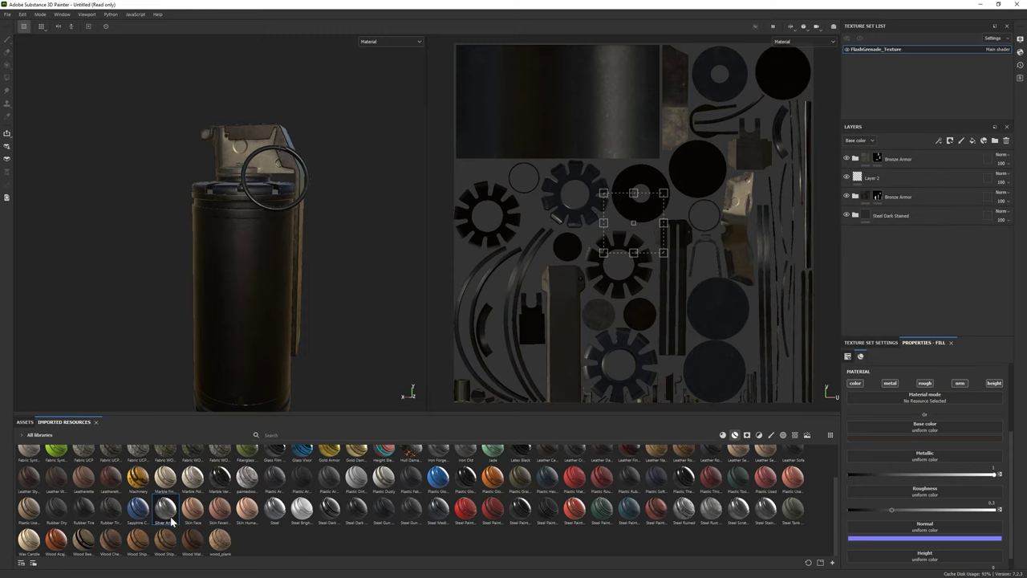
Step: Add Silver Armor with a black mask, then try Steel Stained and delete it
left_click_drag(903, 152, 903, 157)
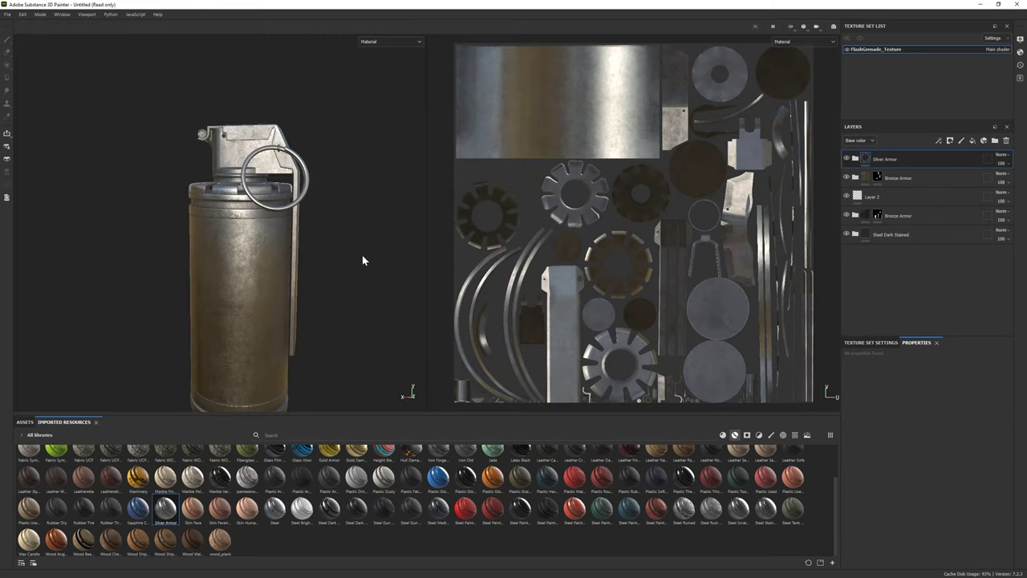
right_click(890, 158)
left_click(942, 177)
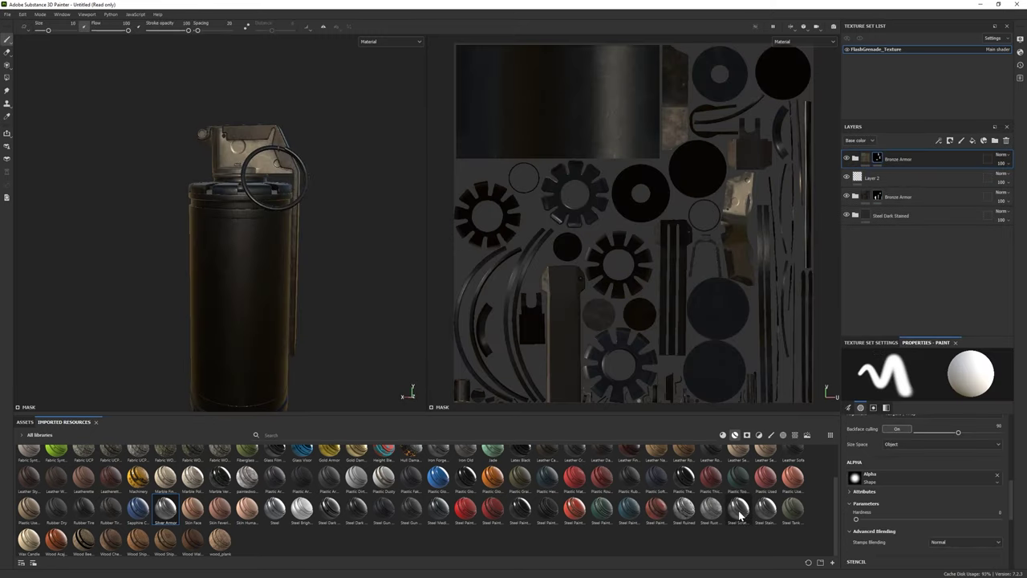
left_click_drag(909, 154, 899, 158)
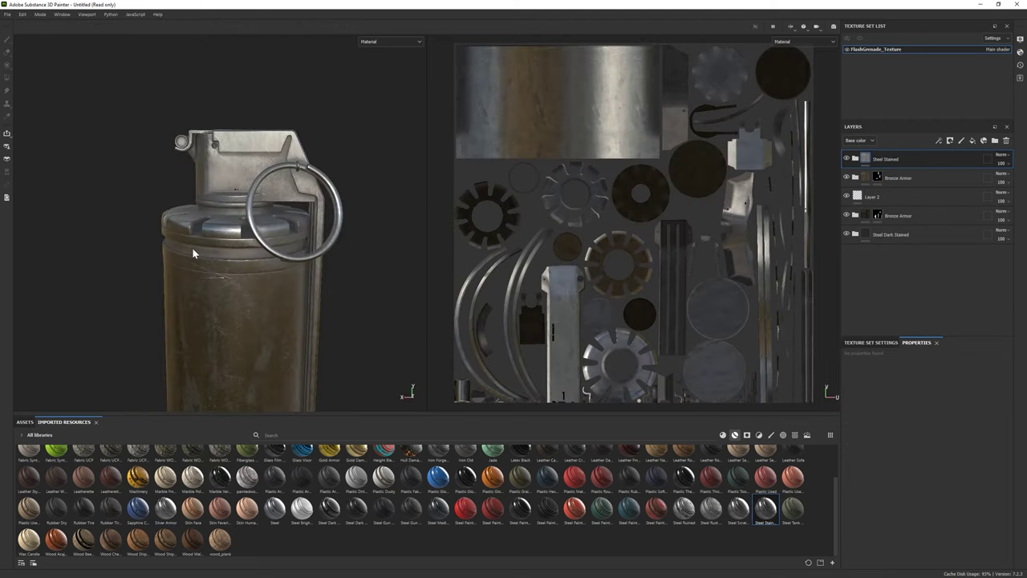
left_click(886, 225)
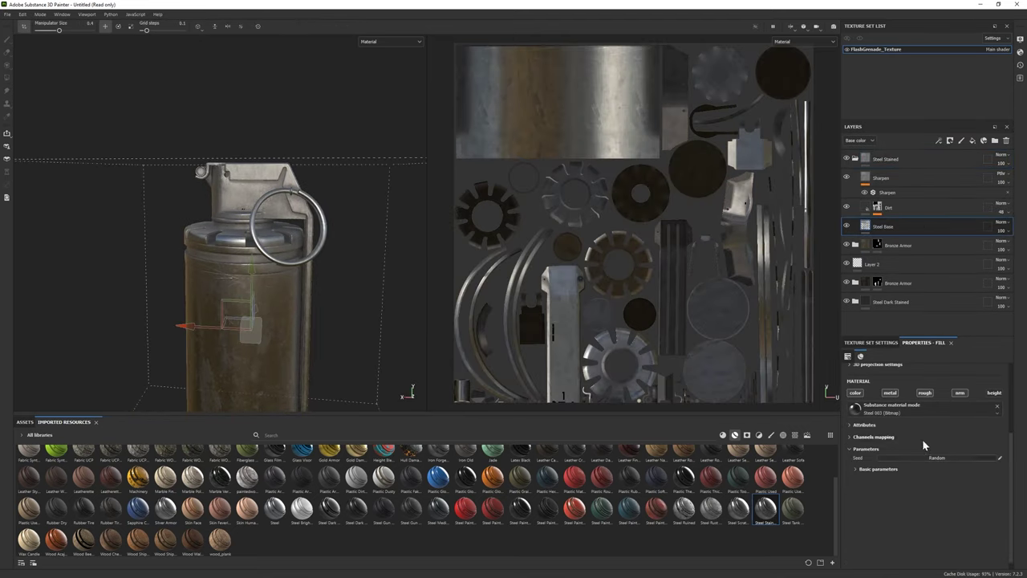
left_click(913, 159)
key("Delete")
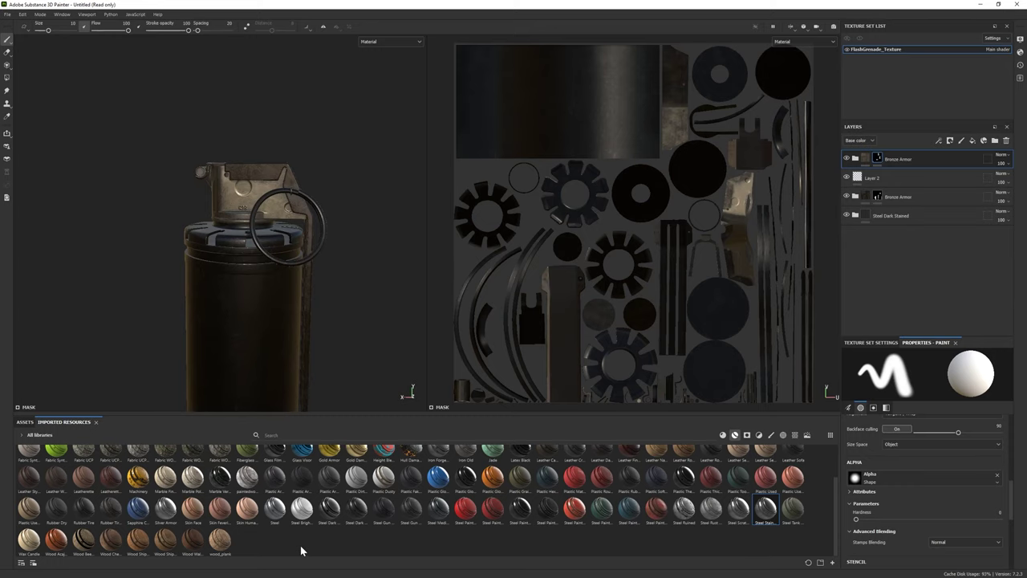
Step: Add Steel Dark Aged on top and raise its Metal roughness to about 0.45
left_click_drag(904, 224, 907, 152)
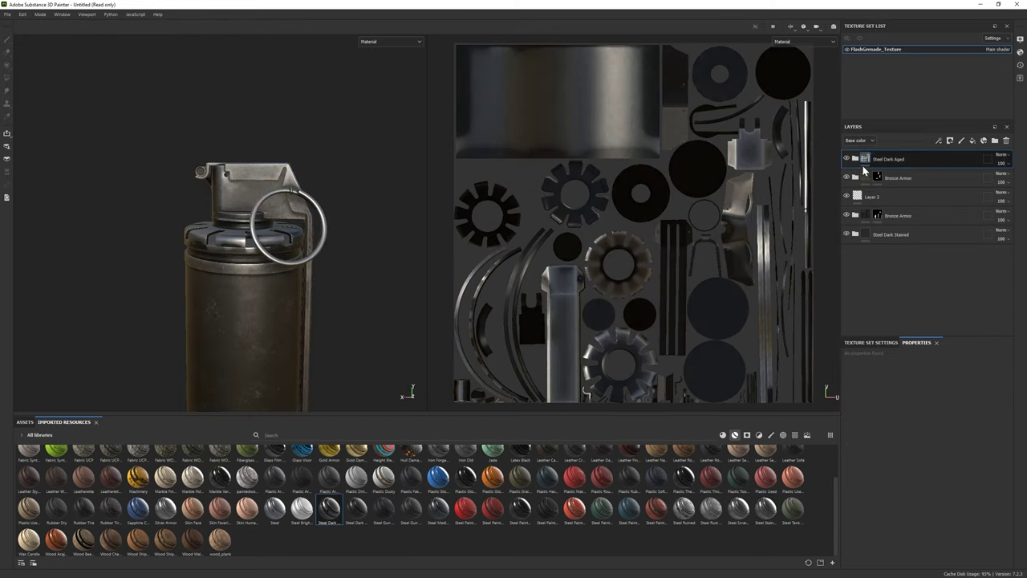
left_click(855, 159)
left_click(900, 205)
scroll(882, 482, "down", 5)
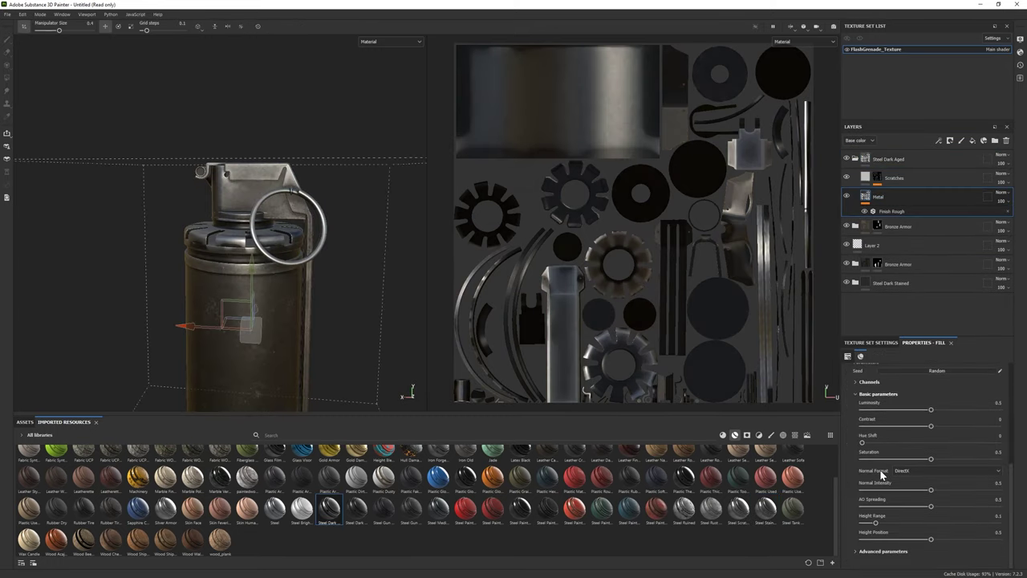
scroll(887, 544, "down", 3)
left_click_drag(926, 435, 941, 436)
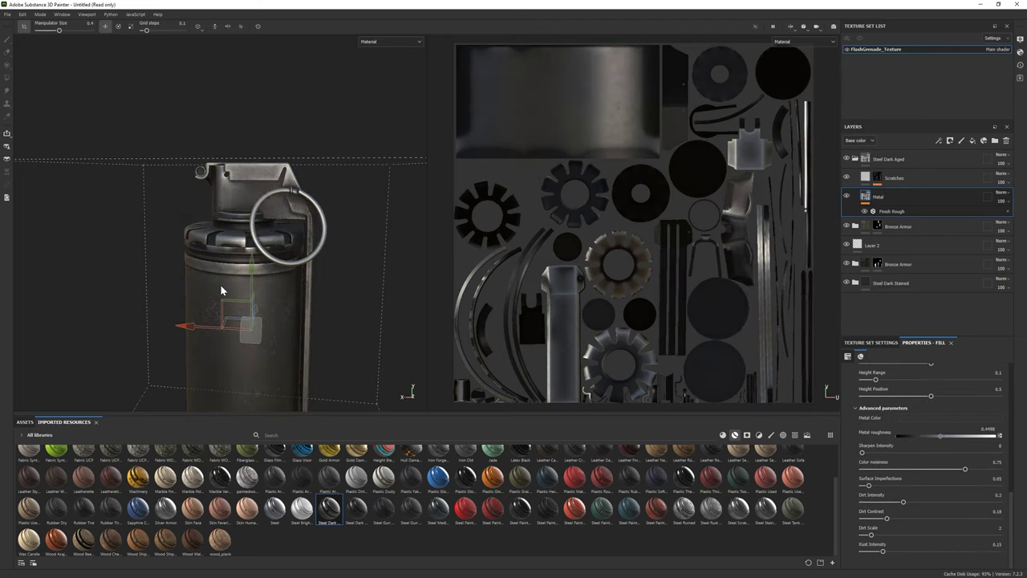
left_click_drag(220, 284, 251, 291, "alt")
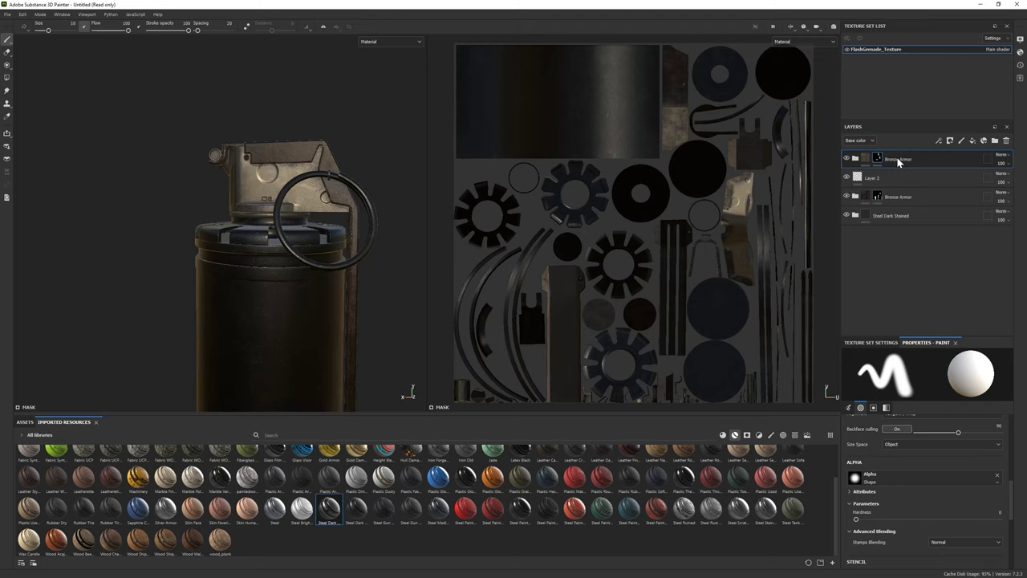
Step: Set Base Steel's Color 02 in Steel Dark Stained to dark grey #282828
left_click(855, 215)
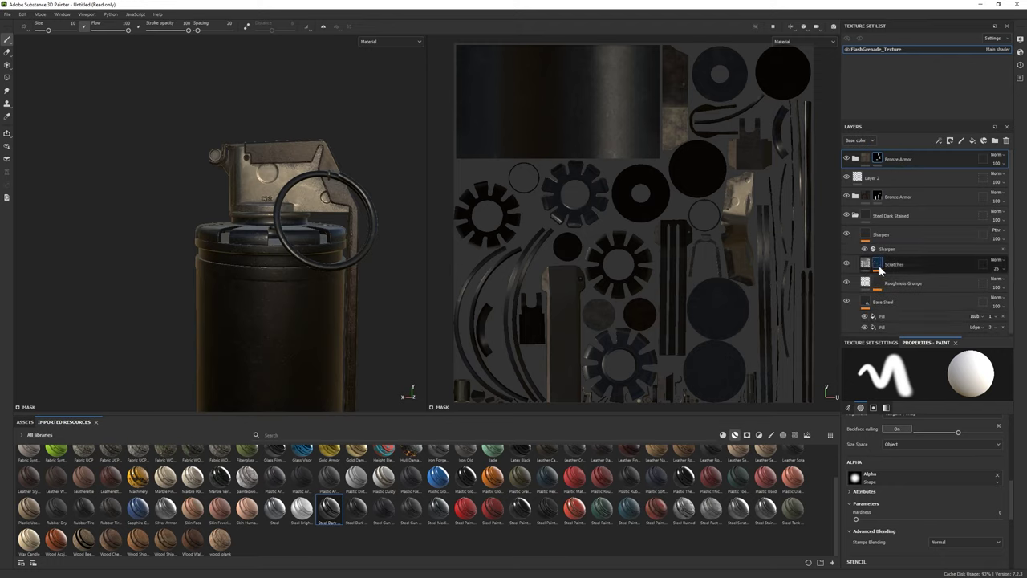
left_click(875, 305)
left_click(929, 398)
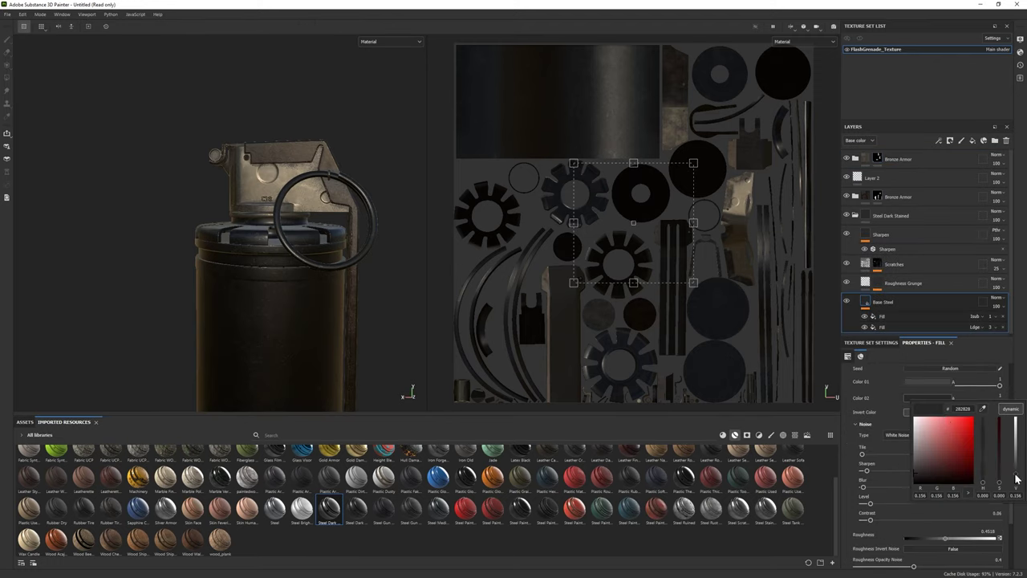
left_click_drag(246, 257, 303, 268, "alt")
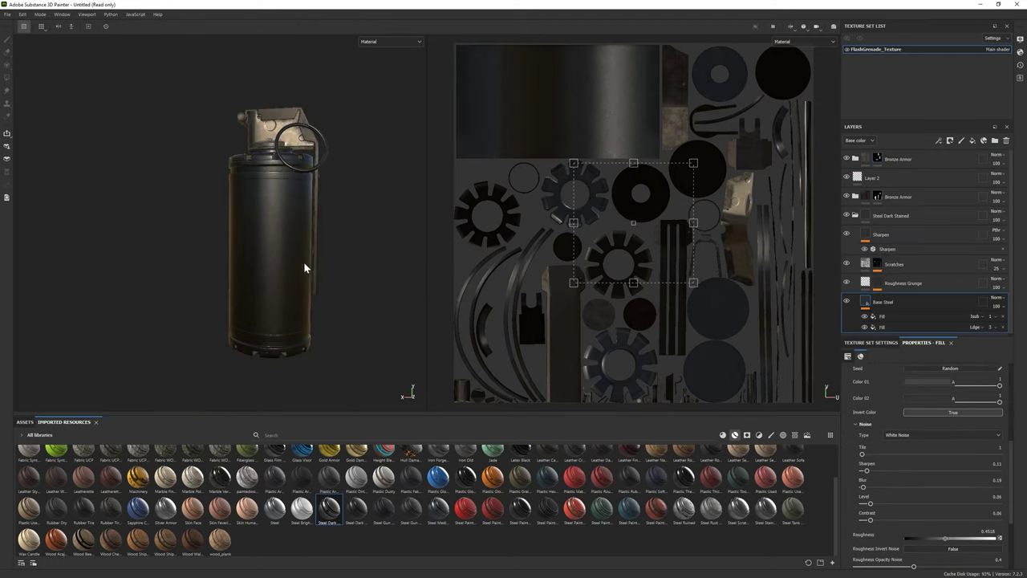
left_click(944, 403)
key("Escape")
key("f")
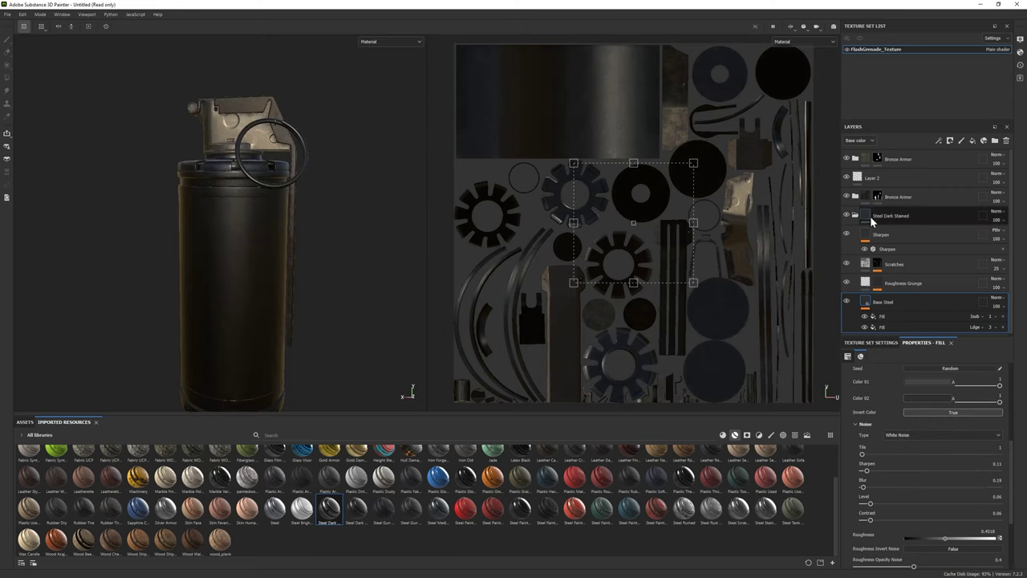
left_click(856, 218)
Step: Place a Steel Rough material layer on top and polygon-fill its mask
left_click(722, 434)
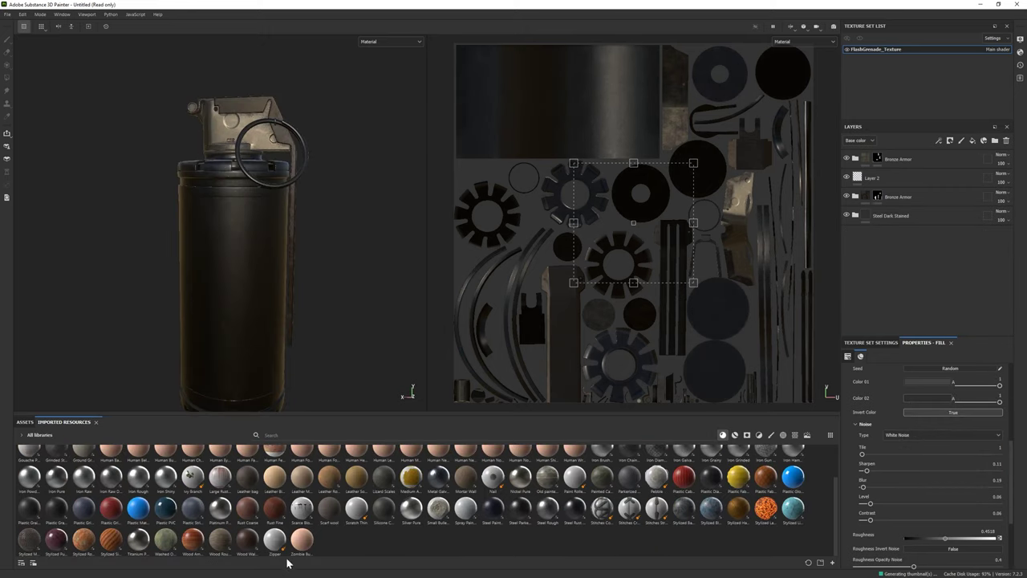
left_click_drag(547, 507, 902, 153)
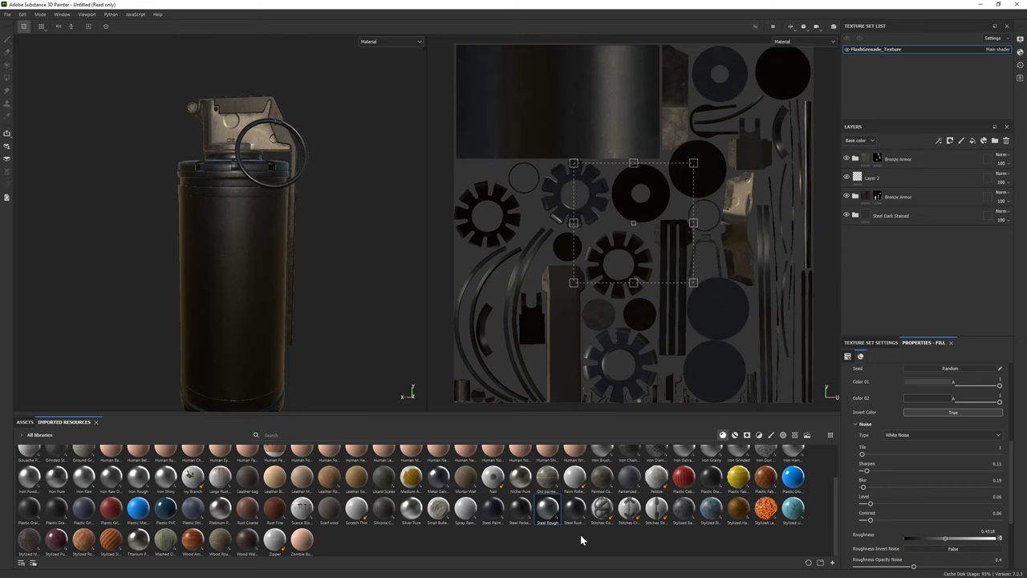
left_click_drag(582, 540, 898, 159)
right_click(890, 159)
left_click(915, 186)
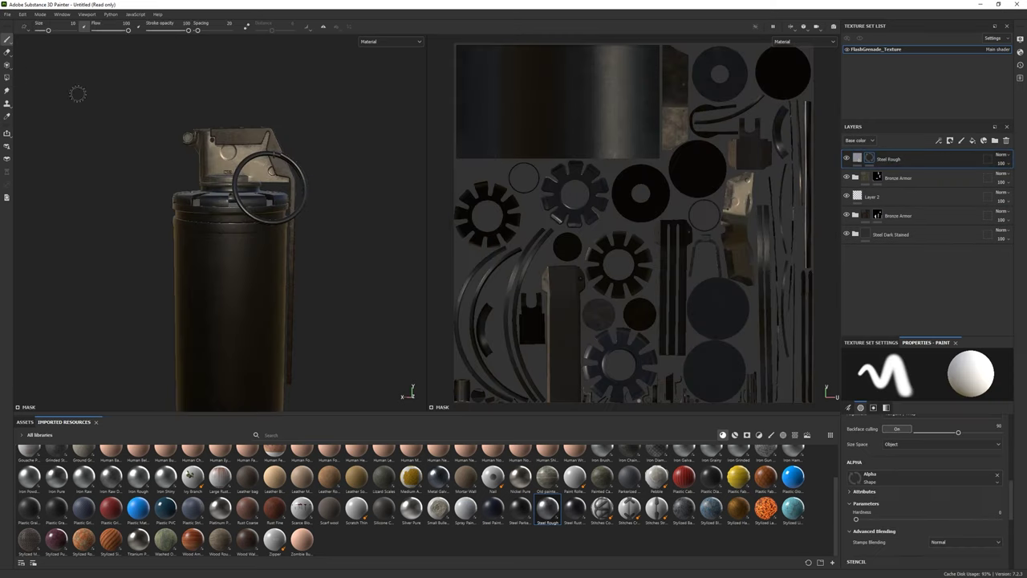
key("4")
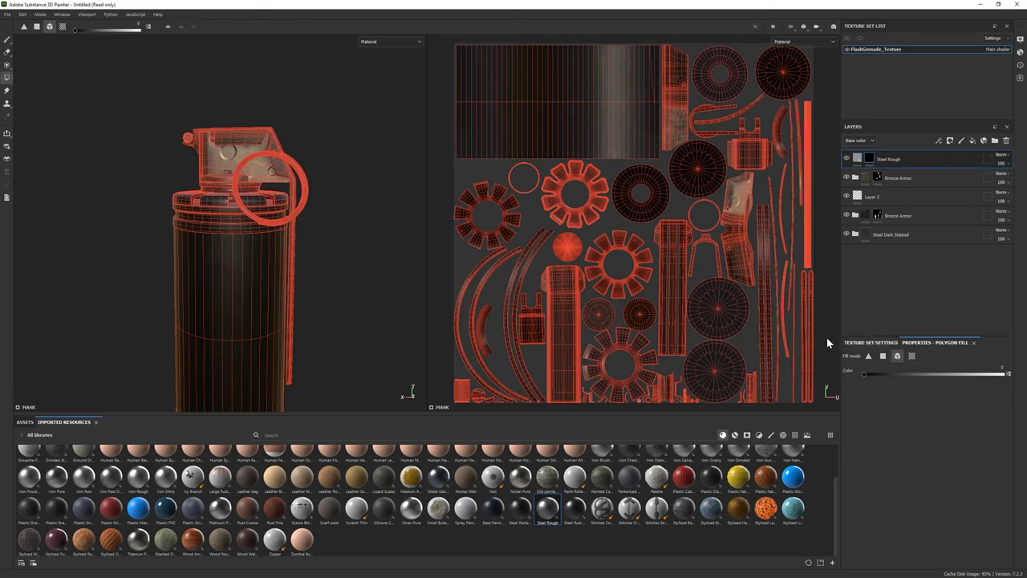
left_click_drag(303, 173, 337, 171, "alt")
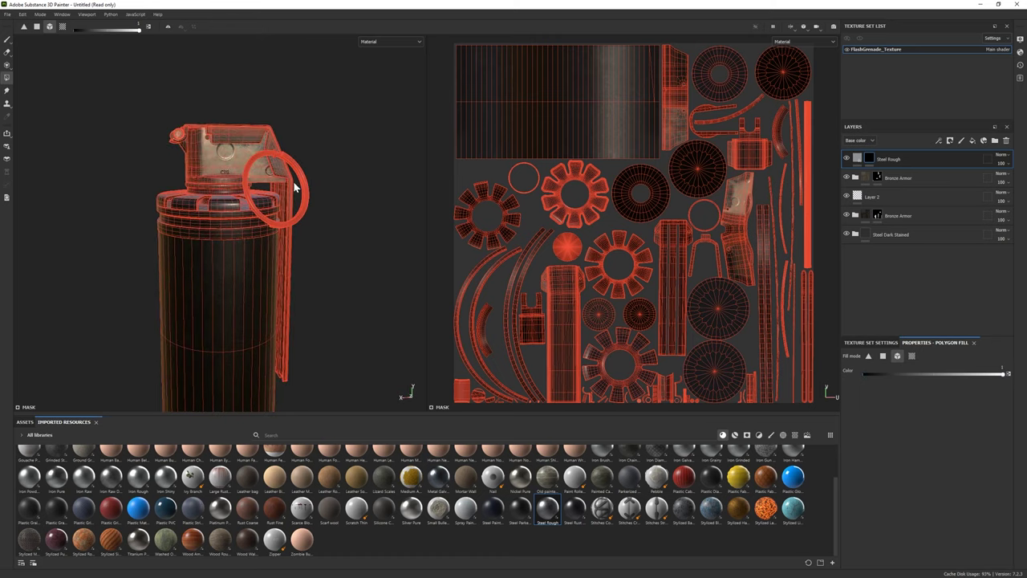
Step: Adjust the Steel Rough colour and lower Steel Roughness to 0.14
left_click(857, 159)
left_click(931, 459)
left_click_drag(1015, 493, 1017, 527)
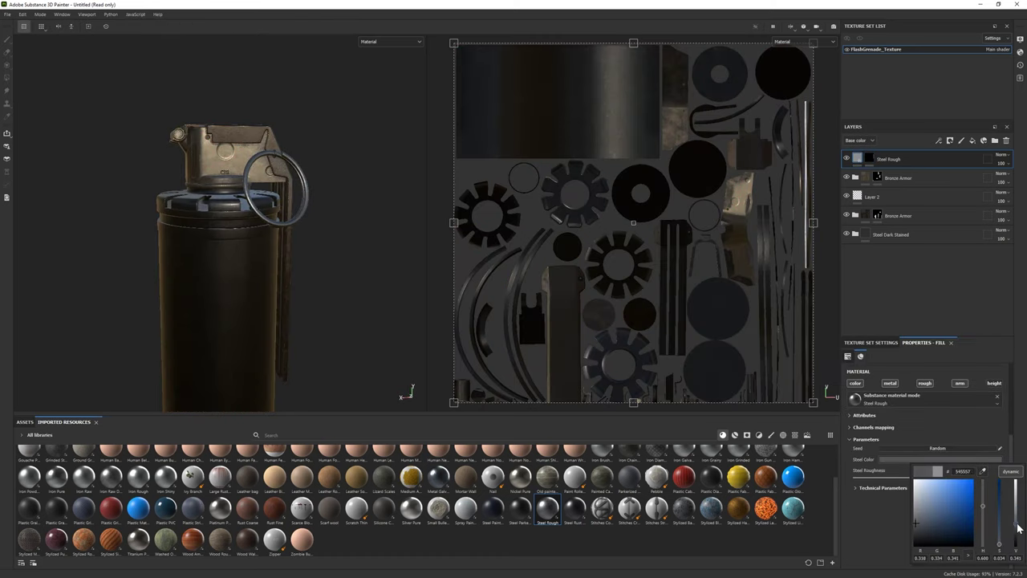
left_click_drag(288, 305, 321, 309, "alt")
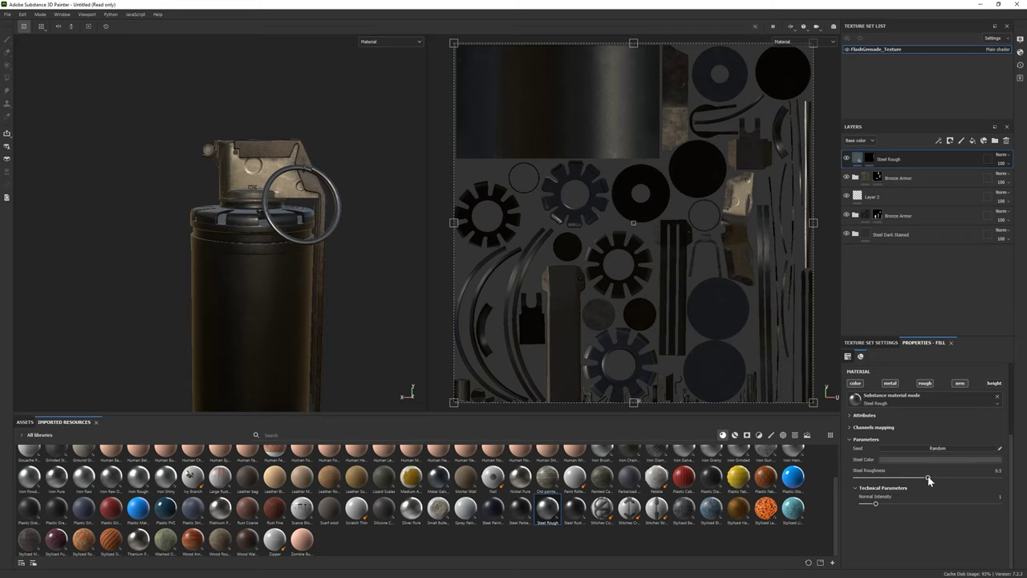
right_click_drag(235, 279, 235, 283, "alt")
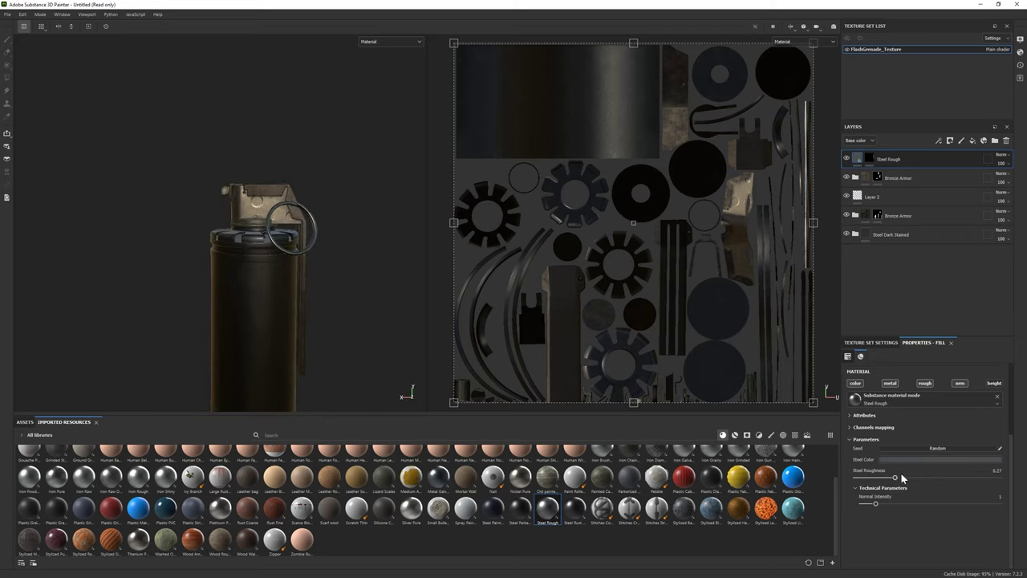
left_click_drag(215, 238, 223, 238, "alt")
Step: Shift the steel colour tint toward yellow and view the grenade from the front
left_click(924, 459)
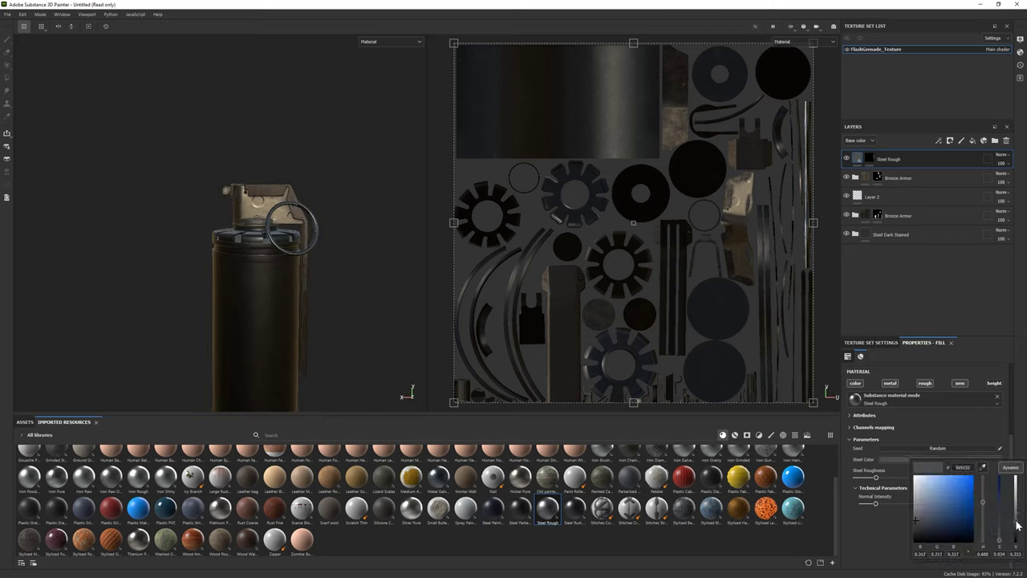
mouse_move(317, 270)
left_mouse_down("alt")
mouse_move(280, 259)
mouse_move(217, 268)
left_mouse_up("alt")
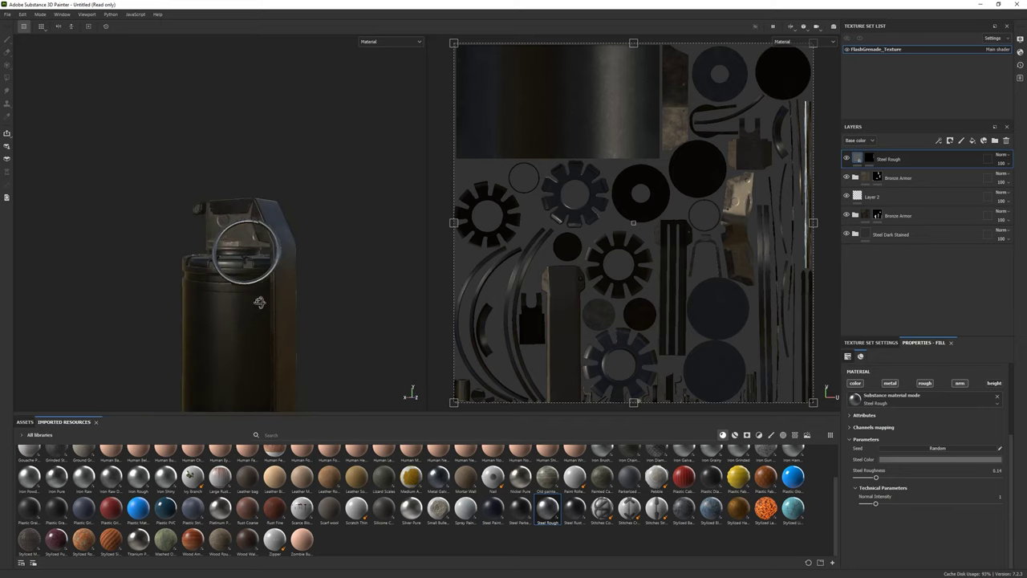
left_click(924, 459)
left_click(985, 528)
left_click_drag(986, 528, 986, 540)
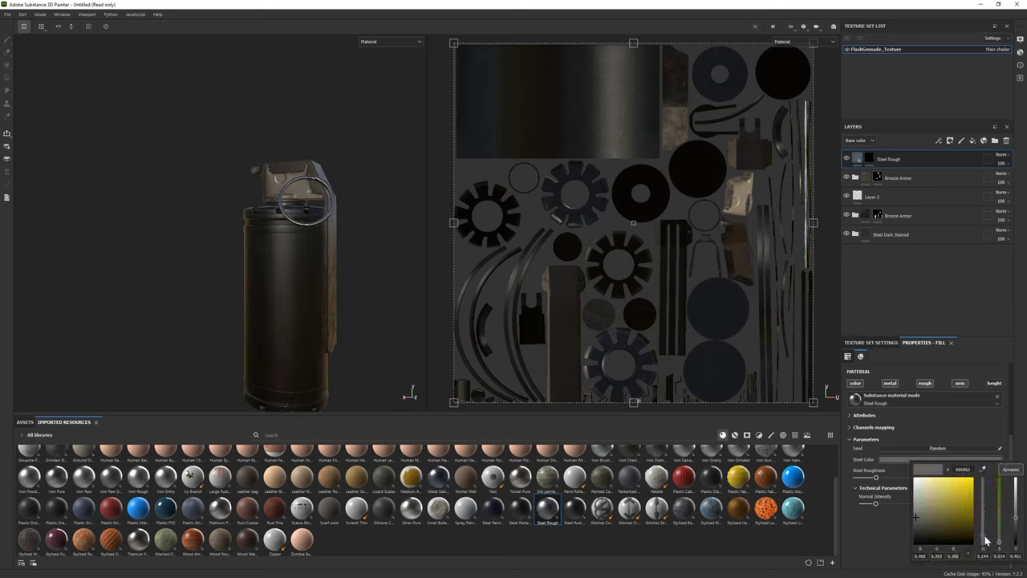
mouse_move(321, 272)
left_mouse_down("alt")
mouse_move(275, 281)
mouse_move(212, 238)
mouse_move(208, 278)
left_mouse_up("alt")
scroll(209, 277, "up", 3)
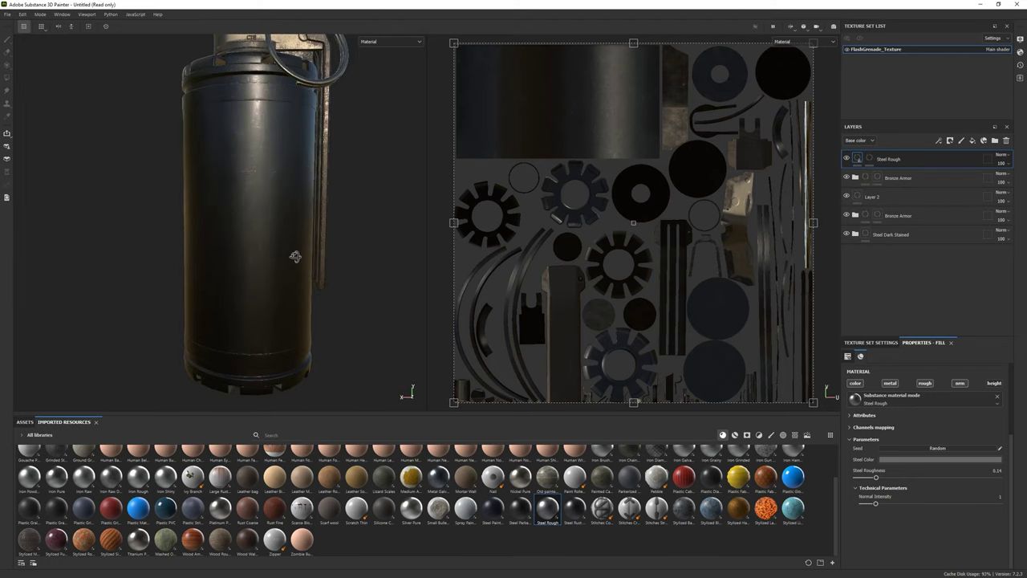
middle_click_drag(208, 278, 249, 269, "alt")
scroll(634, 201, "up", 3)
Step: Add a new paint layer named Words
left_click(961, 141)
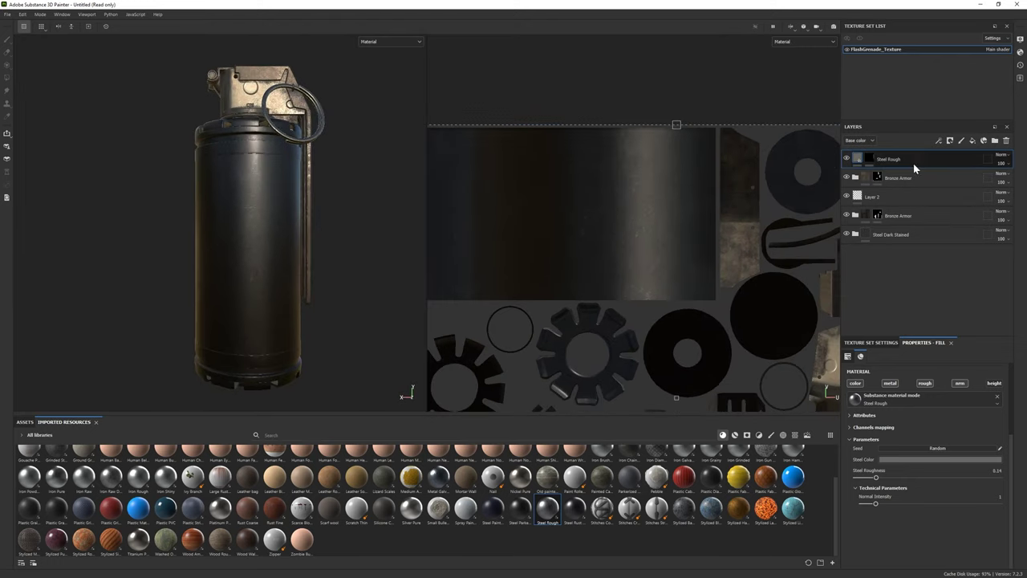
type("ds")
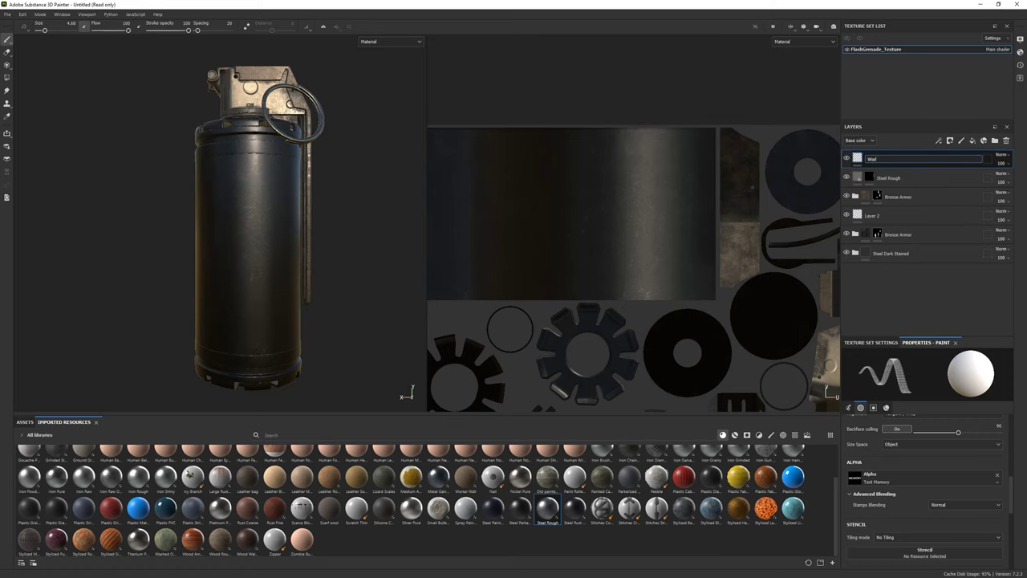
key("Return")
Step: Try the Font Jura and Font Libre Baskerville alphas with CTS text and a larger brush
left_click(783, 434)
scroll(453, 504, "down", 3)
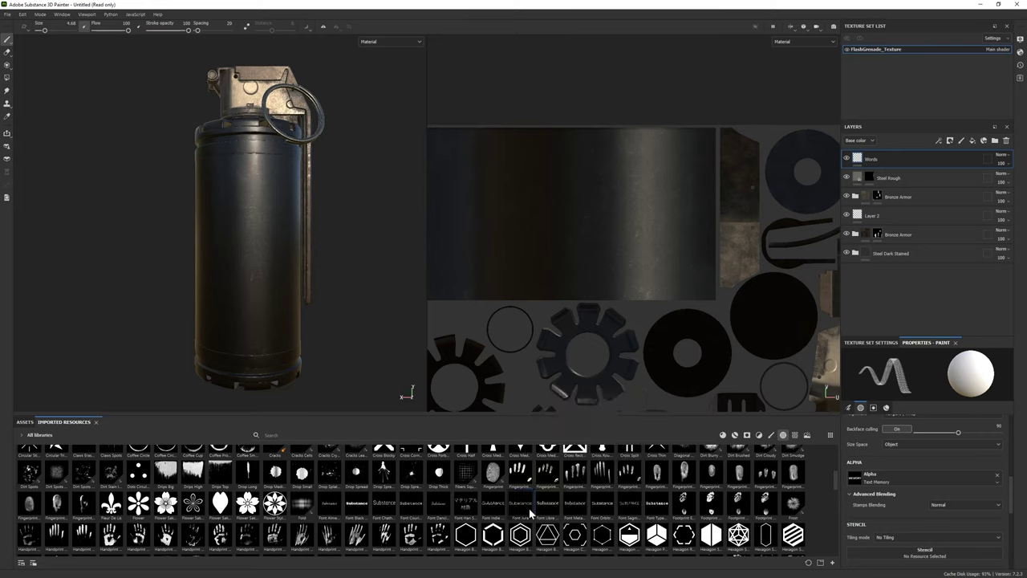
left_click_drag(520, 503, 921, 477)
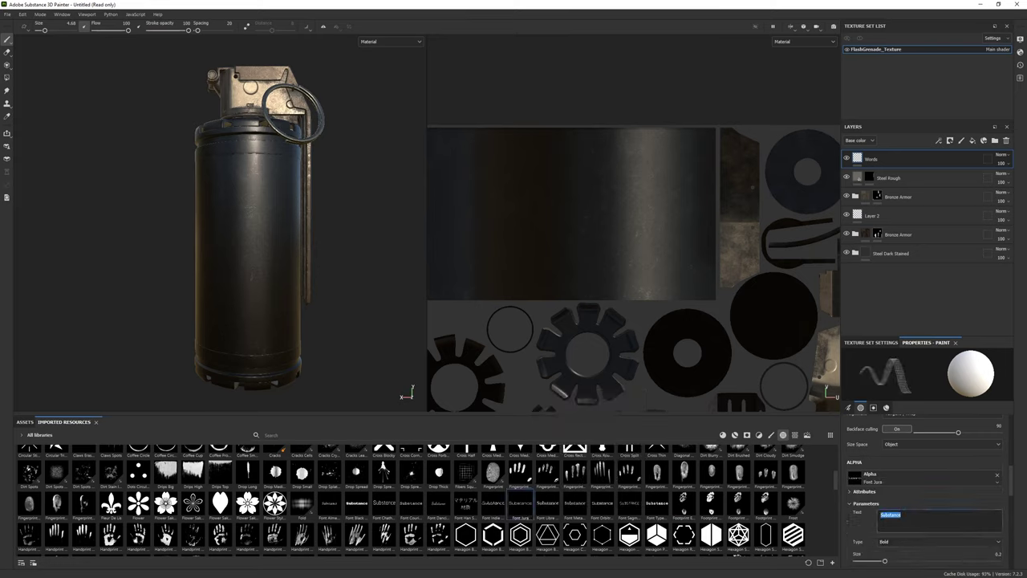
type("CTS")
right_click_drag(229, 171, 249, 178, "ctrl")
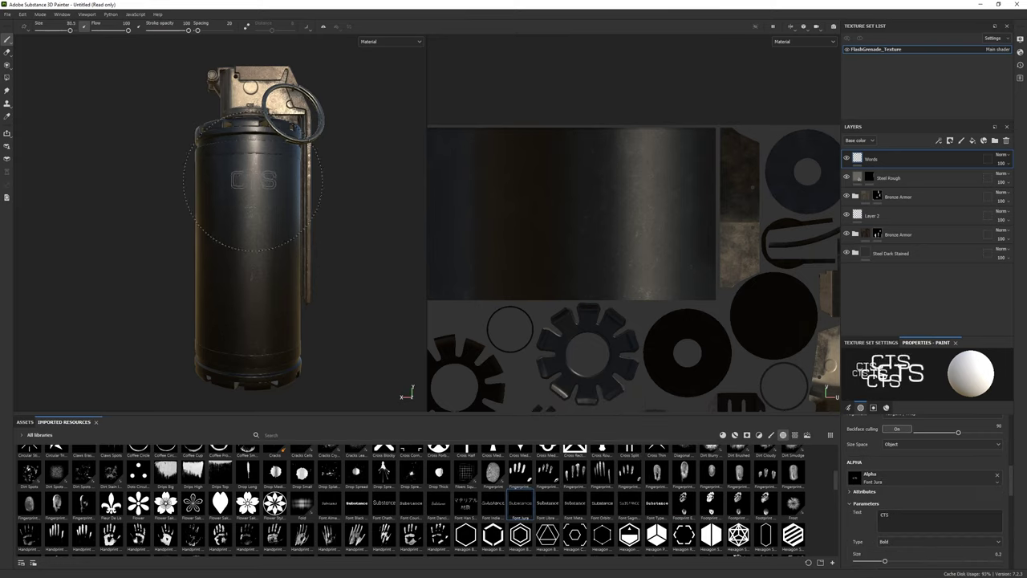
key("ctrl+z")
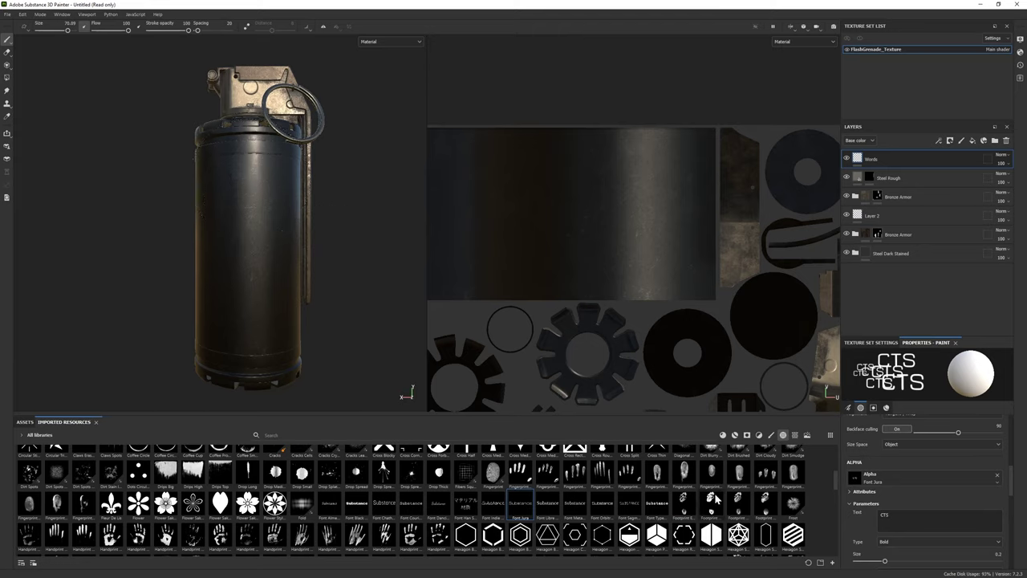
left_click_drag(548, 503, 854, 478)
triple_click(872, 514)
type("CTS")
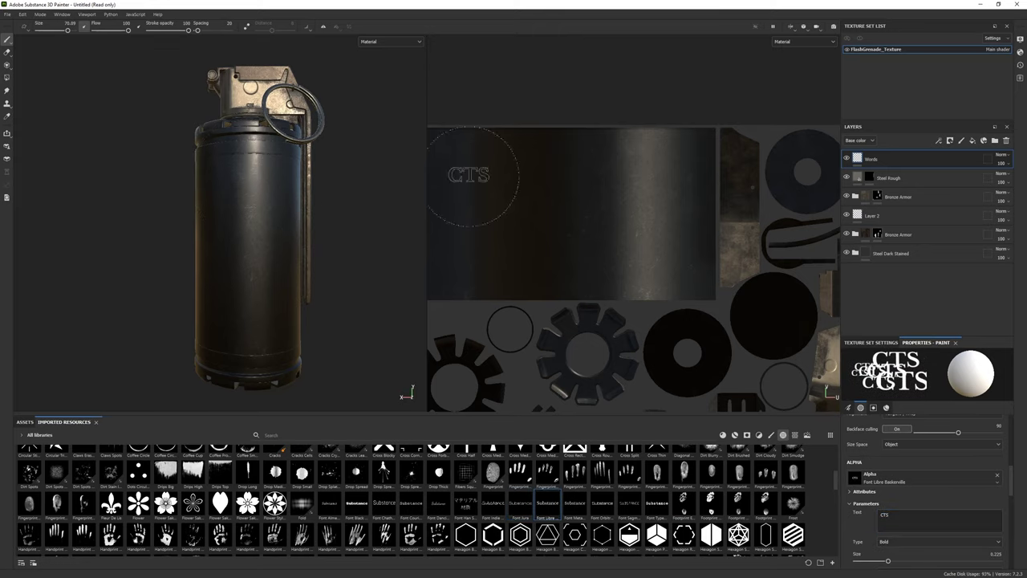
Step: Switch to Font Chathura reading CTS, stamp it on the body and make it white
left_click_drag(384, 503, 854, 477)
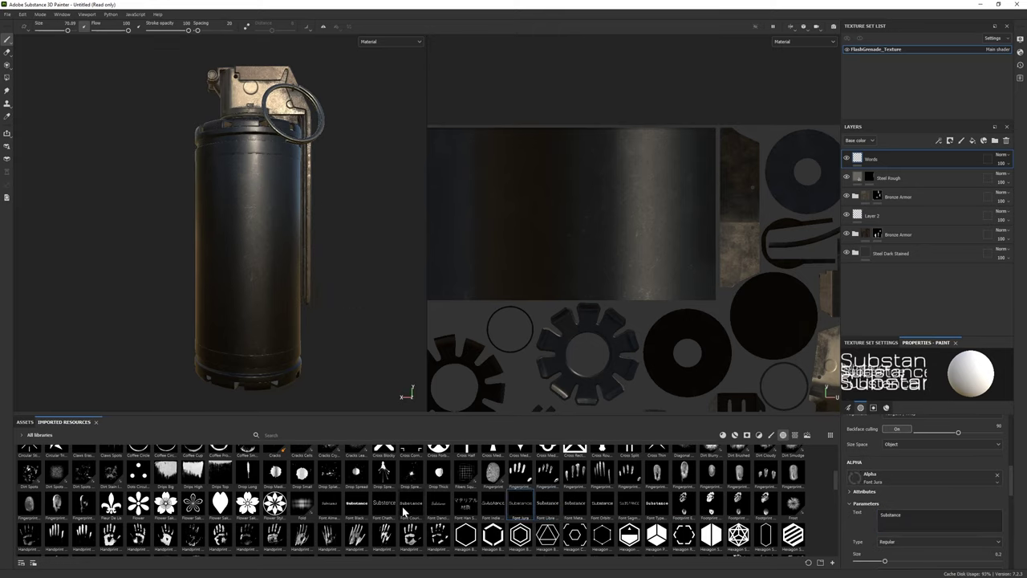
triple_click(874, 515)
type("CTYS")
key("BackSpace")
key("BackSpace")
type("S")
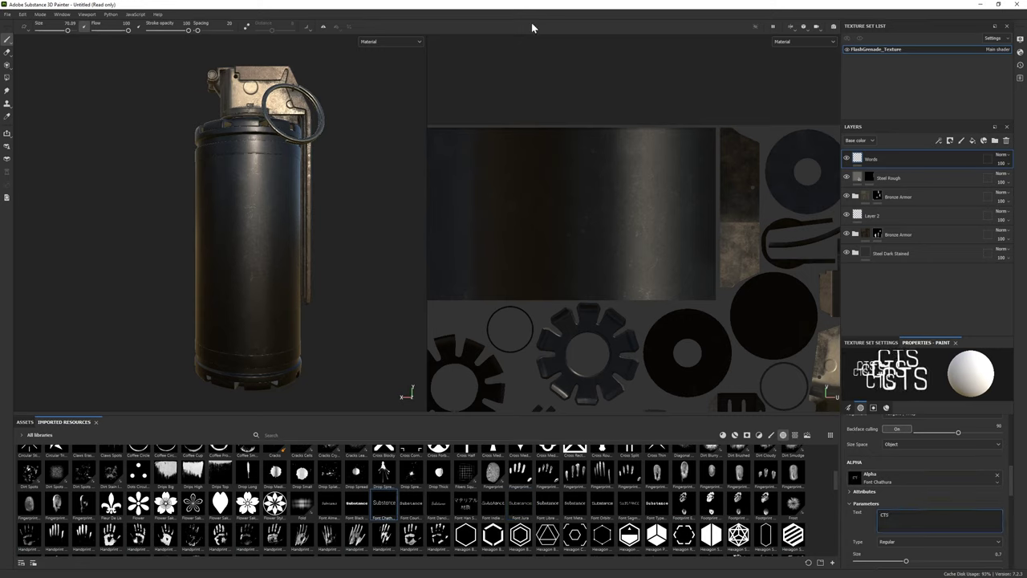
left_click(250, 178)
left_click(874, 407)
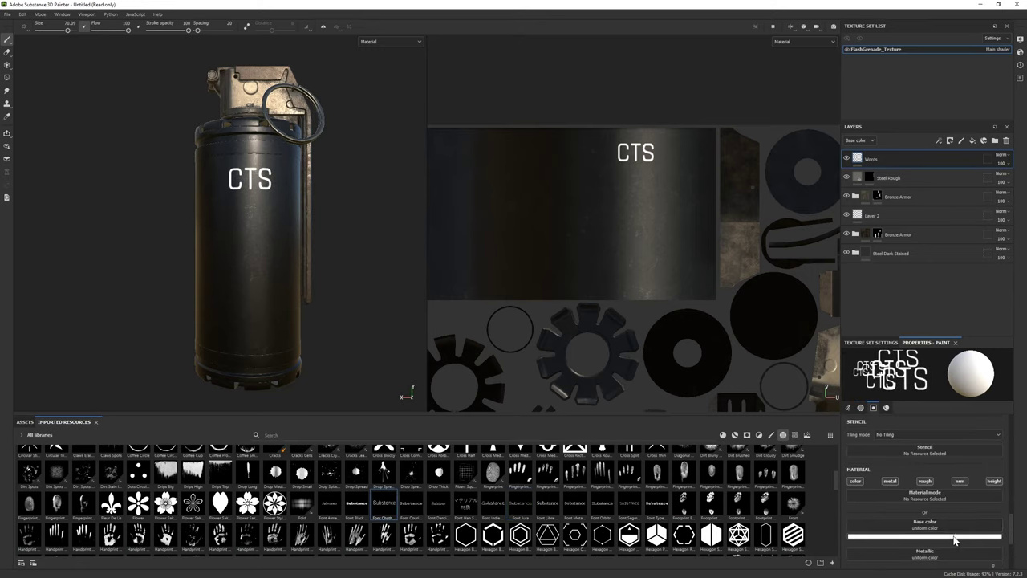
left_click(924, 535)
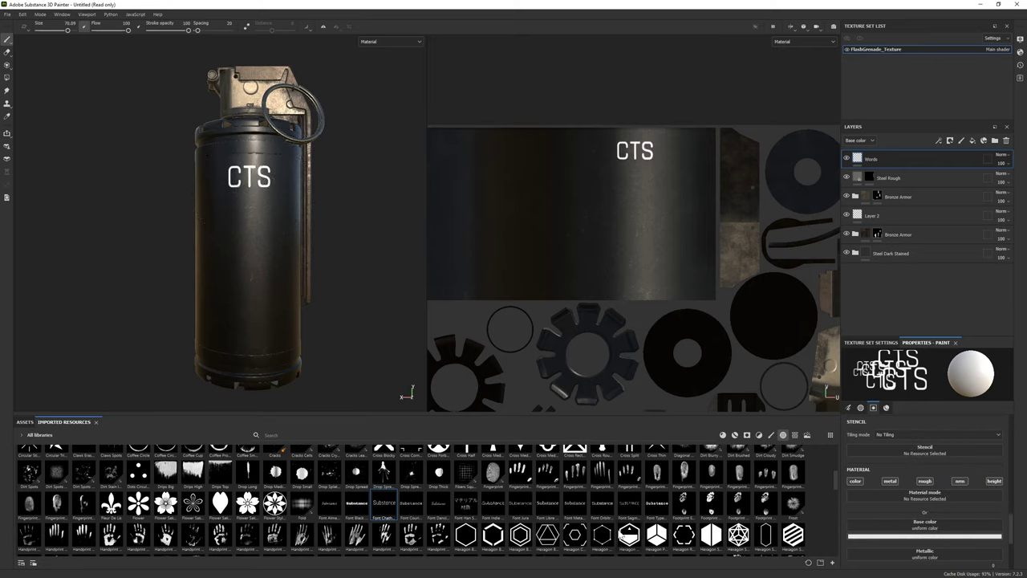
Step: Test-stamp MODEL 7290 in Font Jura below the CTS lettering
left_click(525, 506)
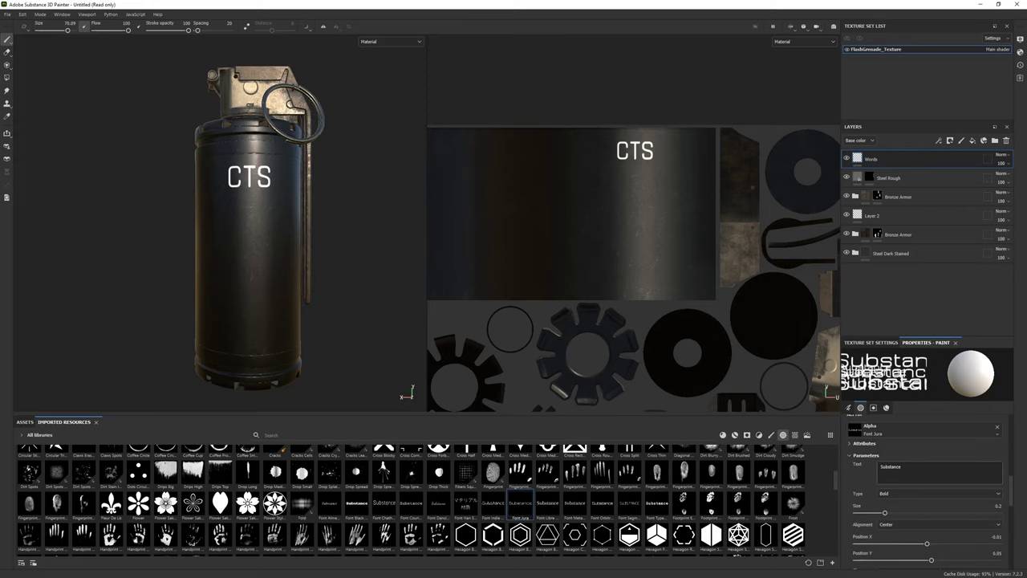
type("MODEL 72")
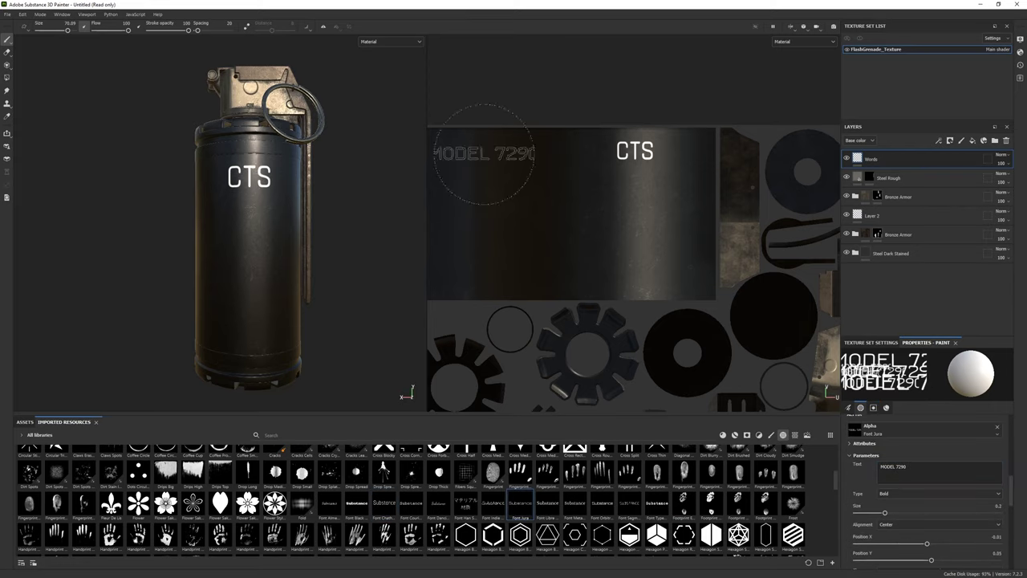
type("90")
left_click(633, 174)
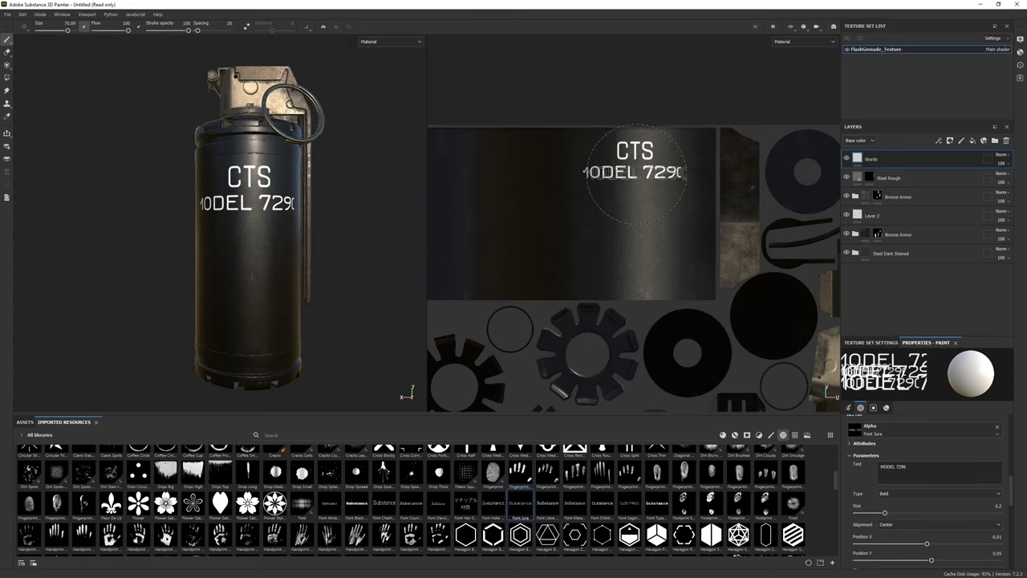
left_click(873, 407)
scroll(896, 524, "up", 10)
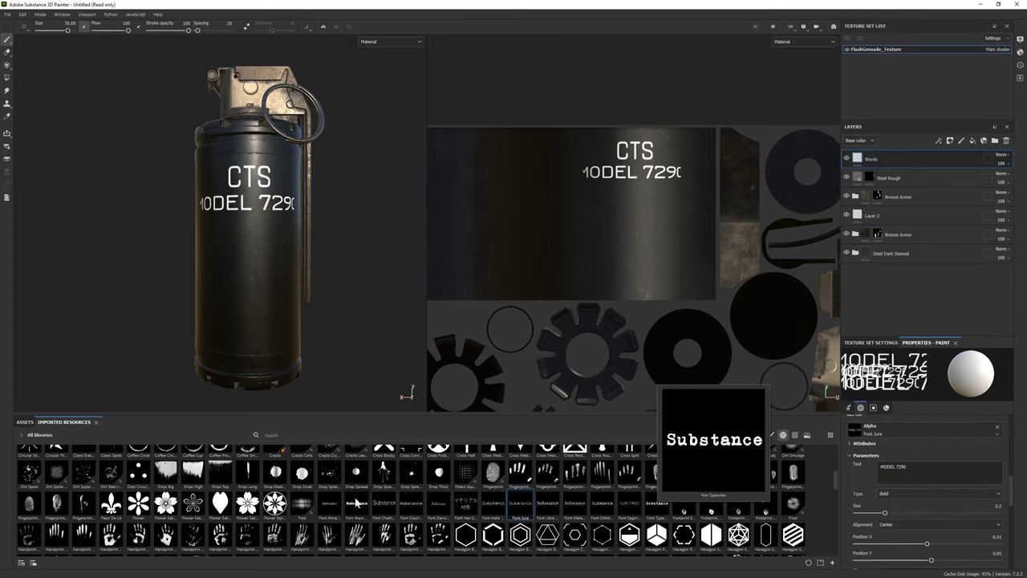
Step: Try MODEL 7290 in Orbitron at size 0.09, then undo the stamp
left_click(600, 514)
double_click(874, 467)
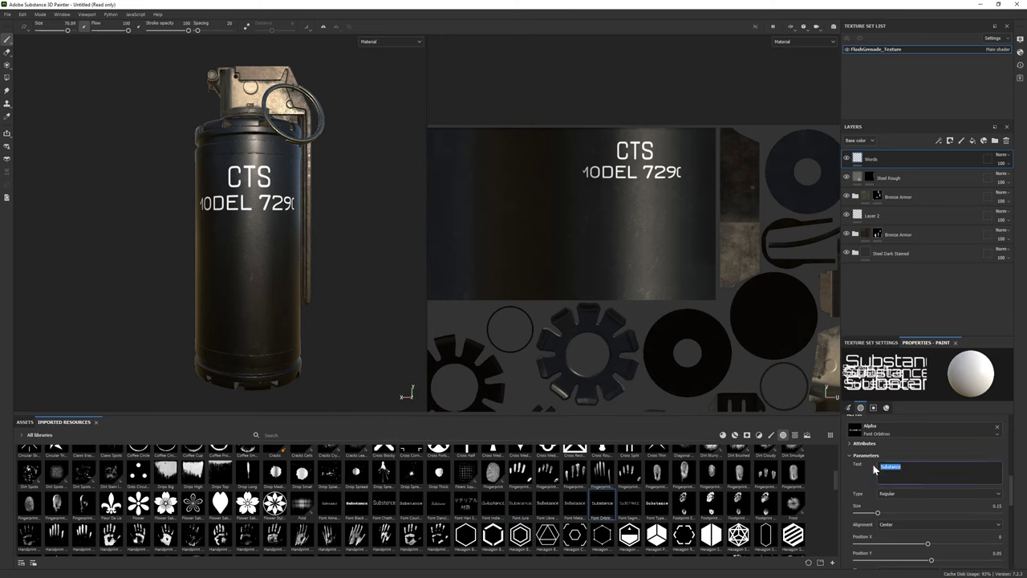
type("MODEL 7290")
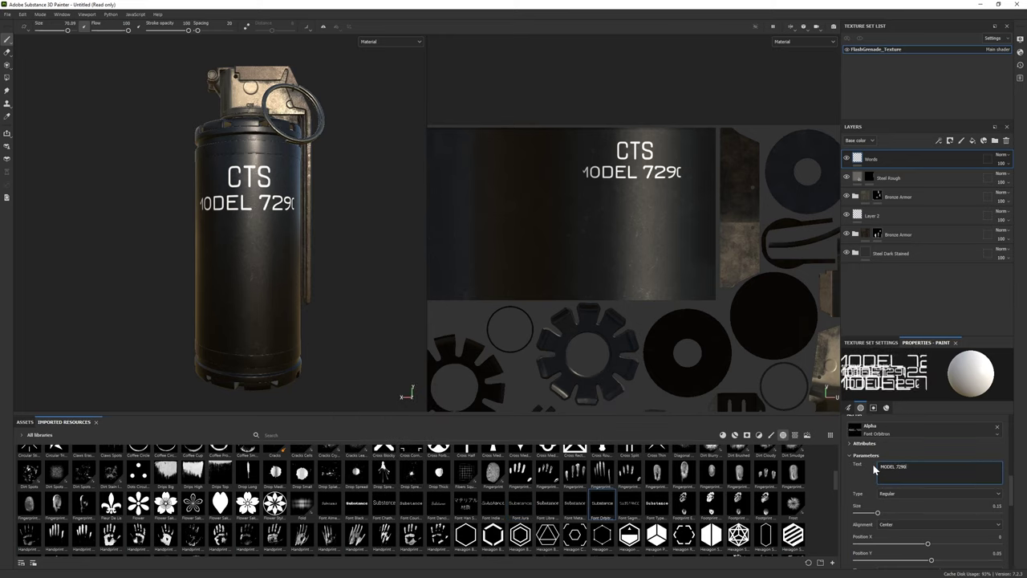
scroll(906, 493, "down", 1)
key("ctrl+z")
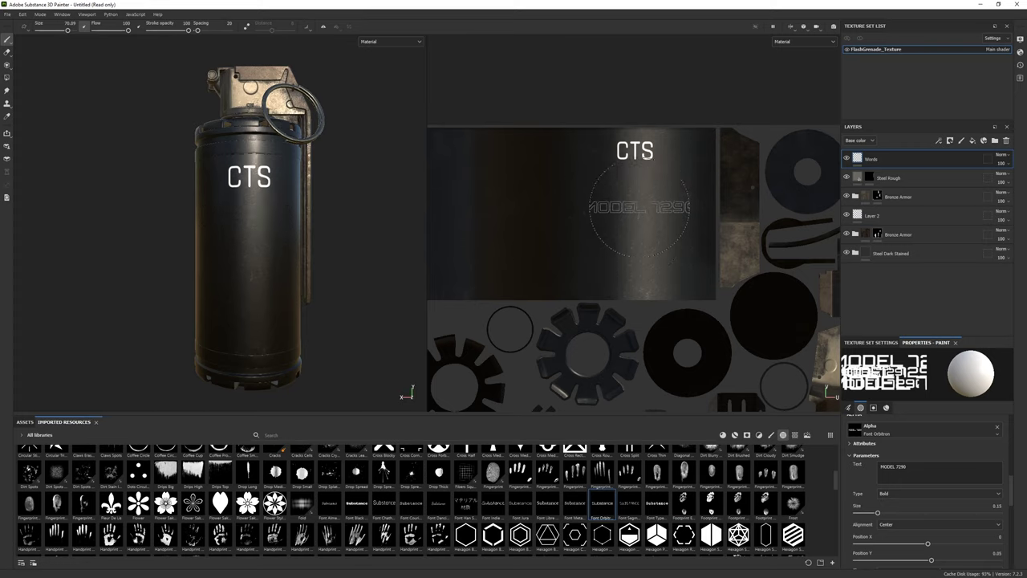
left_click(868, 512)
left_click(633, 173)
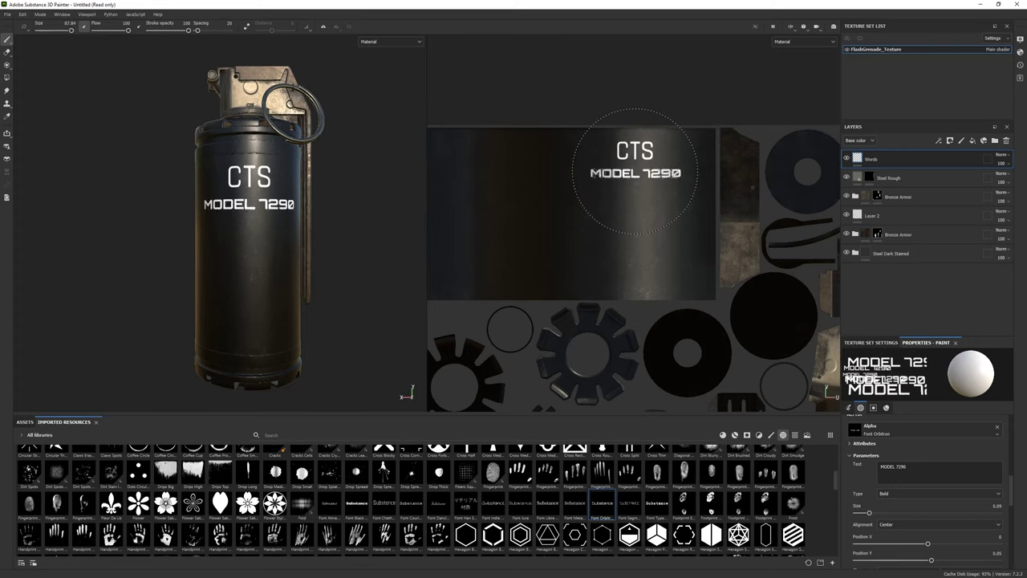
key("ctrl+z")
Step: Switch to Chathura with MODEL 7290 and tune the text size to 0.29
left_click(385, 499)
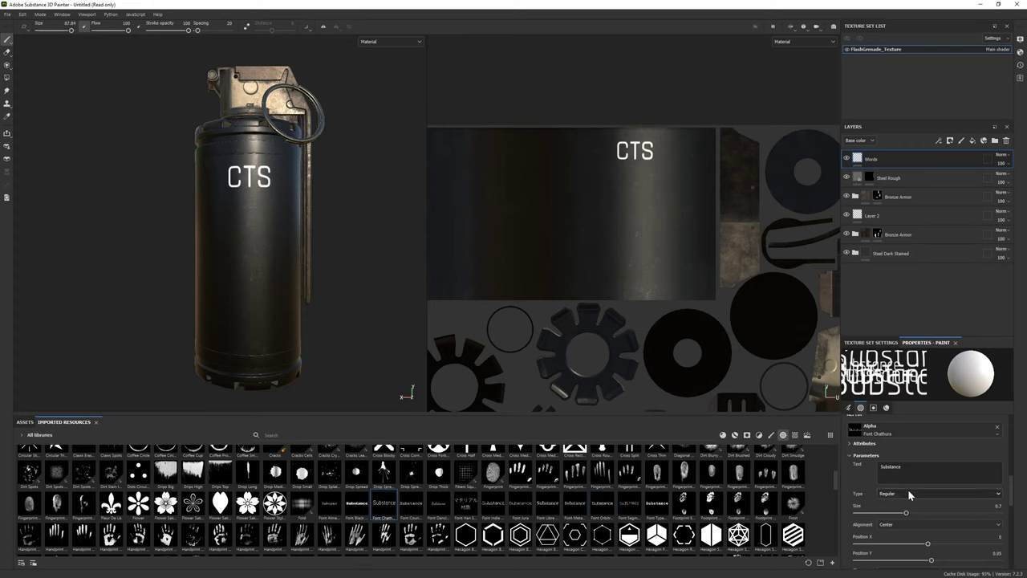
type("MODEL 7290")
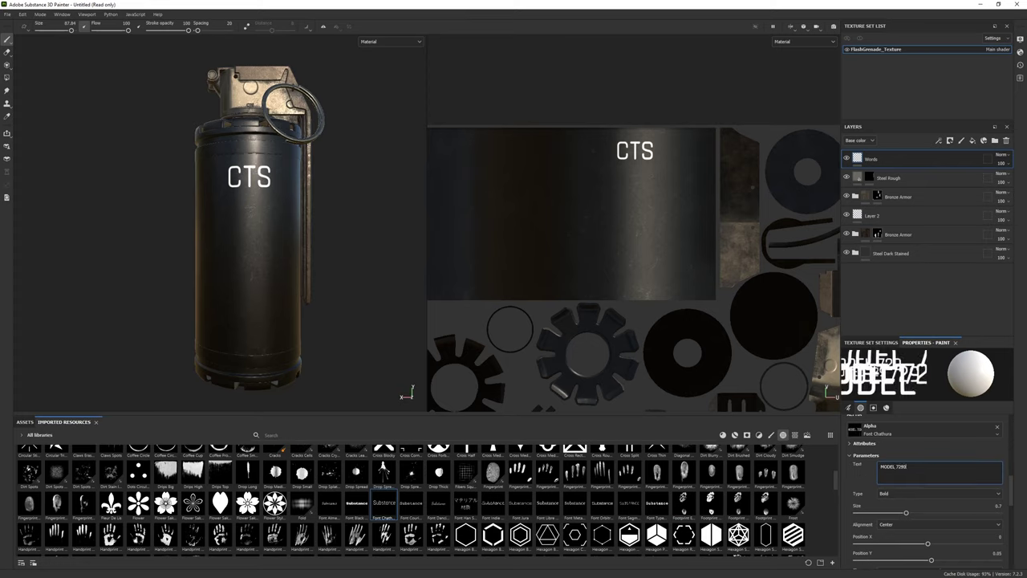
left_click(881, 513)
left_click(249, 203)
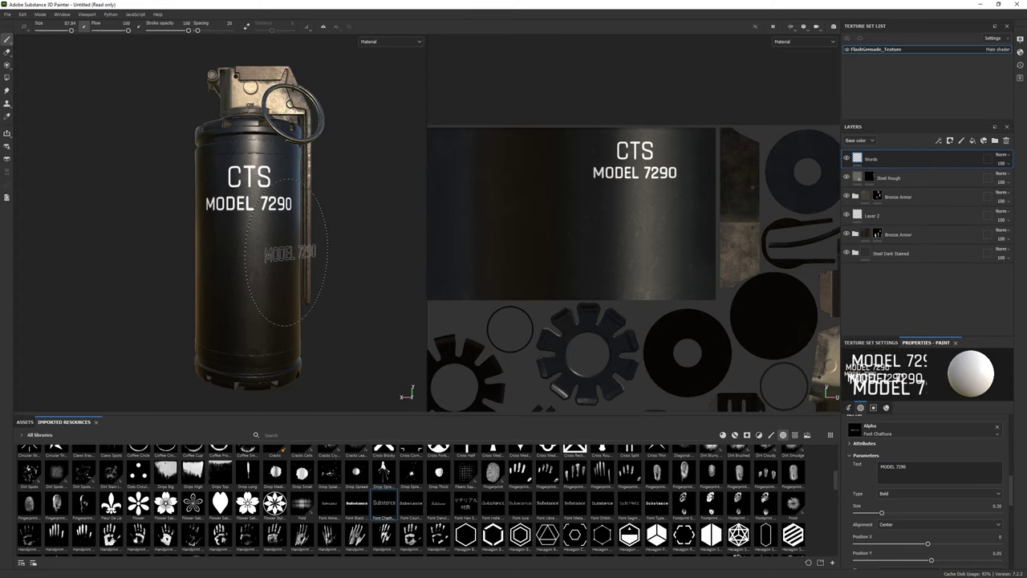
left_click(876, 513)
key("ctrl+z")
left_click(248, 203)
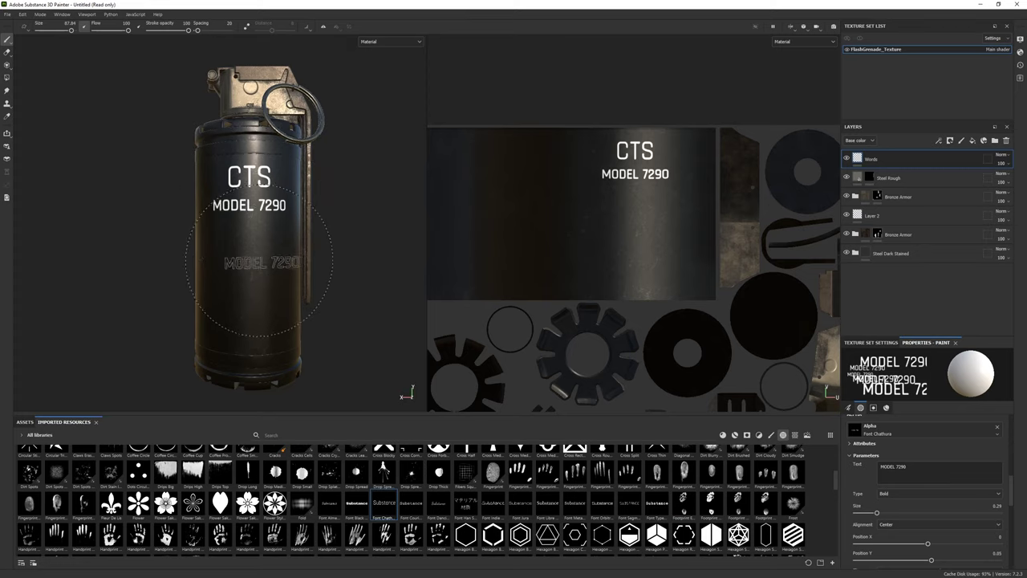
key("ctrl+z")
left_click(250, 205)
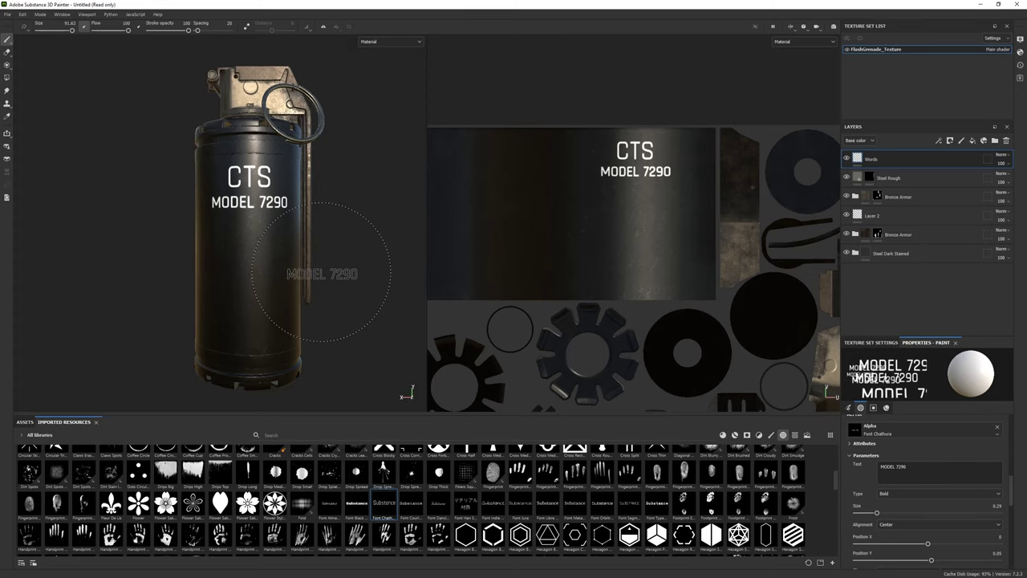
Step: Test-stamp FLASH BANG below the model line and undo it
type("FLASH BANG")
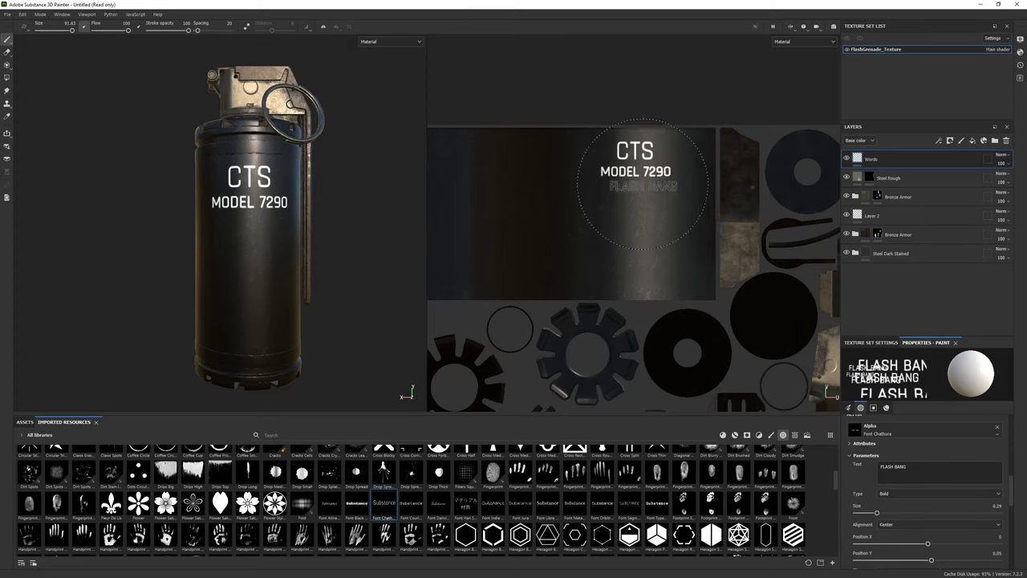
left_click(635, 186)
key("ctrl+z")
left_click(635, 187)
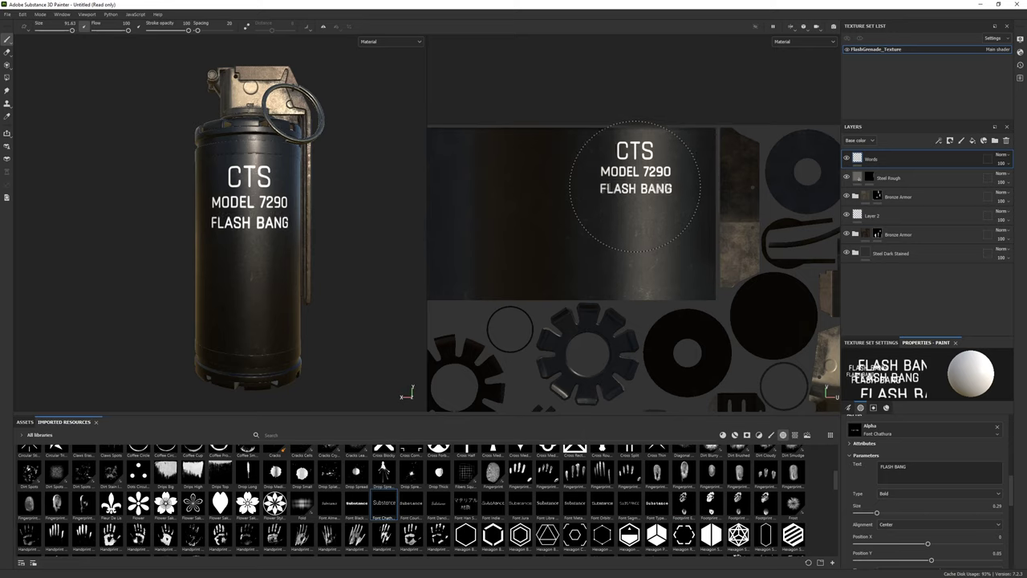
key("ctrl+z")
key("ctrl+z")
key("ctrl+z")
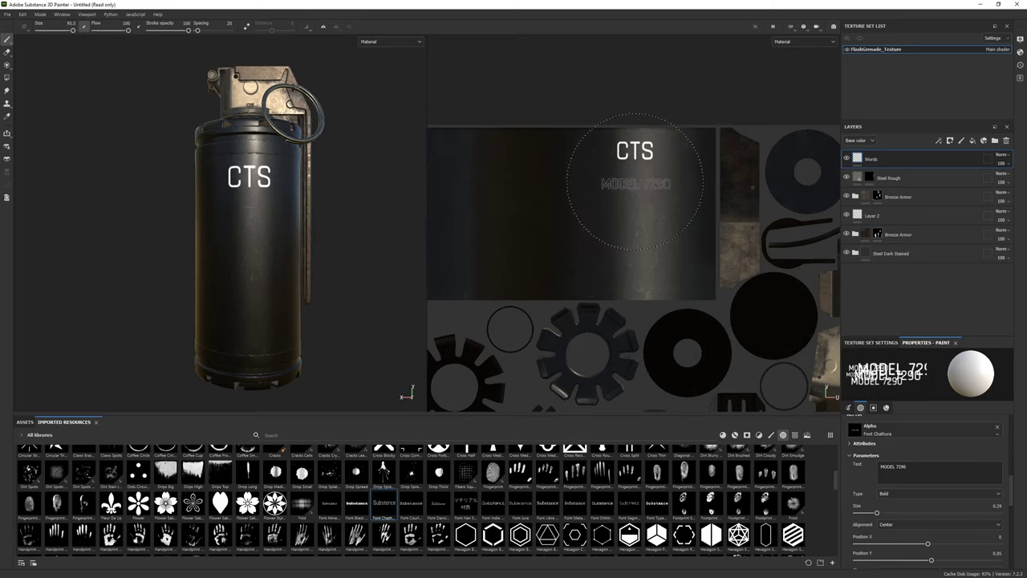
Step: Stamp MODEL 7290 and FLASH BANG lines below CTS
left_click(634, 170)
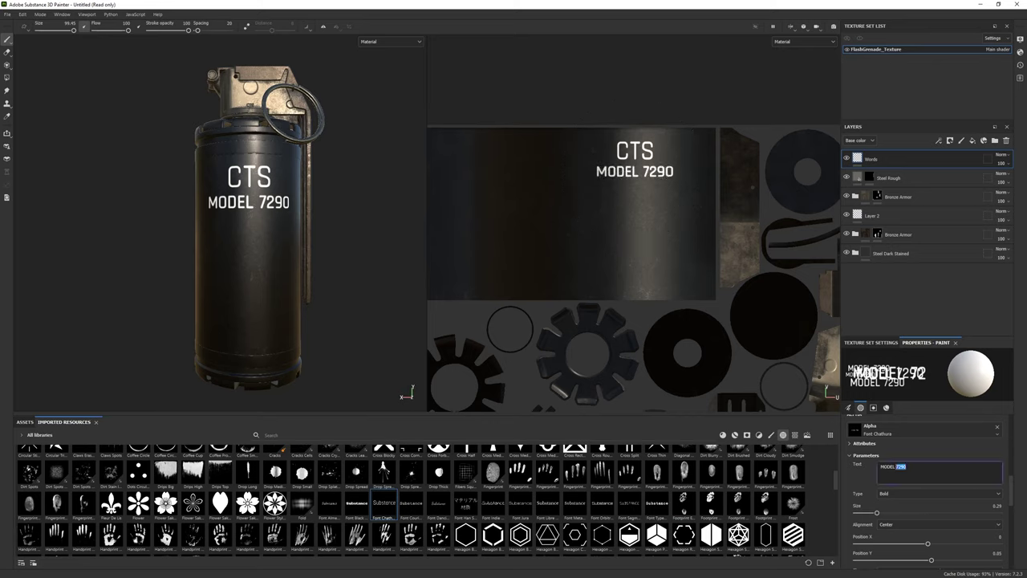
type("FLASH BANG")
left_click(634, 187)
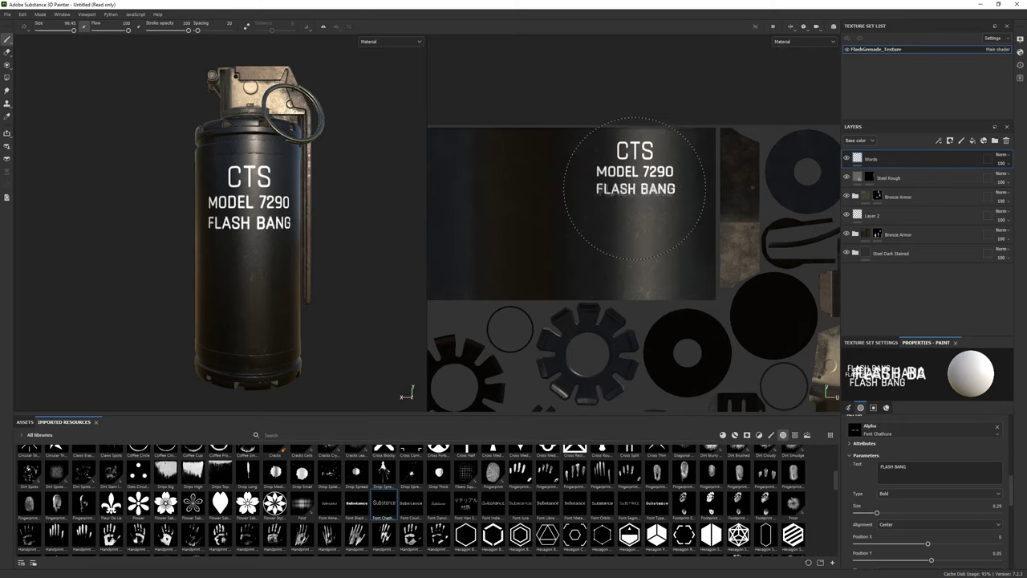
Step: Stamp 1.5 SECOND DELAY below FLASH BANG, checking it with undo and redo
type("1.5 SECO")
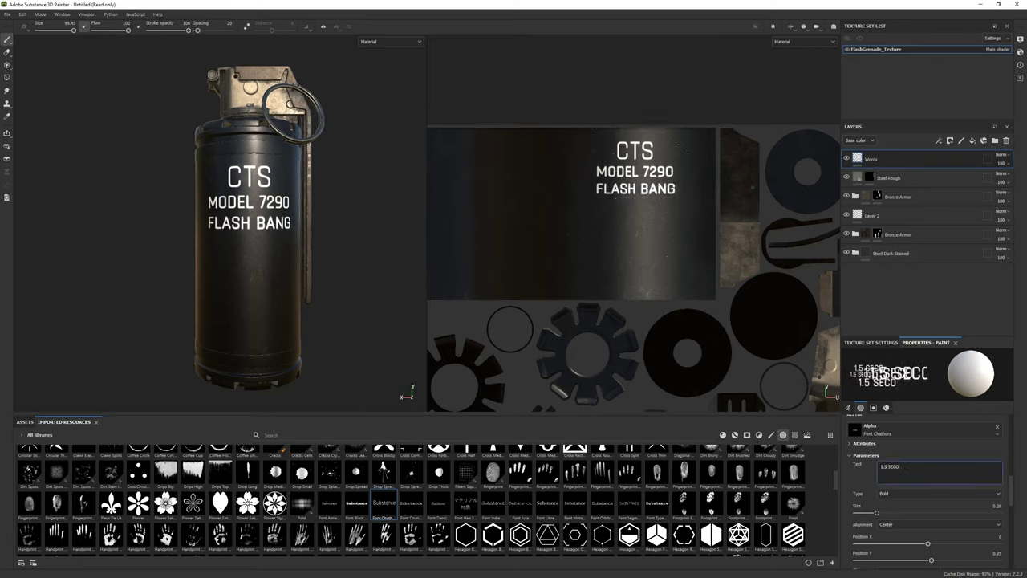
type("ND N")
key("BackSpace")
type("DELAY")
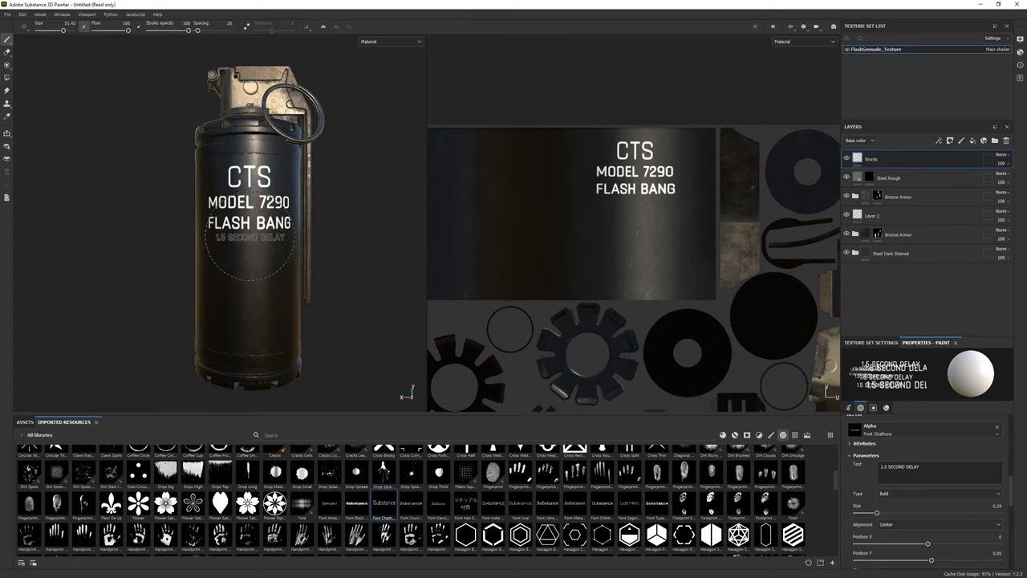
left_click(250, 237)
key("ctrl+z")
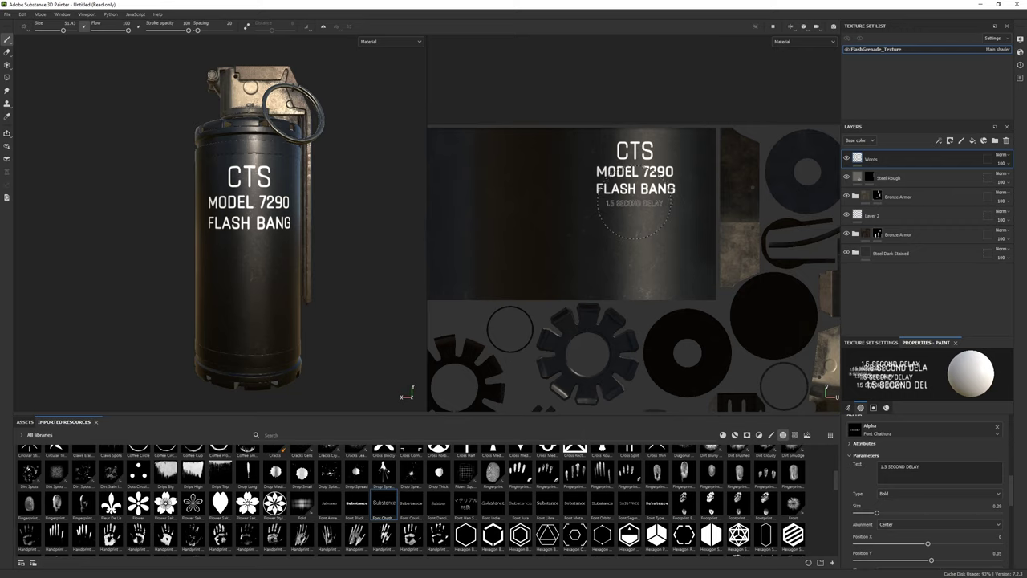
key("ctrl+y")
key("ctrl+z")
key("ctrl+y")
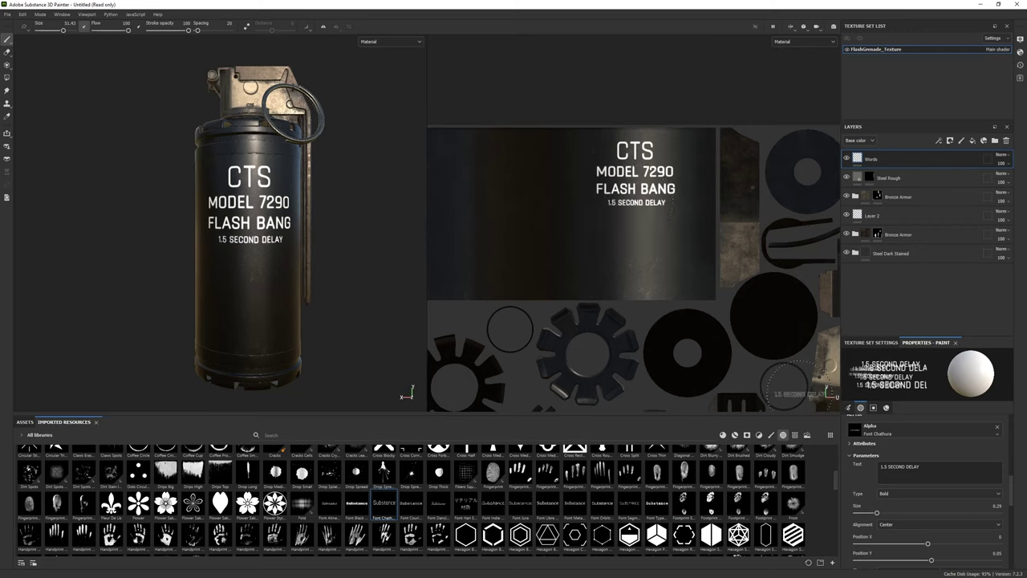
scroll(923, 481, "up", 1)
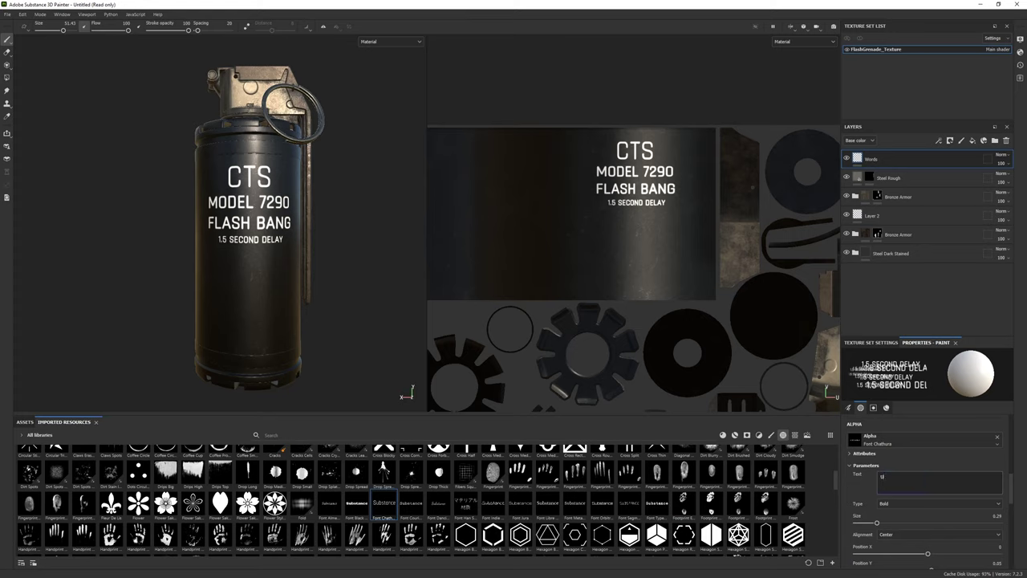
Step: Stamp U.S. PATENT 5,654,523 below the delay line
type(".S. PATENT 5")
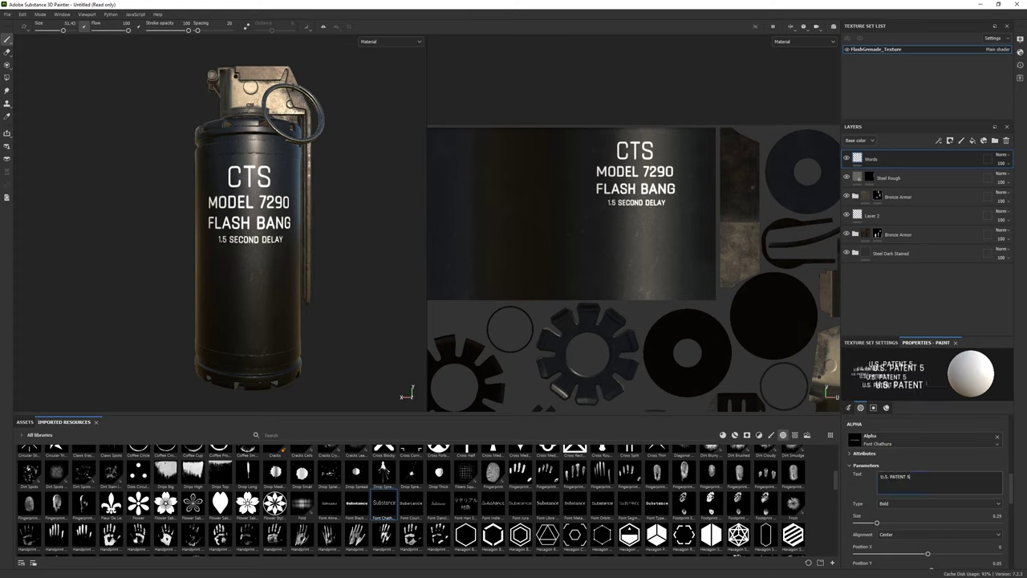
type(",654,523")
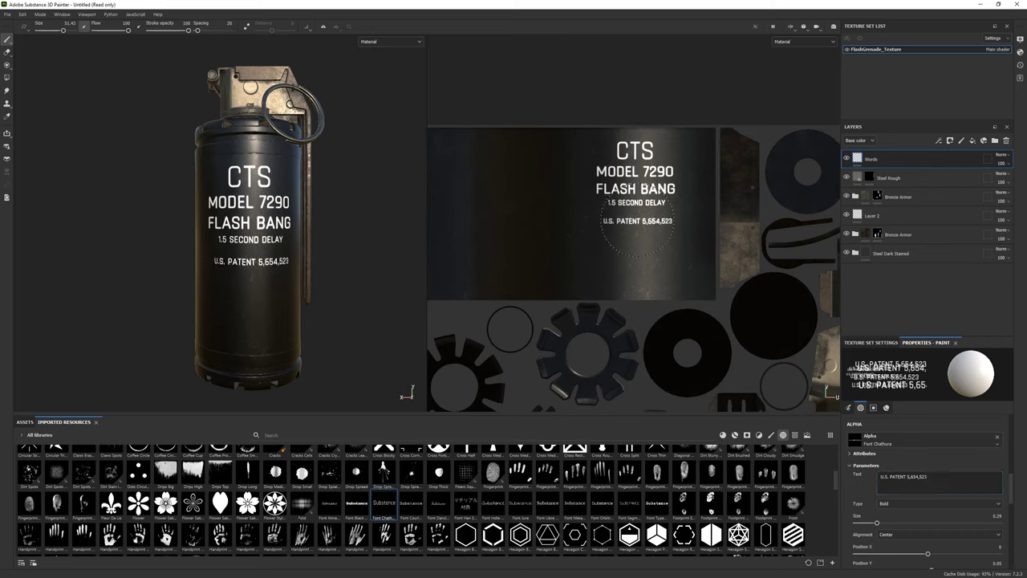
left_click(635, 222)
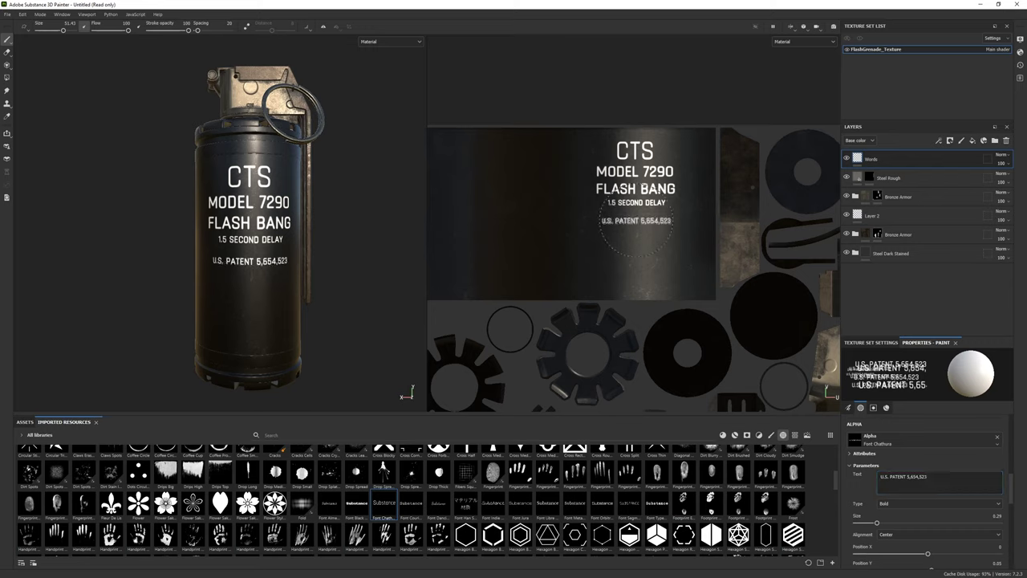
key("ctrl+z")
key("ctrl+y")
key("ctrl+z")
key("ctrl+y")
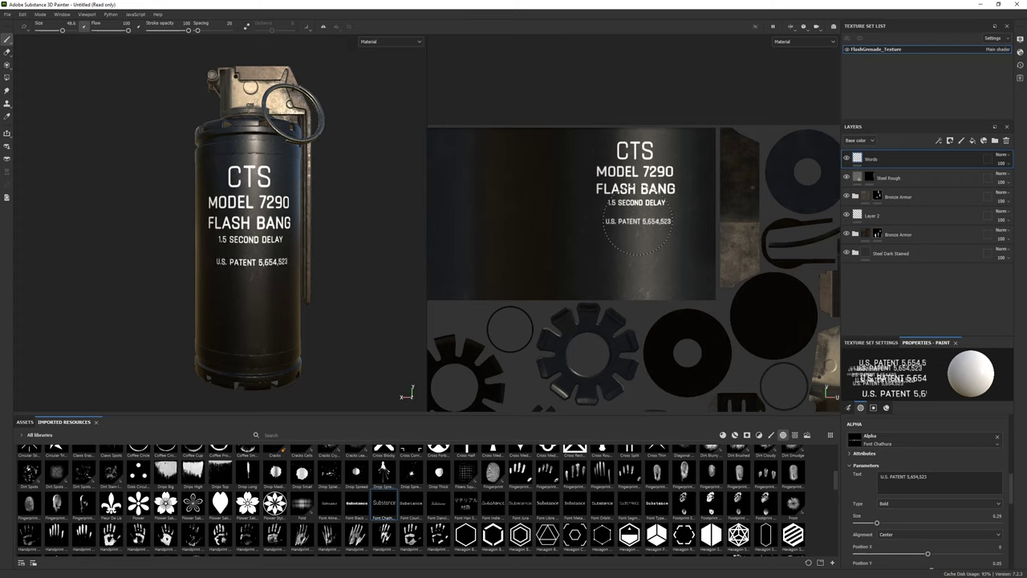
key("ctrl+z")
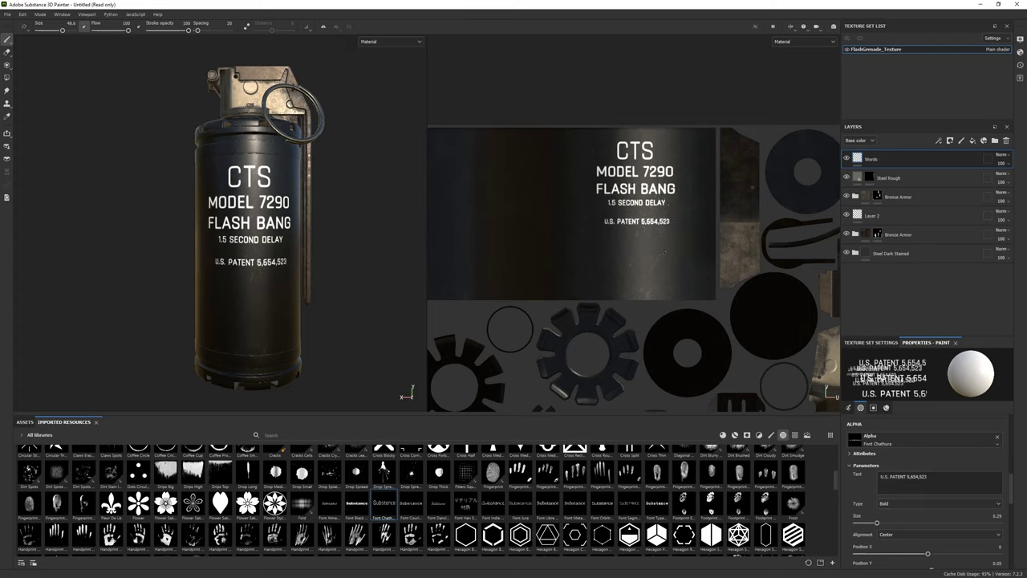
Step: Enlarge the brush to about 73.41, stamp COMBINED TACTICAL SYSTEMS, then enter the street-address line
type("COMBINED TACTICAL")
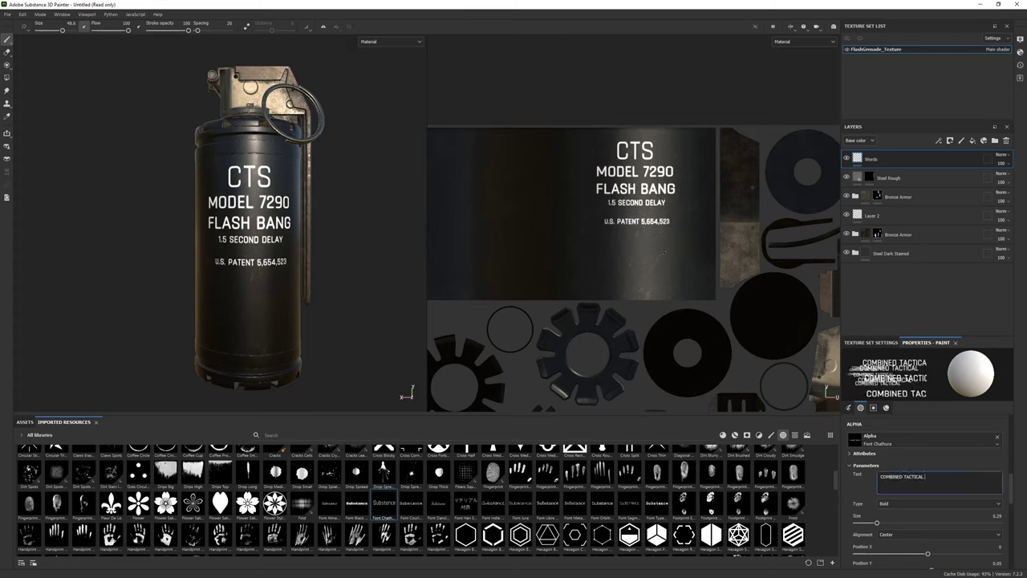
type(" SYSTEMS")
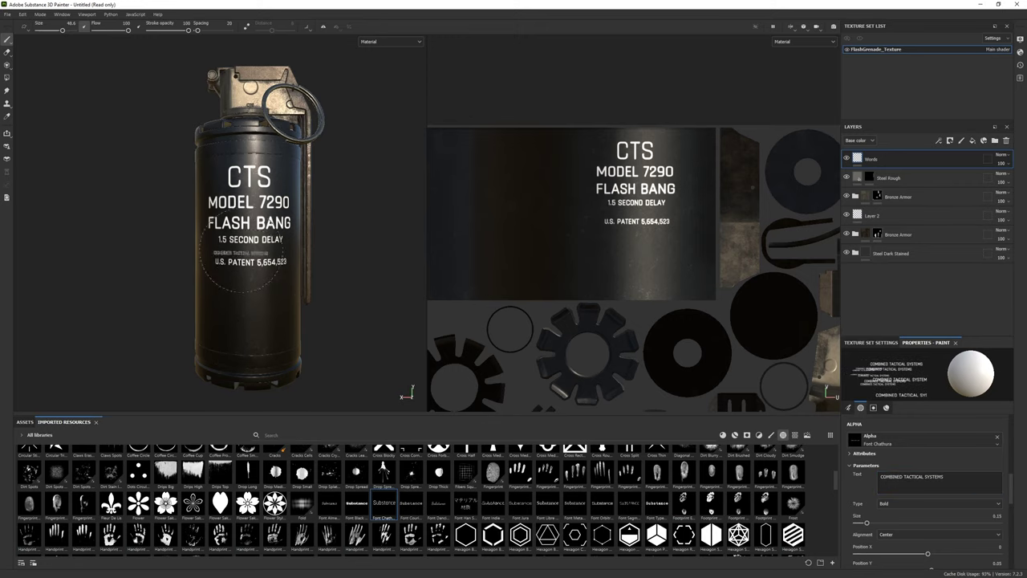
right_click_drag(243, 260, 272, 260, "ctrl")
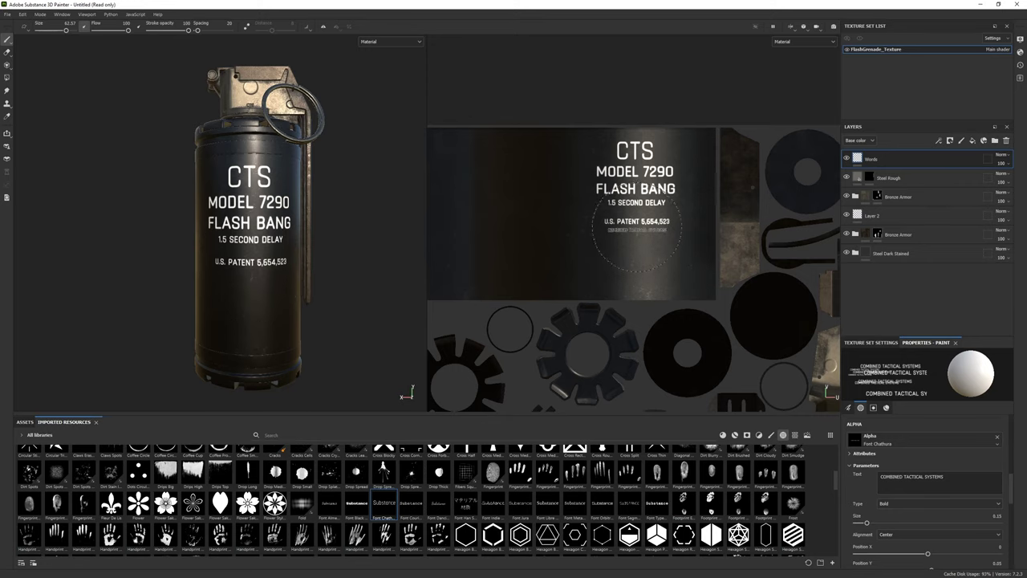
right_click_drag(636, 230, 635, 232, "ctrl")
left_click(635, 234)
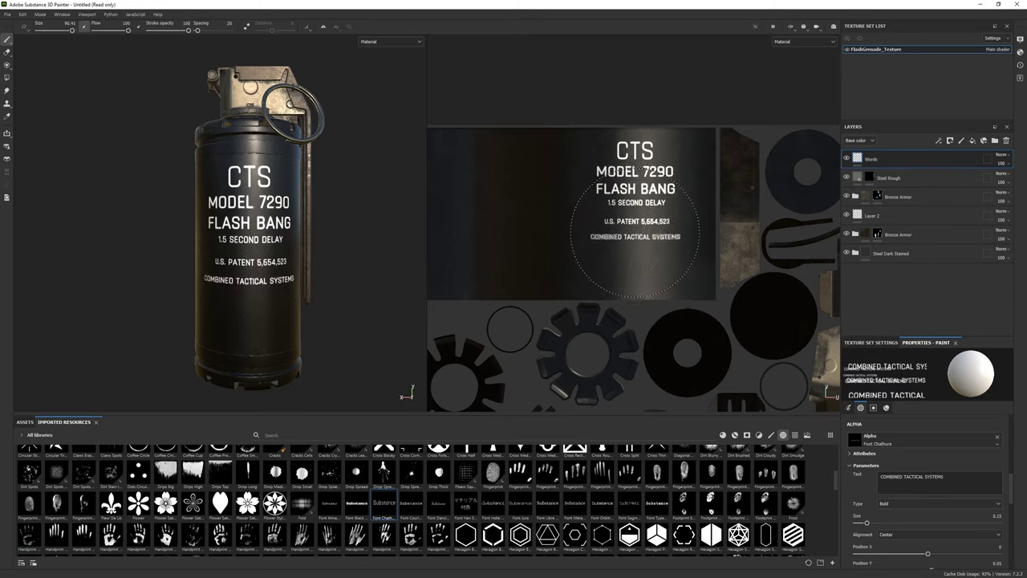
type("388 KINSMAN ROAD")
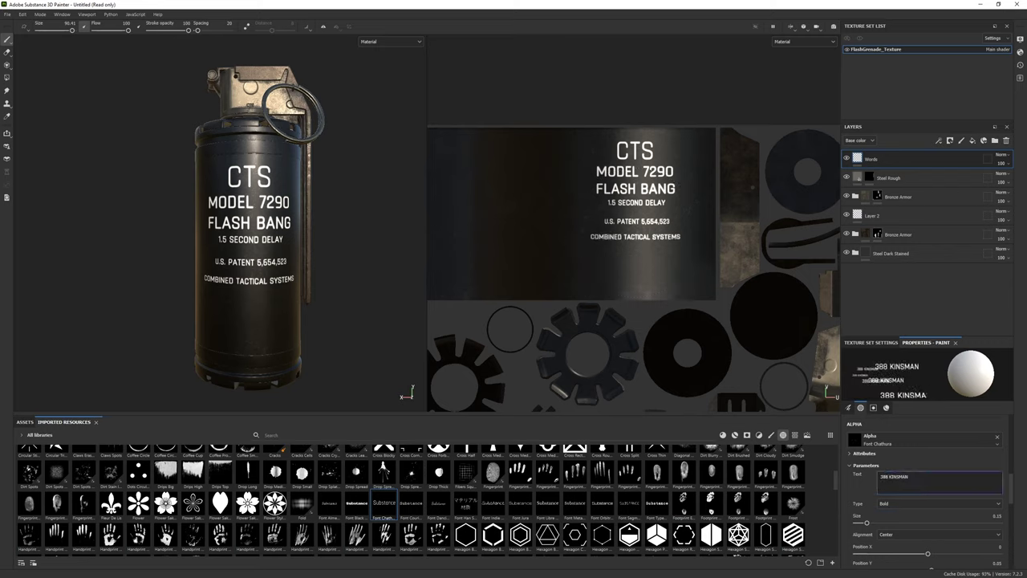
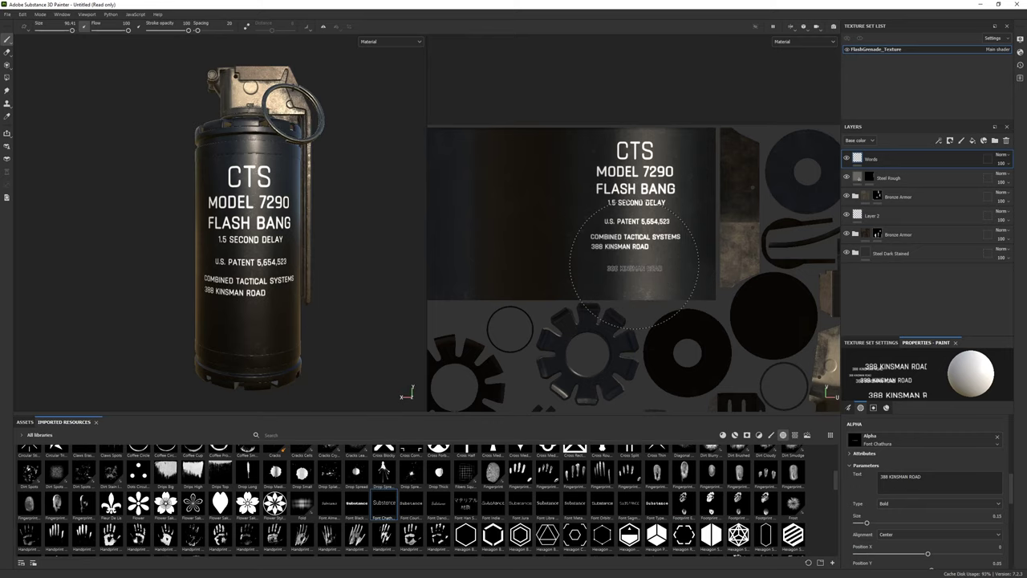
Step: Stamp the street address line and the city and ZIP line under the company name
left_click(619, 244)
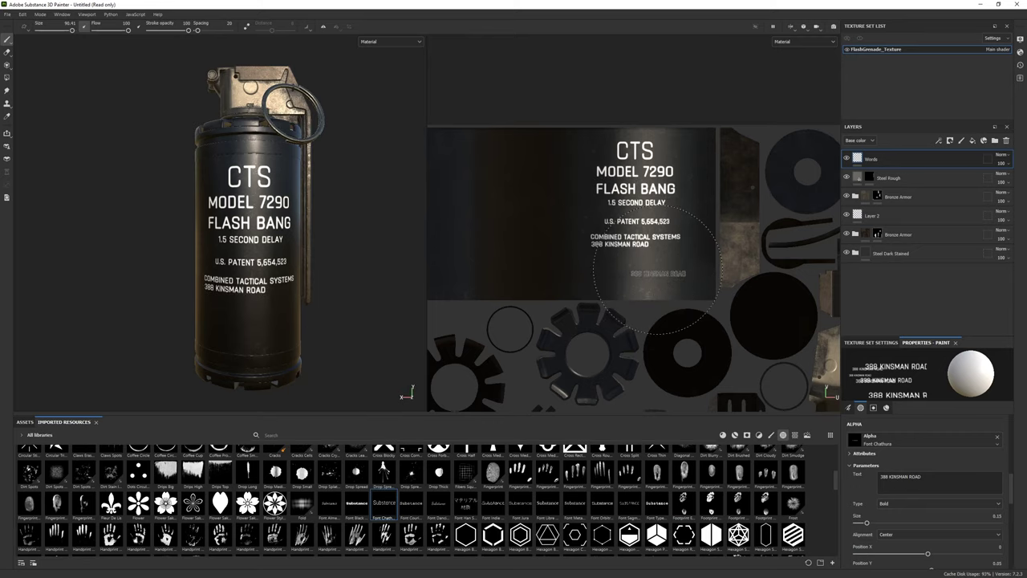
key("ctrl+a")
type("JAMESTOW")
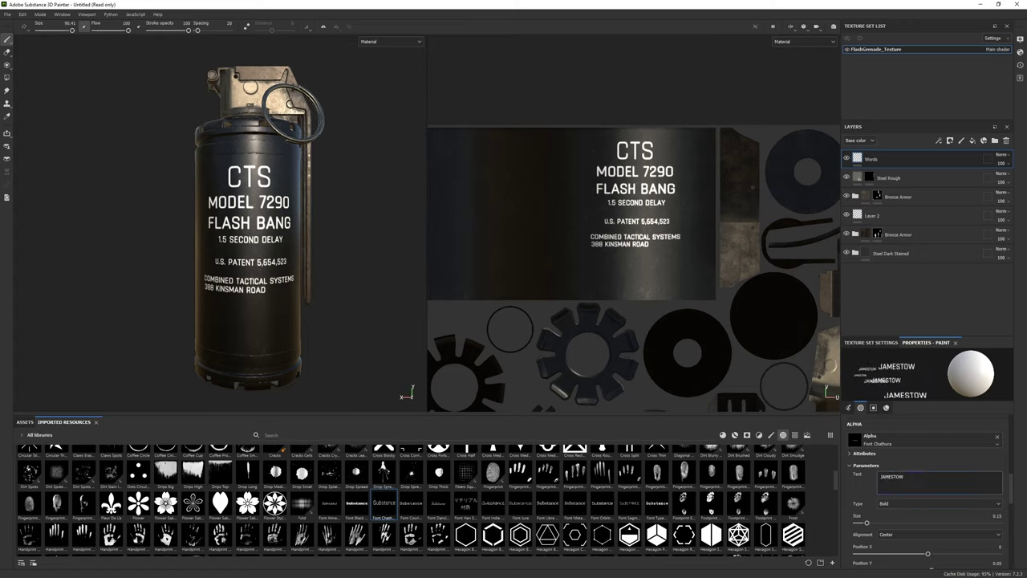
type("N, PA 16134")
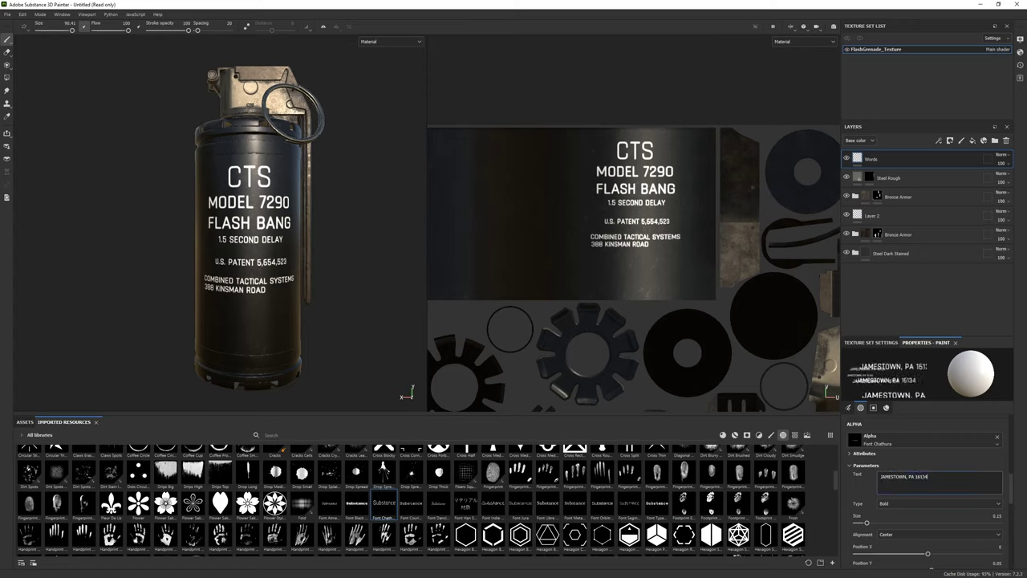
left_click(623, 252)
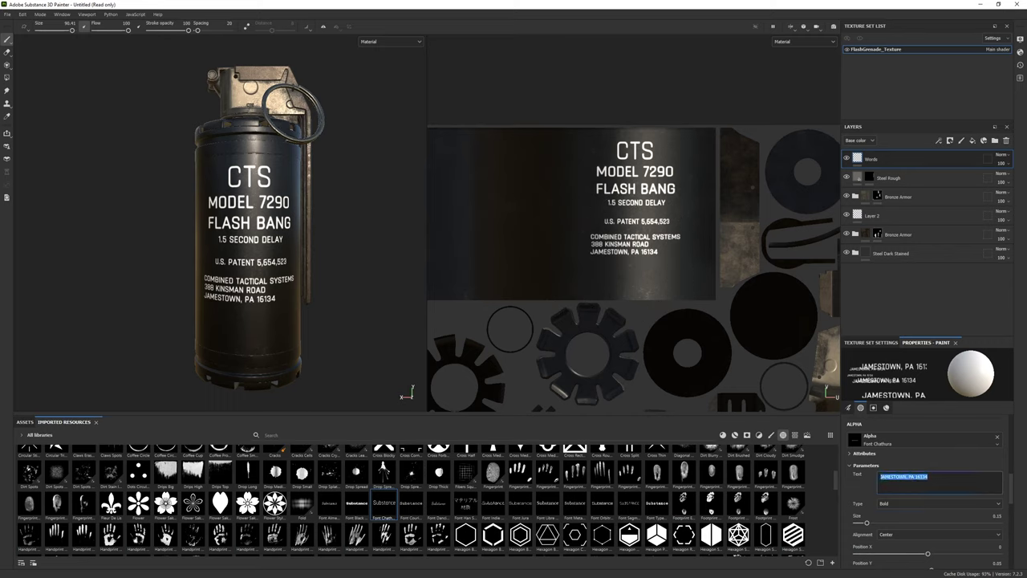
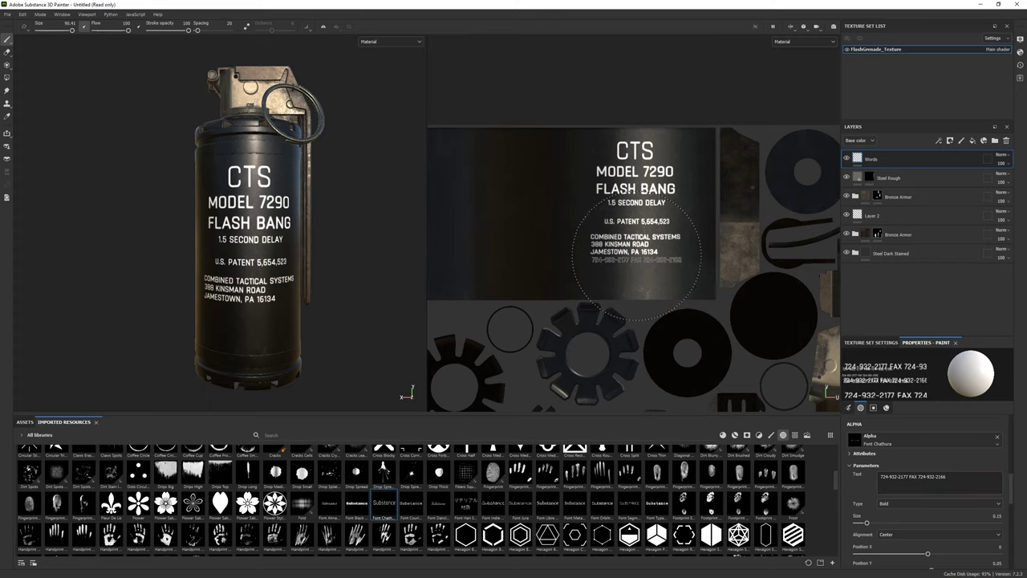
Step: Stamp the phone and fax line, then set the stamp text to 'MADE IN U.S.A'
left_click(639, 258)
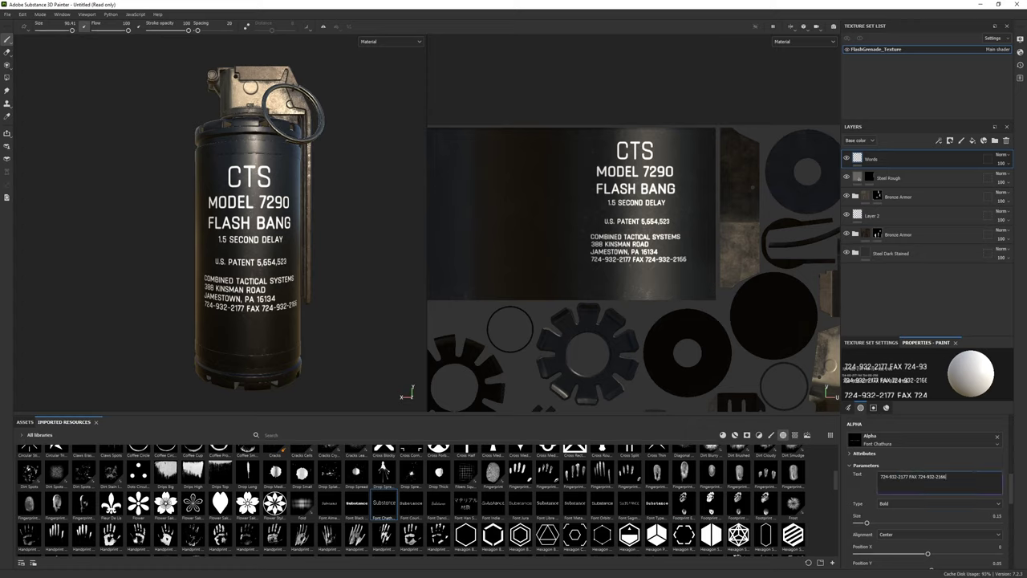
key("ctrl+a")
type("MADE IN U.S.A")
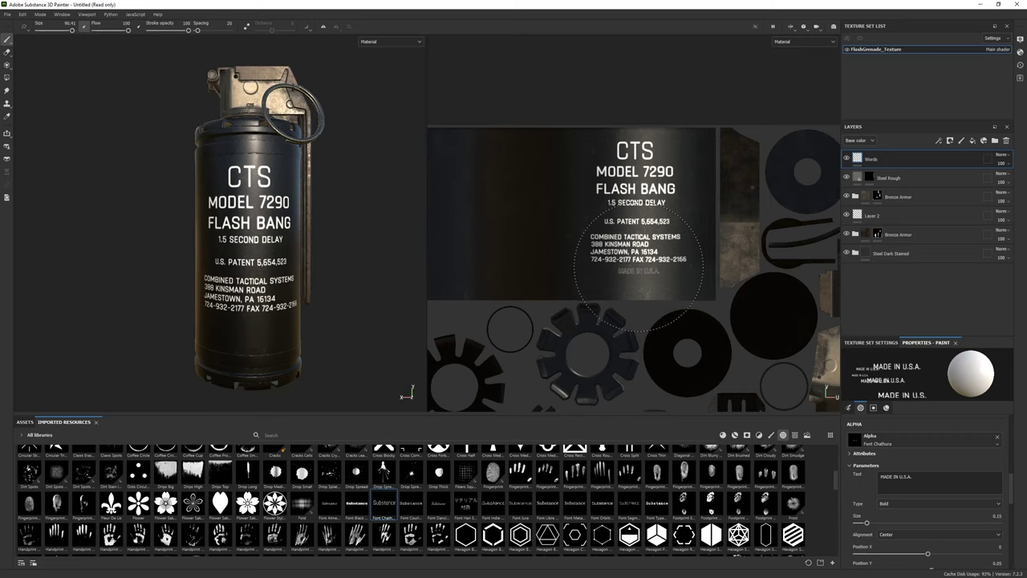
key("ctrl+z")
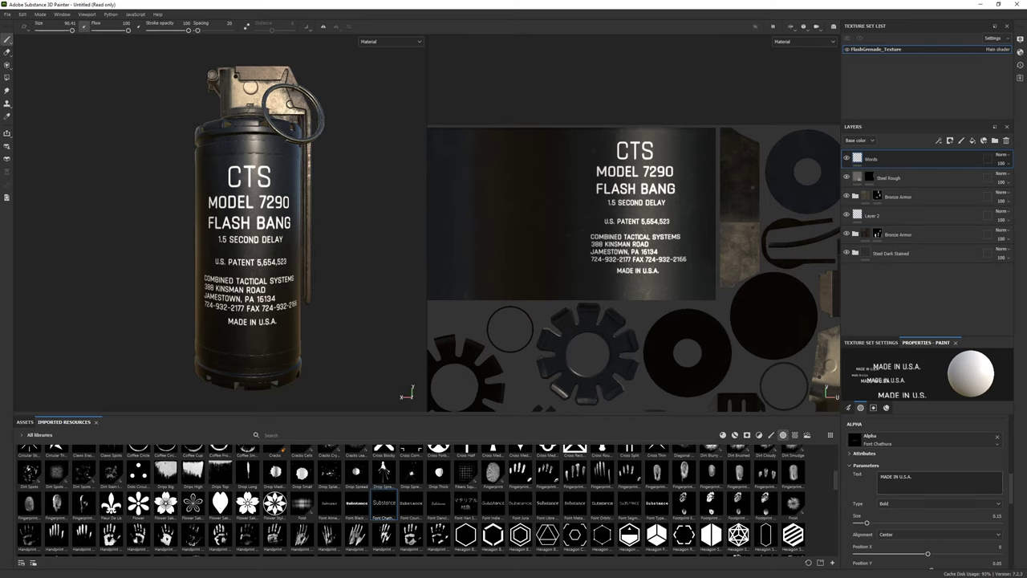
type("012")
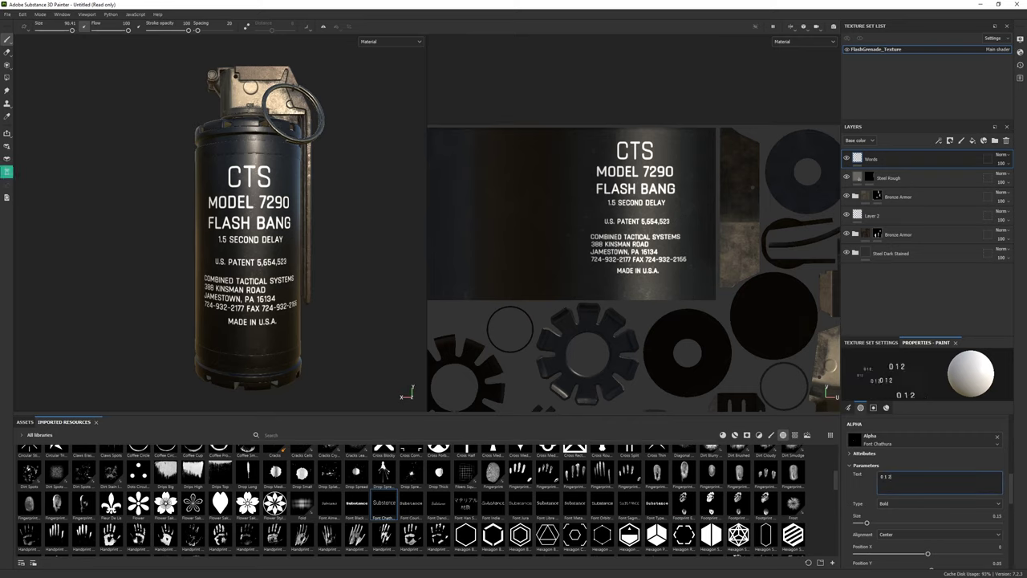
type("3456")
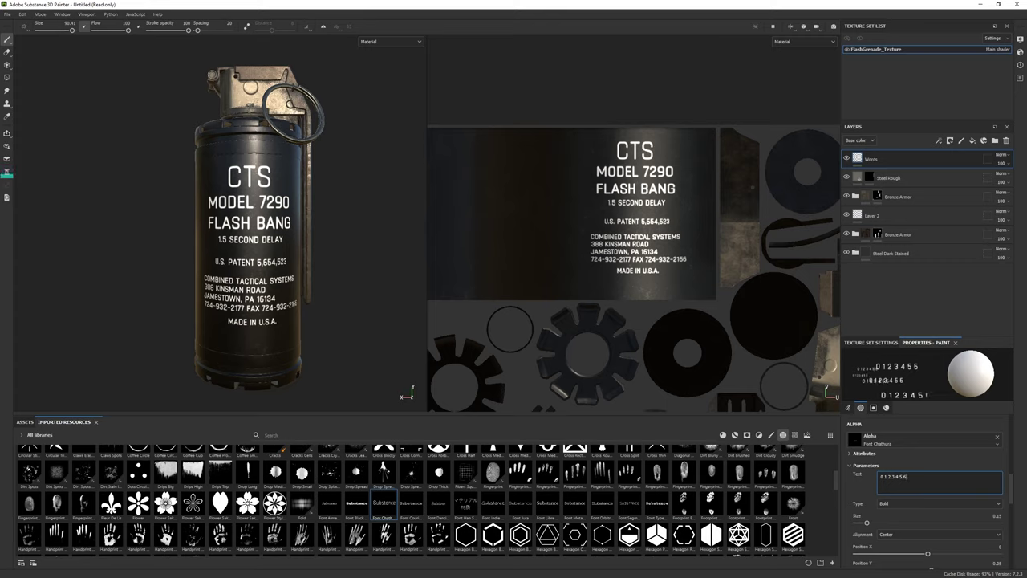
key("Home")
type("890")
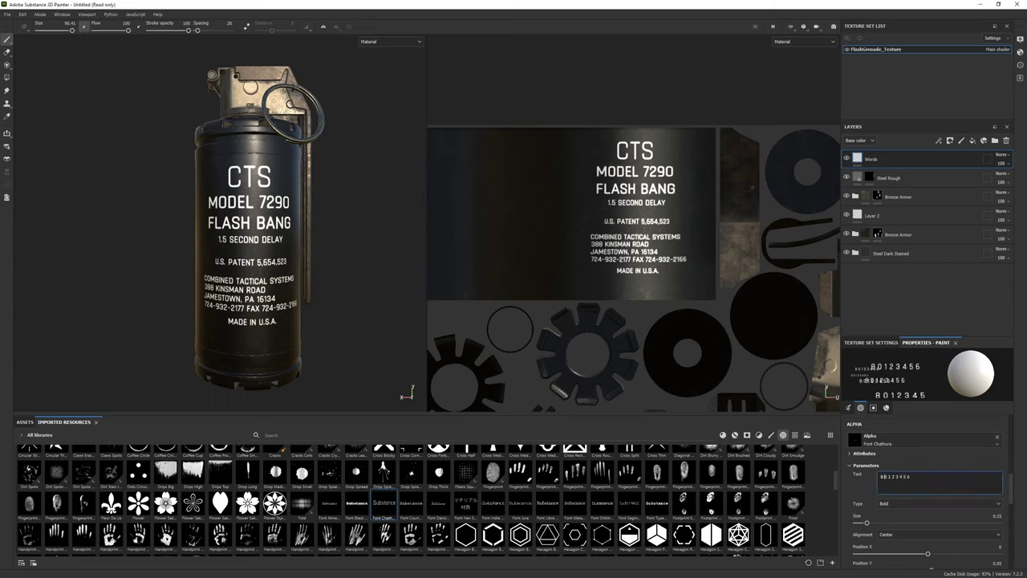
key("BackSpace")
key("BackSpace")
key("BackSpace")
type("890")
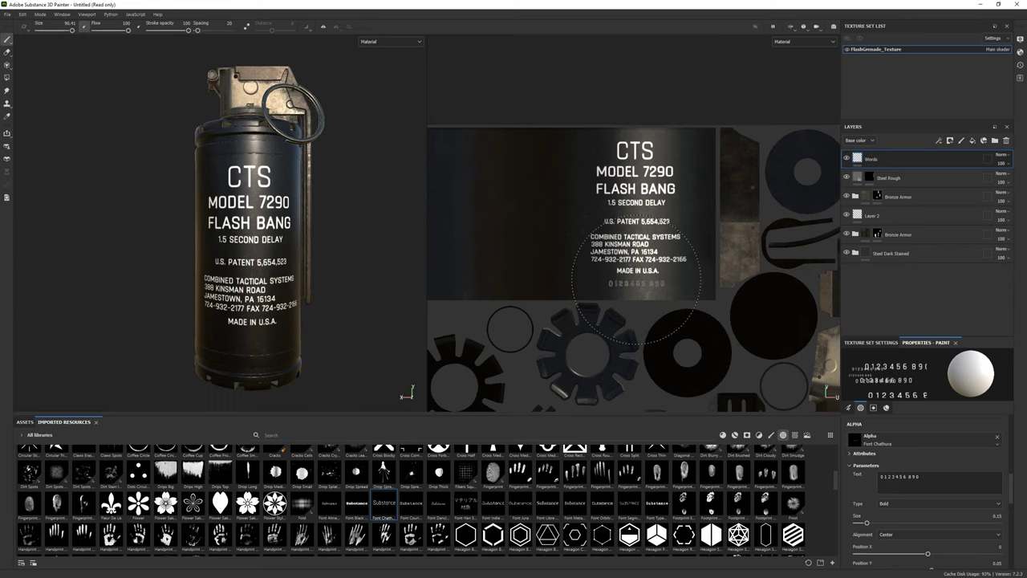
left_click(635, 284)
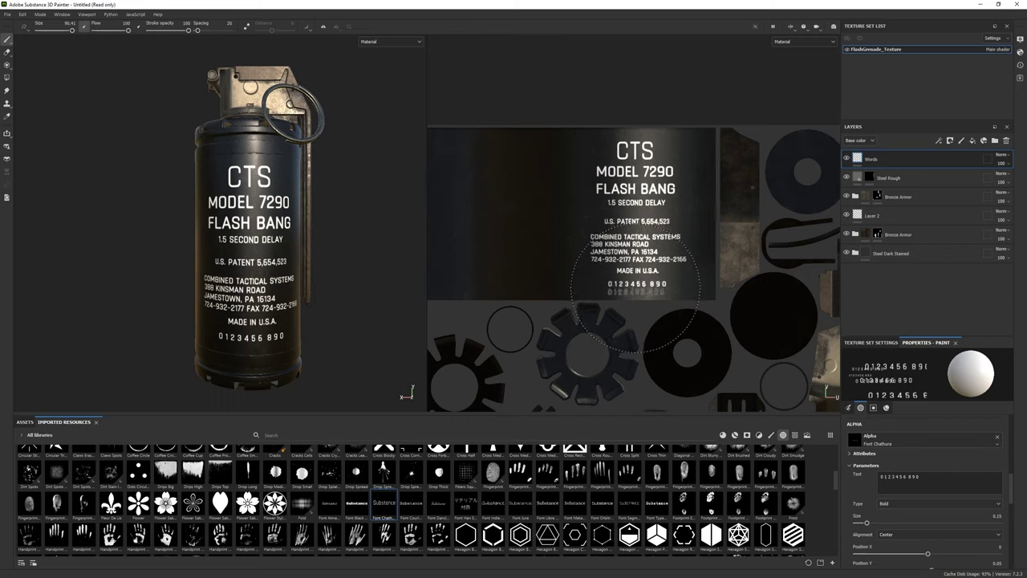
key("ctrl+z")
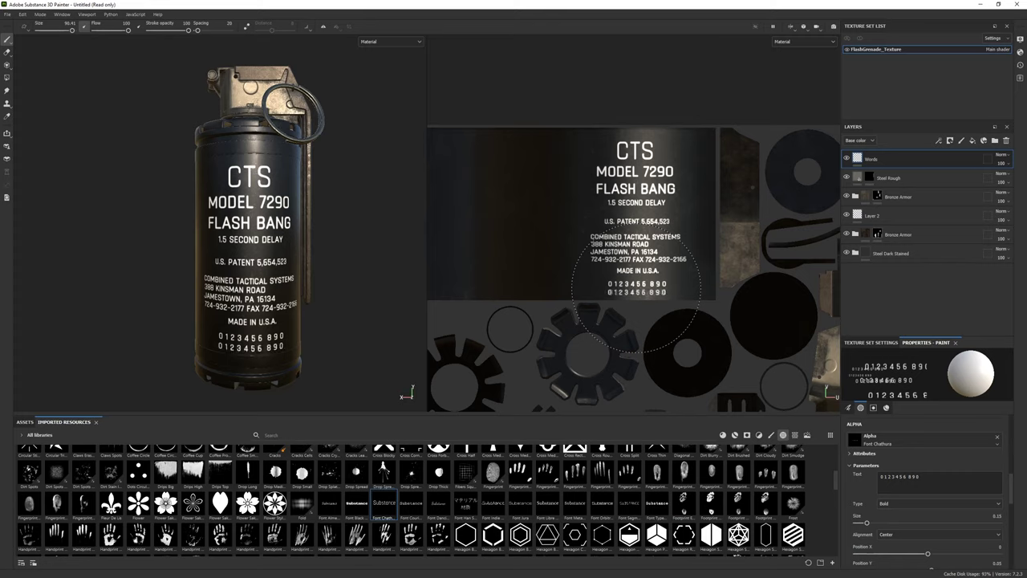
Step: Orbit and zoom around the grenade to check the printed digit rows
scroll(297, 297, "down", 3)
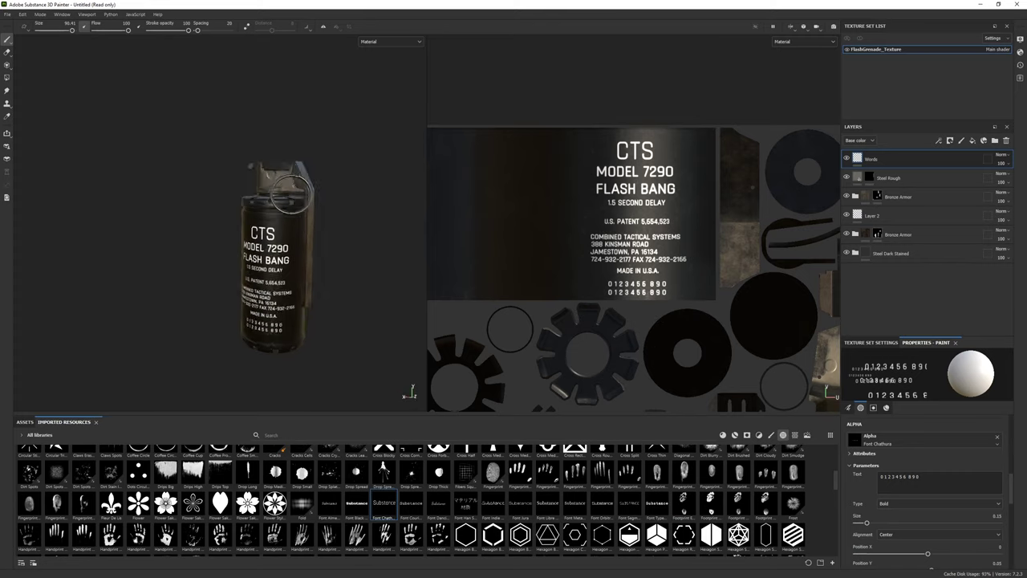
left_click_drag(285, 273, 297, 273, "alt")
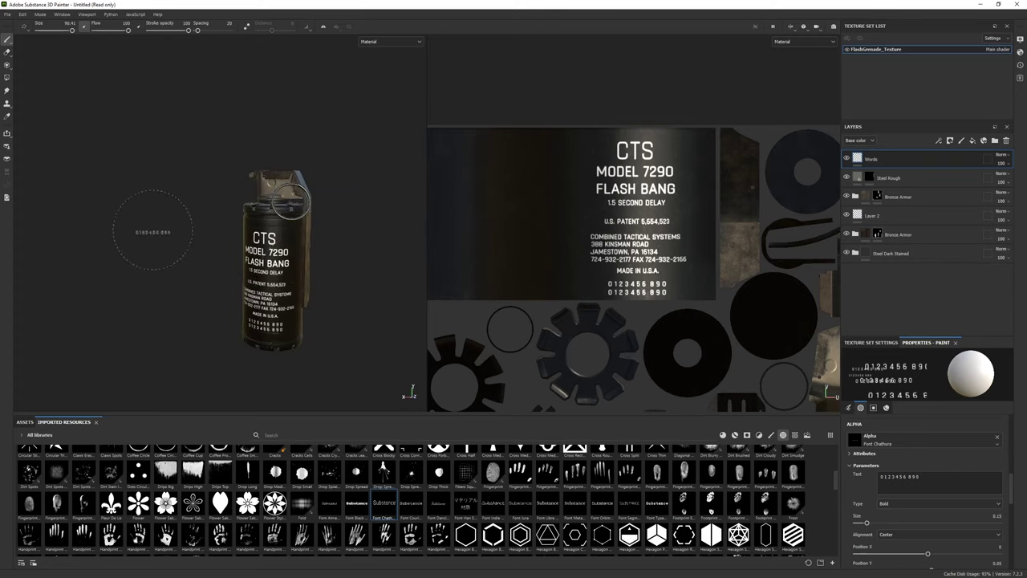
left_click_drag(152, 231, 255, 309, "alt")
key("ctrl+z")
key("ctrl+z")
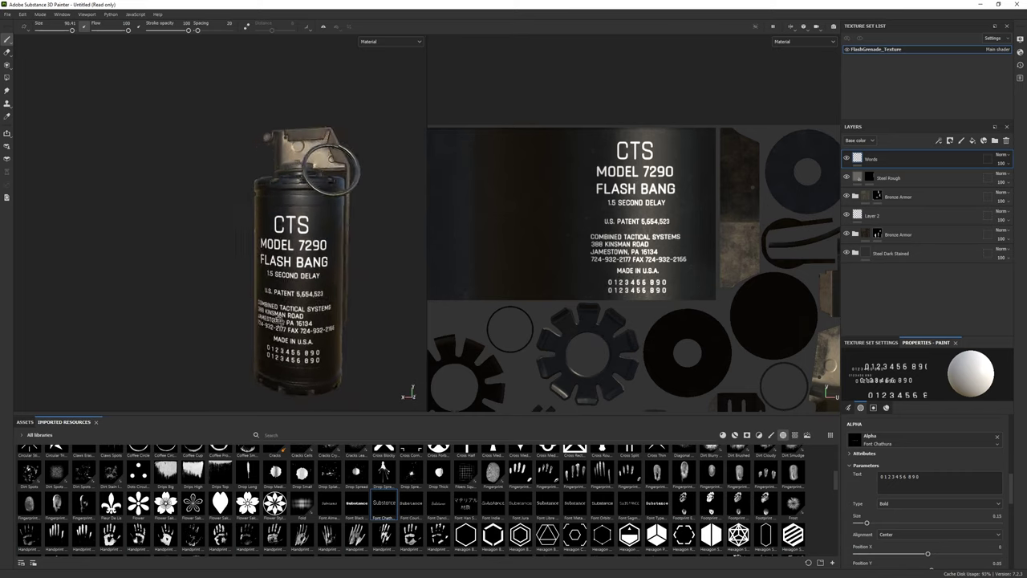
scroll(328, 317, "down", 3)
Step: Replace the old heading with a 'CTS' stamp in the Orbitron font at the top of the label
mouse_move(328, 318)
left_mouse_down("alt")
mouse_move(205, 283)
mouse_move(313, 333)
left_mouse_up("alt")
key("ctrl+z")
left_click(881, 476)
type("CTS")
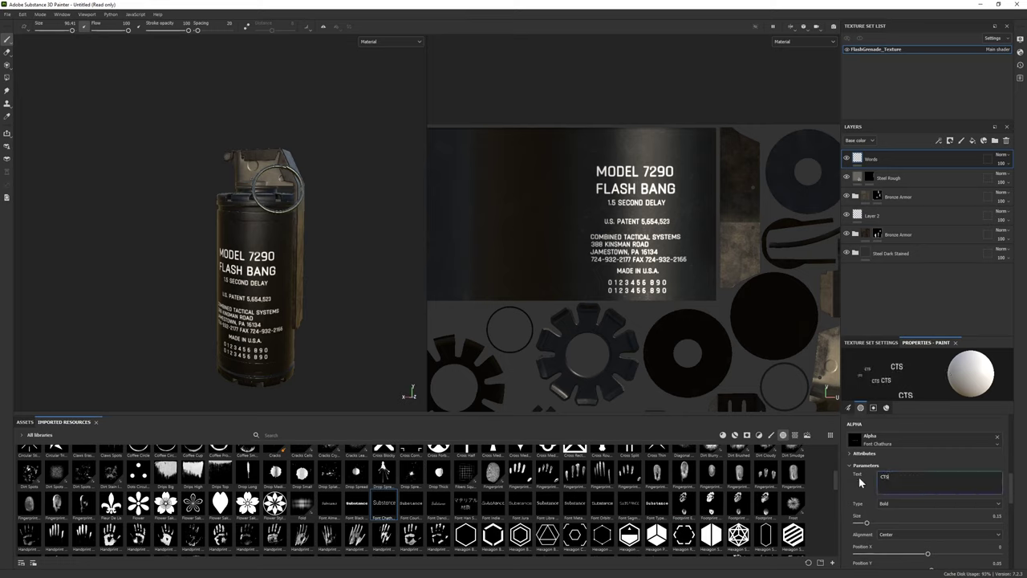
left_click(602, 503)
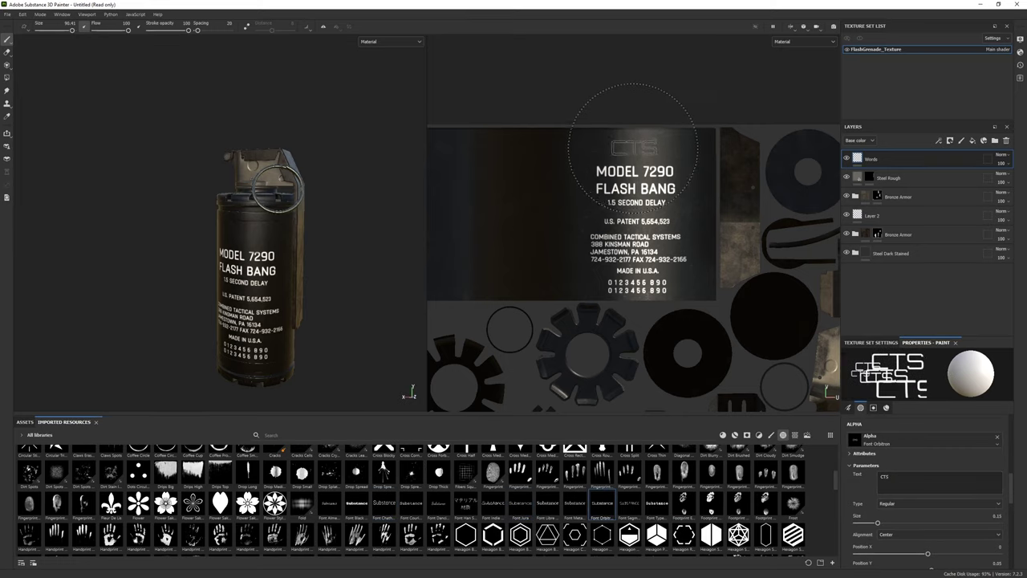
key("f")
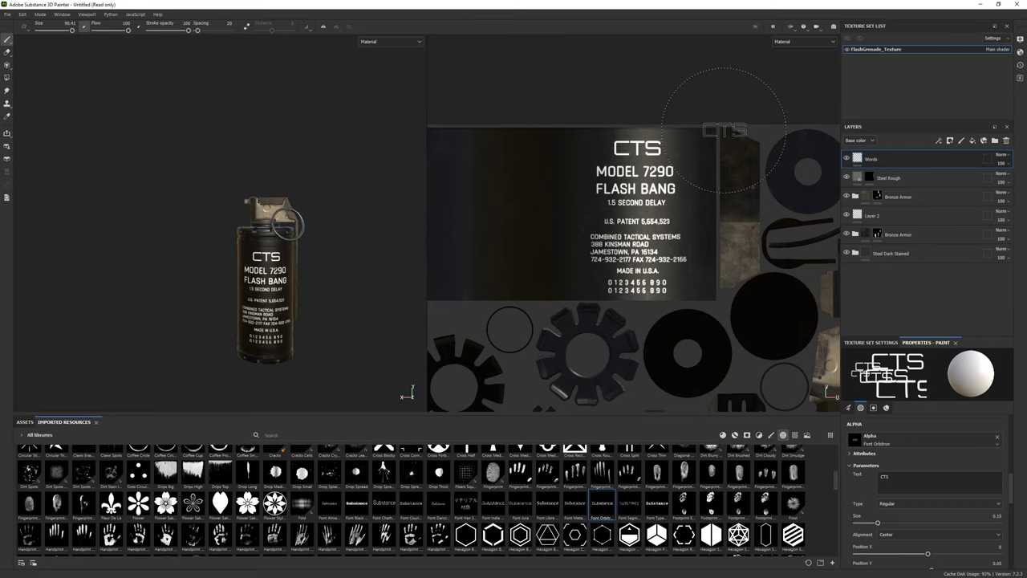
key("f")
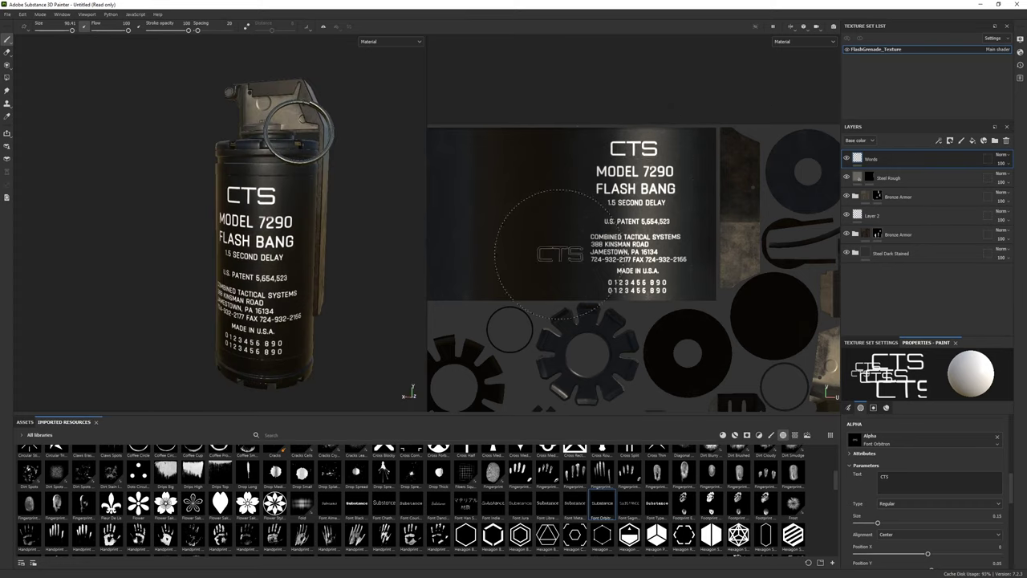
key("2")
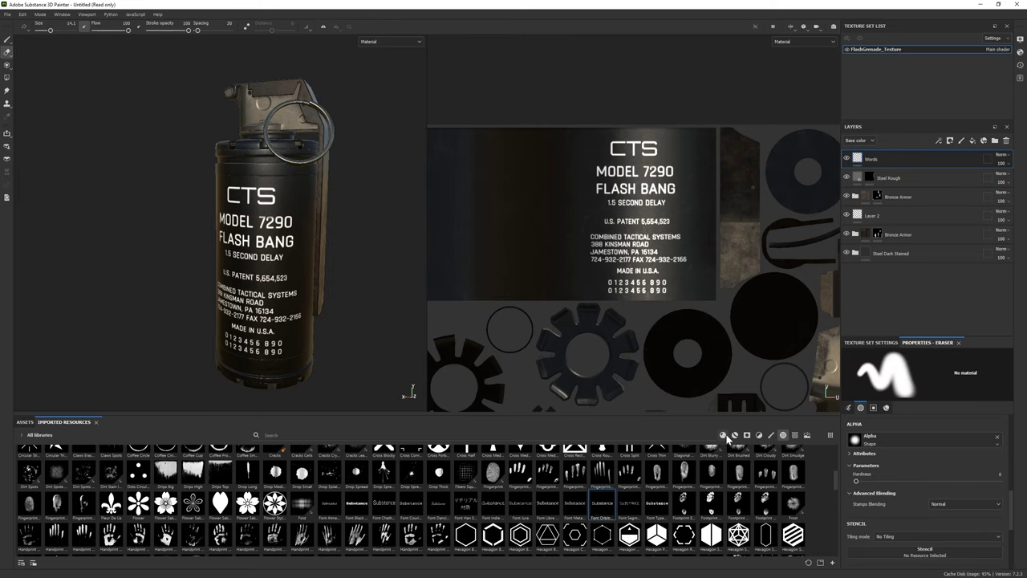
Step: Give the eraser the Dirt Spots Hollow alpha and shrink the brush
scroll(262, 521, "down", 2)
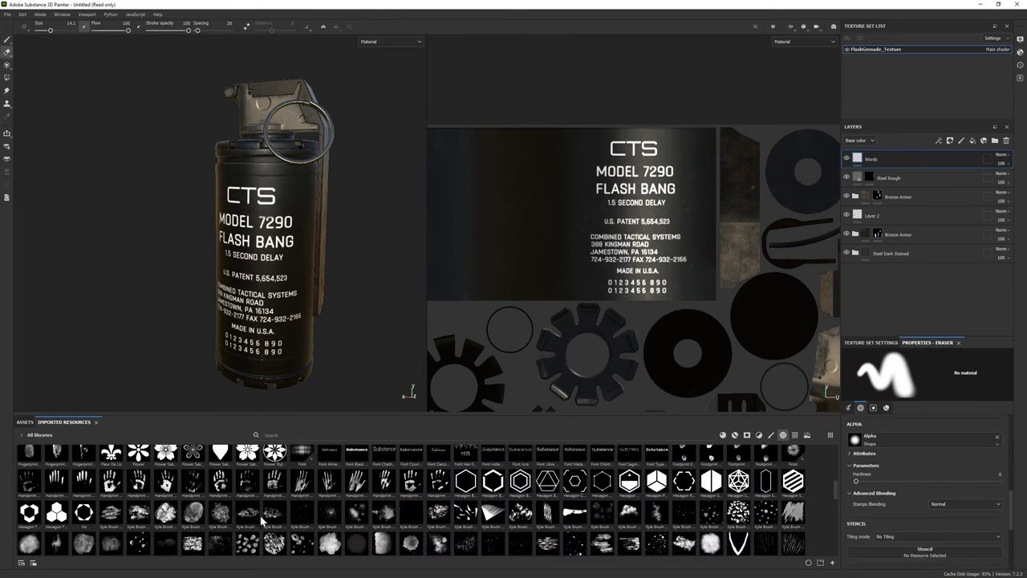
scroll(326, 517, "up", 3)
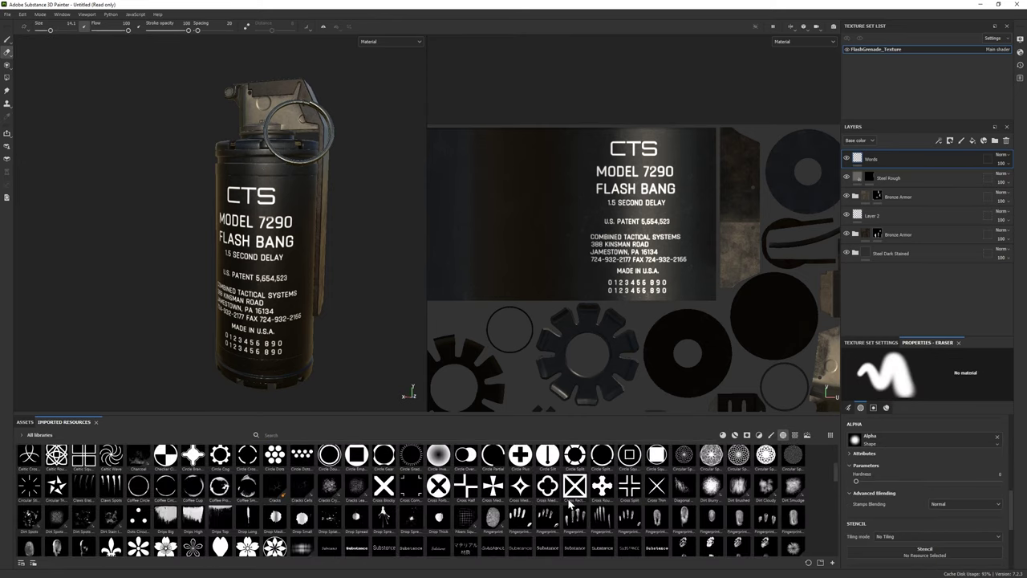
left_click(90, 523)
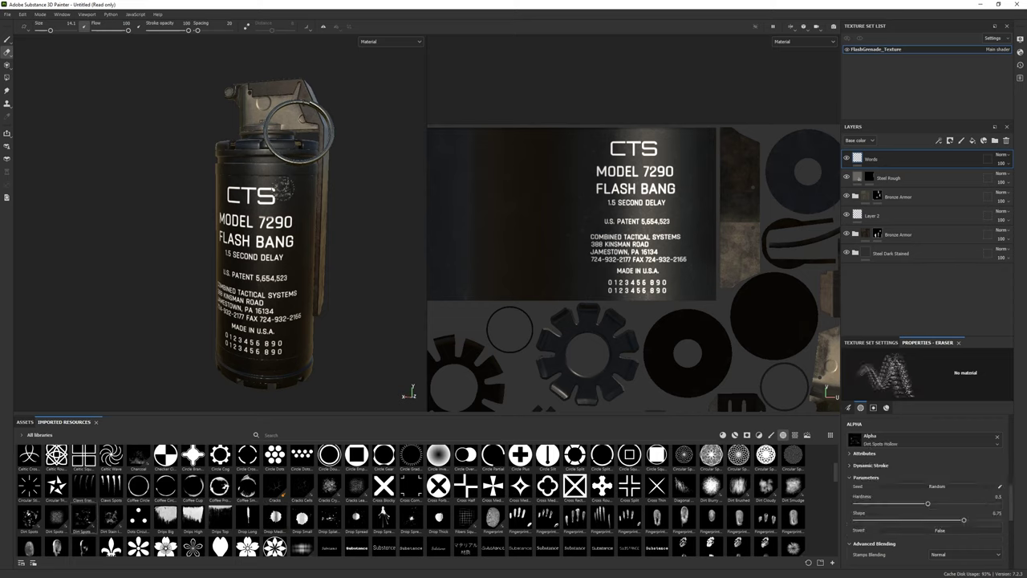
scroll(226, 182, "up", 2)
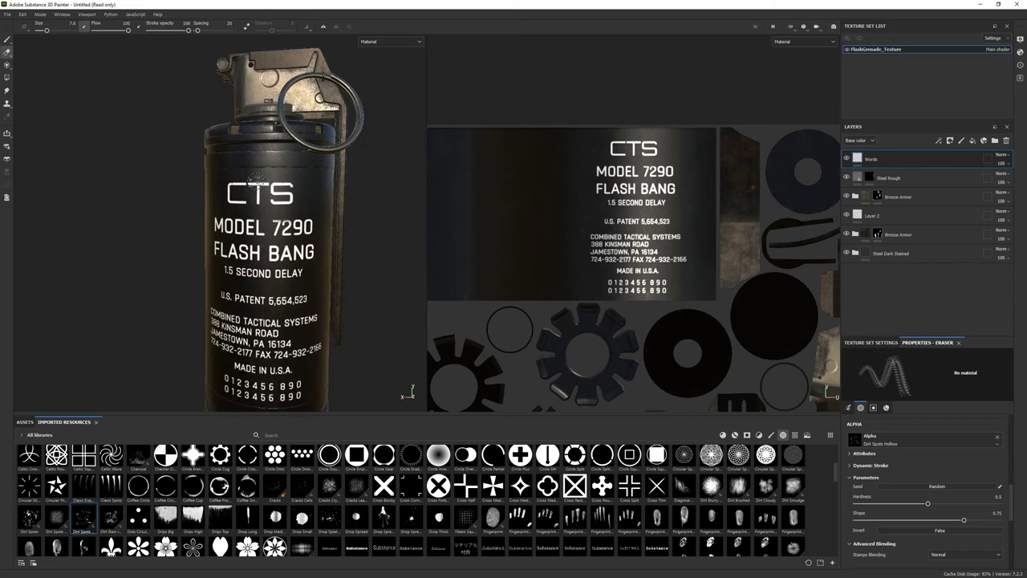
scroll(248, 178, "up", 2)
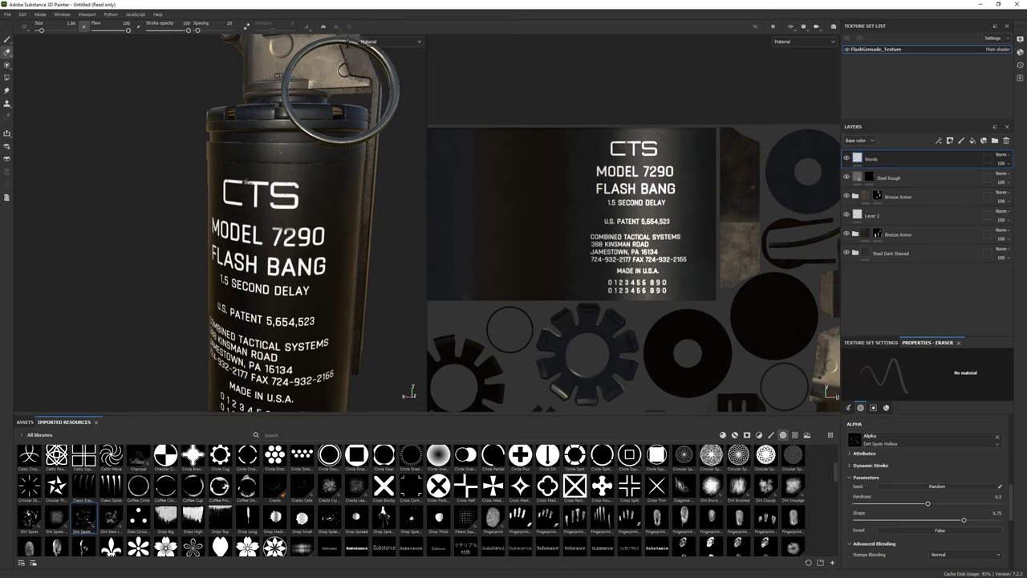
scroll(523, 521, "down", 5)
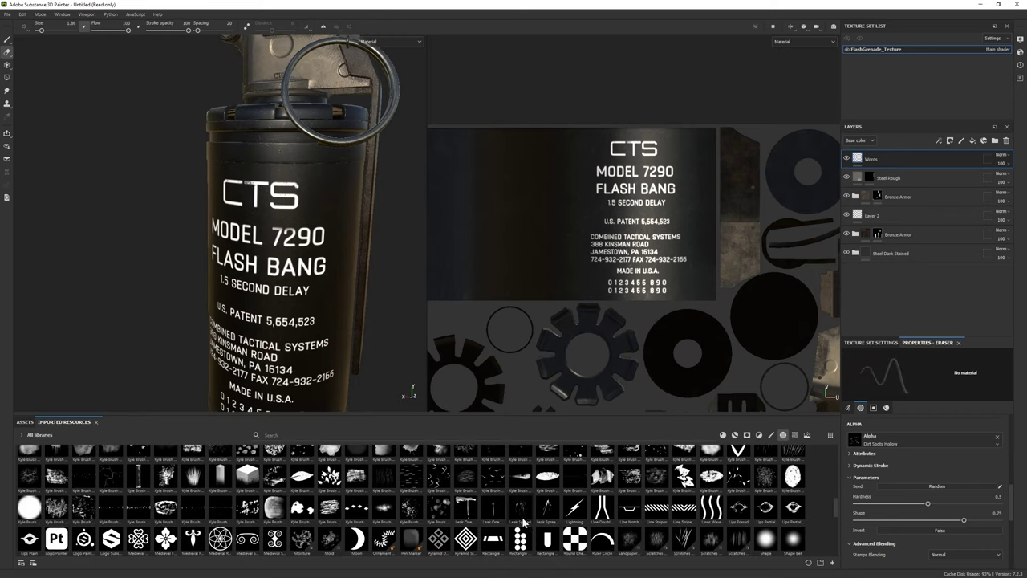
scroll(481, 497, "up", 3)
scroll(273, 241, "down", 2)
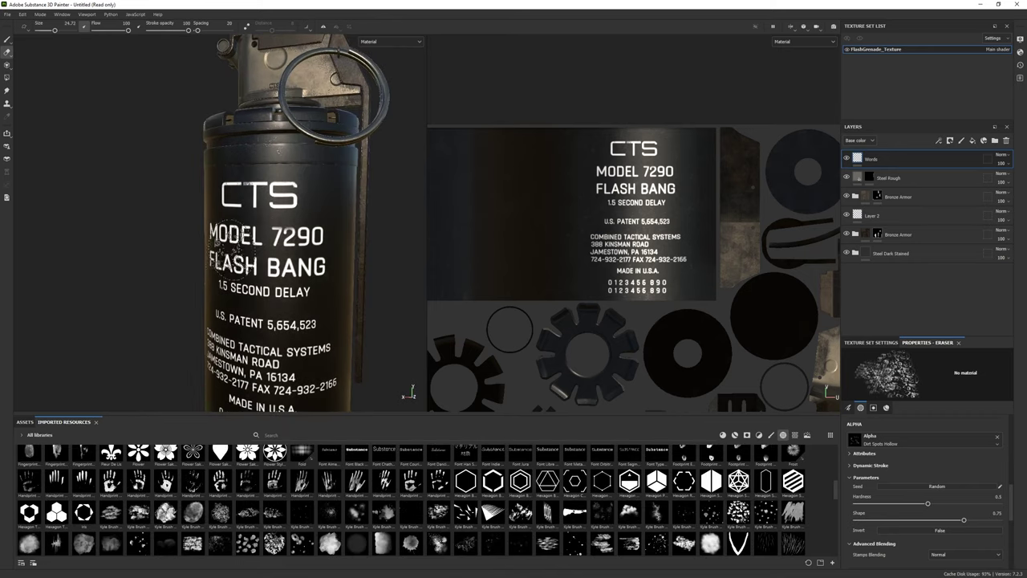
scroll(249, 298, "down", 1)
scroll(265, 321, "up", 1)
scroll(288, 313, "up", 1)
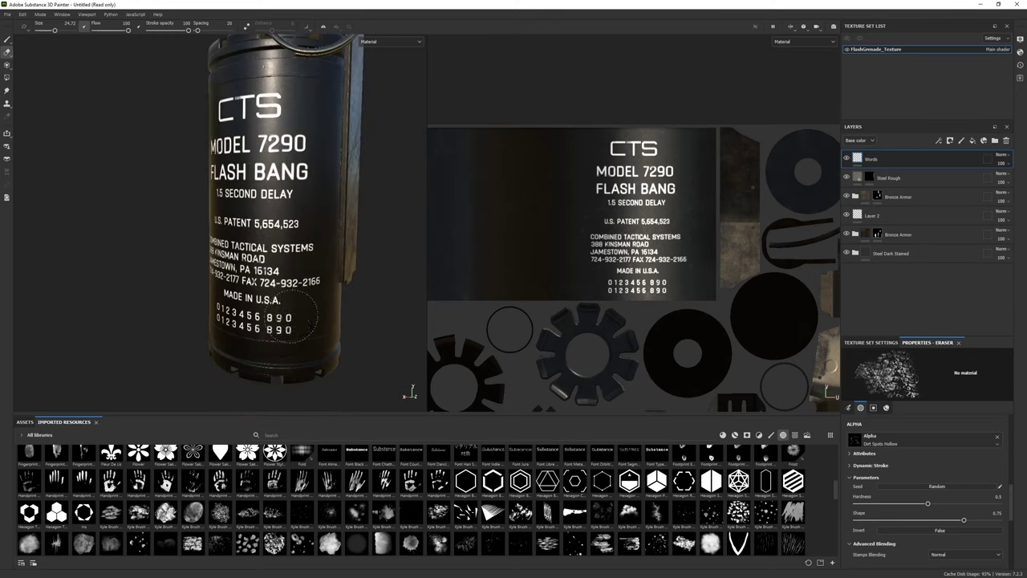
key("[")
key("[")
key("[")
Step: Resize the eraser while orbiting the grenade, then switch its alpha to Dirt Stain large
mouse_move(290, 316)
left_mouse_down("alt")
mouse_move(239, 333)
mouse_move(266, 337)
mouse_move(284, 278)
left_mouse_up("alt")
key("[")
key("[")
key("[")
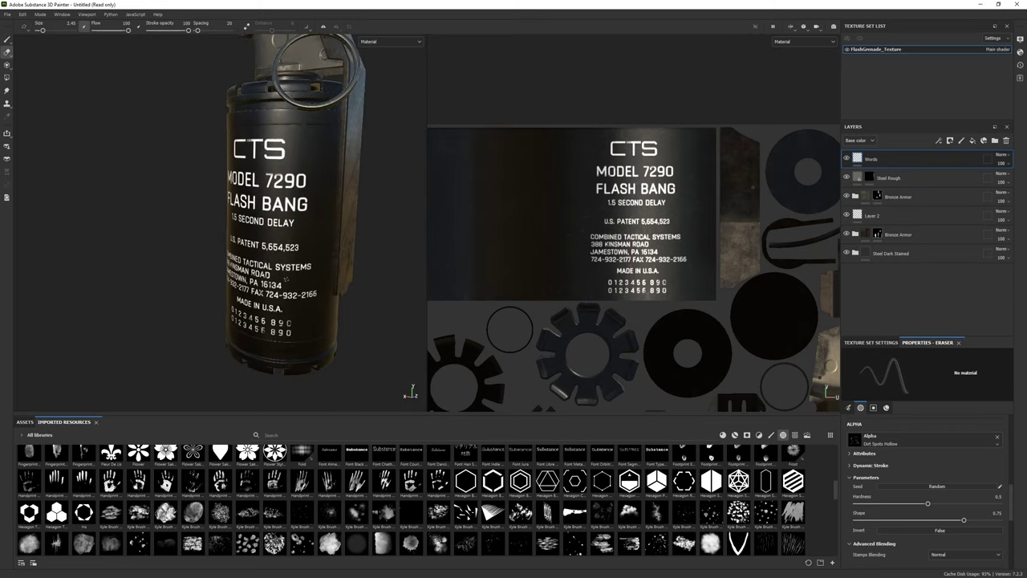
right_click_drag(303, 199, 313, 189, "ctrl")
scroll(313, 188, "down", 2)
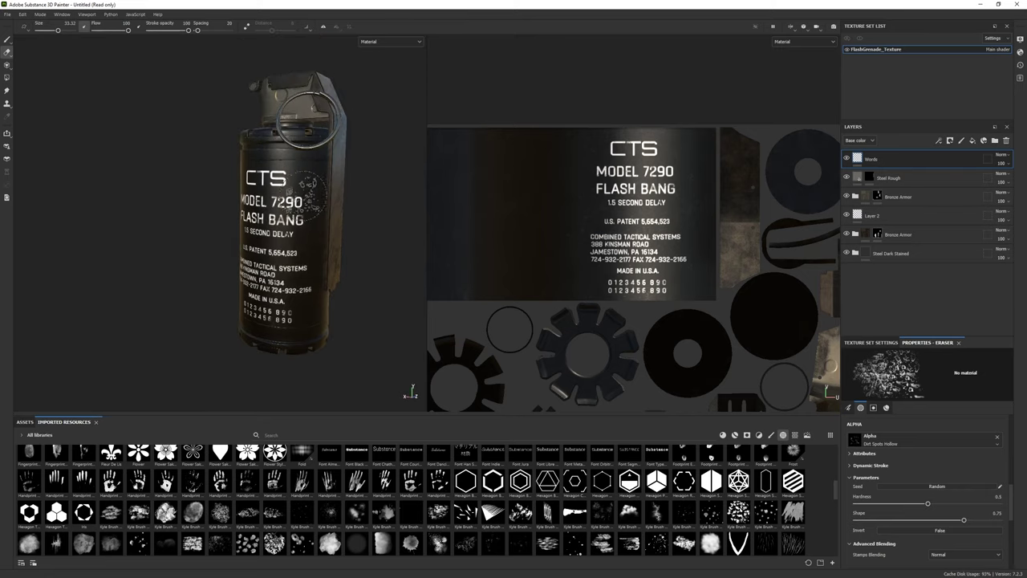
mouse_move(309, 190)
left_mouse_down("alt")
mouse_move(273, 241)
mouse_move(277, 201)
left_mouse_up("alt")
right_click_drag(277, 200, 265, 172, "ctrl")
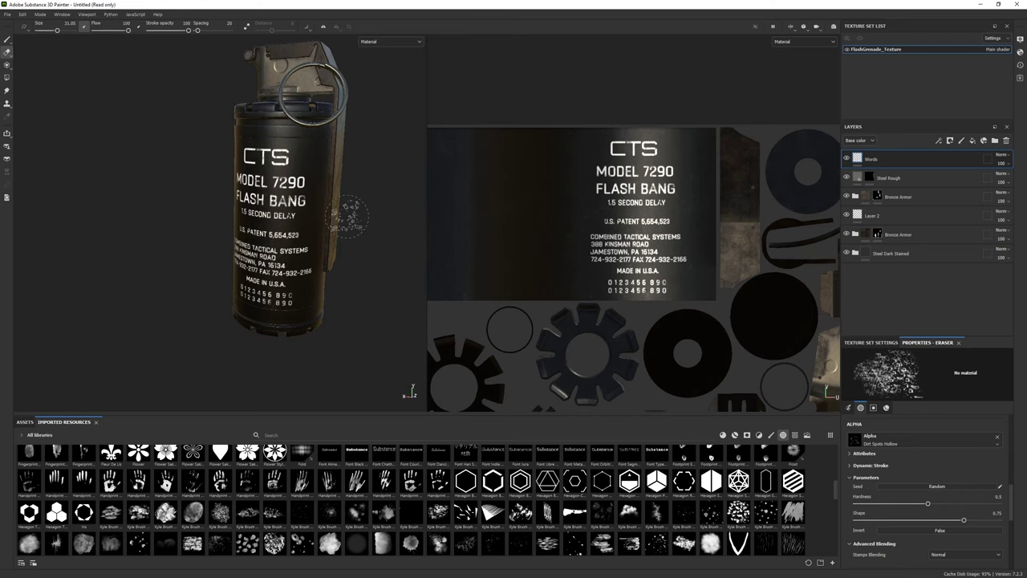
left_click_drag(265, 161, 241, 180, "alt")
right_click_drag(241, 180, 232, 198, "ctrl")
left_click(301, 518)
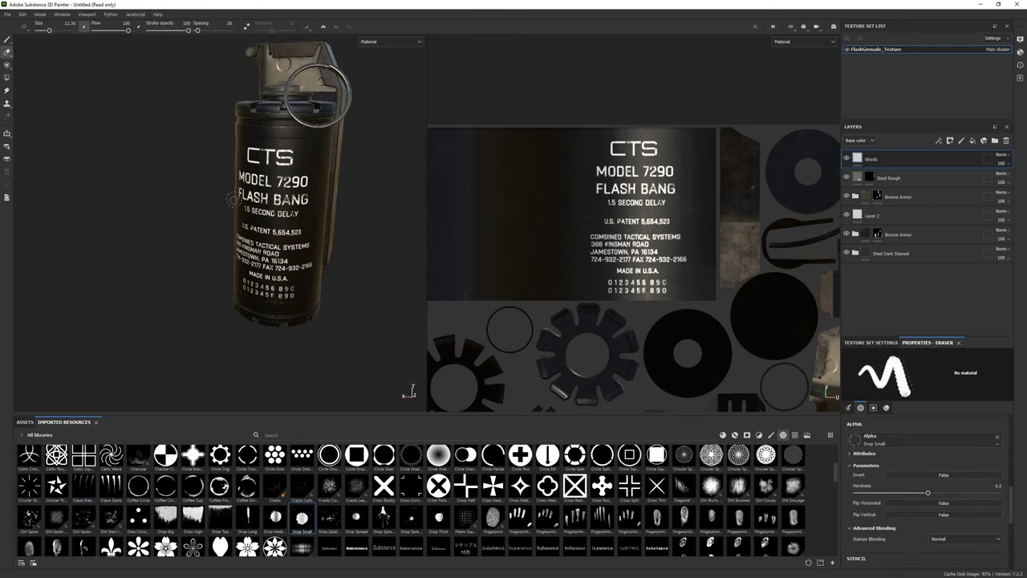
left_click(110, 519)
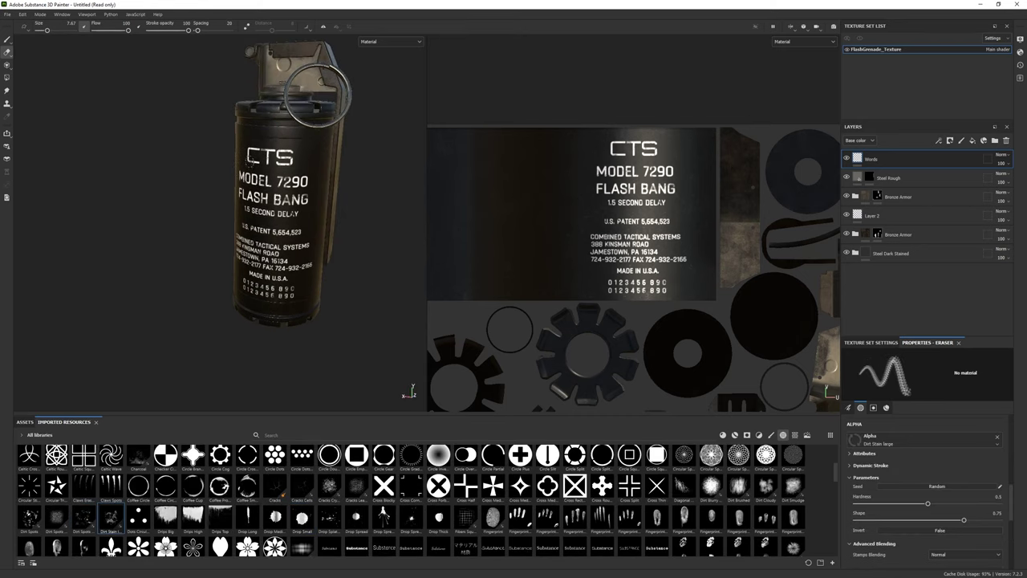
mouse_move(252, 161)
left_mouse_down("alt")
mouse_move(296, 166)
mouse_move(324, 273)
mouse_move(206, 215)
mouse_move(241, 228)
left_mouse_up("alt")
Step: Turn the grenade upright and expand the Steel Dark Stained folder in the layer stack
scroll(308, 169, "up", 2)
scroll(303, 175, "up", 2)
scroll(313, 257, "up", 2)
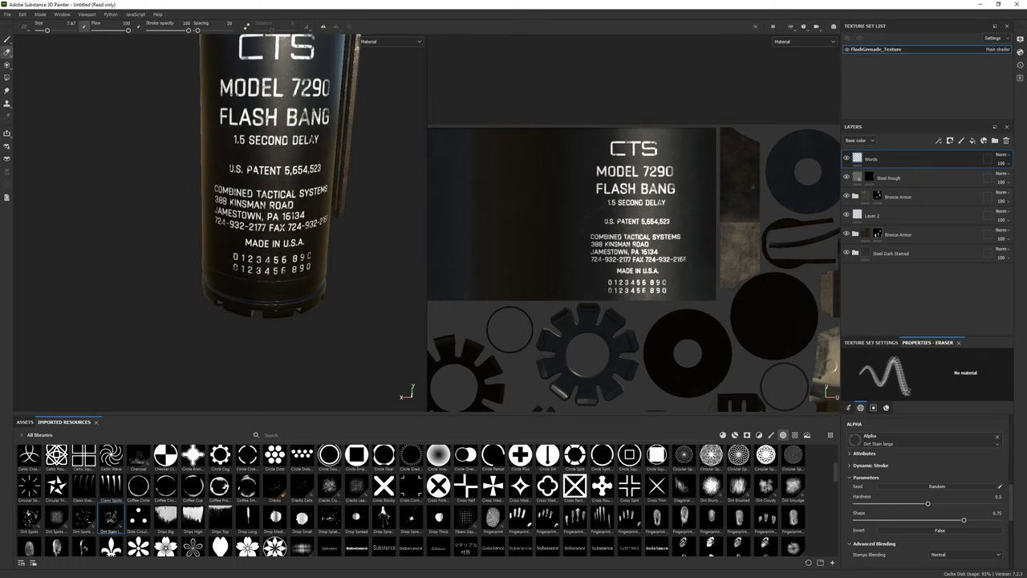
scroll(281, 272, "down", 3)
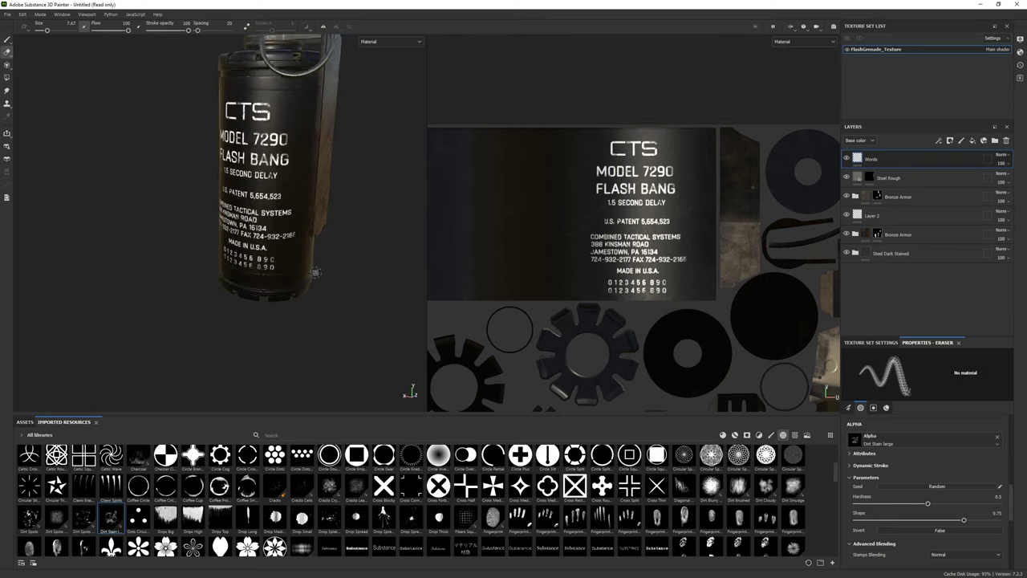
mouse_move(264, 201)
left_mouse_down("alt")
mouse_move(276, 119)
mouse_move(282, 140)
left_mouse_up("alt")
left_click(722, 435)
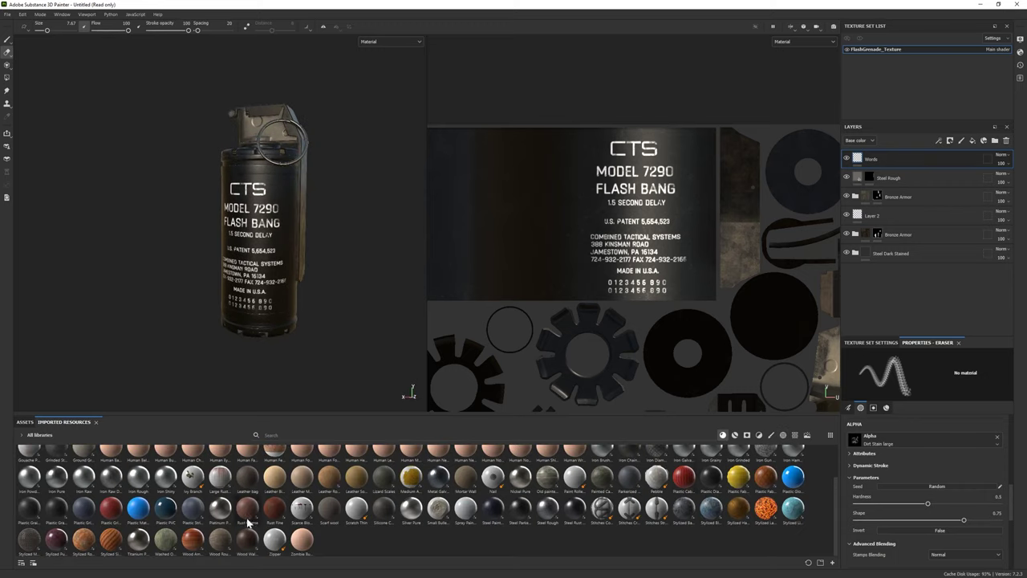
left_click(855, 253)
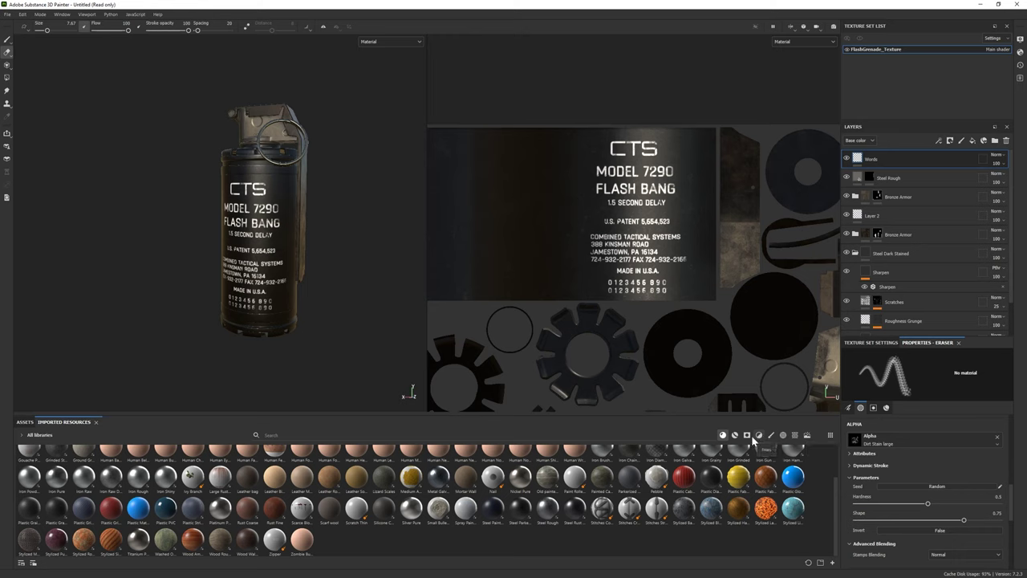
left_click(783, 435)
mouse_move(29, 508)
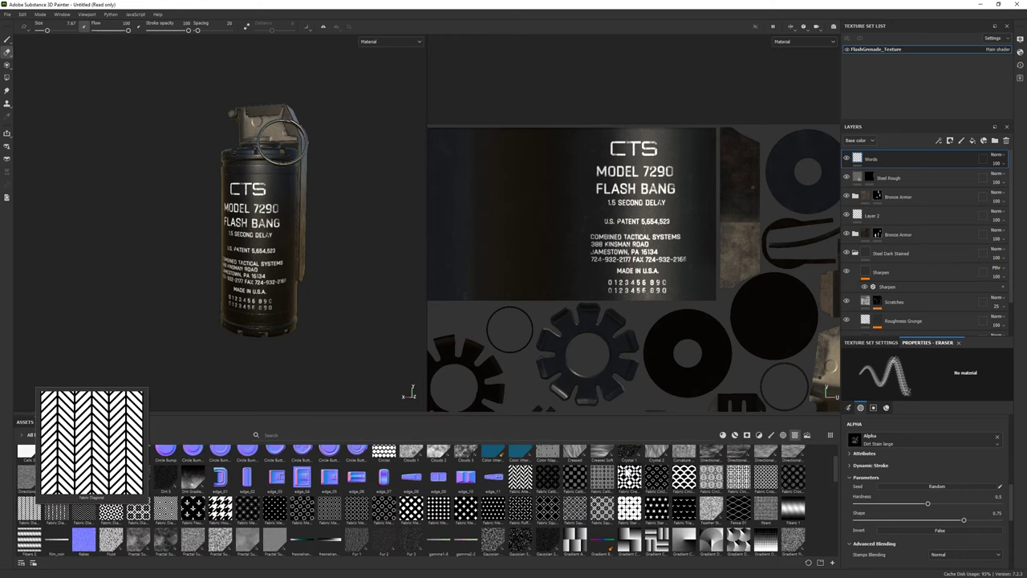
scroll(291, 506, "up", 1)
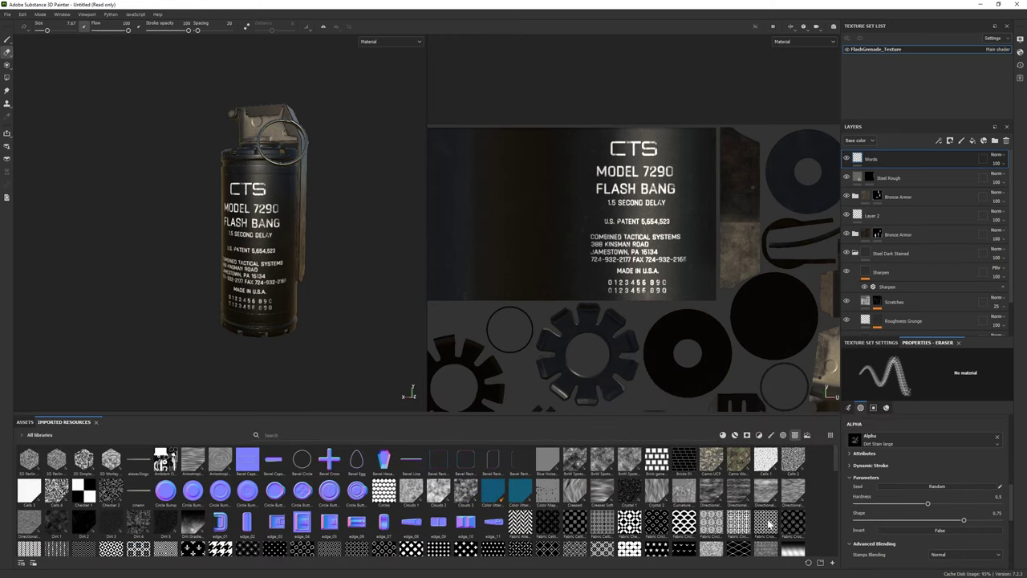
Step: Reopen the Steel Dark Stained folder and select its Base Steel fill layer
left_click(853, 253)
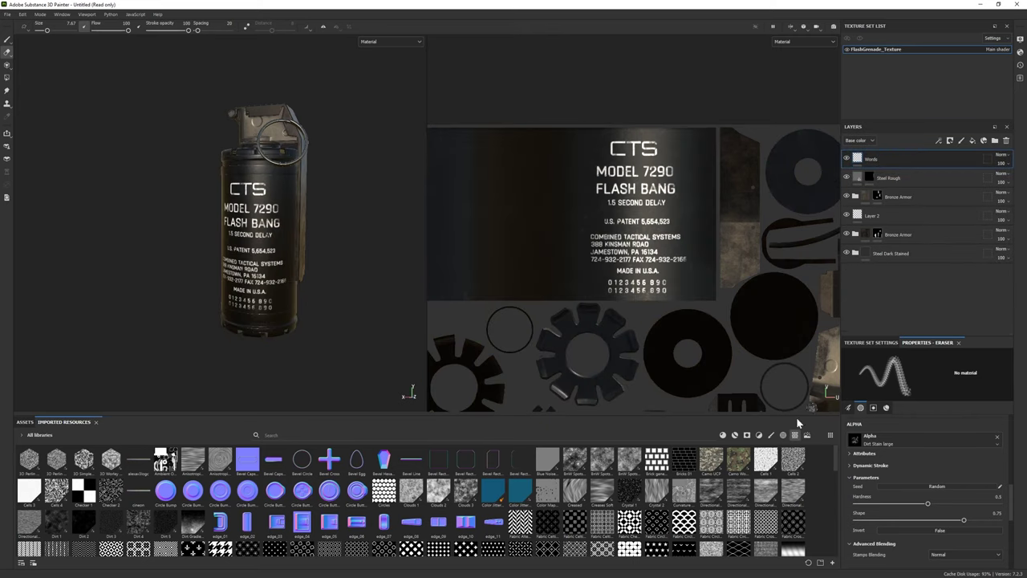
left_click(853, 253)
scroll(882, 289, "down", 1)
left_click(883, 300)
scroll(886, 507, "down", 2)
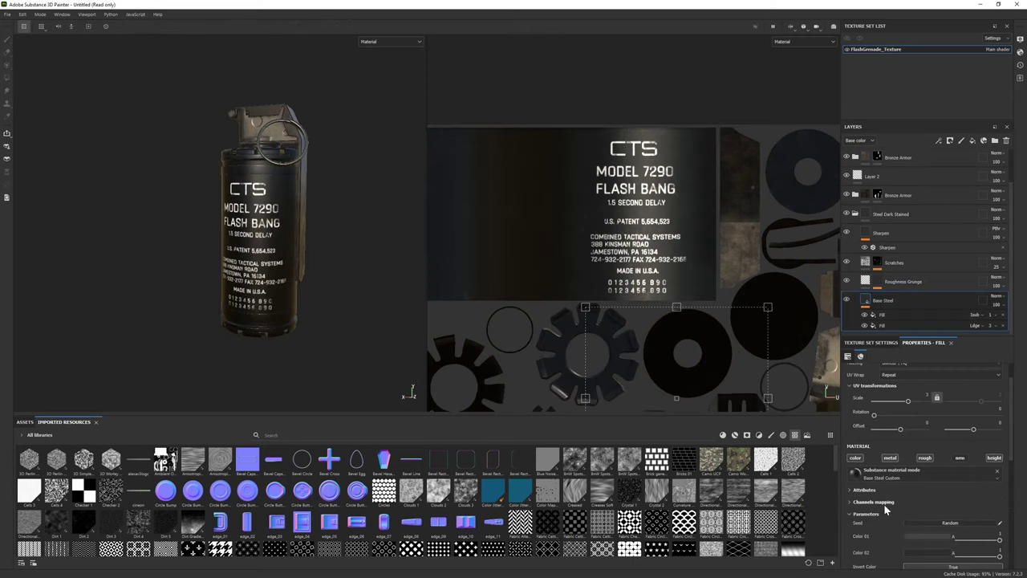
key("e")
scroll(890, 481, "down", 2)
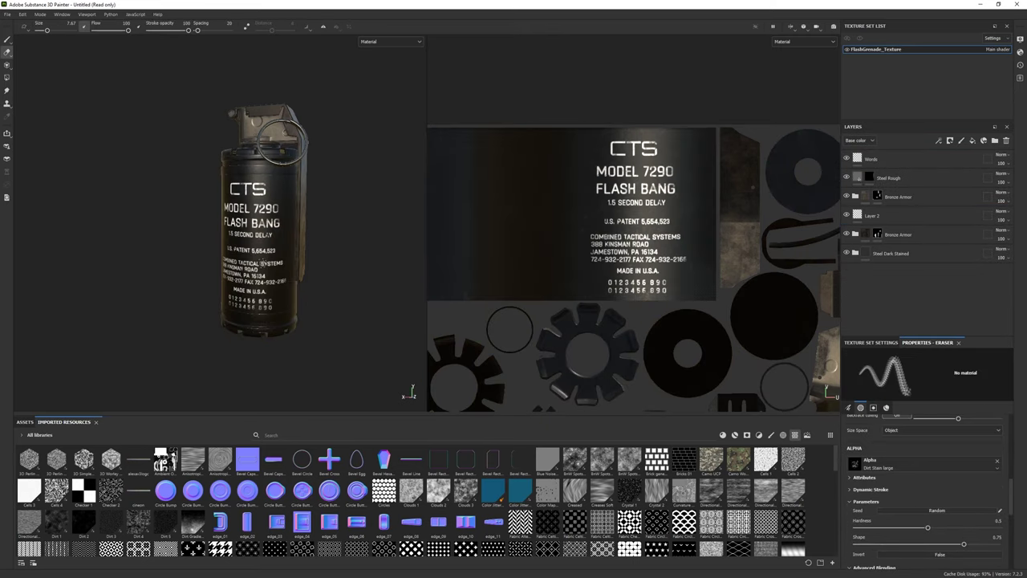
Step: Duplicate Steel Dark Stained, add a mask to the copy and try Polygon Fill on it
left_click(855, 253)
key("ctrl+d")
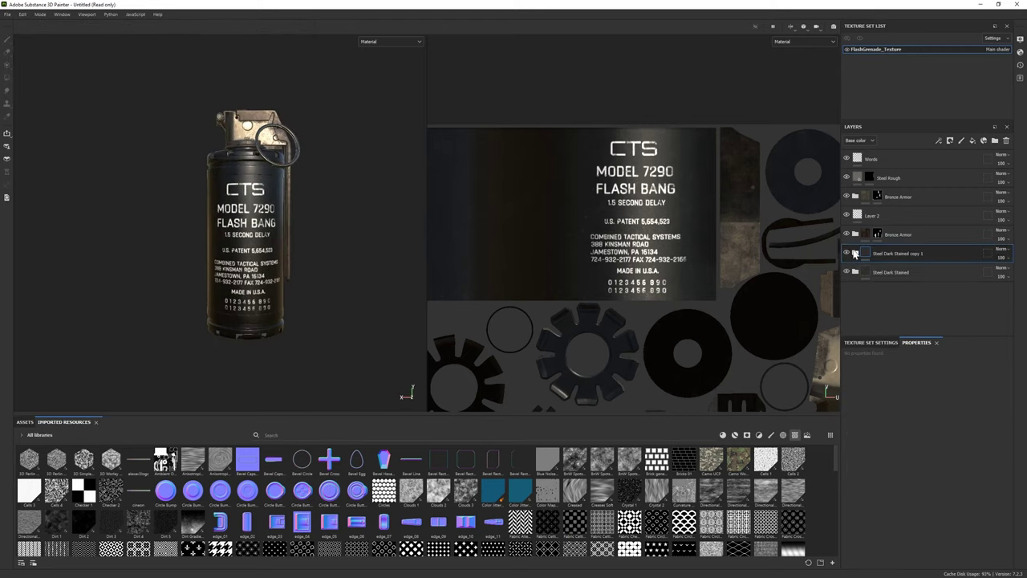
left_click_drag(855, 253, 848, 271)
right_click(849, 256)
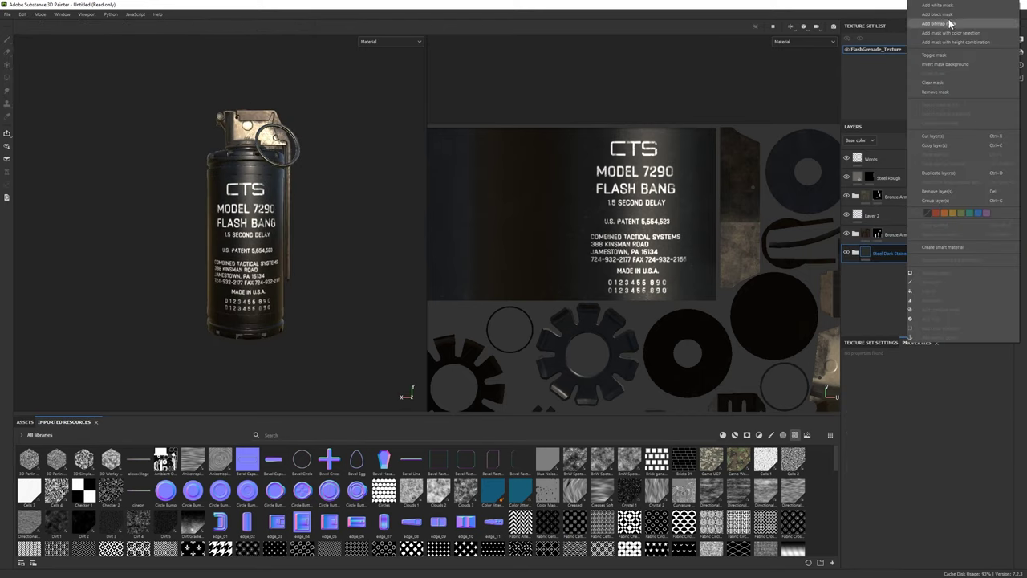
left_click(950, 25)
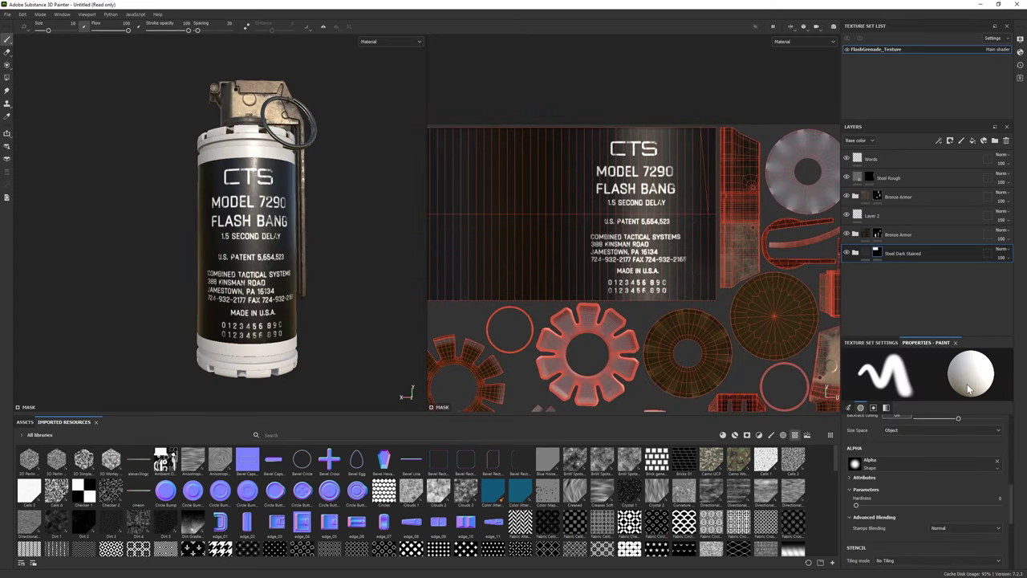
key("ctrl+z")
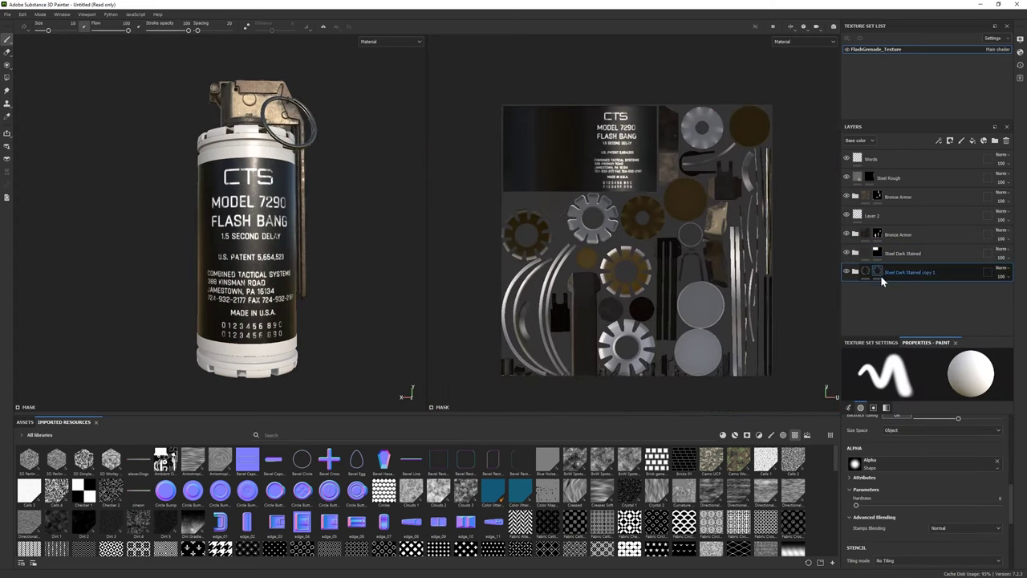
left_click(882, 277)
left_click(7, 77)
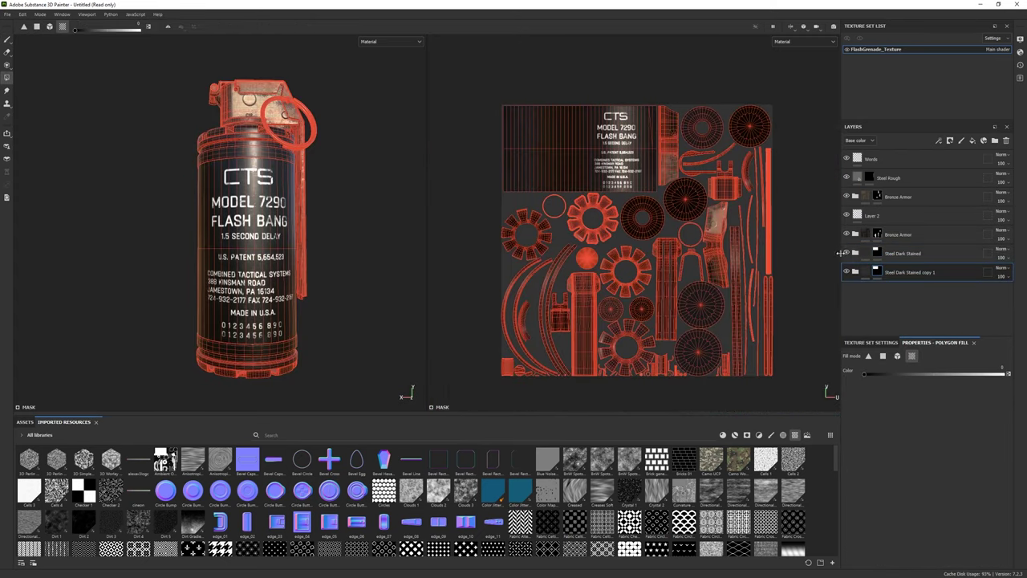
key("1")
scroll(921, 309, "down", 3)
Step: Lower the Base Steel roughness from 0.4079 to about 0.207, checking its Color 02
left_click(921, 305)
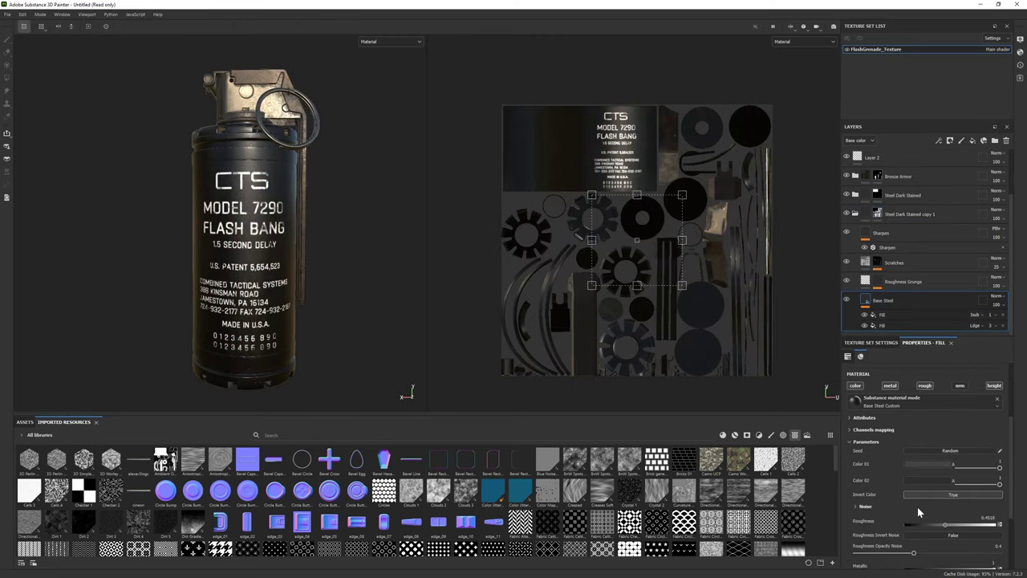
left_click_drag(934, 527, 928, 526)
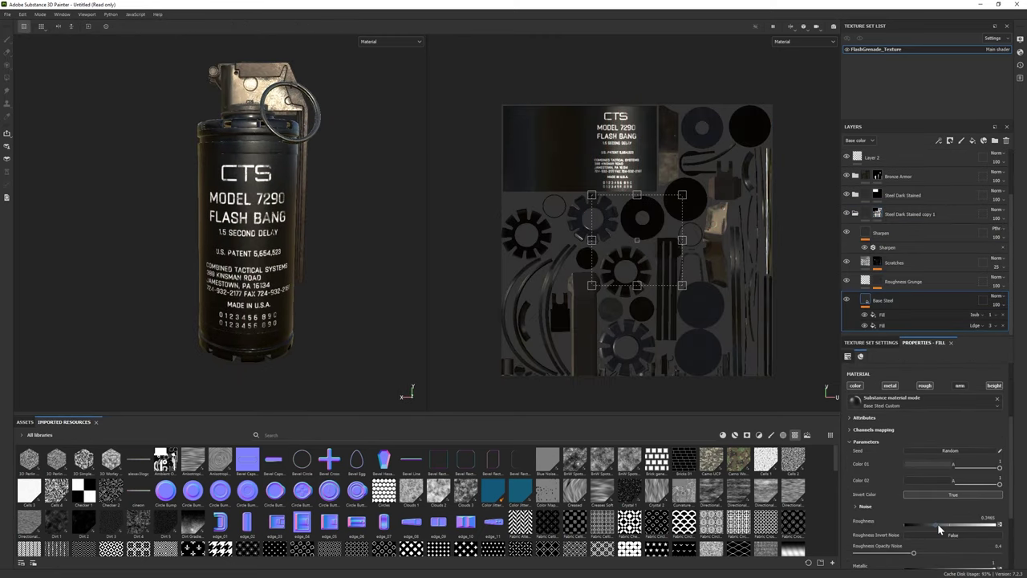
scroll(930, 497, "down", 2)
scroll(930, 481, "down", 2)
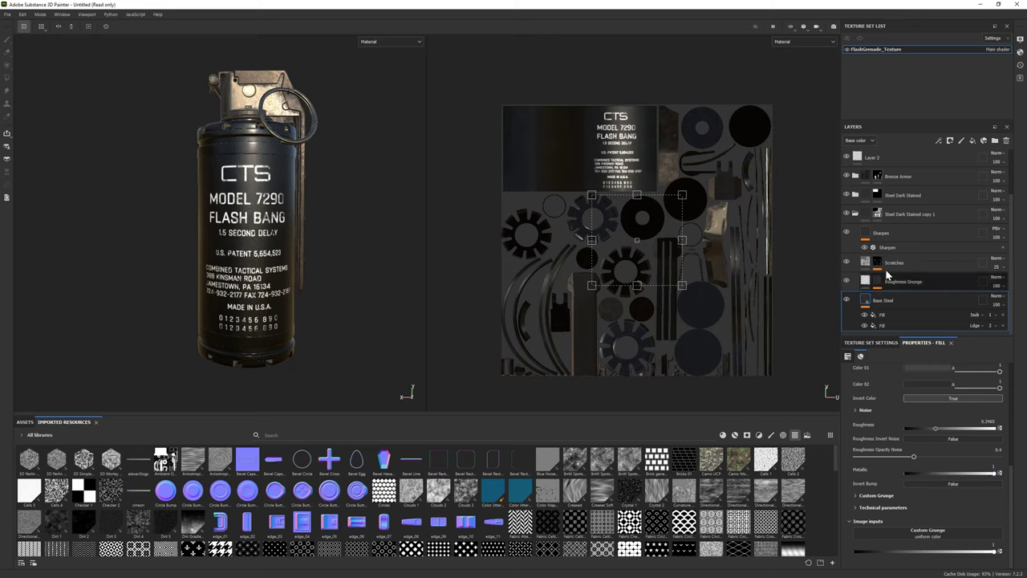
key("ctrl+z")
key("ctrl+z")
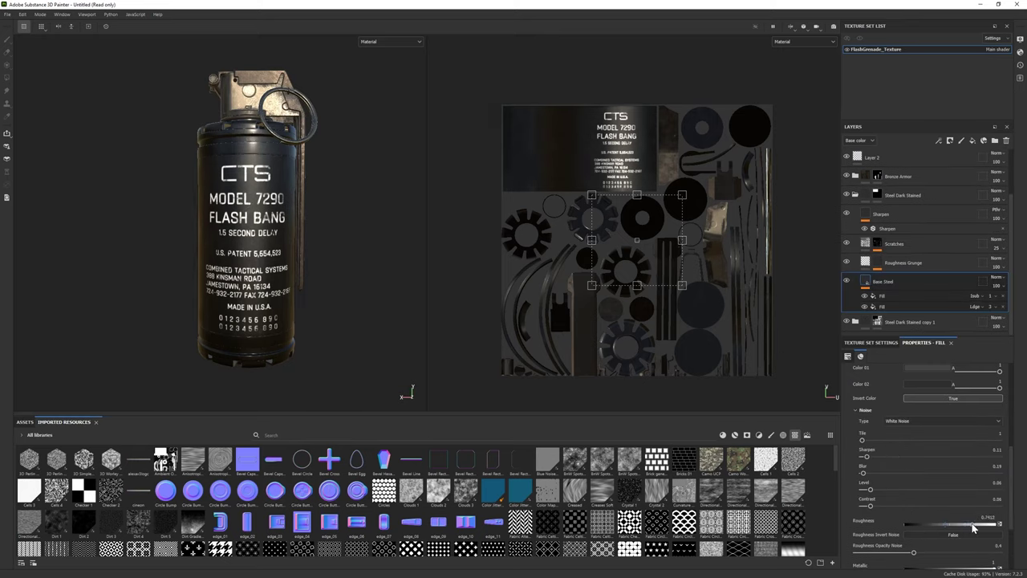
left_click_drag(973, 527, 976, 525)
left_click_drag(305, 337, 331, 357, "alt")
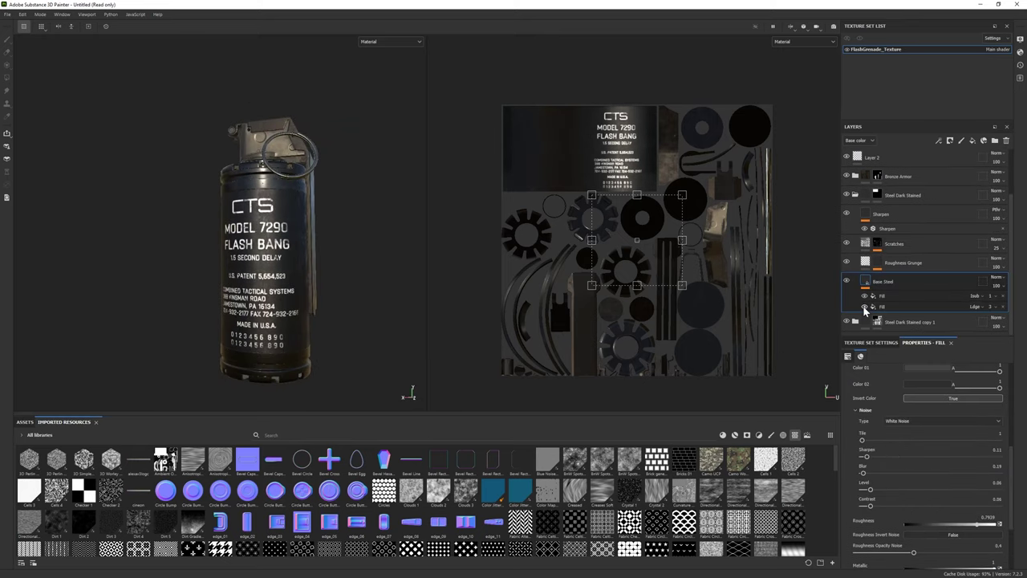
left_click(938, 387)
left_click_drag(348, 346, 407, 392, "alt")
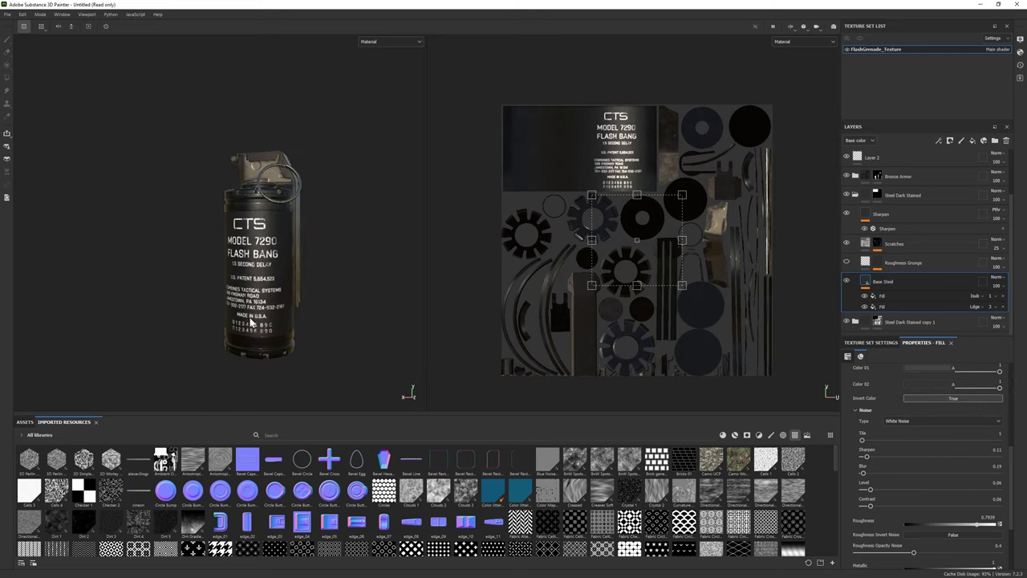
left_click(963, 386)
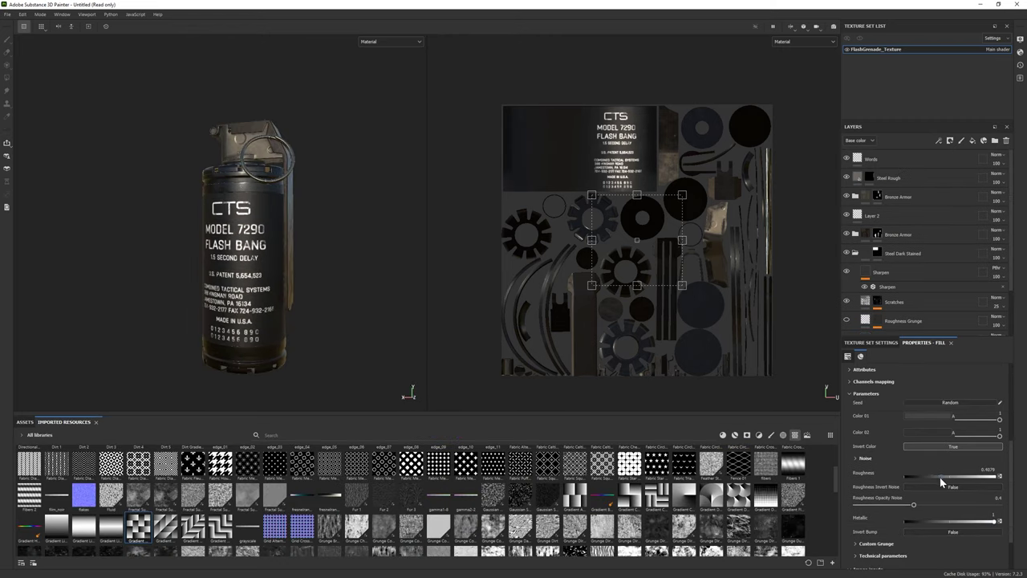
left_click_drag(941, 477, 931, 477)
scroll(883, 281, "down", 2)
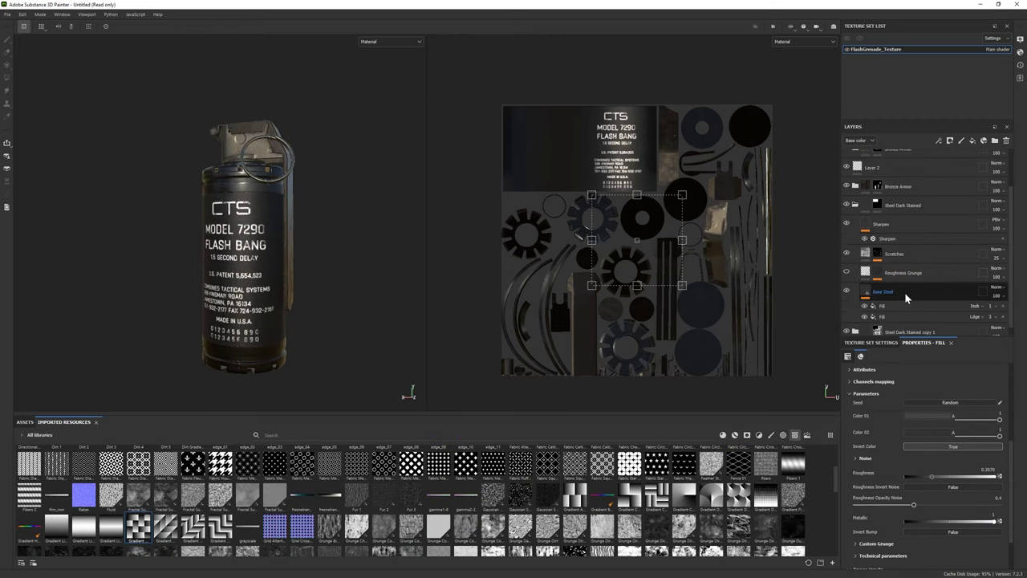
Step: Preview the glossier steel in the Iray render, then reopen the Base Steel colour picker
left_click(904, 292)
left_click(40, 15)
left_click(53, 33)
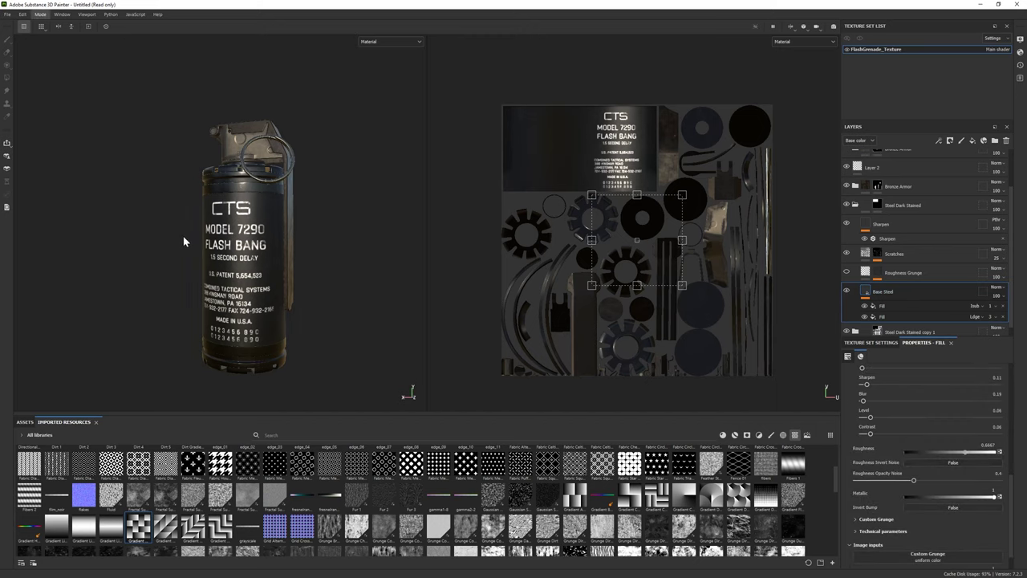
left_click(40, 15)
left_click(46, 25)
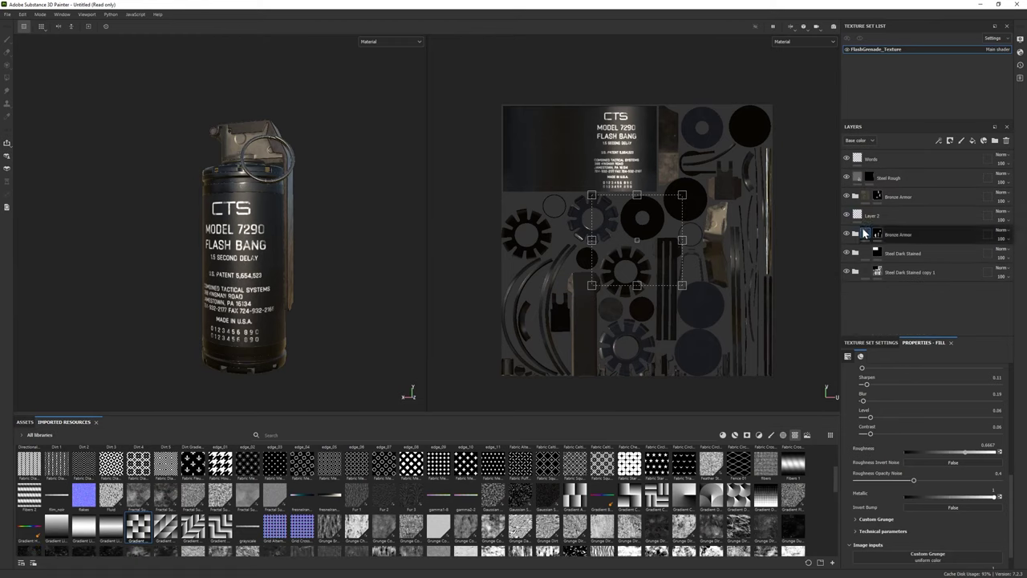
scroll(883, 272, "down", 2)
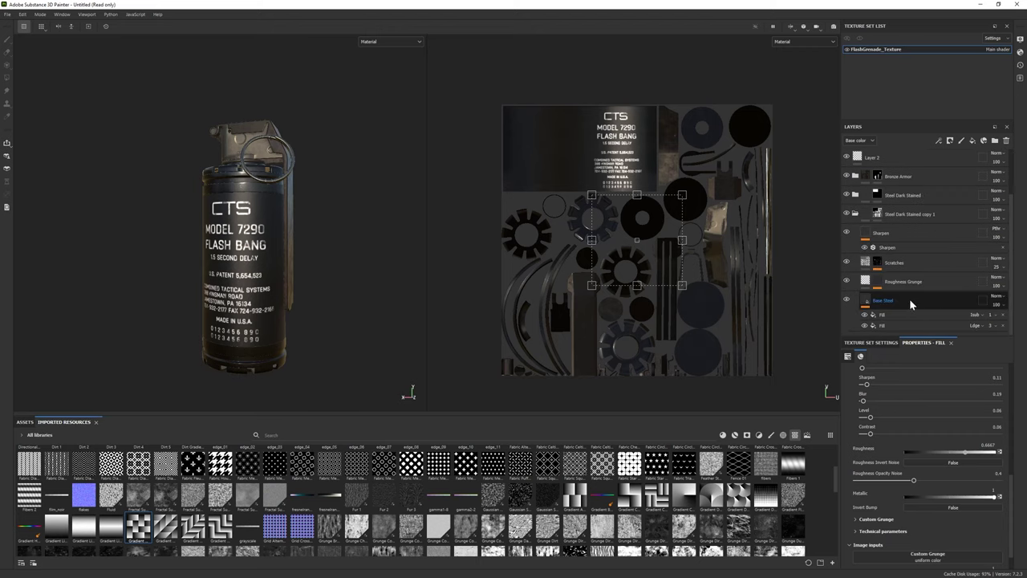
left_click(910, 299)
left_click(931, 383)
Step: In Iray, tick Clear color for a grey backdrop, rotate the environment and choose Panorama
key("F10")
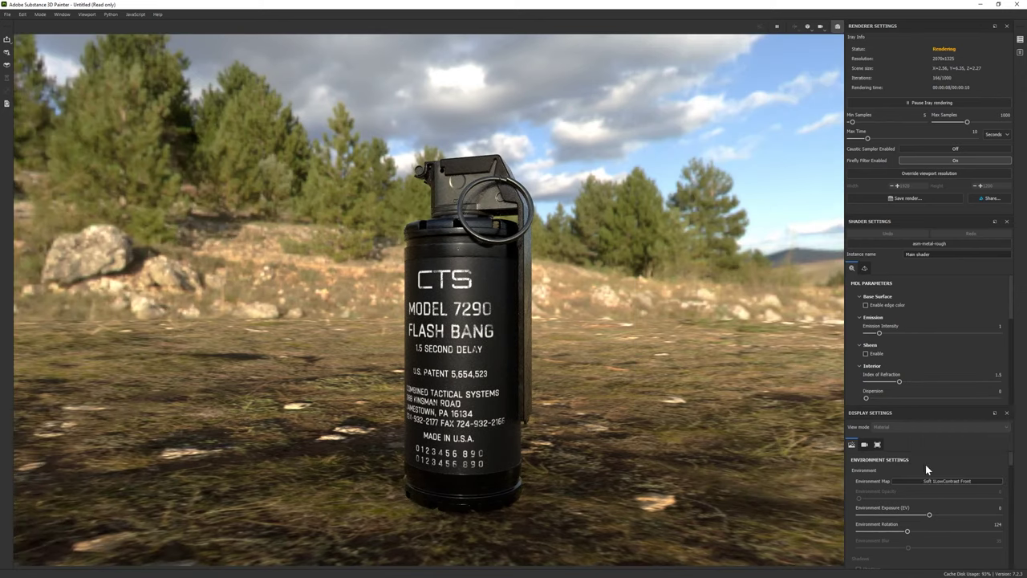
scroll(923, 464, "down", 3)
left_click(859, 500)
left_click(859, 500)
scroll(949, 488, "down", 3)
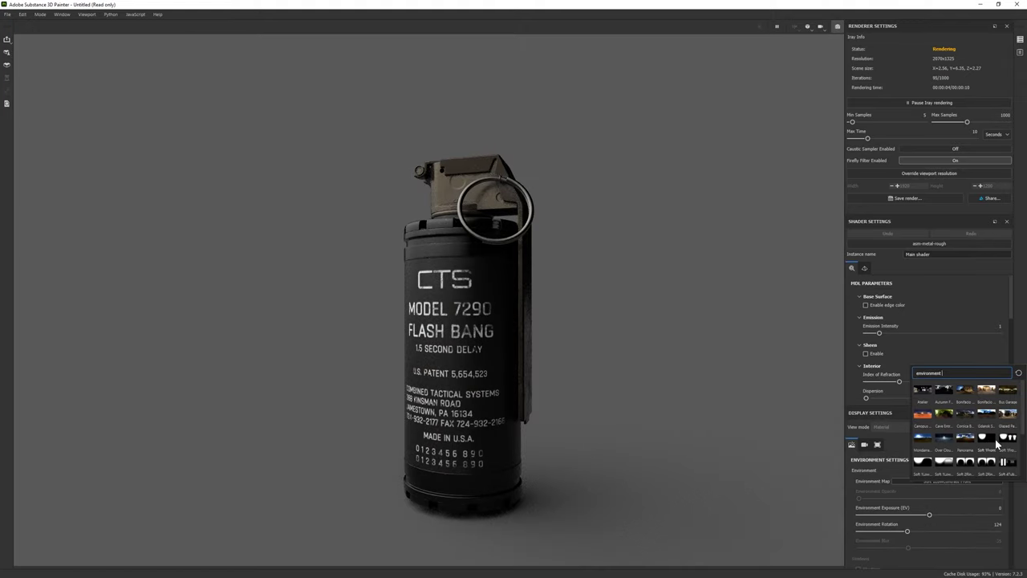
right_click_drag(588, 327, 287, 215, "shift")
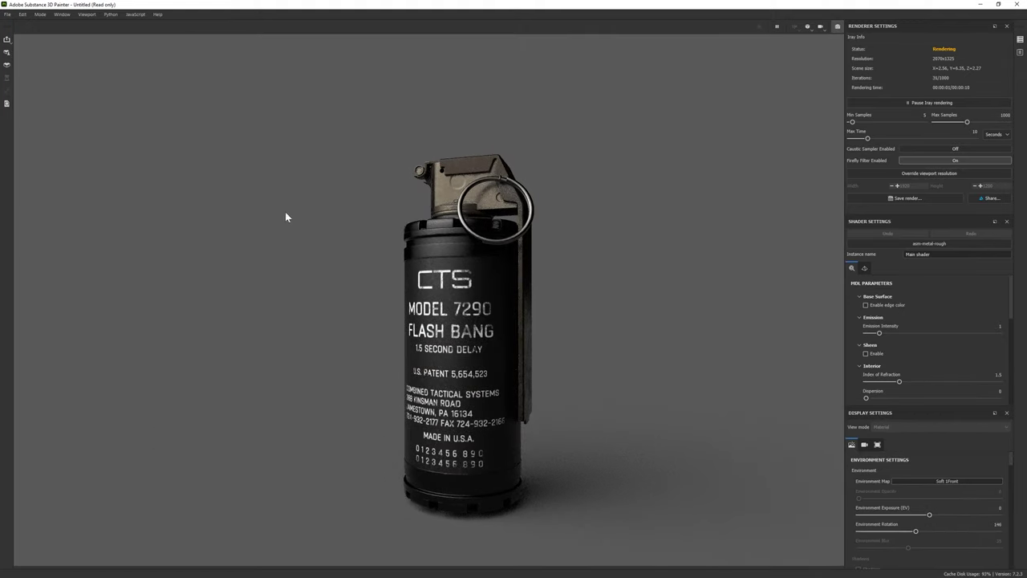
left_click(956, 482)
left_click(965, 436)
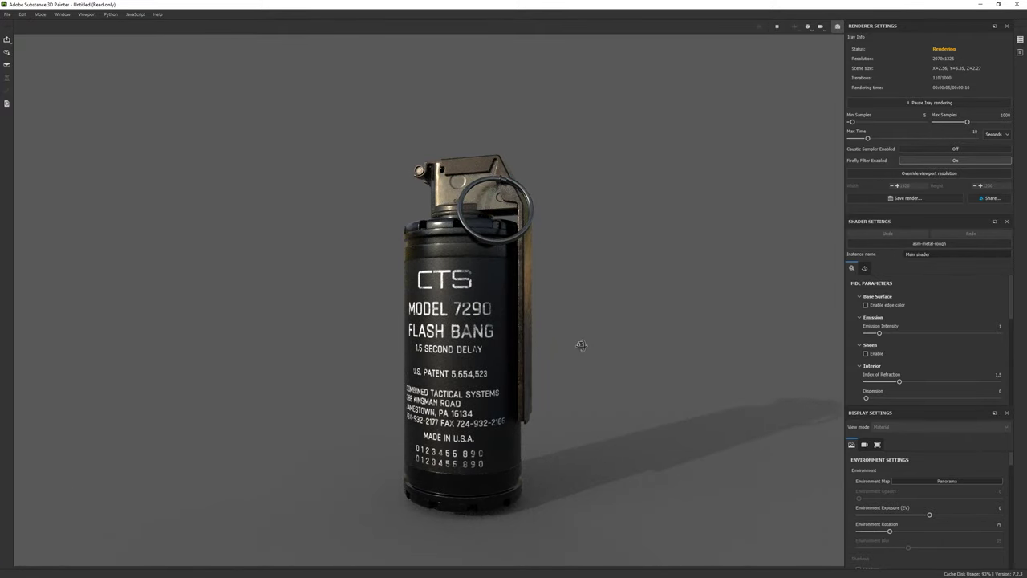
scroll(580, 344, "down", 2)
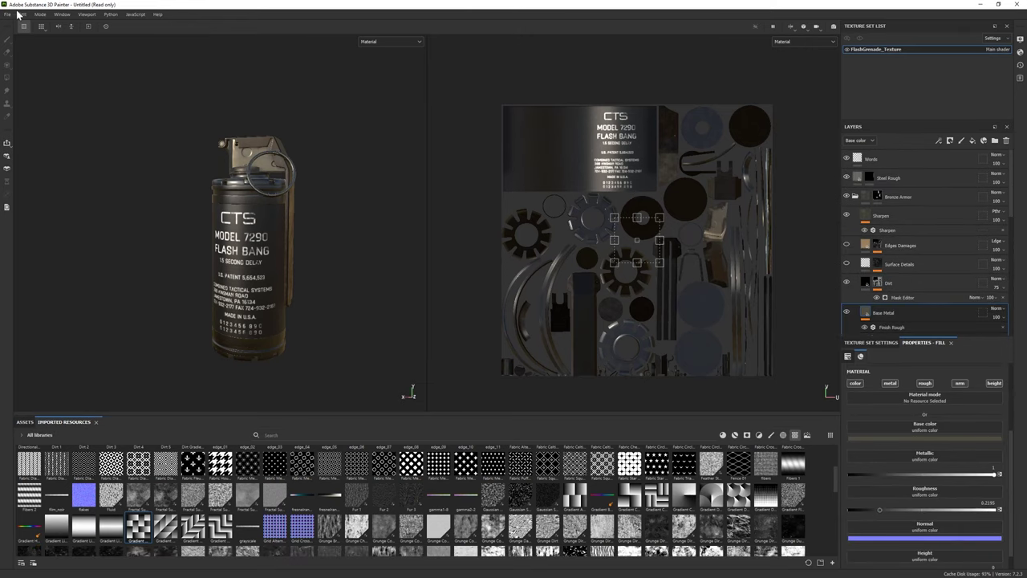
Step: Try Iron Diamond Armor and Plastic Grid Bumpy fills, settling on a Plastic Grainy layer
key("F10")
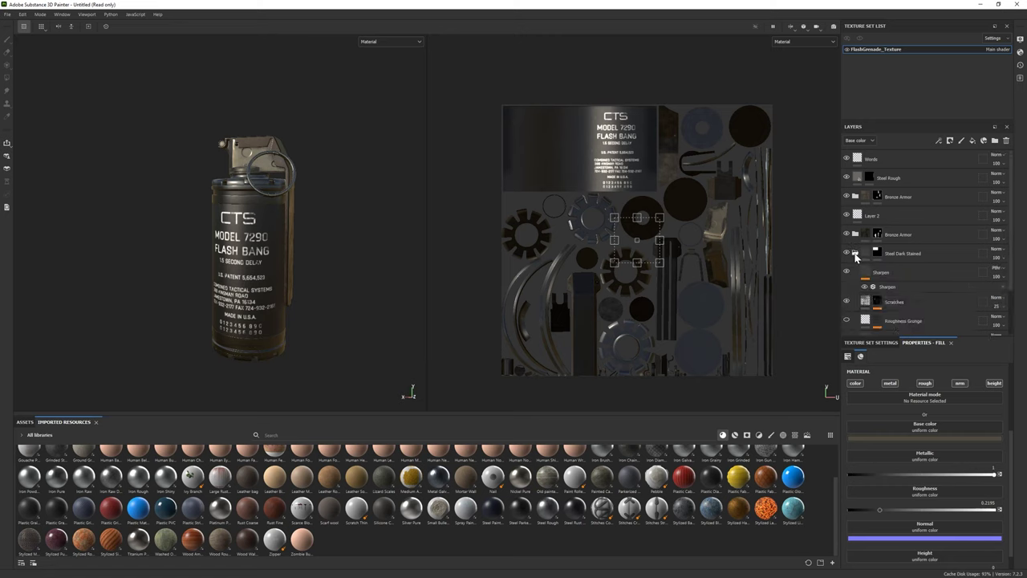
scroll(591, 525, "up", 2)
scroll(591, 525, "down", 2)
left_click_drag(28, 507, 903, 317)
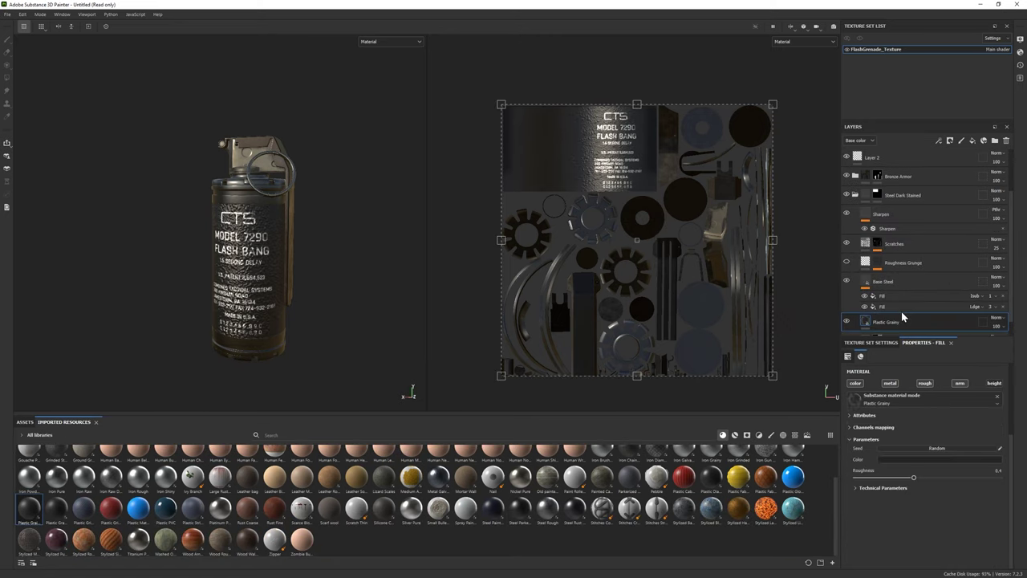
mouse_move(656, 462)
left_mouse_down()
mouse_move(915, 312)
mouse_move(908, 289)
left_mouse_up()
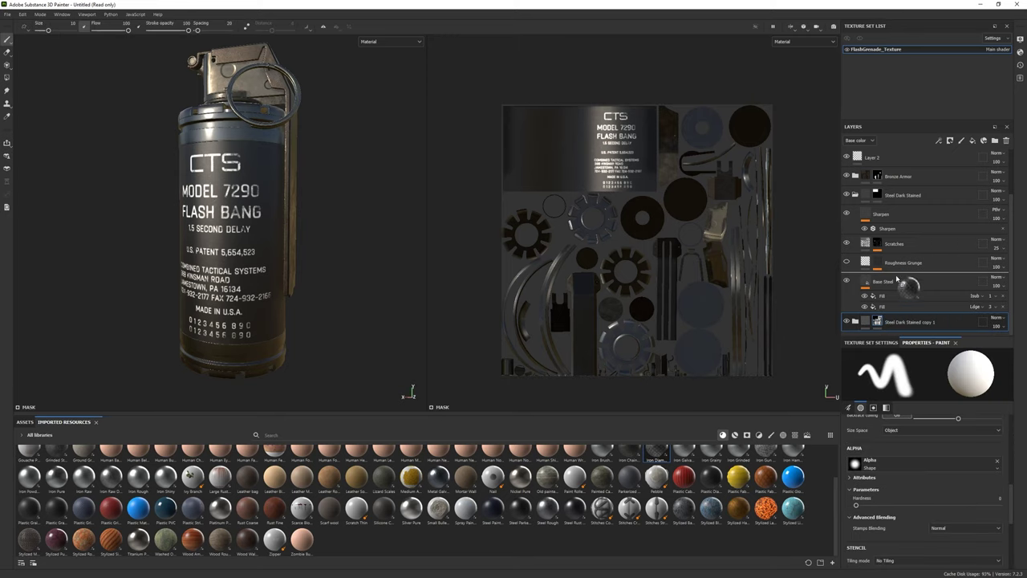
key("Delete")
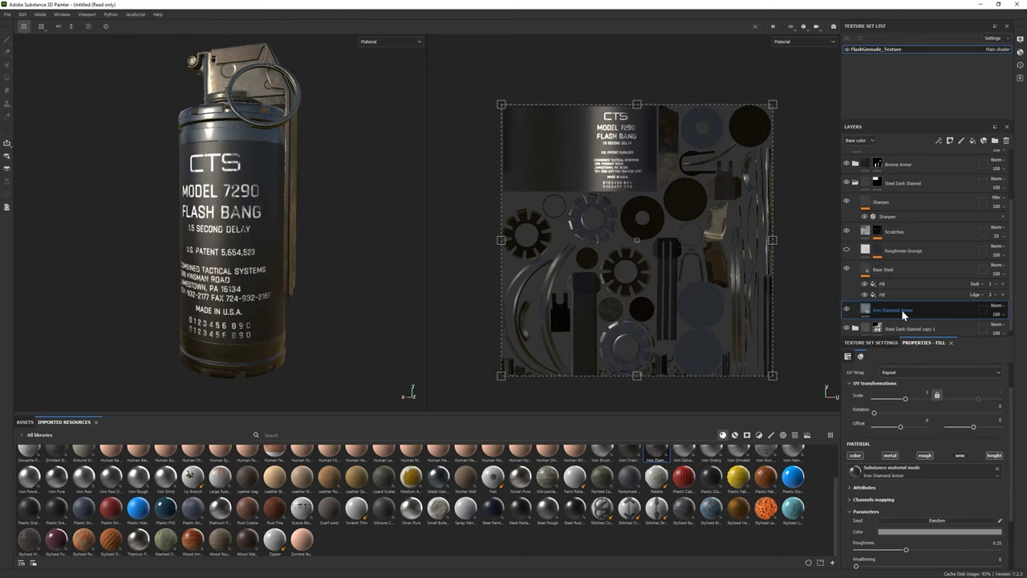
left_click_drag(83, 507, 907, 323)
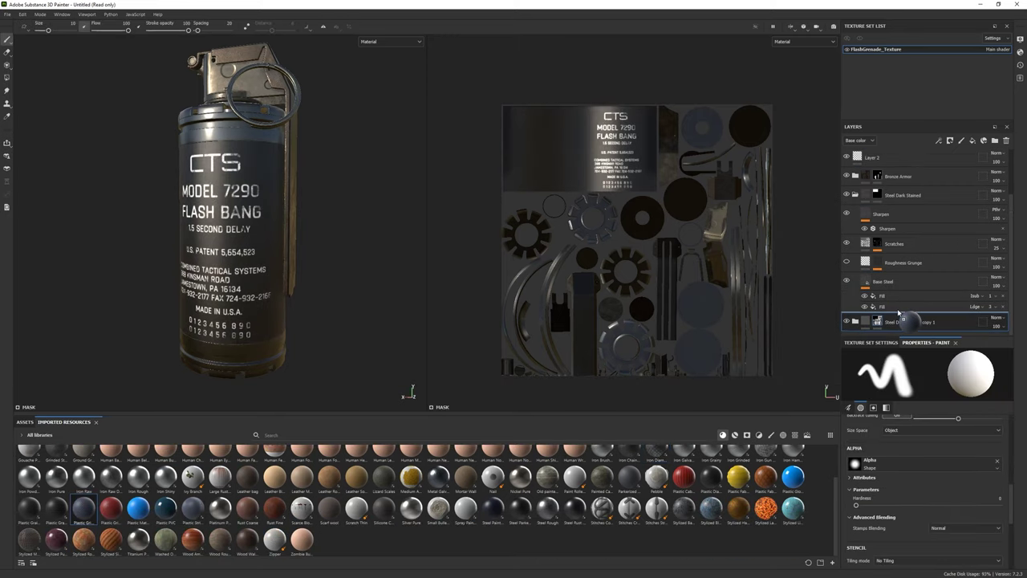
left_click_drag(28, 507, 907, 322)
Step: Tile the Plastic Grainy material smaller and lower its Normal Intensity, previewing in Iray
left_click_drag(904, 398, 911, 398)
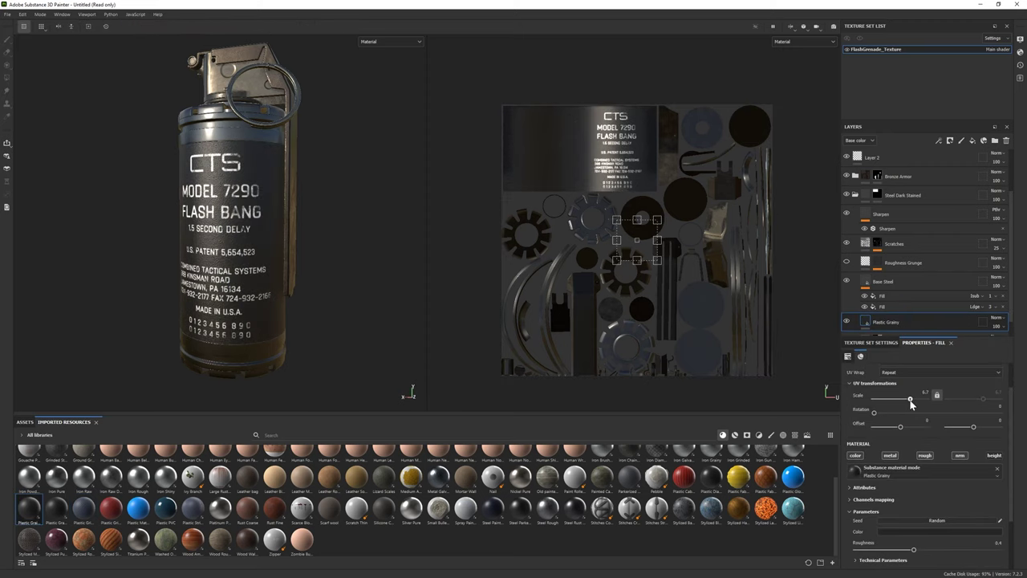
left_click(882, 559)
scroll(944, 530, "down", 3)
left_click_drag(930, 503, 881, 503)
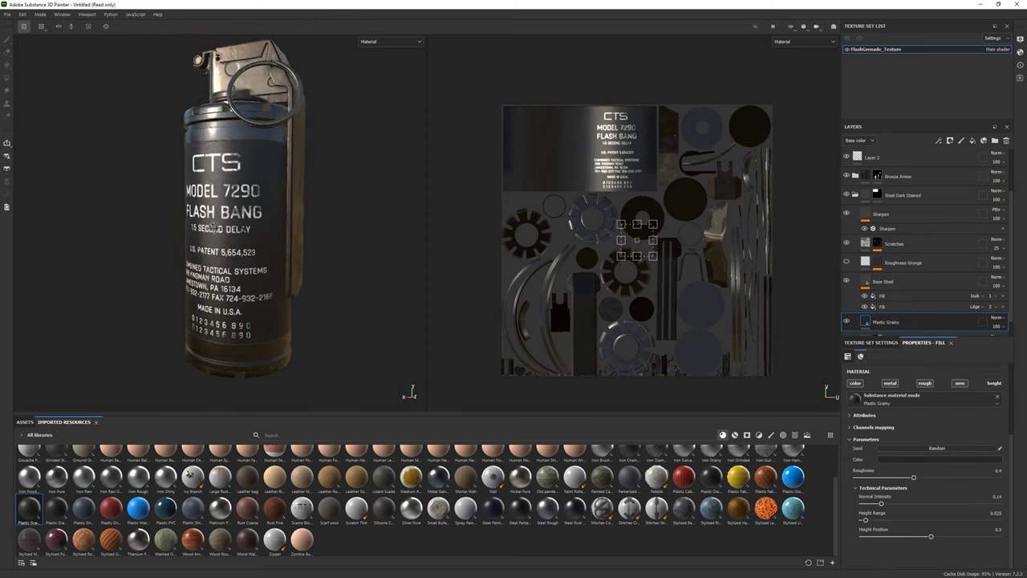
key("F10")
scroll(252, 249, "down", 3)
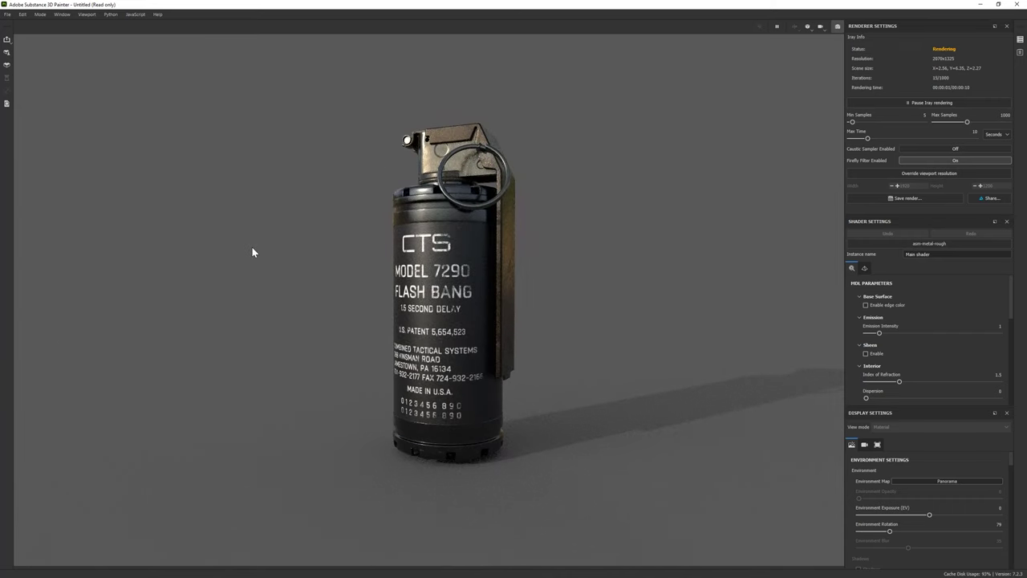
key("F10")
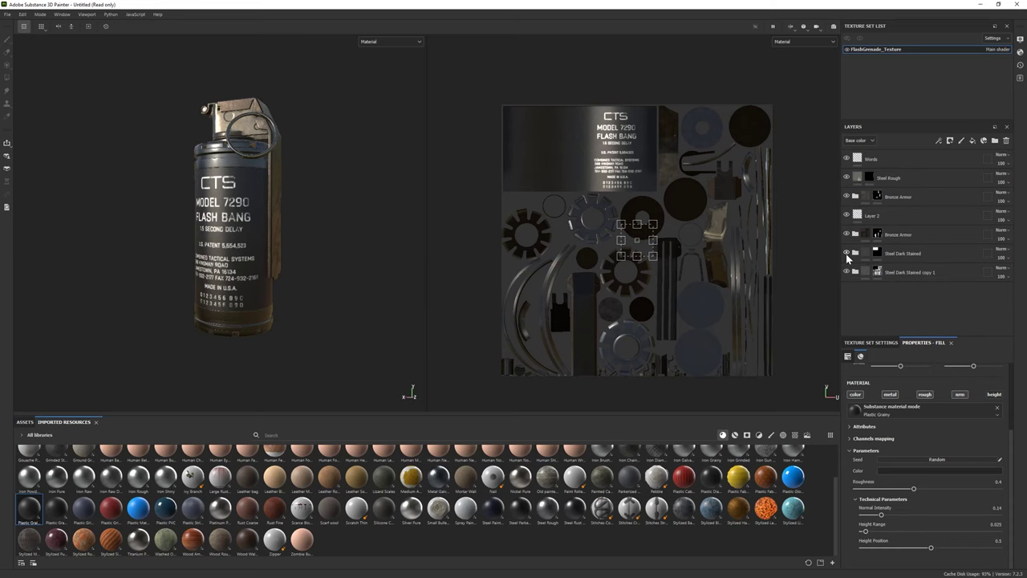
Step: Check the Base Steel colour and compare the grainy result in the Iray render
scroll(923, 257, "down", 3)
left_click(882, 300)
left_click(945, 473)
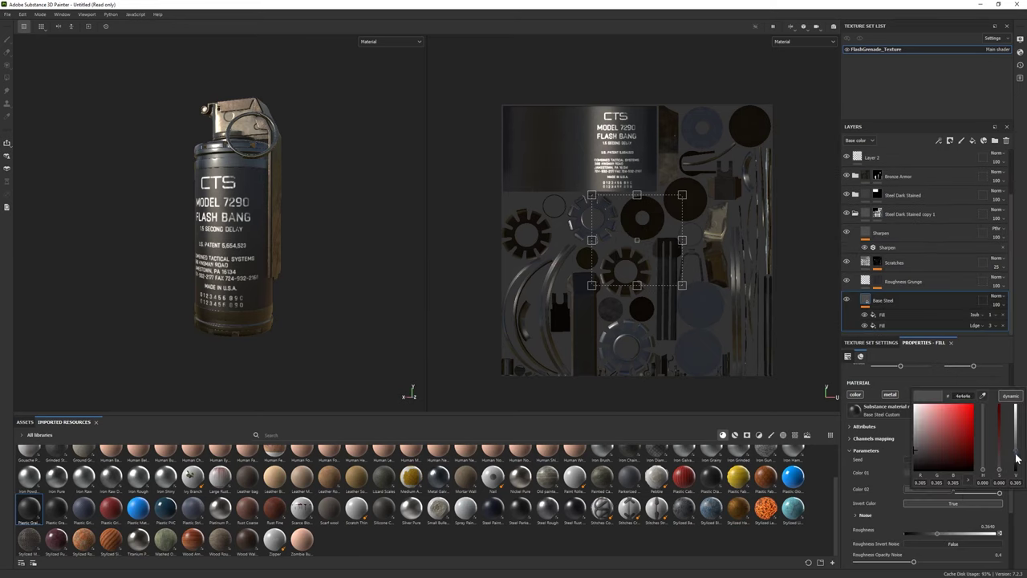
key("F10")
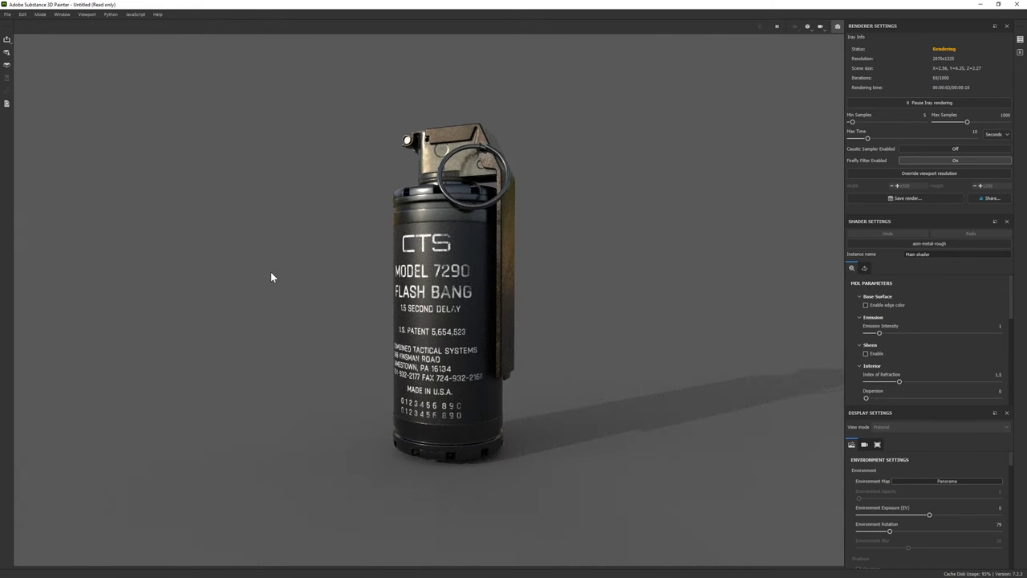
key("F10")
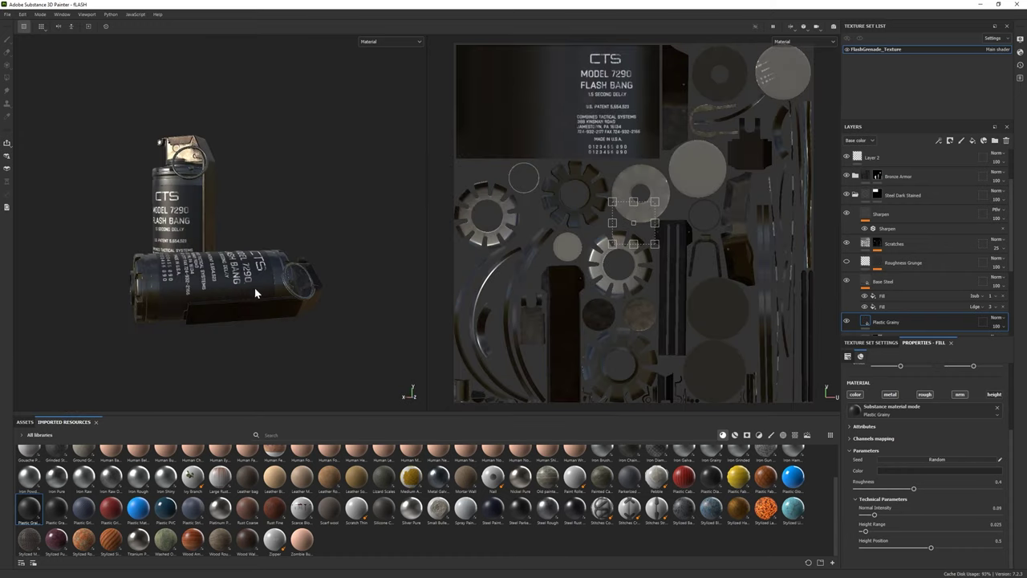
Step: Switch to Iray rendering and frame both grenades from a close, low three-quarter angle
left_click_drag(255, 293, 235, 262, "alt")
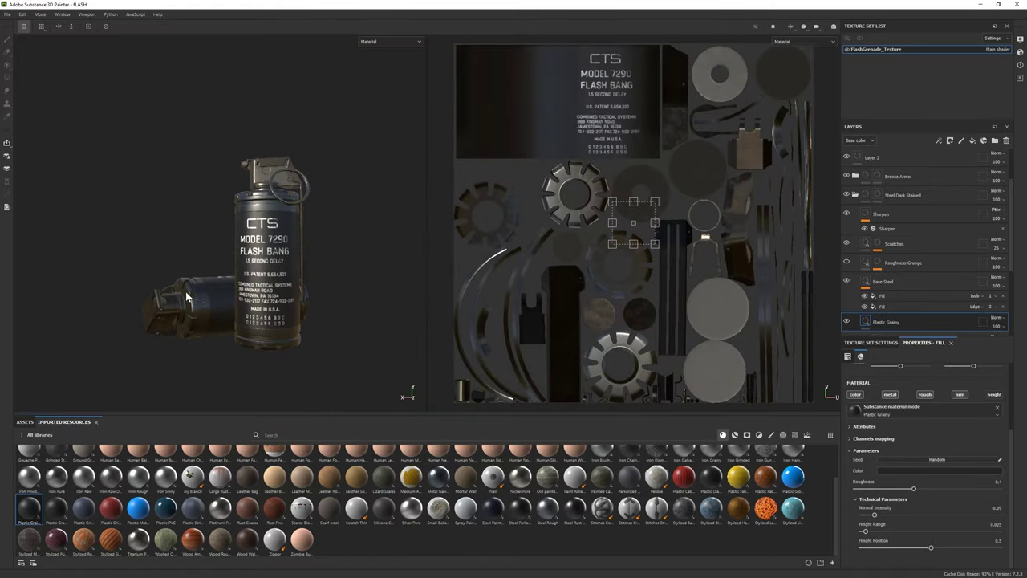
left_click(40, 13)
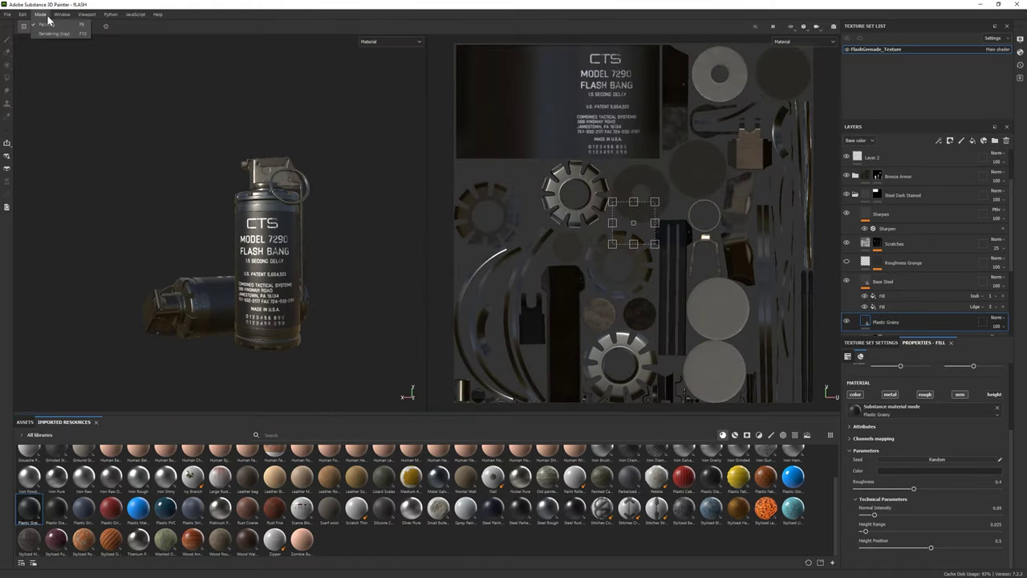
left_click(56, 36)
right_click_drag(353, 282, 502, 379, "alt")
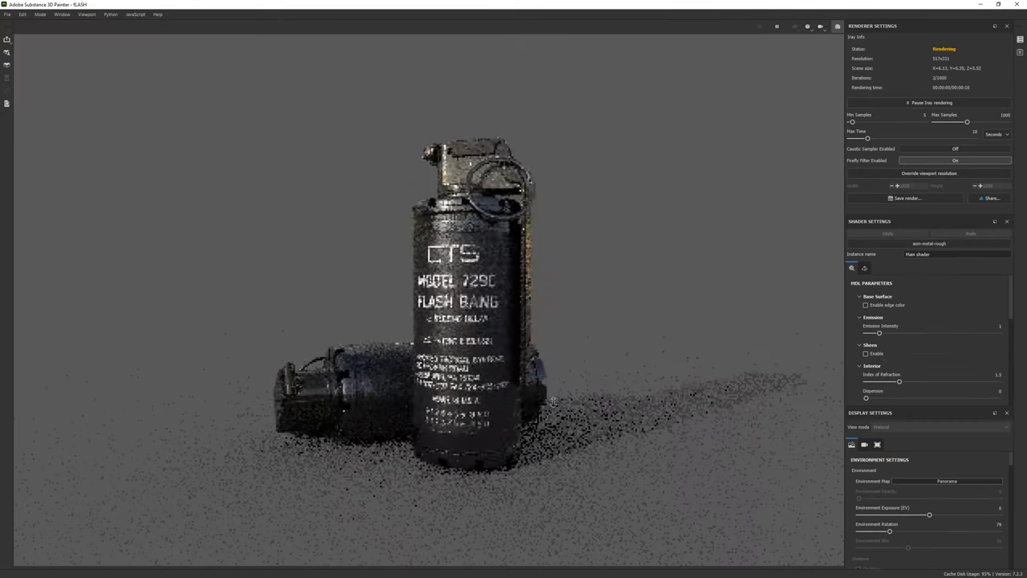
left_click_drag(505, 359, 619, 321, "alt")
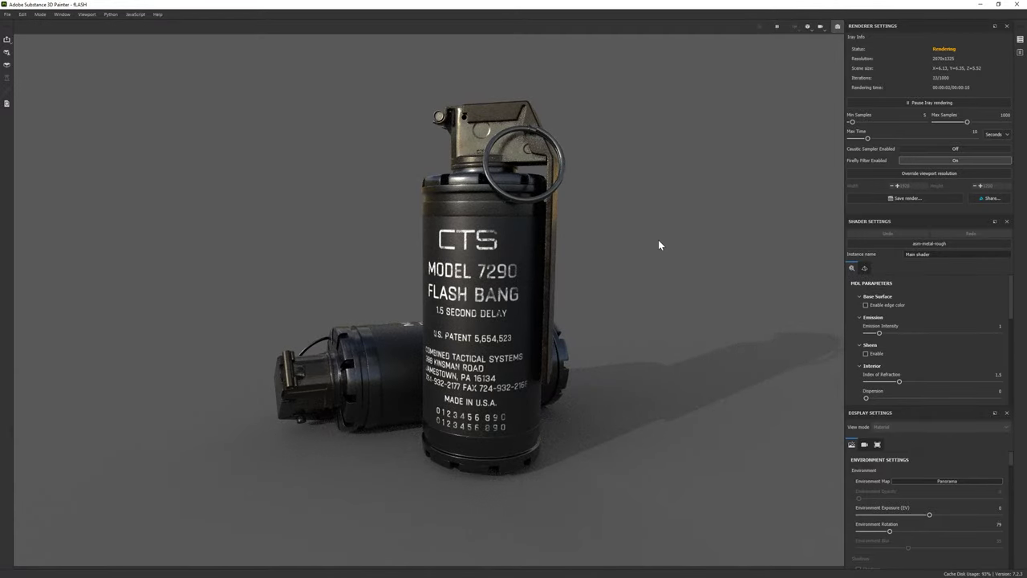
left_click_drag(665, 264, 574, 255, "alt")
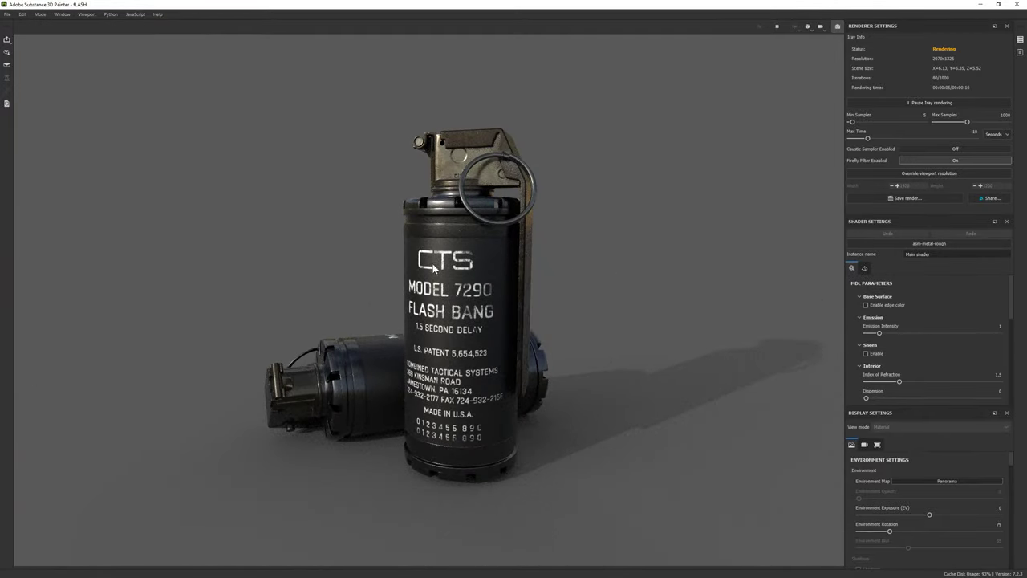
left_click_drag(387, 308, 434, 298, "alt")
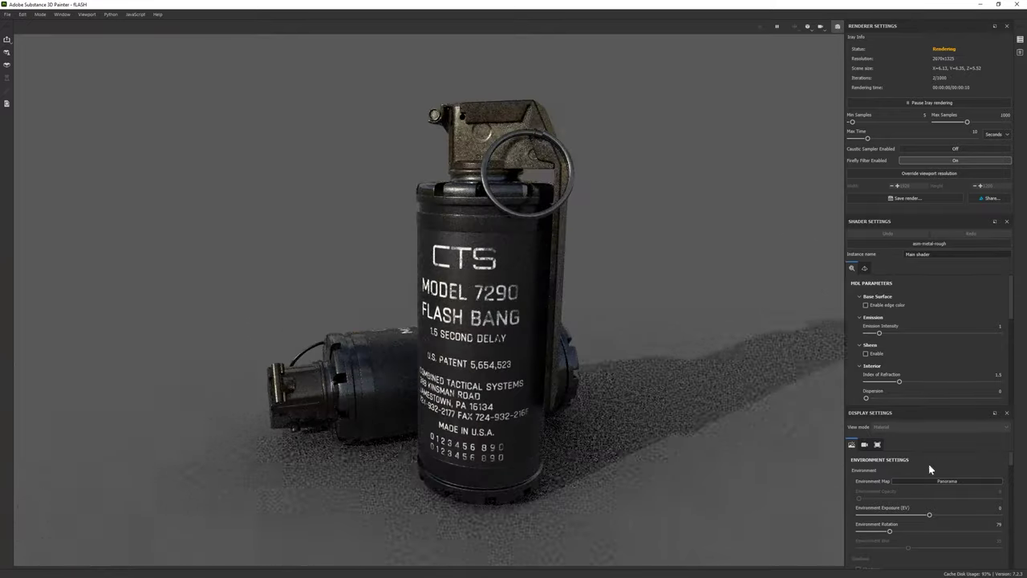